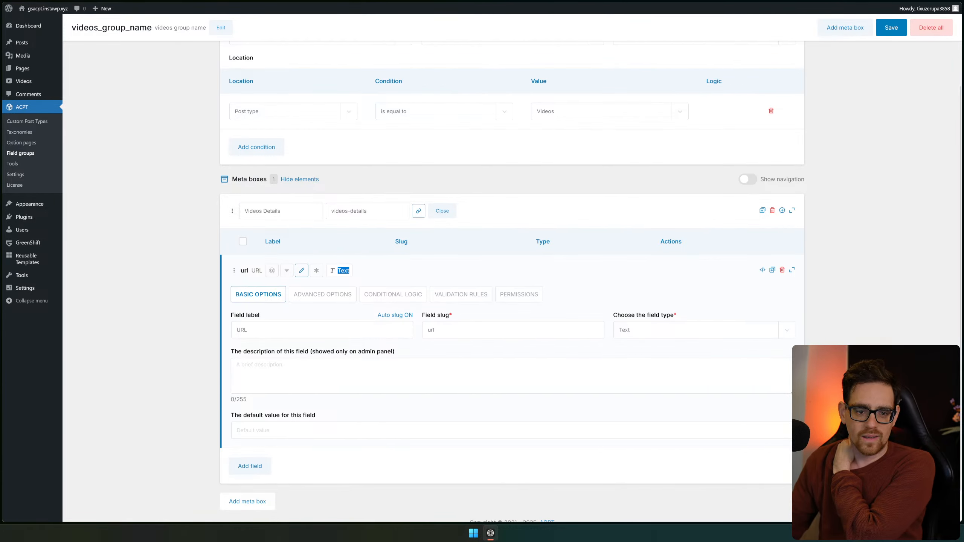
Launch the socialstream app from the computer's pinned apps
key("super")
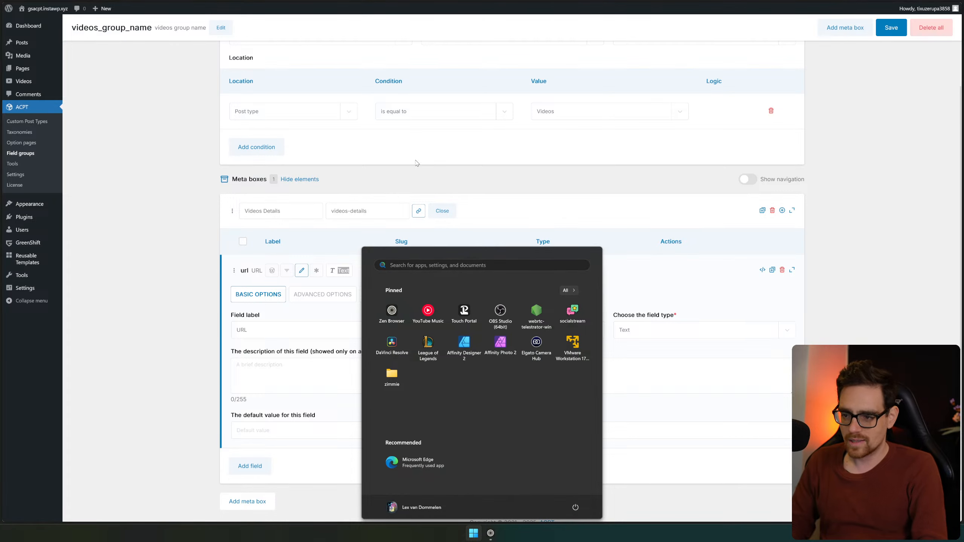
left_click(572, 316)
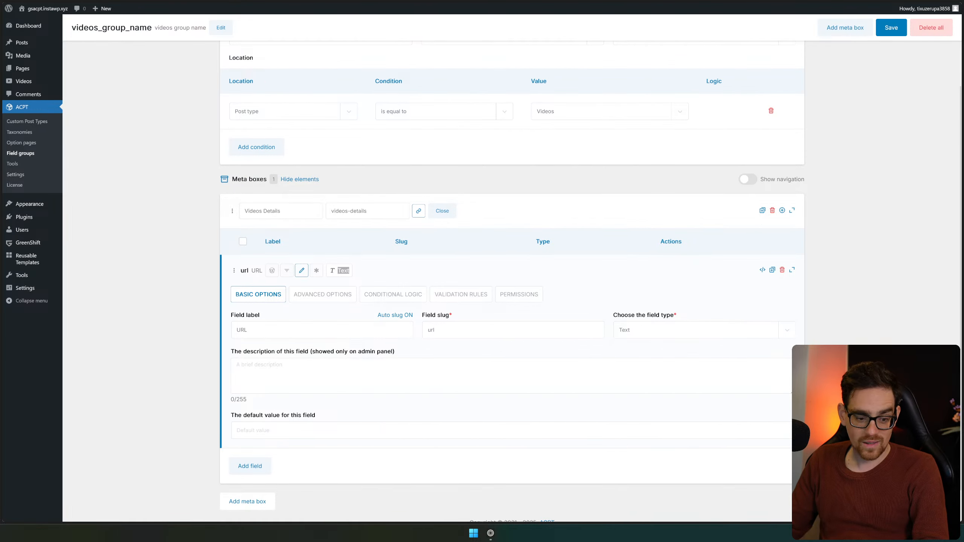
key("super")
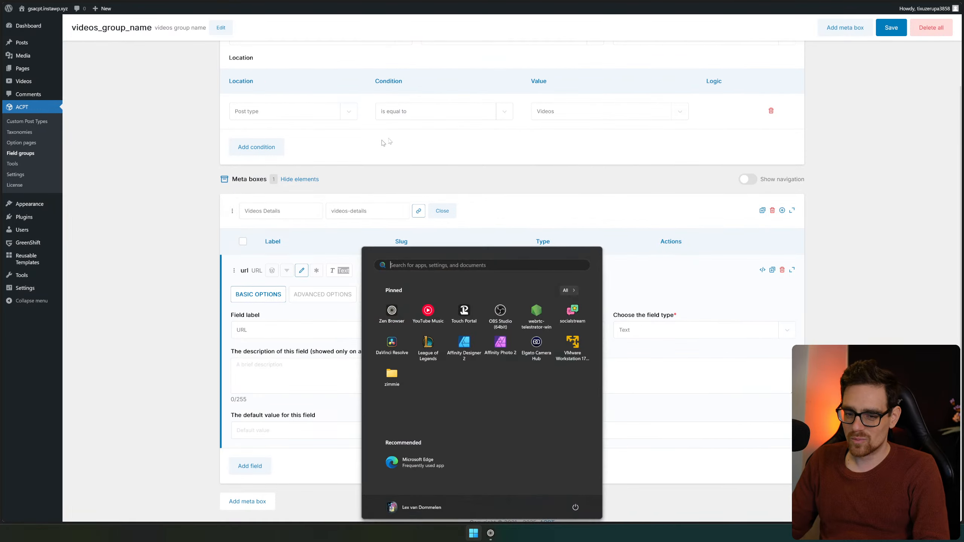
left_click(575, 320)
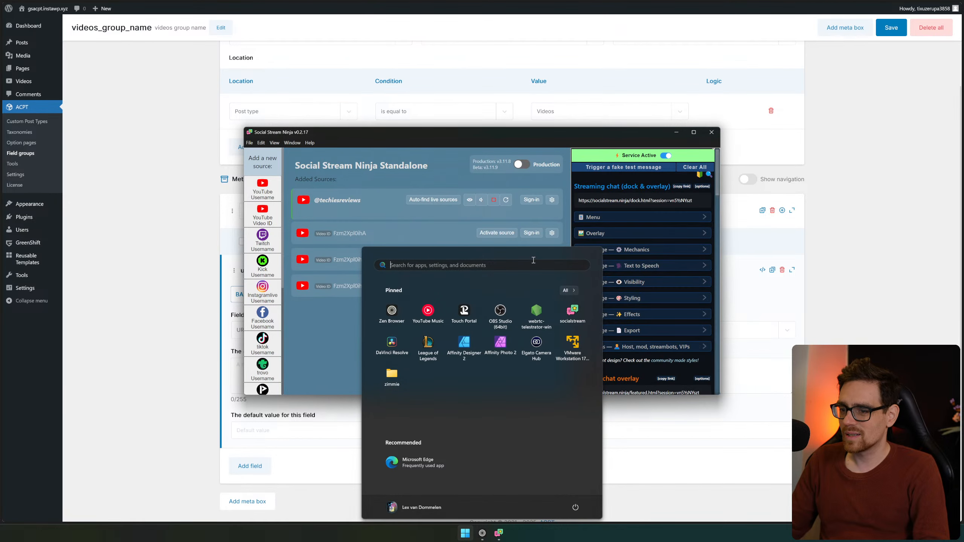
left_click(552, 233)
left_click(517, 241)
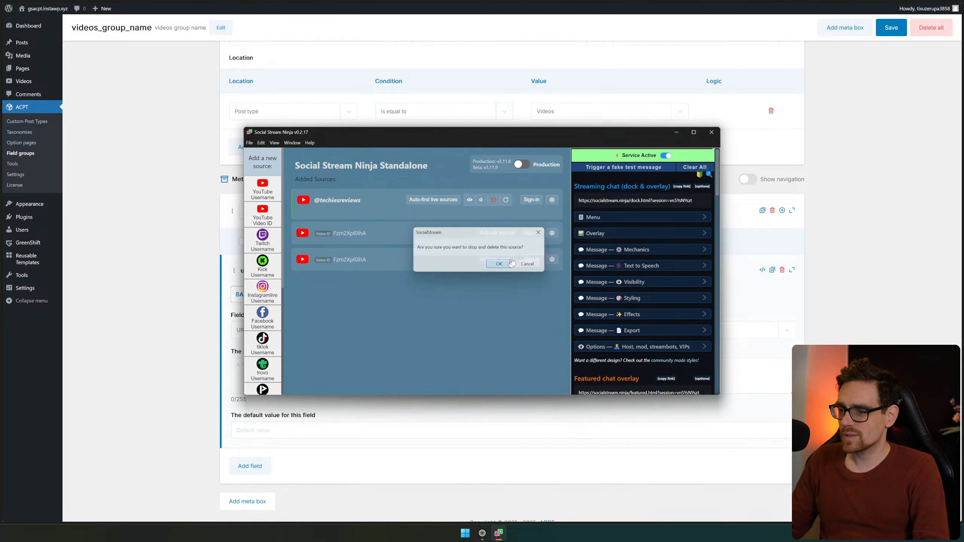
left_click(510, 262)
left_click(551, 233)
left_click(527, 242)
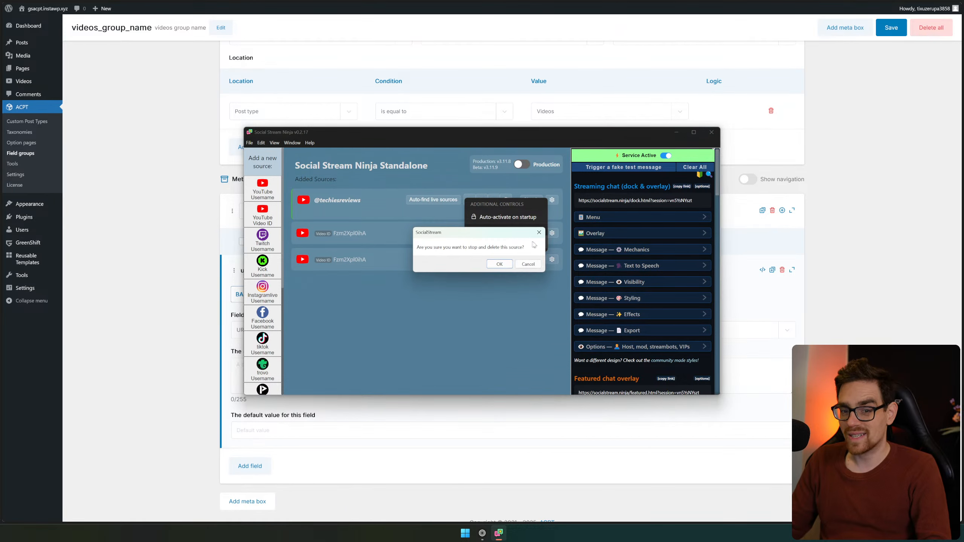
left_click(499, 264)
left_click(551, 233)
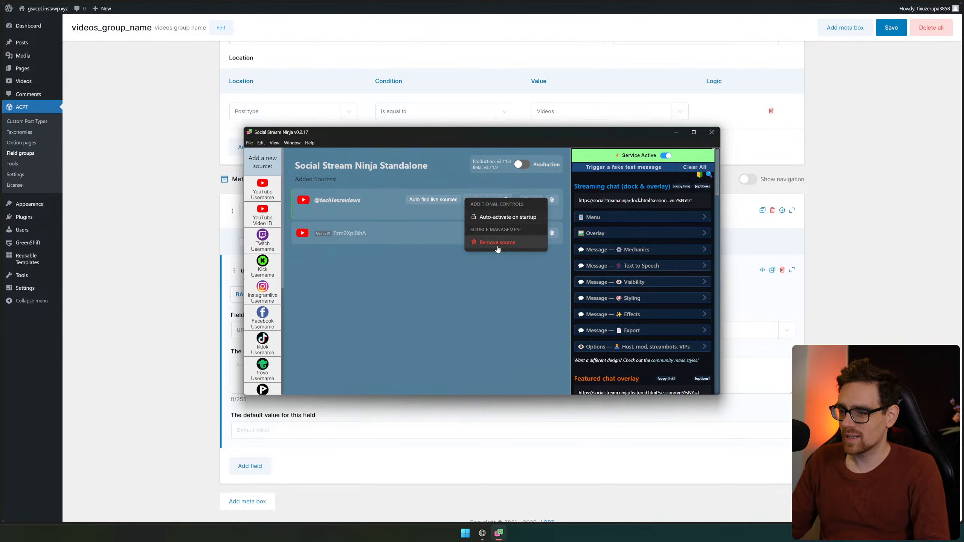
left_click(497, 243)
left_click(499, 265)
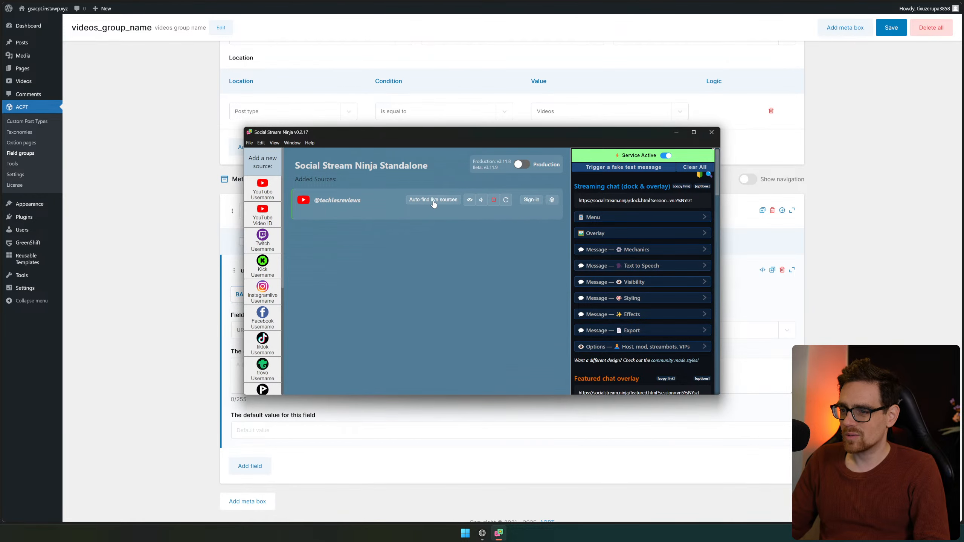
left_click(433, 202)
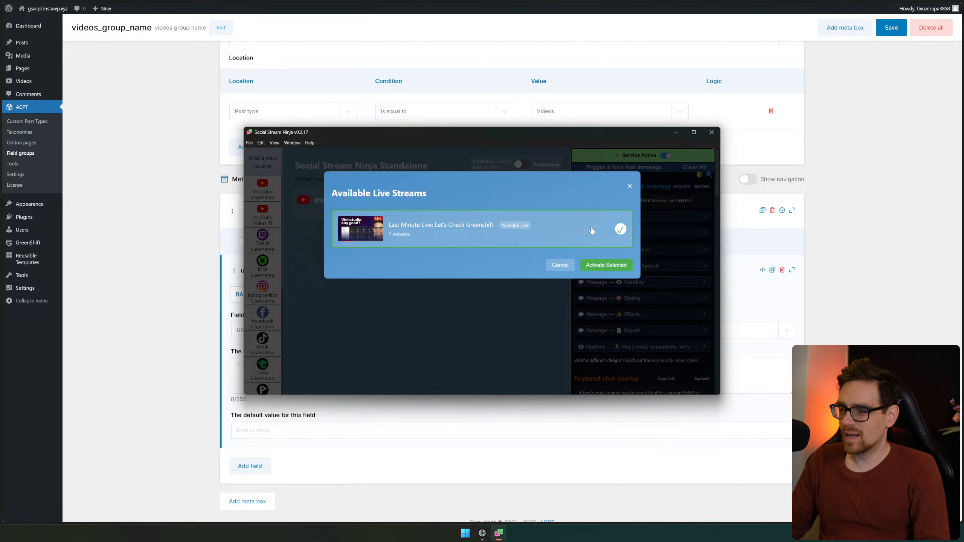
left_click(607, 265)
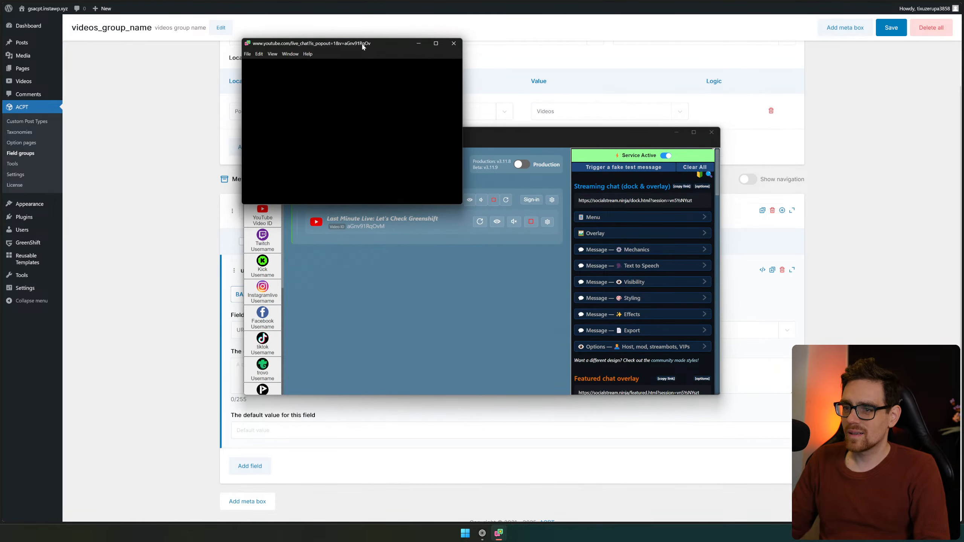
left_click_drag(363, 46, 469, 114)
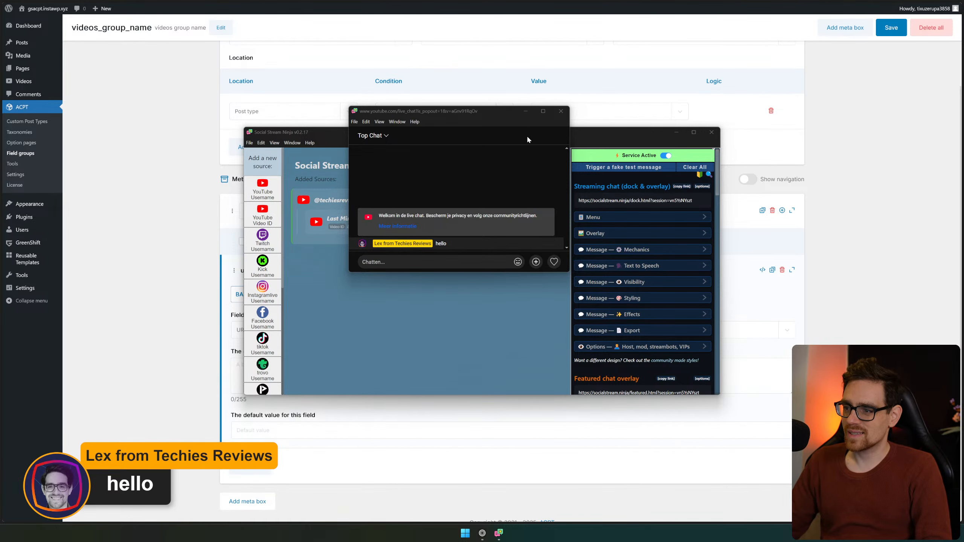
left_click_drag(503, 112, 1, 190)
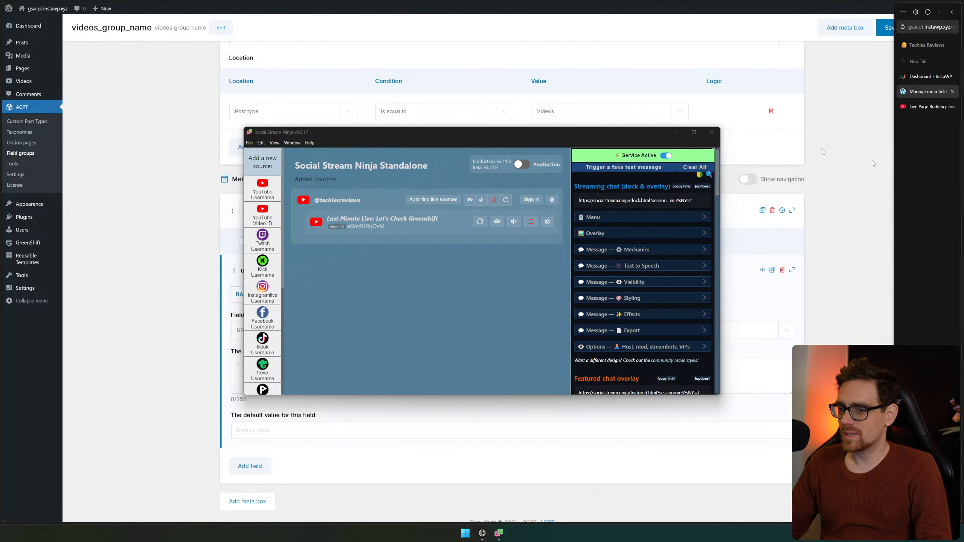
left_click(676, 133)
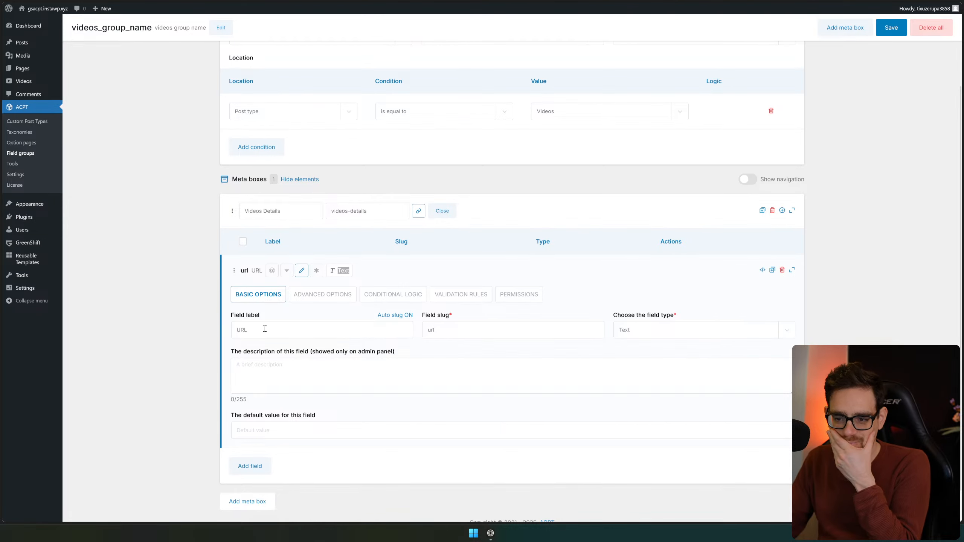
Switch to Figma and open the 2024 page of the Thumbnail file
left_click(437, 374)
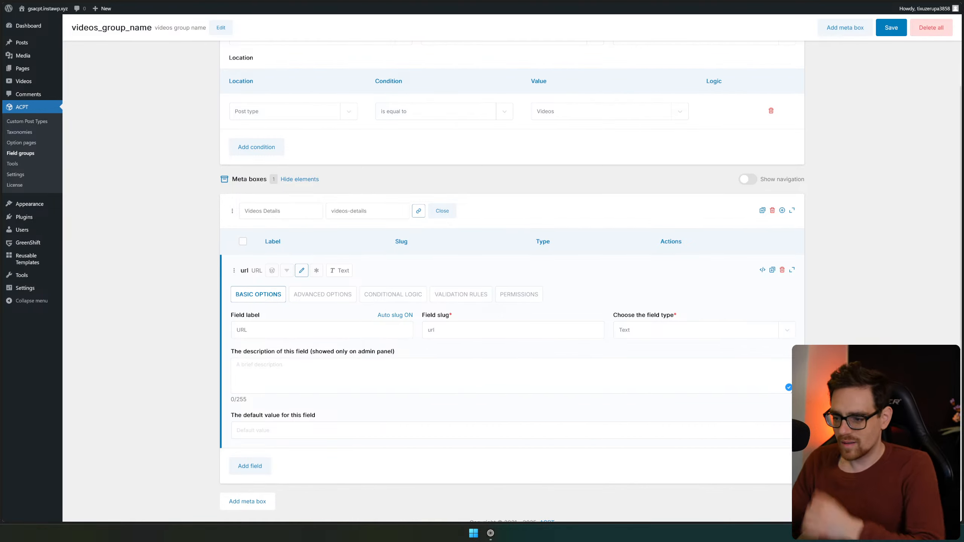
key("super")
type("figm")
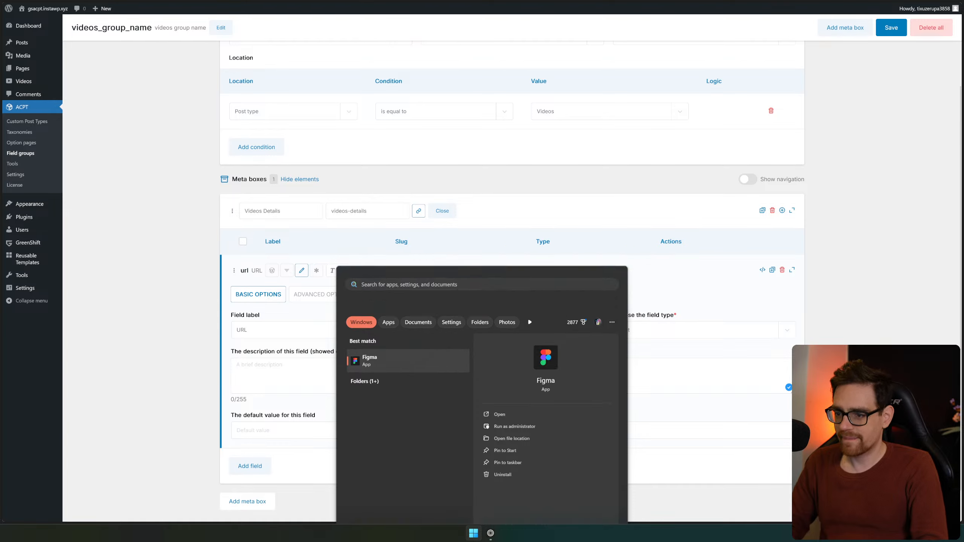
key("Return")
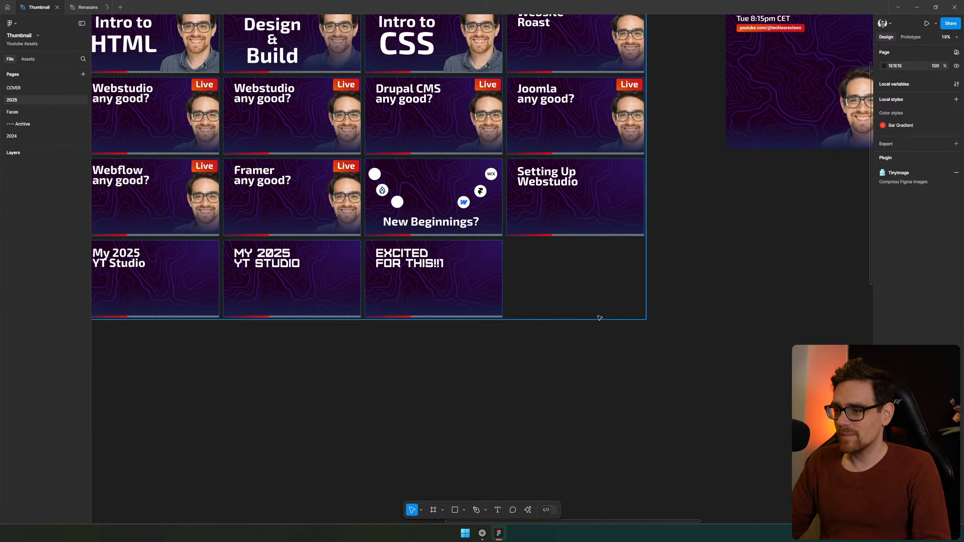
scroll(600, 319, "down", 3)
left_click_drag(579, 388, 469, 424)
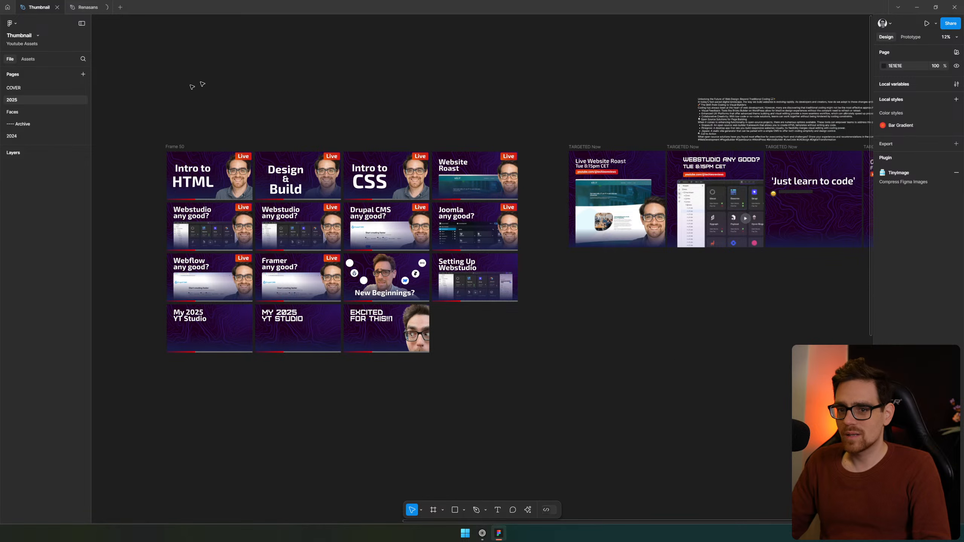
left_click(46, 136)
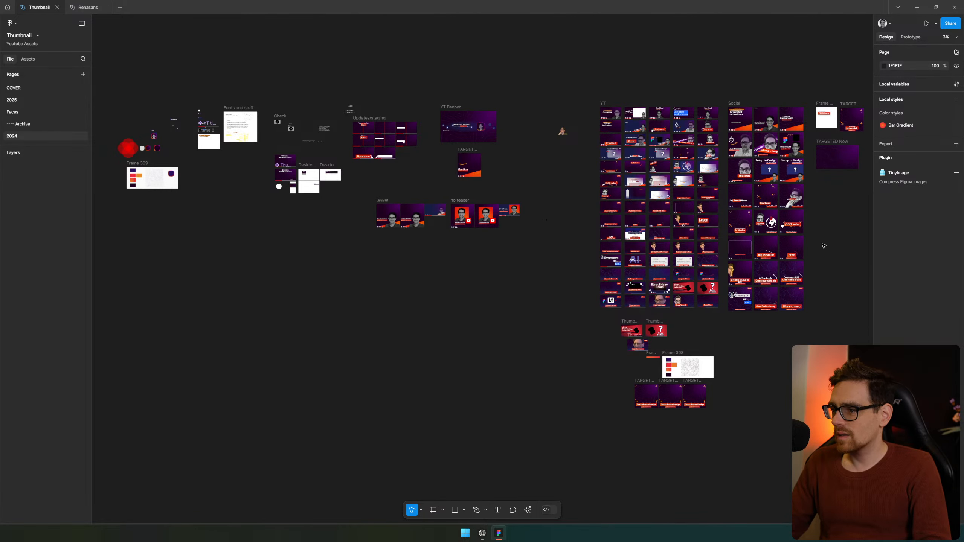
Export the 1920 × 1080 "UKNOWN Dark" frame of the "no teaser" group to Downloads as UKNOWN and close Figma
left_click_drag(802, 249, 469, 325)
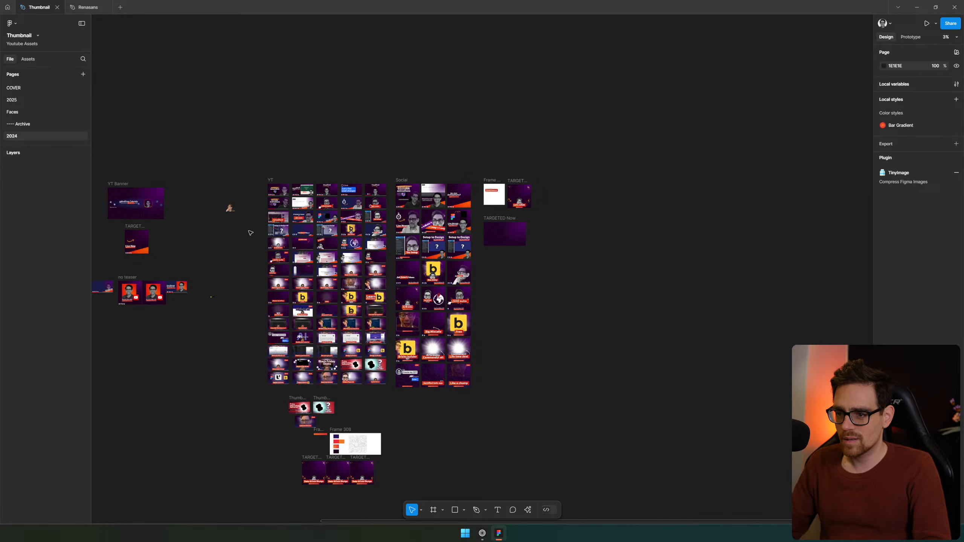
scroll(250, 233, "left", 5)
scroll(291, 239, "up", 5)
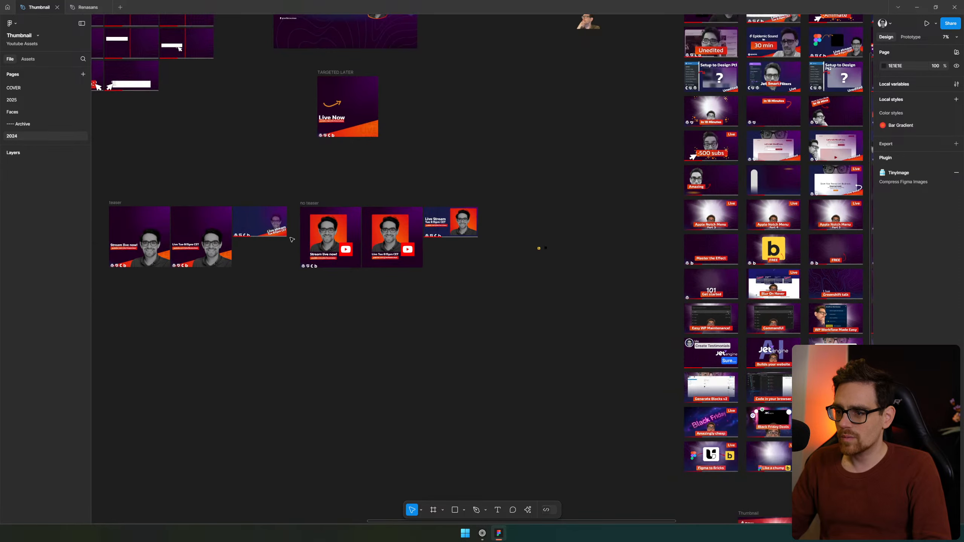
left_click(453, 224)
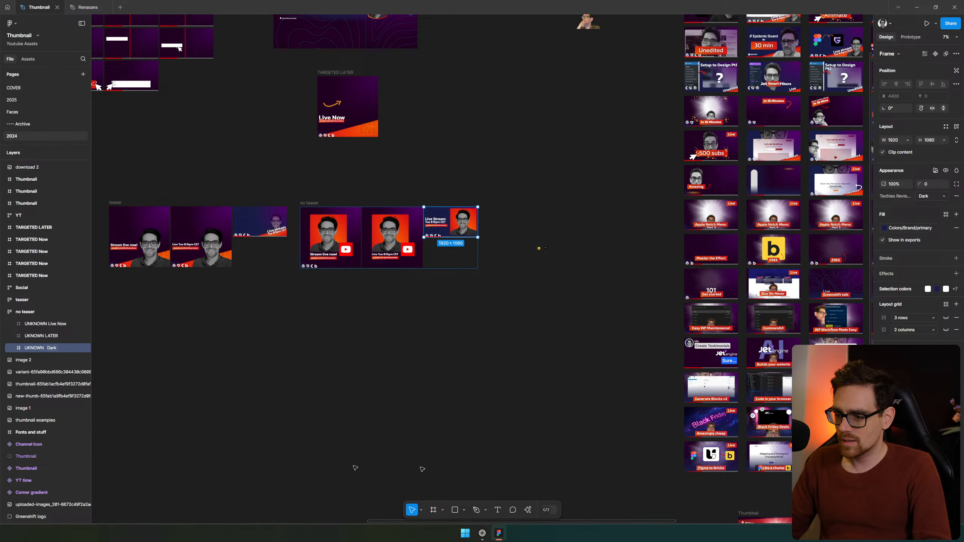
key("ctrl+shift+e")
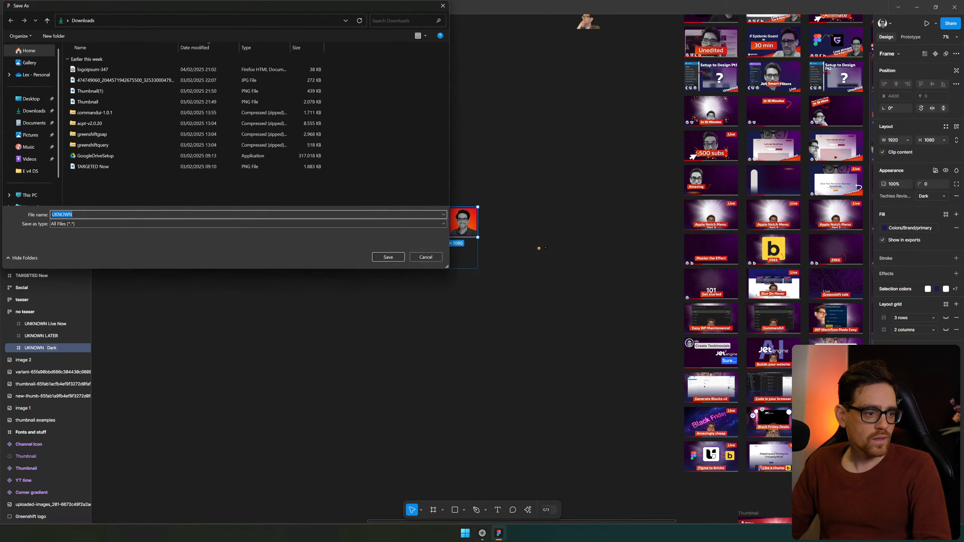
left_click(388, 262)
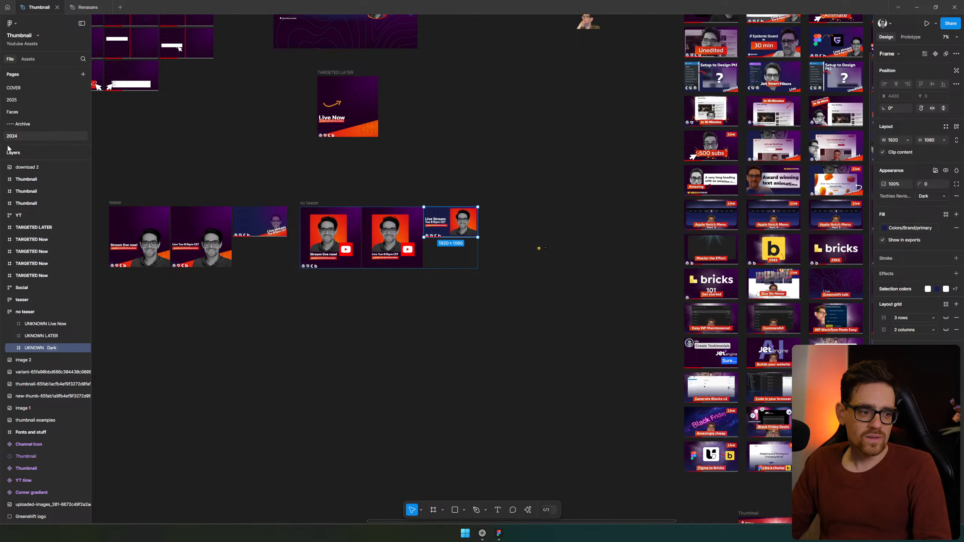
left_click(955, 8)
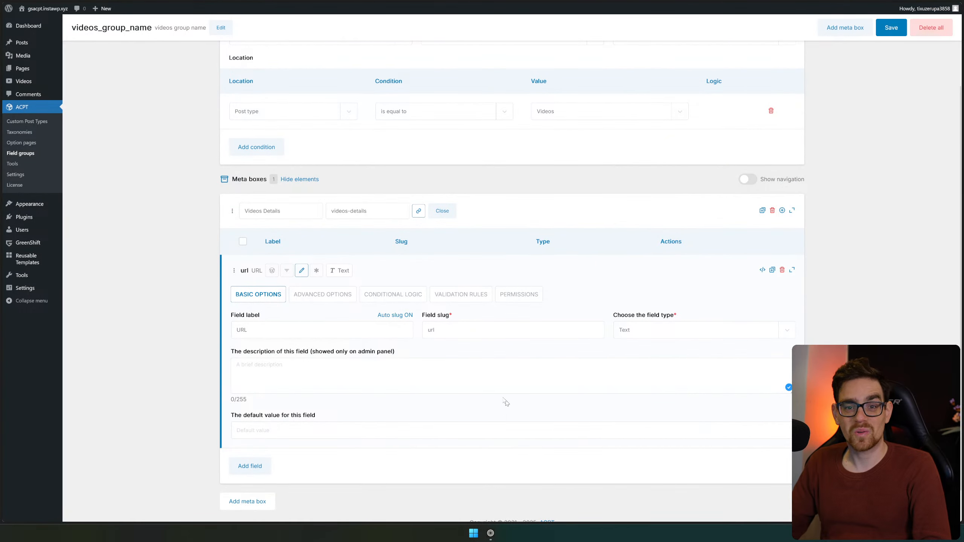
Set the URL field's type to Url in the Videos Details meta box and save the field group
left_click(456, 369)
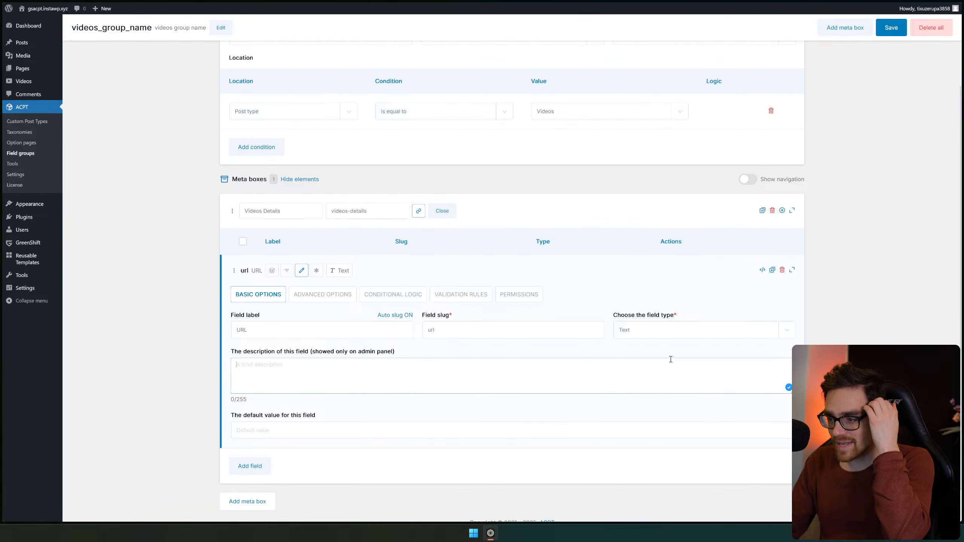
left_click(659, 334)
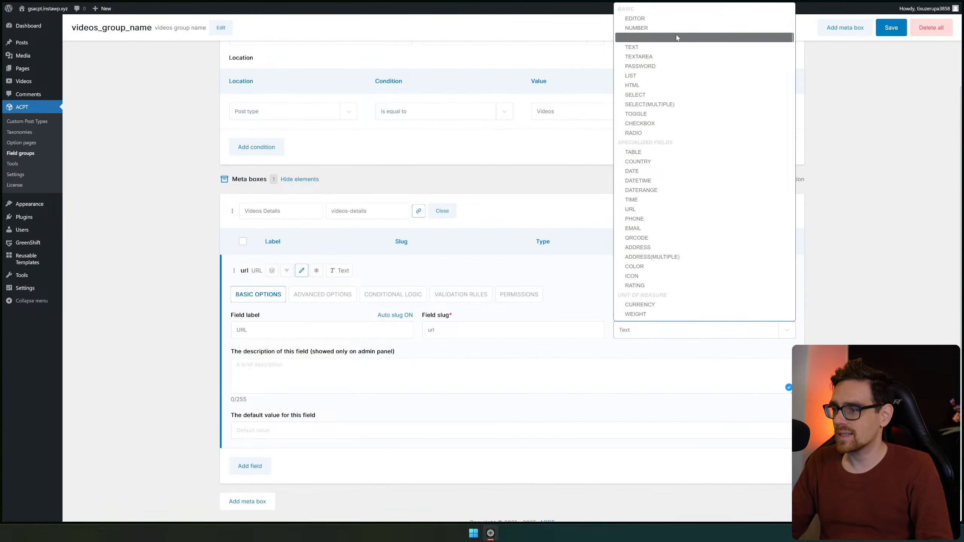
left_click(679, 210)
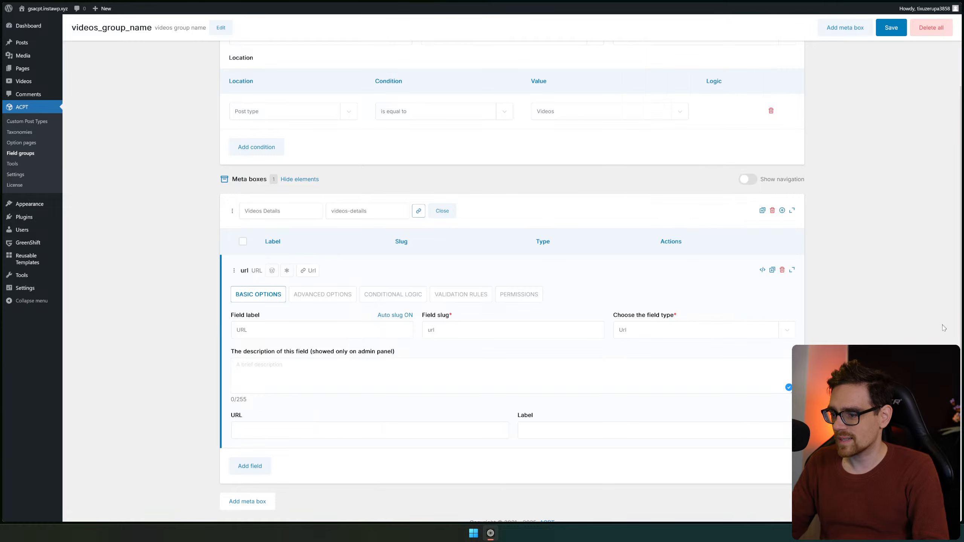
scroll(242, 398, "down", 1)
left_click(634, 391)
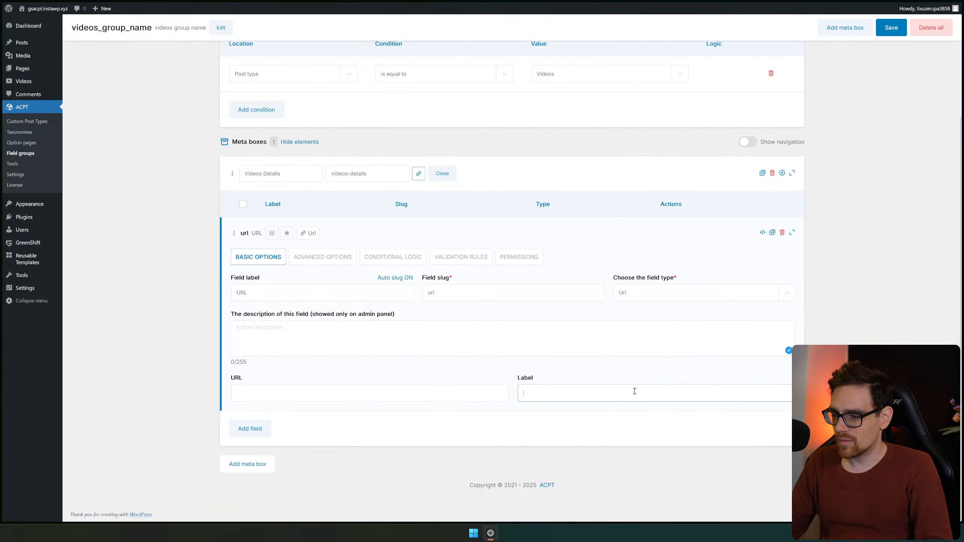
left_click(321, 346)
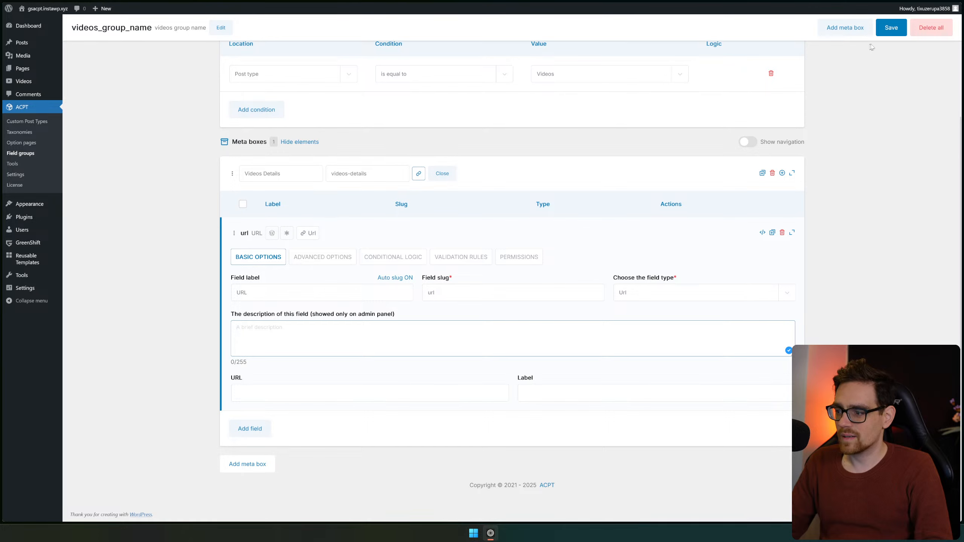
left_click(886, 28)
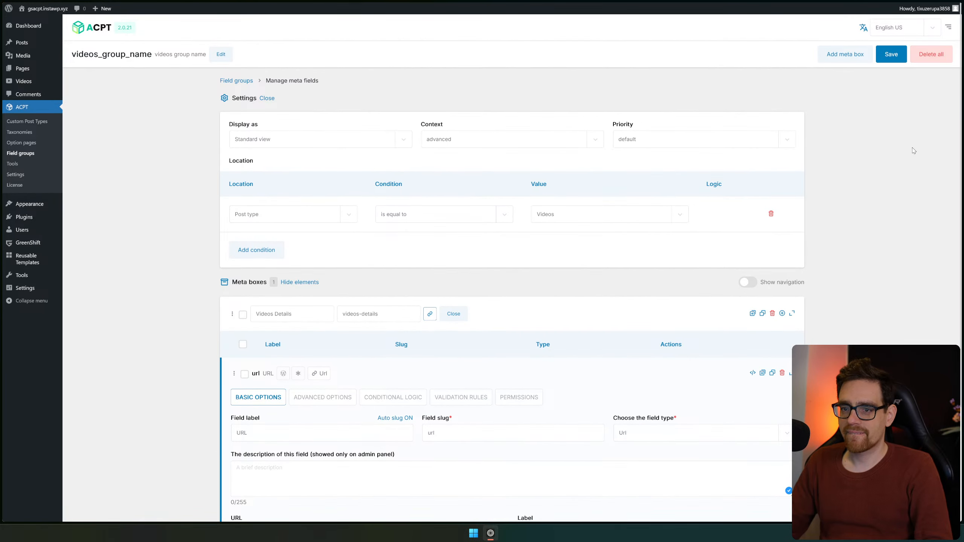
Open a new Videos post and examine the text link and URL inputs under Videos Details
scroll(914, 152, "down", 4)
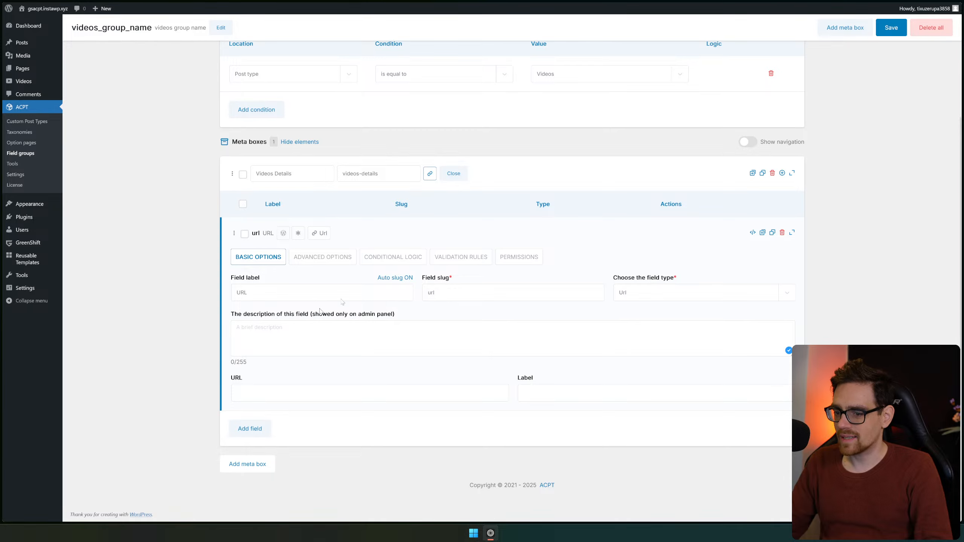
scroll(334, 216, "up", 4)
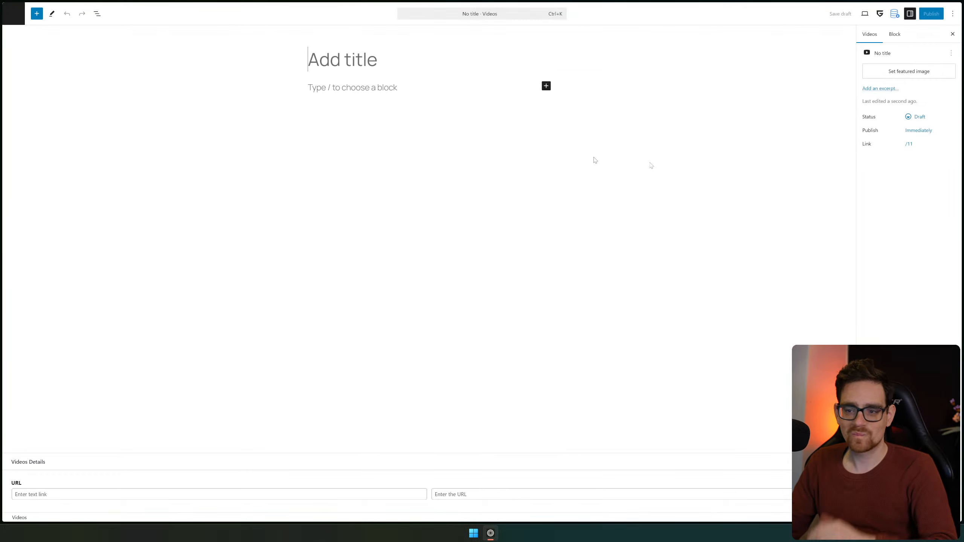
left_click(345, 495)
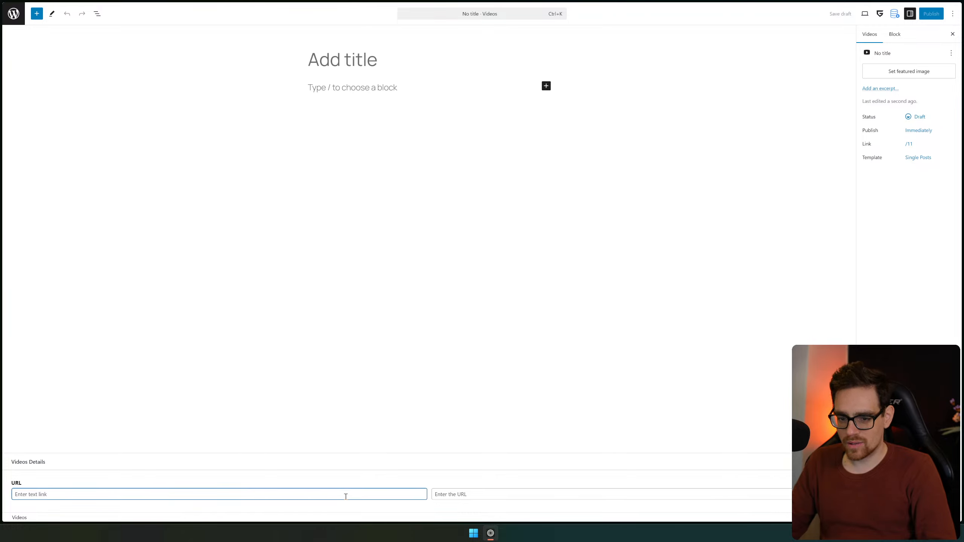
left_click(472, 494)
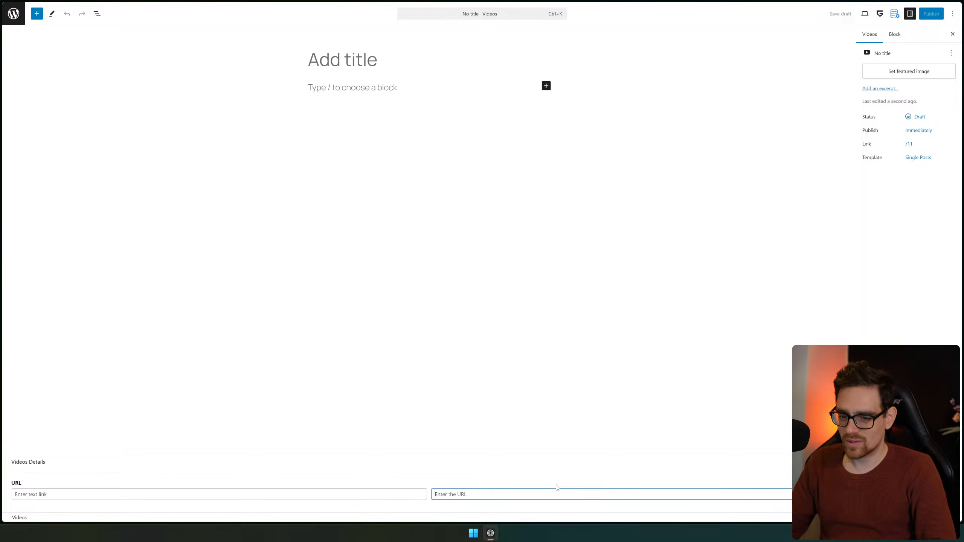
left_click(267, 488)
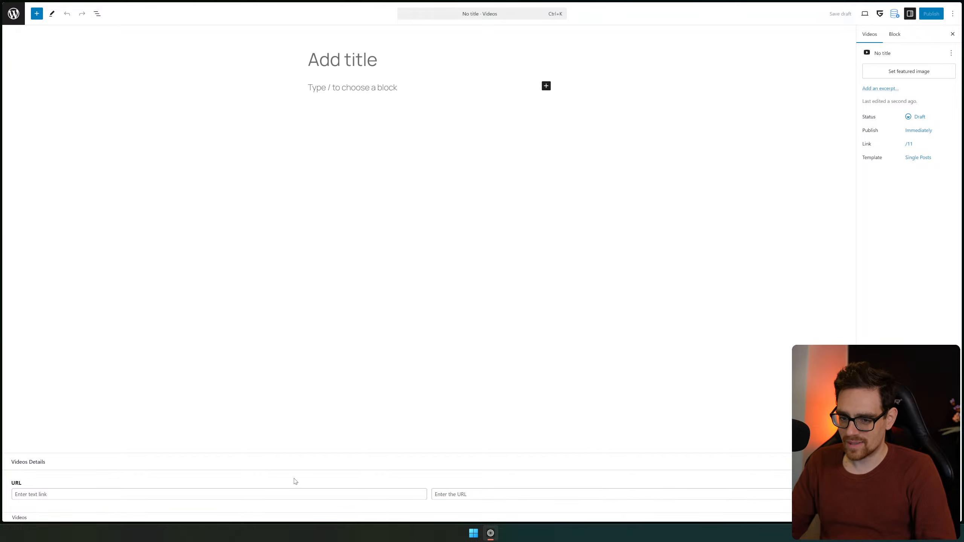
Leave the new Videos post and open the videos_group_name field group for editing
left_click(630, 494)
left_click(366, 511)
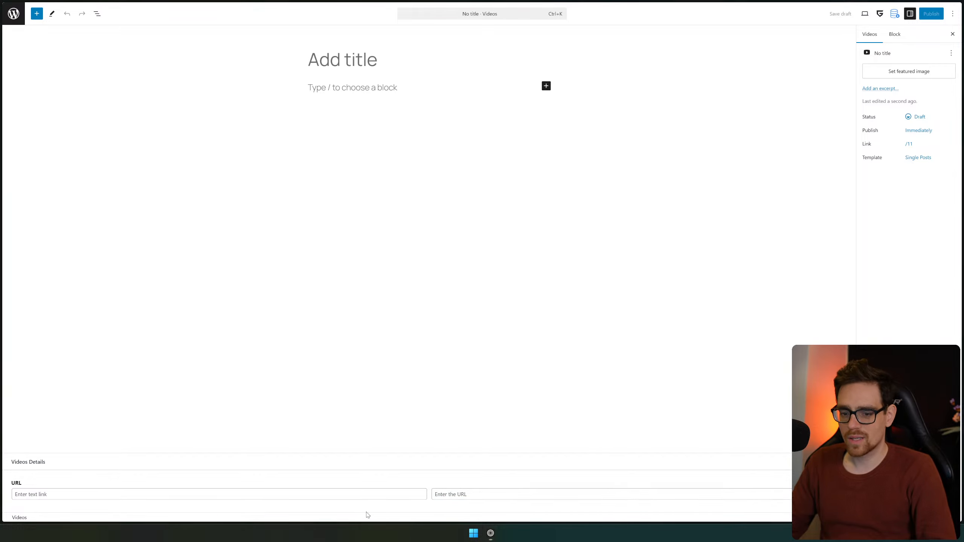
key("alt+Left")
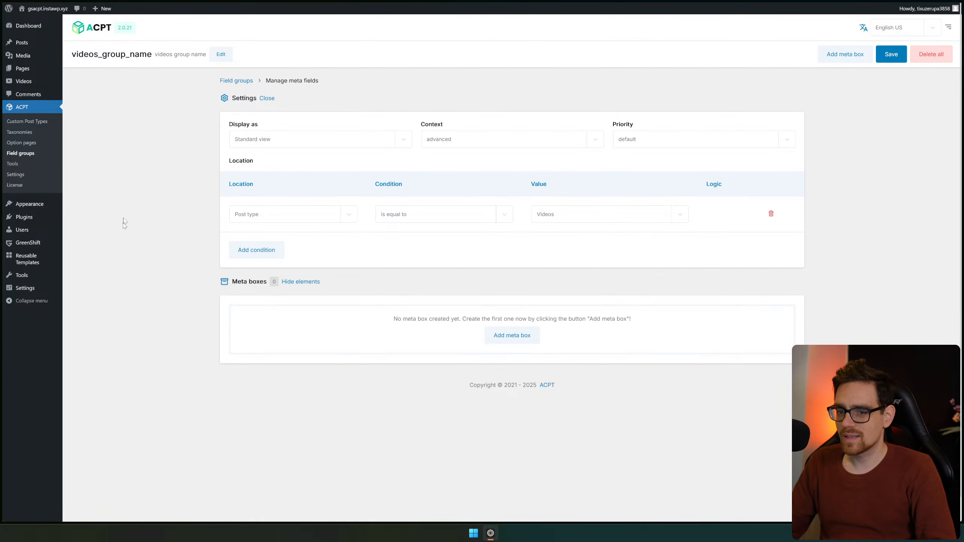
left_click(36, 155)
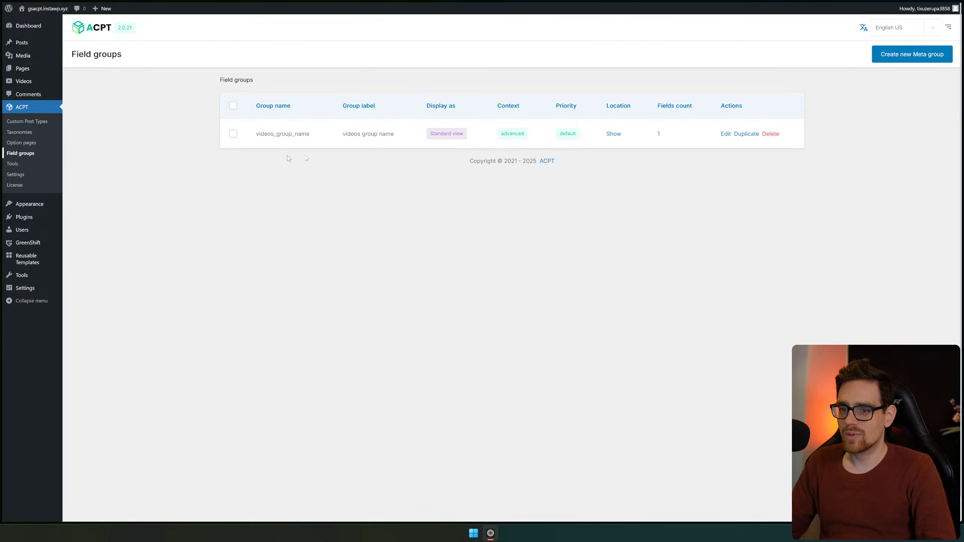
left_click(725, 134)
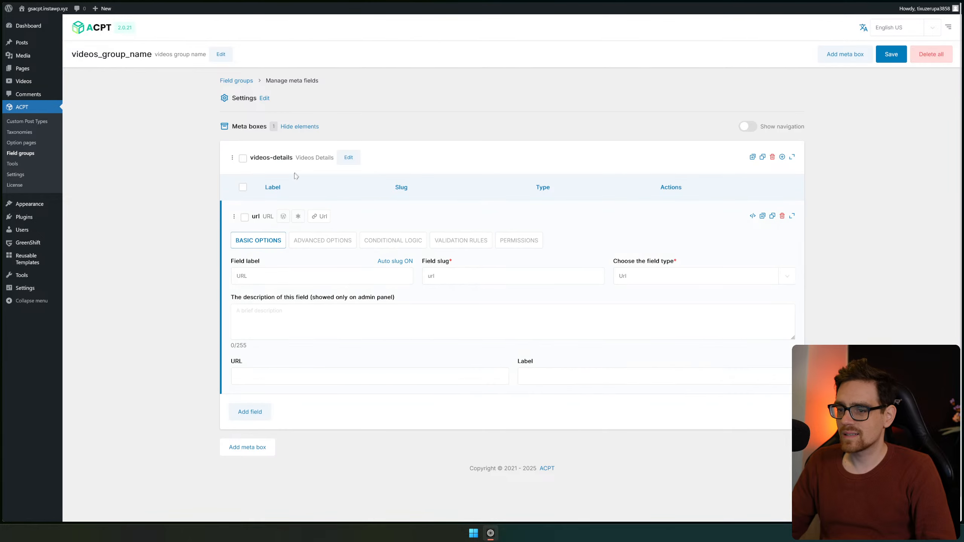
Set the URL field's type to Text in the Videos Details meta box
left_click(624, 376)
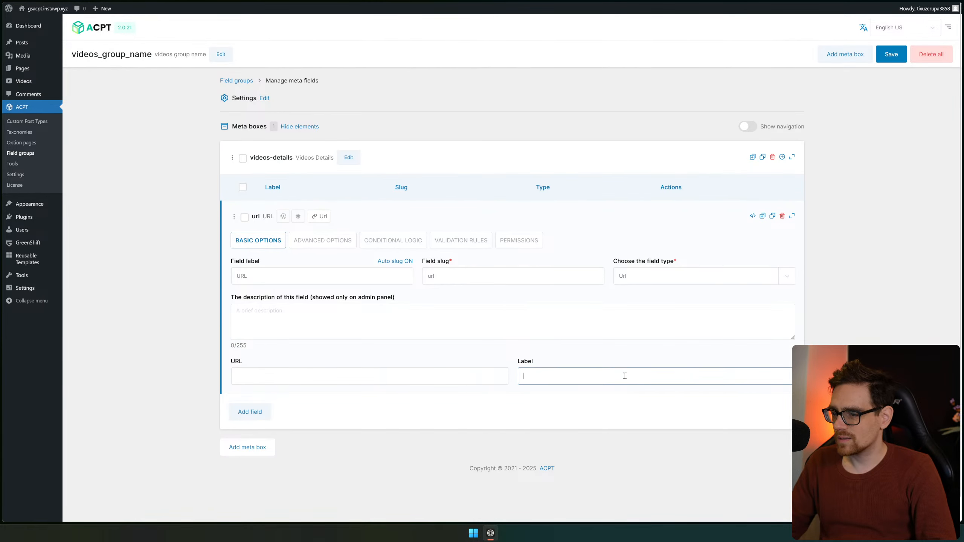
left_click(491, 376)
left_click(610, 372)
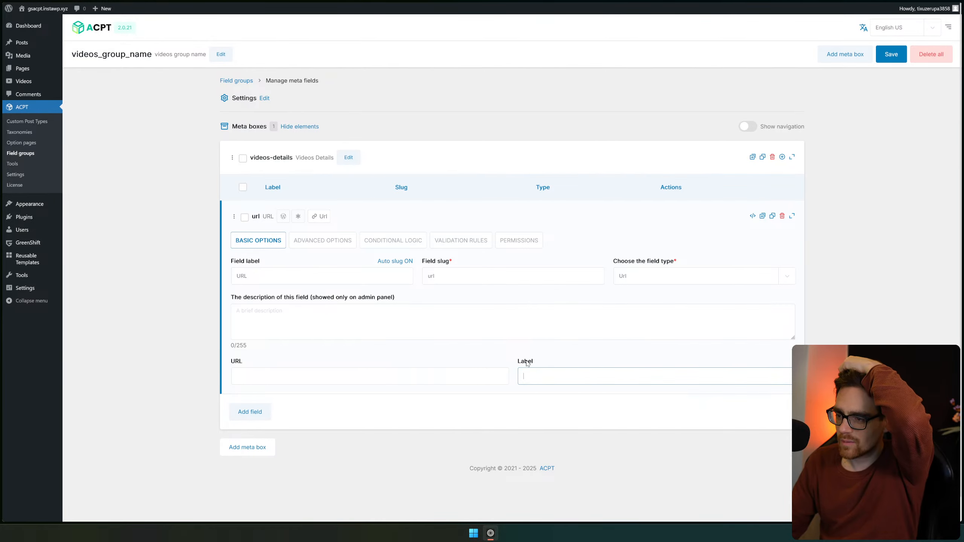
left_click(690, 279)
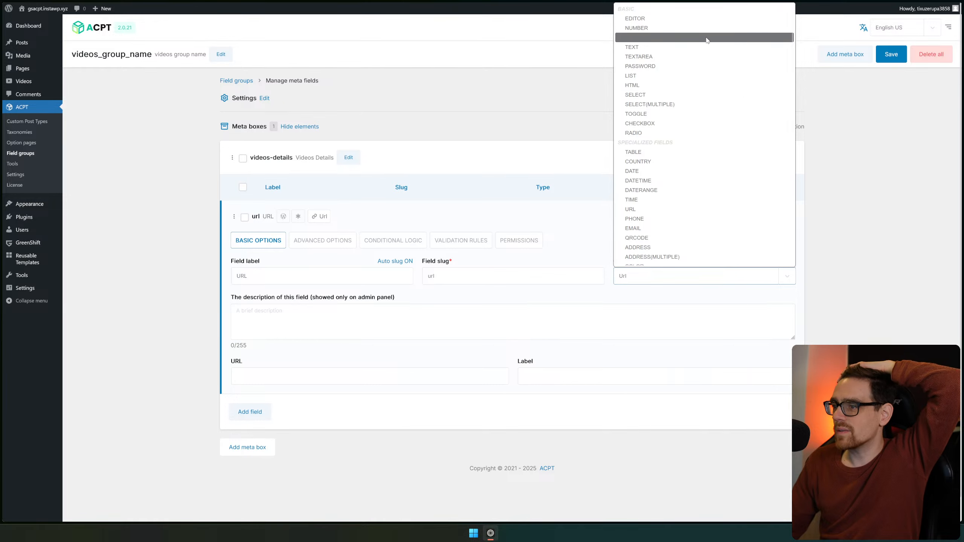
left_click(696, 47)
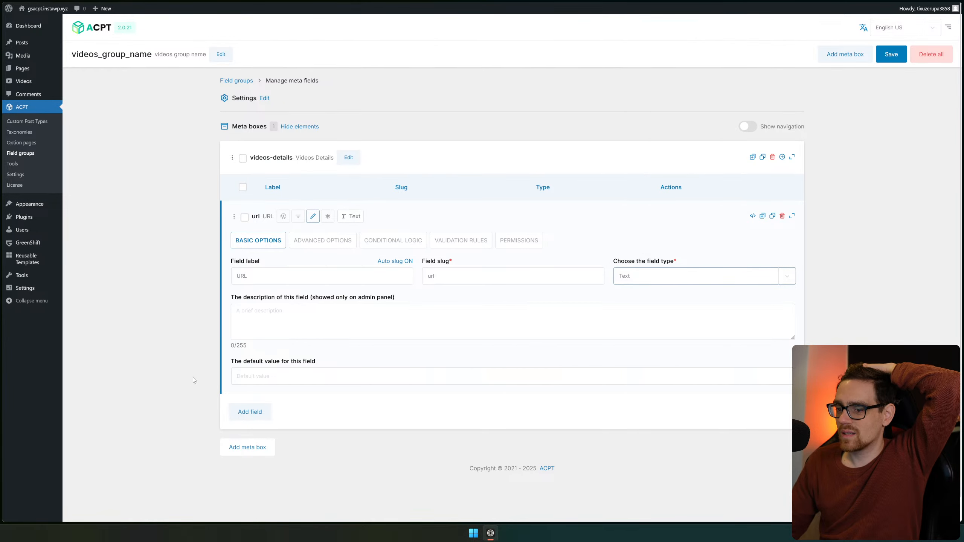
left_click(364, 377)
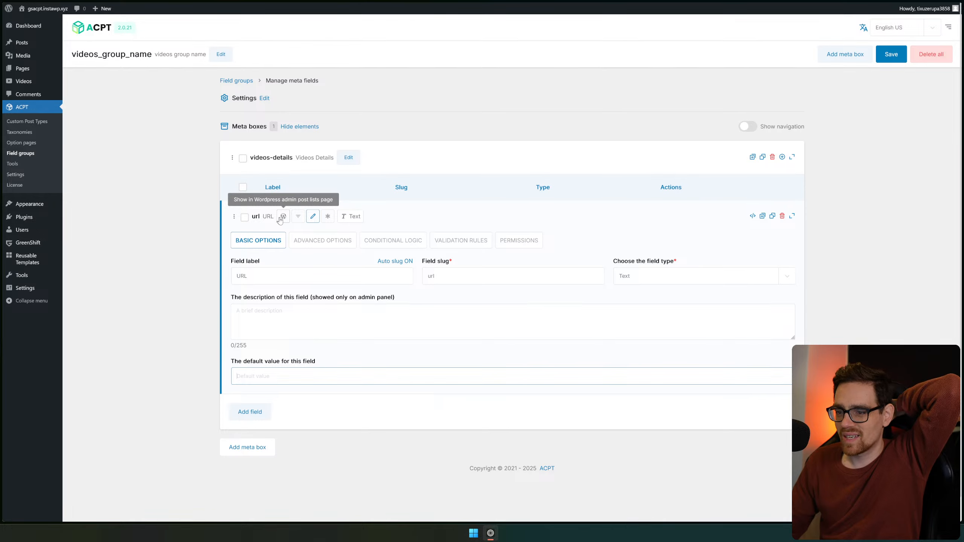
left_click(746, 276)
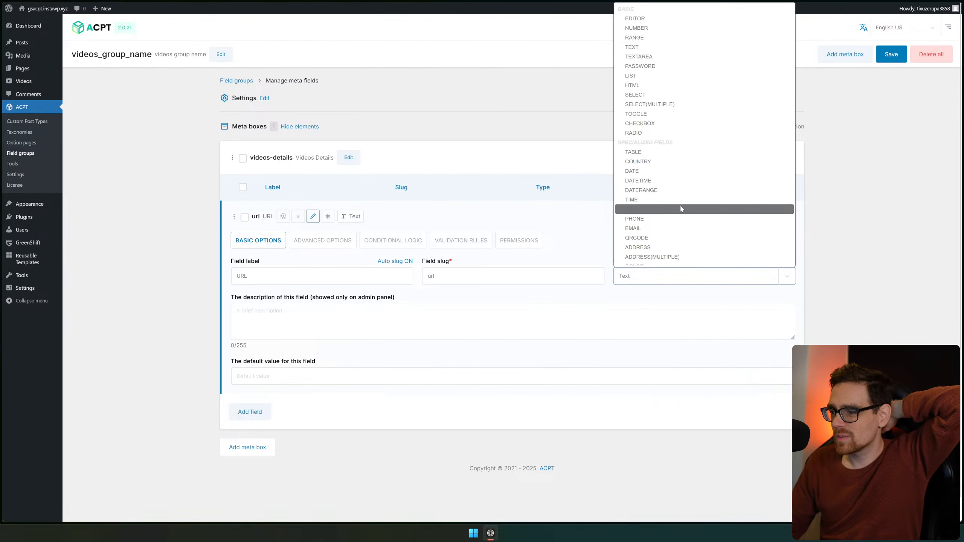
Examine the URL field's advanced options, conditional logic, validation rules and permissions, adding and deleting a trial validation rule
left_click(316, 240)
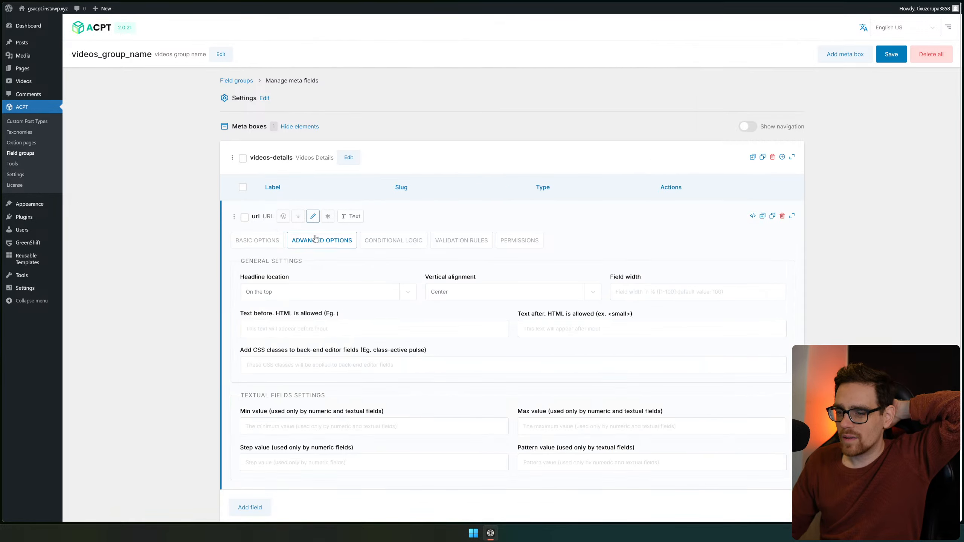
scroll(455, 242, "down", 2)
scroll(436, 221, "up", 1)
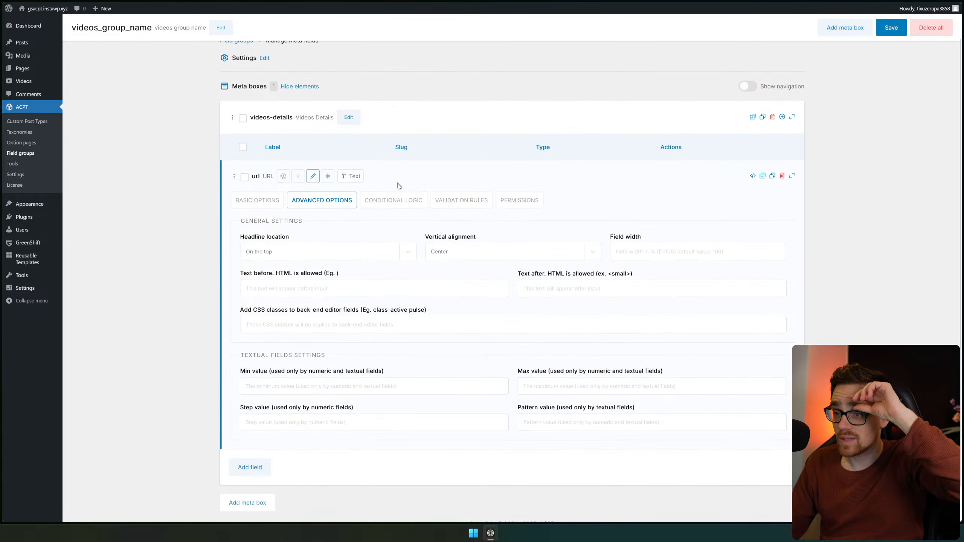
left_click(413, 201)
left_click(467, 218)
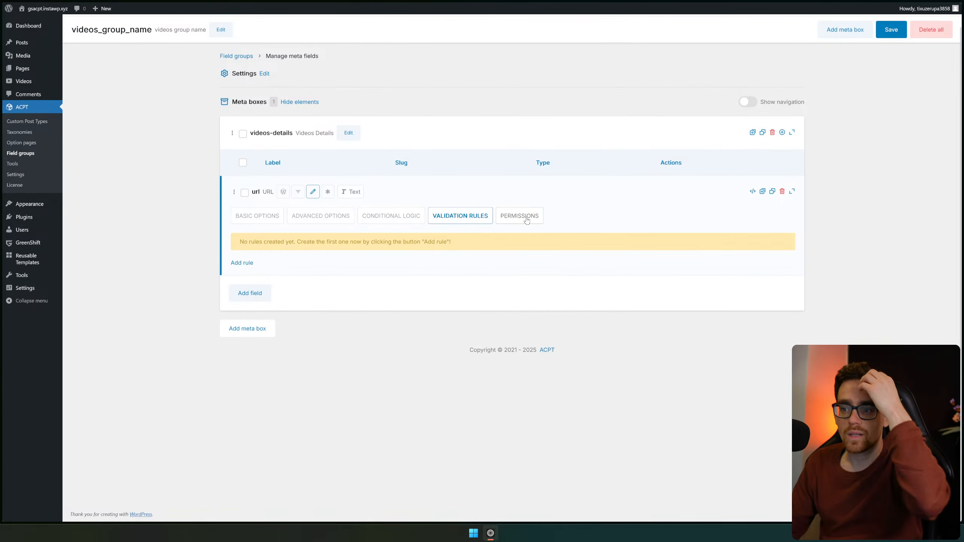
left_click(249, 264)
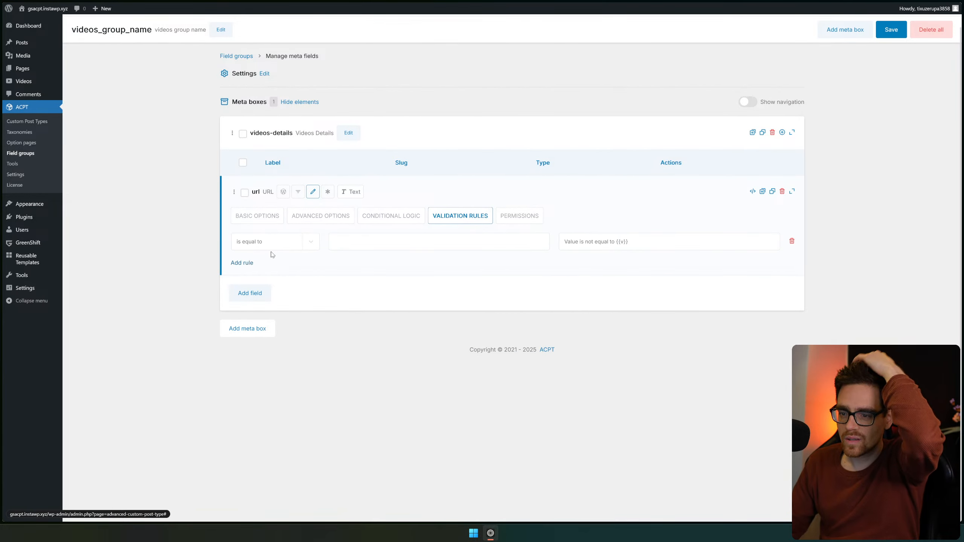
left_click(280, 244)
left_click(356, 254)
left_click(614, 250)
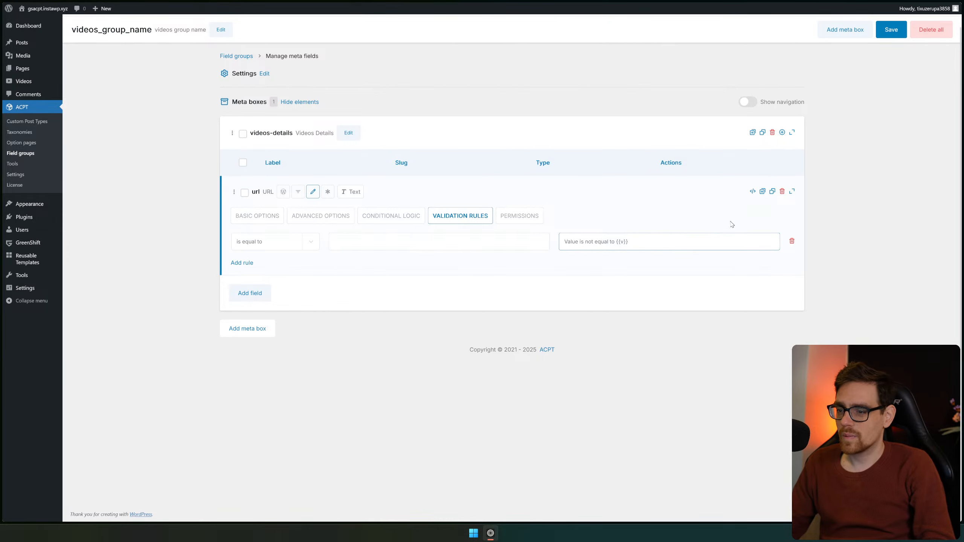
left_click(791, 241)
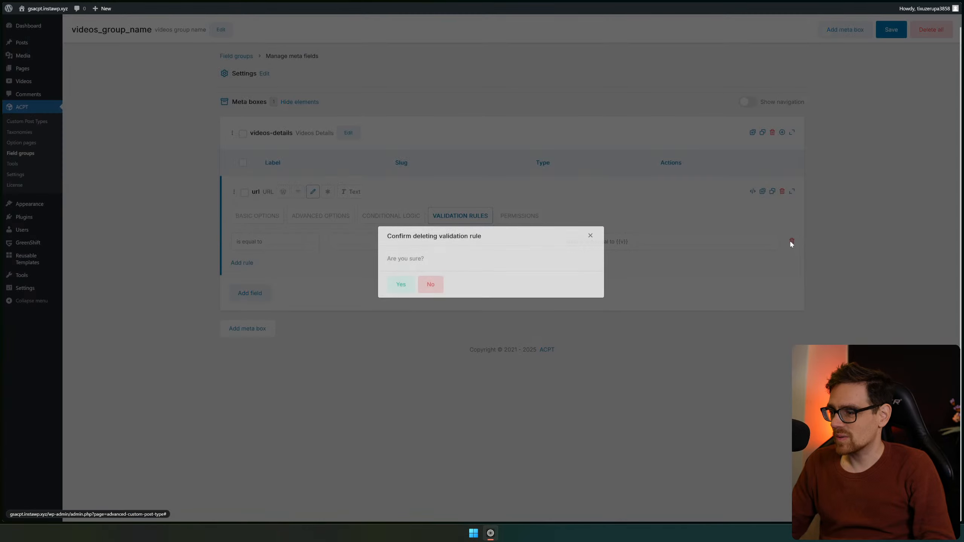
left_click(395, 285)
left_click(504, 216)
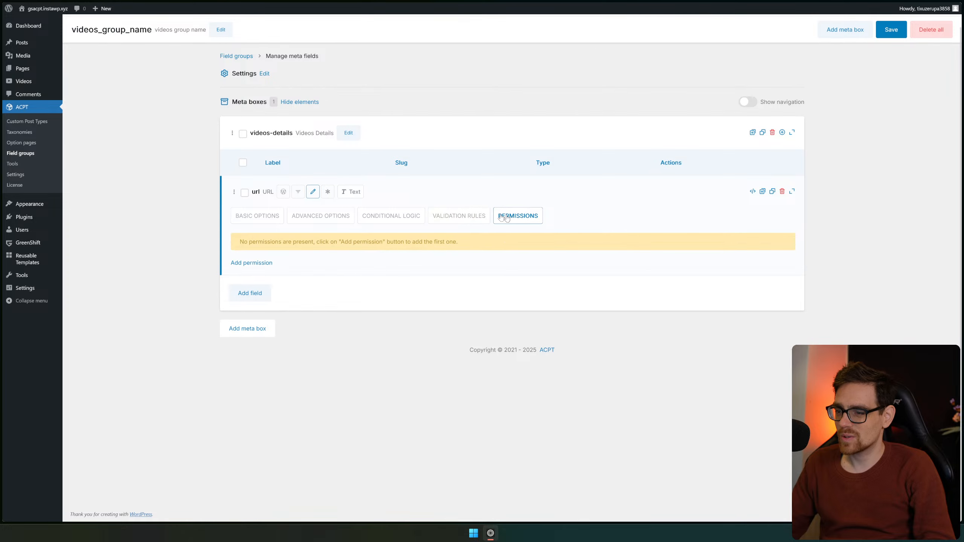
left_click(285, 218)
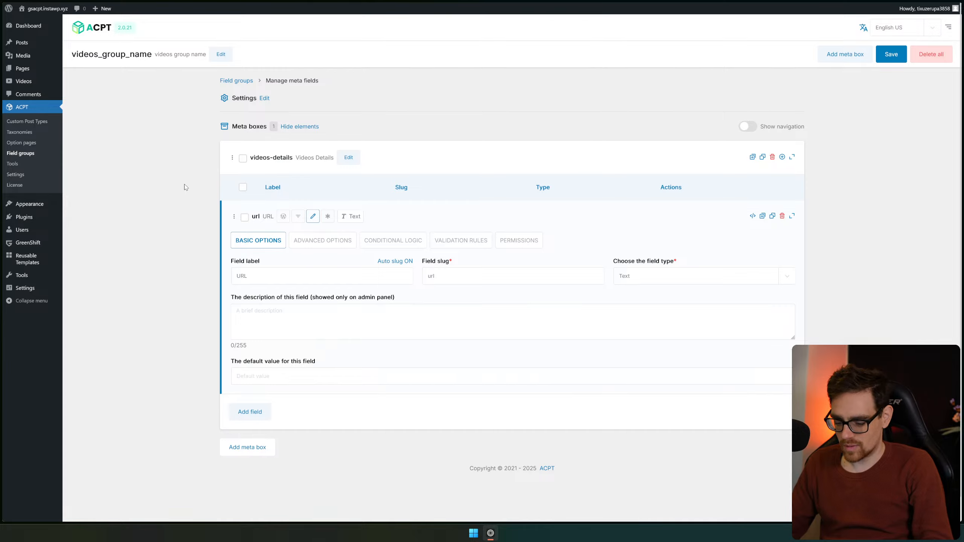
Search the admin commands for "add", open a new Videos post and check the URL input under Videos Details
key("shift")
key("shift")
type("add")
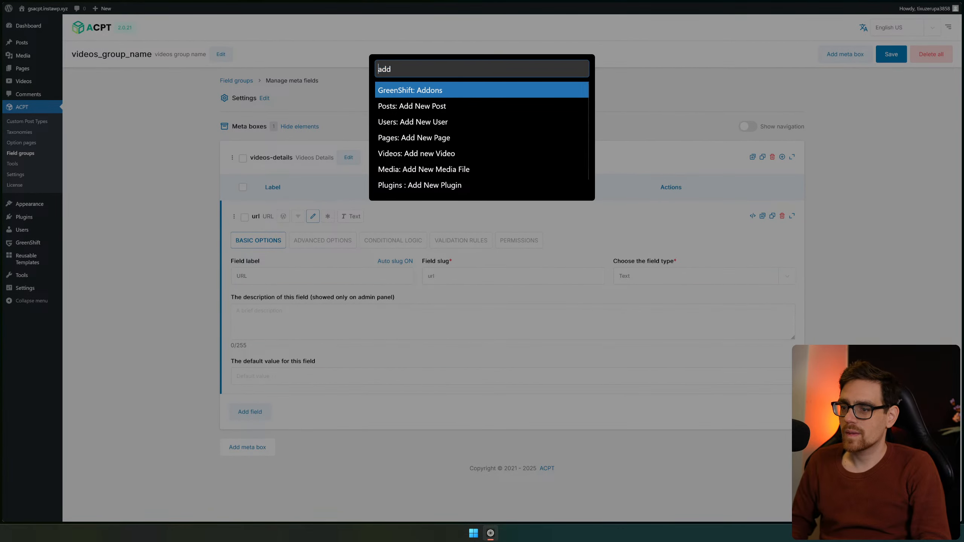
key("Down")
key("Down")
key("Down")
key("Down")
key("Return")
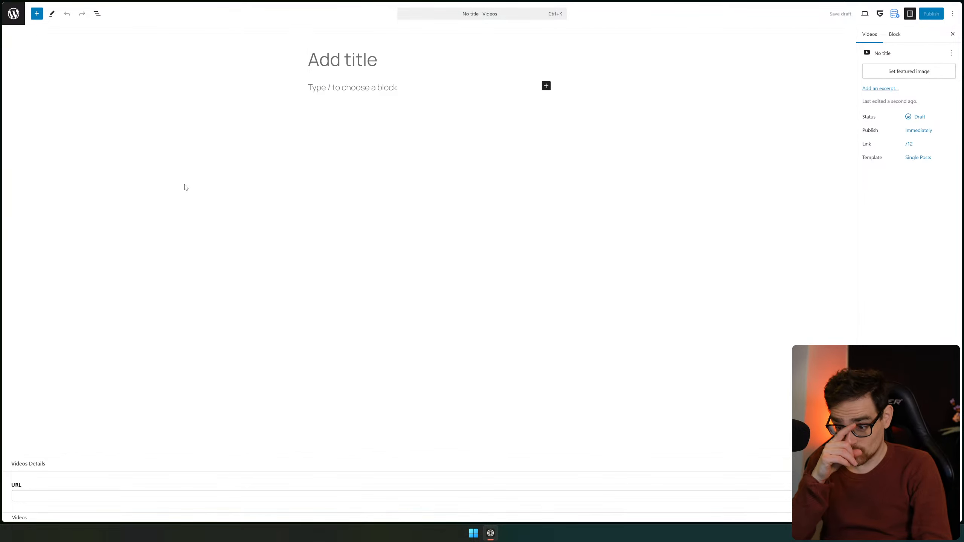
left_click(340, 491)
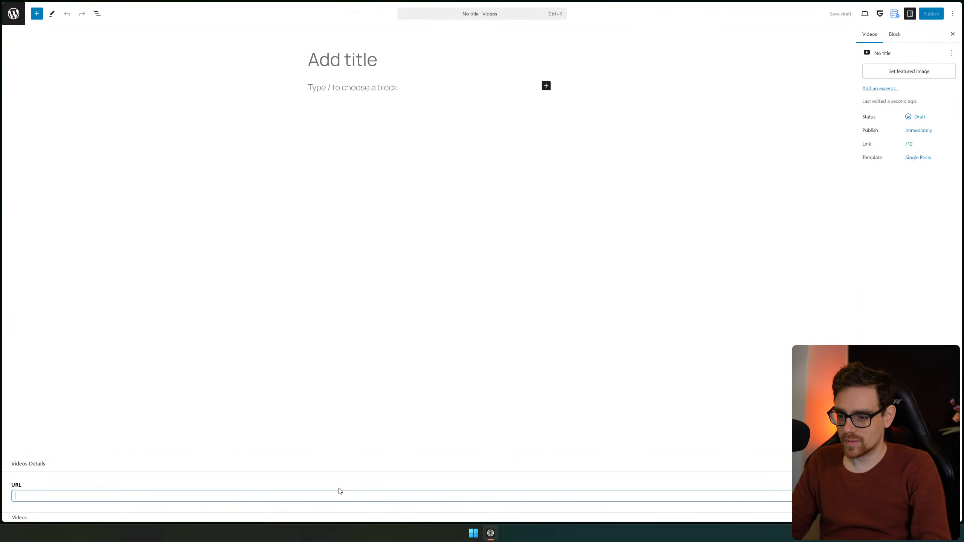
left_click(360, 69)
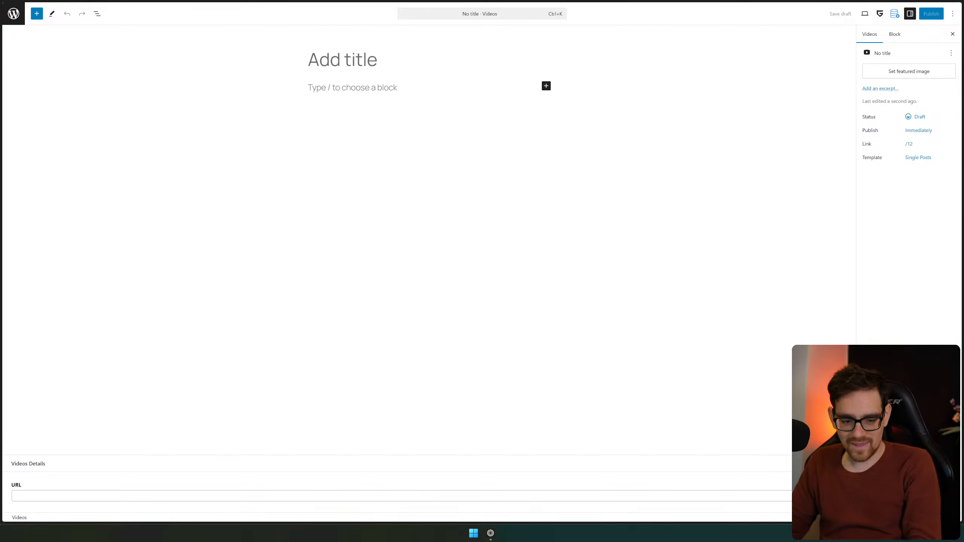
Open youtube.com in a separate browser window
left_click_drag(175, 62, 512, 94)
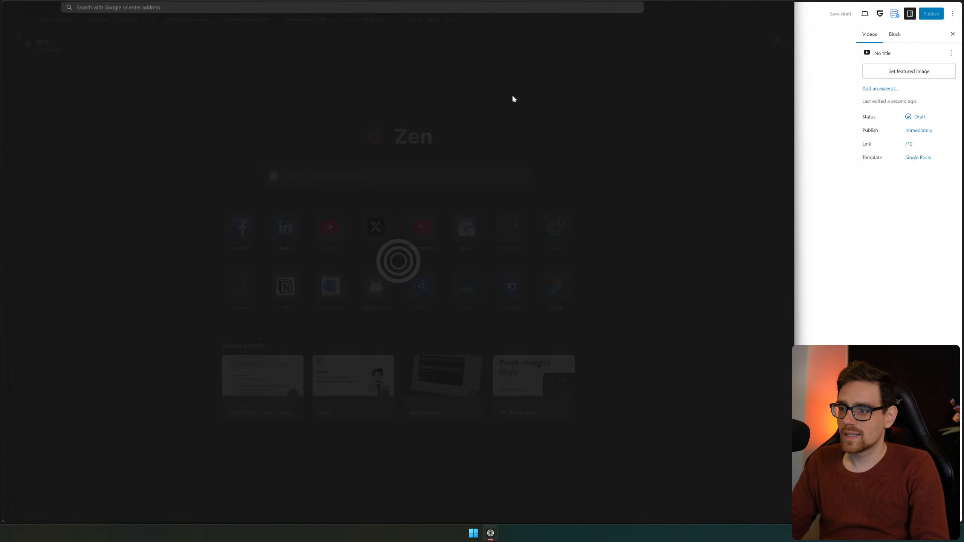
mouse_move(906, 39)
left_click(738, 28)
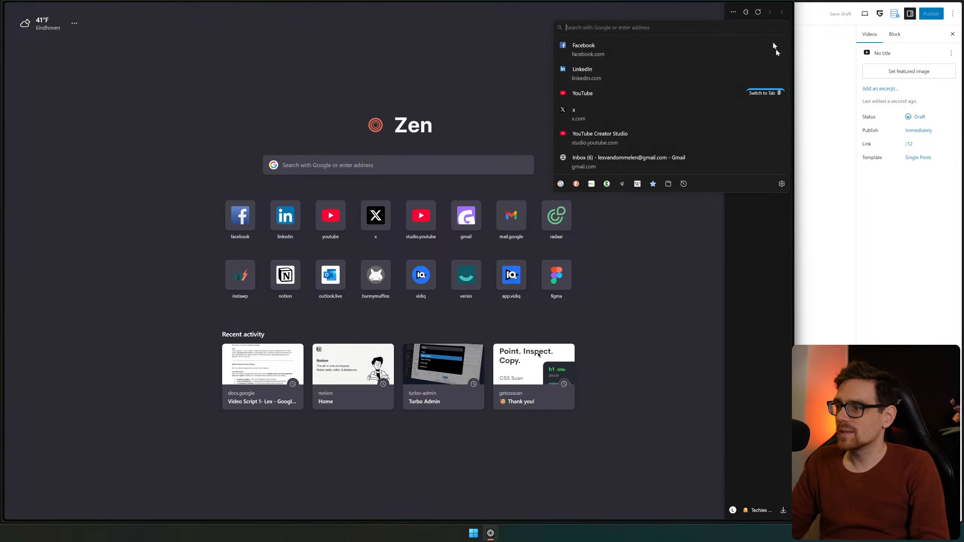
type("youtube.com")
key("Return")
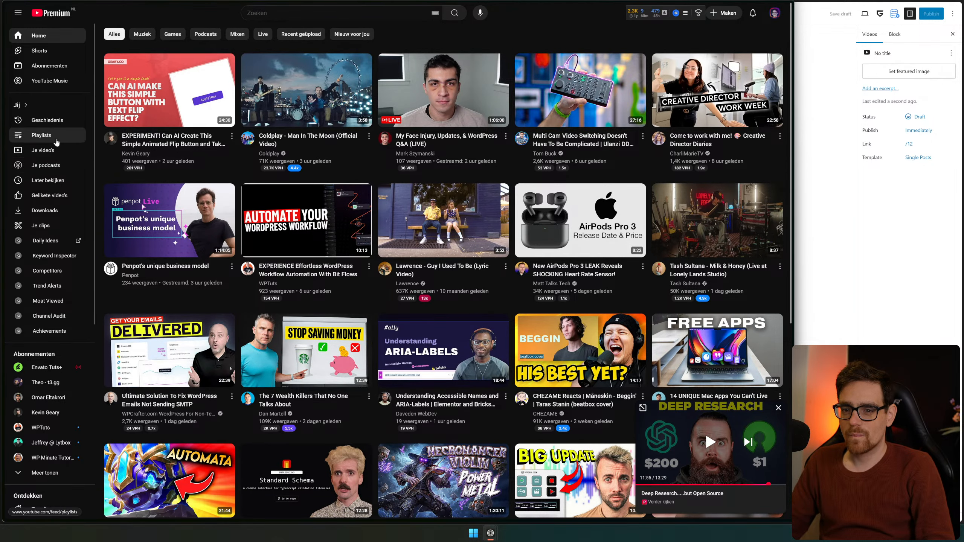
Open the video "Get READY for Elementor Editor V4's Most EXCITING Features Yet!" from the channel's own videos and pause it
left_click(57, 151)
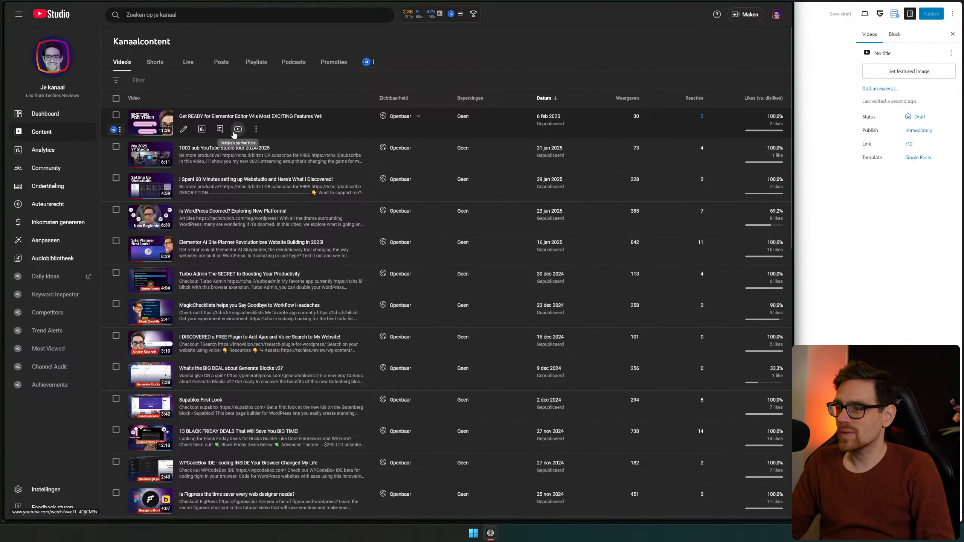
left_click(237, 129)
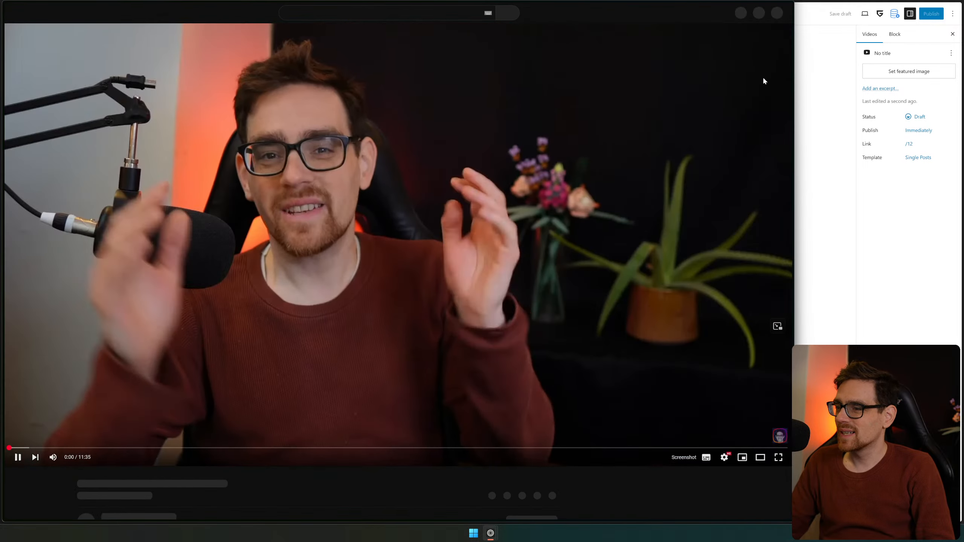
key("space")
mouse_move(820, 21)
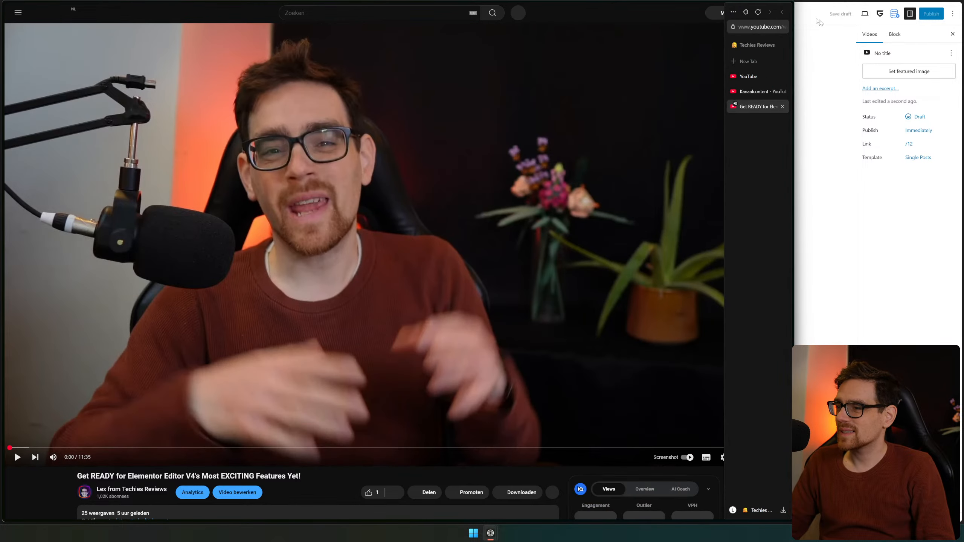
left_click(754, 27)
left_click(741, 27)
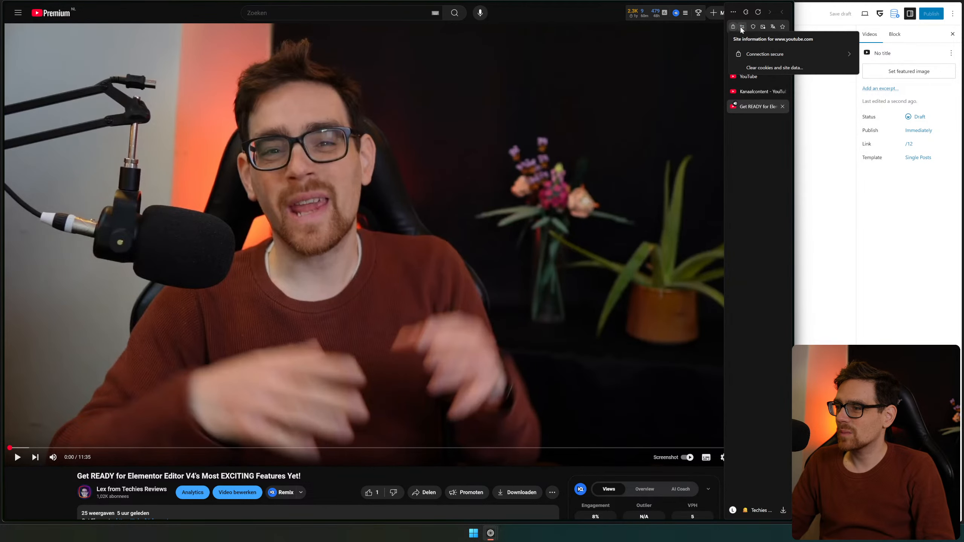
left_click(744, 295)
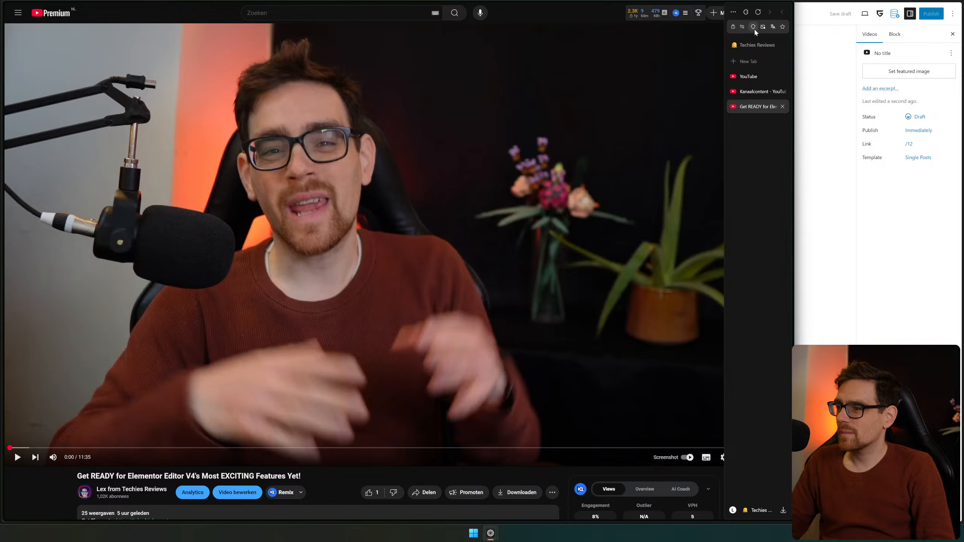
left_click(748, 29)
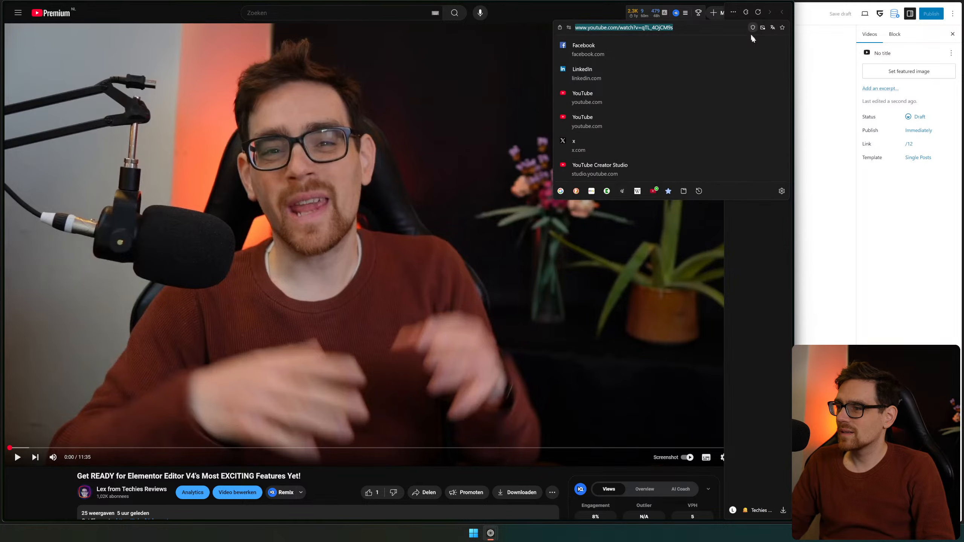
left_click(878, 3)
left_click(97, 495)
type("https://www.youtube.com/watch?v=qTL_4OjCM9s")
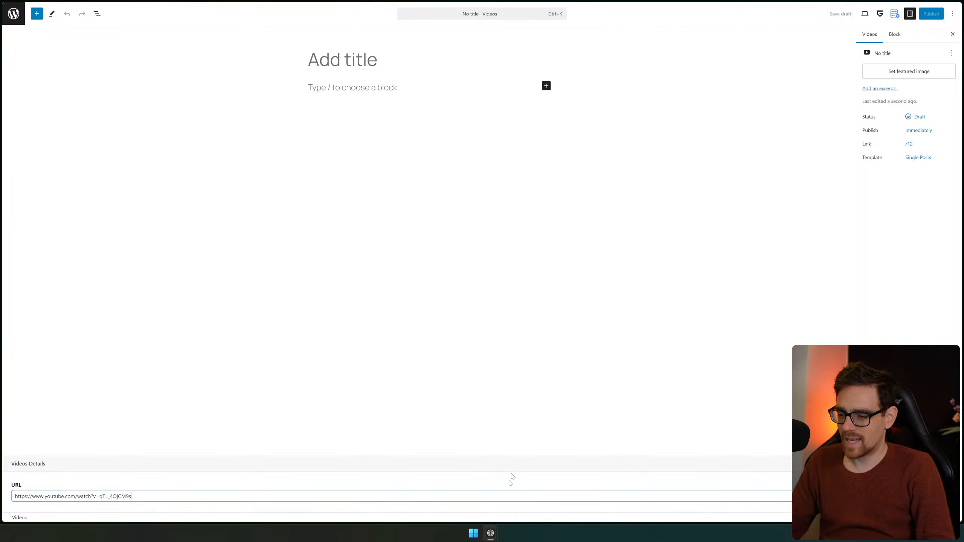
Copy the YouTube video's title "Get READY for Elementor Editor V4's Most EXCITING Features Yet!" into the title of the new Videos post
mouse_move(491, 536)
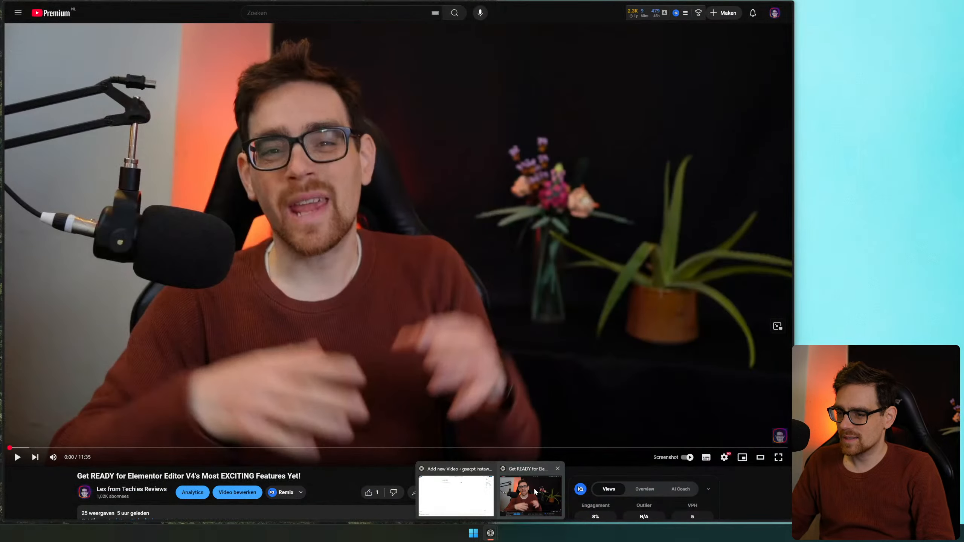
left_click(534, 490)
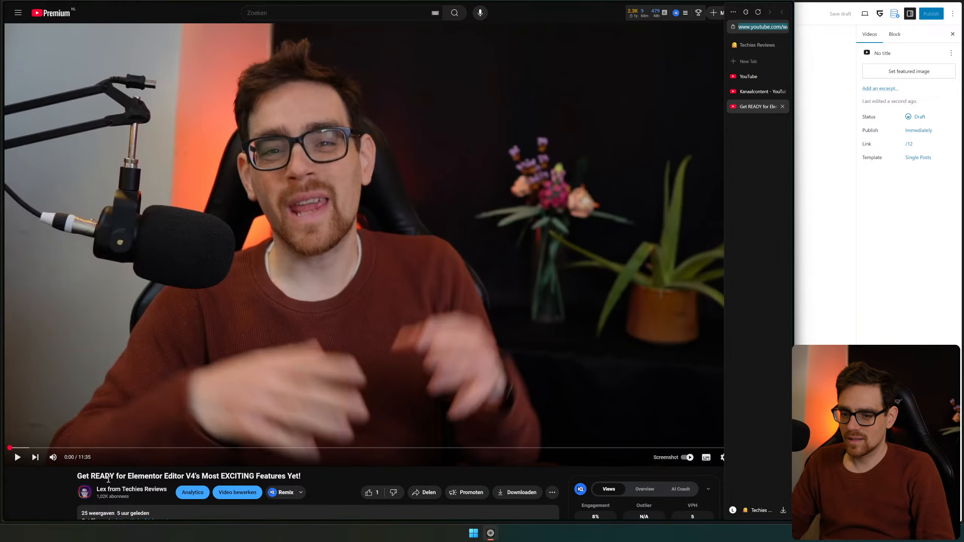
triple_click(105, 477)
key("ctrl+c")
left_click(867, 236)
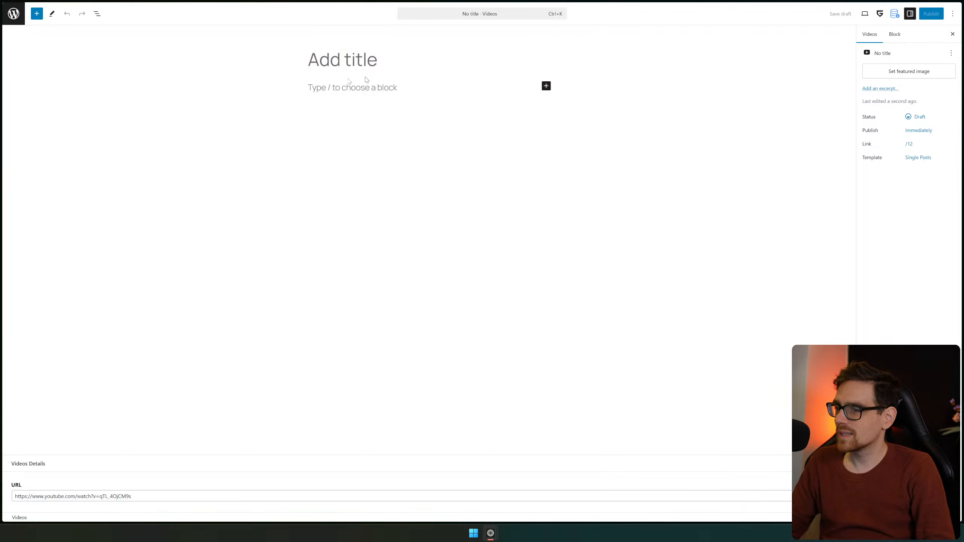
key("ctrl+v")
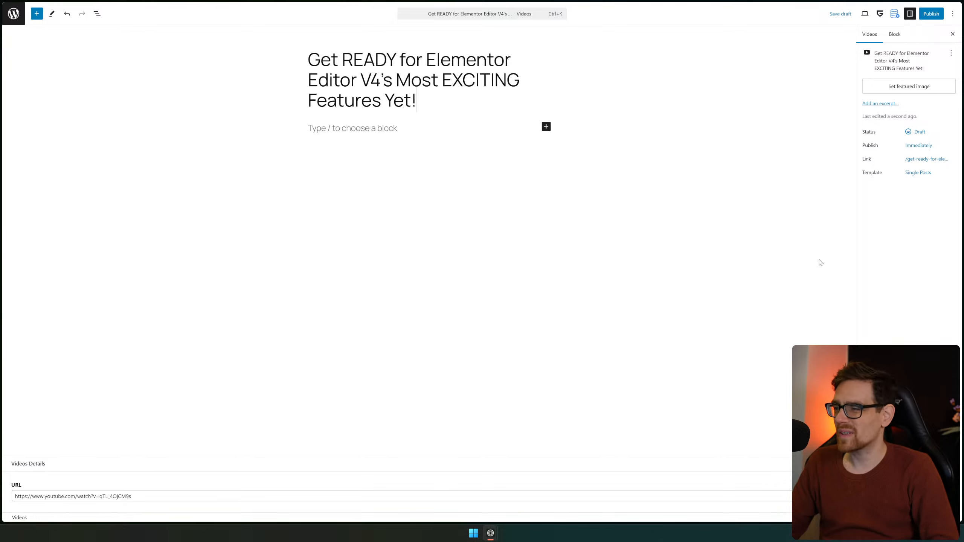
Upload the UKNOWN PNG file from the Downloads folder and set it as the post's featured image
left_click(885, 90)
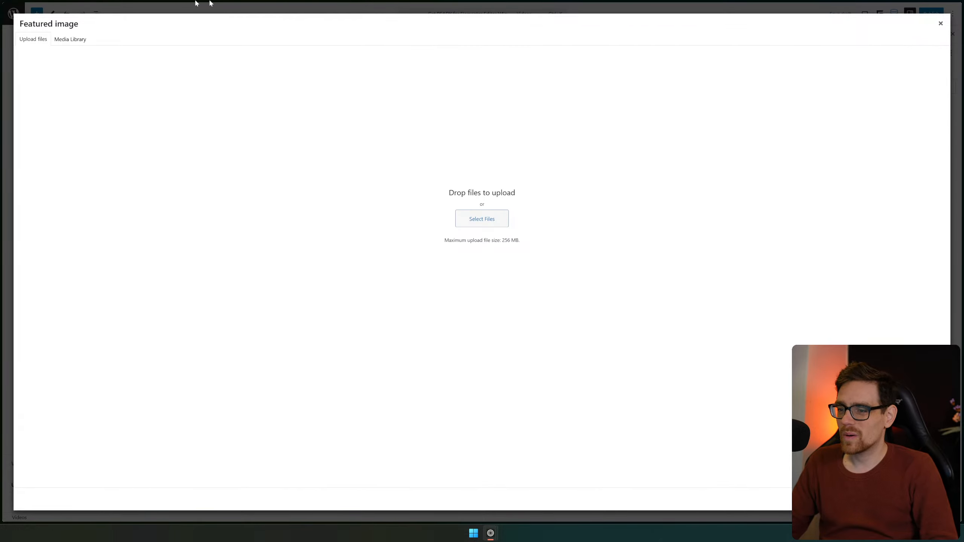
left_click(66, 45)
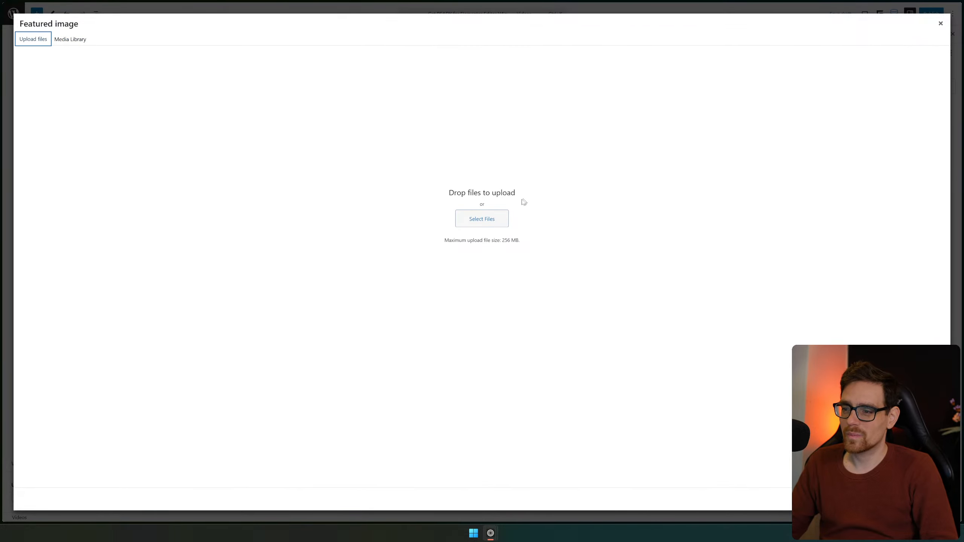
left_click(479, 219)
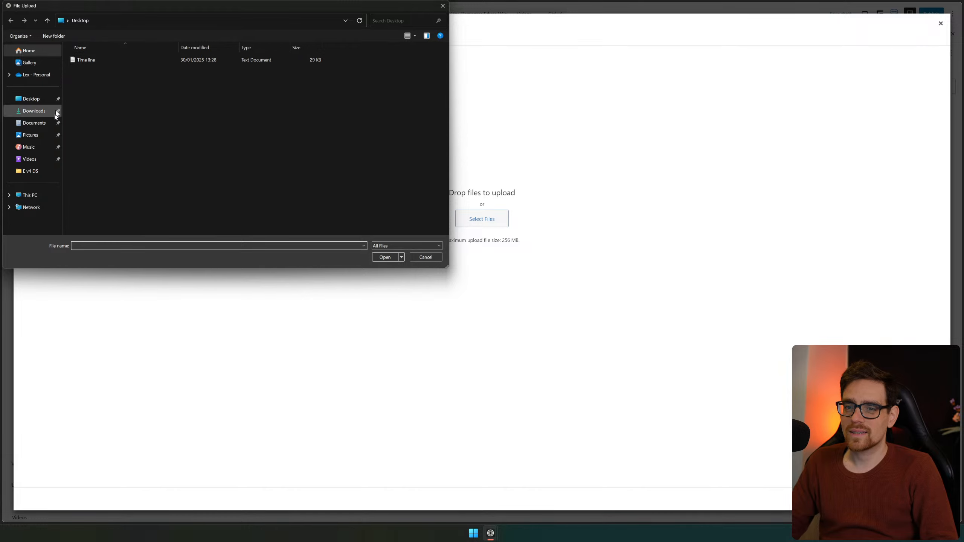
left_click(36, 110)
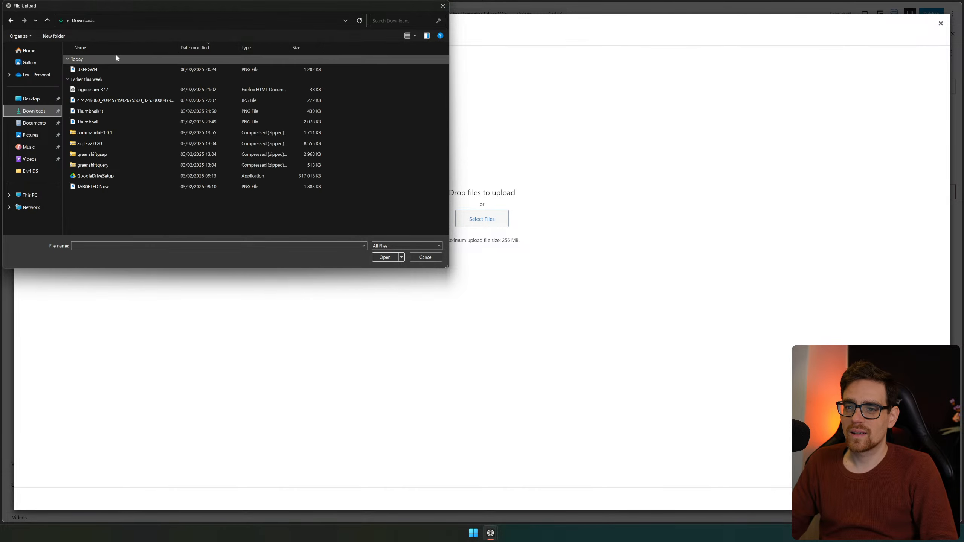
double_click(106, 70)
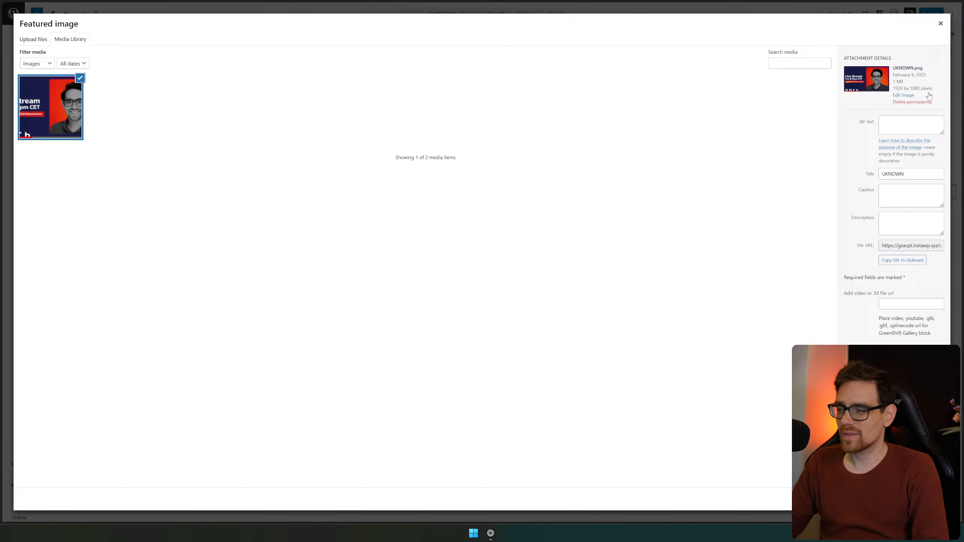
left_click(920, 499)
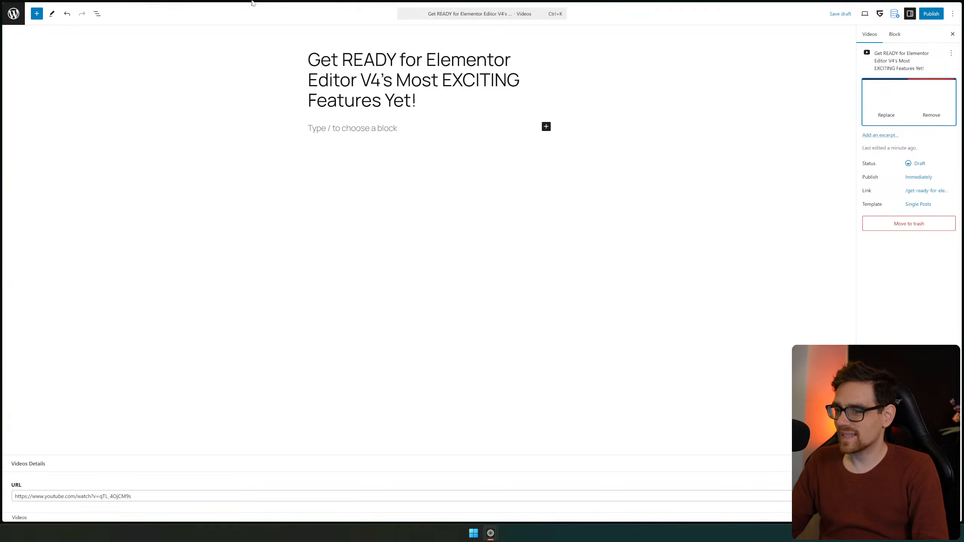
Publish the Videos post and check the title and featured image on its live page
left_click(931, 15)
left_click(927, 14)
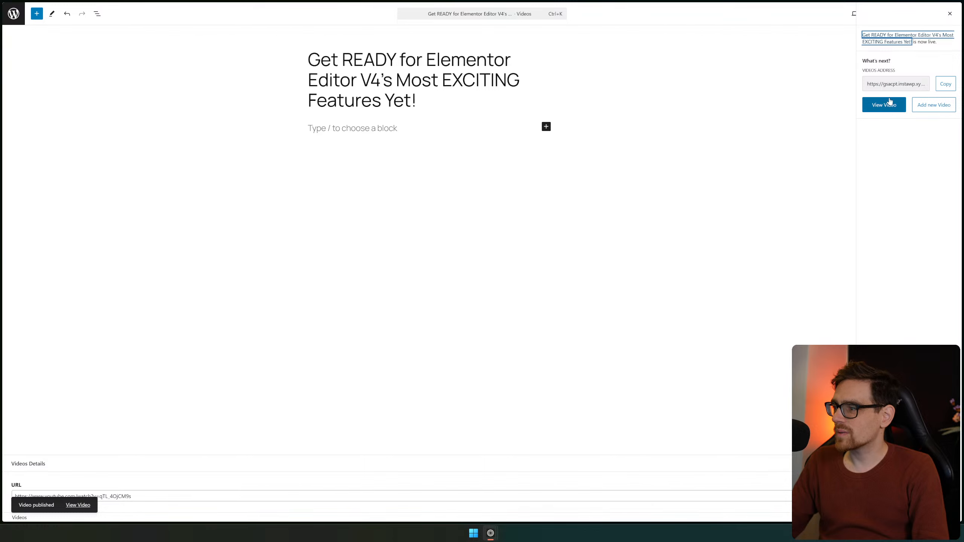
left_click(889, 103)
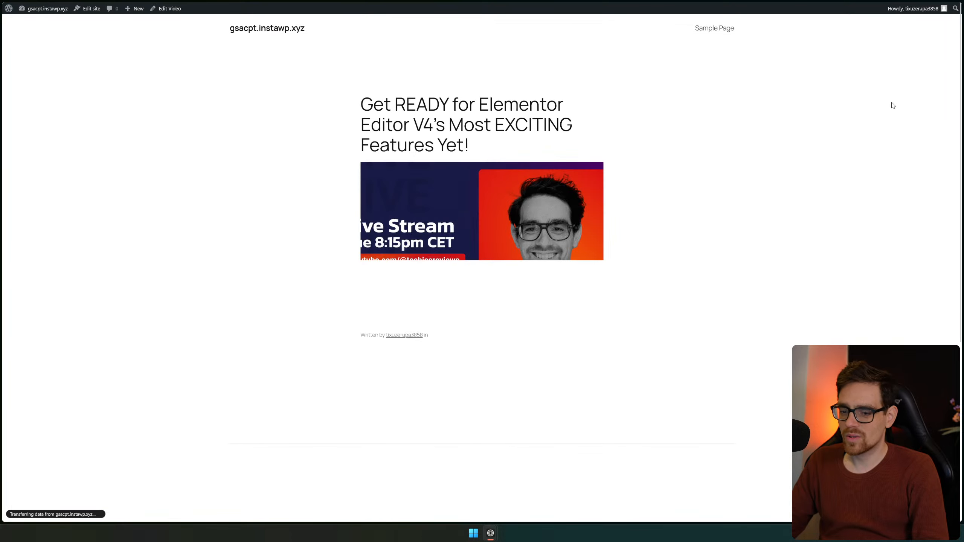
left_click_drag(332, 121, 662, 397)
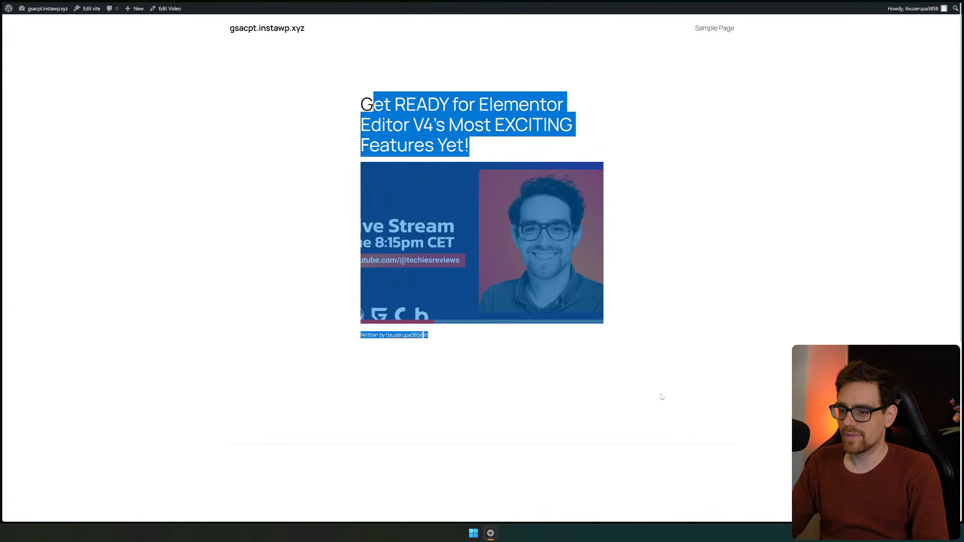
left_click(734, 303)
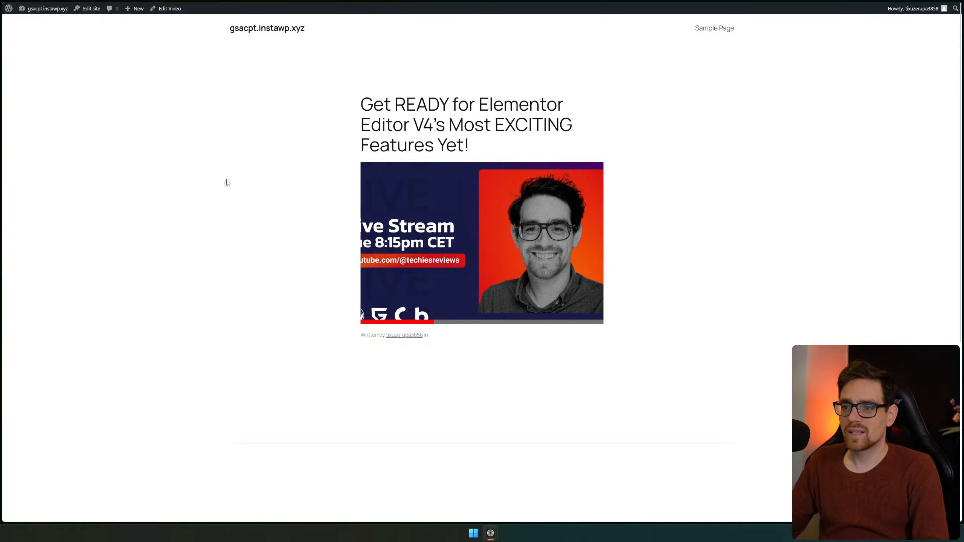
Return to the post editor, search the admin commands for "video" and open a new Videos post
key("alt+Left")
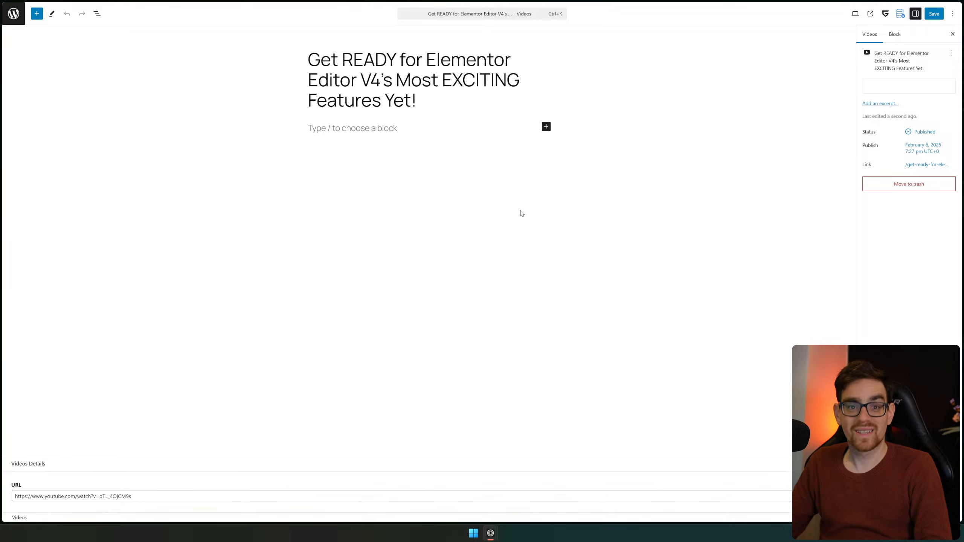
key("ctrl+k")
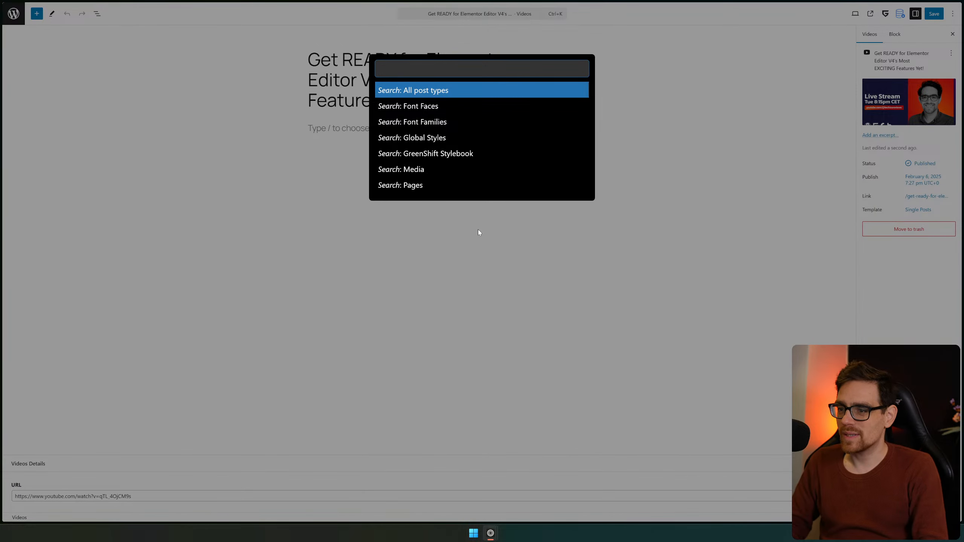
type("video")
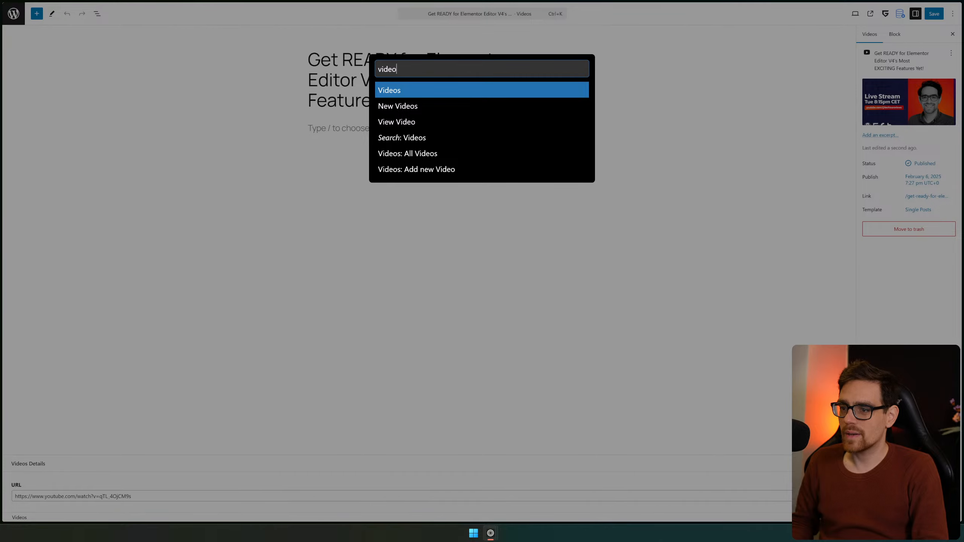
key("Down")
key("Return")
Copy the address of the YouTube video "Live Page Building", Bridge Builders E06, into the URL field of the new Videos post
mouse_move(953, 175)
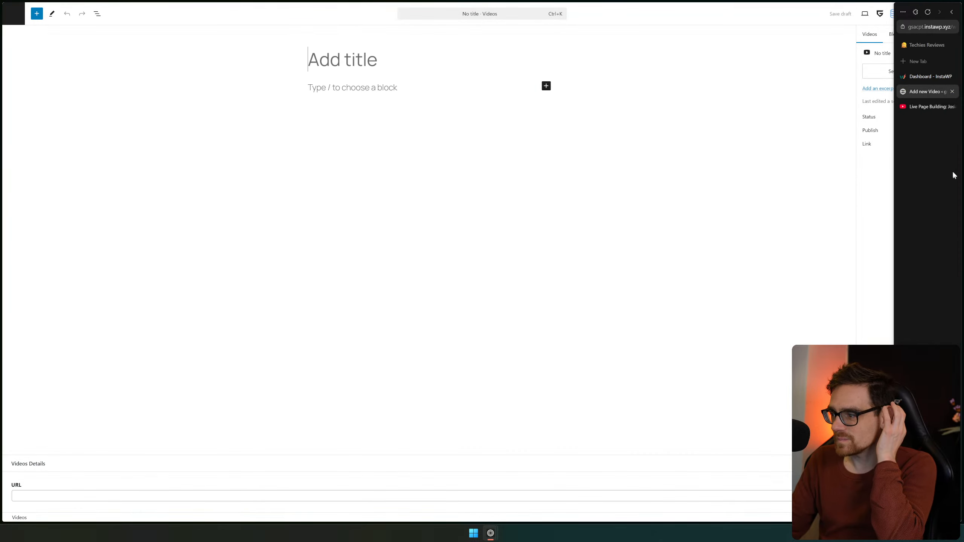
left_click(919, 109)
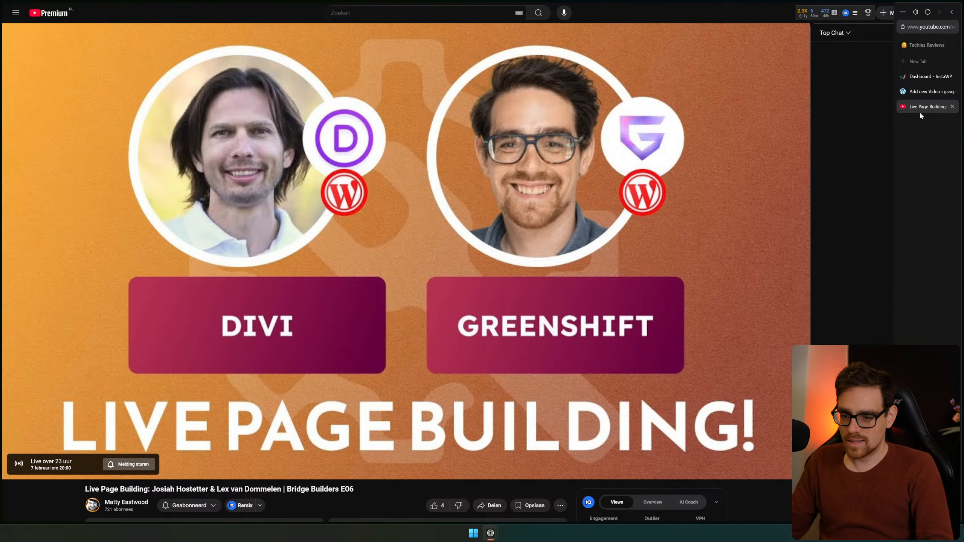
left_click(928, 26)
key("ctrl+c")
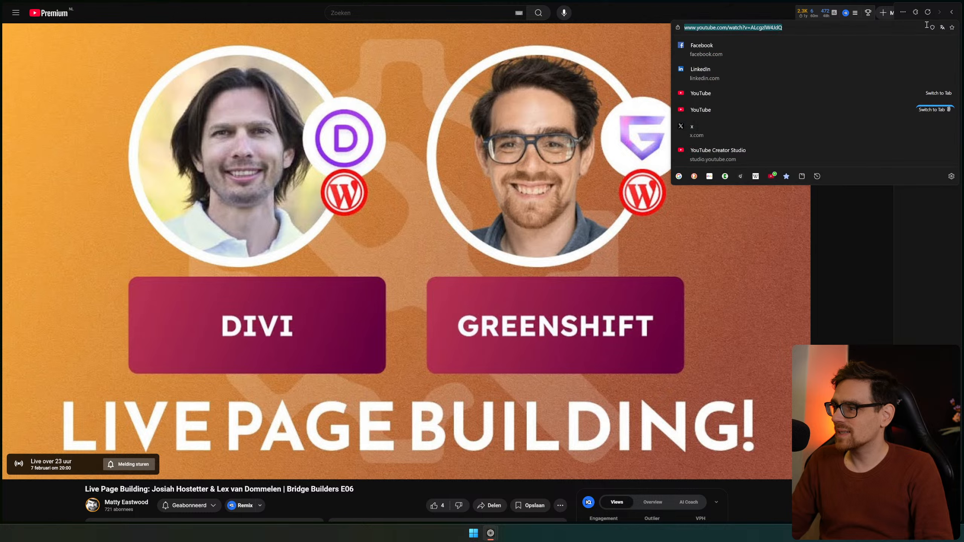
left_click(931, 303)
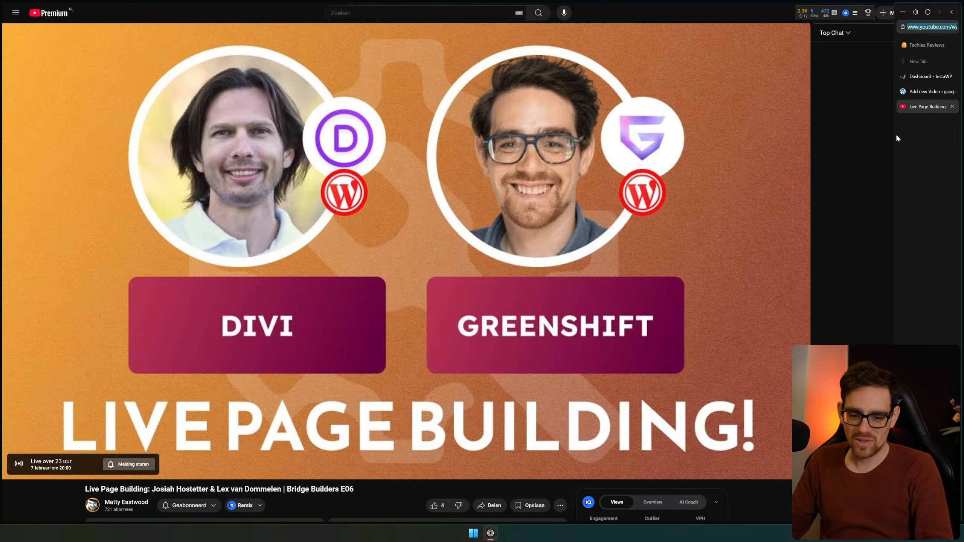
left_click(920, 93)
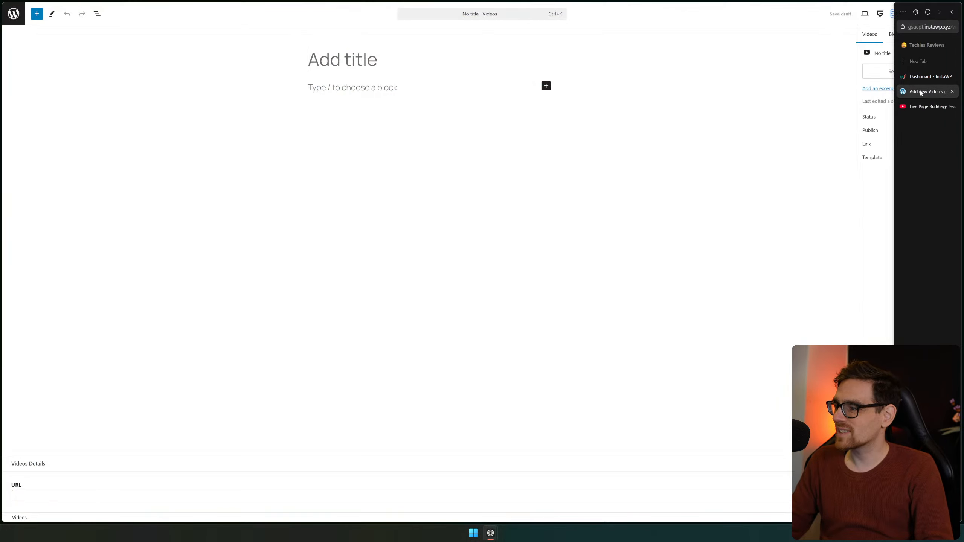
left_click(127, 497)
key("ctrl+v")
Copy the full title of the Live Page Building, Bridge Builders E06 video from YouTube into the new post's title
left_click(917, 107)
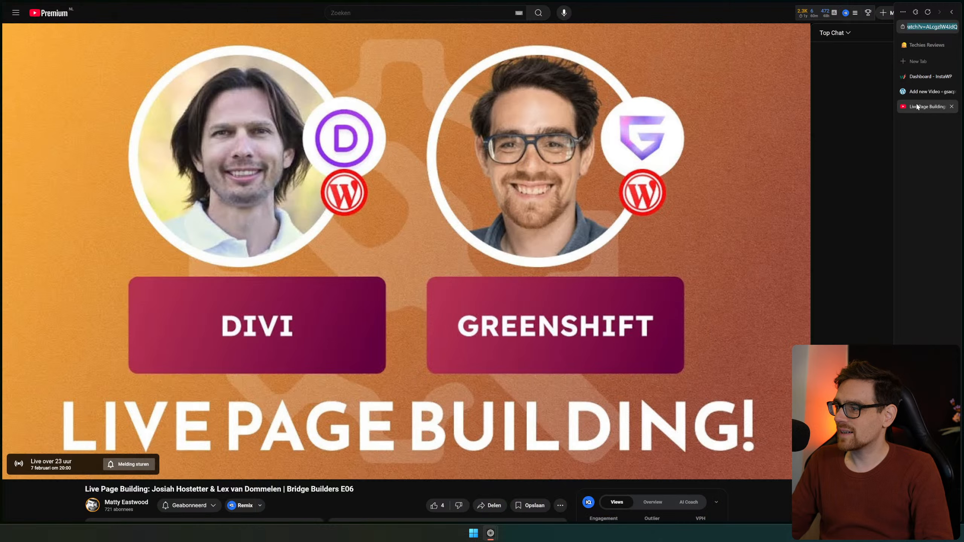
triple_click(152, 489)
key("ctrl+c")
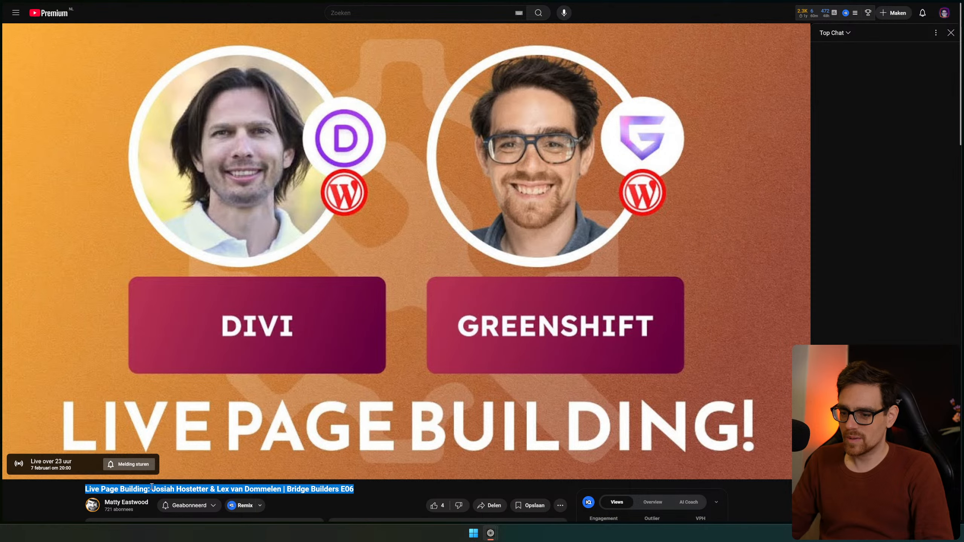
left_click(923, 92)
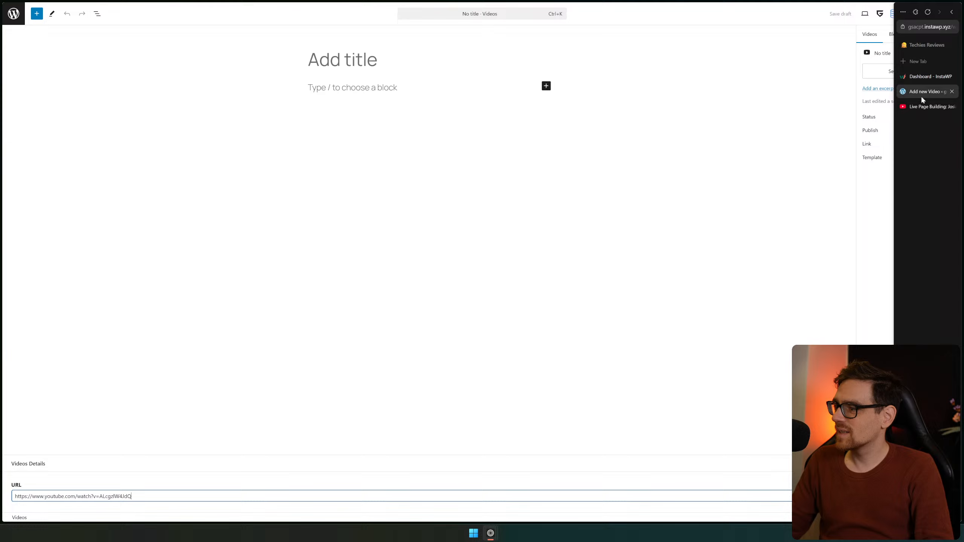
left_click(280, 67)
key("ctrl+v")
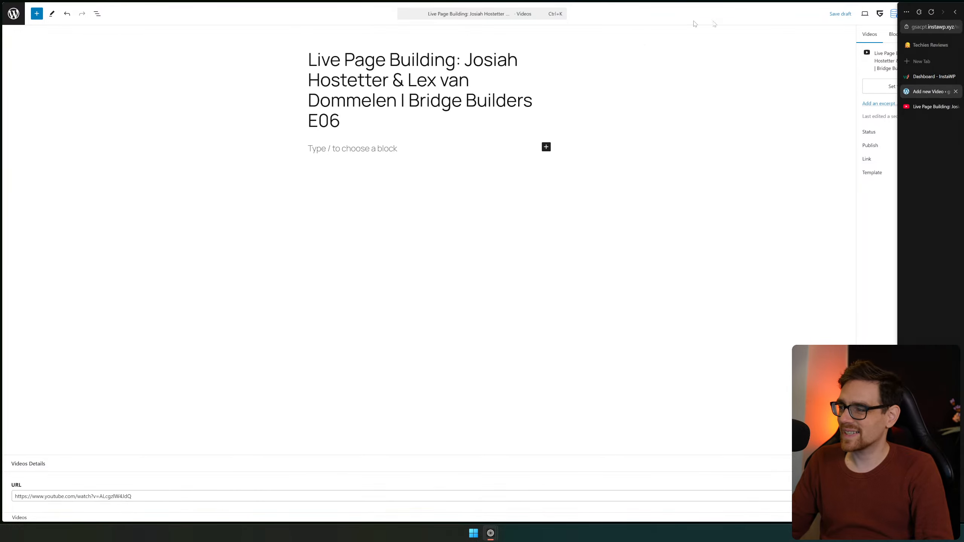
Upload the JPG file starting with 474749060 from Downloads as the post's featured image and publish the post
left_click(882, 91)
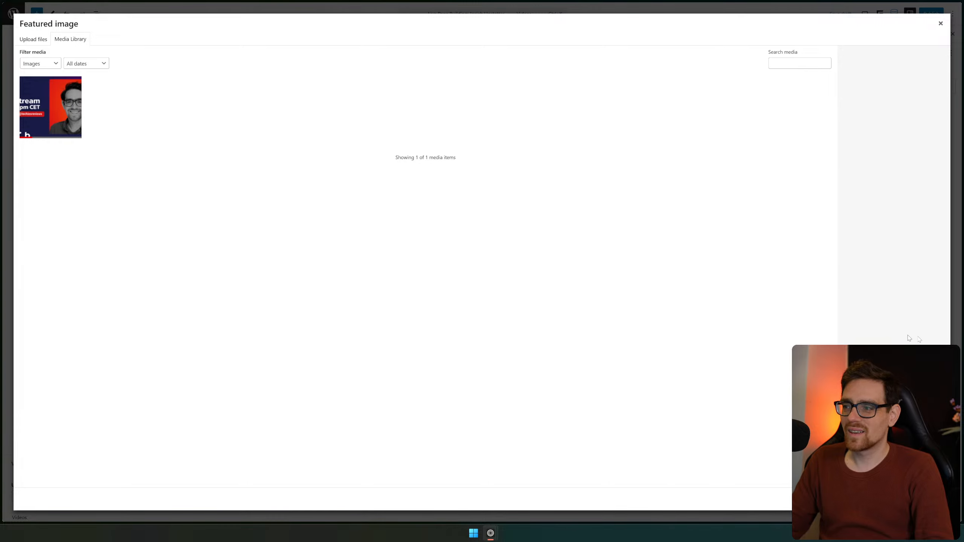
left_click(33, 38)
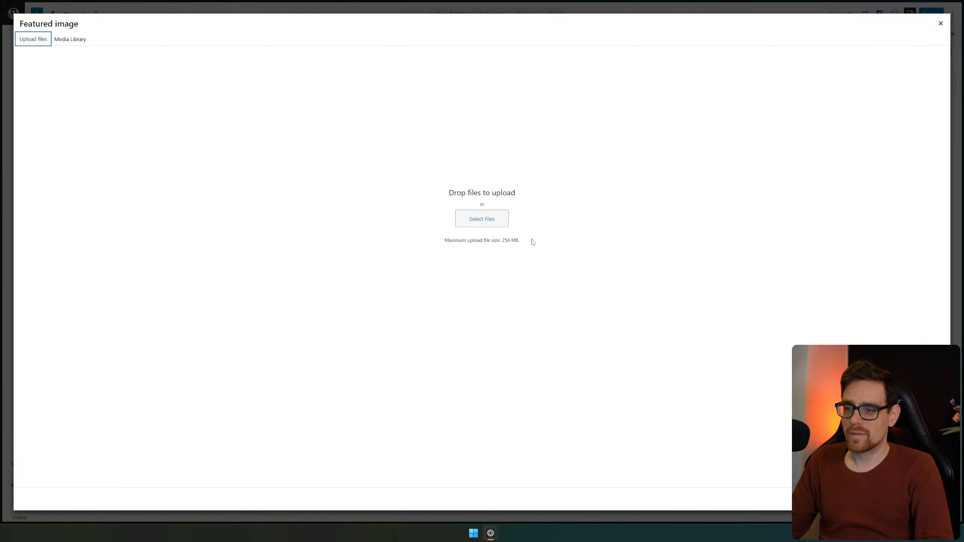
left_click(481, 219)
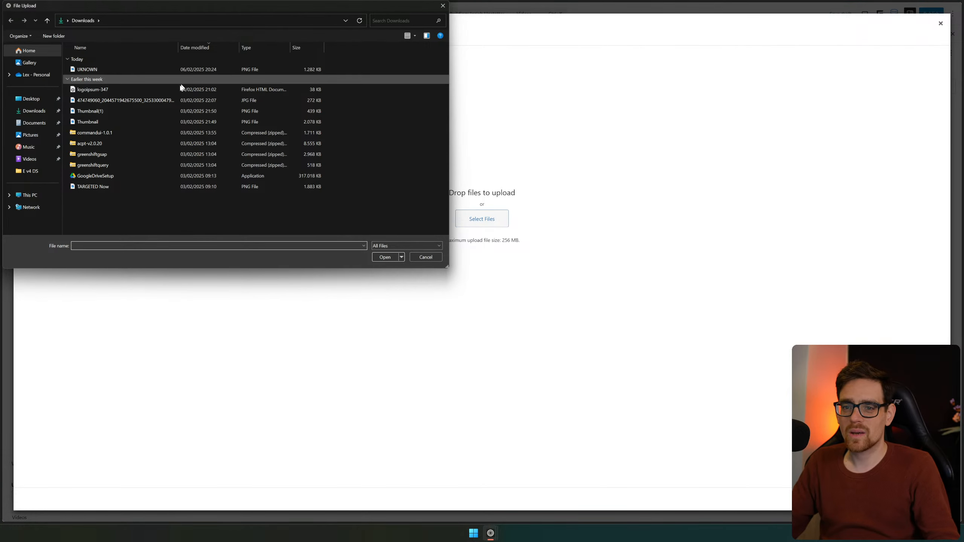
left_click(172, 101)
double_click(172, 101)
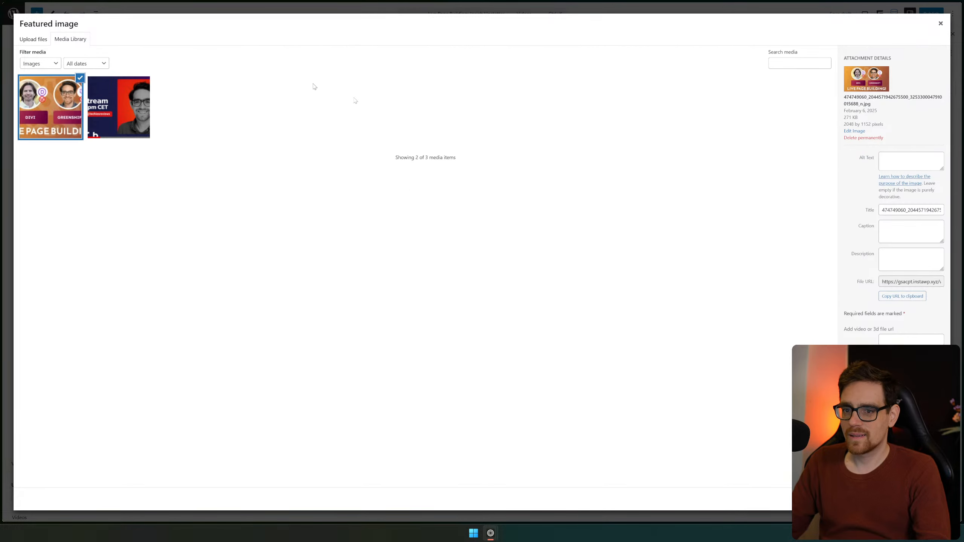
left_click(918, 499)
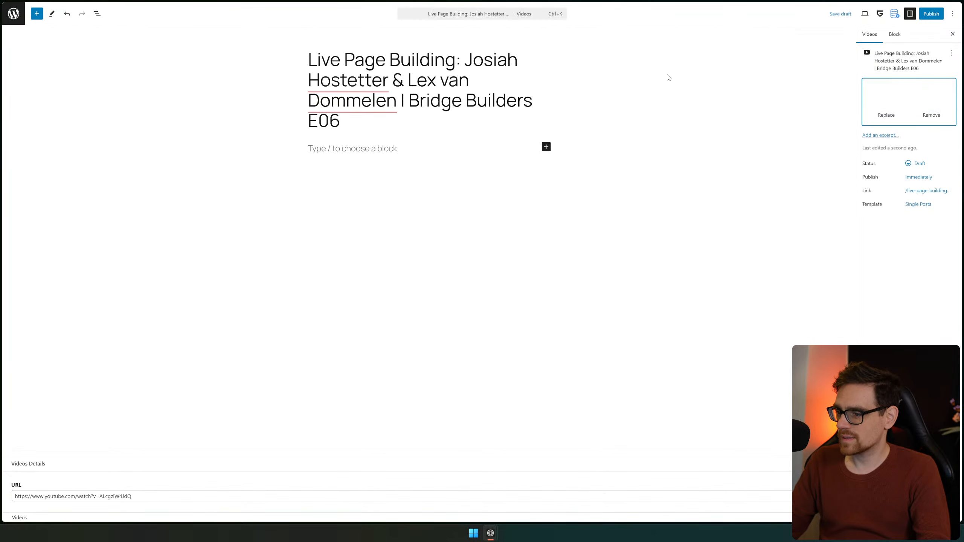
left_click(930, 16)
left_click(931, 16)
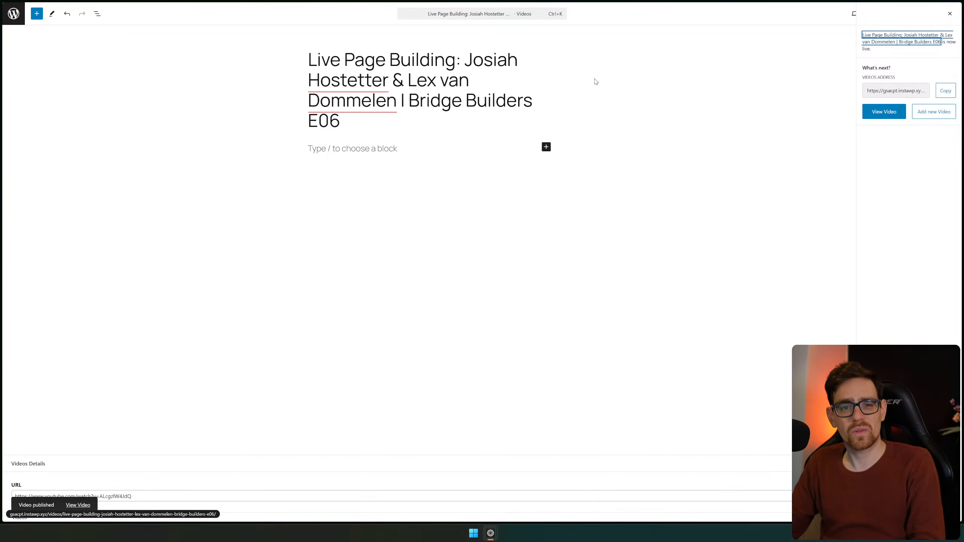
key("ctrl+k")
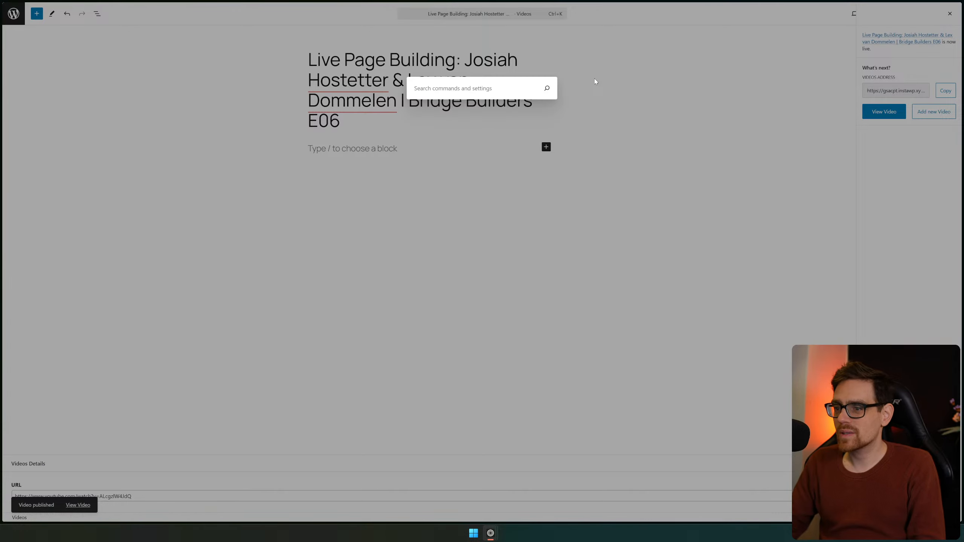
type("new")
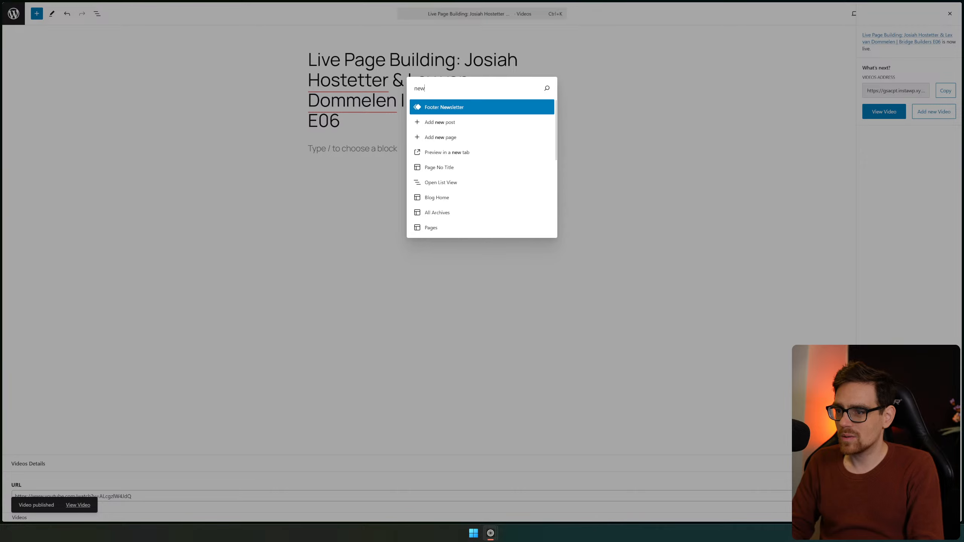
type(" video")
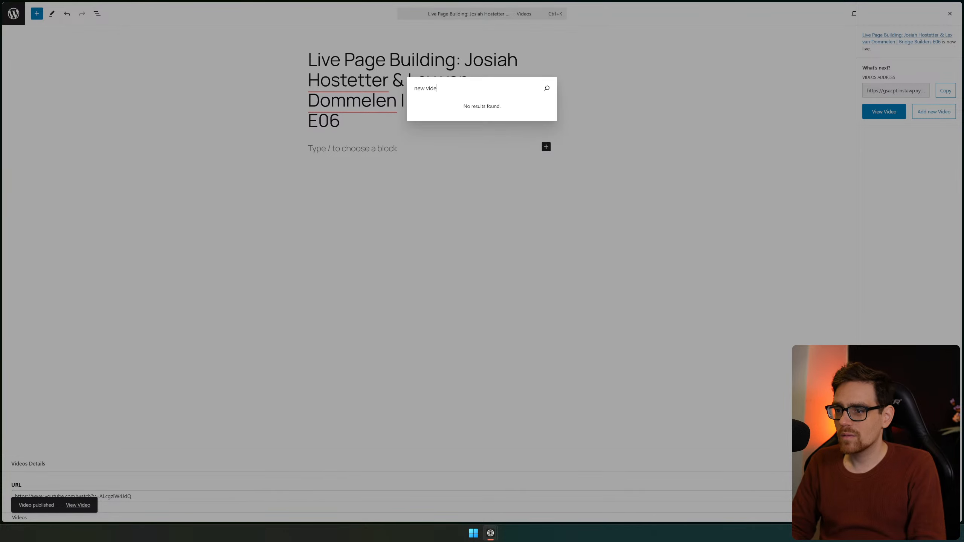
key("Escape")
Search the admin commands for "new vide" and open a new Videos post
key("ctrl+k")
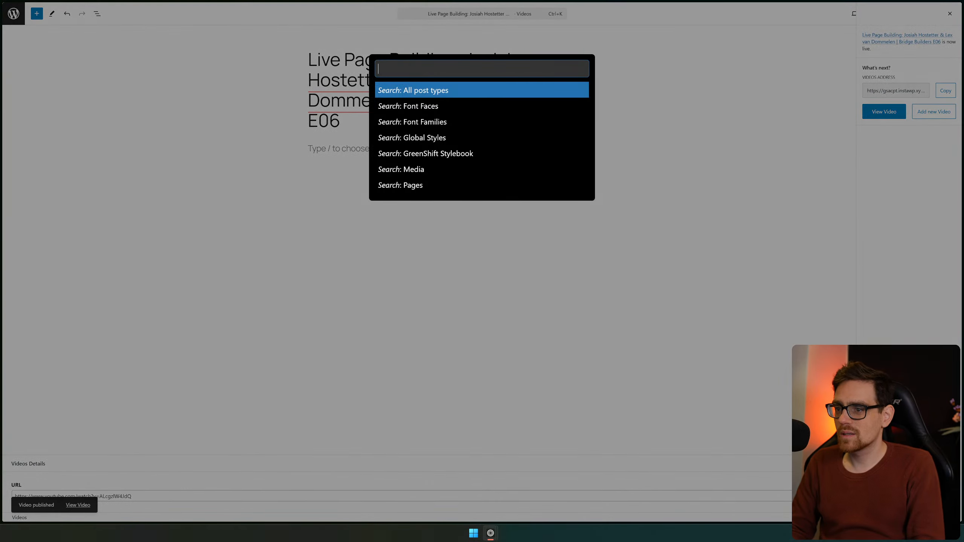
type("new vide")
key("Return")
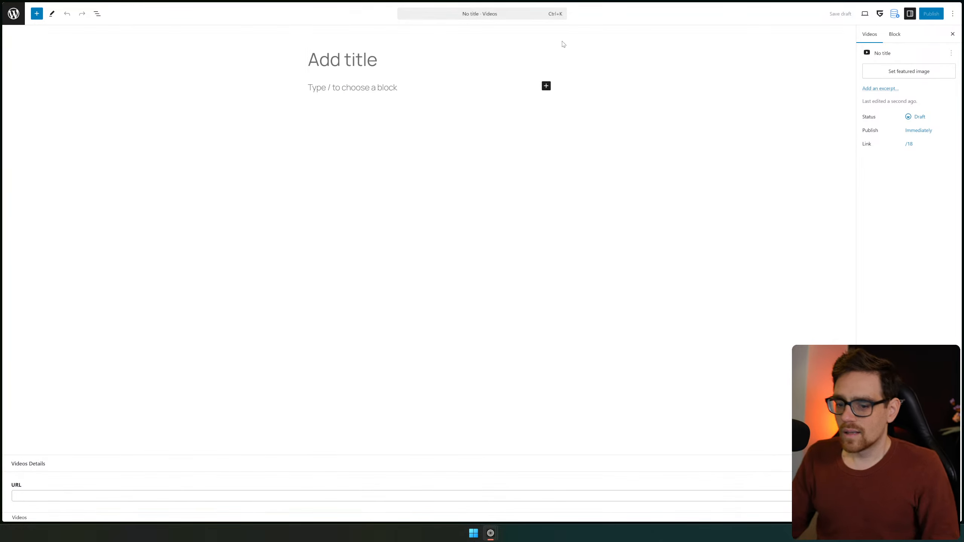
Switch to the open YouTube video and go back to the channel's list of live streams
mouse_move(962, 87)
left_click(941, 108)
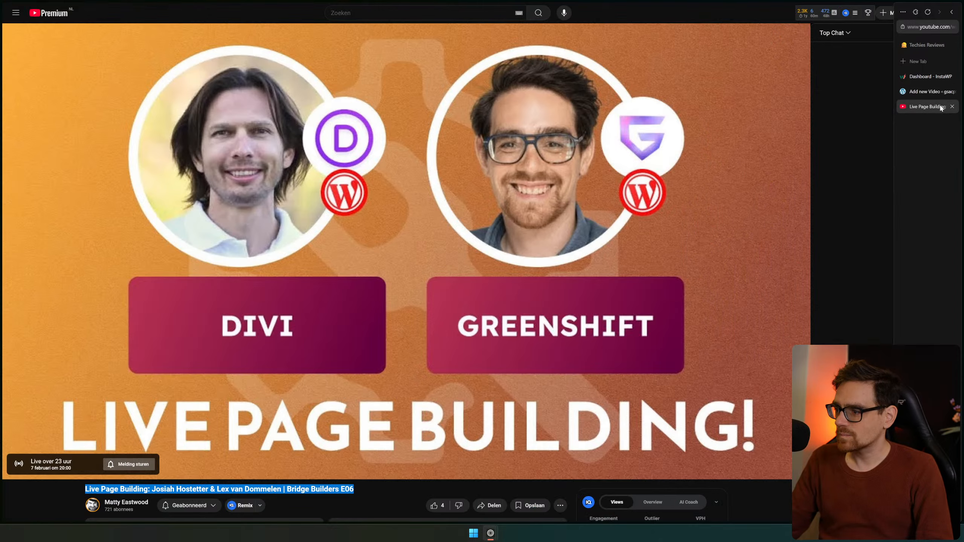
key("alt+Left")
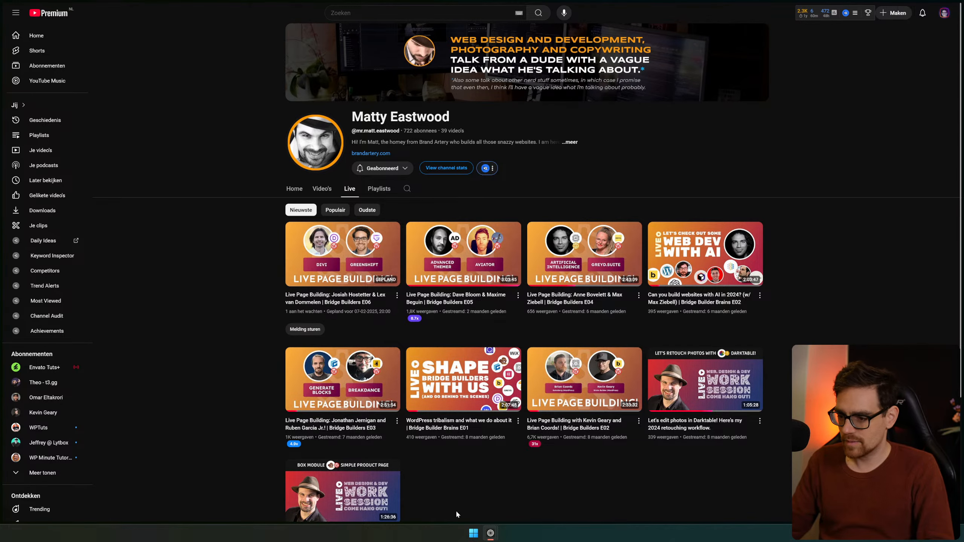
Search Windows for "download" and open the Downloads folder
left_click(473, 533)
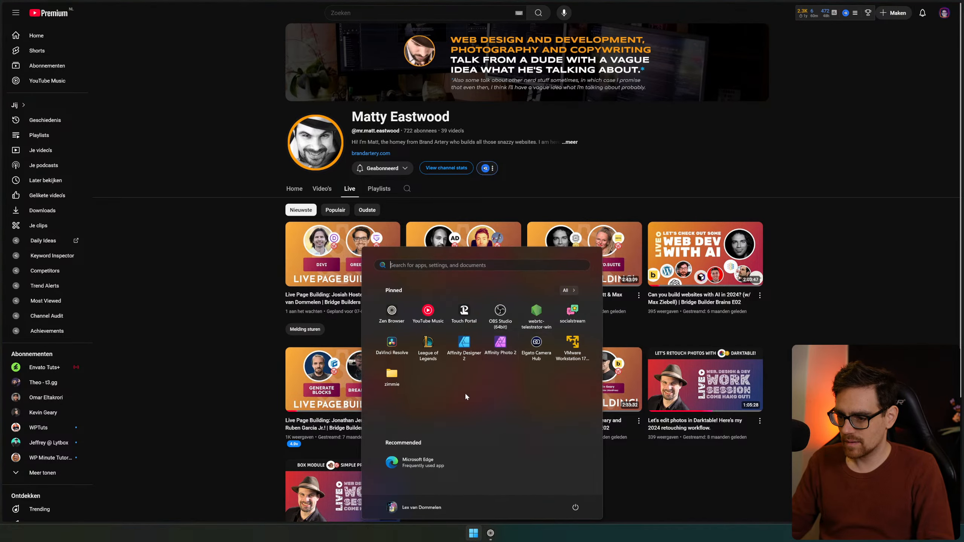
type("download")
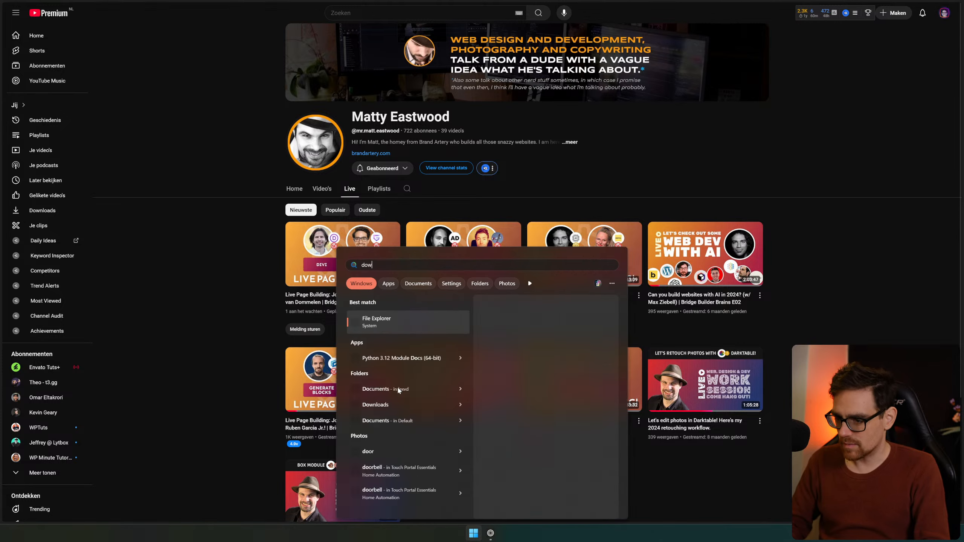
key("Return")
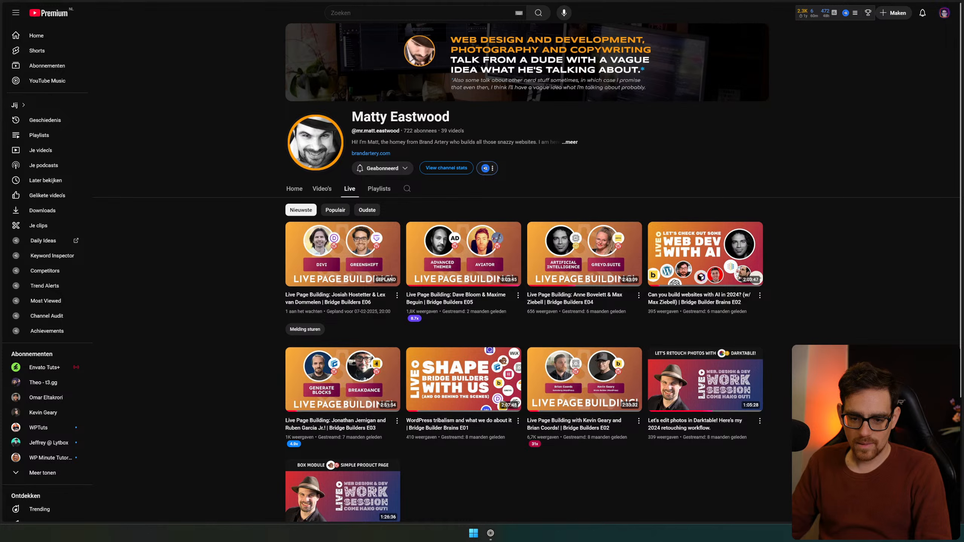
mouse_move(947, 178)
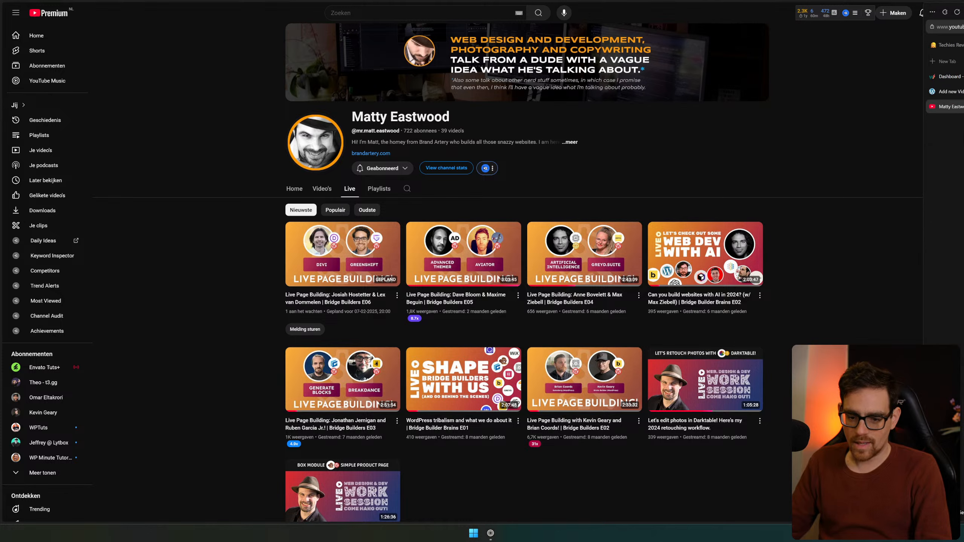
left_click(926, 92)
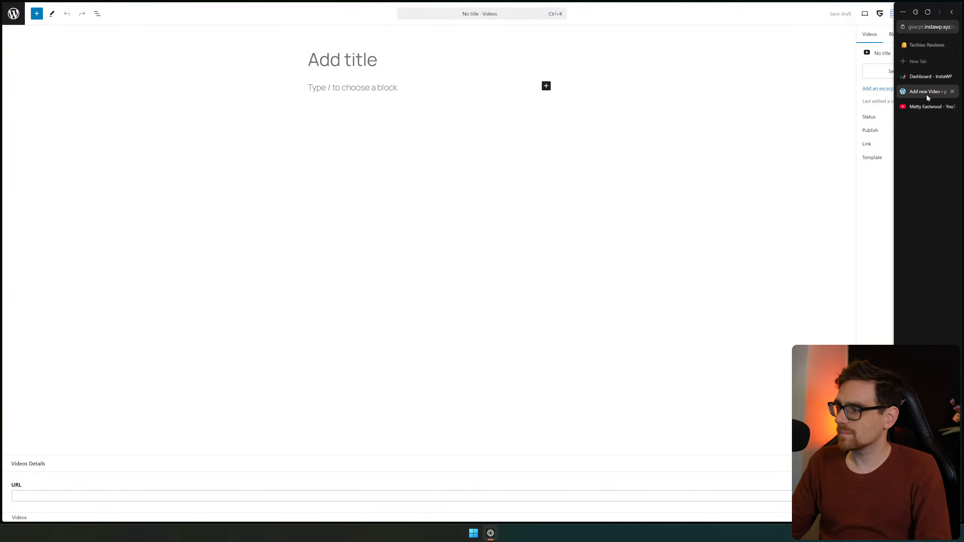
left_click(927, 106)
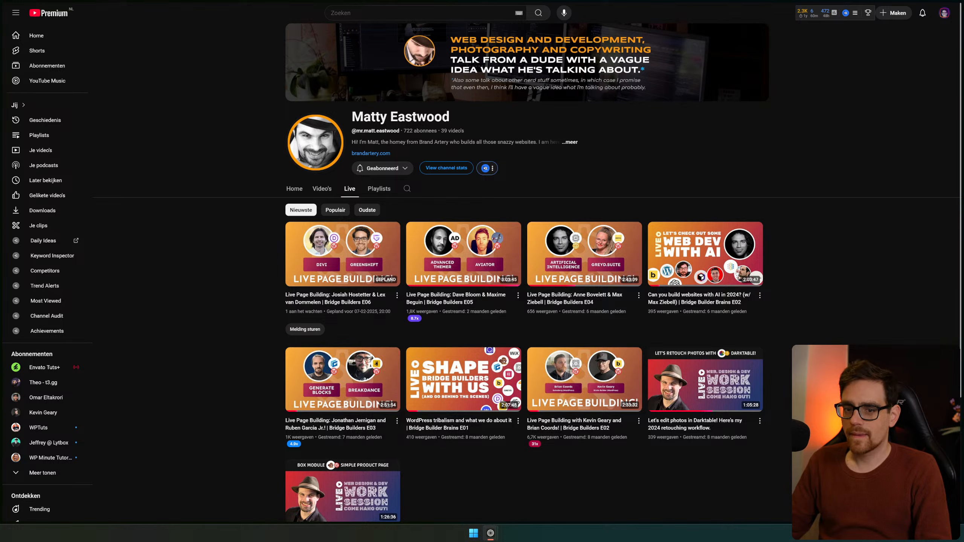
Open "Get READY for Elementor Editor V4's Most EXCITING Features Yet!" from your own channel's videos on YouTube, copy its address and close the video
left_click(41, 151)
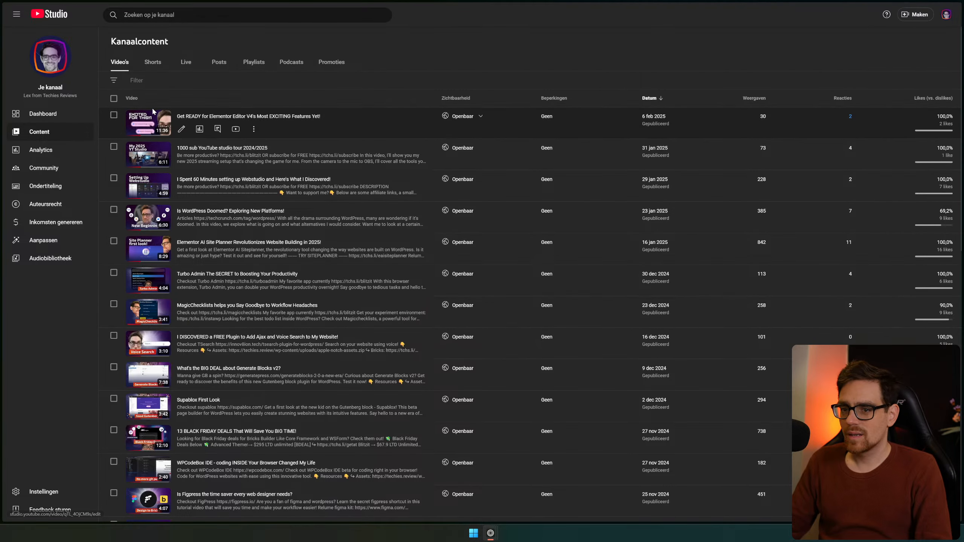
left_click(218, 132)
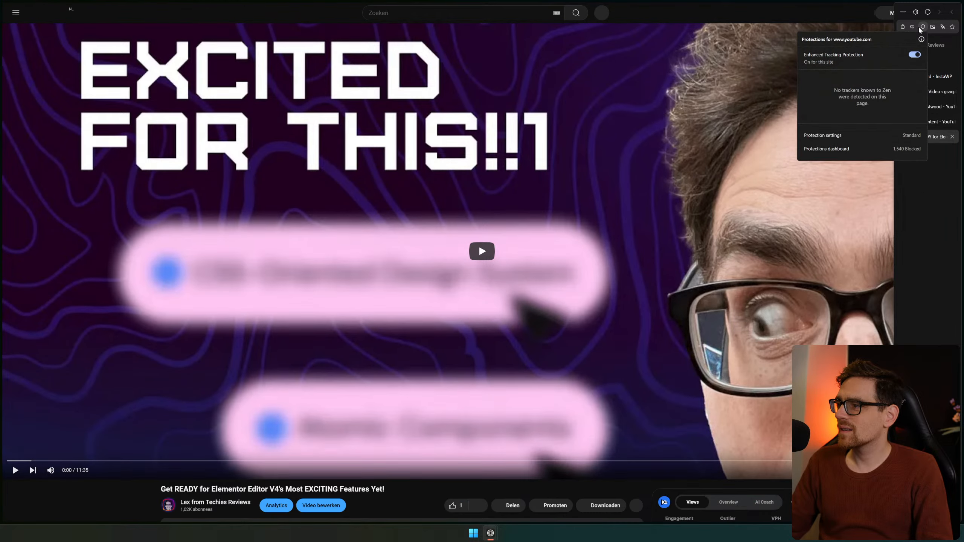
left_click(918, 31)
key("ctrl+c")
left_click(961, 183)
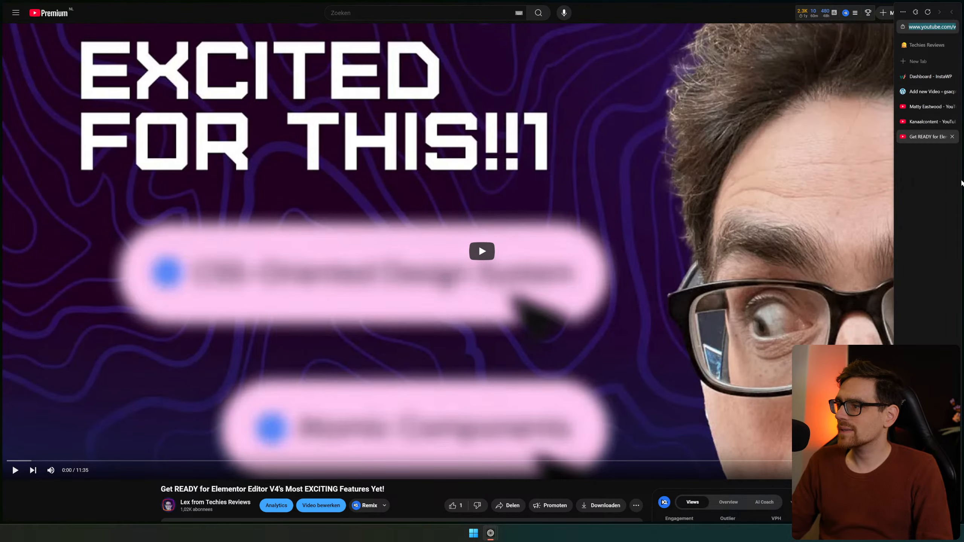
left_click(952, 136)
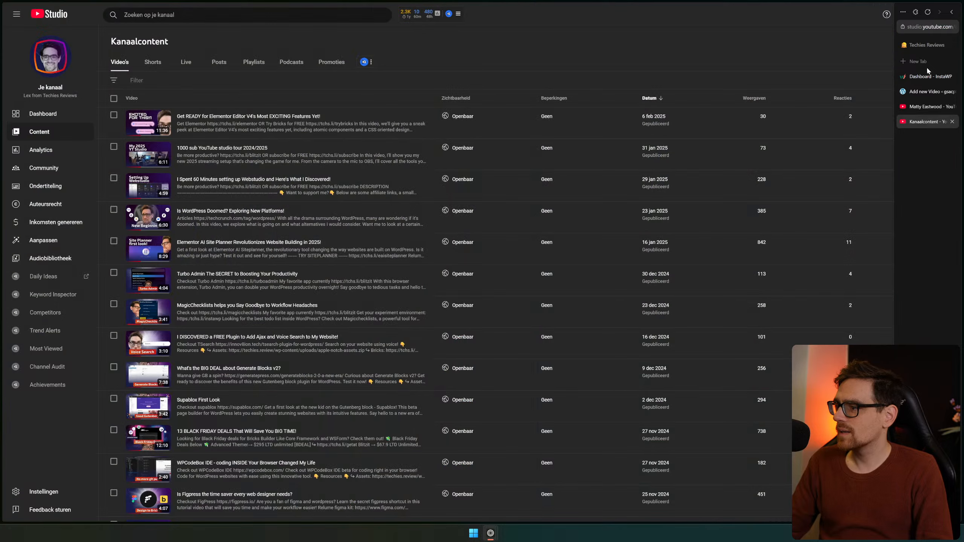
Paste the copied video address into the new Videos post's URL field and title the post "Amazing elementor"
left_click(926, 91)
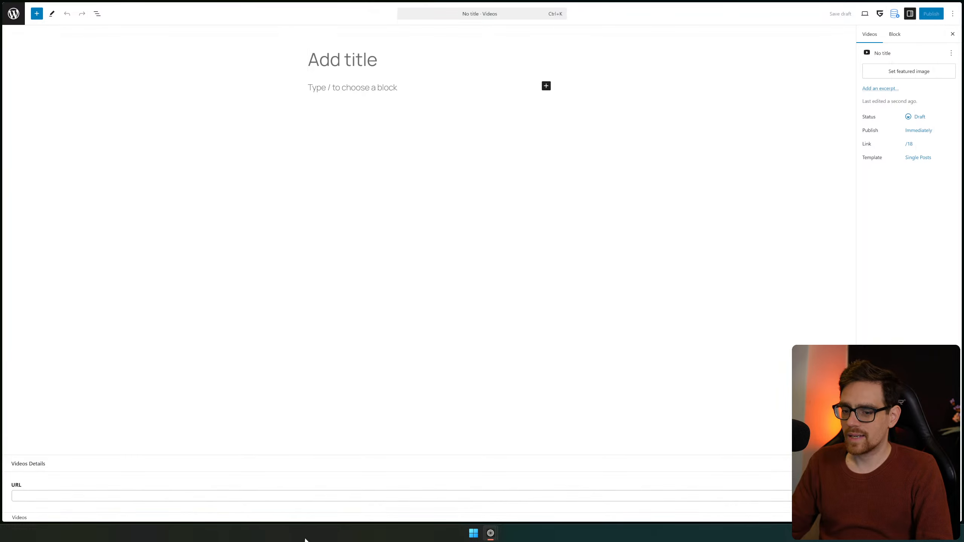
left_click(319, 496)
key("ctrl+v")
left_click(392, 54)
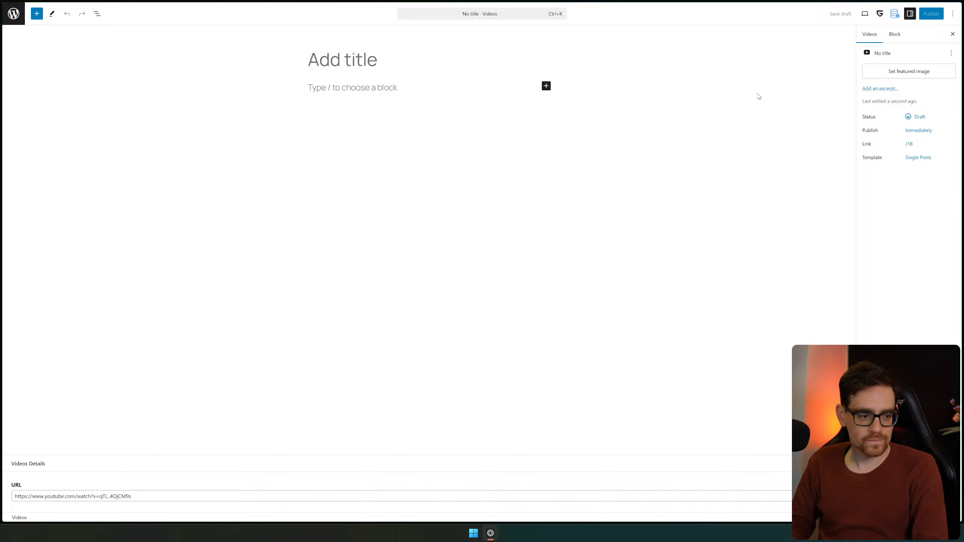
type("Amazi")
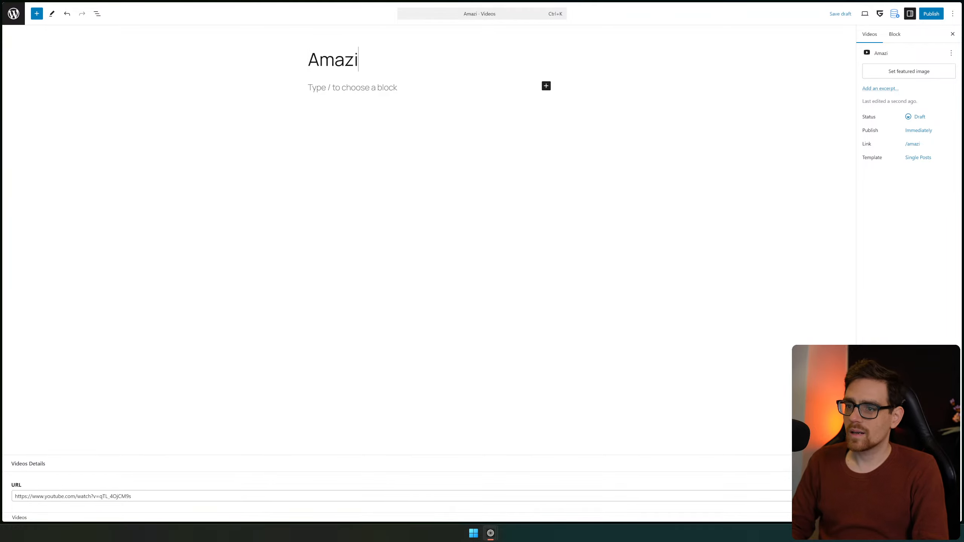
type("ng elementor")
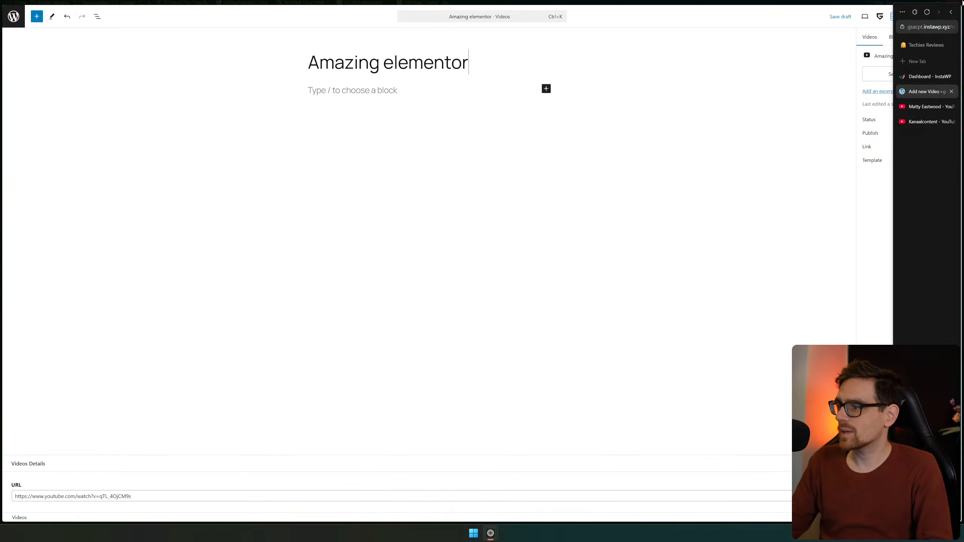
Upload the "EXCITED FOR THIS!!1" thumbnail as the post's featured image and publish the post
left_click(886, 78)
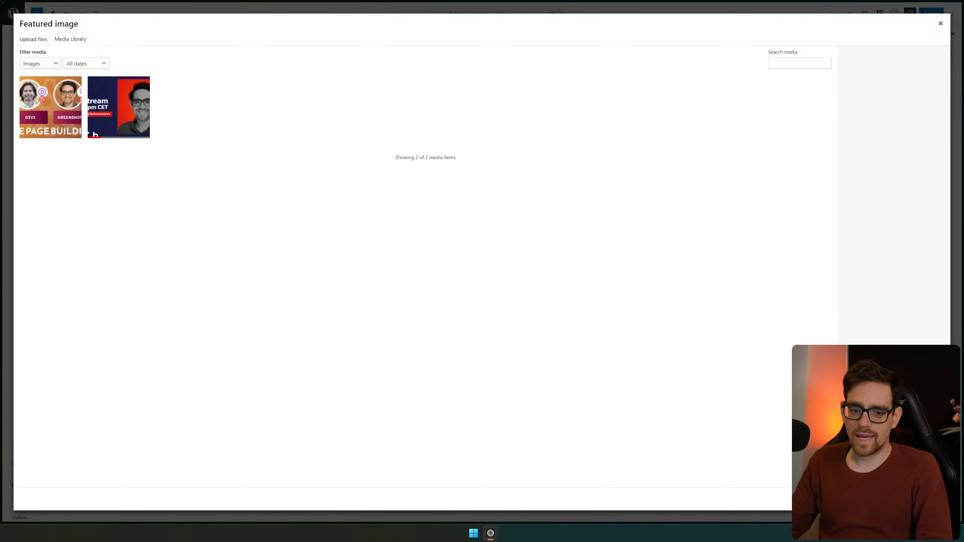
left_click_drag(357, 2, 379, 159)
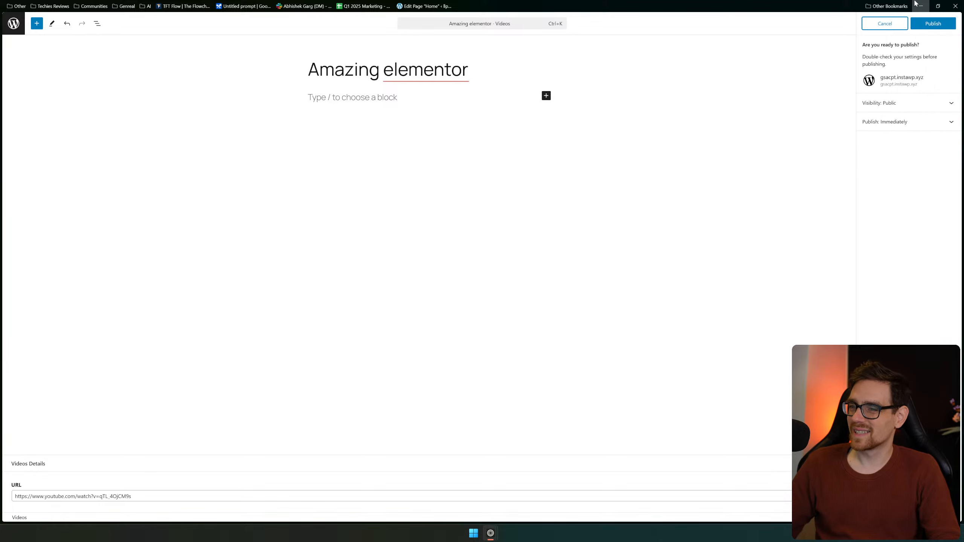
left_click(932, 13)
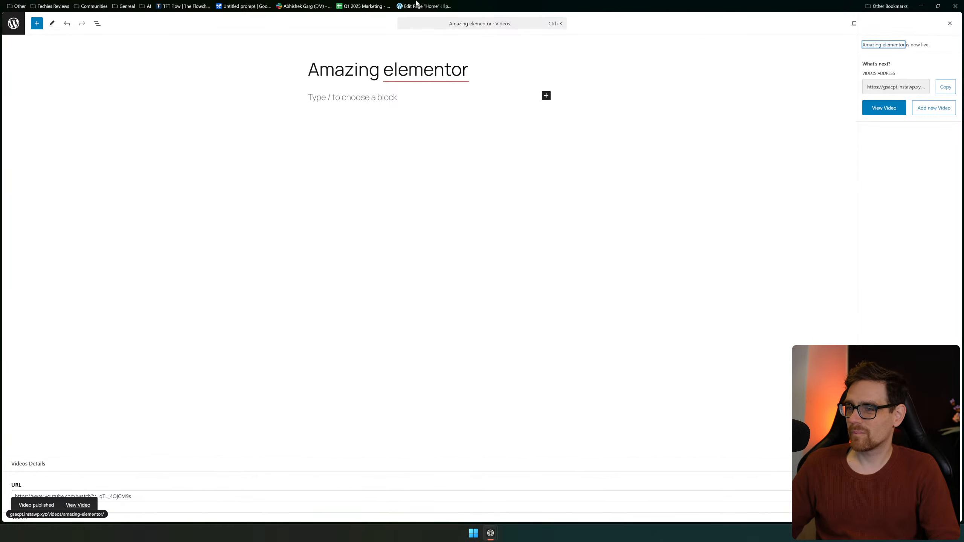
left_click(880, 101)
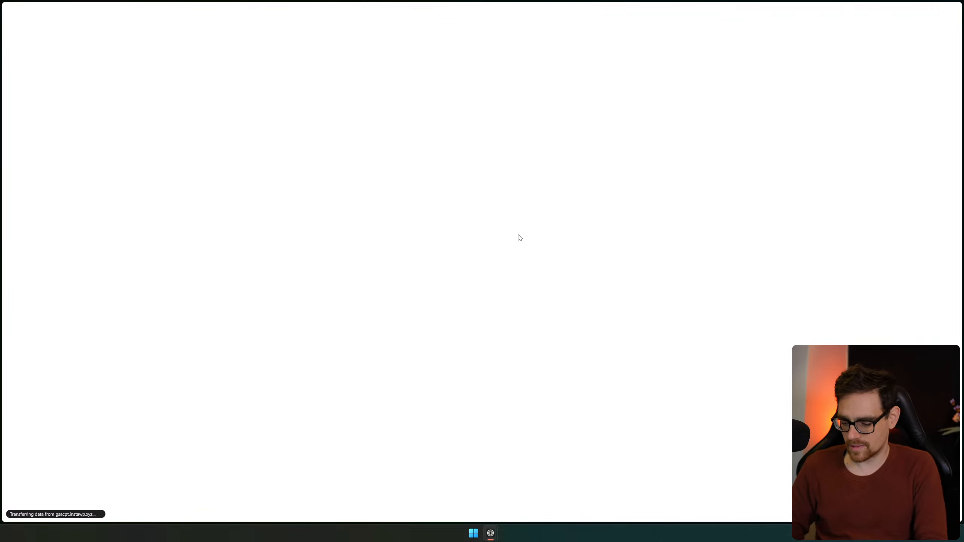
key("ctrl+k")
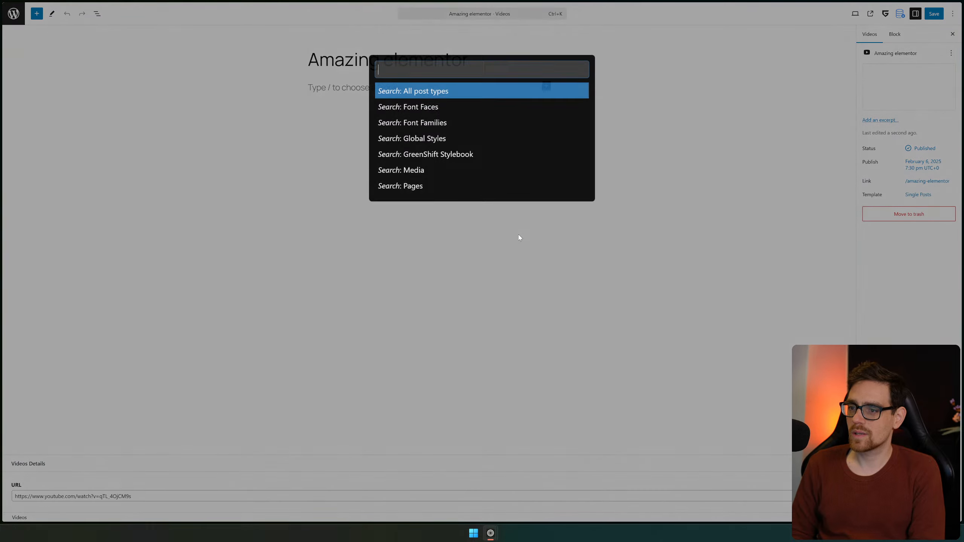
type("home")
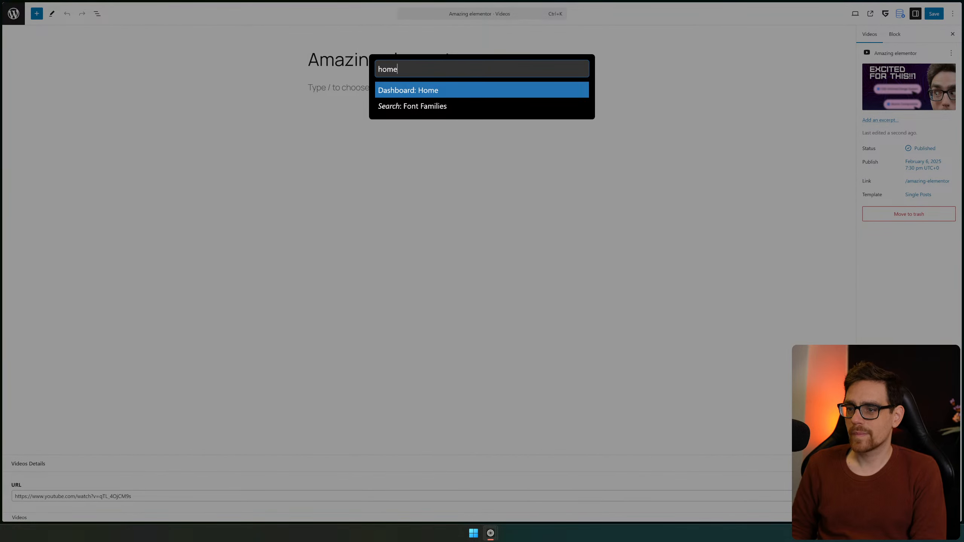
key("BackSpace")
key("BackSpace")
key("BackSpace")
key("BackSpace")
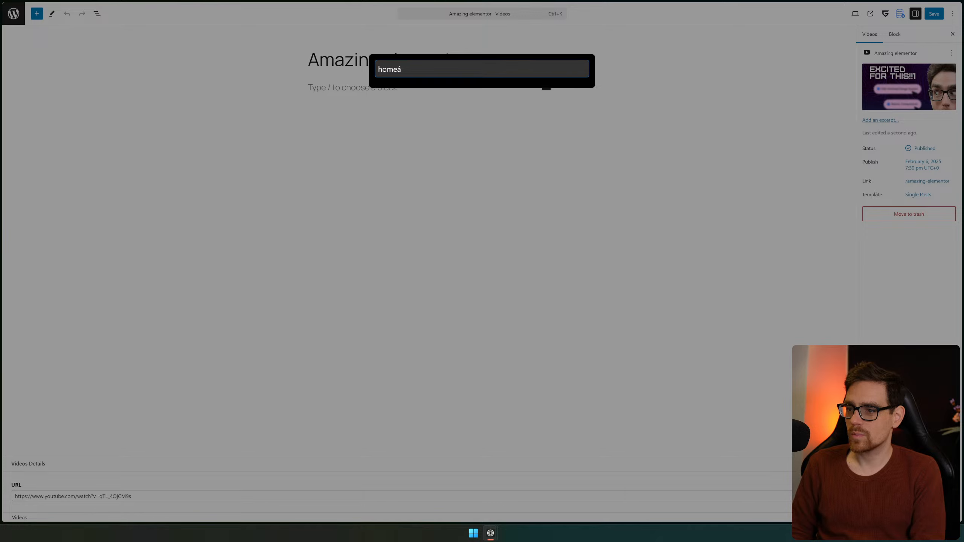
type("add")
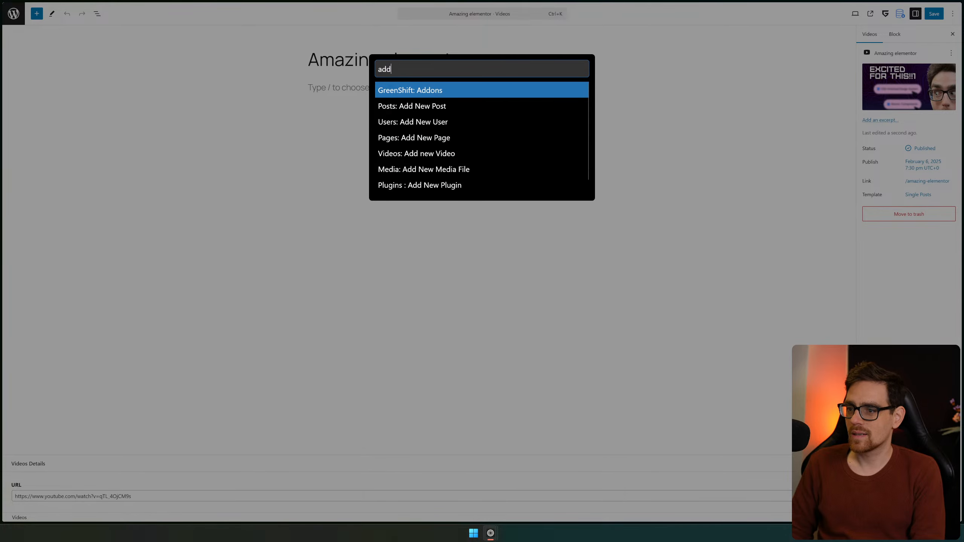
type(" new pa")
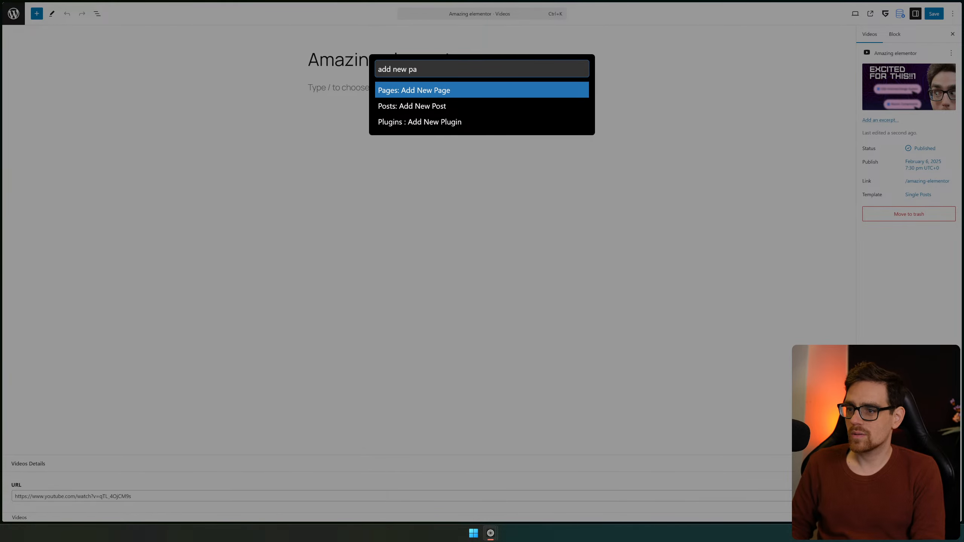
left_click(517, 225)
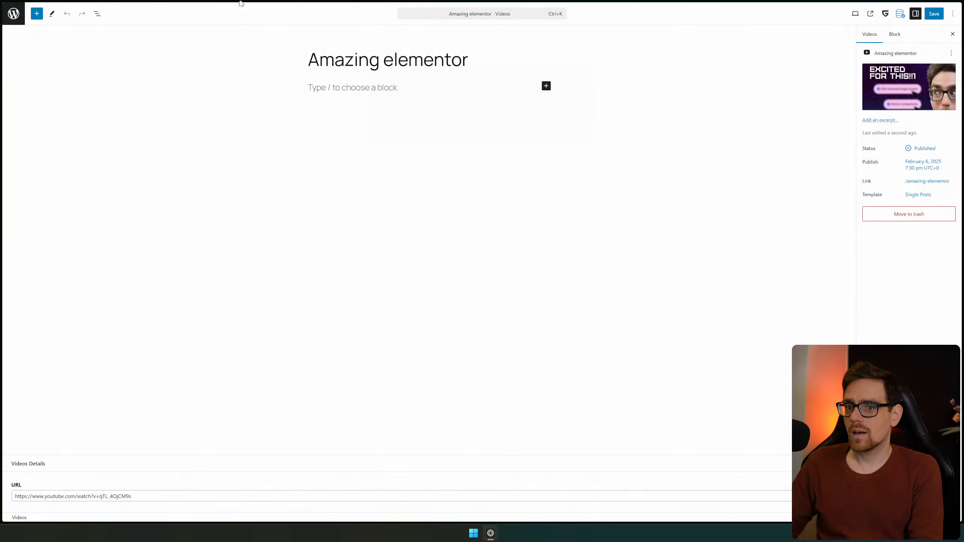
Leave the post editor and return to the list of all Videos posts
left_click(7, 18)
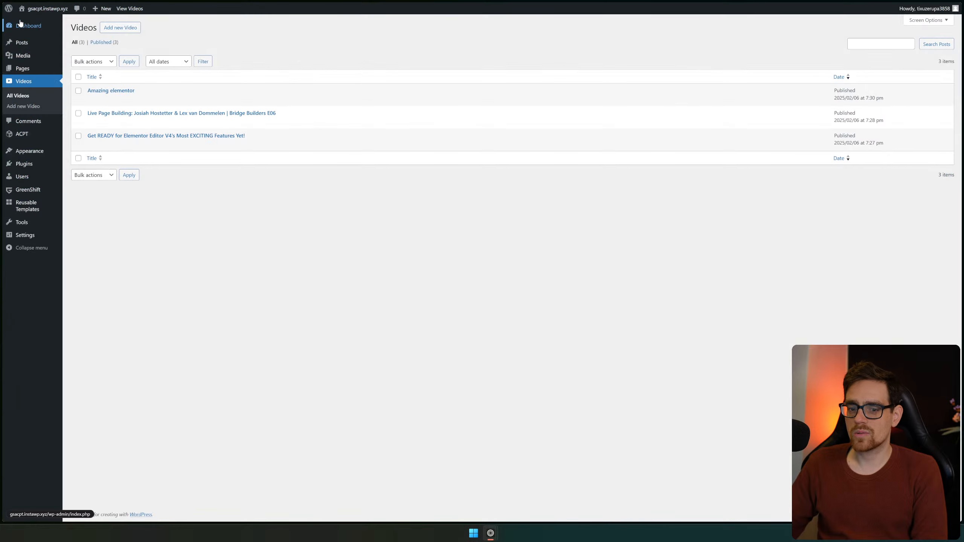
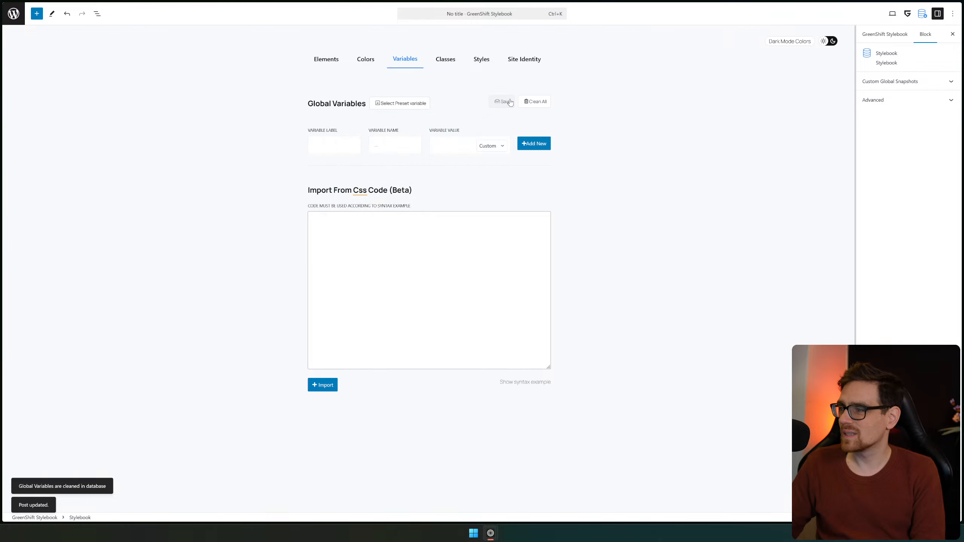
Save the emptied global variables in the GreenShift Stylebook
left_click(510, 104)
left_click(510, 104)
Search Windows for "notepad" and open Notepad
key("super")
type("notepad")
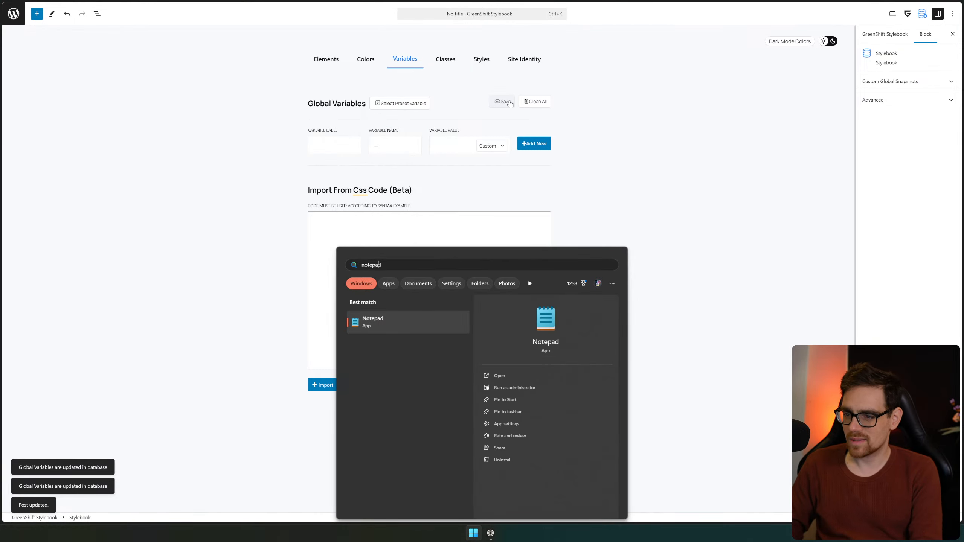
key("Return")
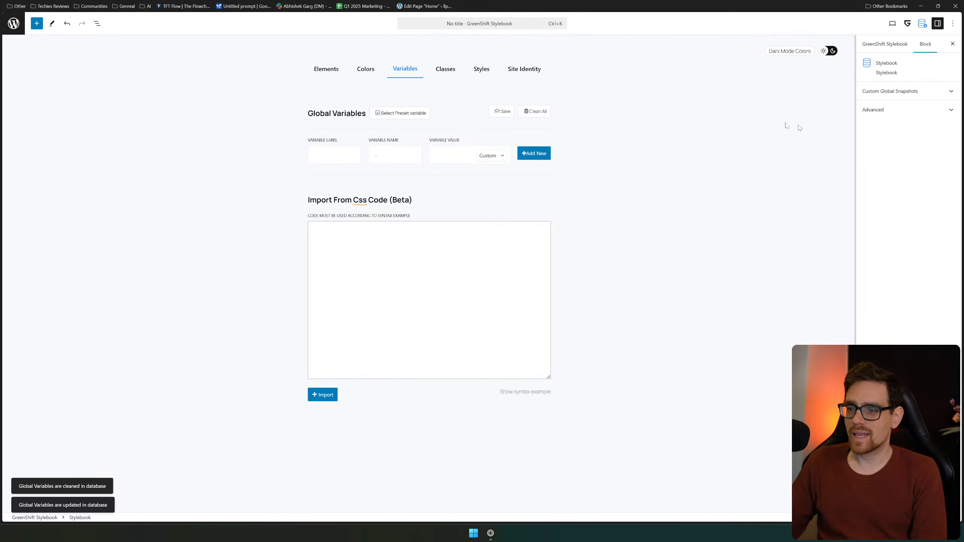
Add the Mini and X Small size presets to the Stylebook's global variables
left_click(420, 108)
left_click(331, 134)
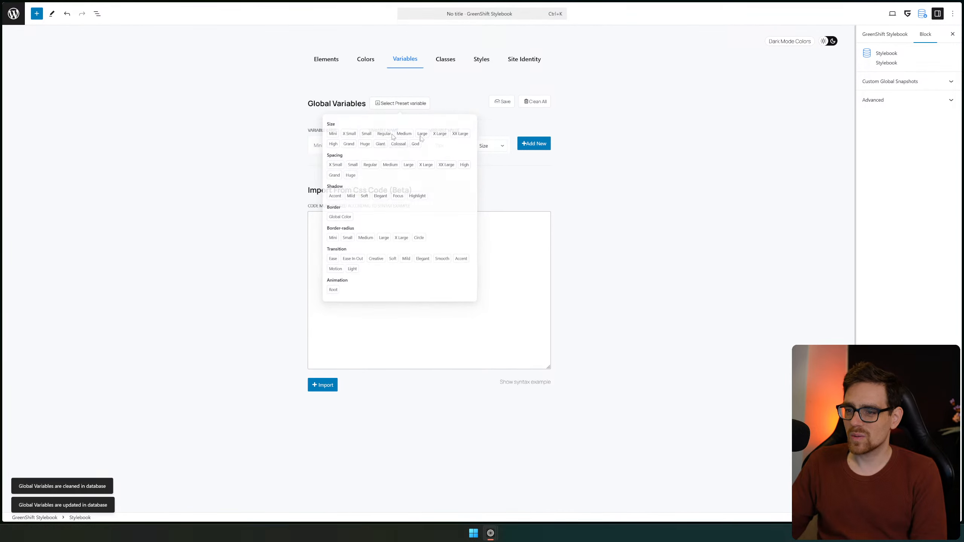
left_click(534, 143)
left_click(386, 102)
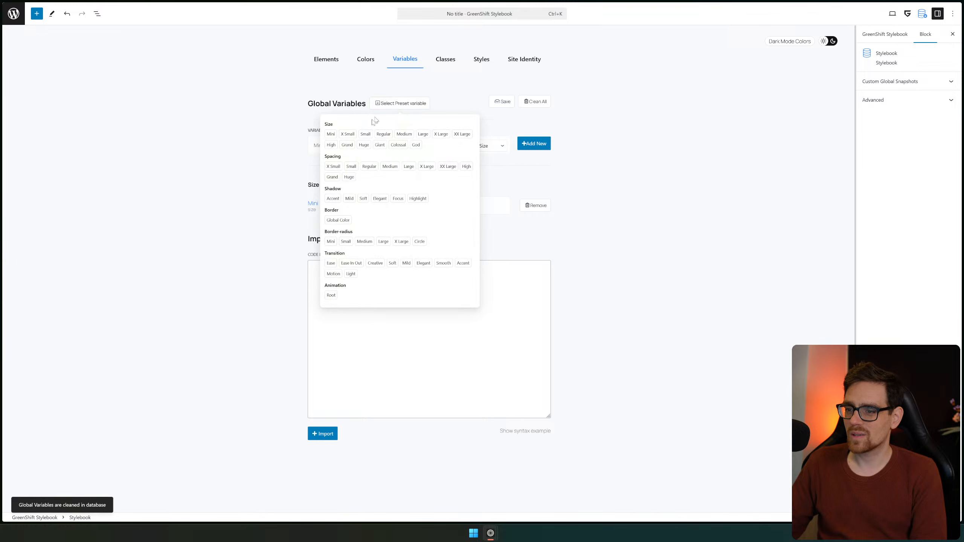
left_click(348, 134)
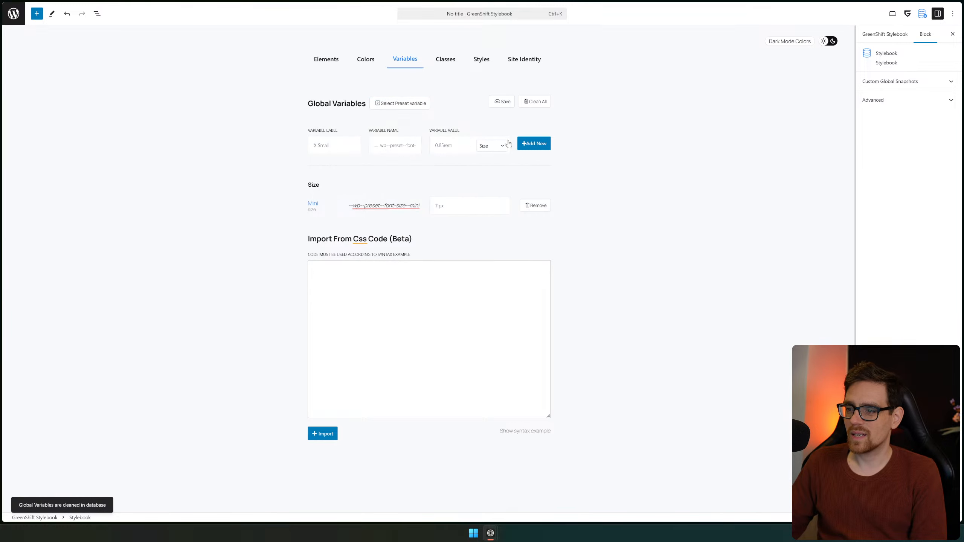
left_click(531, 143)
Add the Small and Regular size presets to the global variables and save them
left_click(401, 104)
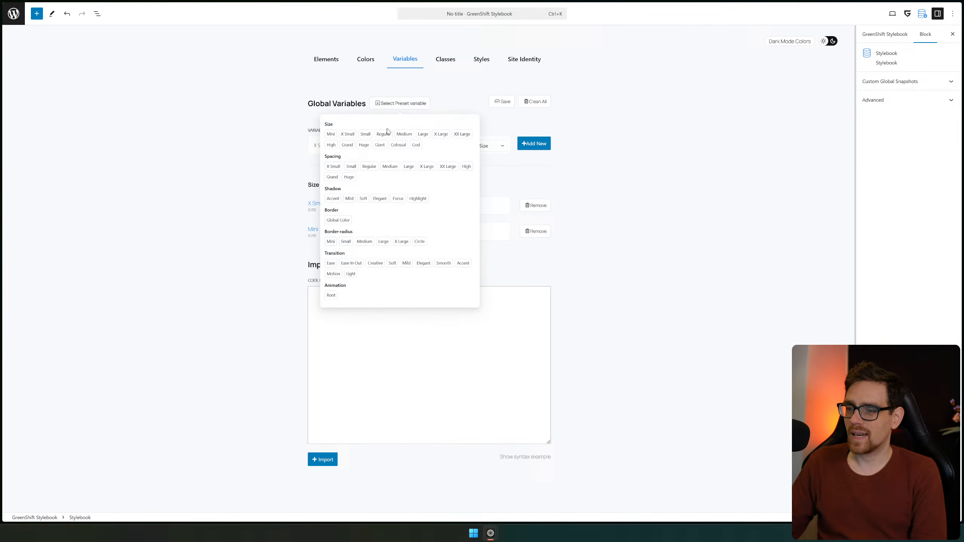
left_click(364, 135)
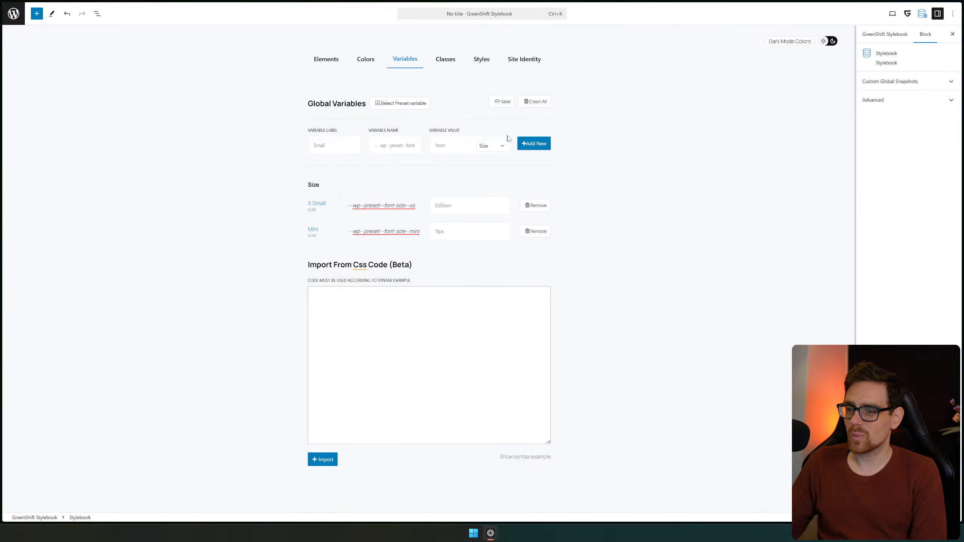
left_click(542, 143)
left_click(400, 104)
left_click(377, 136)
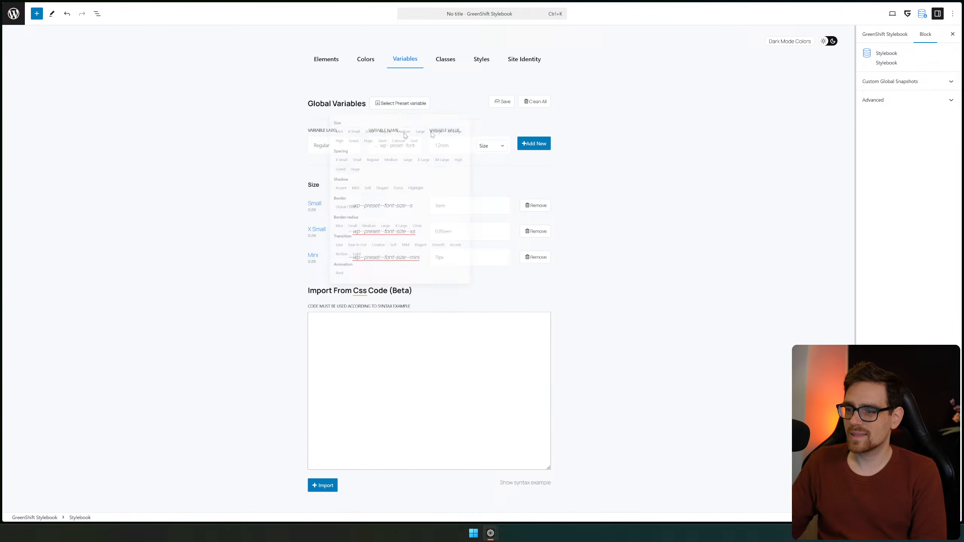
left_click(527, 144)
scroll(725, 184, "down", 1)
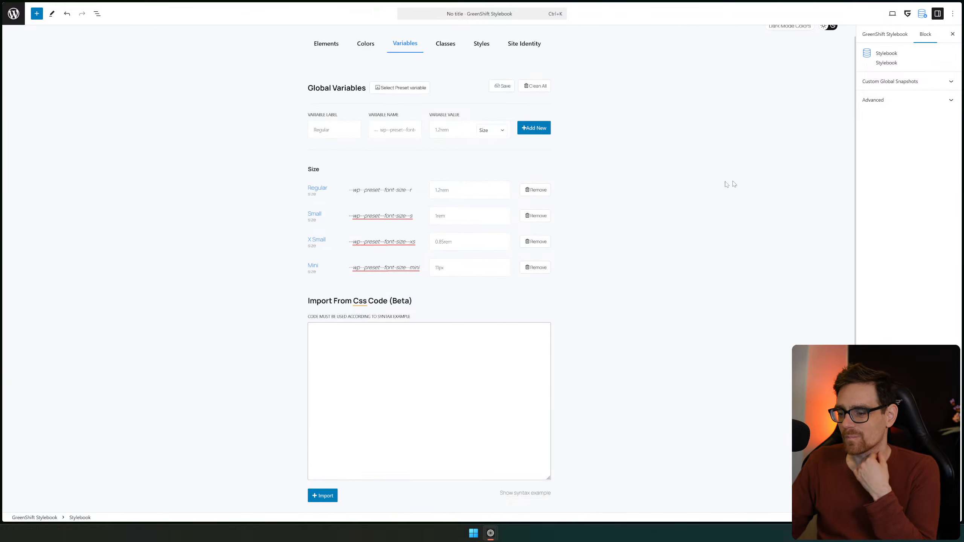
scroll(725, 184, "down", 2)
scroll(695, 187, "up", 3)
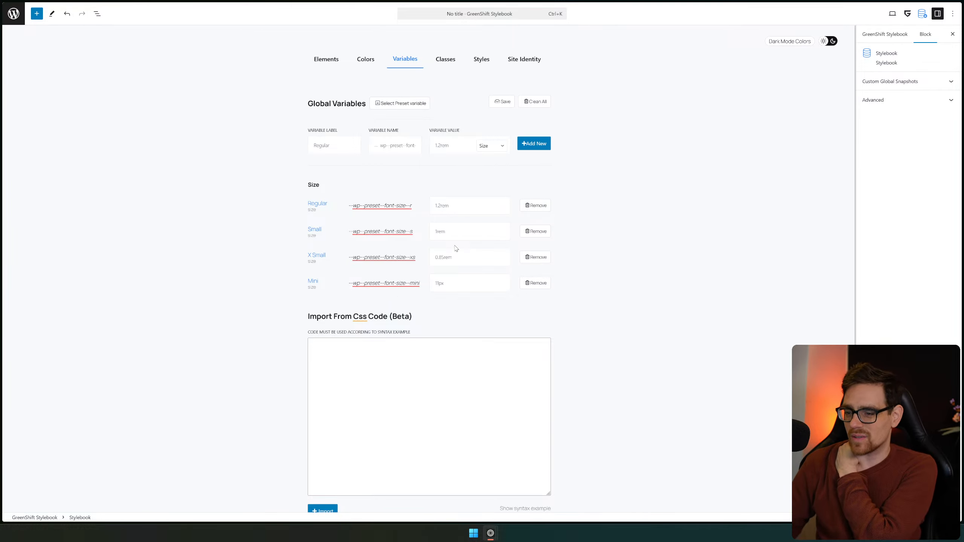
left_click(501, 101)
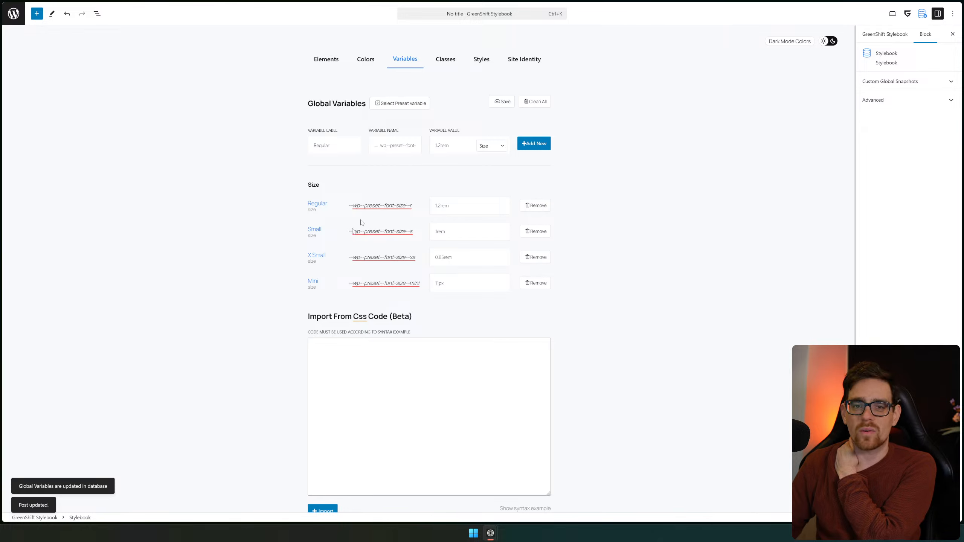
Examine the Classes, Styles and Site Identity sections of the Stylebook
left_click(452, 61)
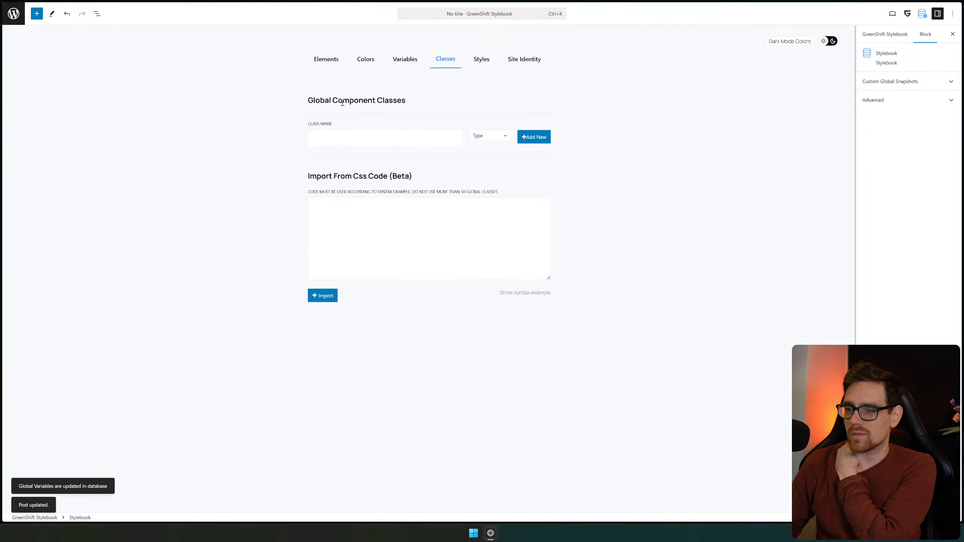
left_click(417, 138)
left_click(481, 59)
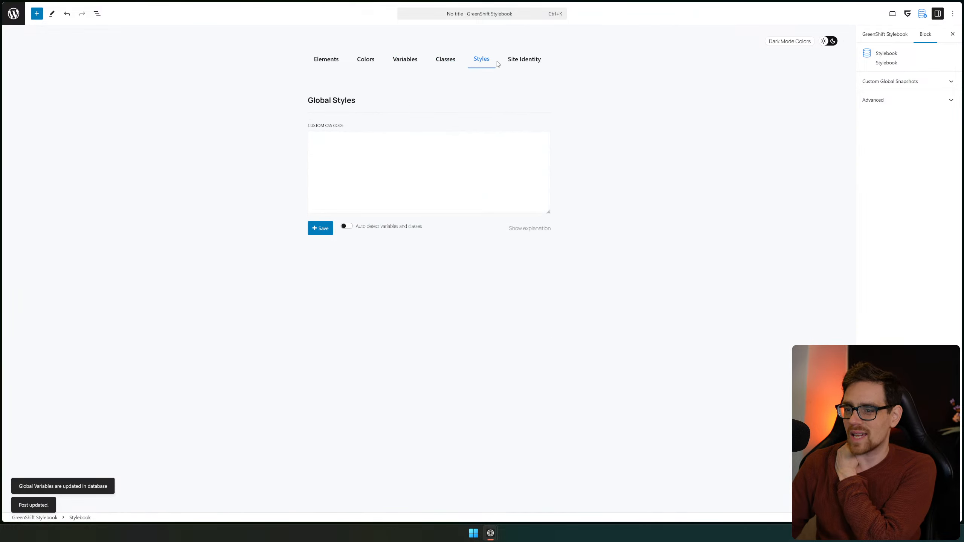
left_click(395, 164)
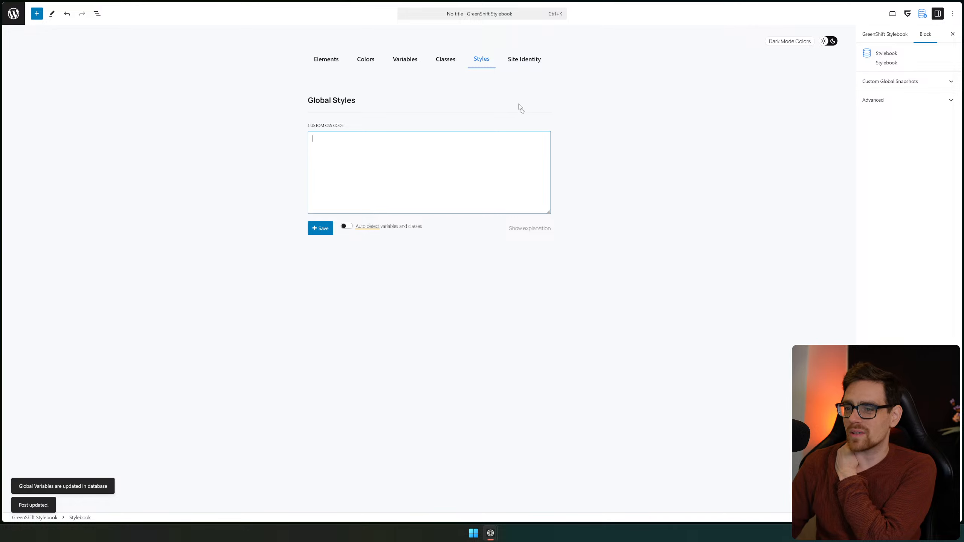
left_click(517, 59)
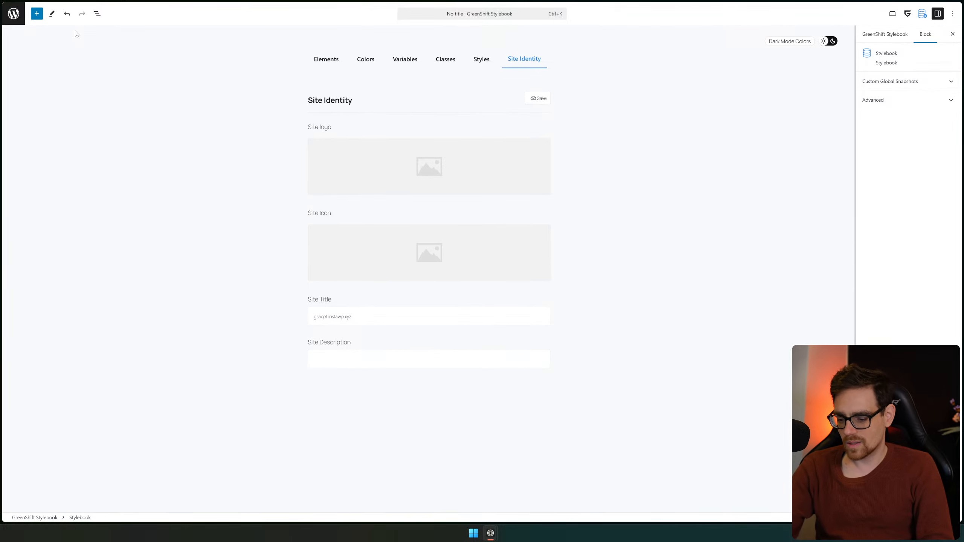
Leave the Stylebook page despite unsaved changes, and return to the Stylebook's global variables
left_click(13, 14)
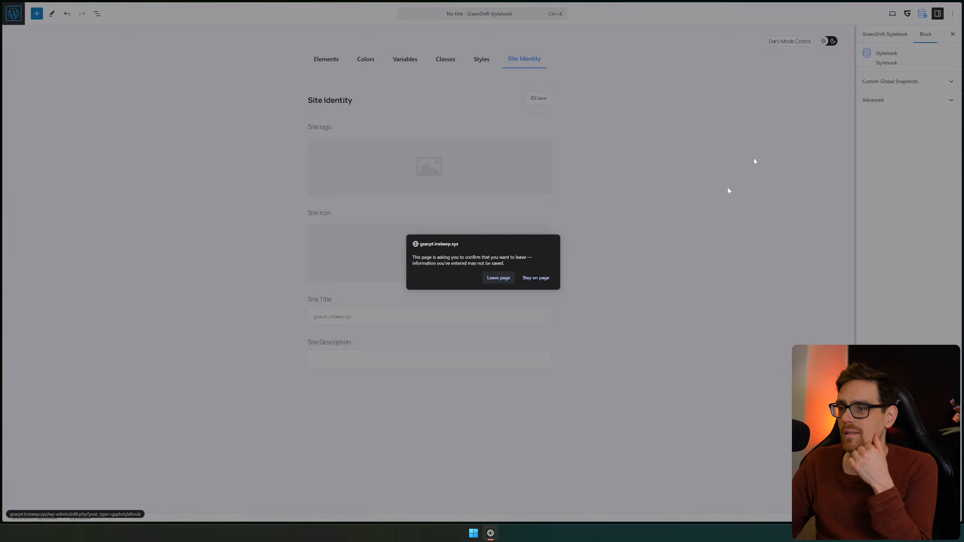
left_click(507, 280)
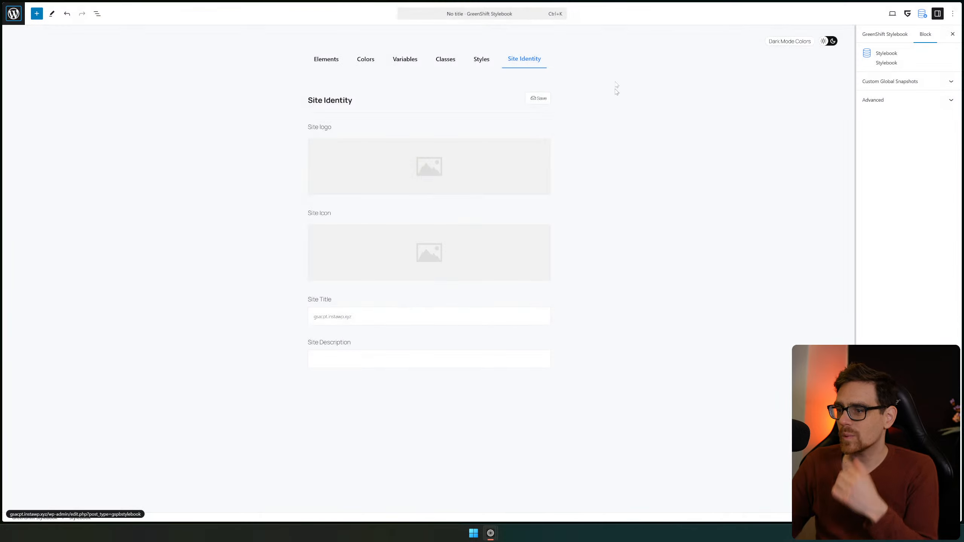
left_click(482, 61)
left_click(445, 59)
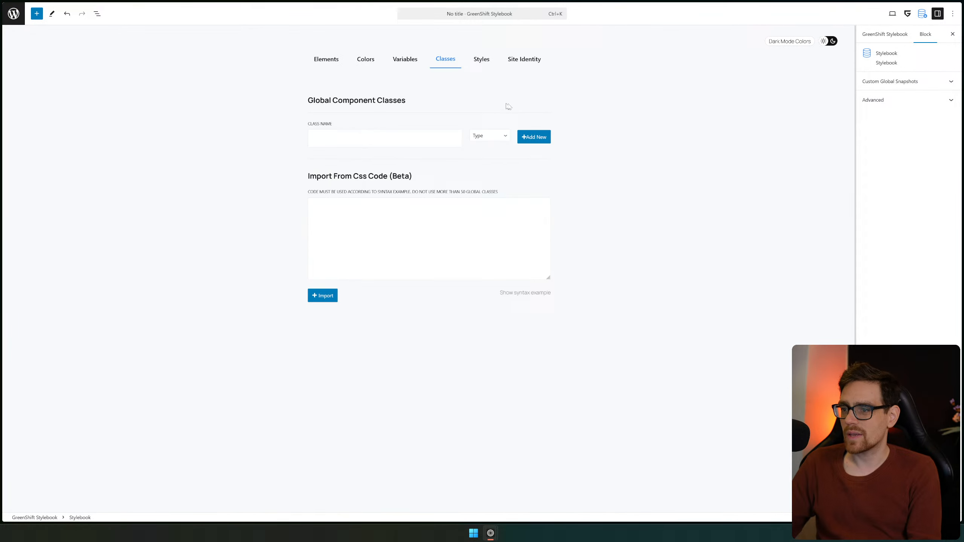
left_click(406, 60)
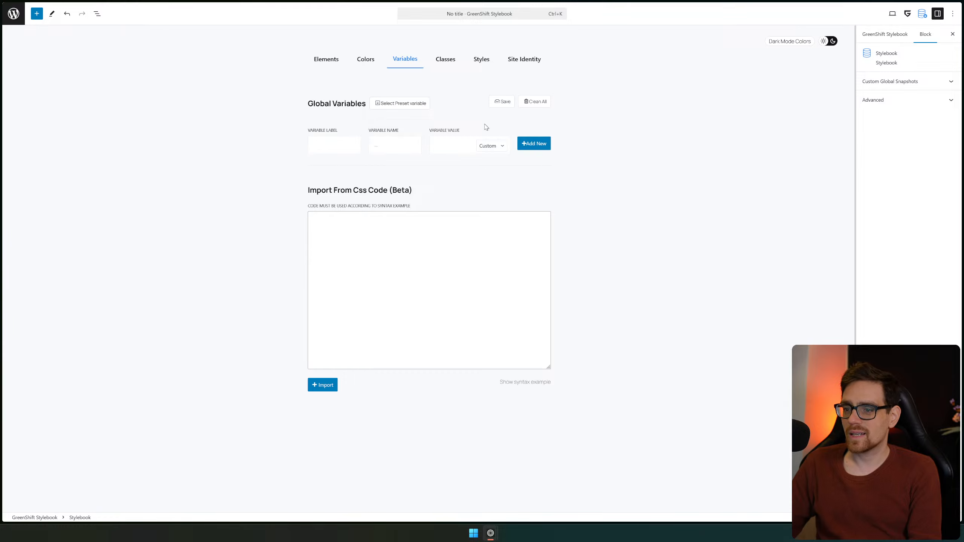
Add the Mini size preset as a global variable and save the variables
left_click(400, 104)
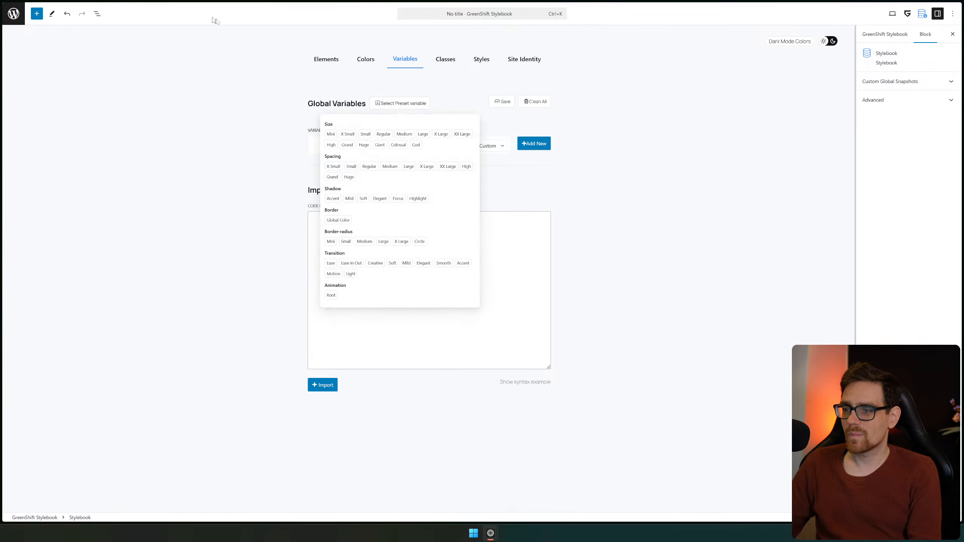
mouse_move(386, 106)
left_click(330, 134)
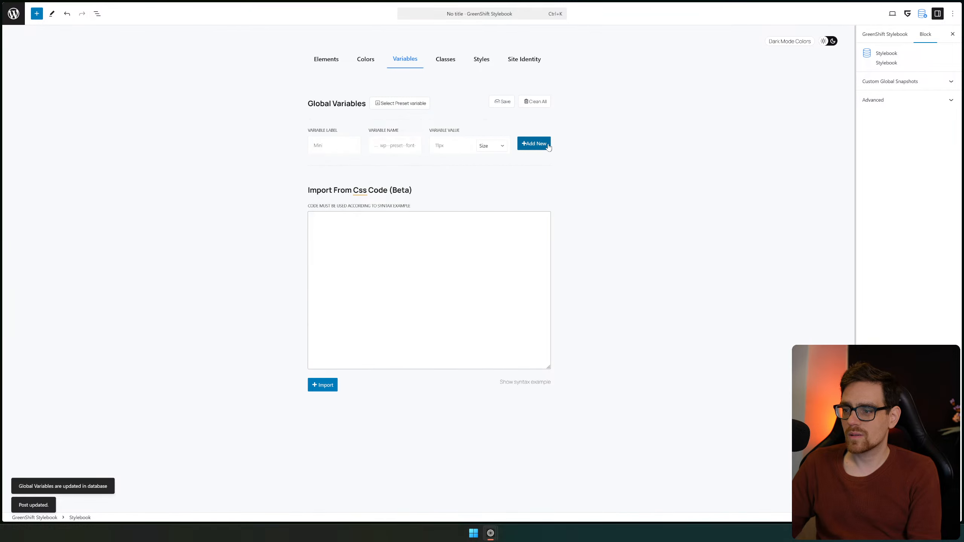
left_click(533, 143)
left_click(502, 102)
Add the X Small, Small and Regular size presets as global variables and save them
mouse_move(399, 103)
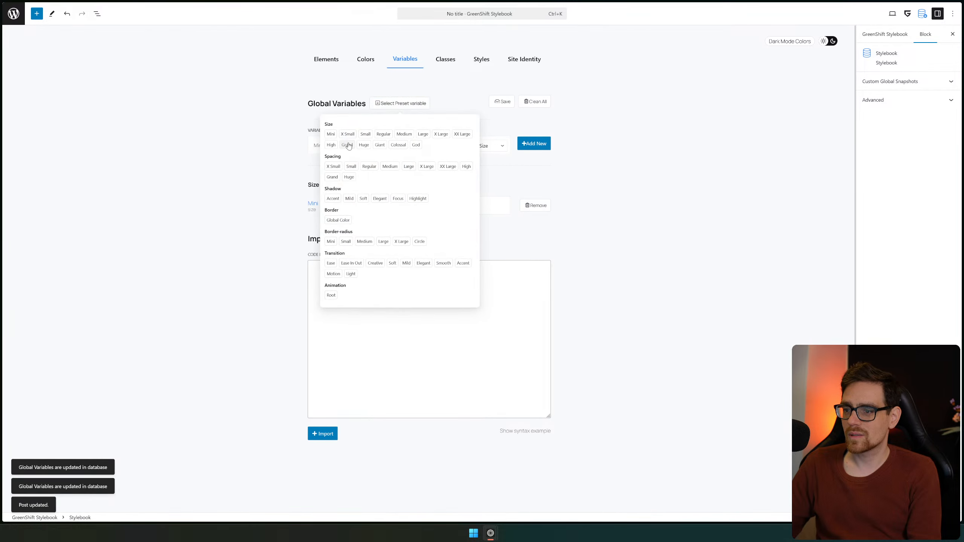
left_click(347, 135)
left_click(532, 148)
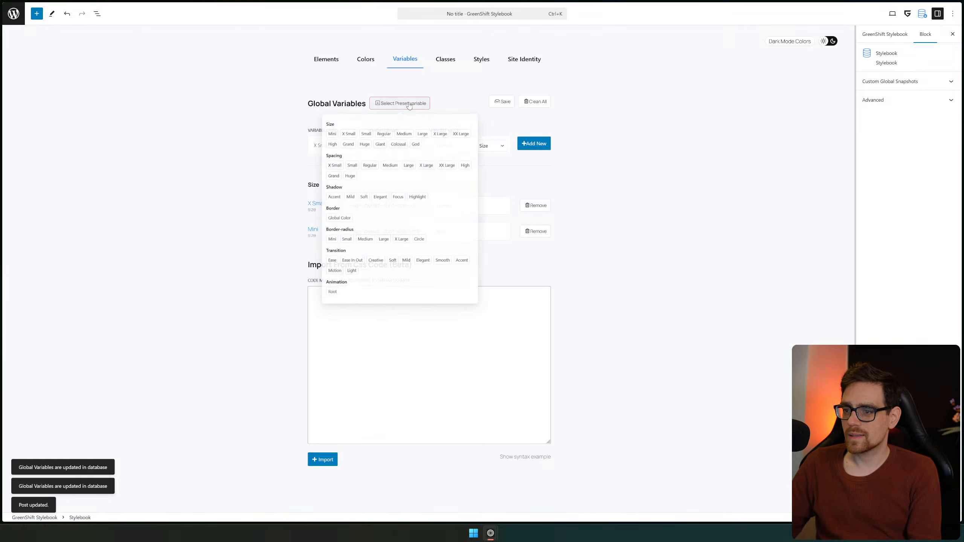
left_click(366, 135)
left_click(534, 145)
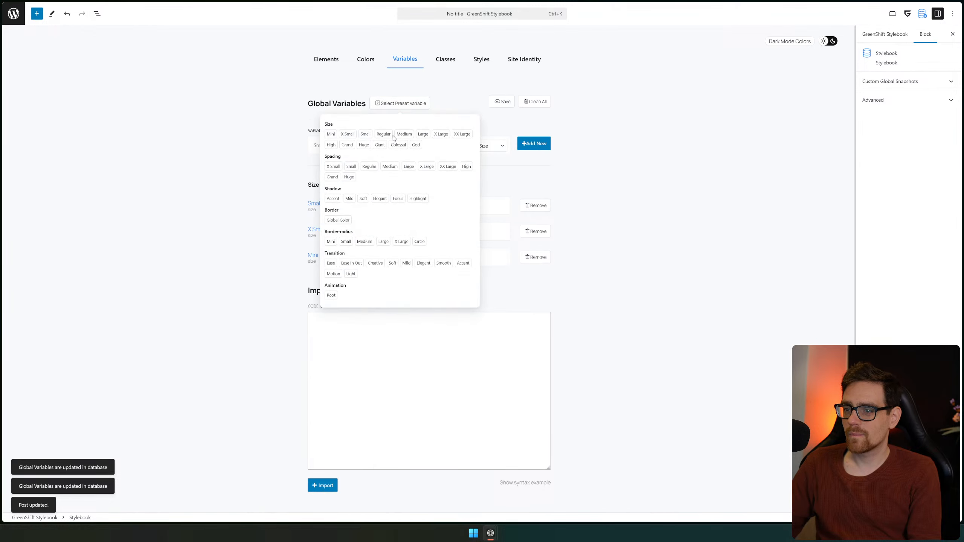
left_click(386, 135)
left_click(543, 147)
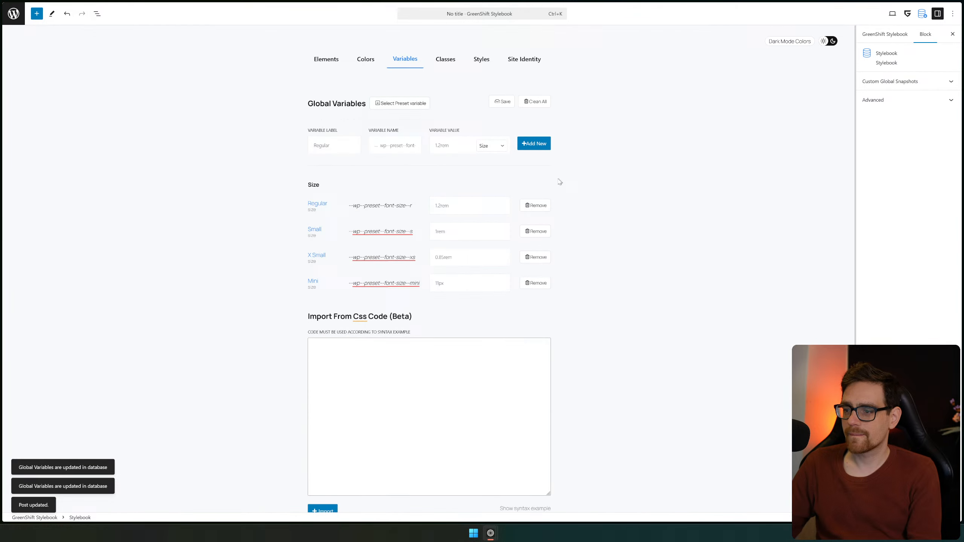
left_click(501, 108)
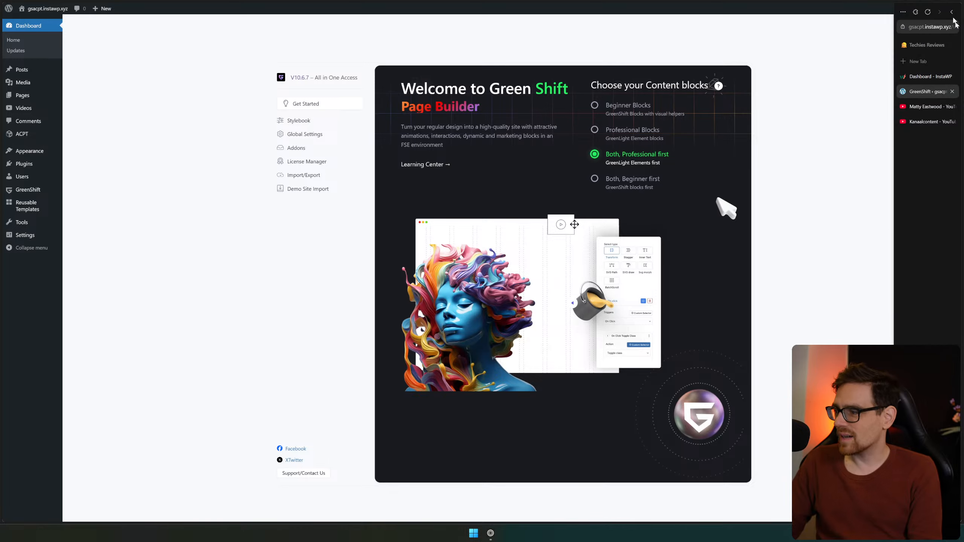
Switch to YouTube and search for "soulwp", refining the query to "soulwp wordpress"
left_click(929, 110)
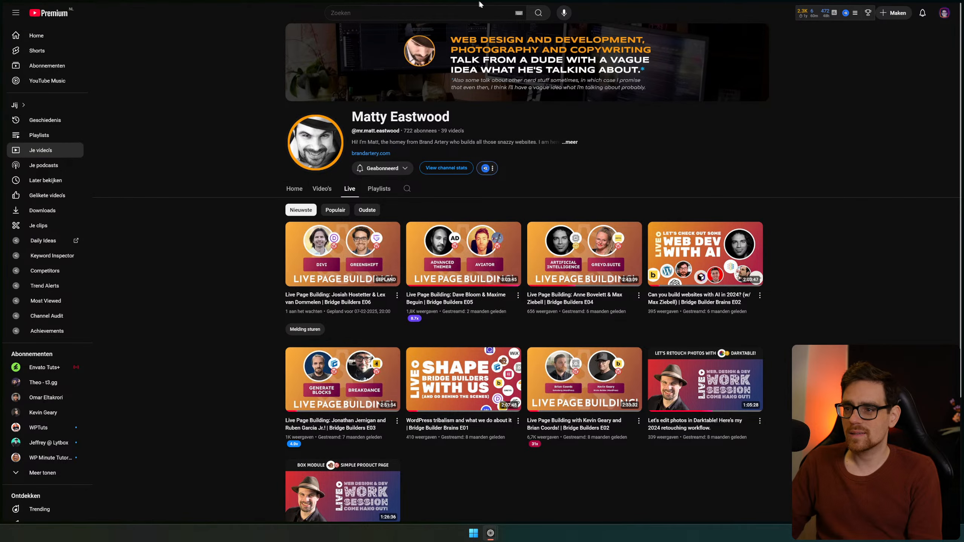
type("soulwp")
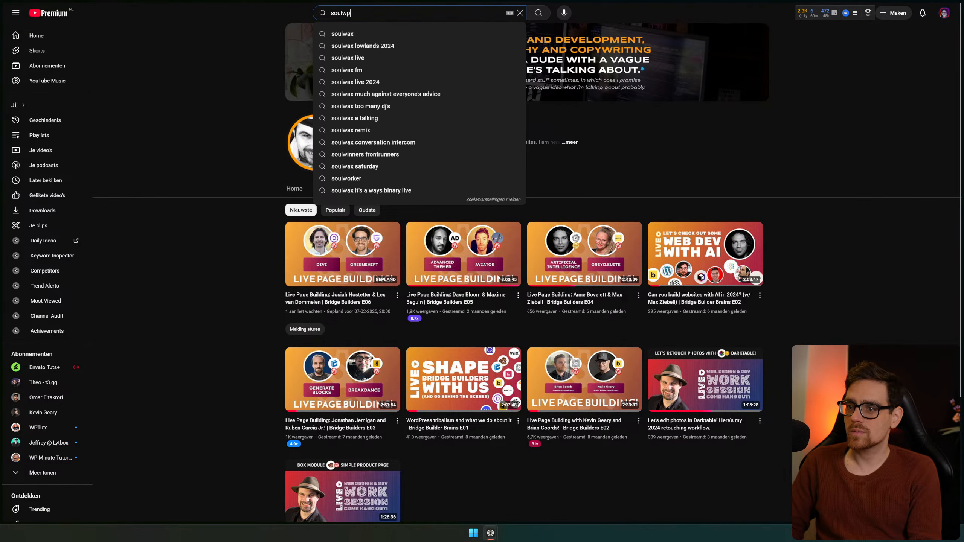
key("Return")
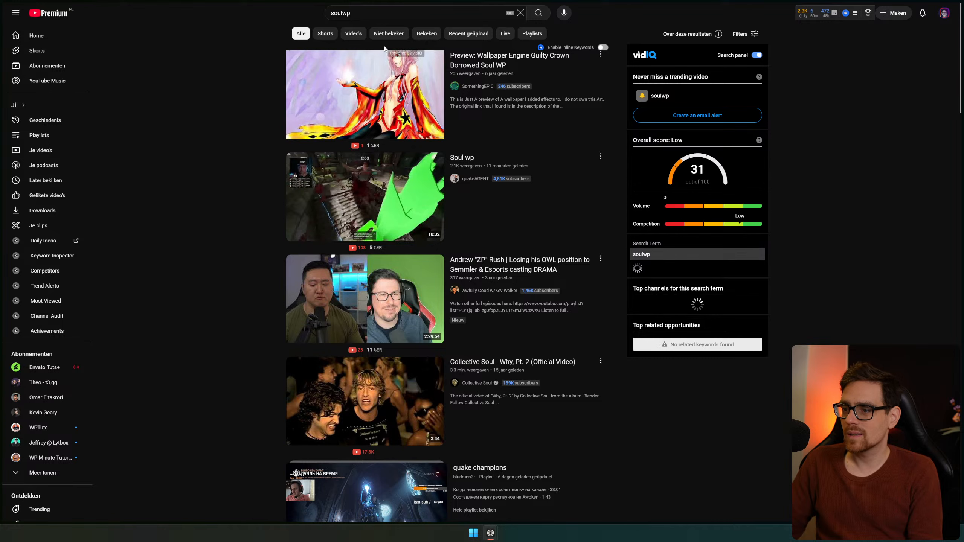
left_click(382, 10)
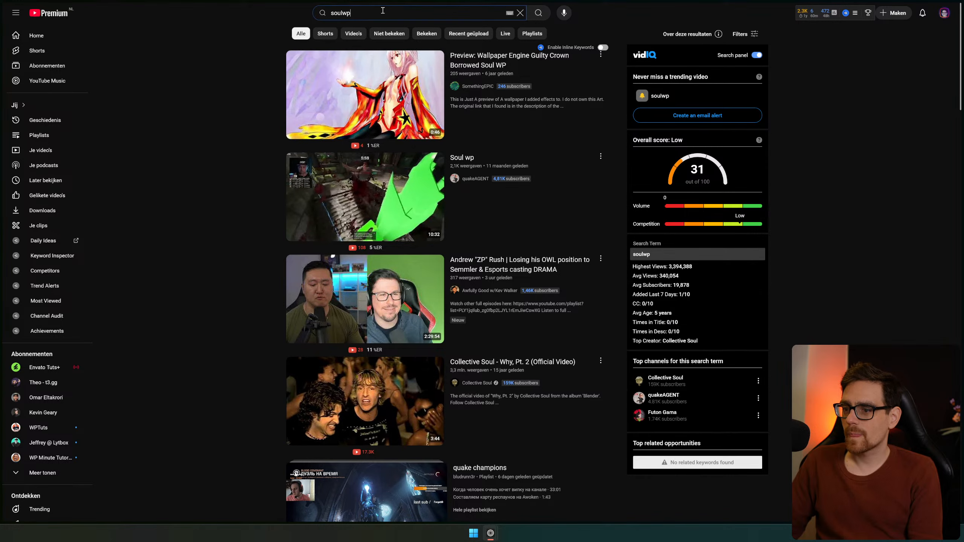
type("wordpress")
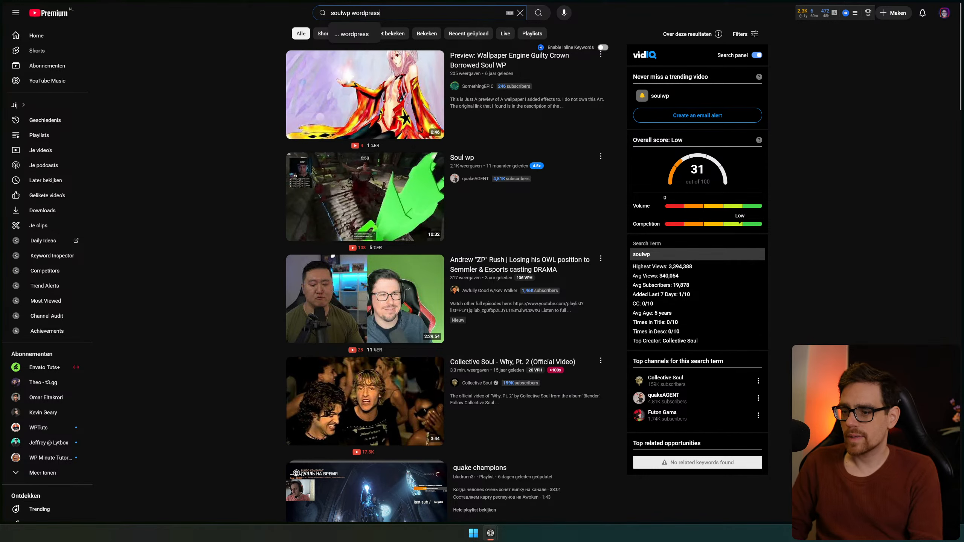
key("Return")
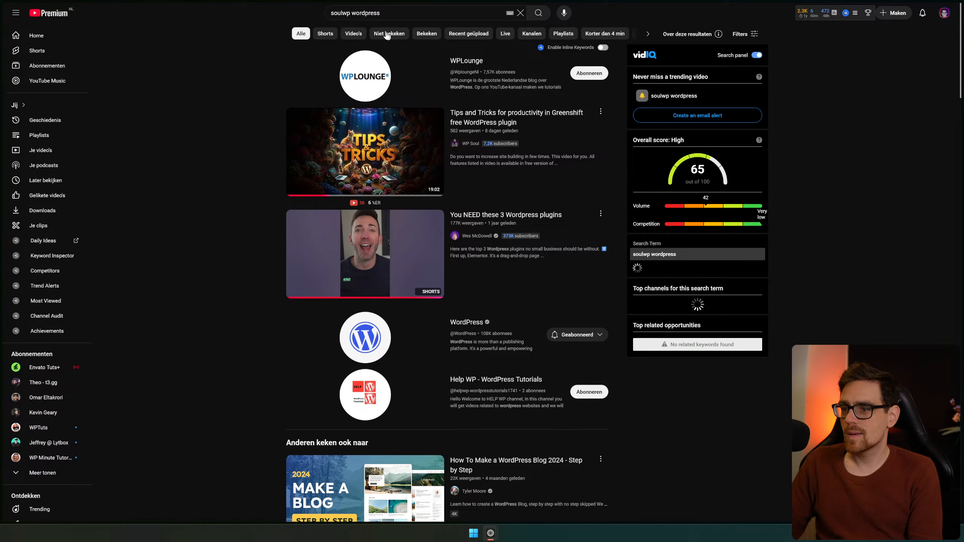
Open the WP Soul channel's list of videos and look through its GreenShift tutorials, starting with the productivity tips video
left_click(472, 145)
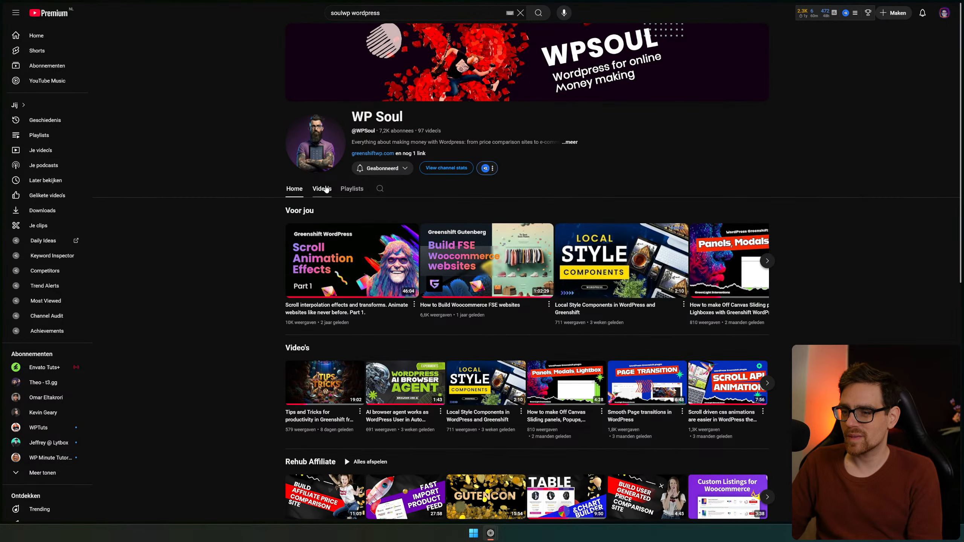
left_click(326, 189)
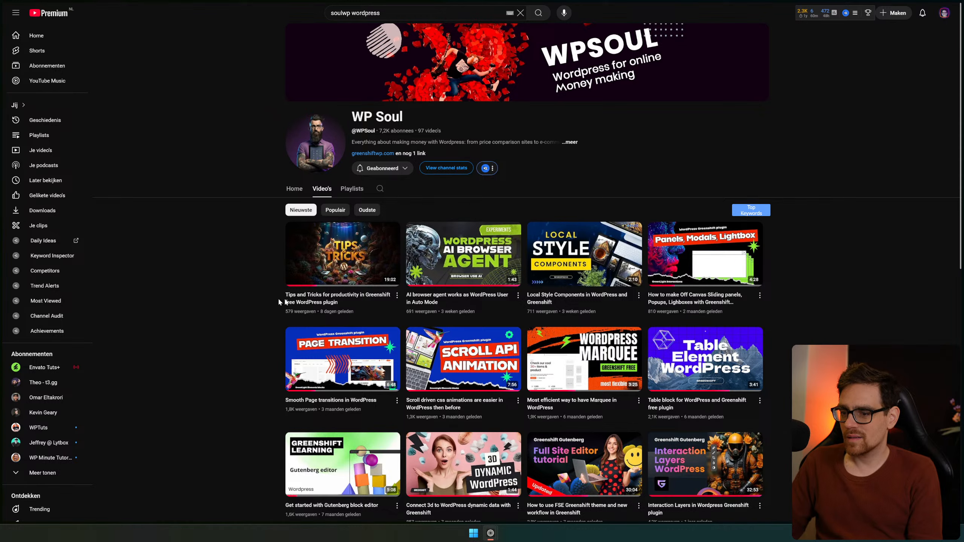
left_click_drag(272, 288, 388, 307)
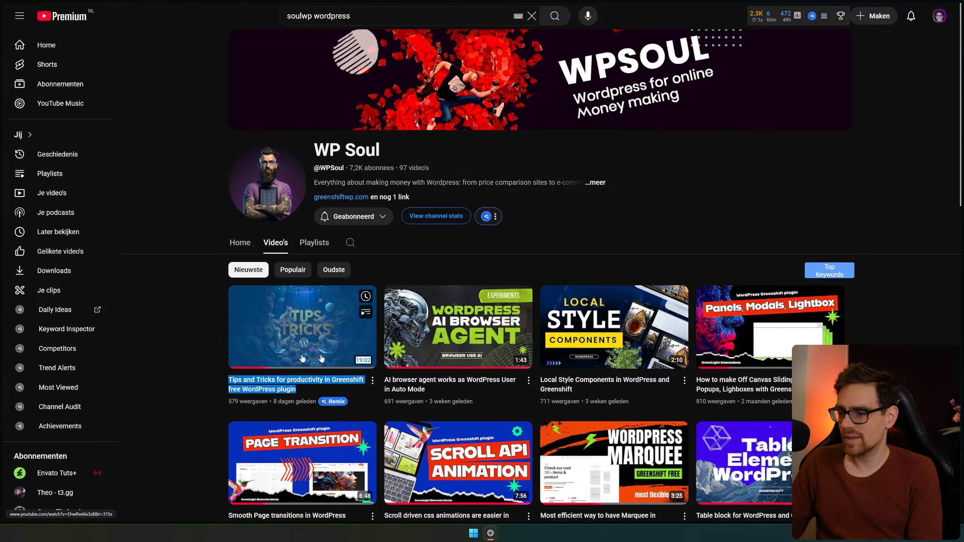
scroll(908, 202, "down", 3)
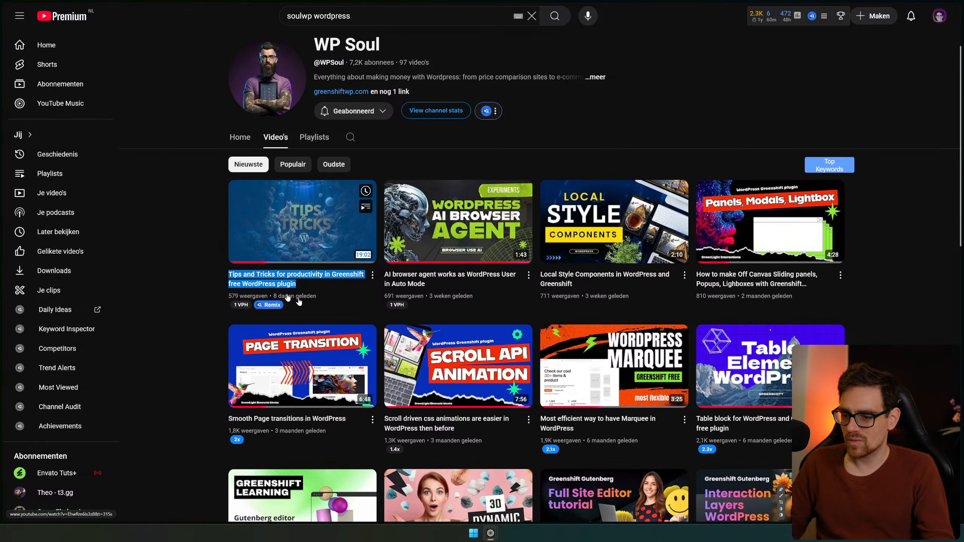
scroll(882, 317, "down", 5)
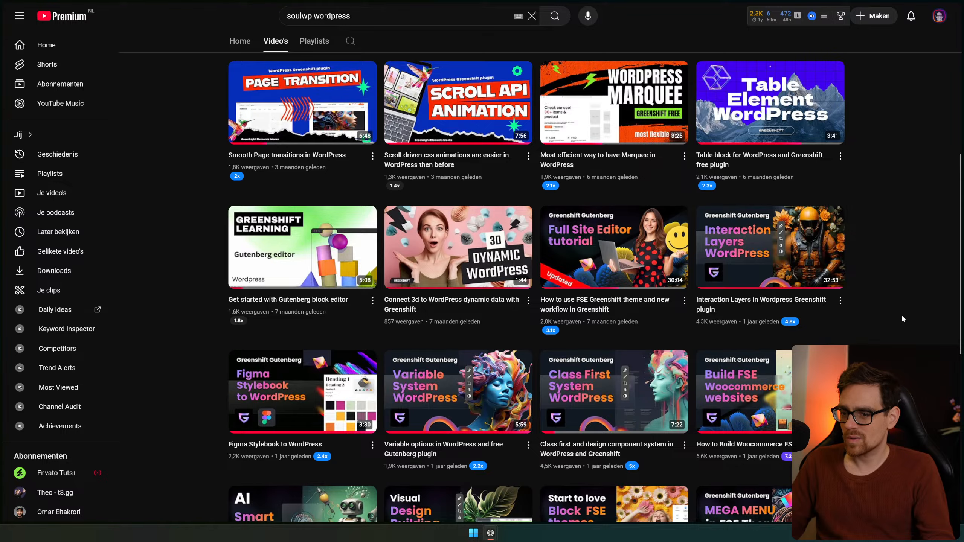
Look through the remaining GreenShift tutorials in the WP Soul channel's video list and return to the newest ones
scroll(902, 319, "down", 6)
scroll(903, 319, "up", 8)
scroll(902, 320, "up", 5)
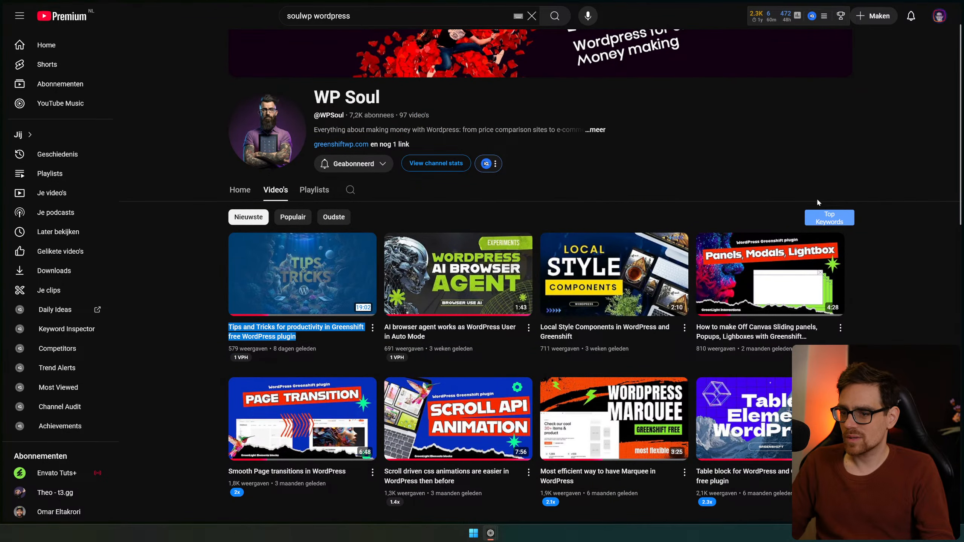
left_click(176, 300)
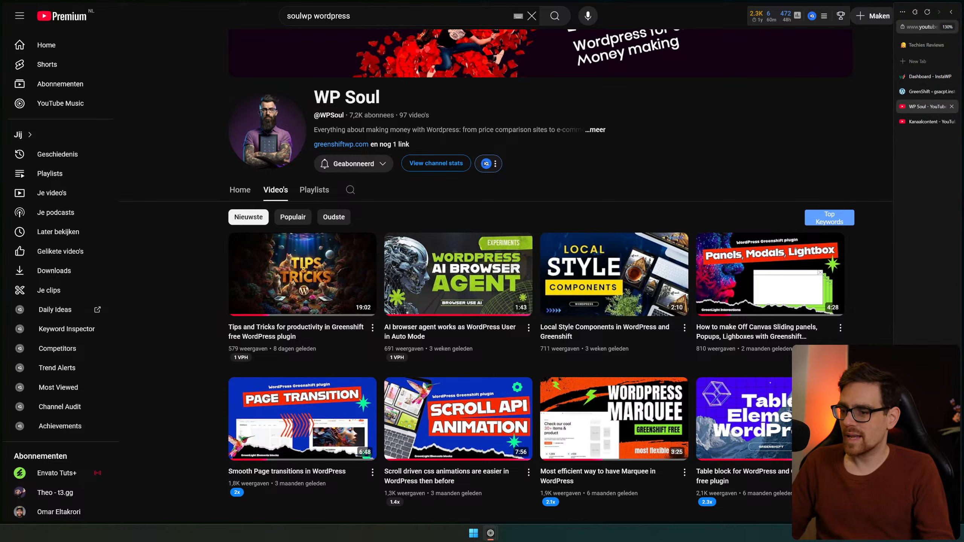
Switch back to the GreenShift page in the WordPress admin and open the Interface section of the global settings
left_click(928, 122)
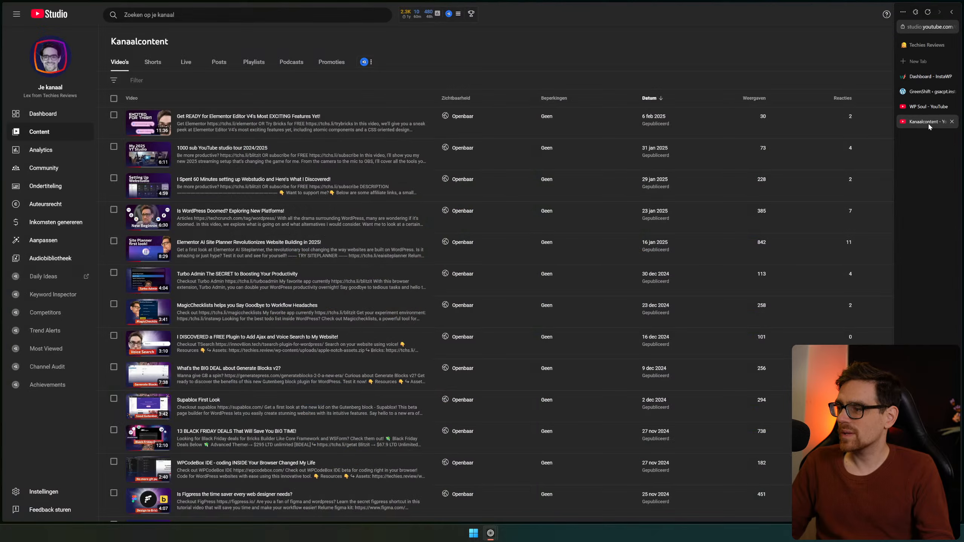
left_click(931, 93)
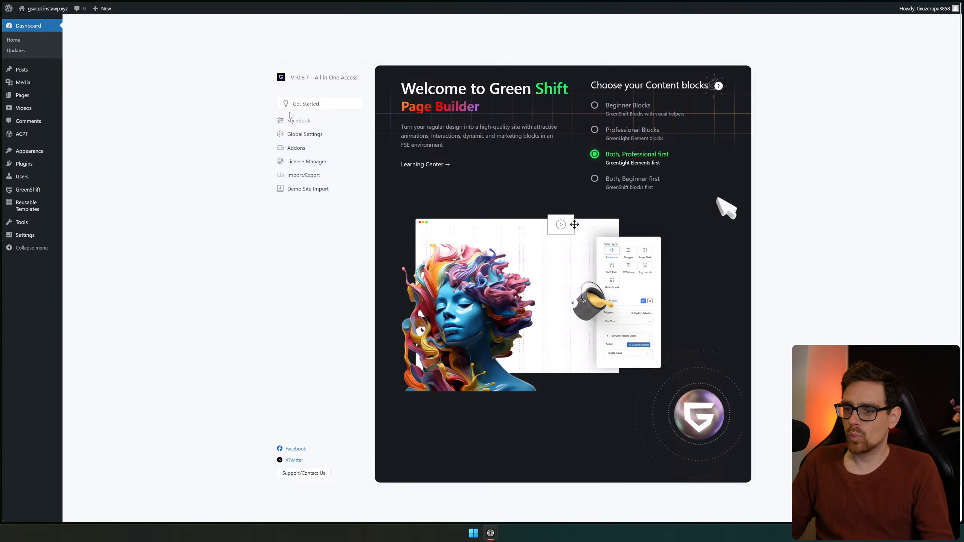
left_click(304, 134)
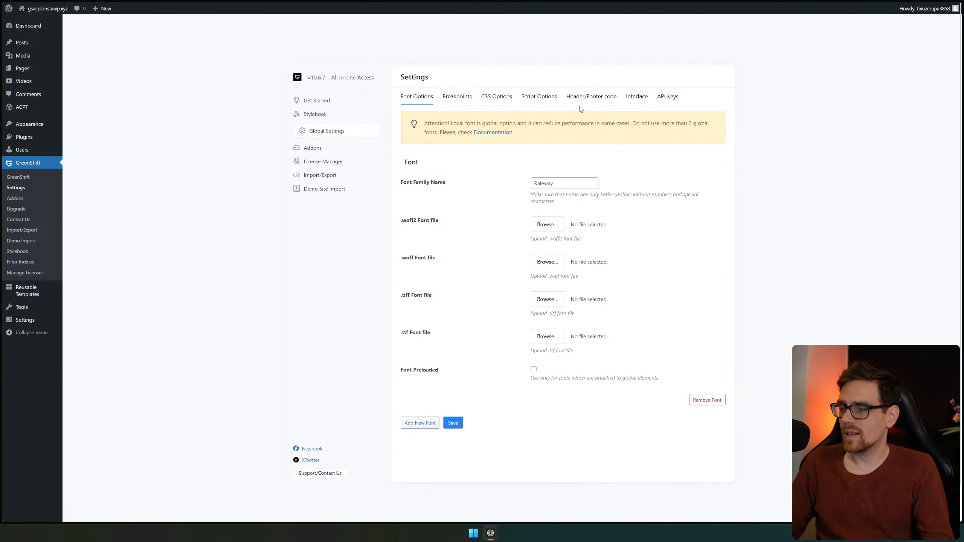
left_click(636, 97)
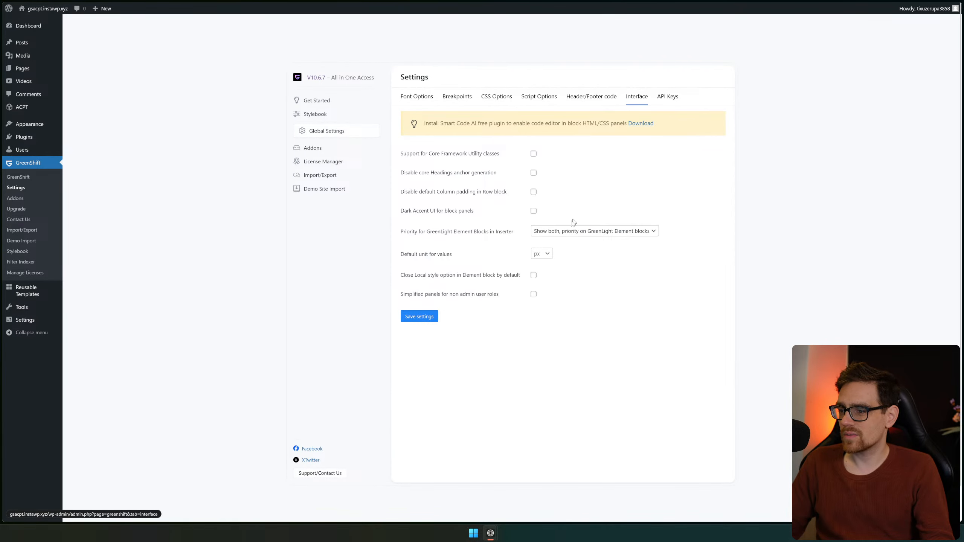
Set the default unit for values to rem, trying em first, and keep the block priority on GreenLight Element blocks
left_click(541, 253)
left_click(545, 279)
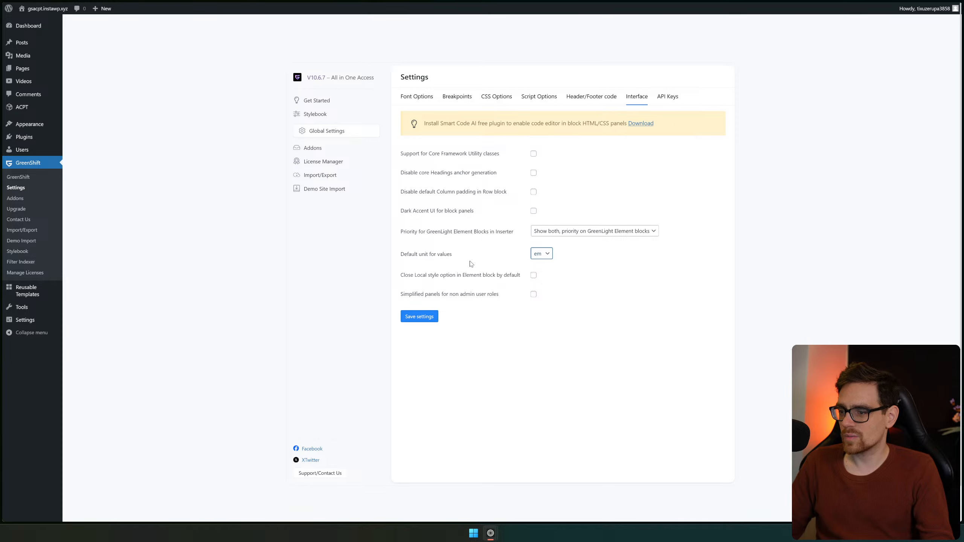
left_click(536, 253)
left_click(541, 286)
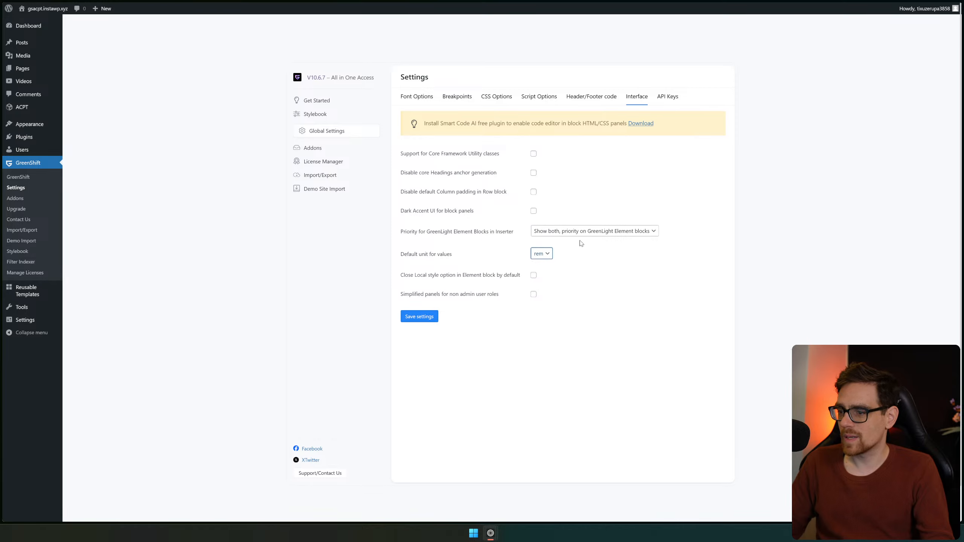
left_click(583, 234)
left_click(537, 244)
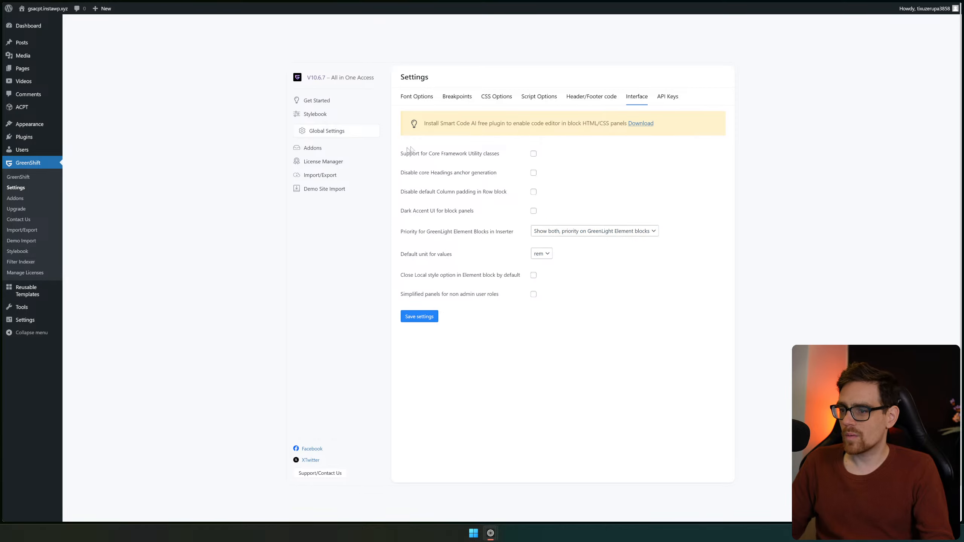
Turn support for Core Framework utility classes on and off again, and save the interface settings
left_click_drag(410, 156, 474, 164)
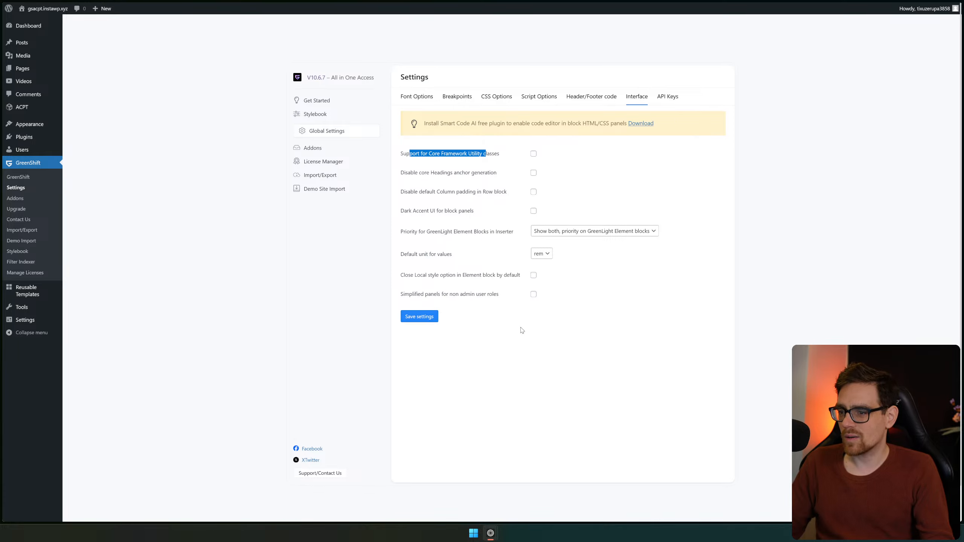
left_click(499, 154)
left_click_drag(499, 154, 403, 154)
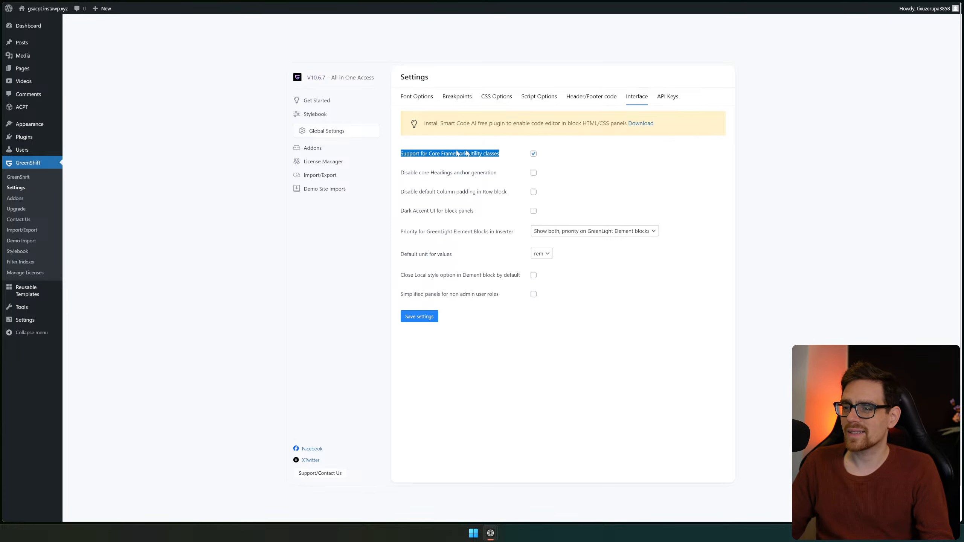
left_click(553, 152)
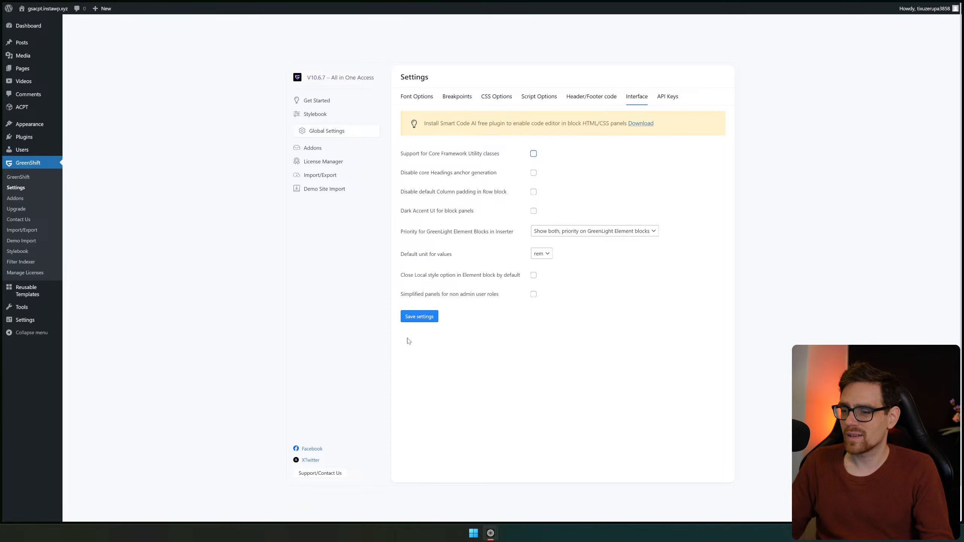
left_click(417, 317)
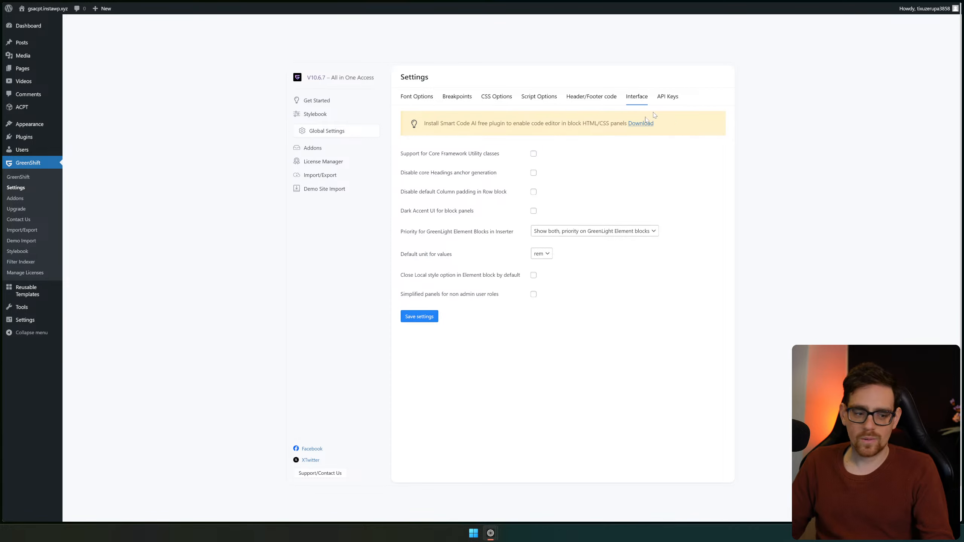
Search the plugin directory for "core framework", then install and activate the Core Framework plugin
mouse_move(23, 146)
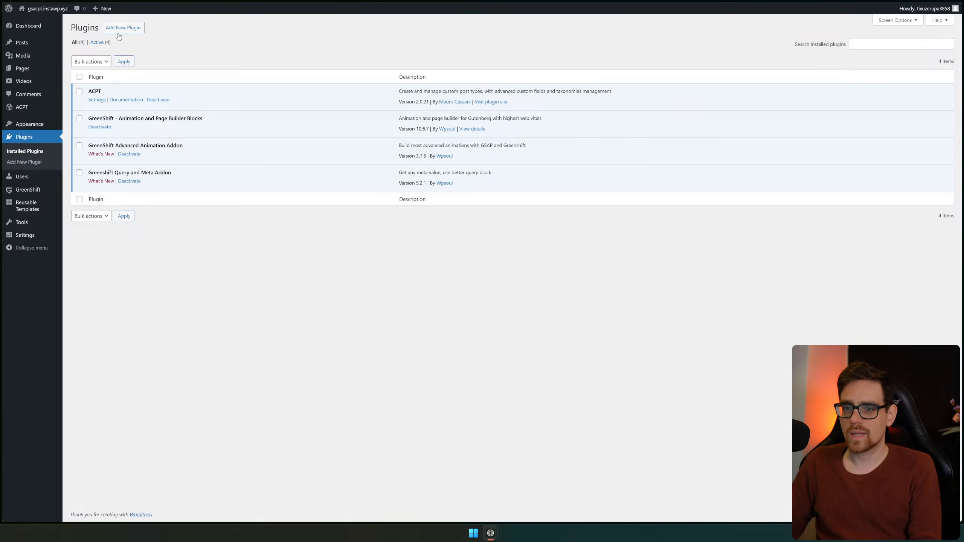
left_click(119, 36)
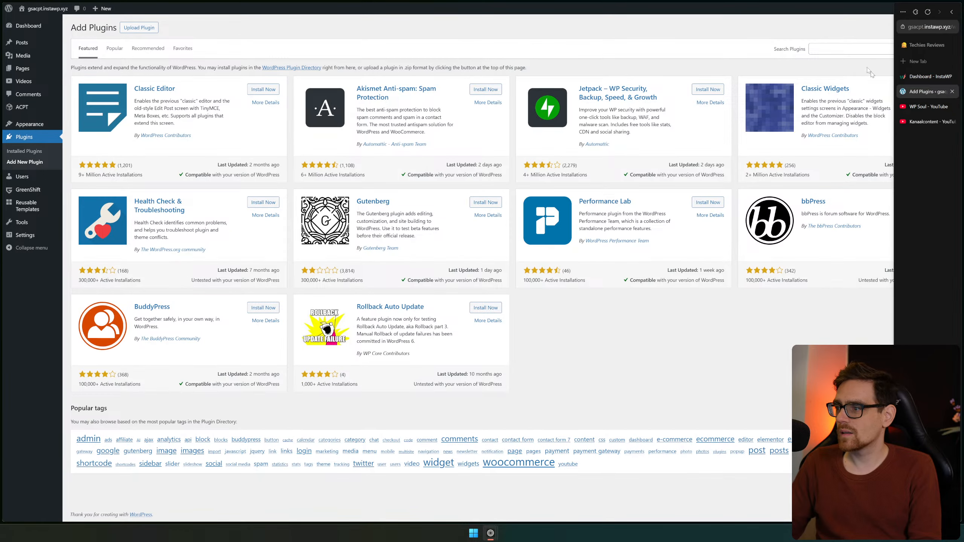
left_click(867, 49)
type("cro")
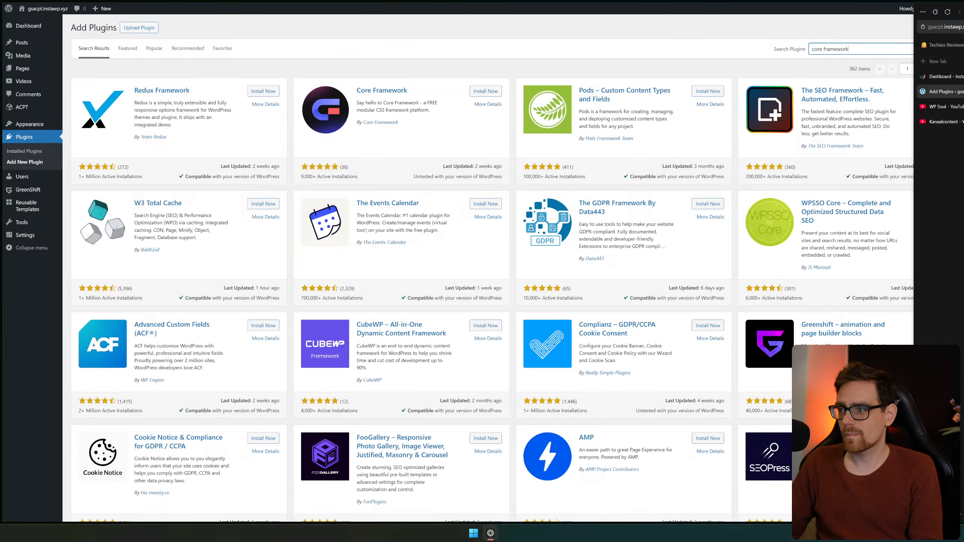
left_click(489, 93)
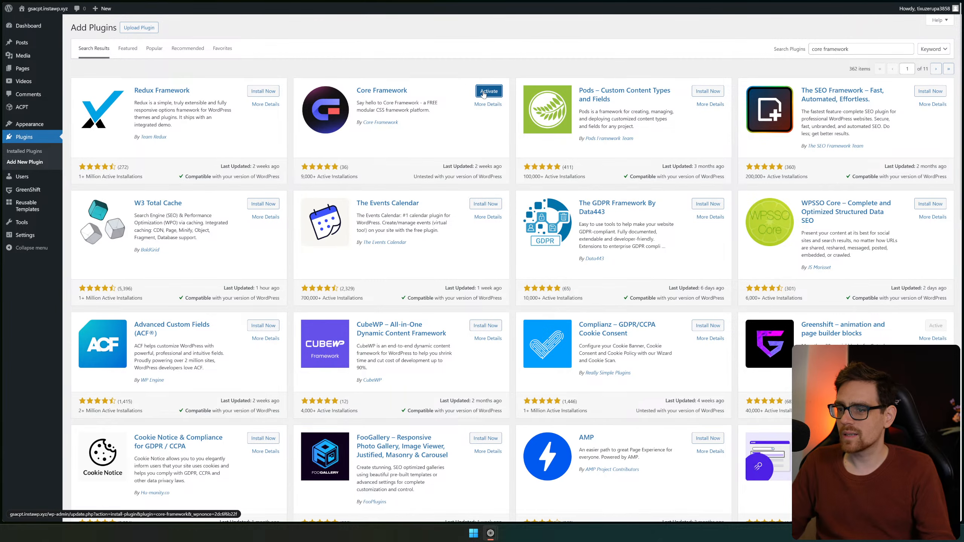
left_click(484, 94)
Glance at the Core Framework plugin's details, open its setup and choose the full Core Framework experience as the starting point
mouse_move(358, 91)
left_mouse_down()
mouse_move(341, 78)
mouse_move(361, 79)
left_mouse_up()
key("alt+Left")
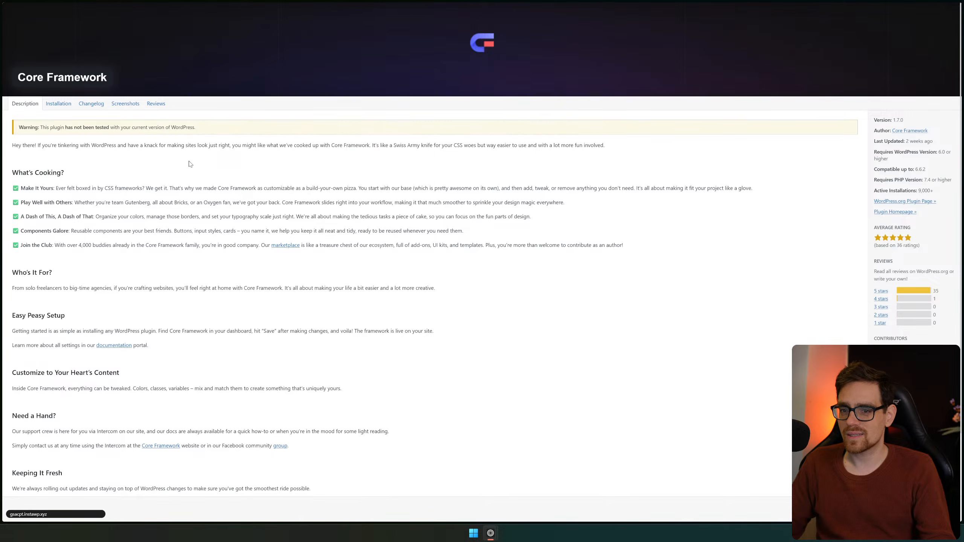
left_click(47, 254)
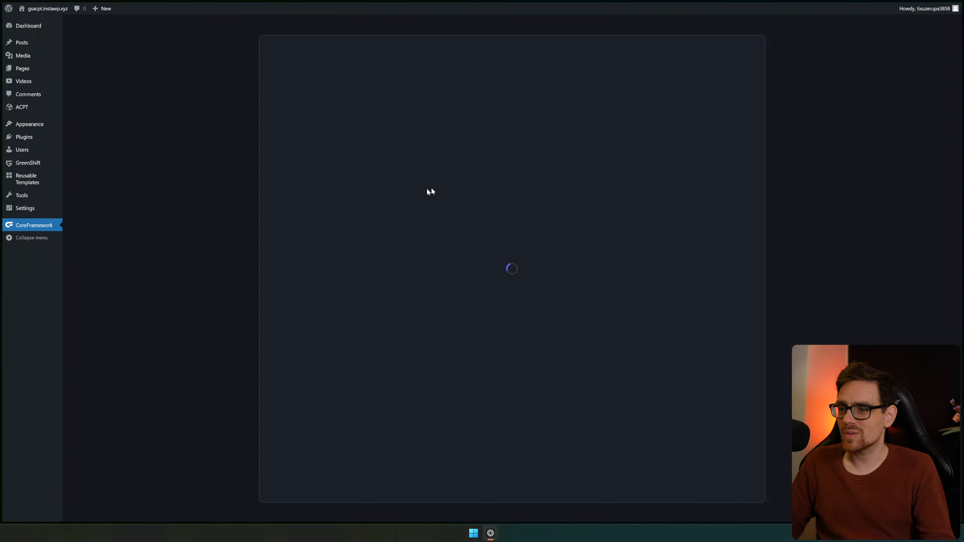
left_click(524, 302)
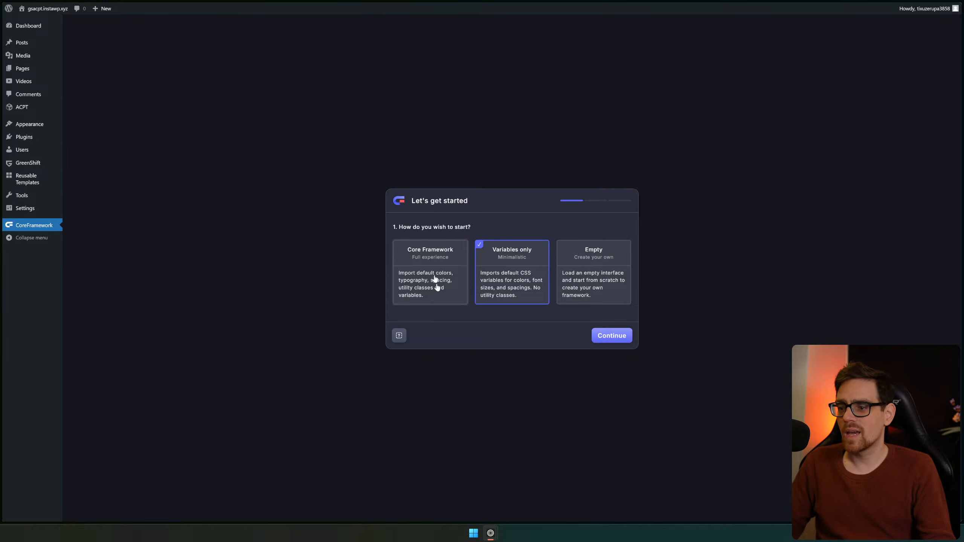
left_click(414, 261)
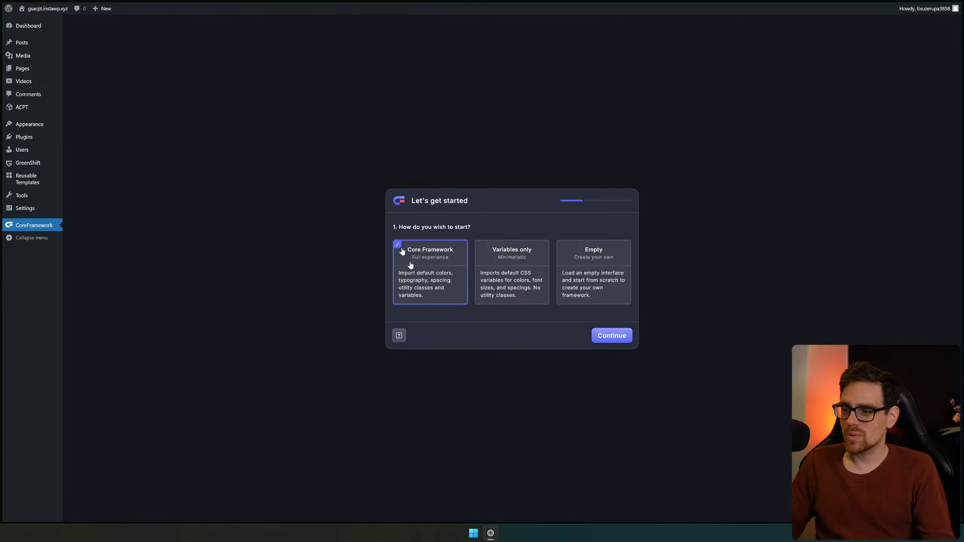
left_click(611, 337)
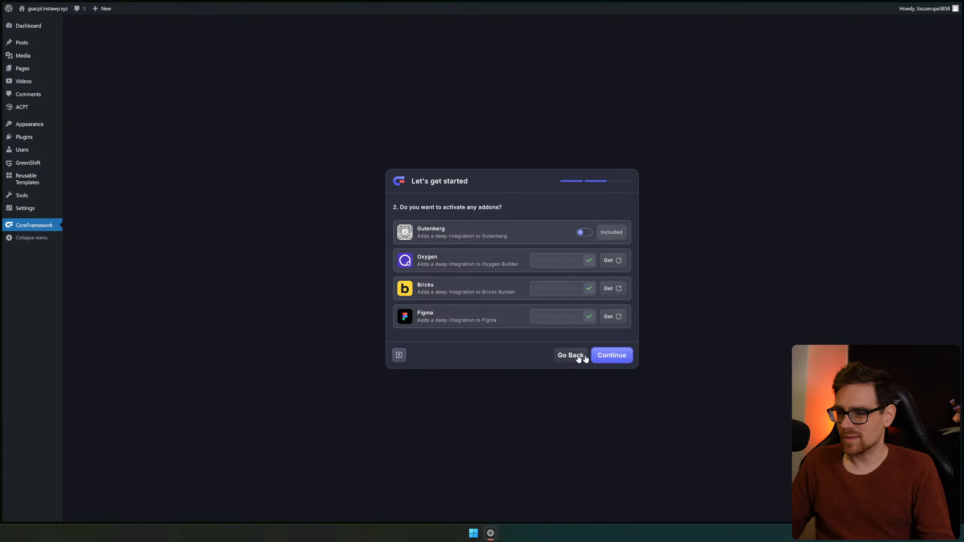
Activate the Gutenberg addon and finish the setup with a 100% root font size and dark mode on
left_click(584, 233)
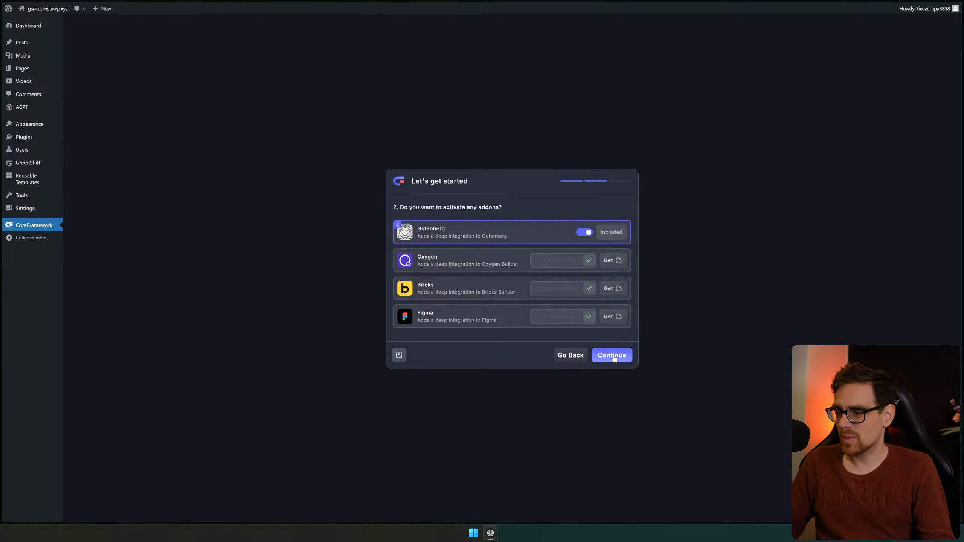
left_click_drag(412, 309, 494, 332)
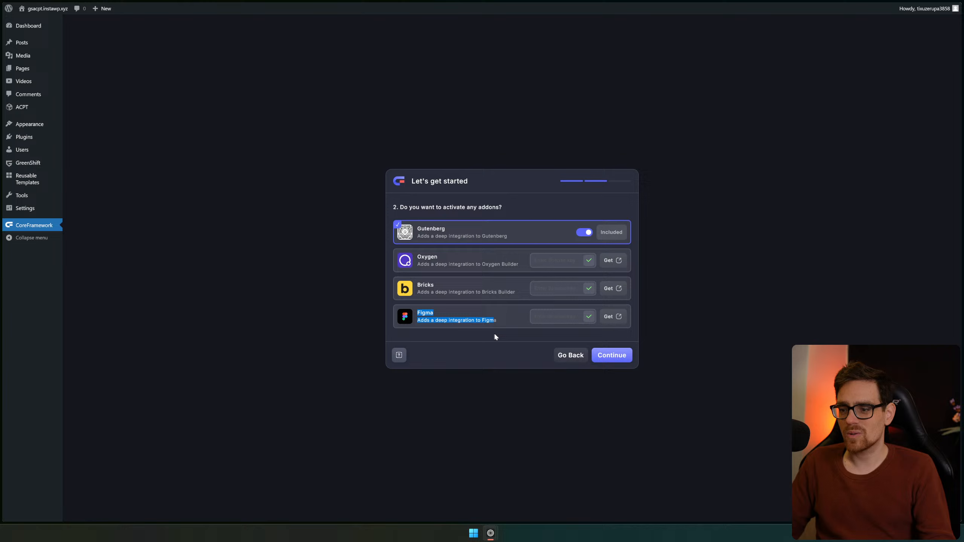
left_click(513, 352)
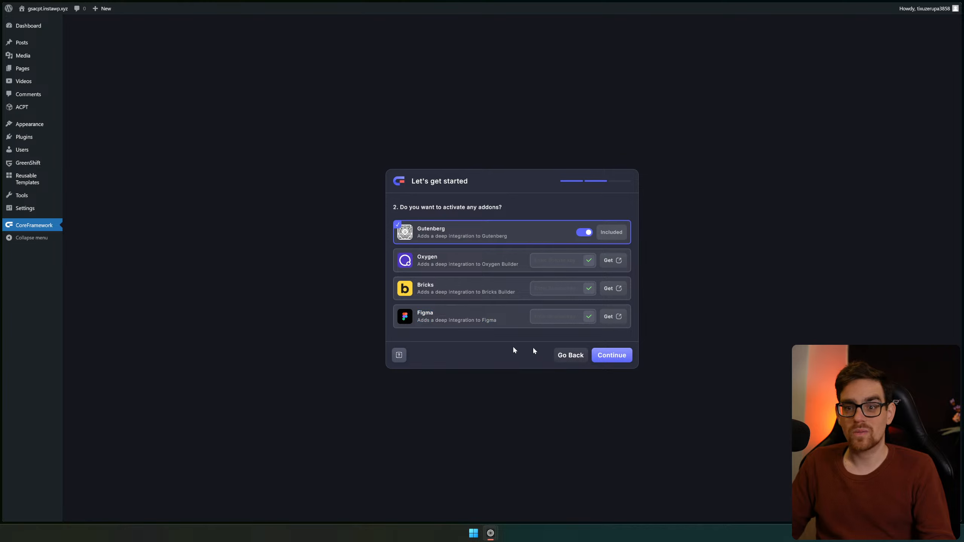
left_click(617, 359)
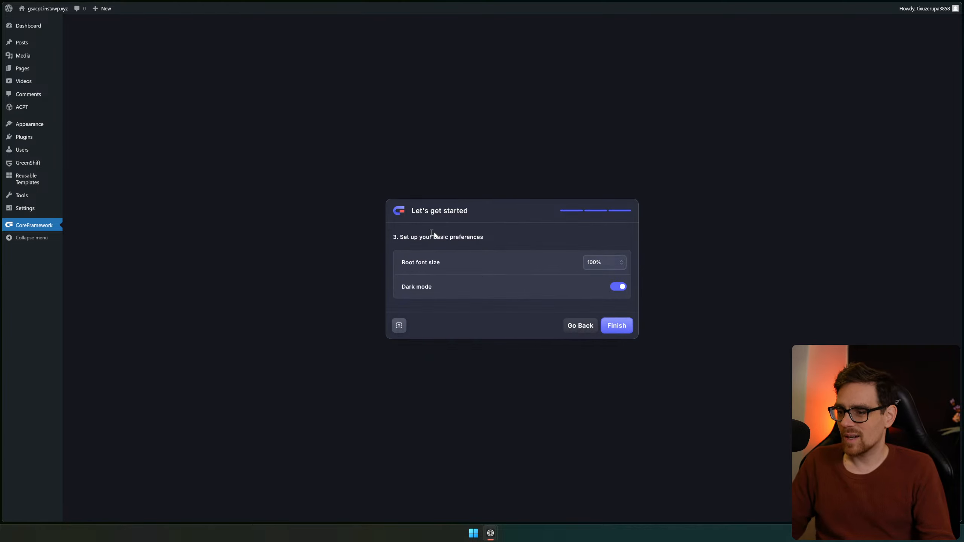
left_click(619, 325)
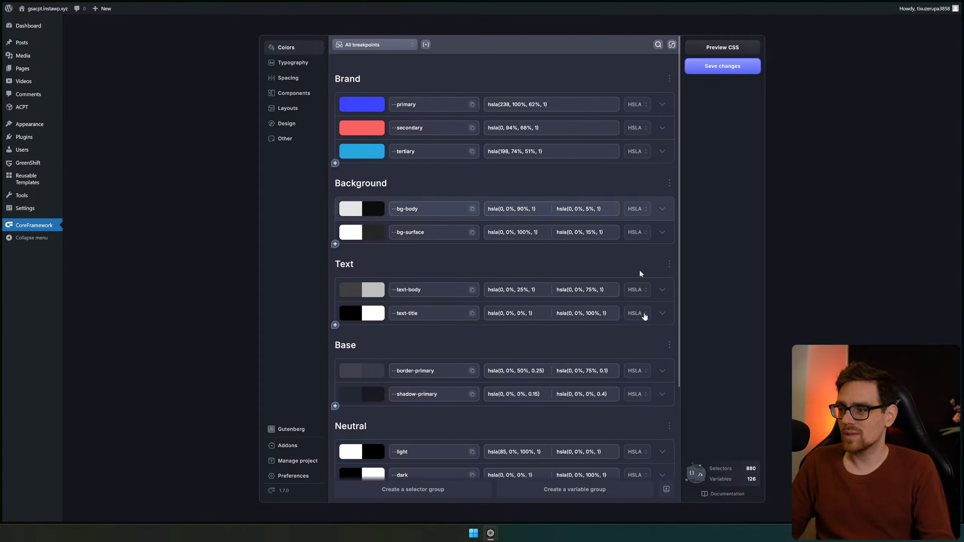
Look over the Core Framework colors, open the list of components and remove the .btn component
scroll(462, 269, "down", 2)
scroll(486, 241, "up", 2)
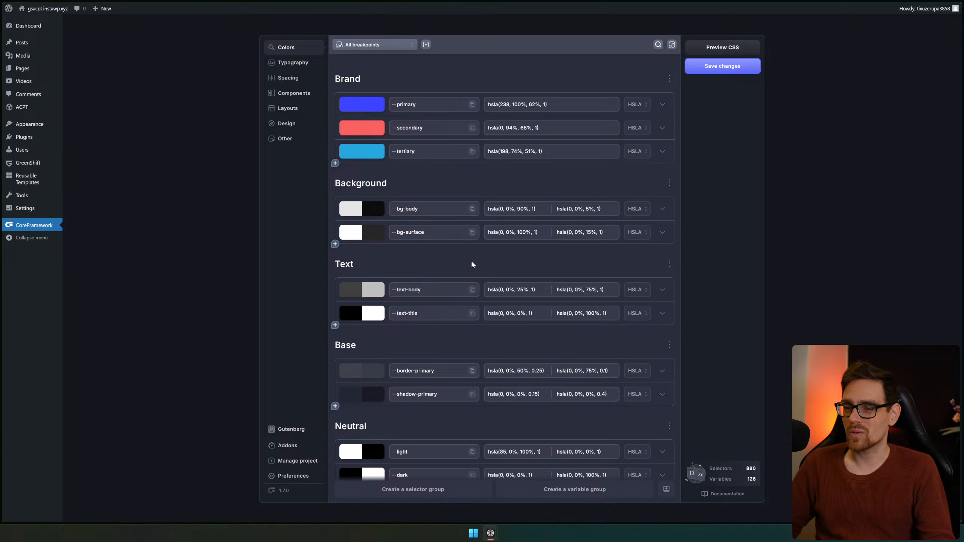
left_click(291, 93)
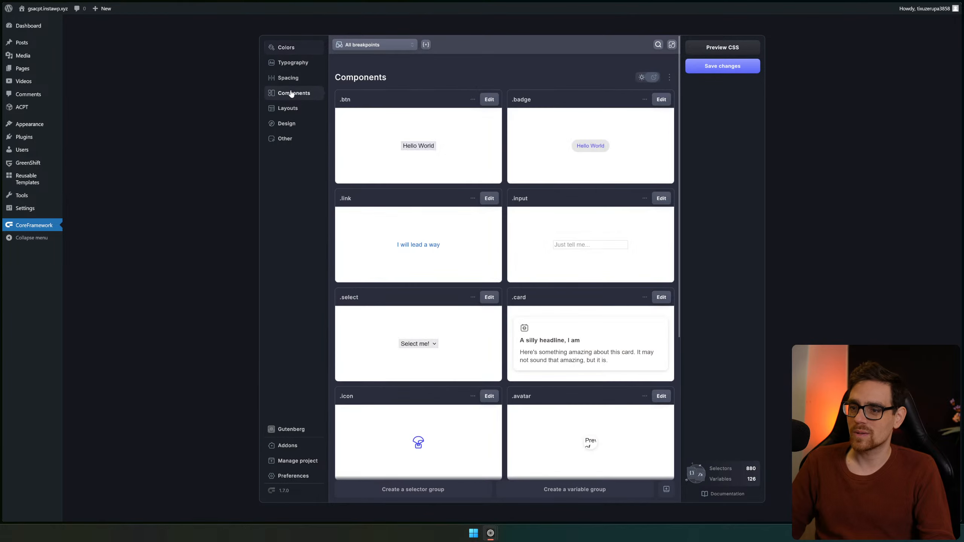
left_click(472, 101)
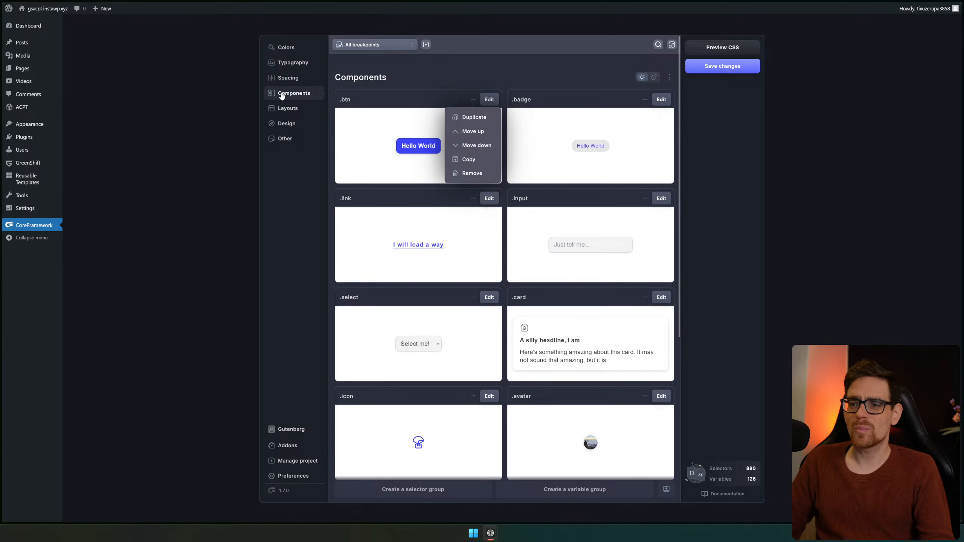
left_click(472, 174)
left_click(481, 185)
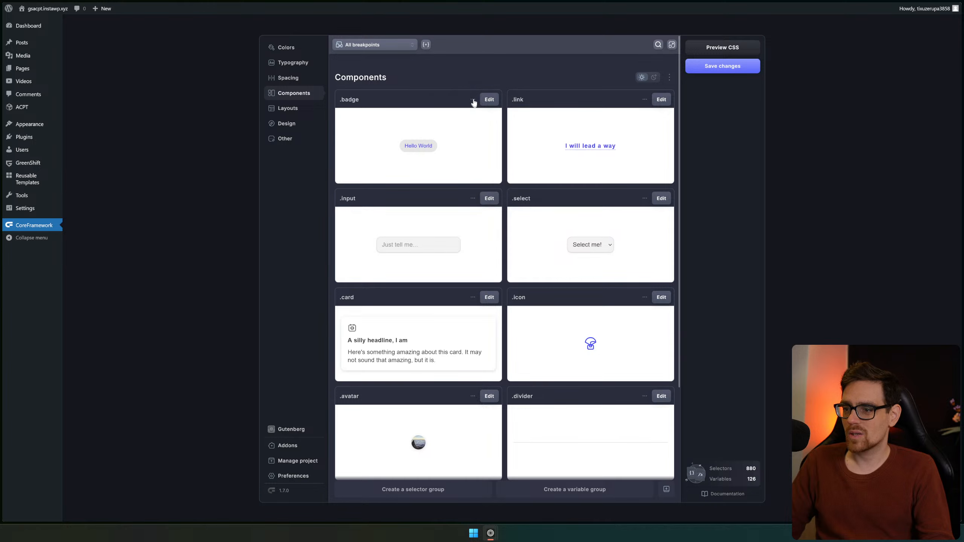
Remove the .badge and .link components from the Core Framework project
left_click(472, 99)
left_click(483, 174)
left_click(484, 180)
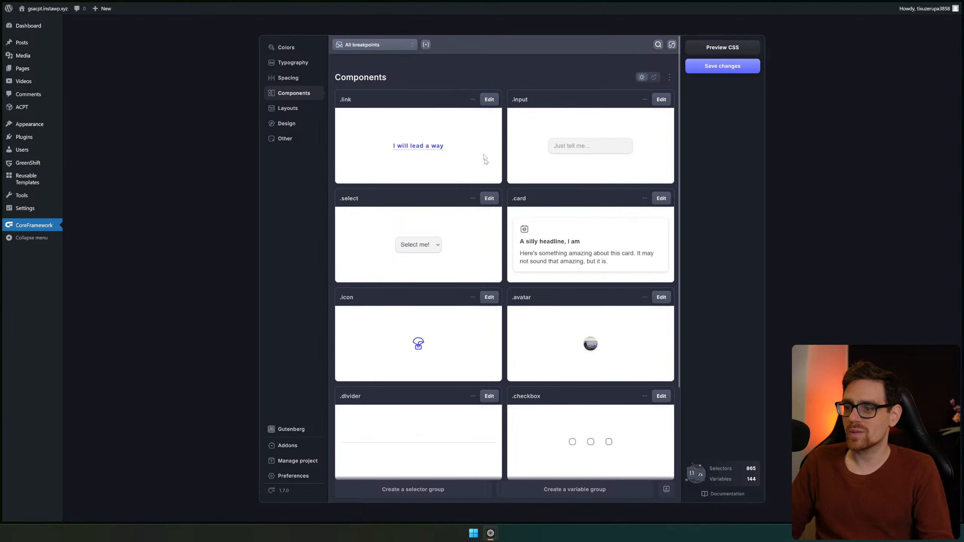
left_click(473, 99)
left_click(473, 173)
left_click(482, 182)
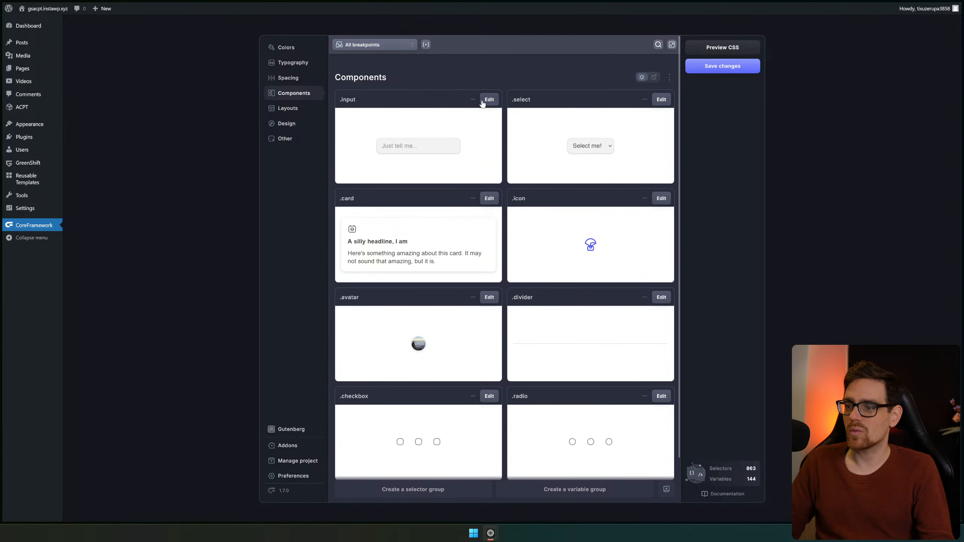
Remove the .input and .select components from the Core Framework project
left_click(472, 99)
left_click(477, 174)
left_click(478, 179)
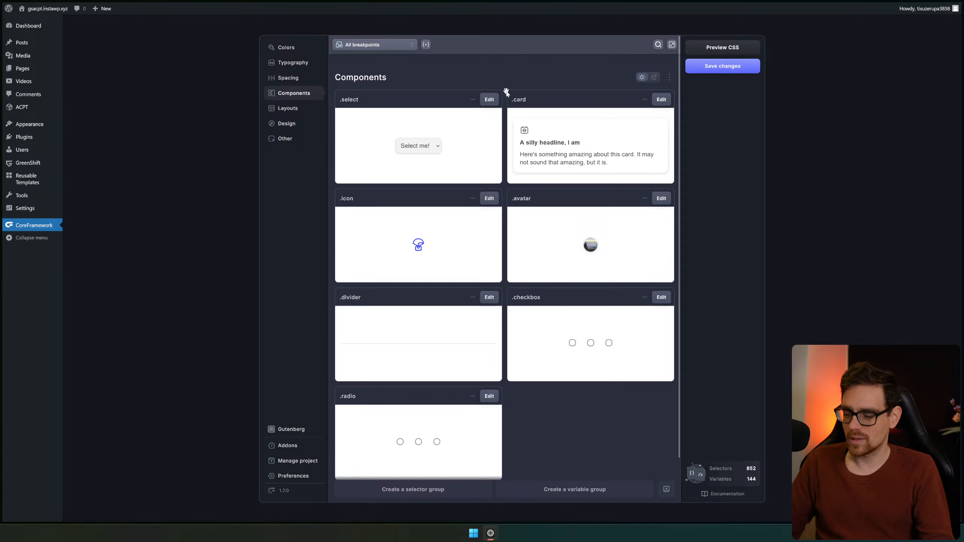
left_click(474, 99)
left_click(472, 173)
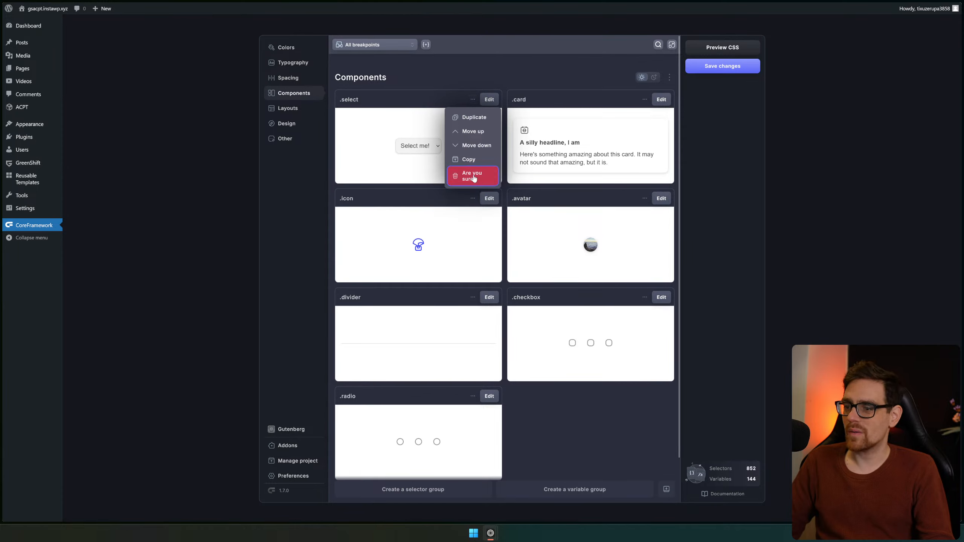
left_click(477, 180)
Remove the .card and .icon components from the Core Framework project
left_click(473, 99)
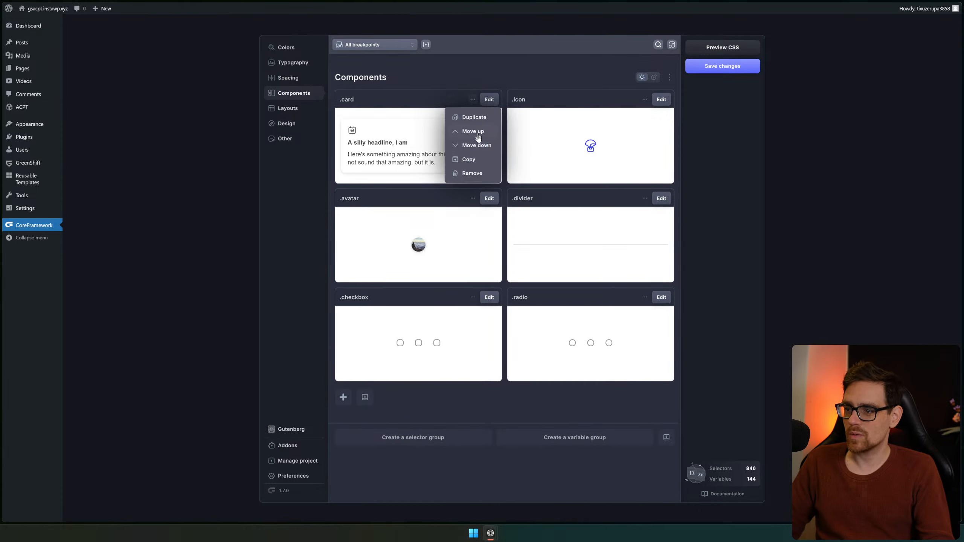
left_click(474, 173)
left_click(479, 179)
left_click(472, 99)
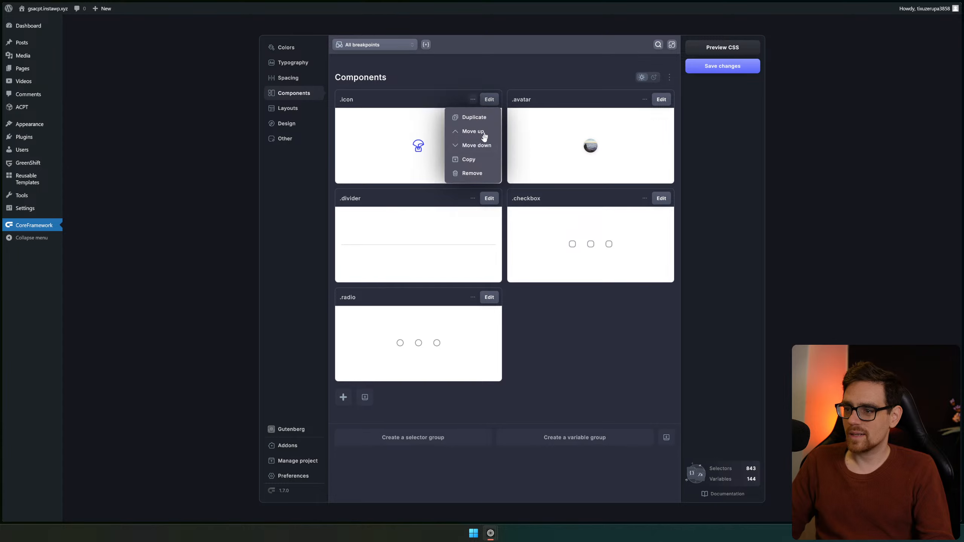
left_click(473, 173)
left_click(478, 179)
Remove the .avatar and .divider components from the Core Framework project
left_click(472, 99)
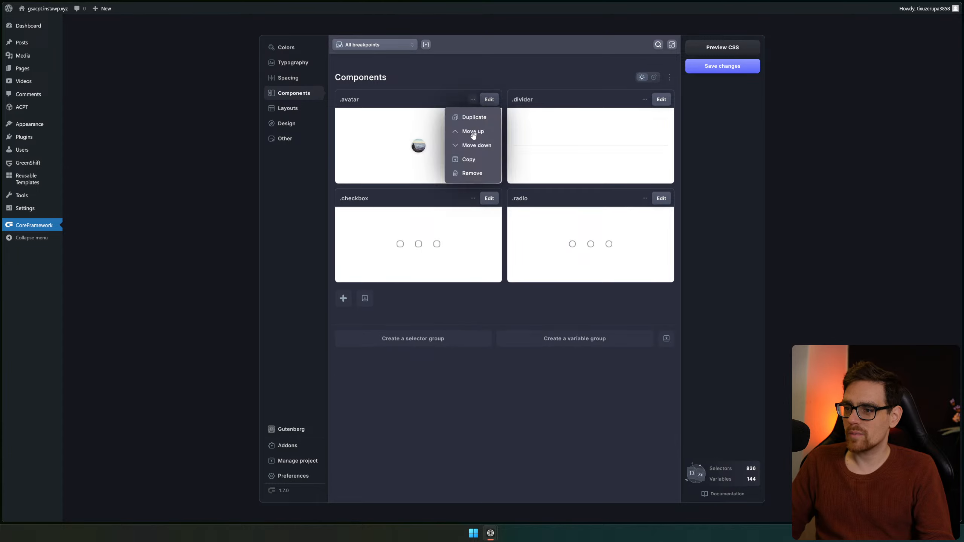
left_click(473, 174)
left_click(477, 179)
left_click(472, 99)
left_click(474, 173)
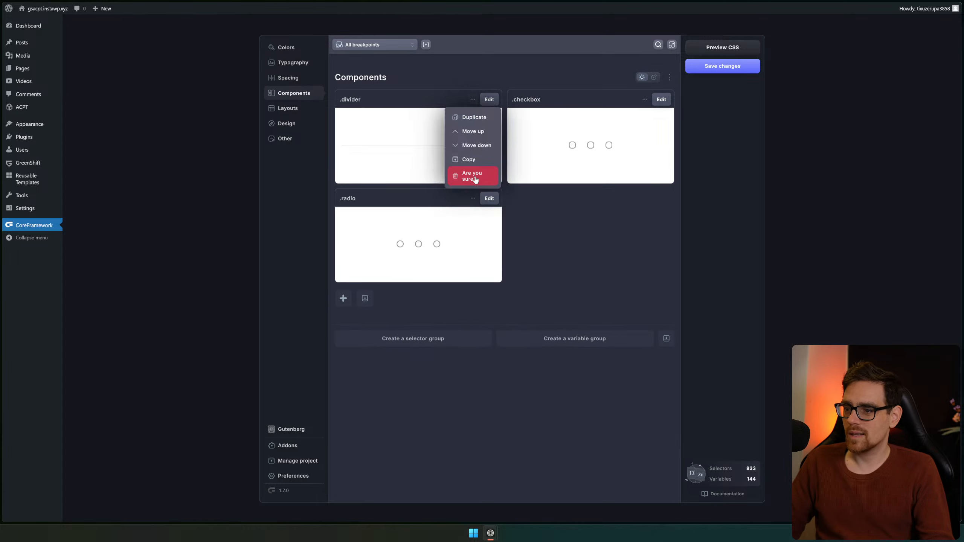
left_click(477, 179)
Remove the remaining .checkbox and .radio components and save the Core Framework changes
left_click(472, 99)
left_click(473, 173)
left_click(477, 180)
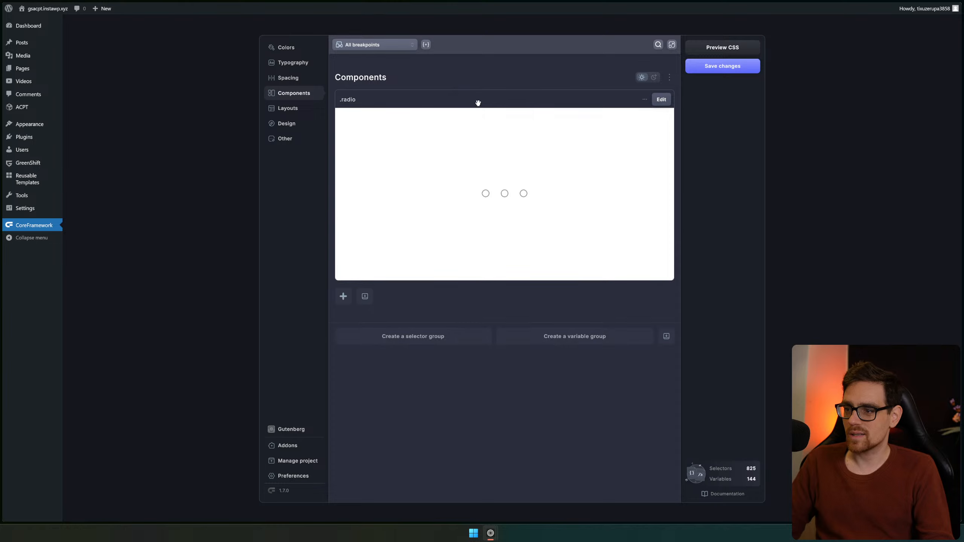
left_click(647, 99)
left_click(645, 173)
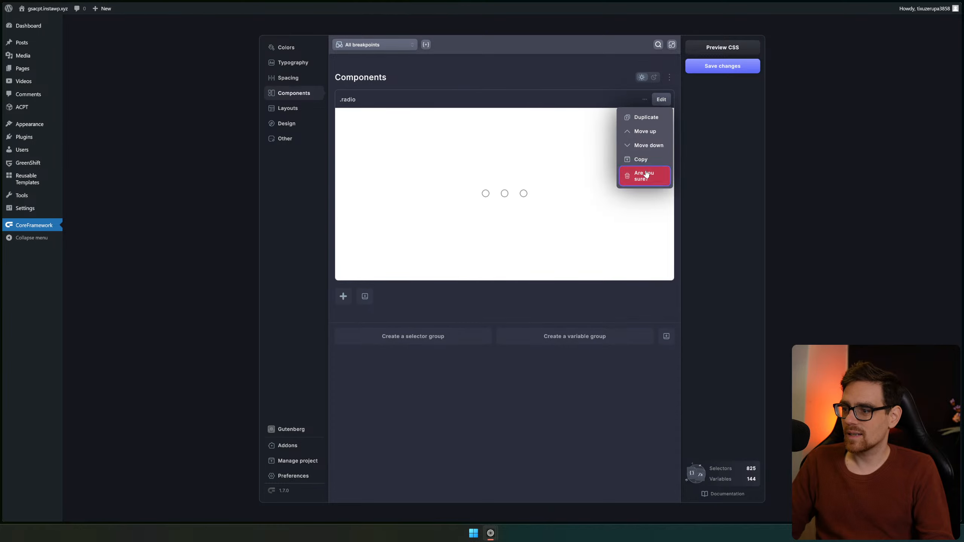
left_click(646, 175)
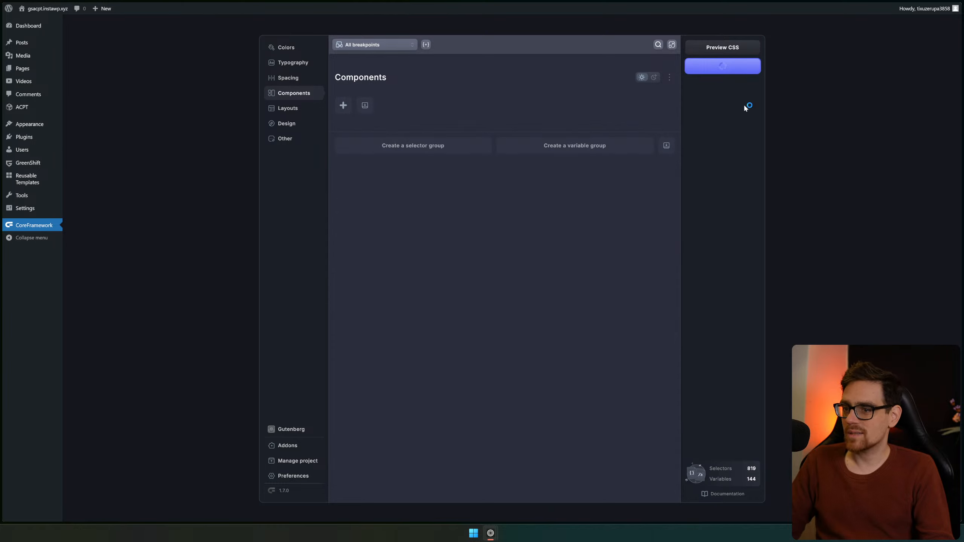
Look over the Core Framework layouts and design settings, the ACPT custom post types and the list of Videos posts
left_click(284, 108)
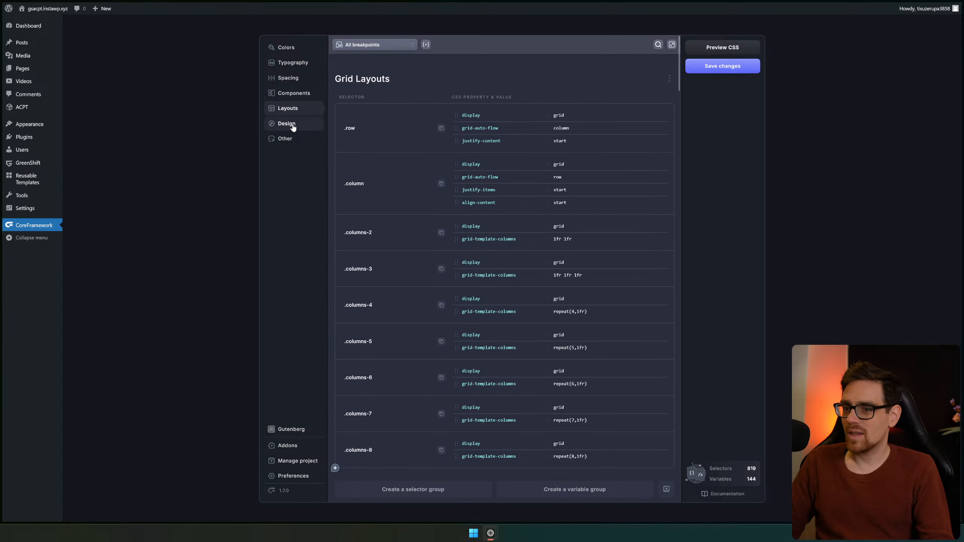
left_click(286, 124)
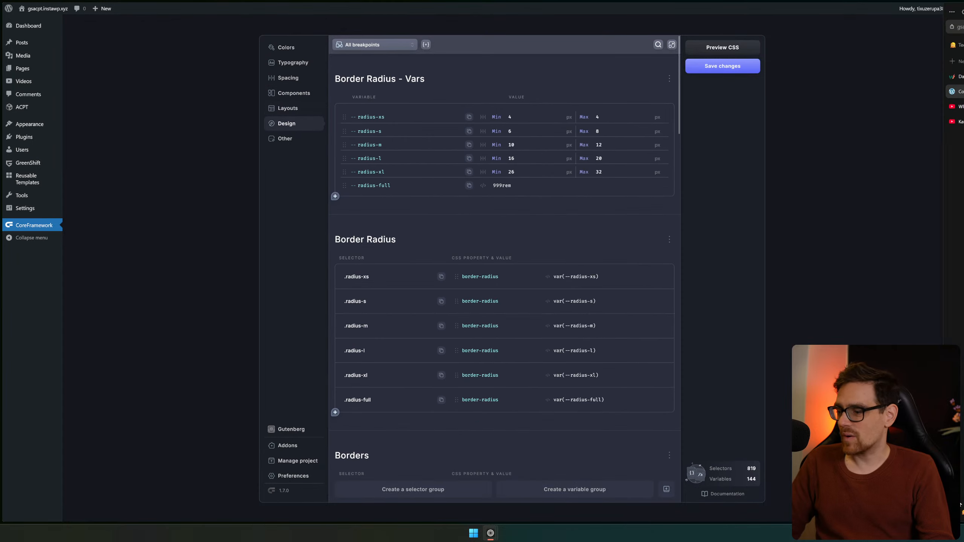
left_click(40, 110)
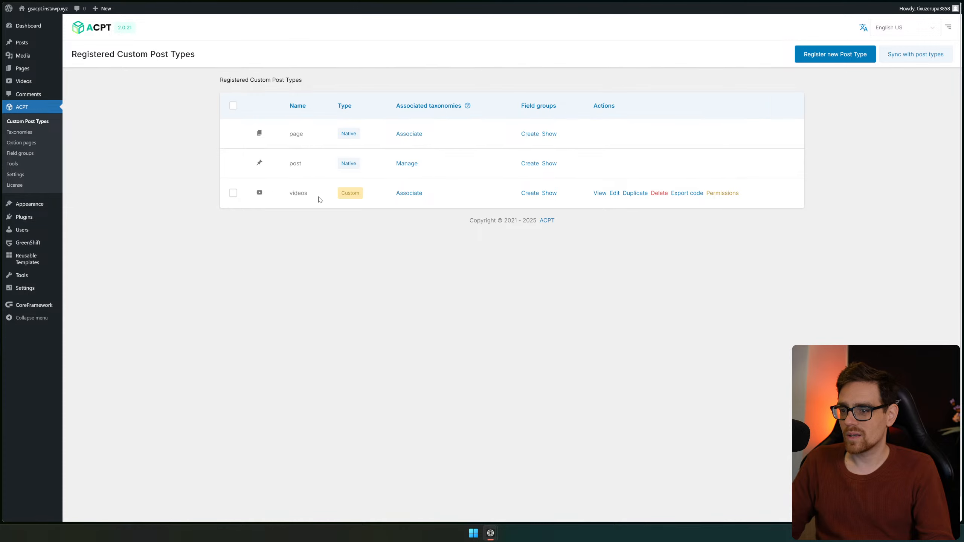
left_click(33, 84)
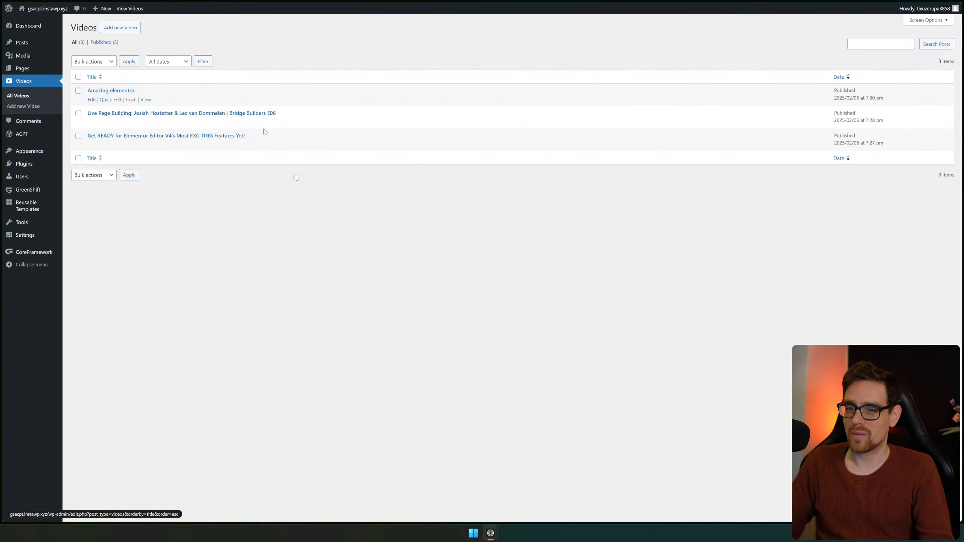
View a blank new page in the block editor without choosing a pattern, and return to the list of pages
left_click(38, 70)
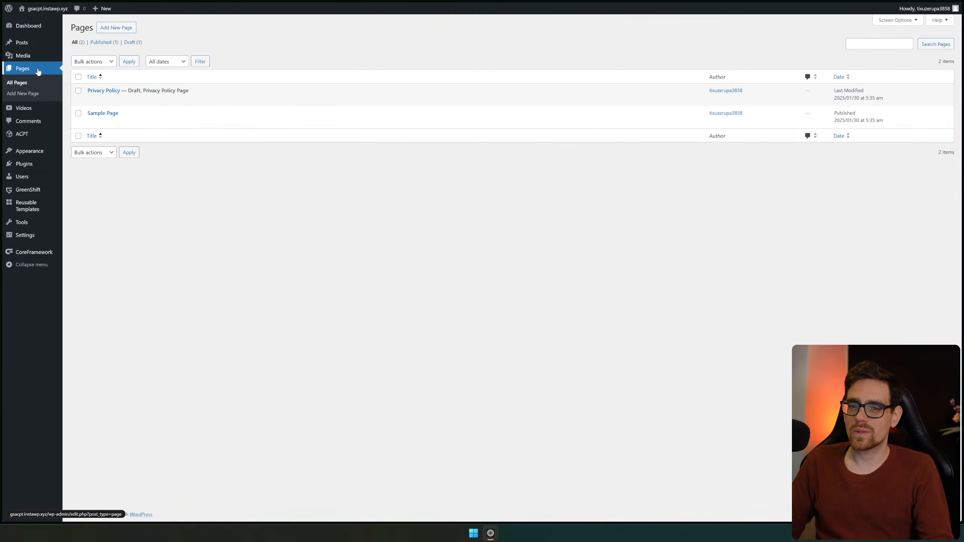
left_click(116, 27)
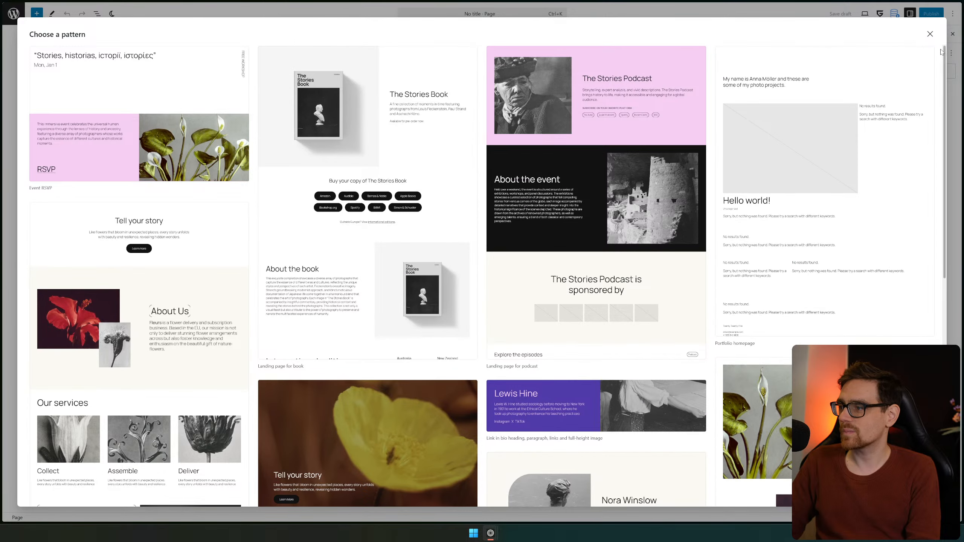
left_click(932, 35)
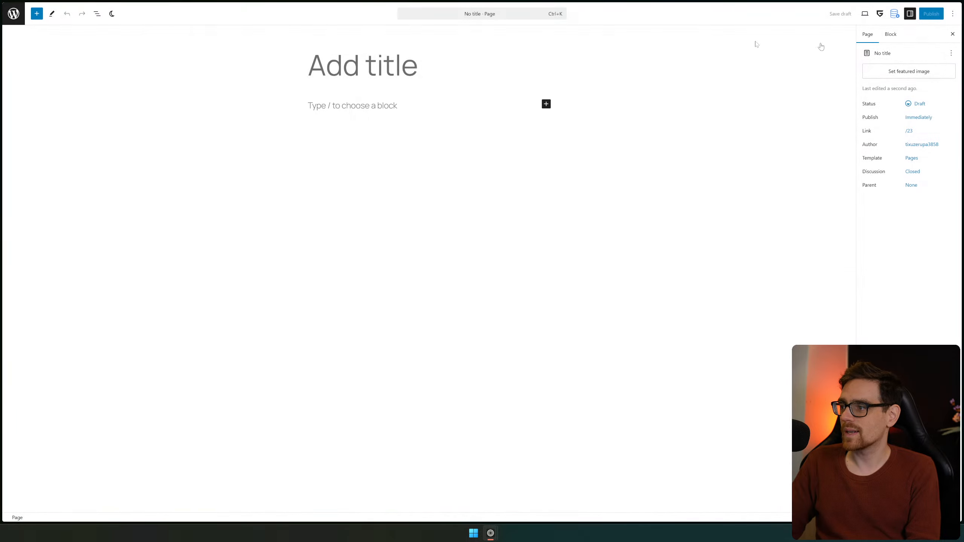
left_click(13, 13)
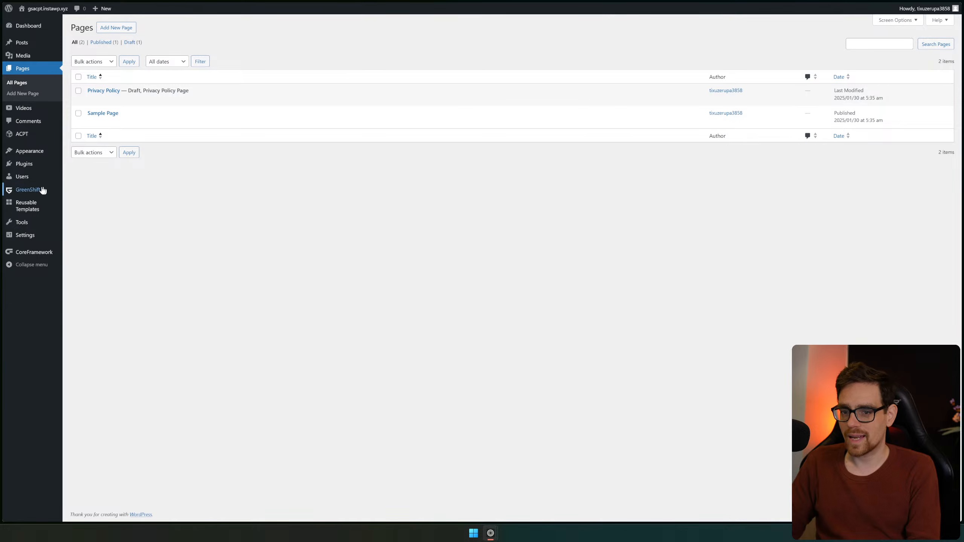
Search the WordPress theme directory for "greenshift" from the add-themes page
left_click(41, 149)
left_click(148, 106)
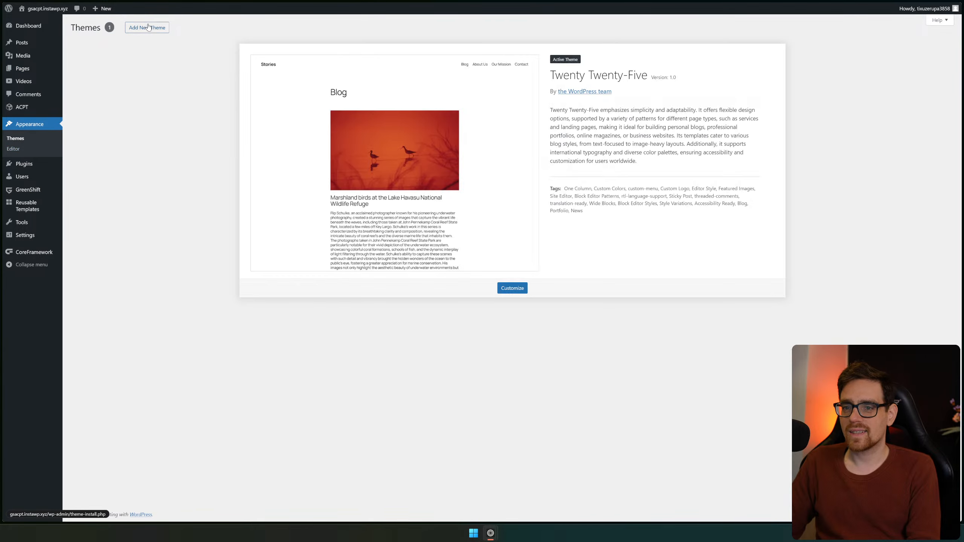
left_click(146, 27)
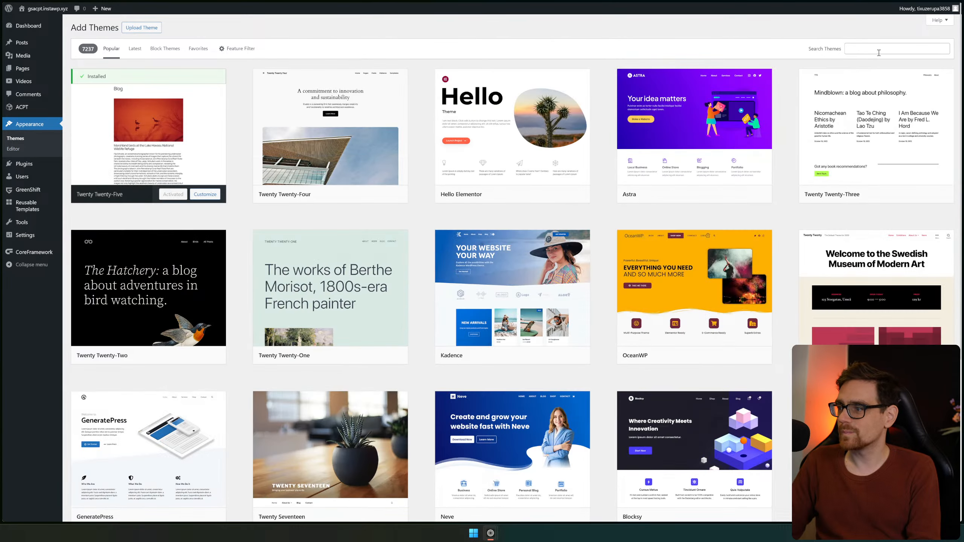
left_click(896, 48)
type("greenshift")
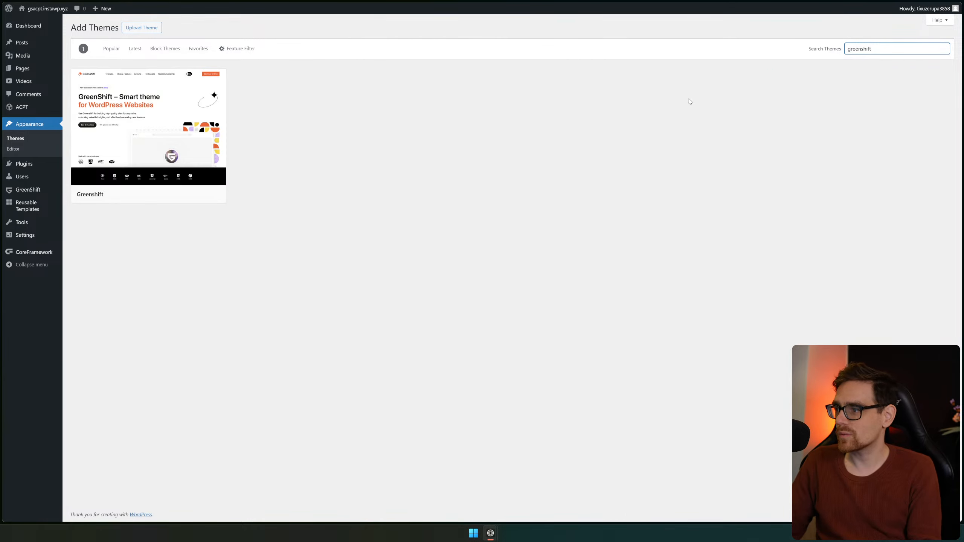
Install and activate the Greenshift theme
key("ctrl+plus")
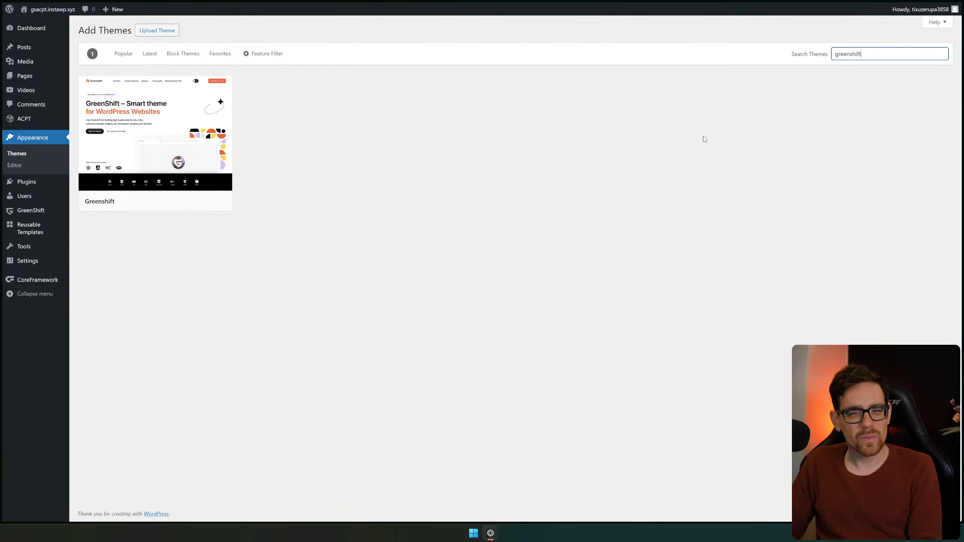
key("ctrl+plus")
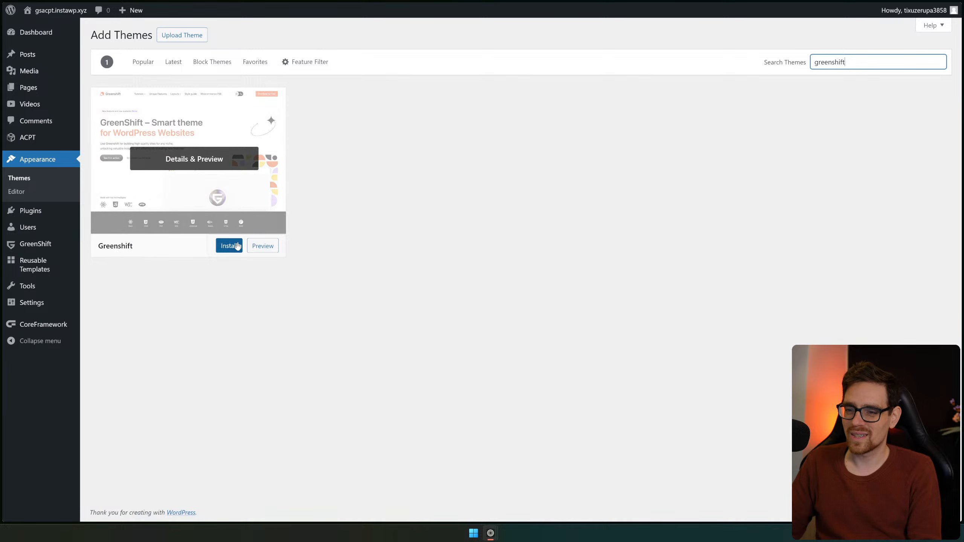
left_click(232, 251)
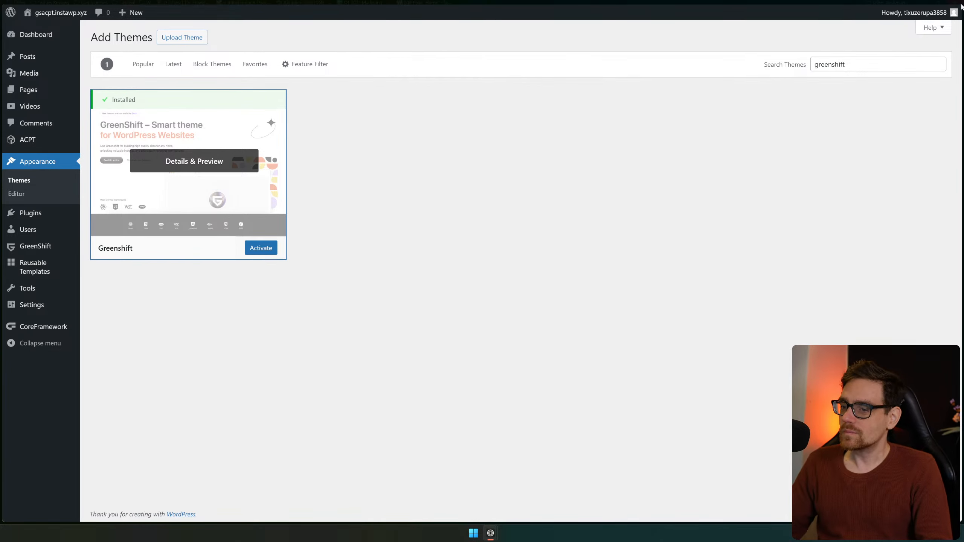
left_click(267, 246)
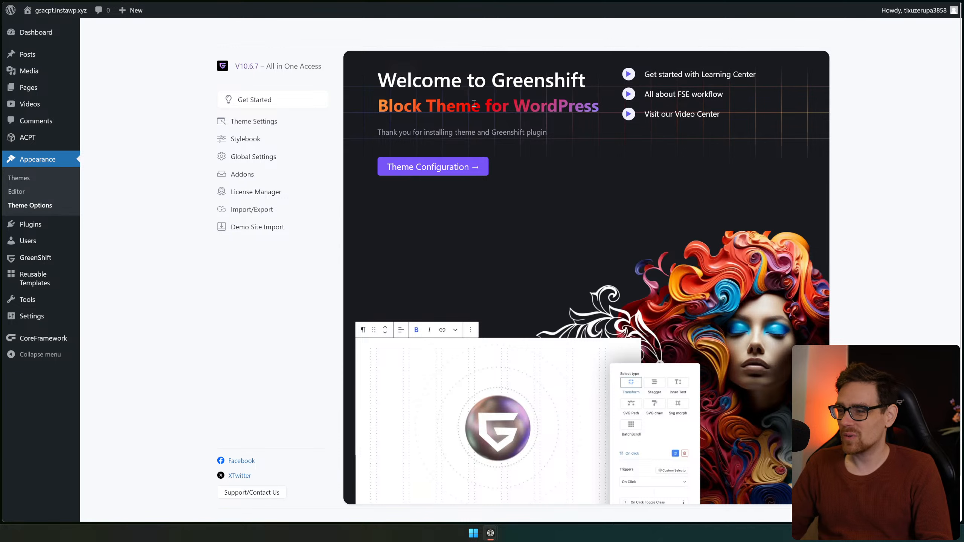
Open the Greenshift theme configuration and look over its brand settings and homepage settings
left_click(401, 170)
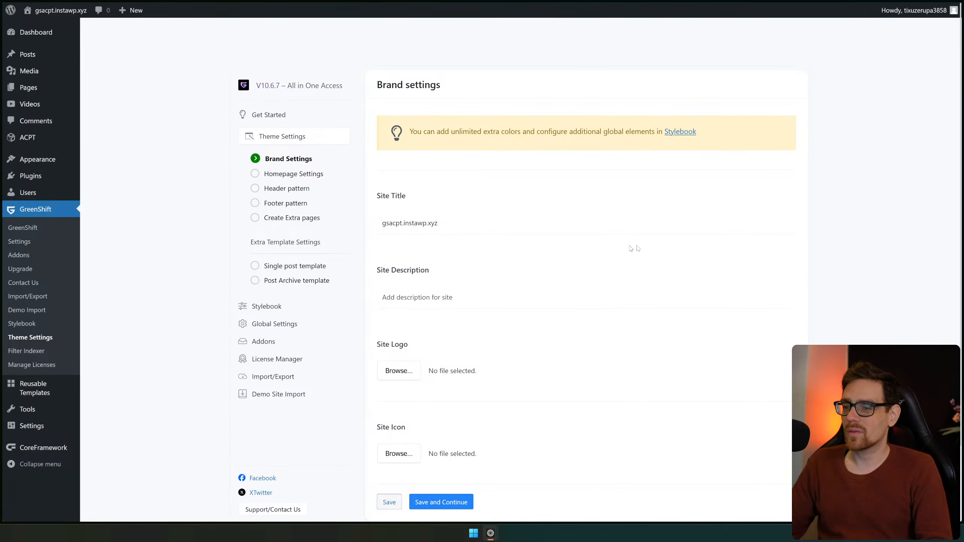
scroll(645, 251, "down", 2)
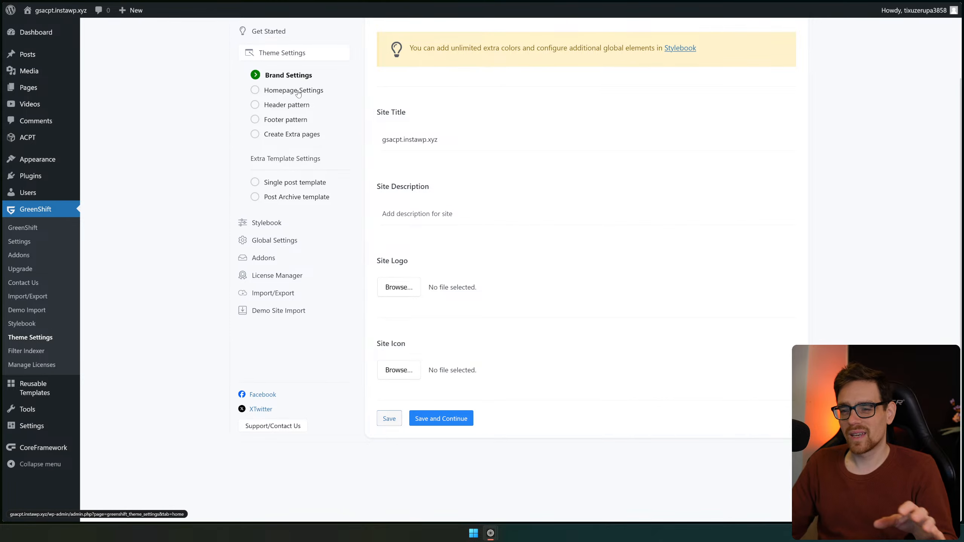
scroll(426, 313, "up", 2)
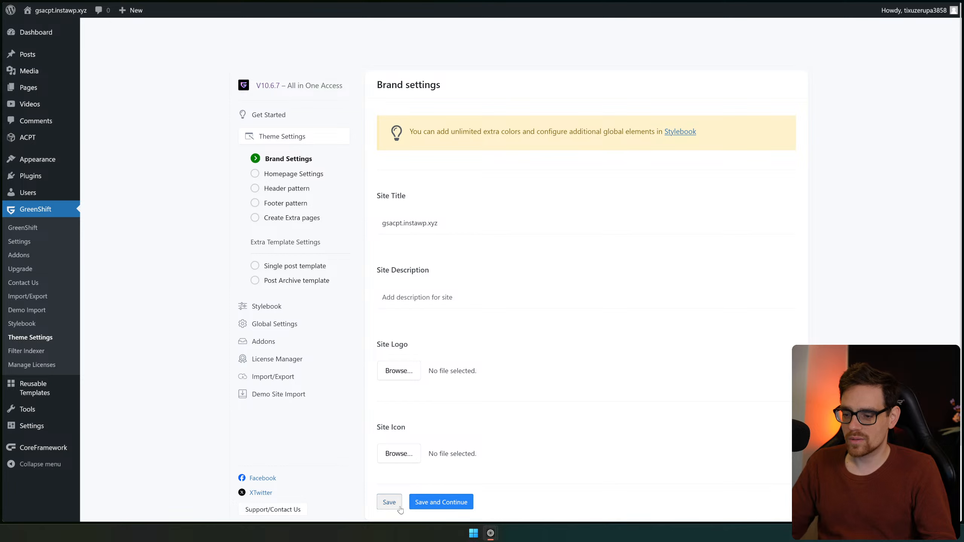
left_click(274, 176)
scroll(501, 105, "down", 4)
scroll(500, 105, "up", 4)
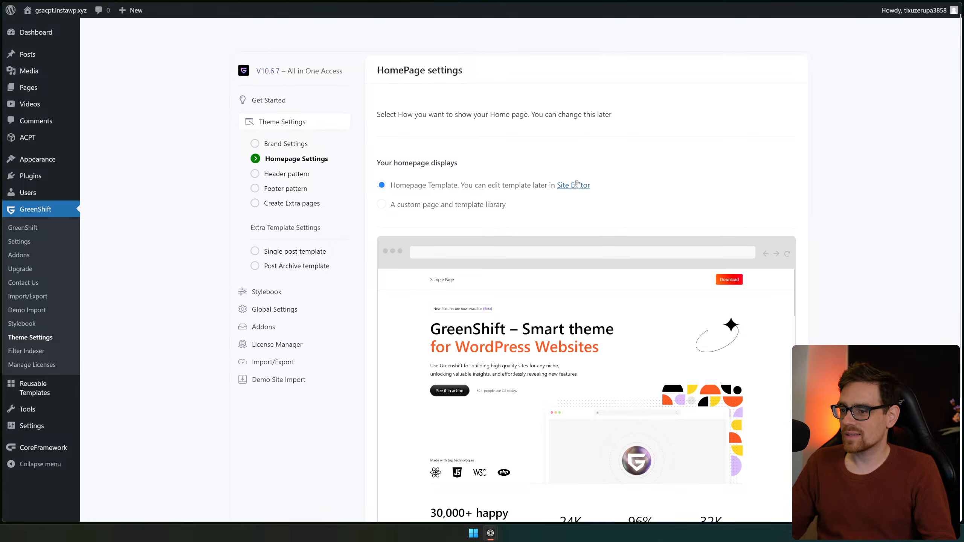
scroll(695, 203, "down", 3)
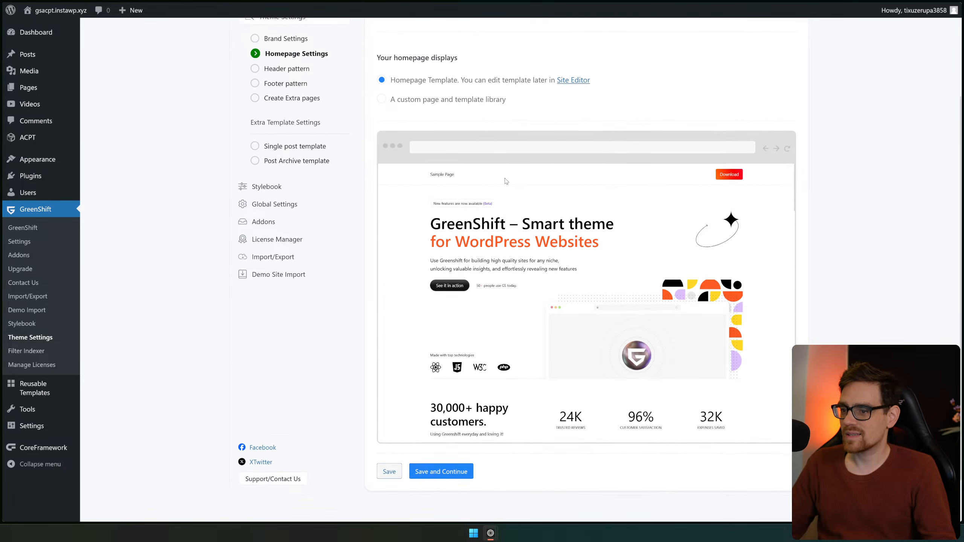
Try the custom page and template library homepage option, check its page choices, and switch back to Homepage Template
left_click(382, 99)
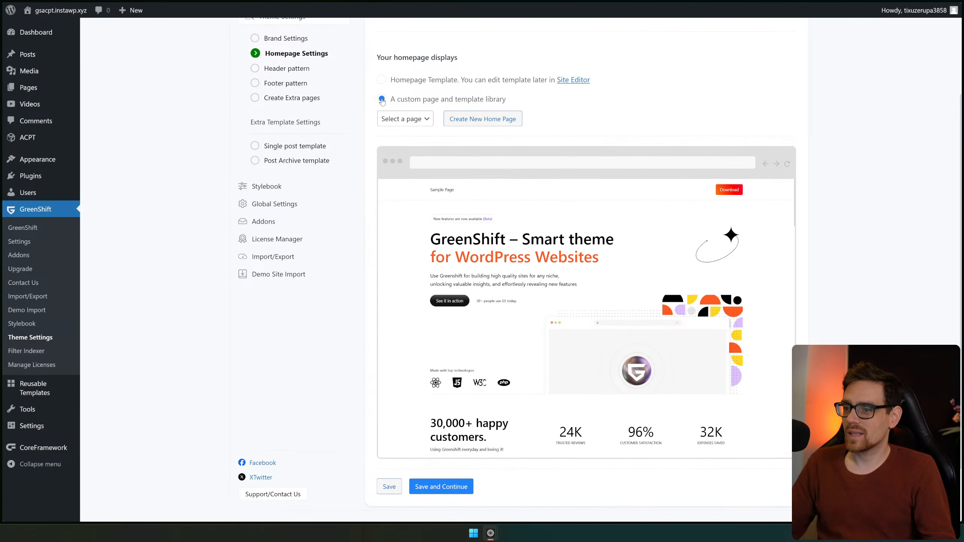
left_click_drag(437, 100, 508, 100)
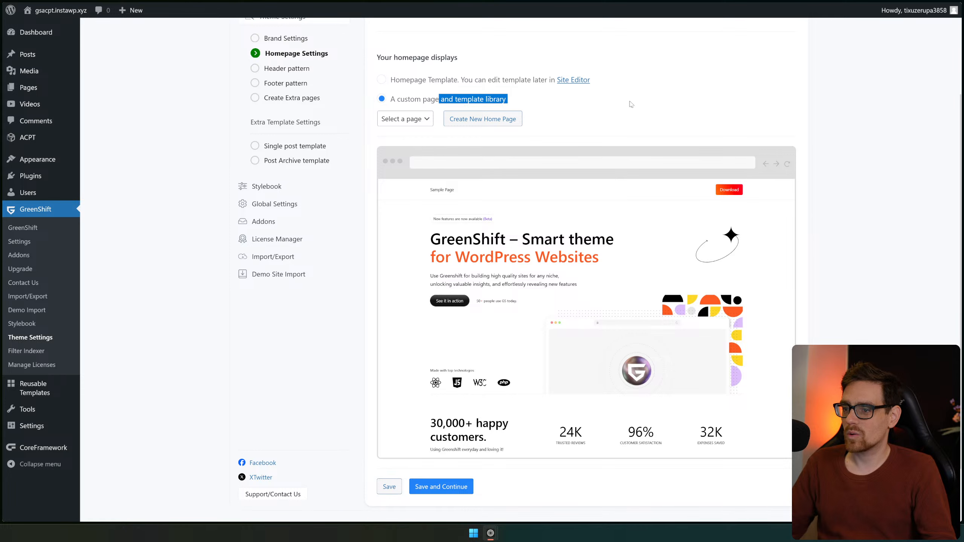
left_click(630, 103)
left_click(414, 120)
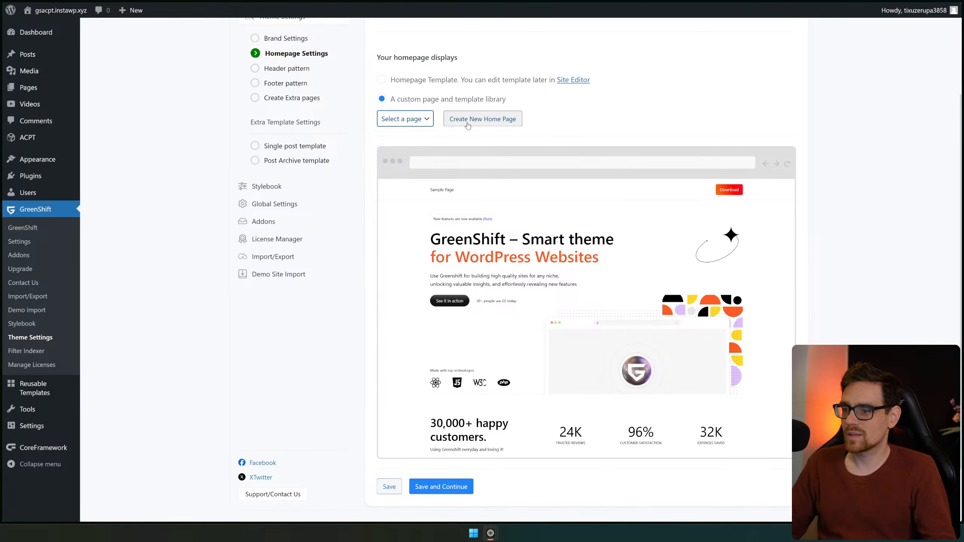
left_click(432, 80)
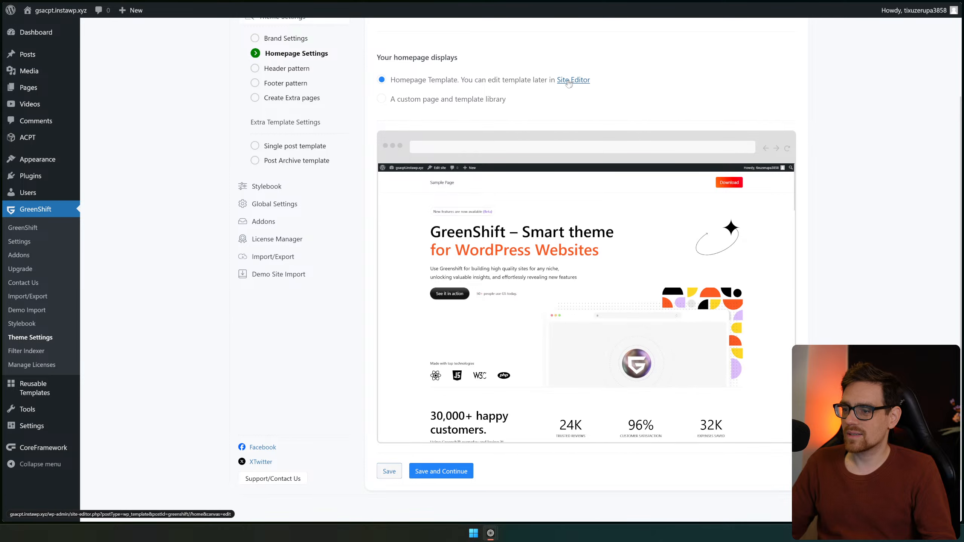
Set the homepage to display a custom page and template library, and create a new home page for it
left_click(451, 100)
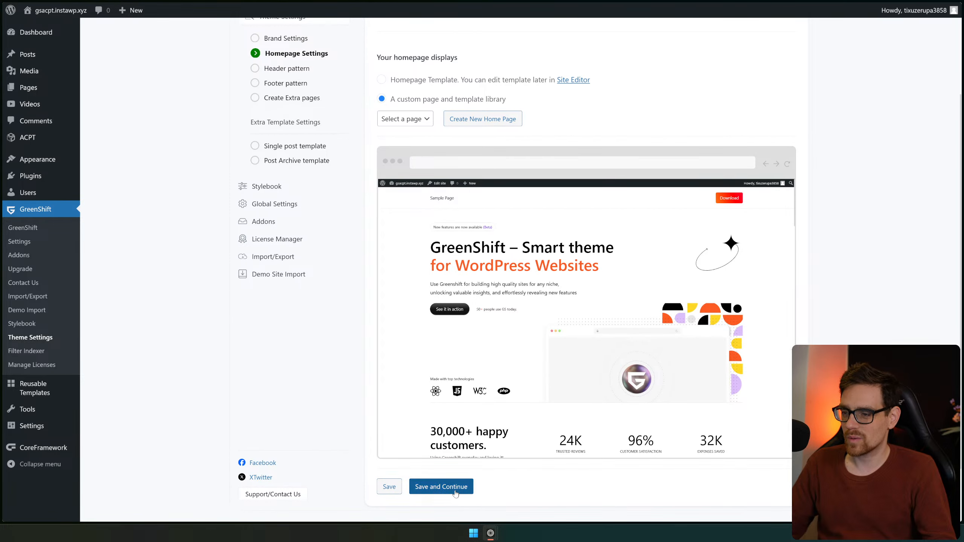
left_click(406, 119)
left_click(407, 120)
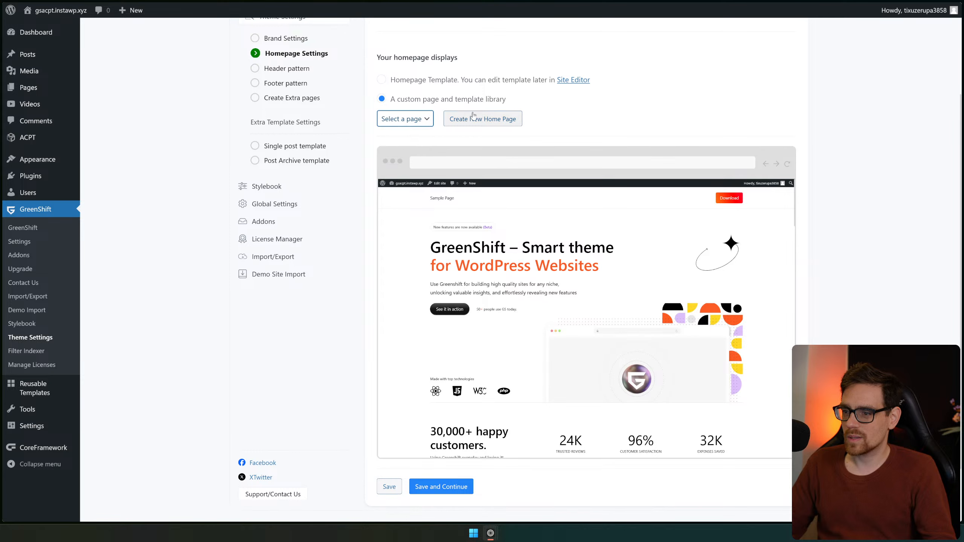
left_click(483, 120)
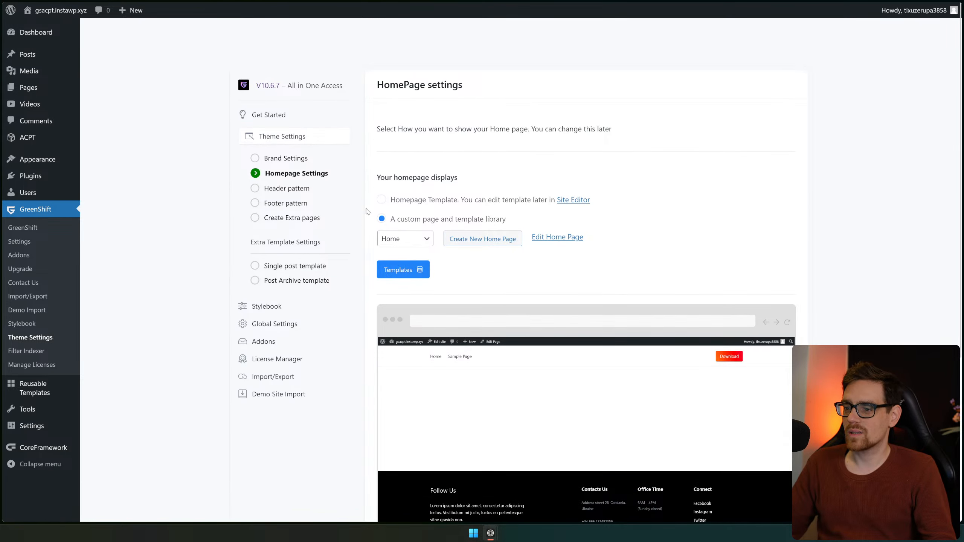
Open the template library for the new home page and check the browser console for errors on its layouts
scroll(510, 190, "down", 3)
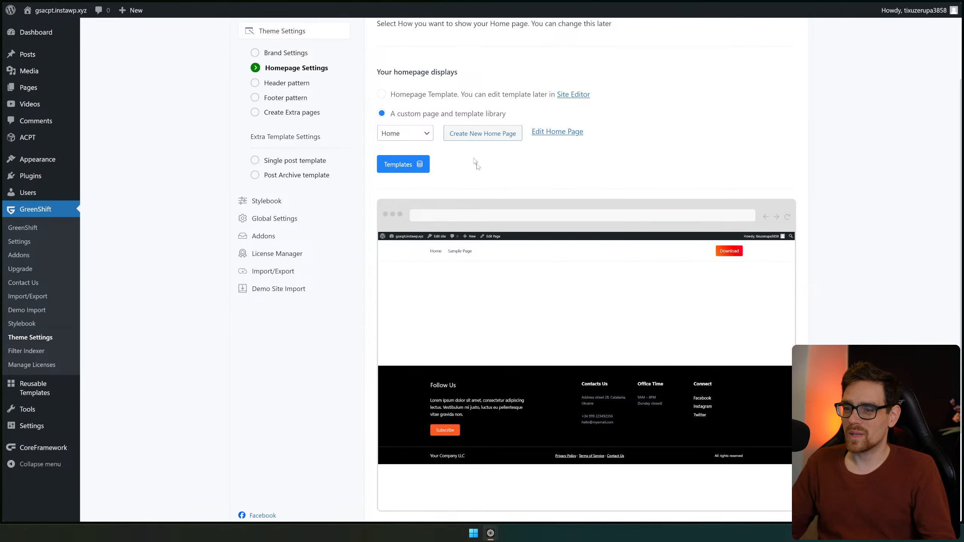
scroll(379, 197, "up", 2)
left_click(411, 218)
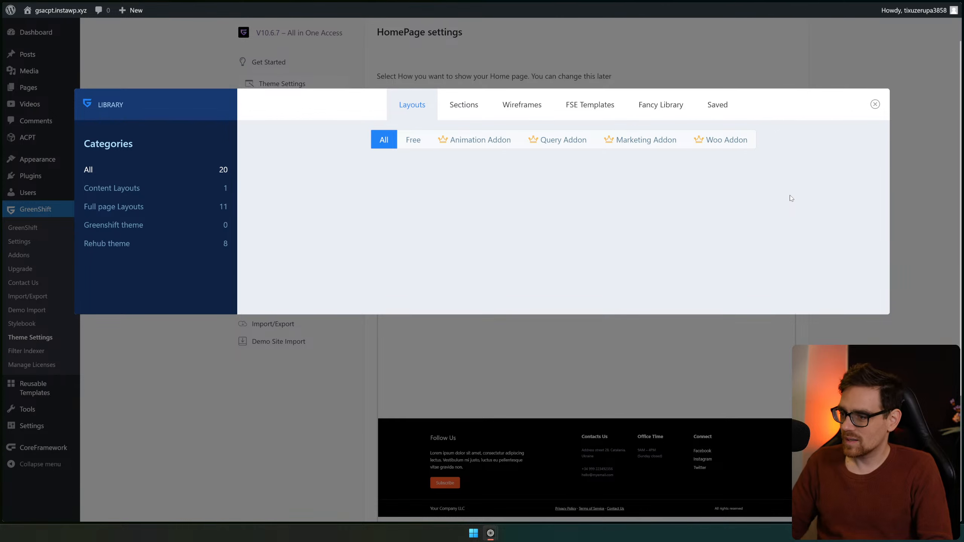
key("F12")
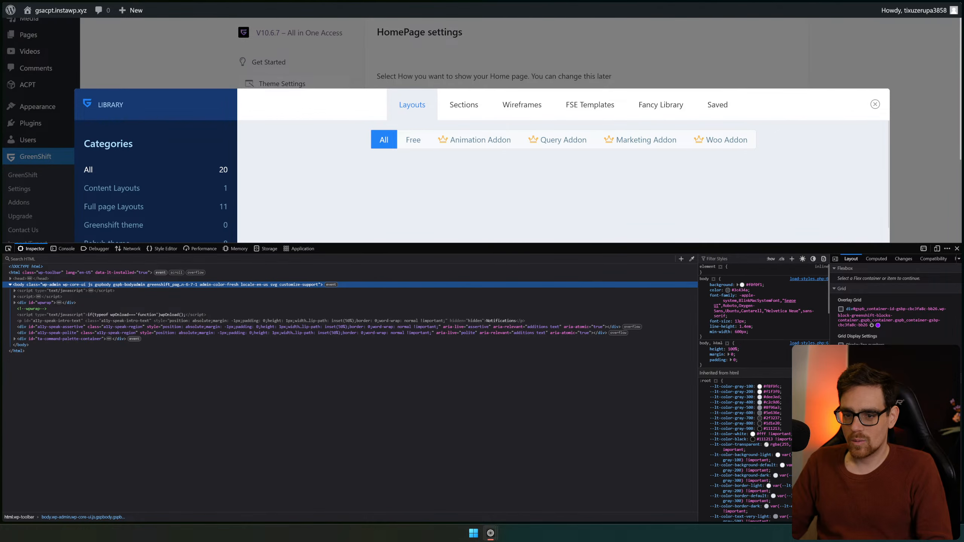
left_click(63, 248)
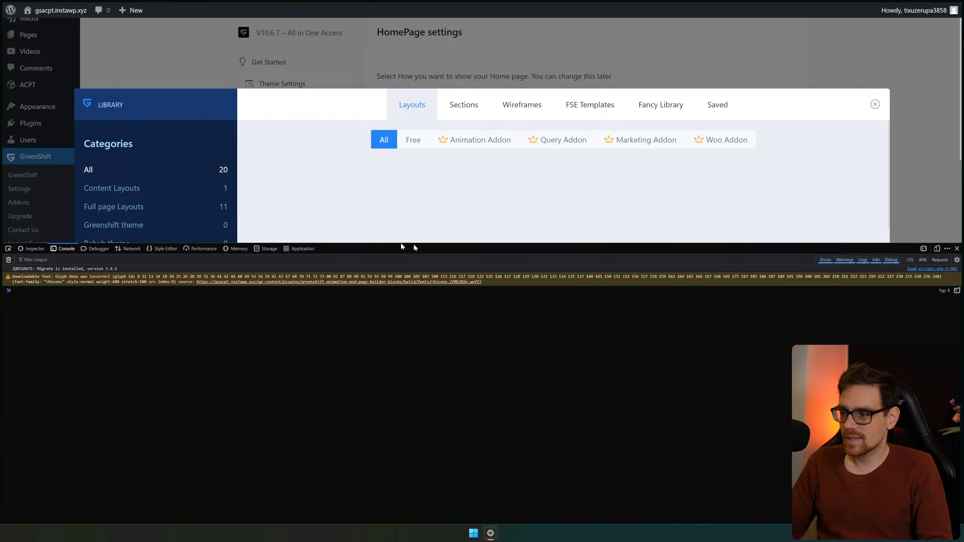
left_click(956, 248)
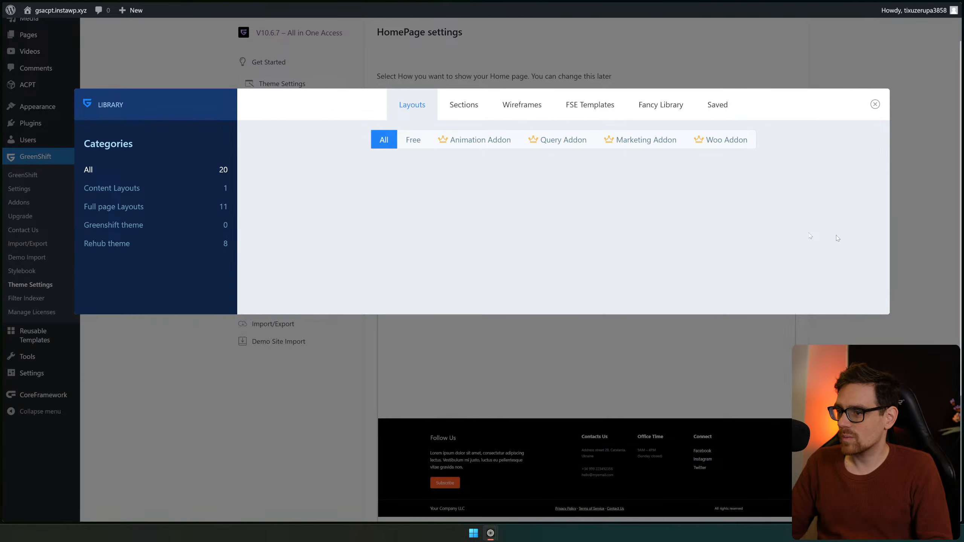
Retry the library's Layouts category and browse all the ready-made Sections
left_click(463, 111)
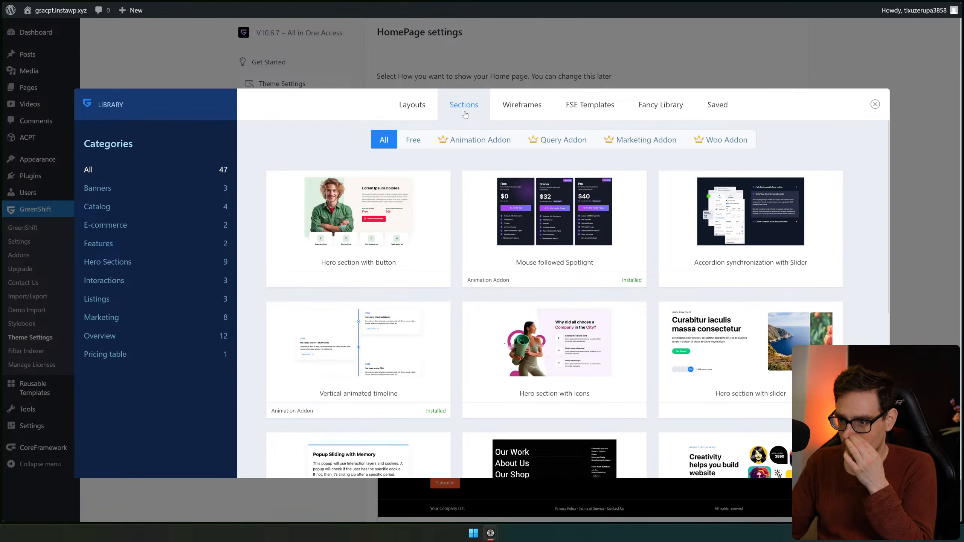
left_click(404, 108)
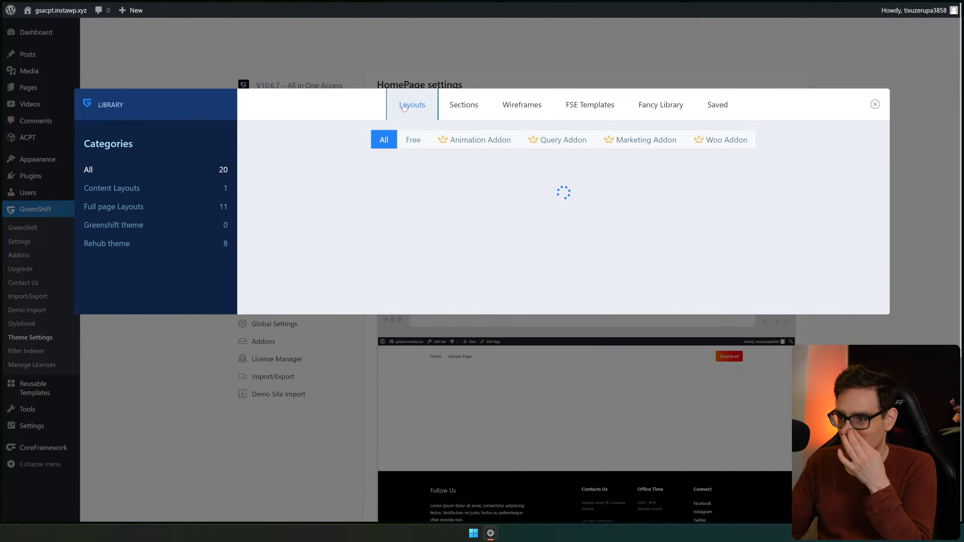
left_click(461, 100)
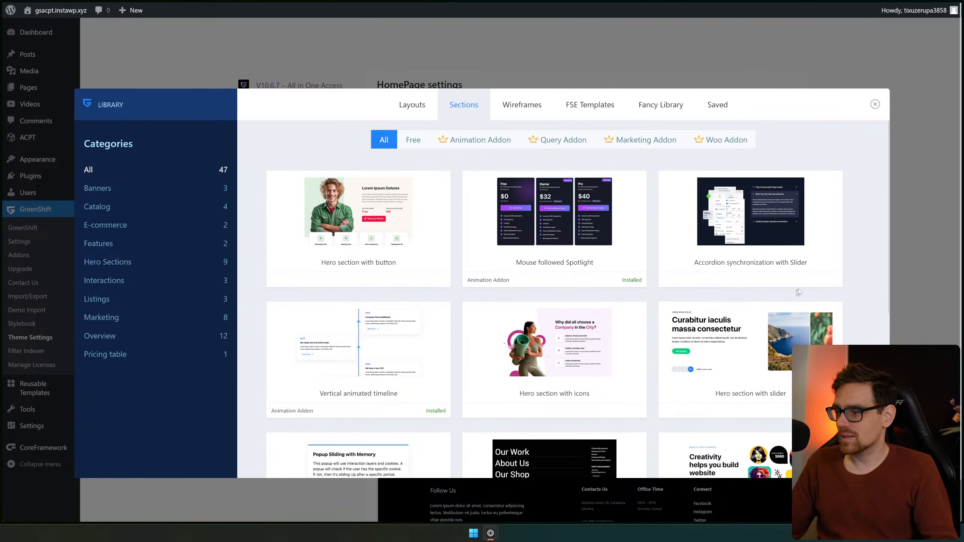
scroll(802, 292, "down", 6)
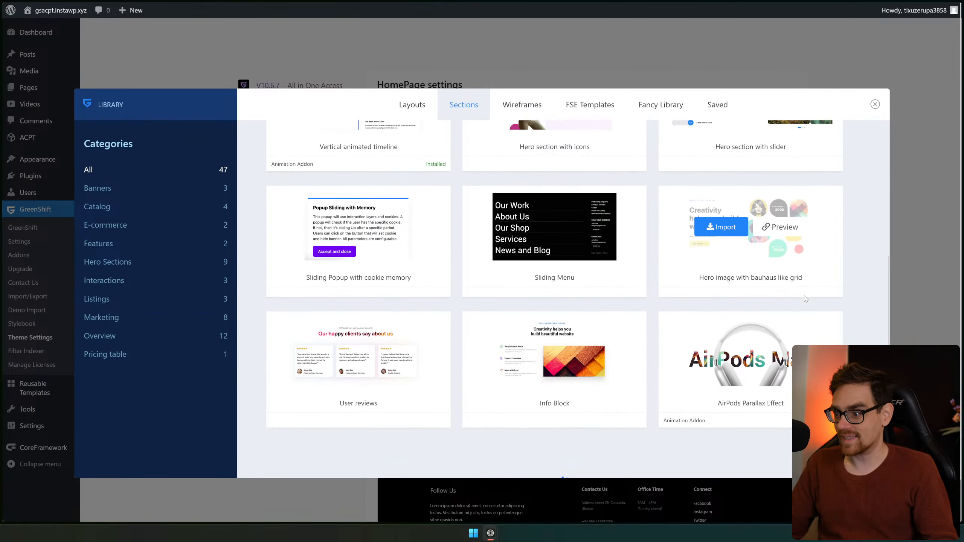
scroll(842, 326, "down", 10)
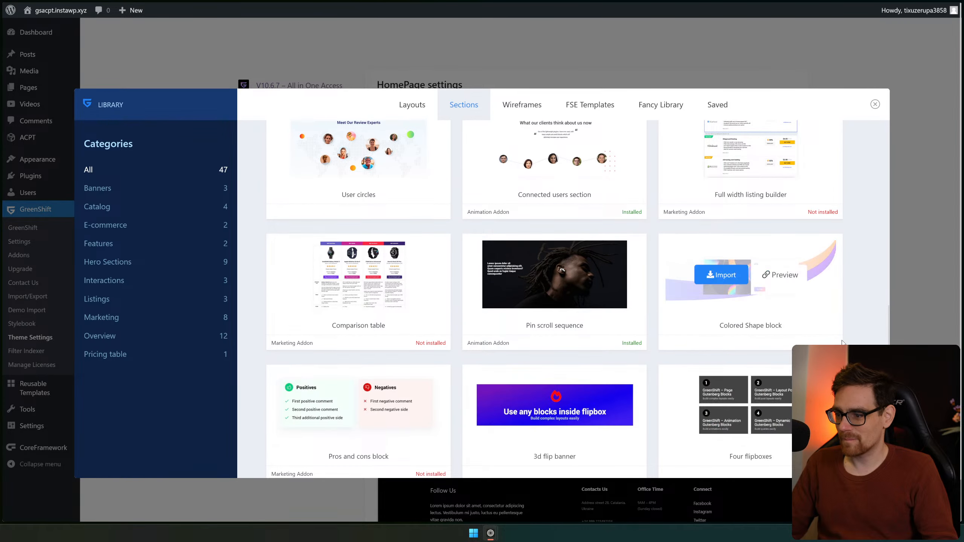
scroll(750, 160, "down", 10)
scroll(739, 281, "down", 3)
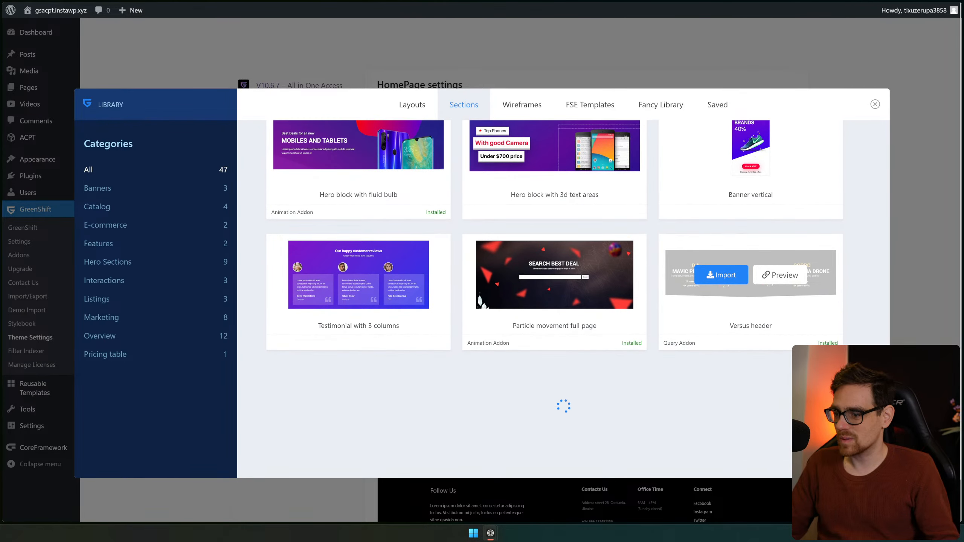
scroll(740, 331, "down", 10)
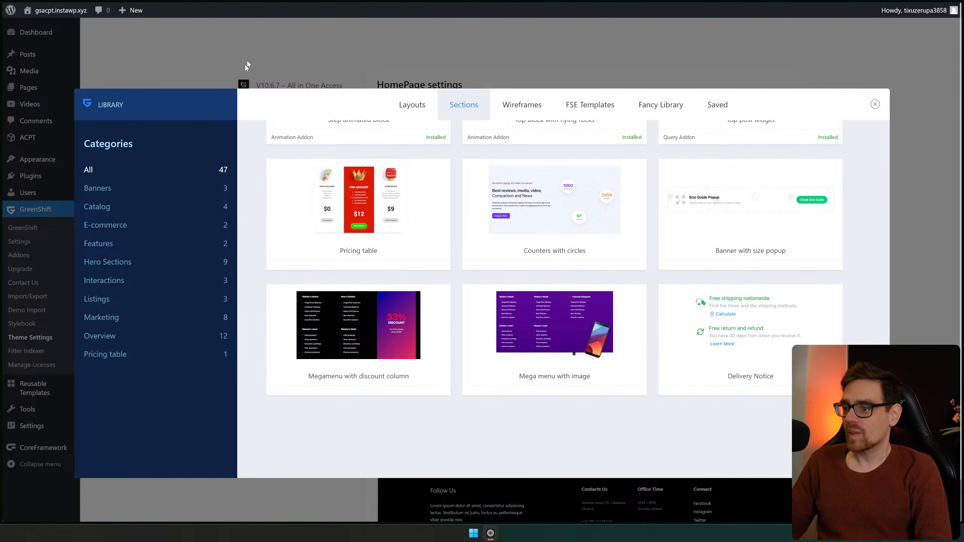
scroll(583, 250, "down", 2)
scroll(657, 319, "up", 15)
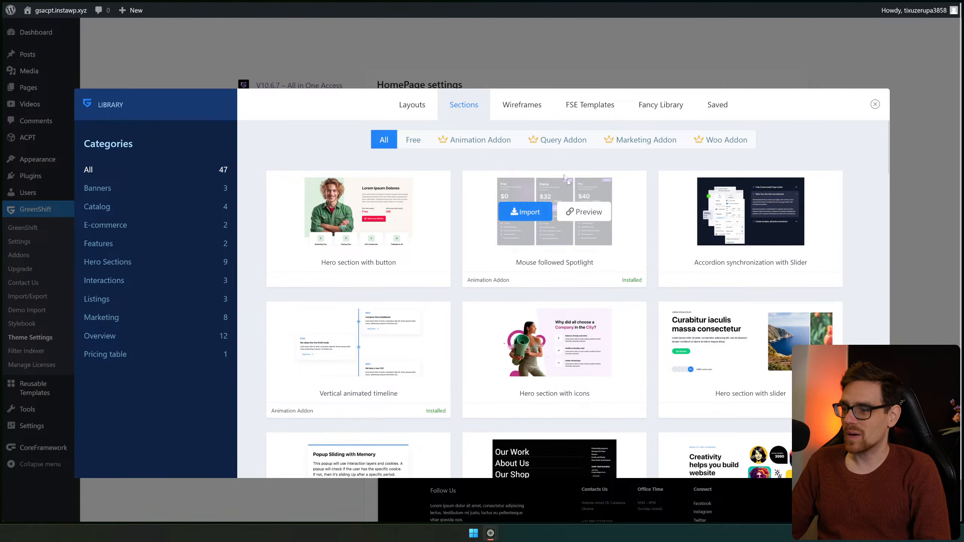
Browse the Wireframes in the template library, from hero sections to feature grids and table comparisons
left_click(532, 104)
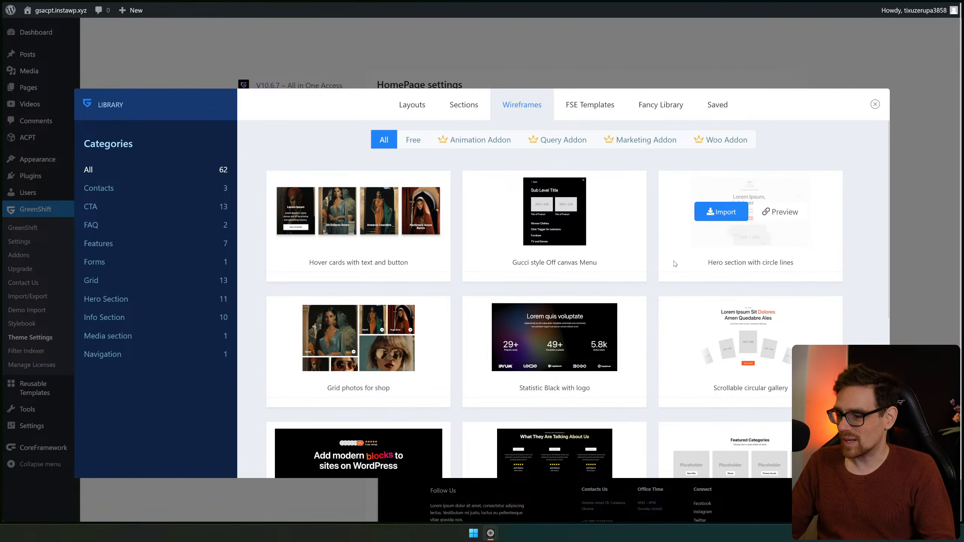
scroll(645, 317, "down", 5)
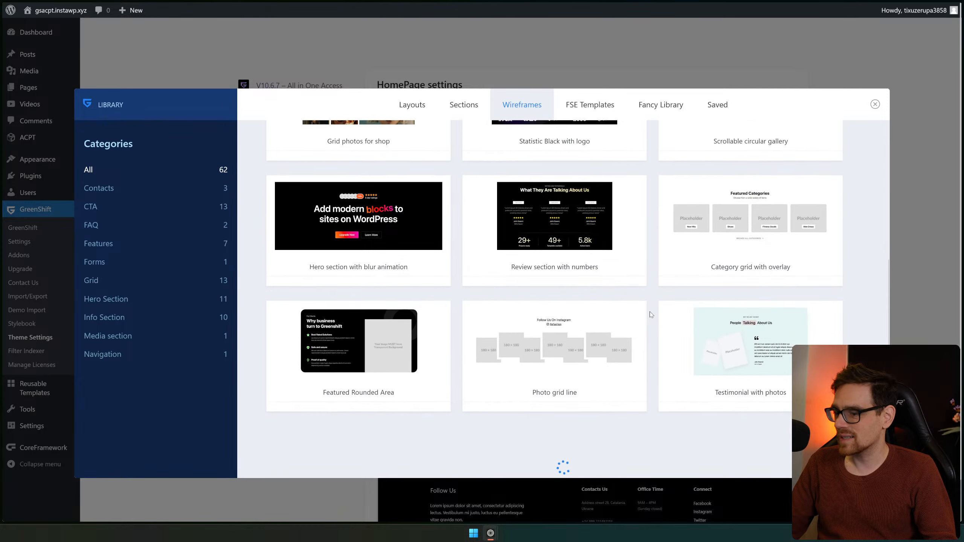
scroll(650, 314, "down", 1)
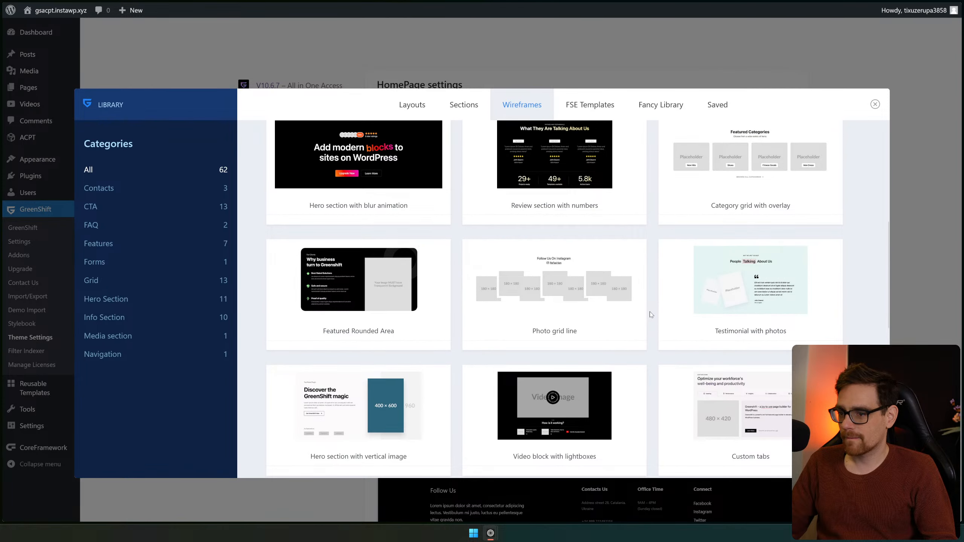
scroll(651, 315, "down", 4)
scroll(651, 314, "up", 4)
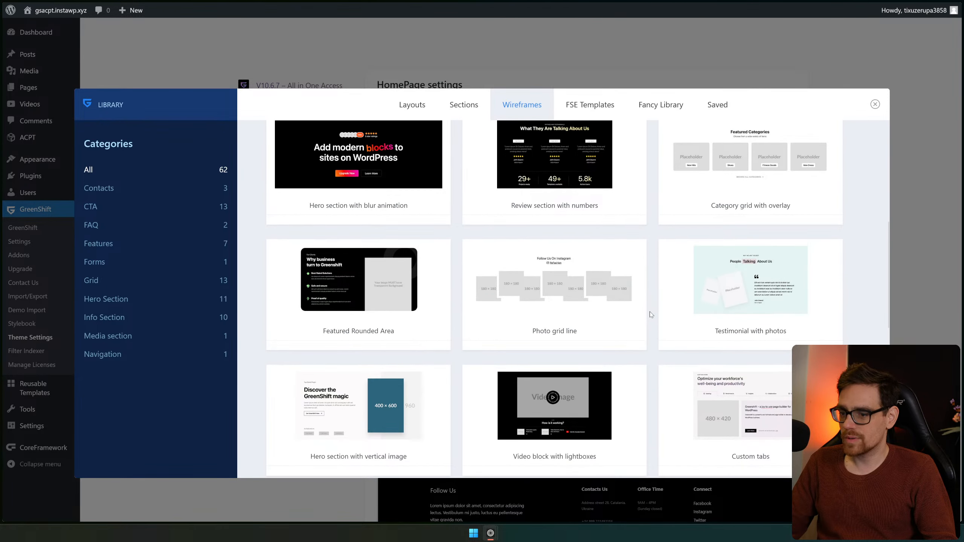
scroll(651, 315, "down", 3)
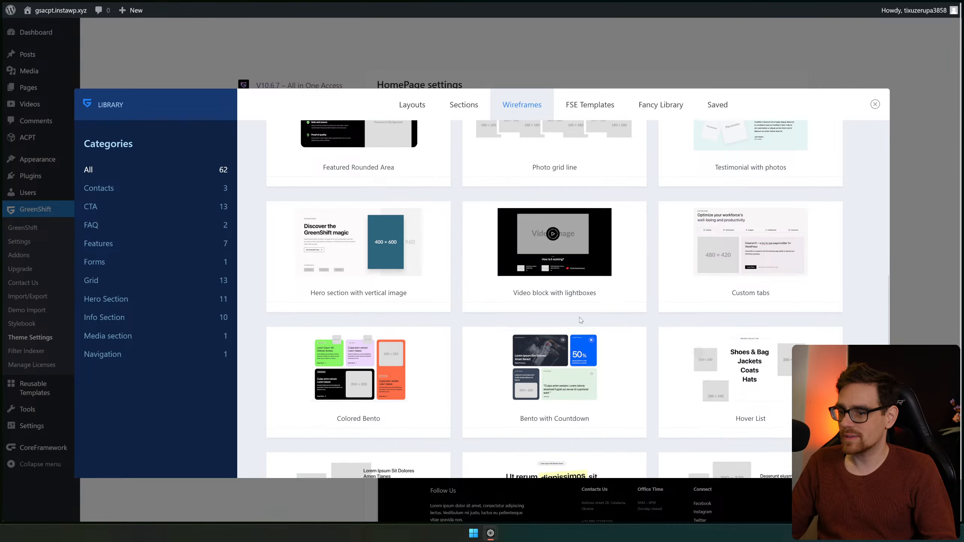
scroll(580, 320, "down", 3)
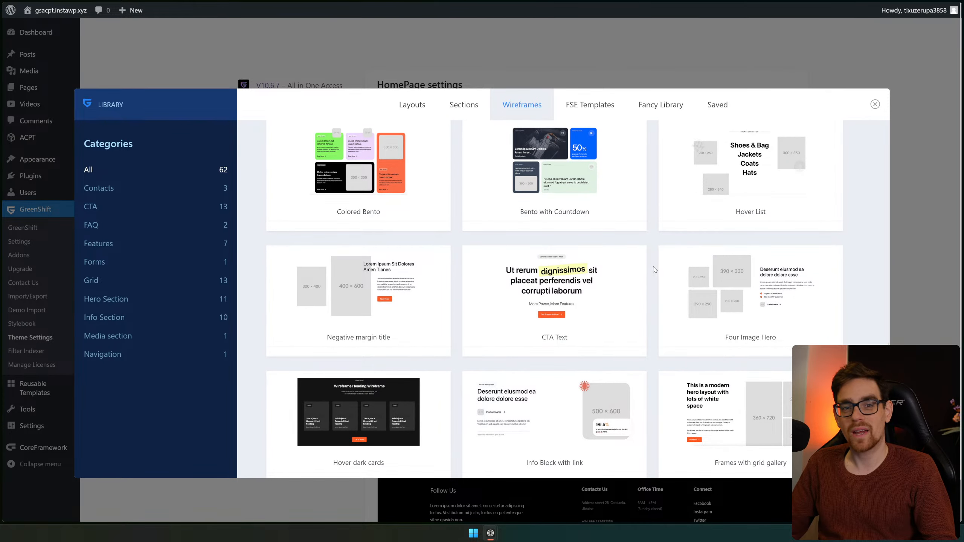
scroll(654, 269, "down", 3)
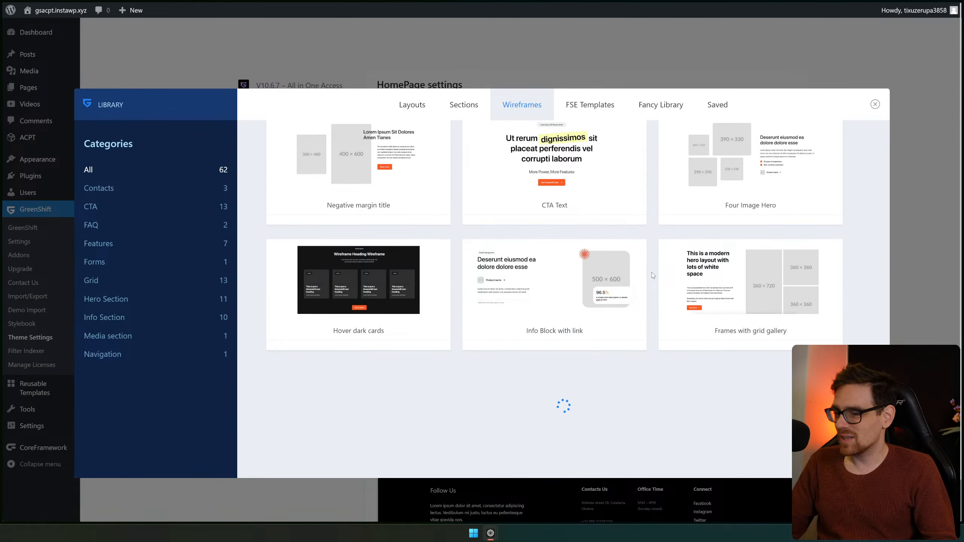
scroll(653, 277, "down", 7)
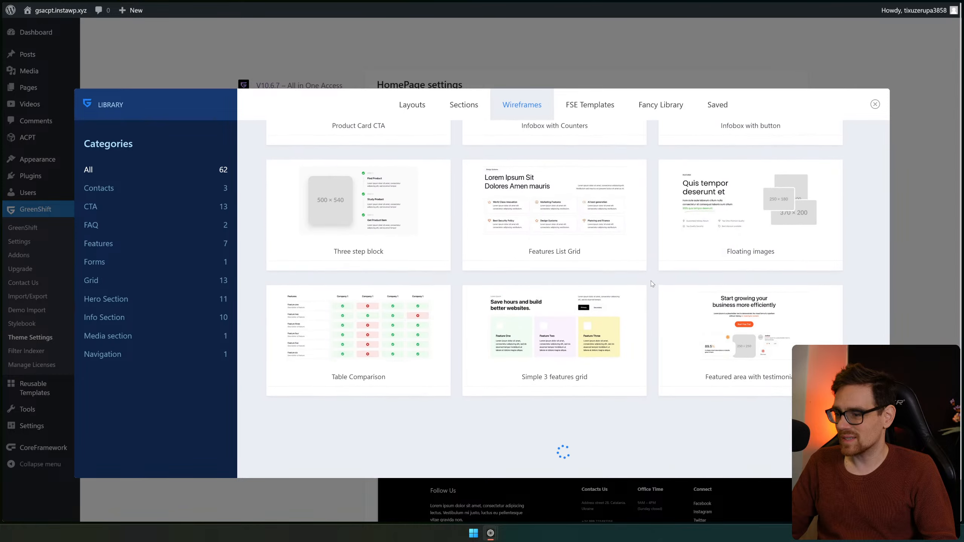
Look through the library's FSE Templates, including footers, post grids and product layouts, and their required addons
left_click(588, 106)
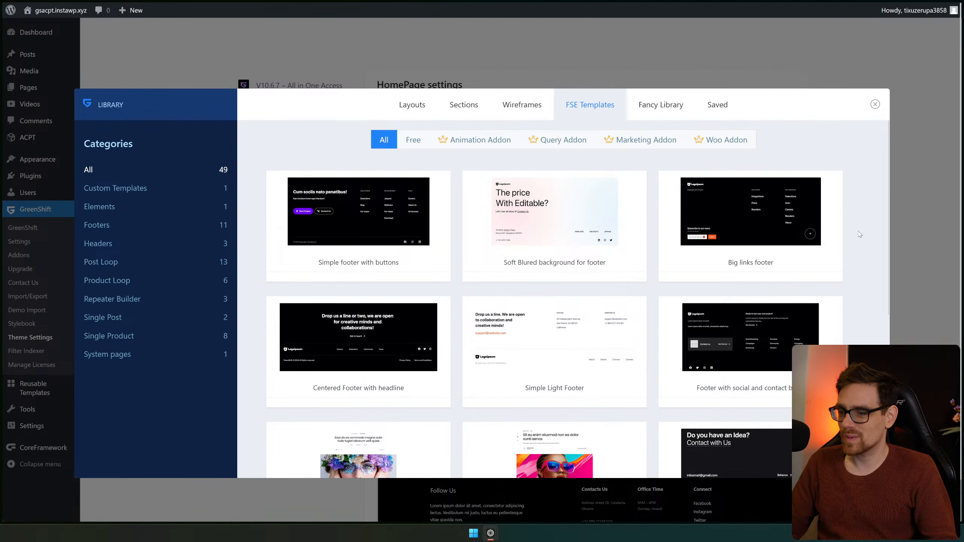
scroll(859, 234, "down", 8)
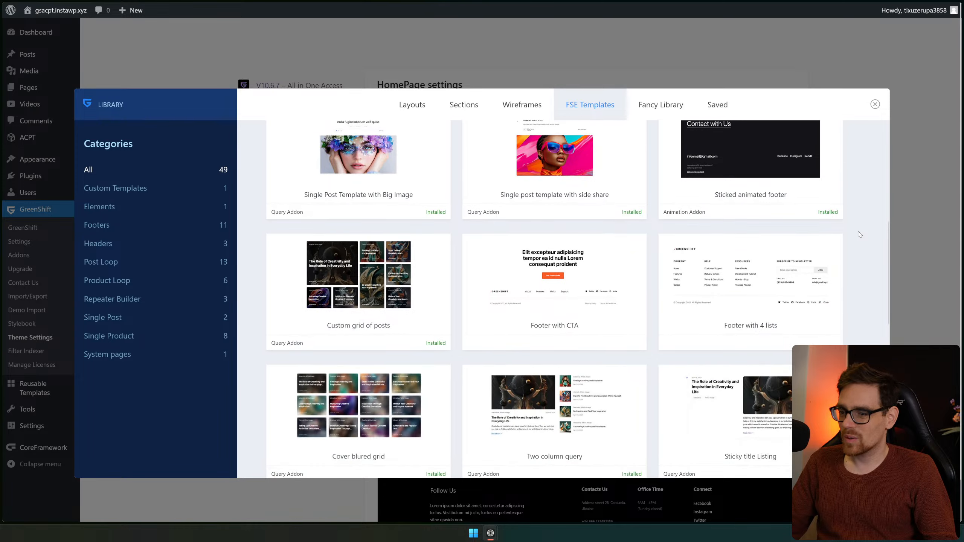
scroll(859, 234, "down", 12)
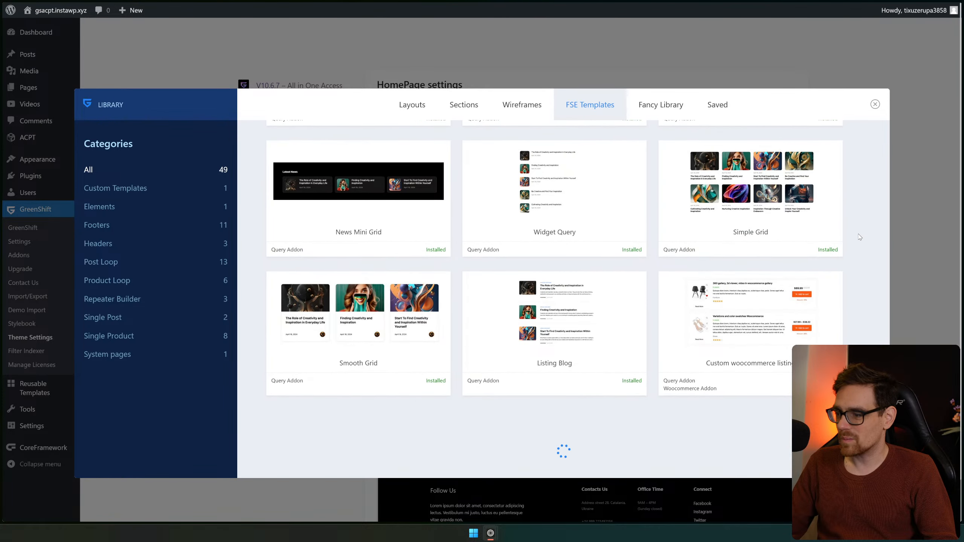
scroll(859, 238, "down", 5)
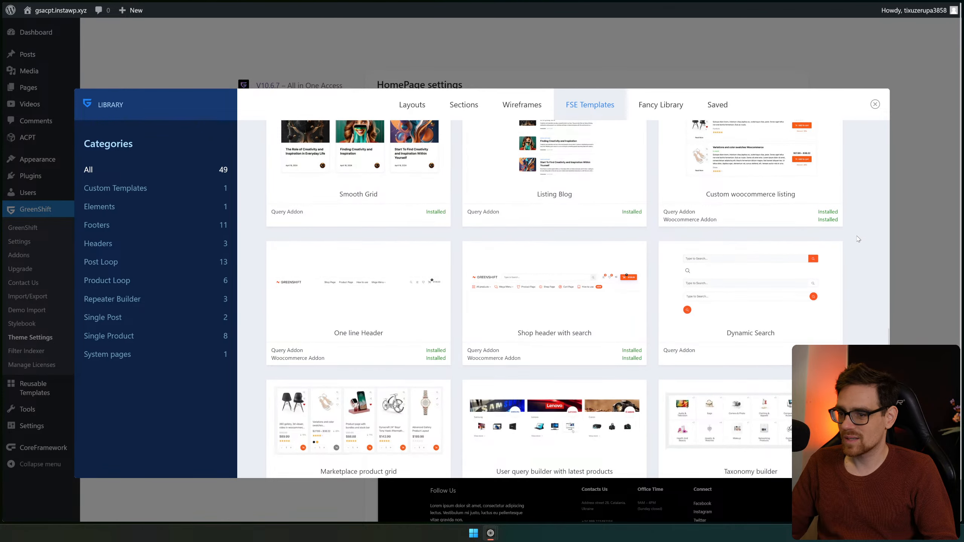
scroll(858, 239, "up", 3)
mouse_move(414, 341)
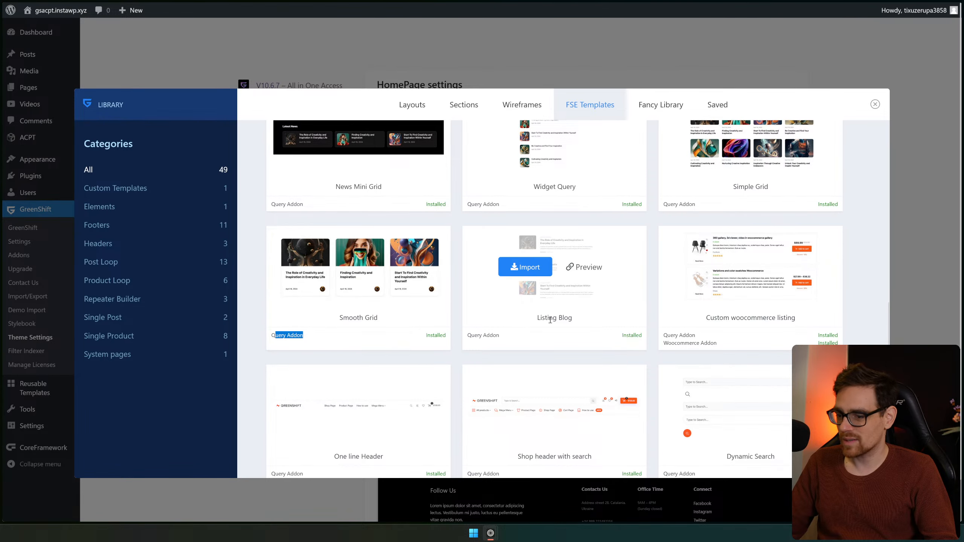
scroll(587, 312, "down", 5)
scroll(588, 312, "down", 3)
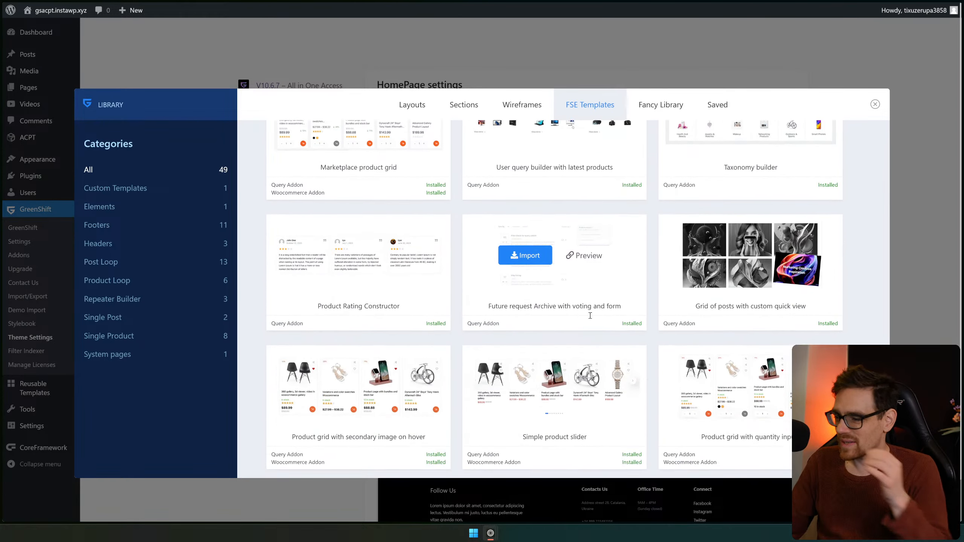
scroll(590, 310, "down", 8)
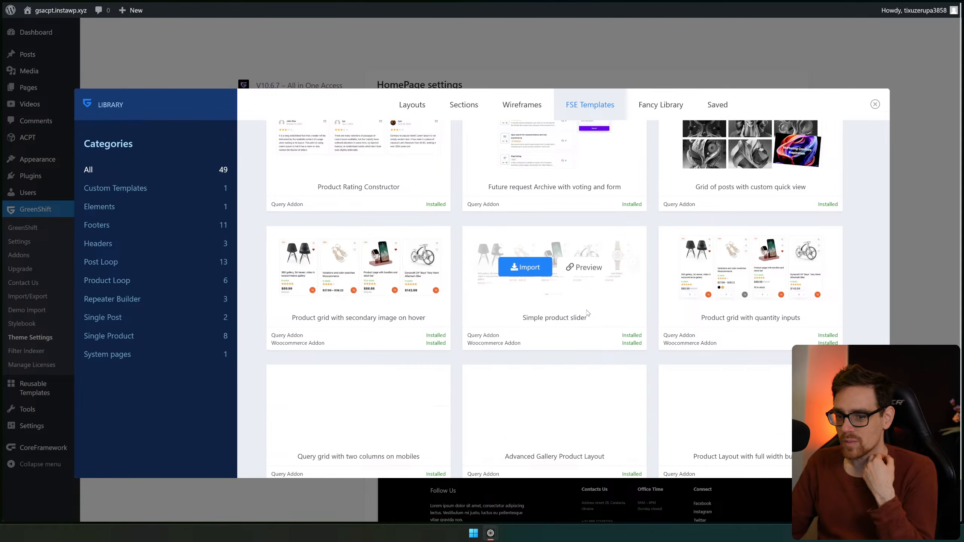
scroll(584, 320, "down", 3)
scroll(609, 284, "up", 10)
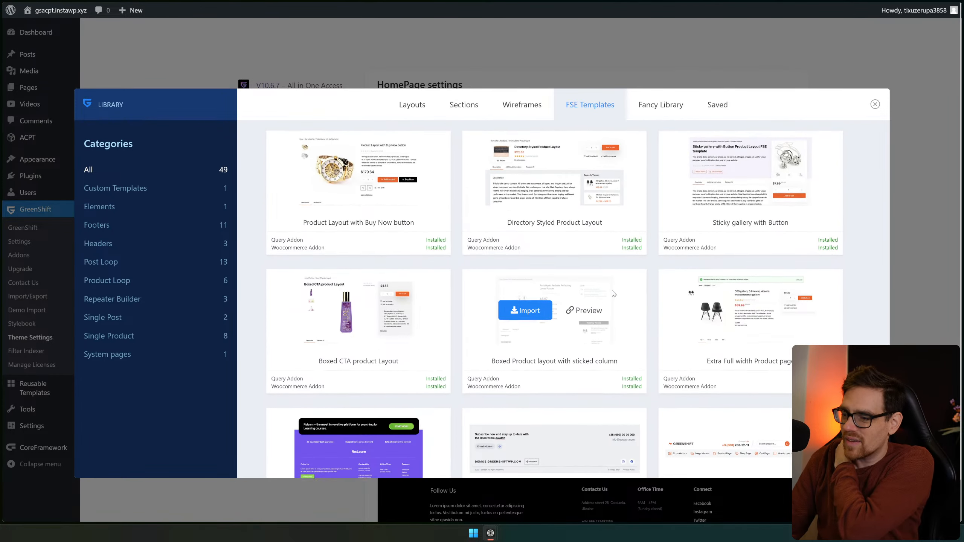
Browse the Fancy Library designs for animated, hover and scroll effects
left_click(675, 110)
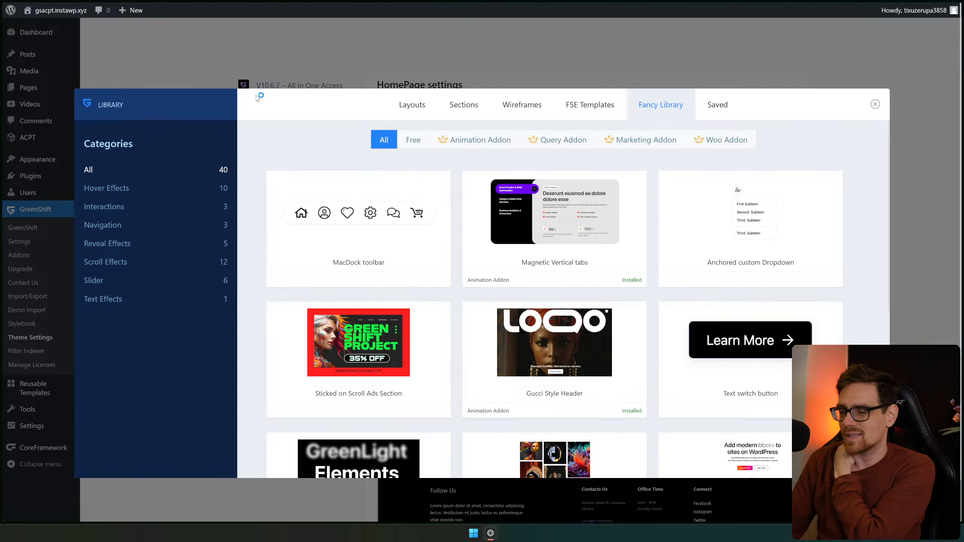
scroll(599, 228, "down", 6)
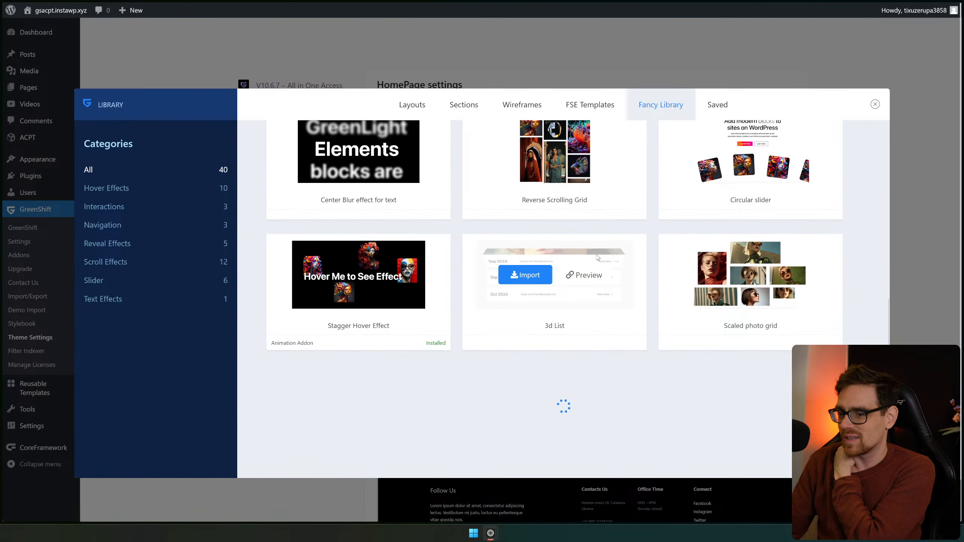
scroll(587, 241, "down", 8)
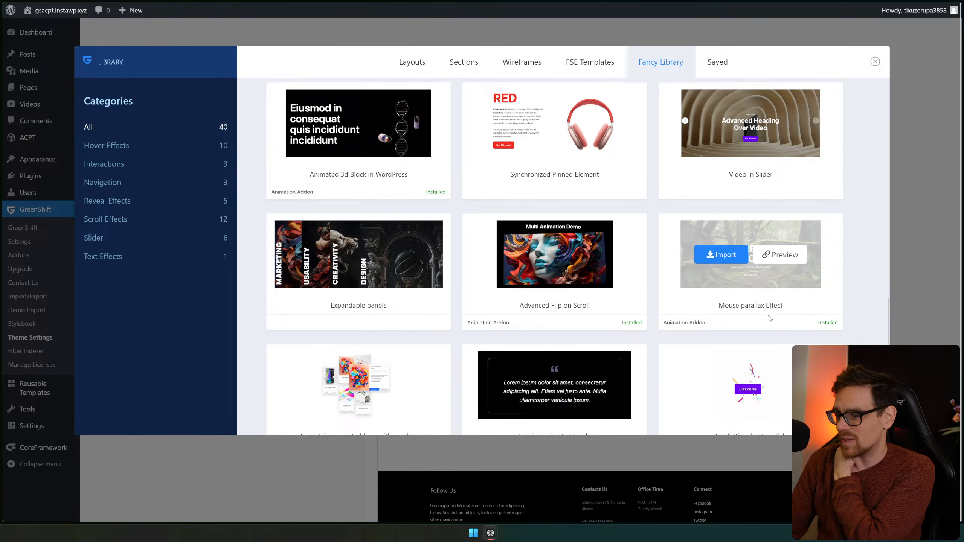
Switch the library to Layouts, try its Free, All and Query Addon filters, and browse the Animation Addon layouts
scroll(554, 380, "up", 14)
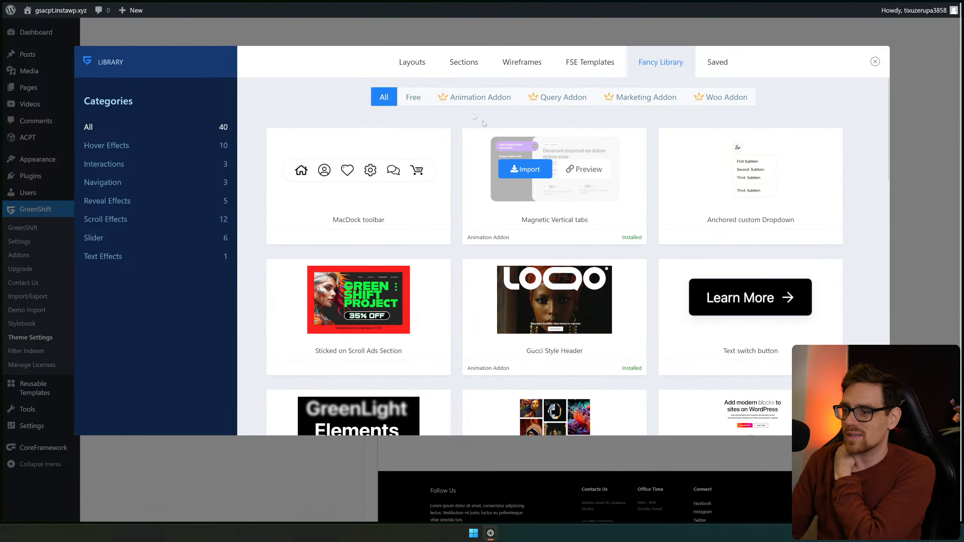
left_click(410, 65)
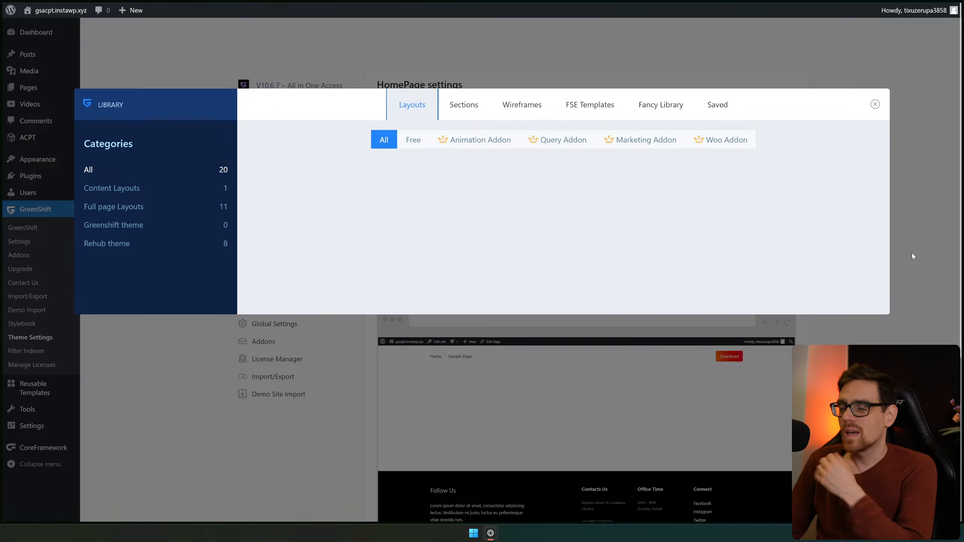
left_click(416, 140)
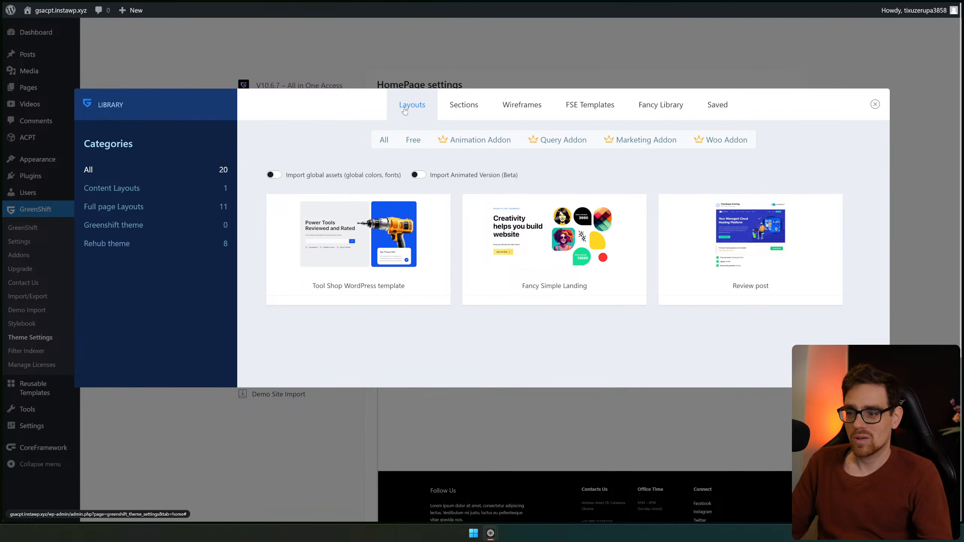
left_click(386, 143)
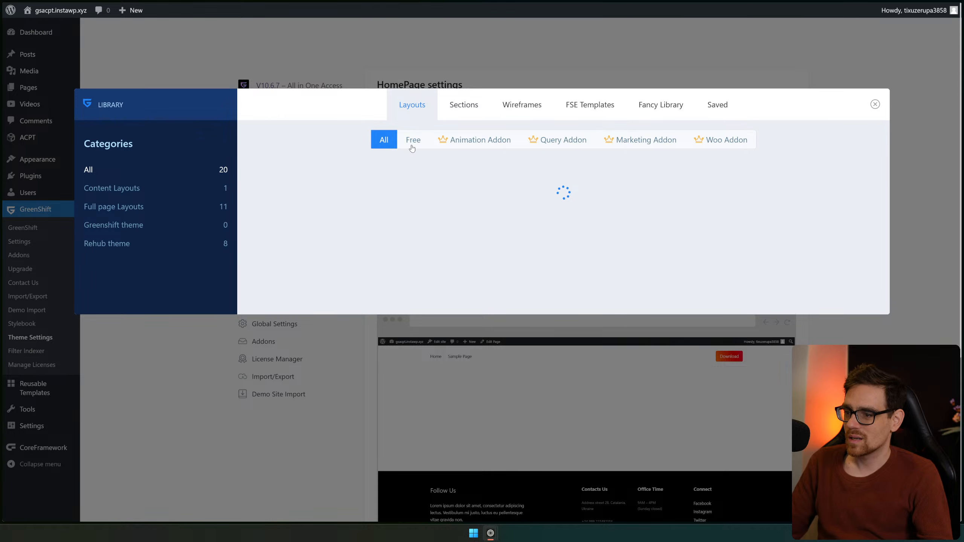
left_click(555, 141)
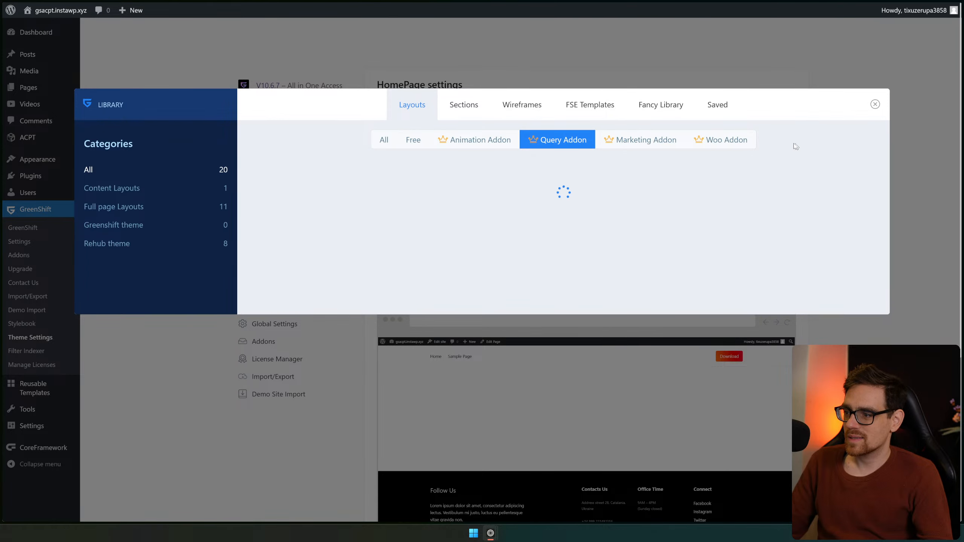
left_click(482, 143)
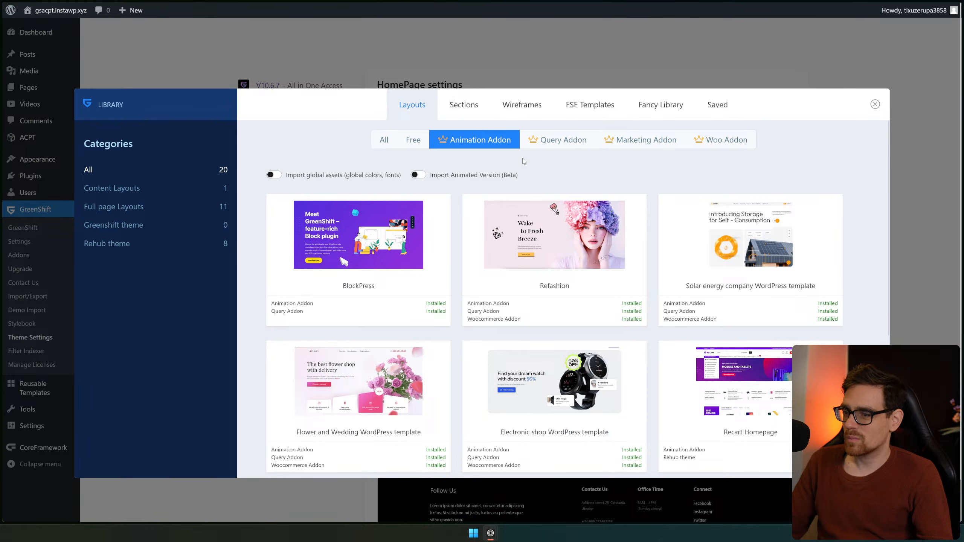
mouse_move(488, 254)
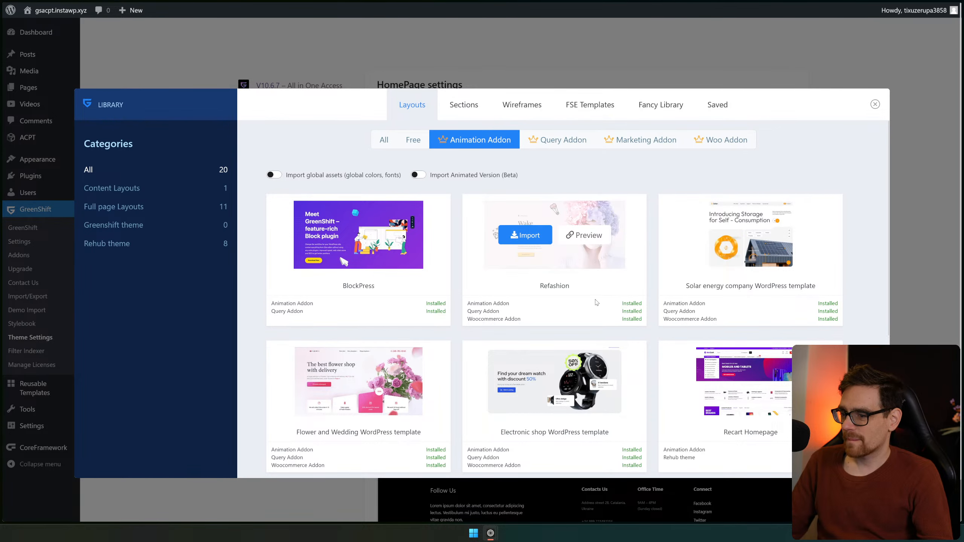
scroll(596, 303, "down", 3)
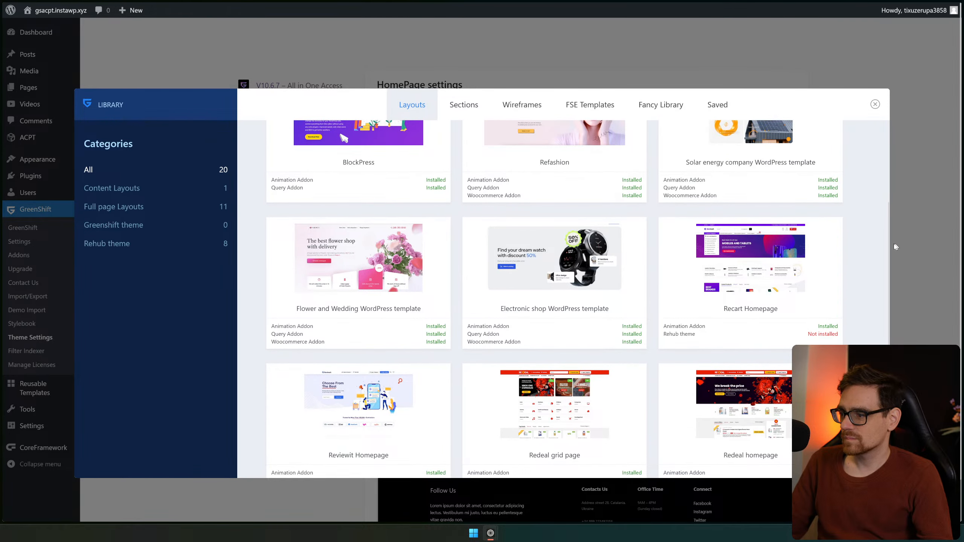
scroll(892, 248, "down", 3)
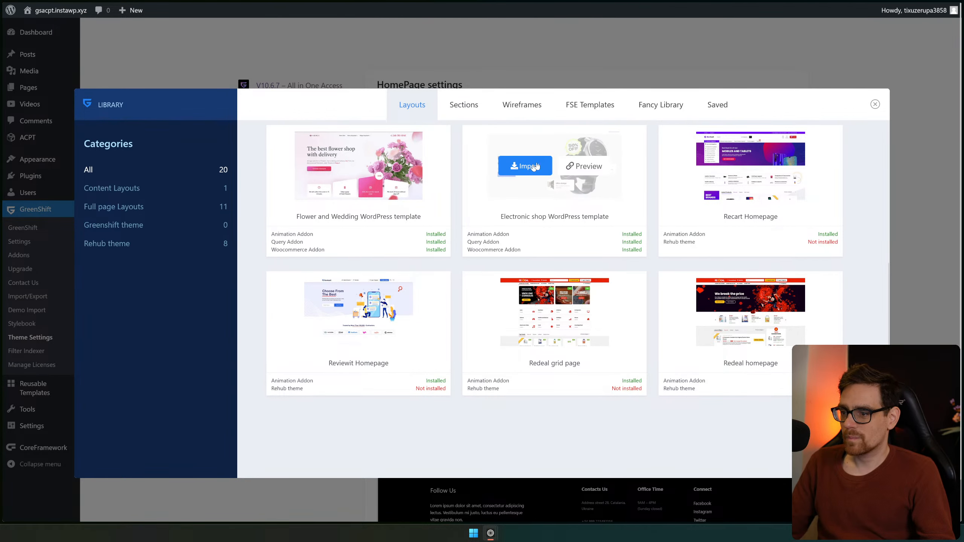
Preview the Electronic shop WordPress template's live demo page and return to the template library
left_click(582, 166)
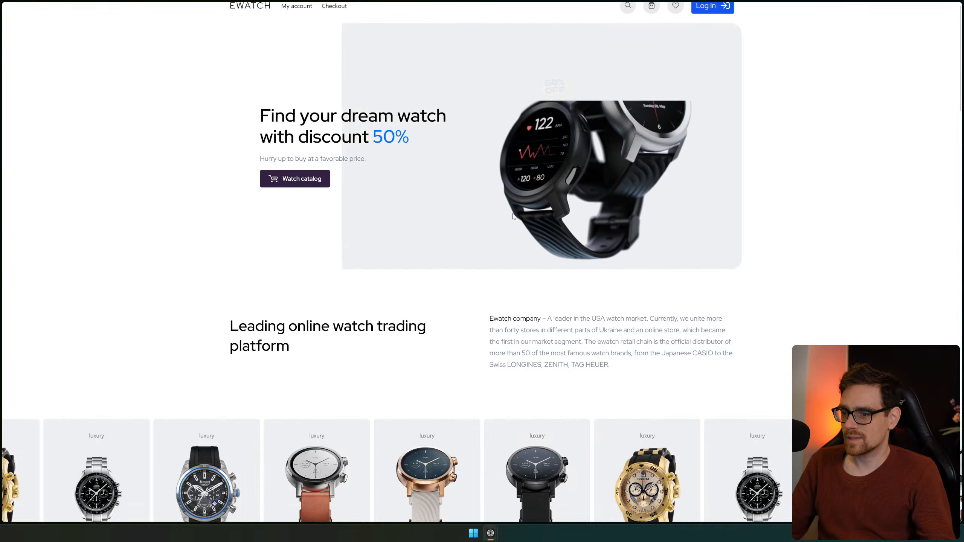
scroll(513, 216, "down", 15)
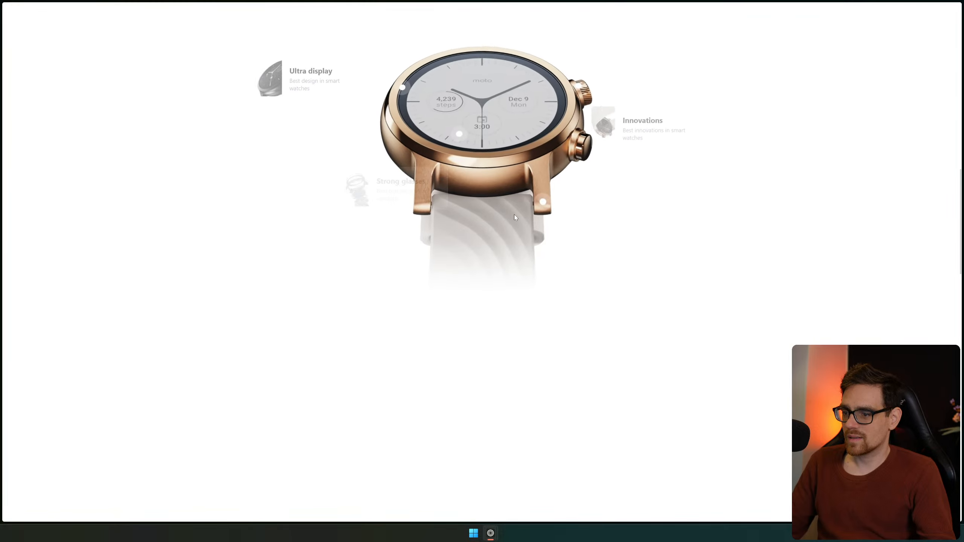
scroll(516, 219, "down", 8)
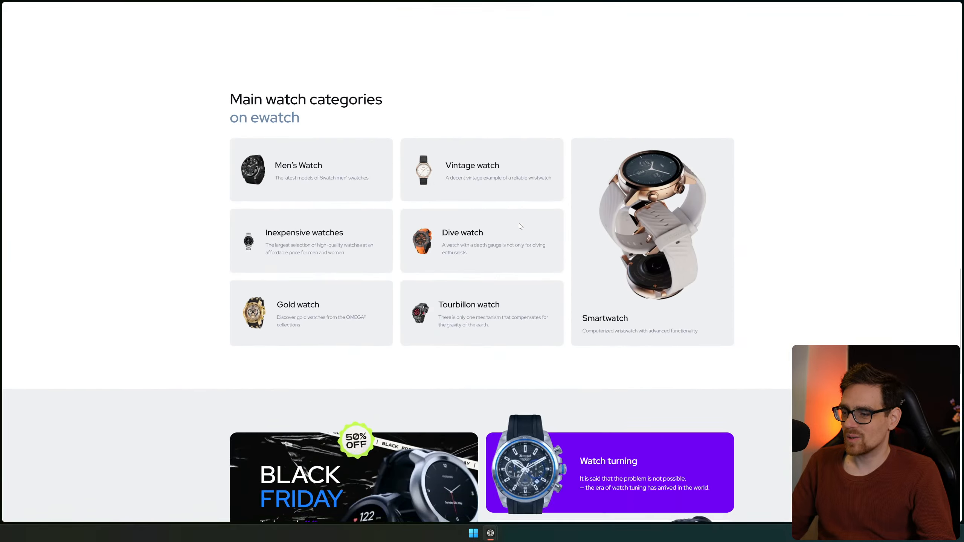
scroll(520, 226, "up", 12)
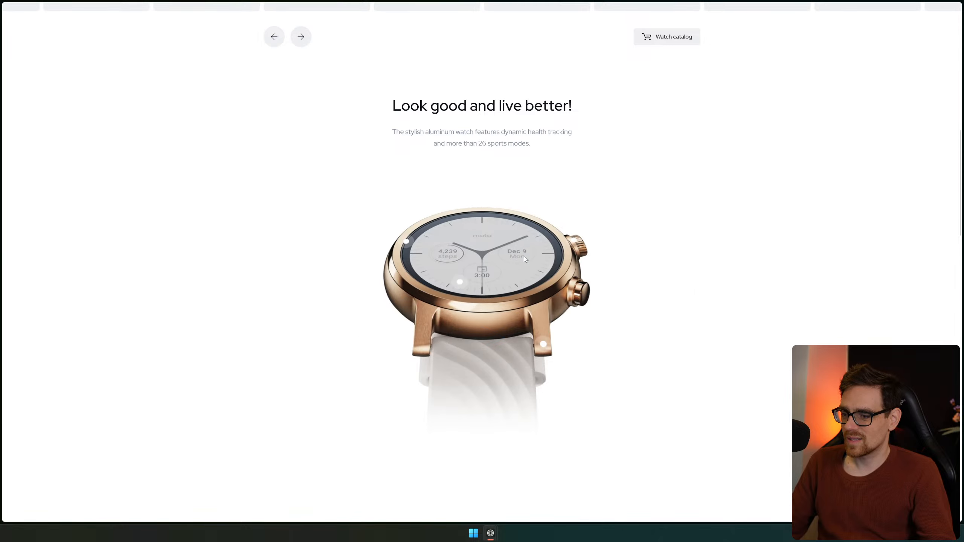
scroll(525, 259, "down", 7)
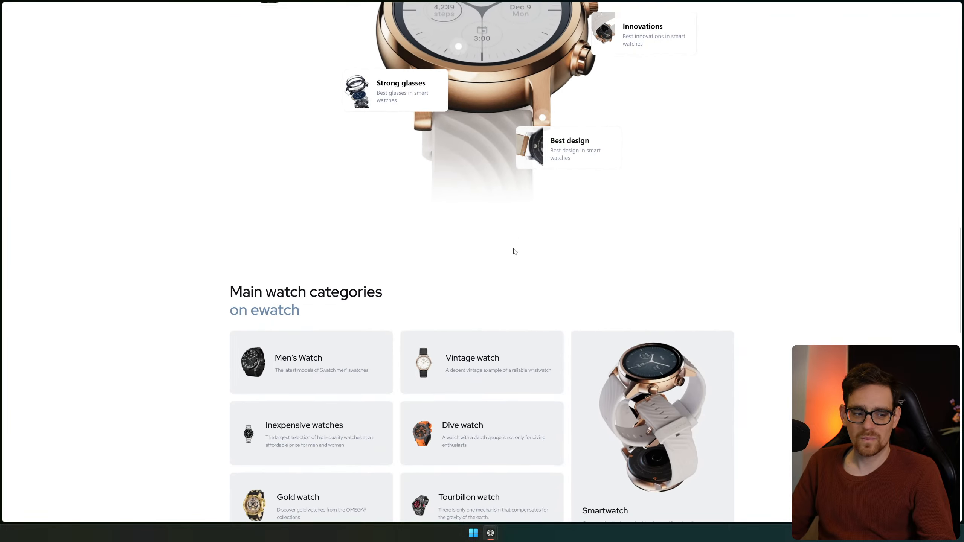
mouse_move(949, 102)
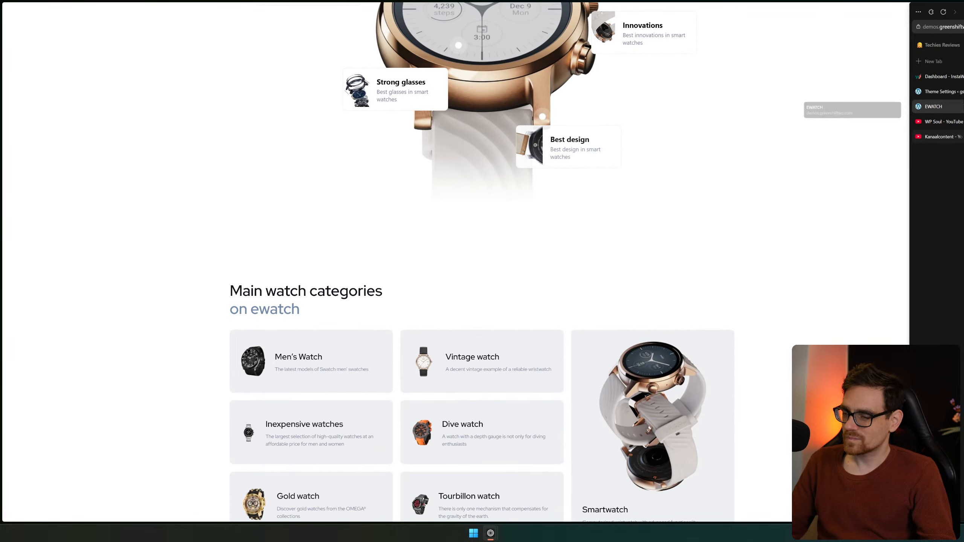
left_click(926, 92)
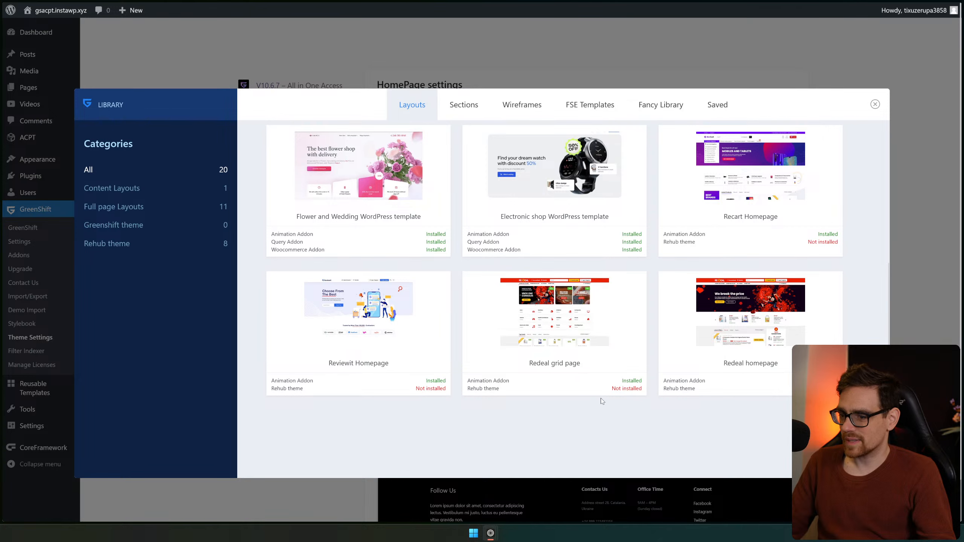
Import the Electronic shop WordPress template into the custom Home page and save the homepage settings, continuing to the header pattern
scroll(608, 387, "up", 2)
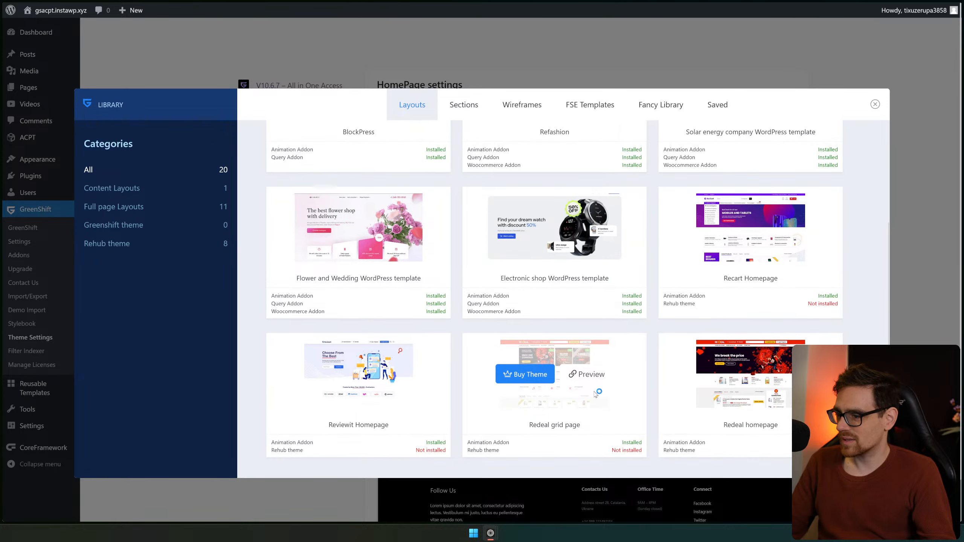
scroll(743, 365, "up", 5)
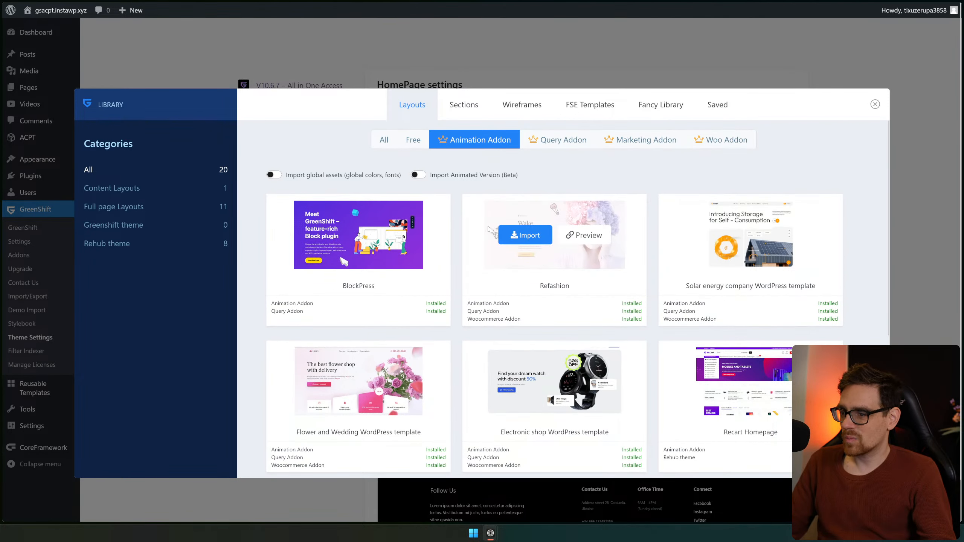
scroll(681, 291, "down", 2)
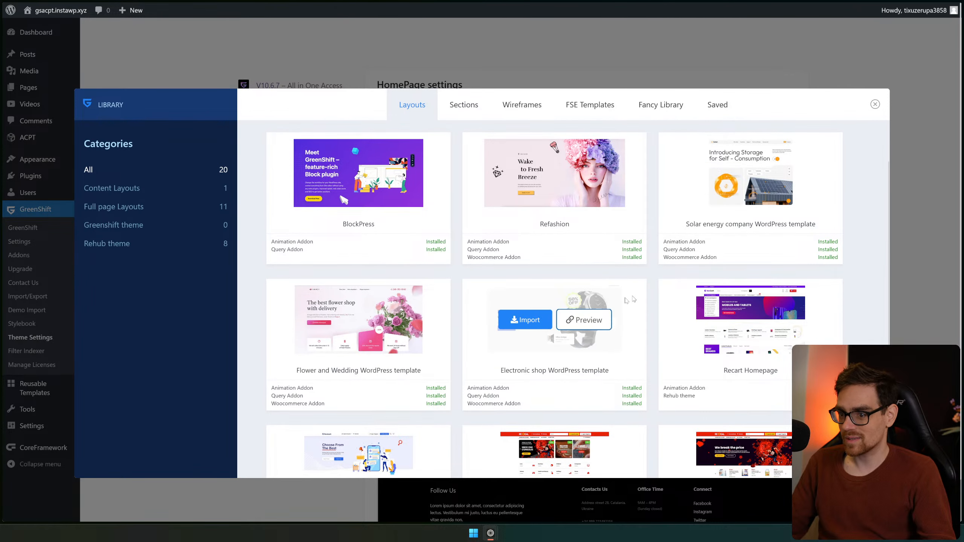
left_click_drag(343, 223, 376, 230)
left_click(381, 253)
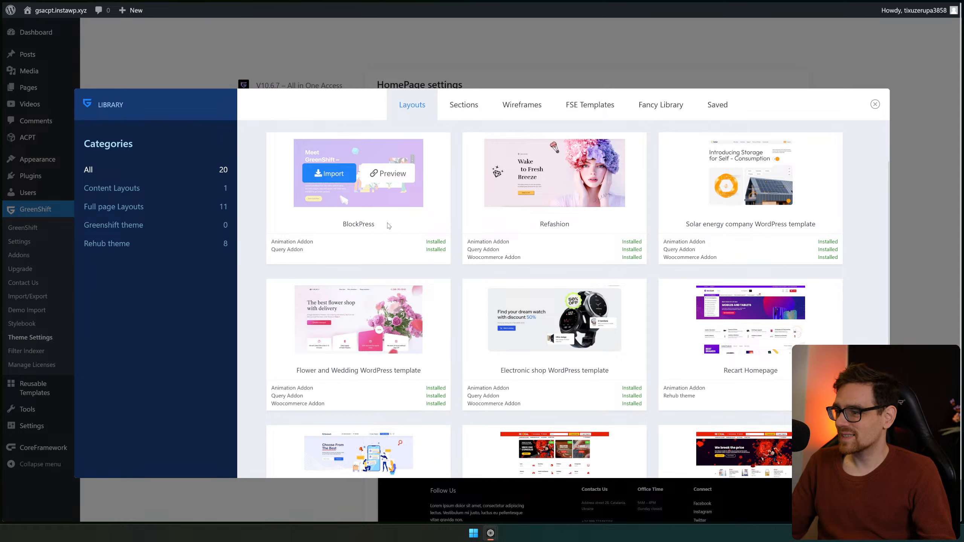
mouse_move(584, 319)
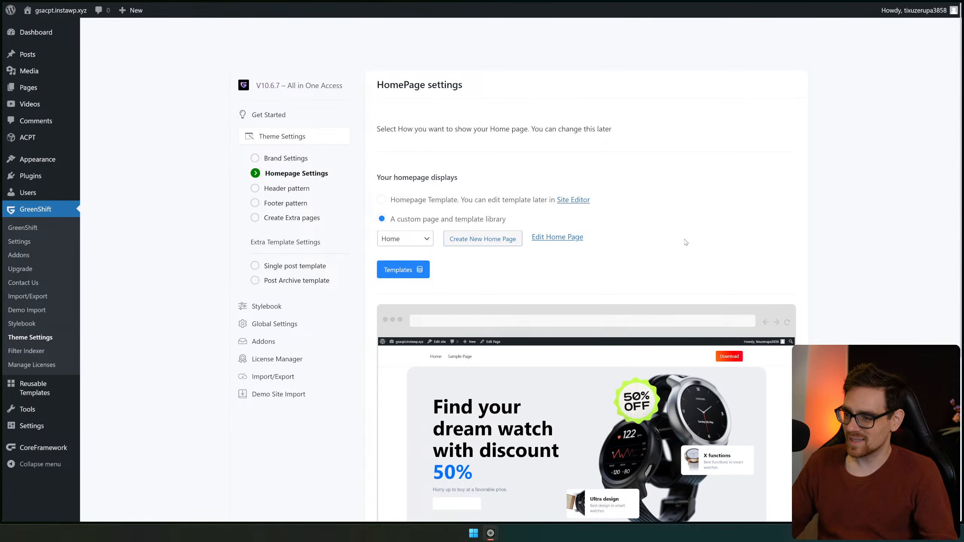
scroll(686, 242, "down", 8)
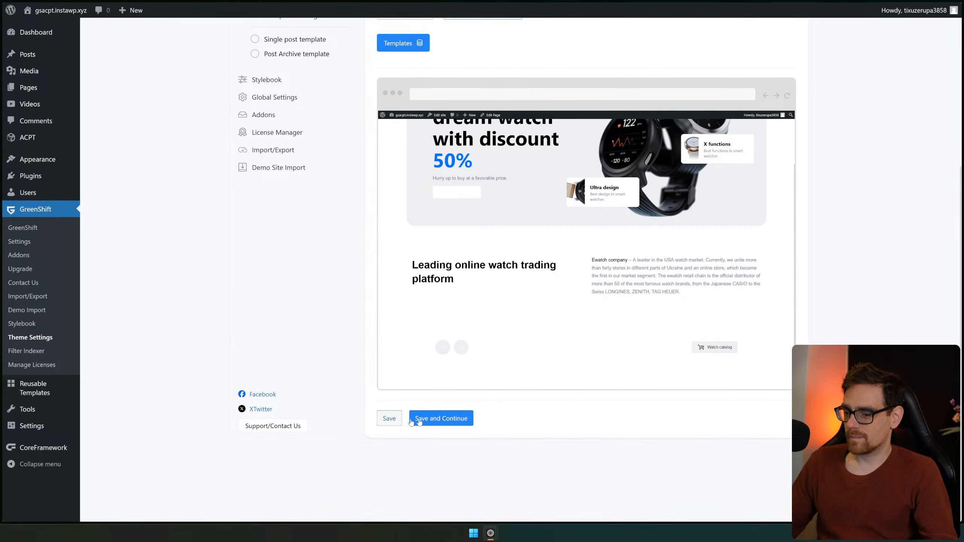
left_click(417, 420)
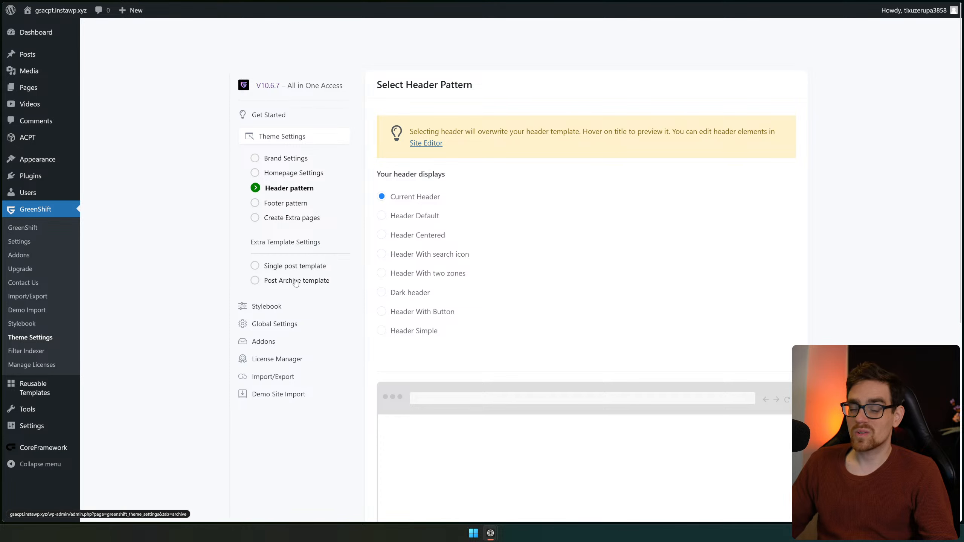
Select Header Default as the site's header pattern and review it in the page preview
mouse_move(580, 231)
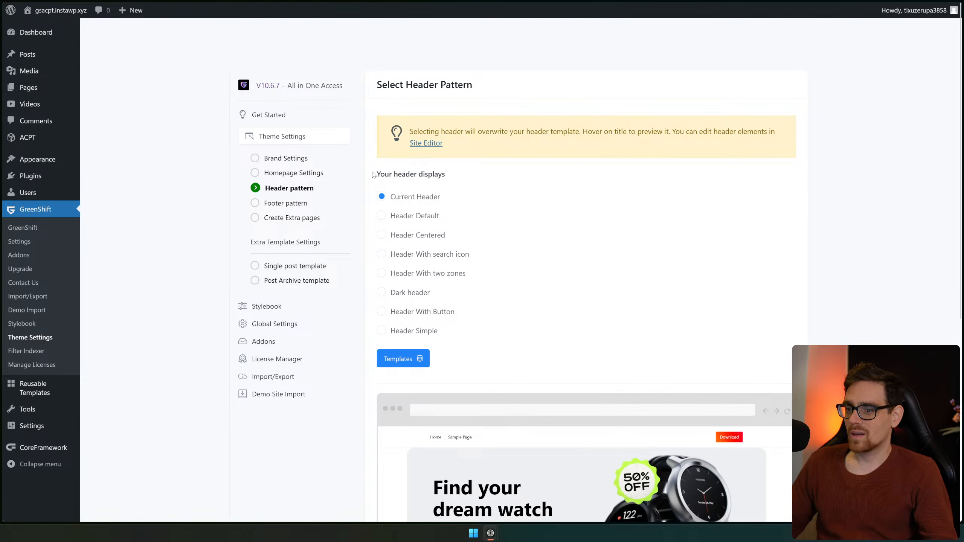
left_click_drag(373, 175, 435, 183)
left_click(525, 163)
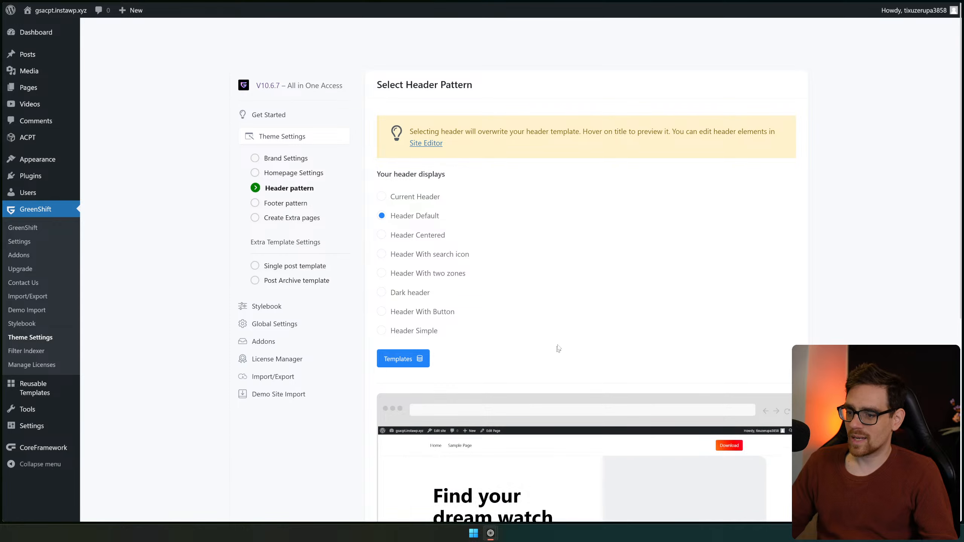
scroll(555, 349, "down", 6)
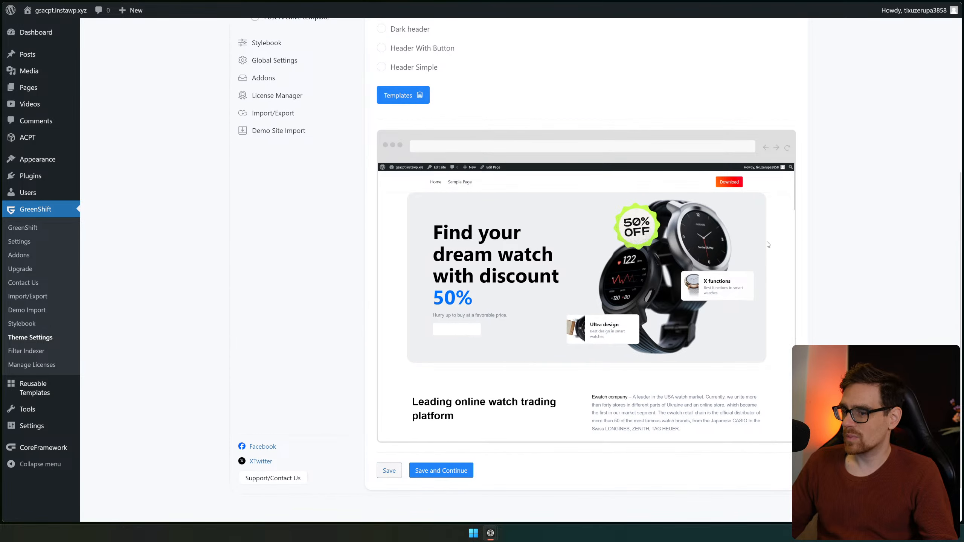
scroll(572, 226, "up", 4)
Look over the library's header templates without importing one, and save the header pattern to continue to the footer
left_click(394, 254)
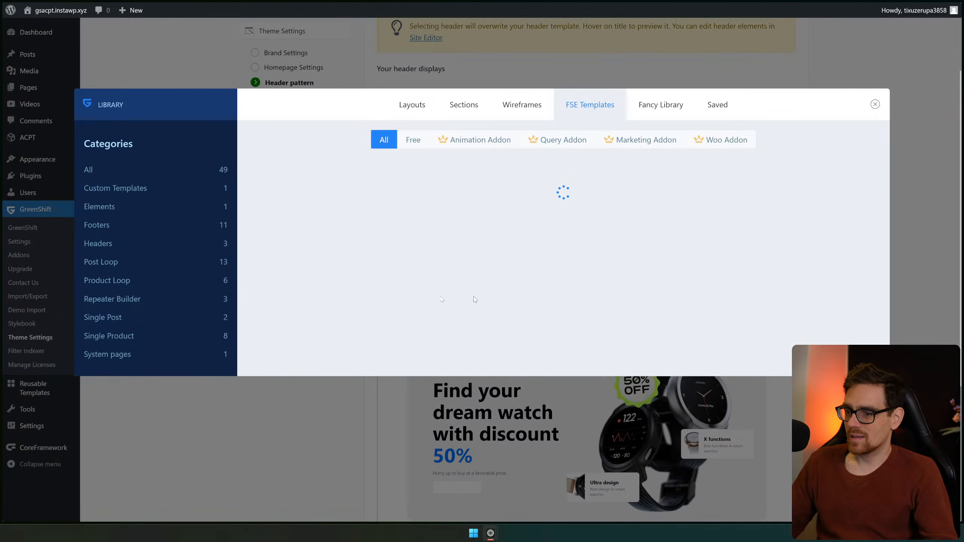
mouse_move(371, 176)
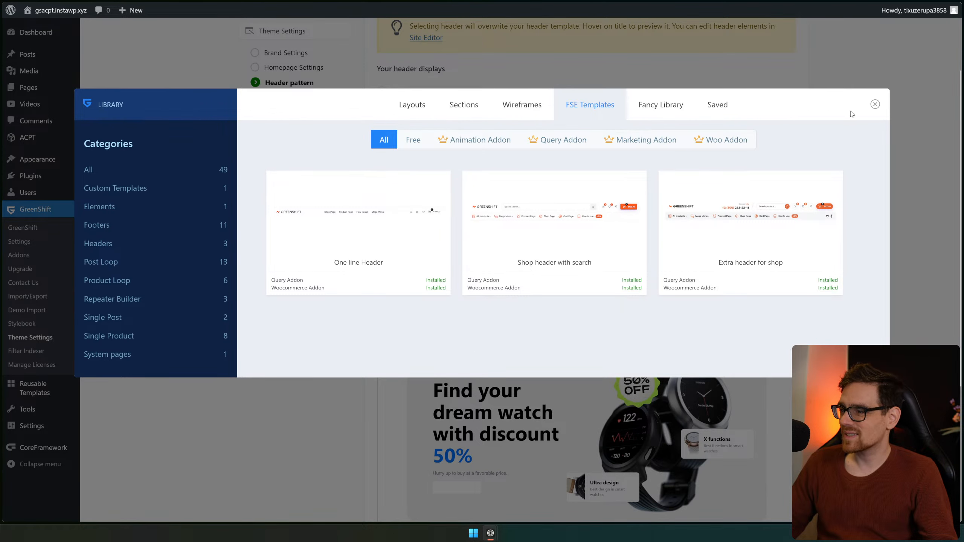
left_click(895, 100)
scroll(671, 346, "down", 5)
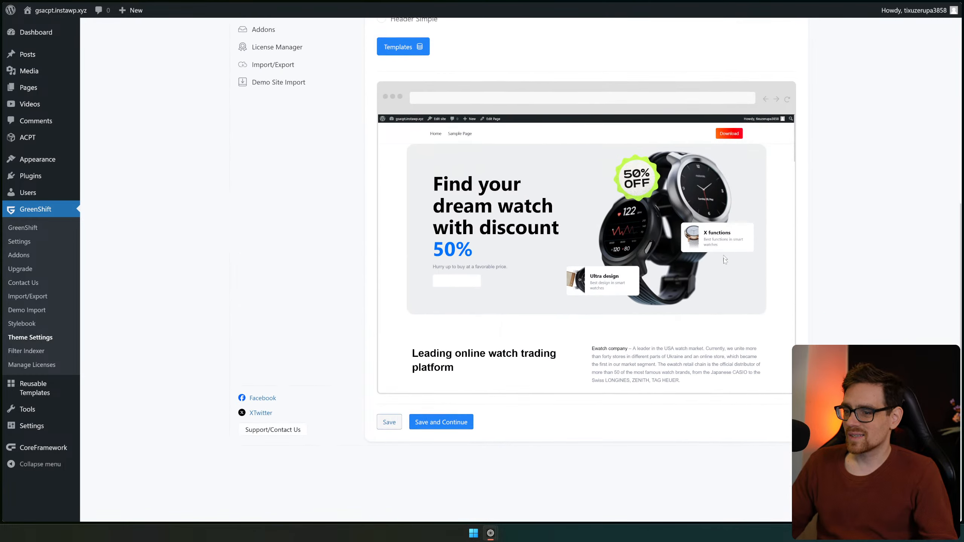
left_click(444, 422)
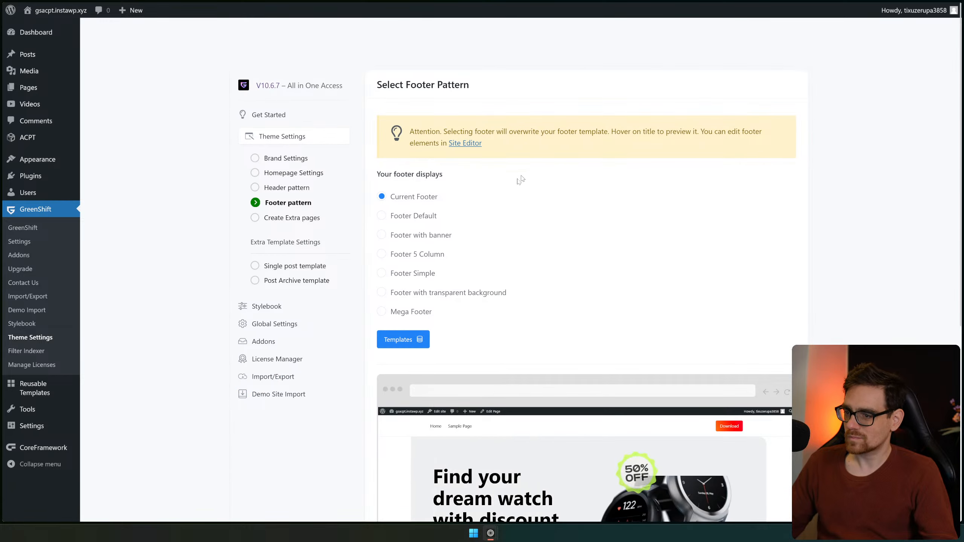
Import the Soft Blured background for footer template from the template library as the site's footer
scroll(576, 194, "down", 4)
scroll(482, 94, "up", 3)
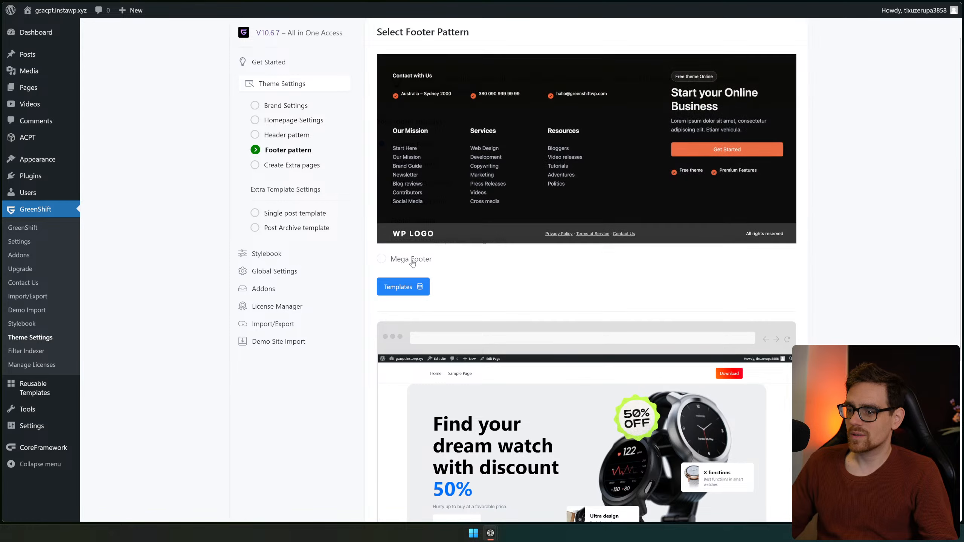
left_click(403, 287)
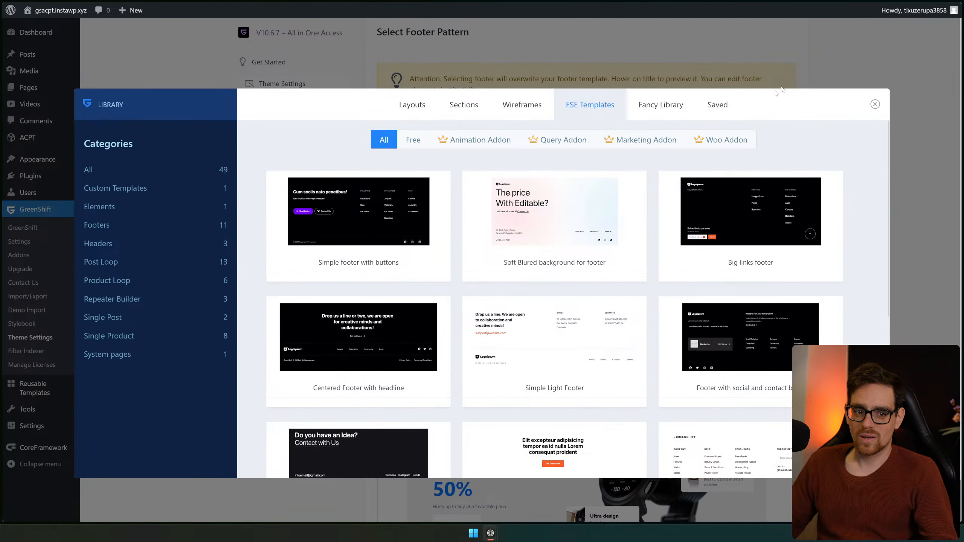
mouse_move(529, 225)
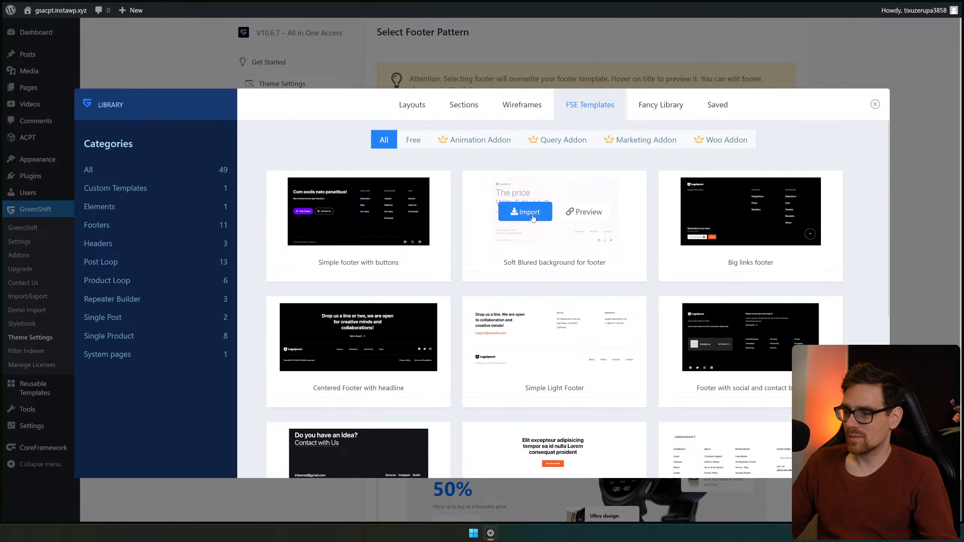
left_click(525, 337)
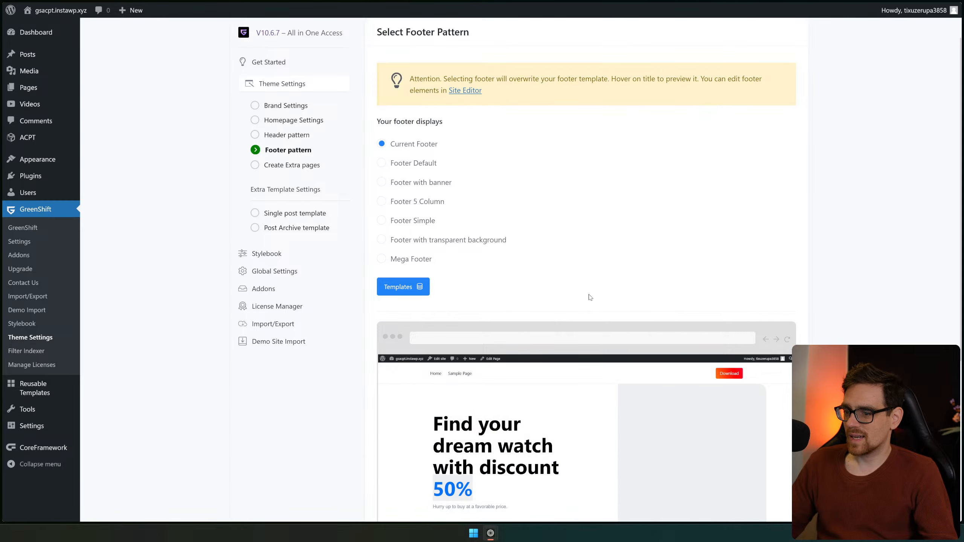
Review the imported footer in the page preview and save the footer pattern, continuing to the extra pages
scroll(664, 276, "down", 5)
scroll(663, 276, "down", 10)
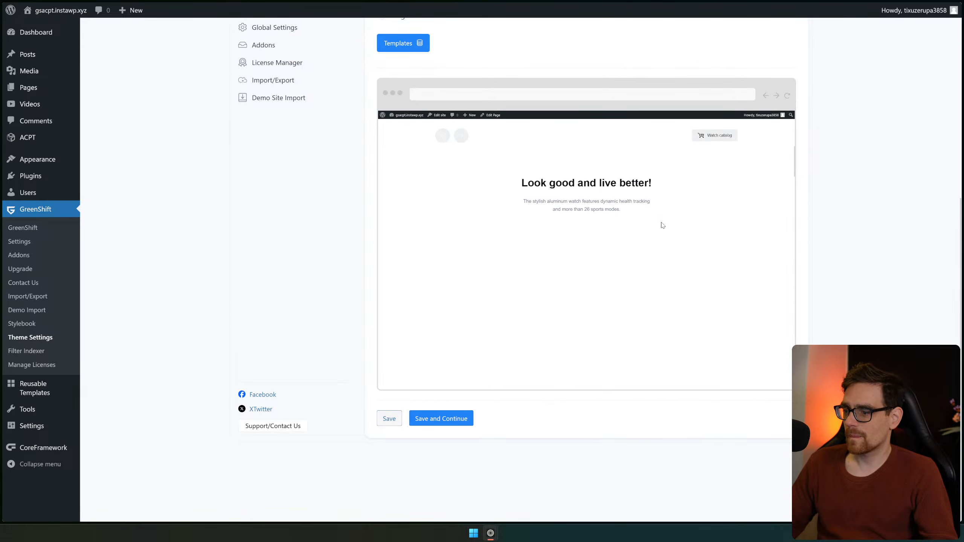
scroll(663, 226, "down", 10)
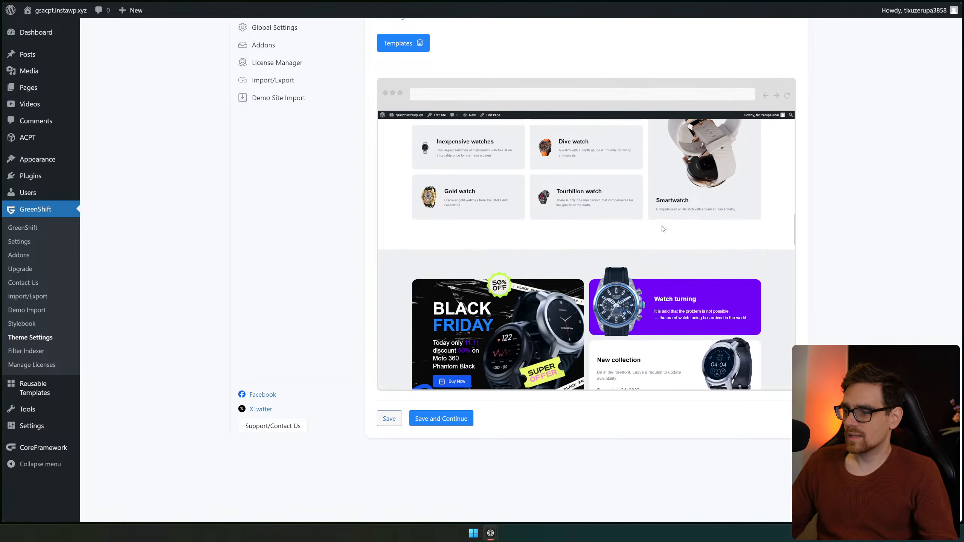
scroll(663, 228, "down", 3)
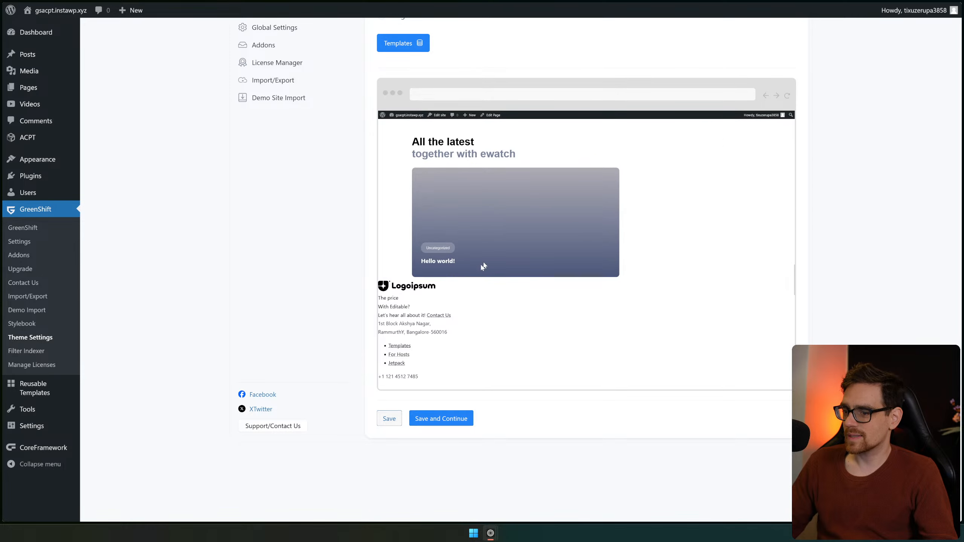
scroll(446, 290, "down", 8)
scroll(444, 284, "down", 6)
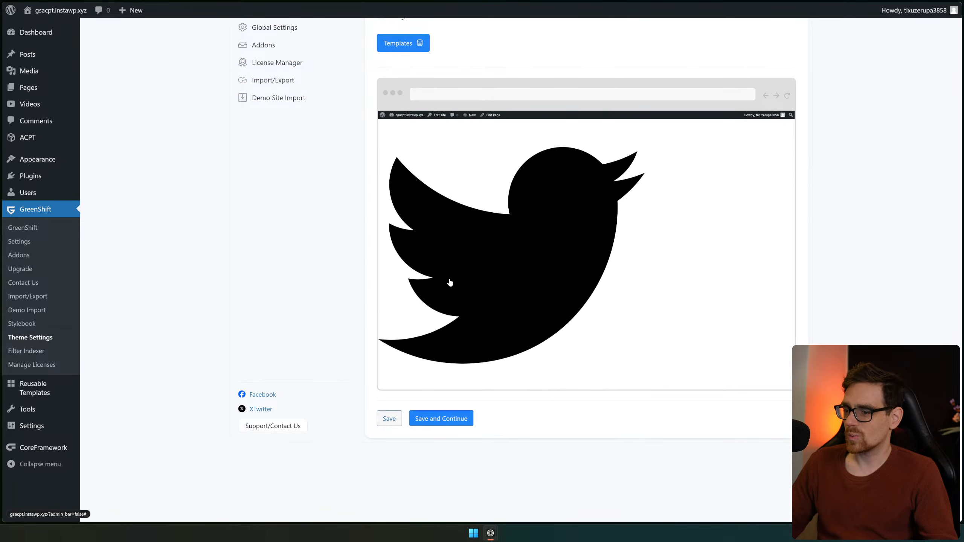
left_click(435, 421)
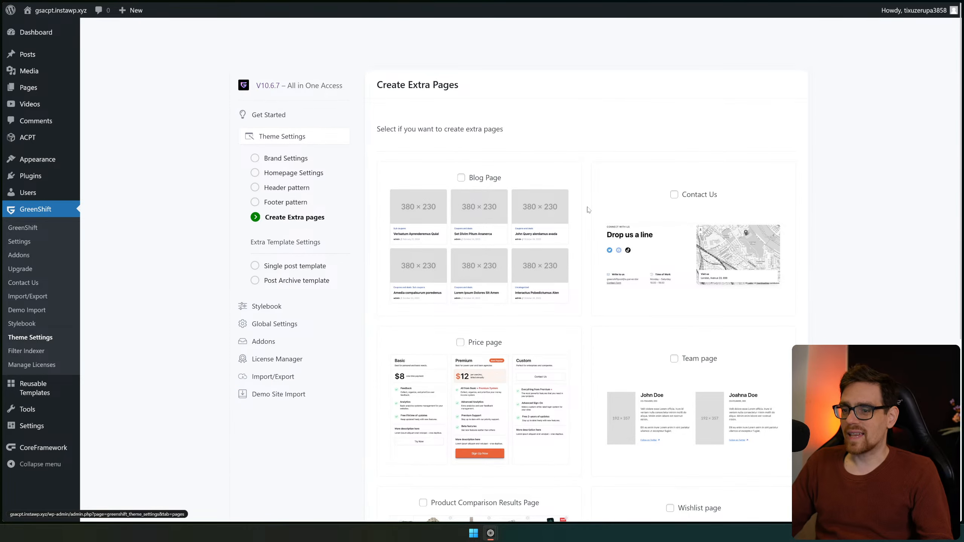
Look over the optional extra pages without selecting any, and save to continue to the single post template
scroll(706, 195, "down", 5)
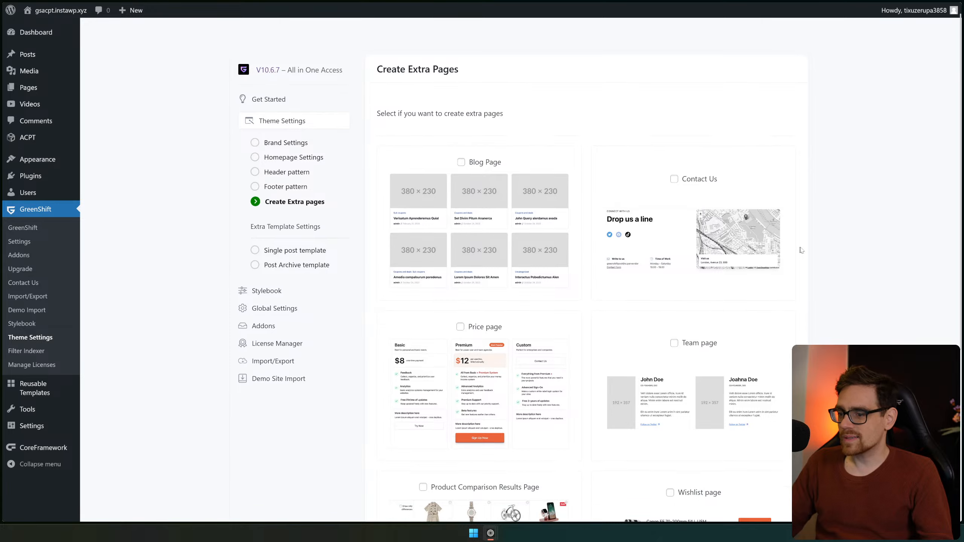
scroll(448, 297, "up", 3)
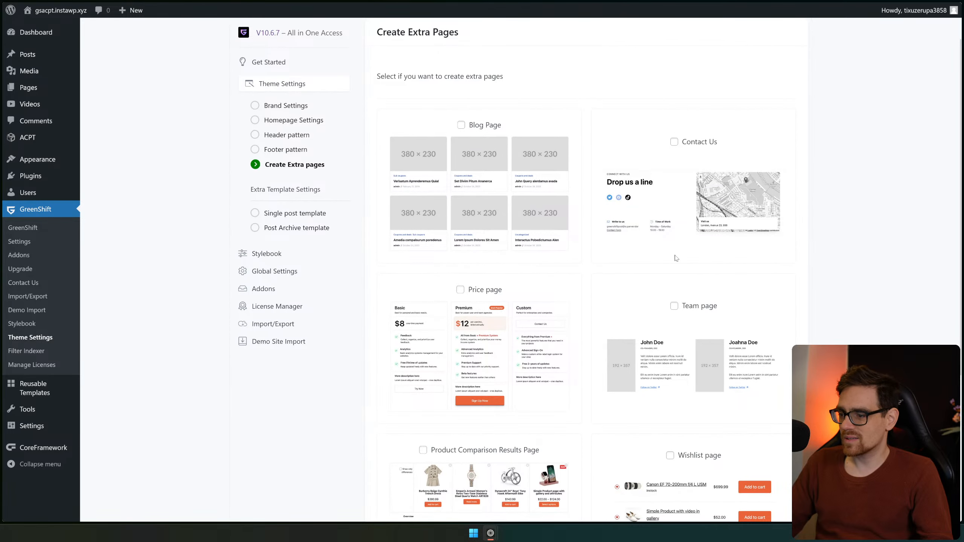
scroll(676, 258, "down", 5)
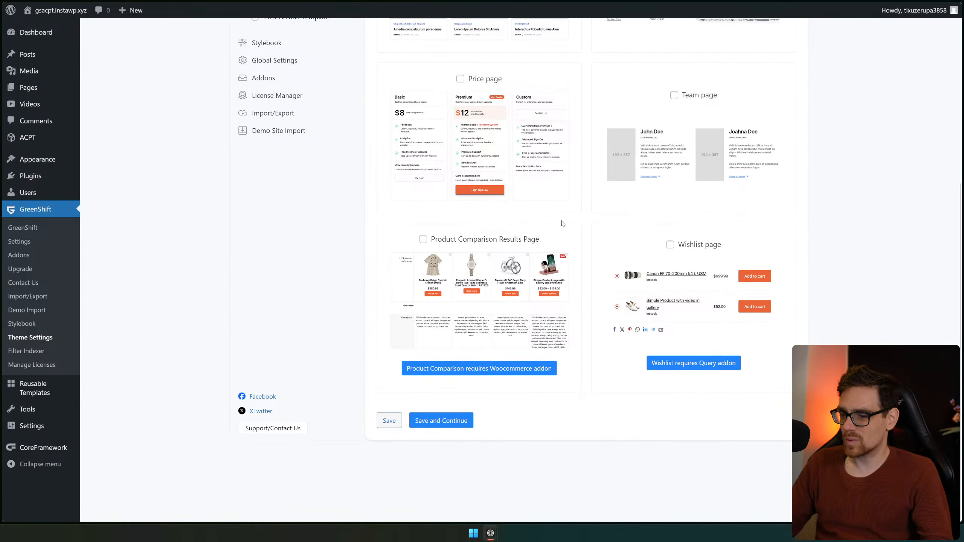
left_click(417, 425)
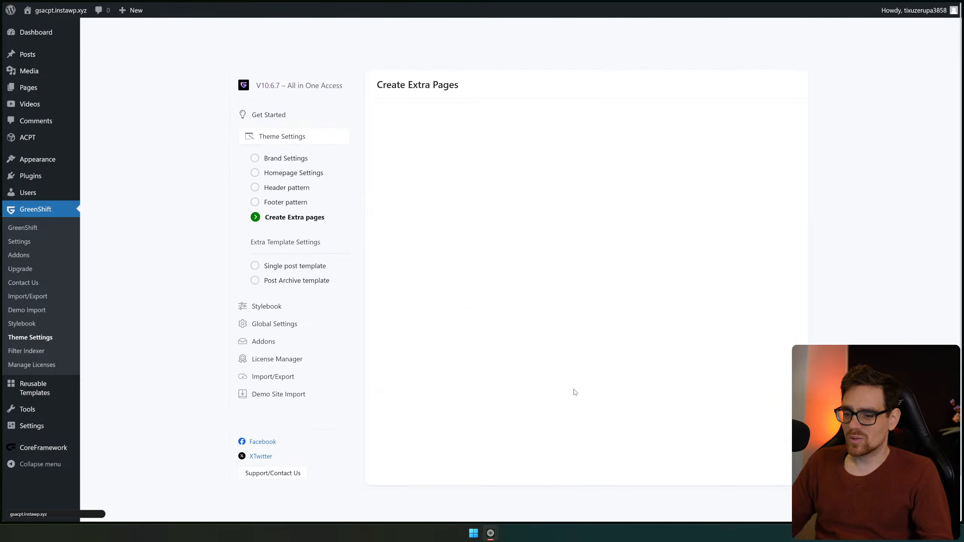
Review the single post template options and the post archive template options with their previews
scroll(610, 141, "down", 4)
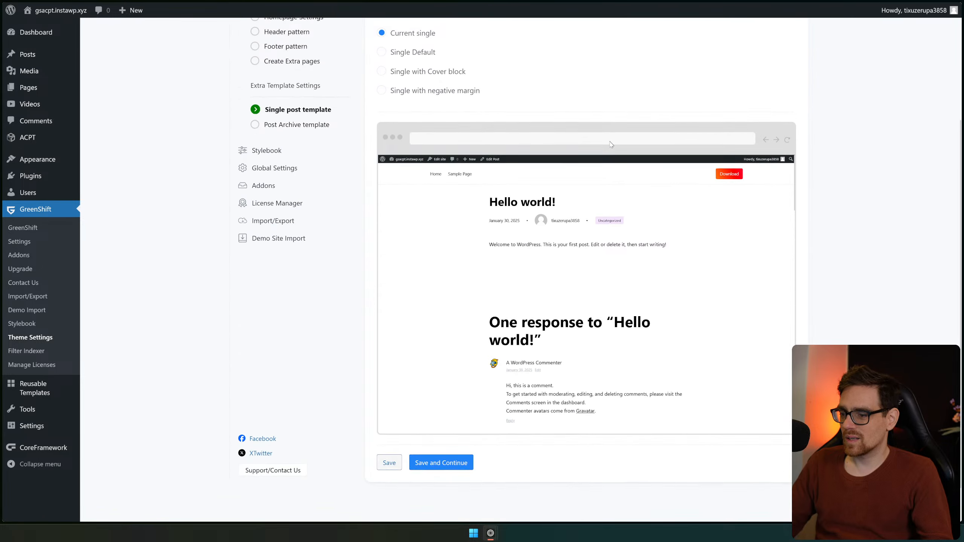
scroll(546, 211, "up", 4)
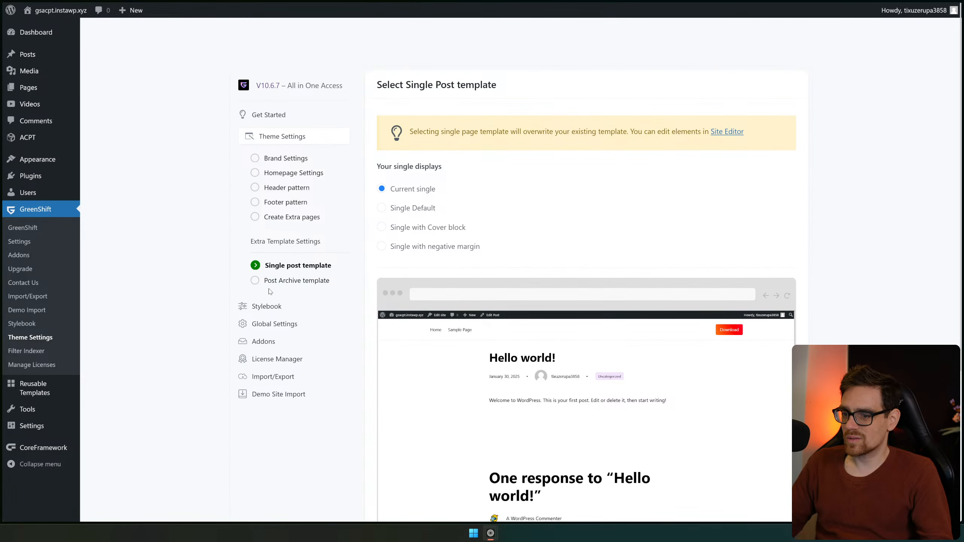
left_click(279, 285)
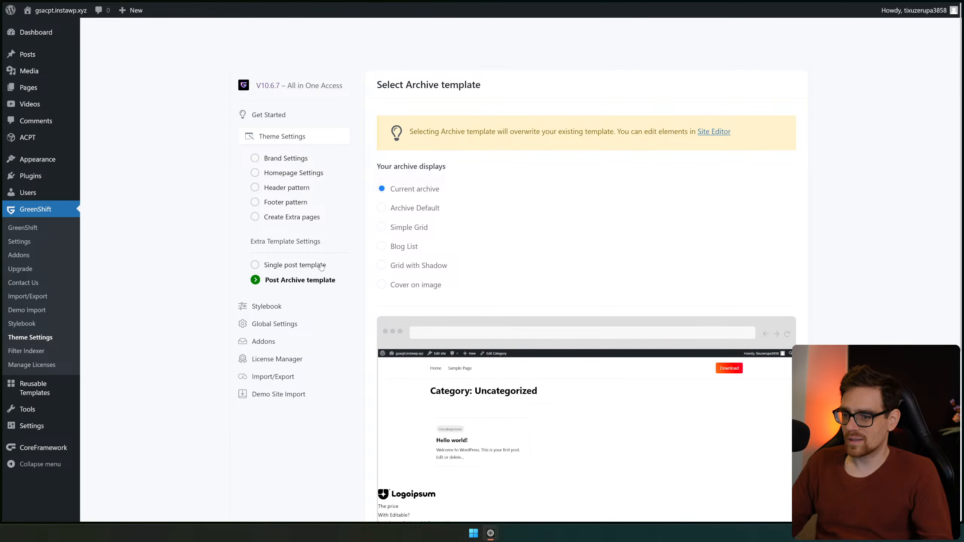
scroll(623, 172, "down", 4)
scroll(351, 308, "up", 6)
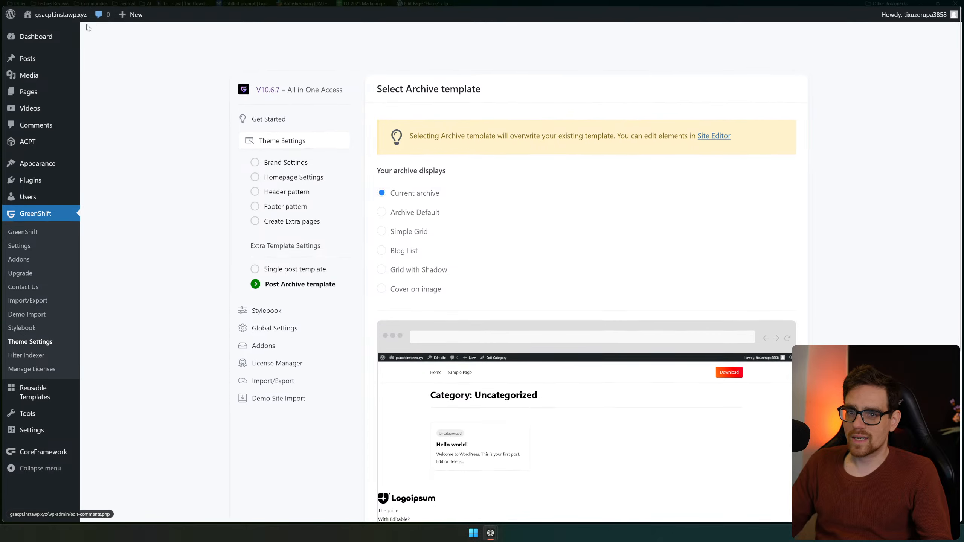
Open the live site's homepage and highlight the hero's blank button to check its hidden label
left_click(58, 26)
scroll(226, 125, "down", 12)
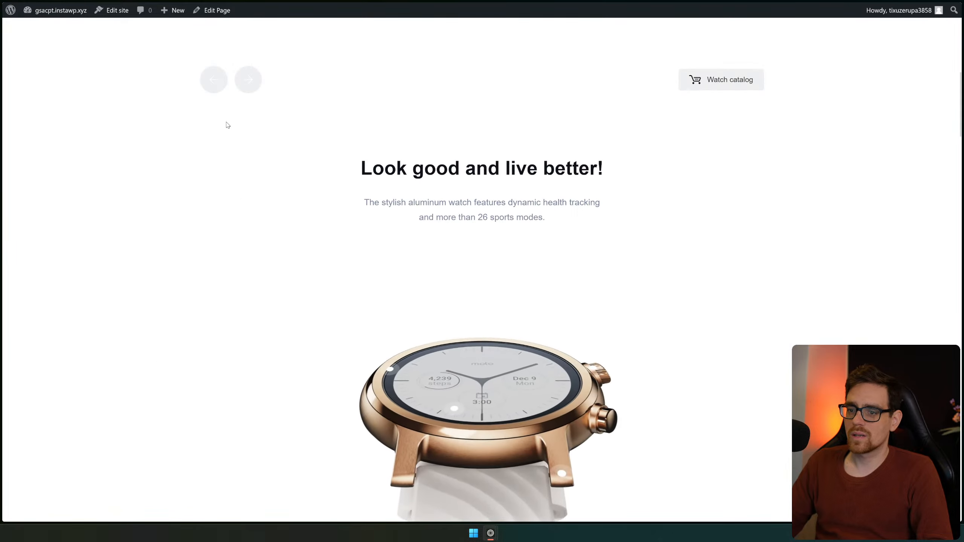
scroll(210, 139, "up", 12)
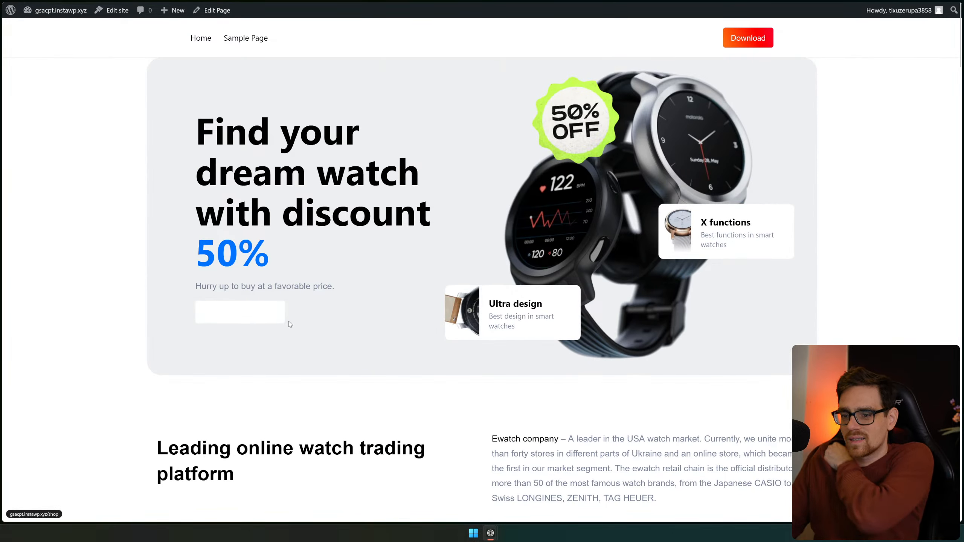
left_click_drag(216, 255, 200, 312)
left_click(392, 370)
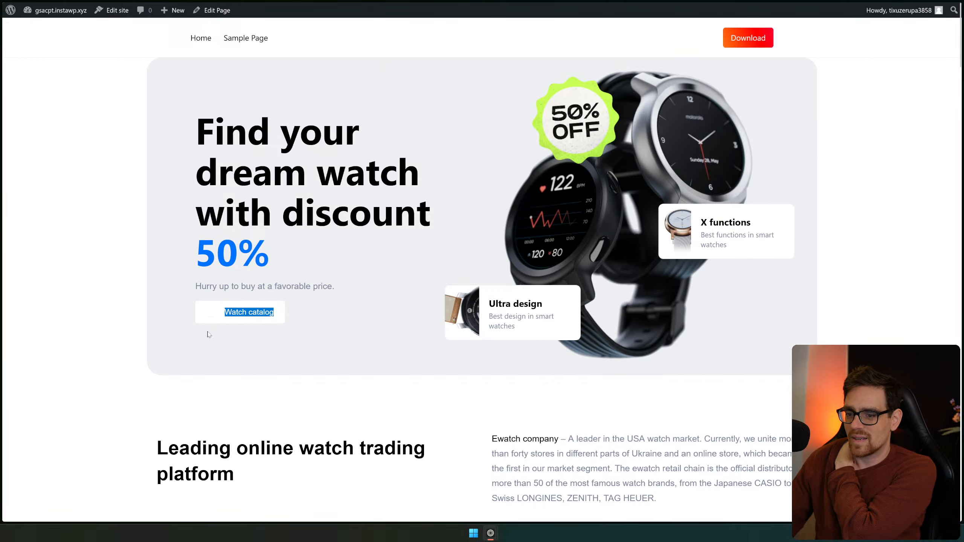
left_click(437, 386)
Examine the live homepage's watch sections and the layout and social icons of the imported footer
scroll(521, 325, "down", 10)
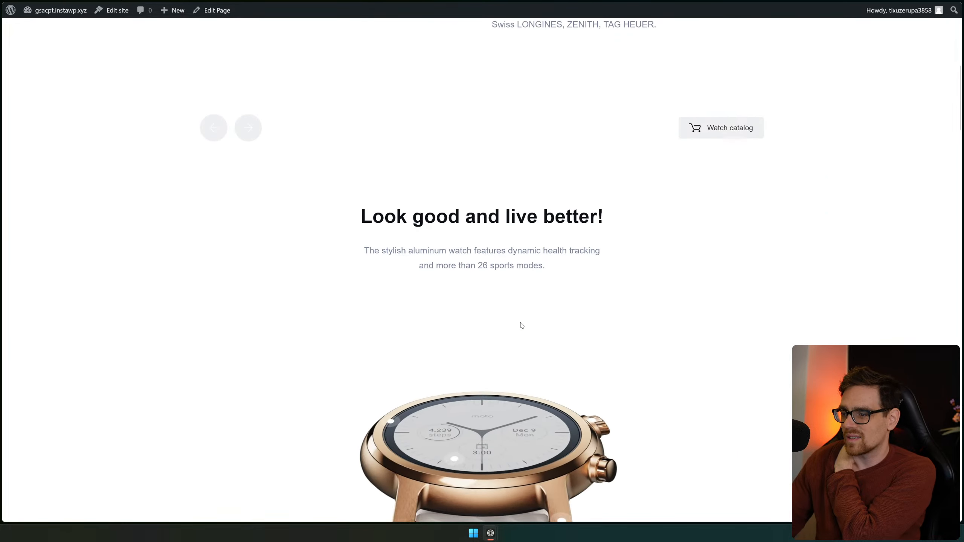
scroll(289, 163, "up", 5)
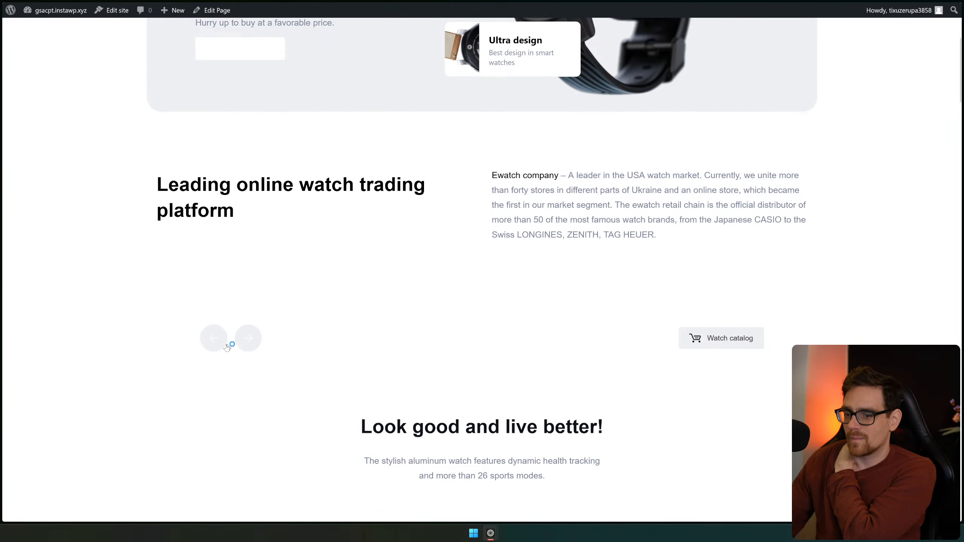
scroll(355, 224, "down", 13)
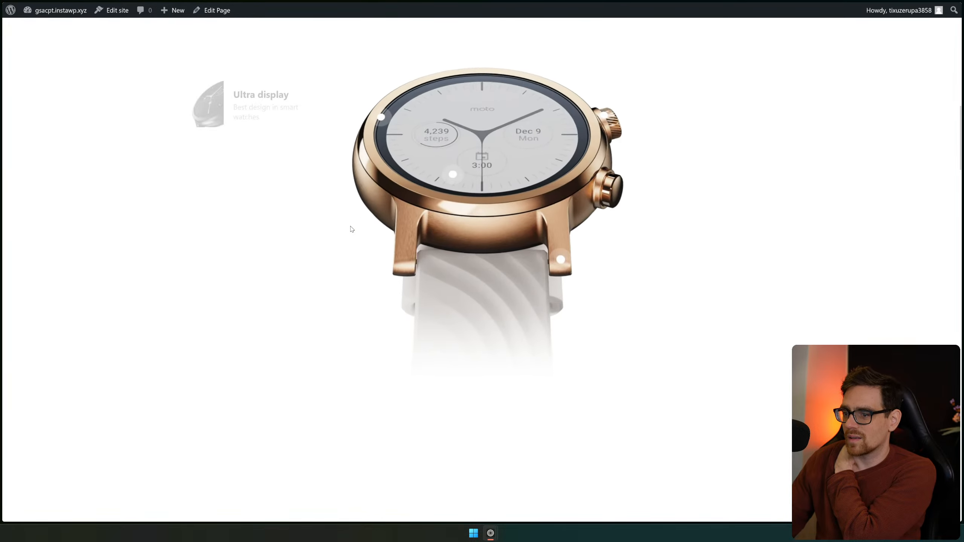
scroll(352, 229, "down", 9)
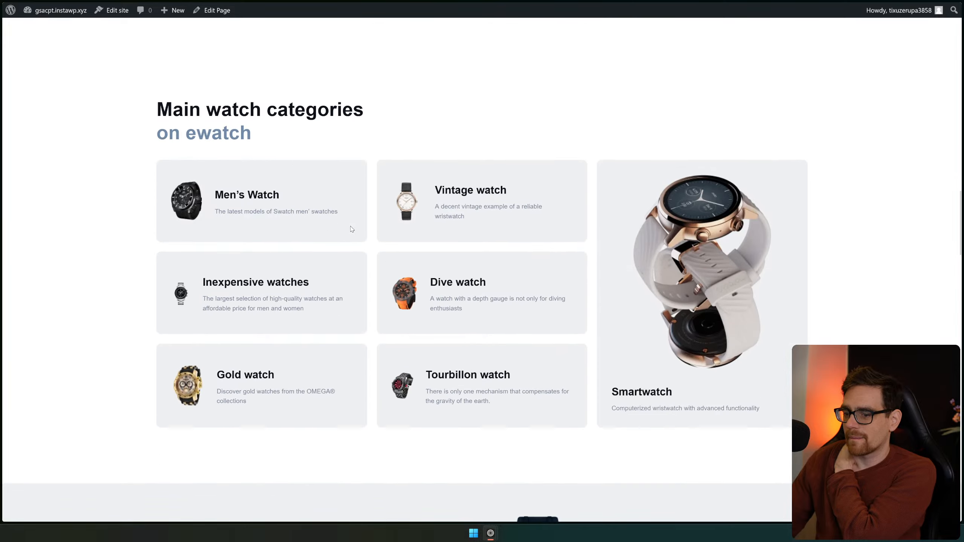
scroll(459, 293, "down", 11)
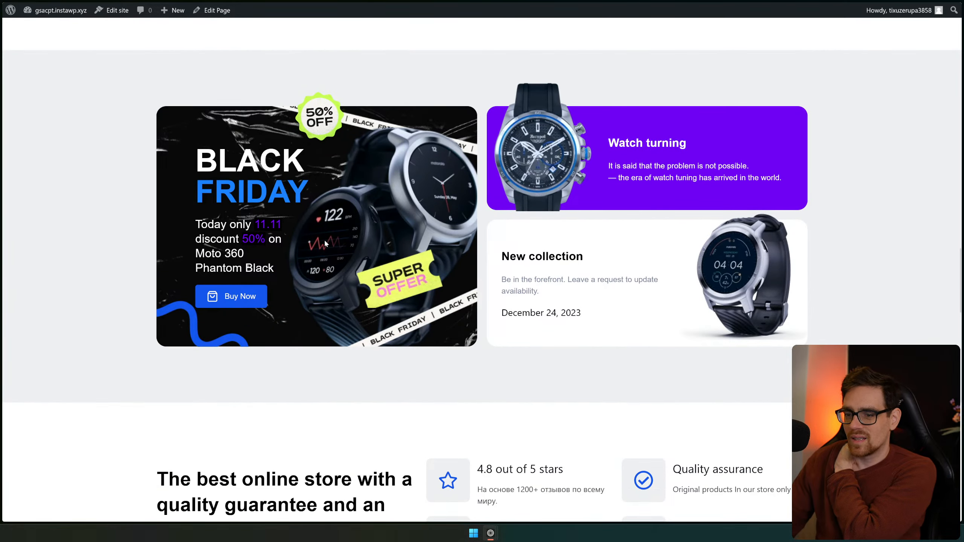
scroll(325, 244, "down", 14)
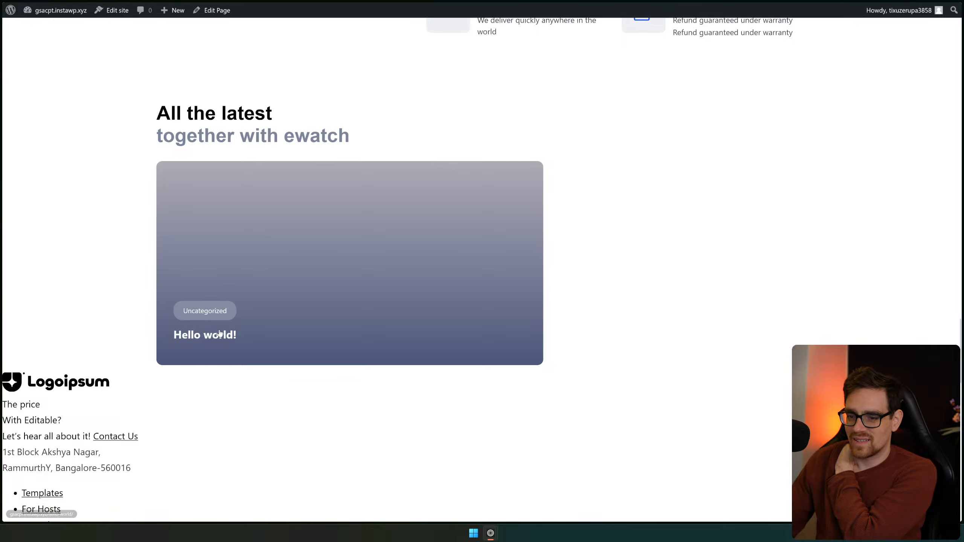
scroll(362, 212, "down", 4)
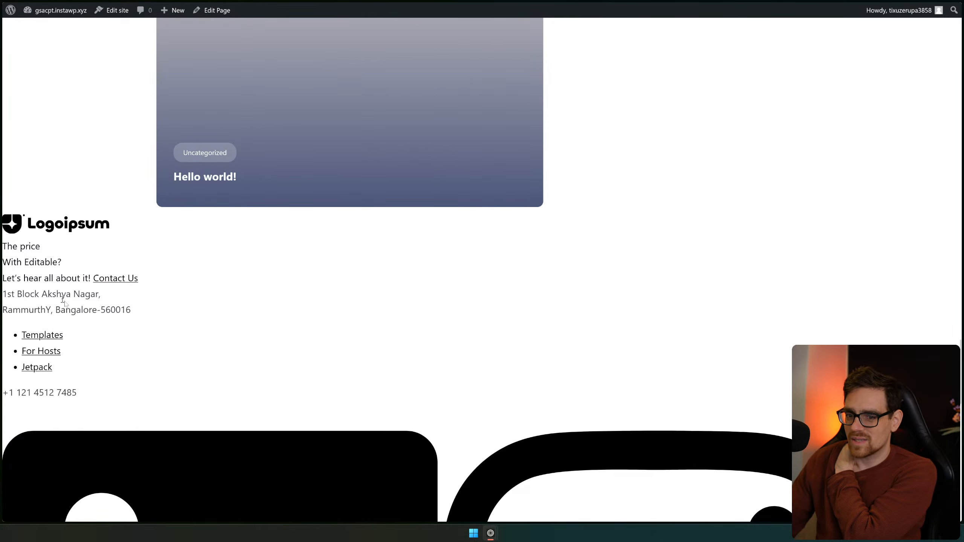
scroll(256, 256, "down", 4)
scroll(161, 189, "up", 3)
scroll(599, 214, "down", 8)
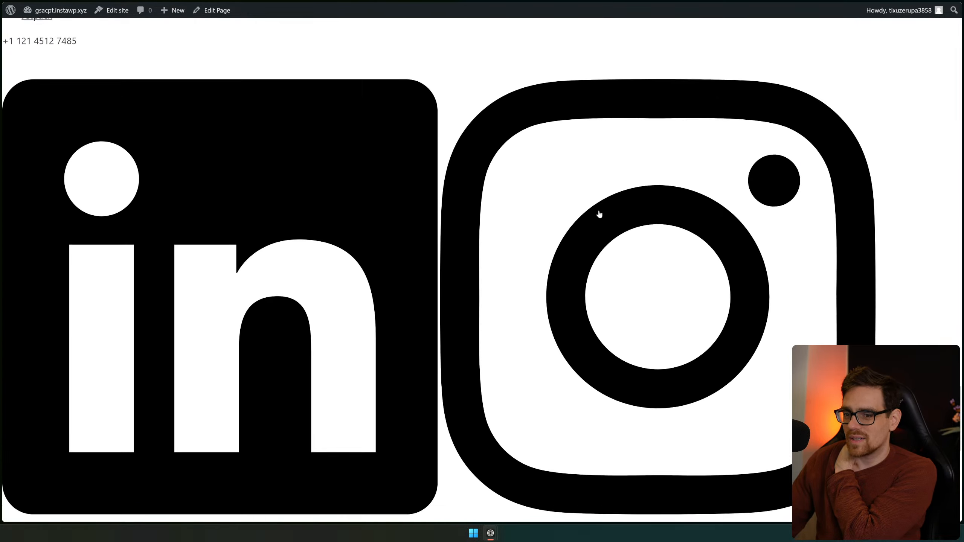
scroll(599, 215, "down", 12)
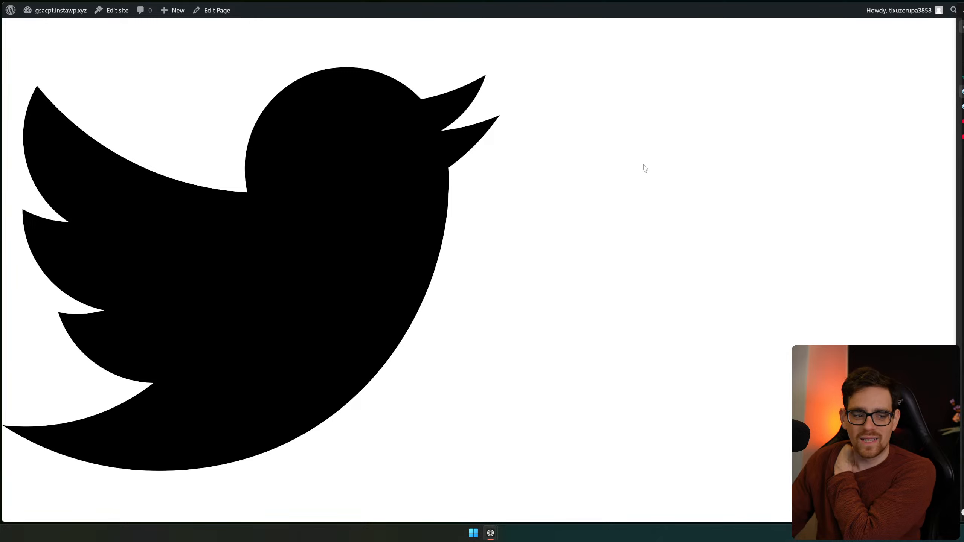
Open the Page without title template in the site editor and dismiss the welcome guide to inspect its footer
middle_click(691, 356)
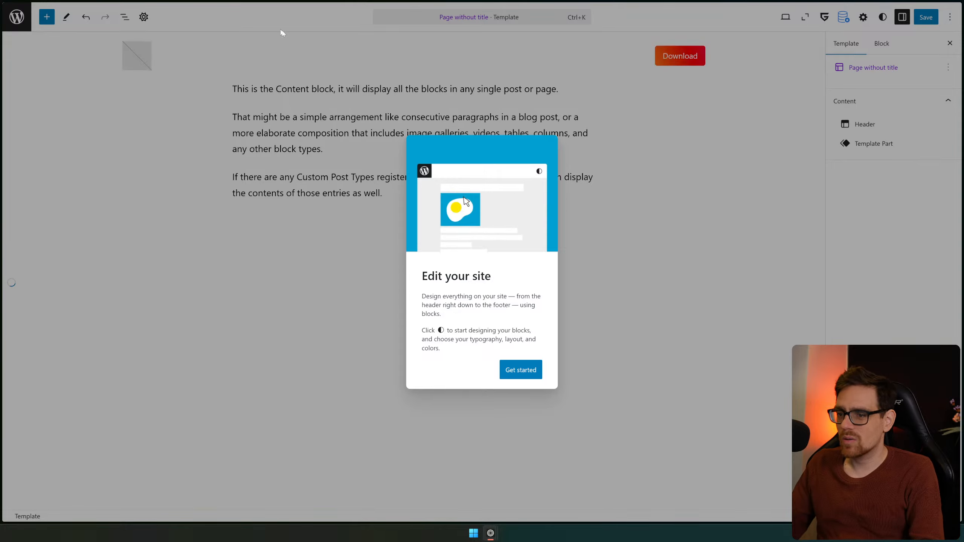
left_click(654, 116)
scroll(546, 239, "down", 4)
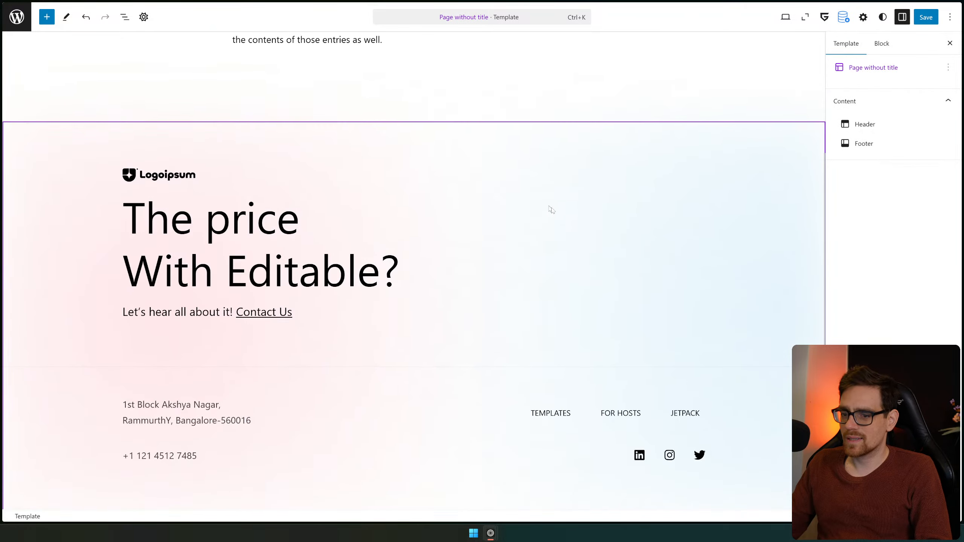
Select the footer and save all pending site changes, including the Page without title template, Header, Footer and Navigation
left_click(554, 208)
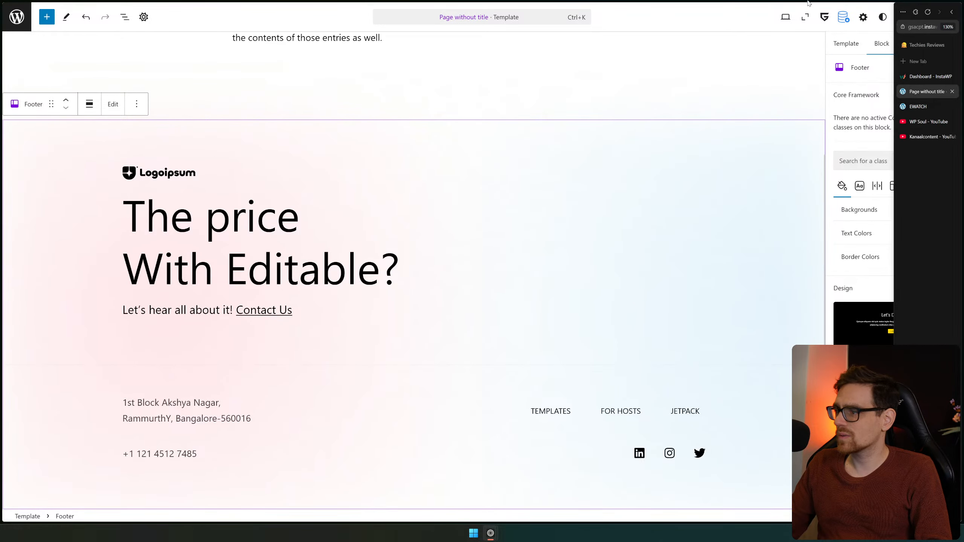
left_click(926, 17)
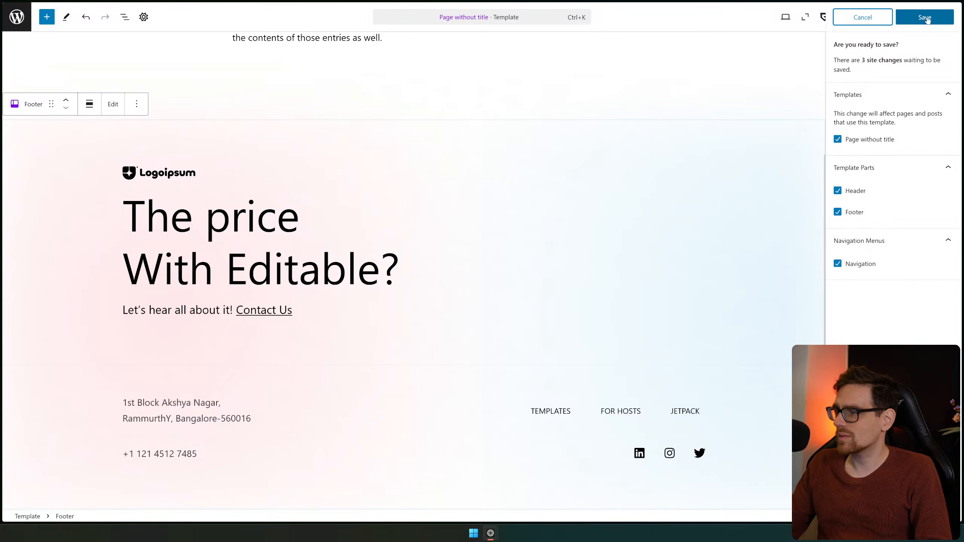
left_click(924, 17)
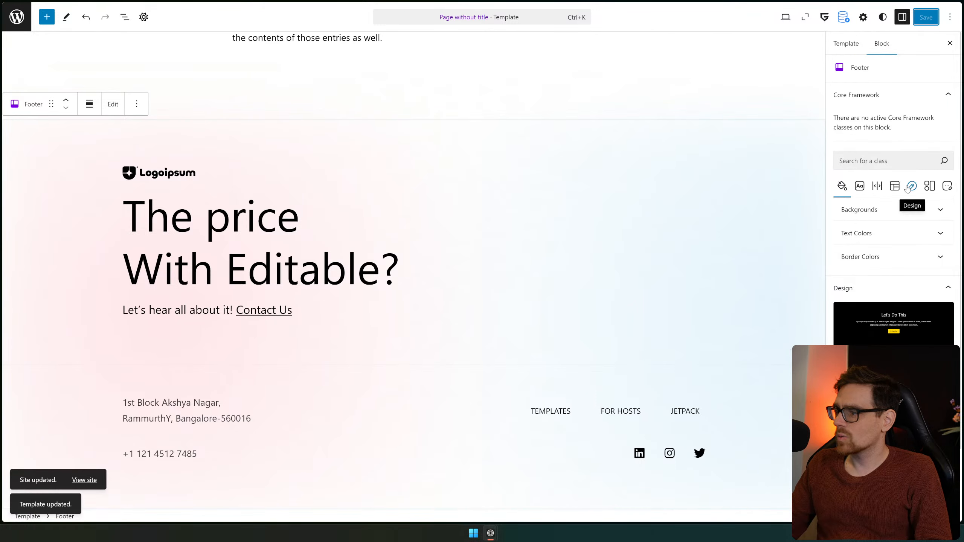
scroll(905, 224, "down", 2)
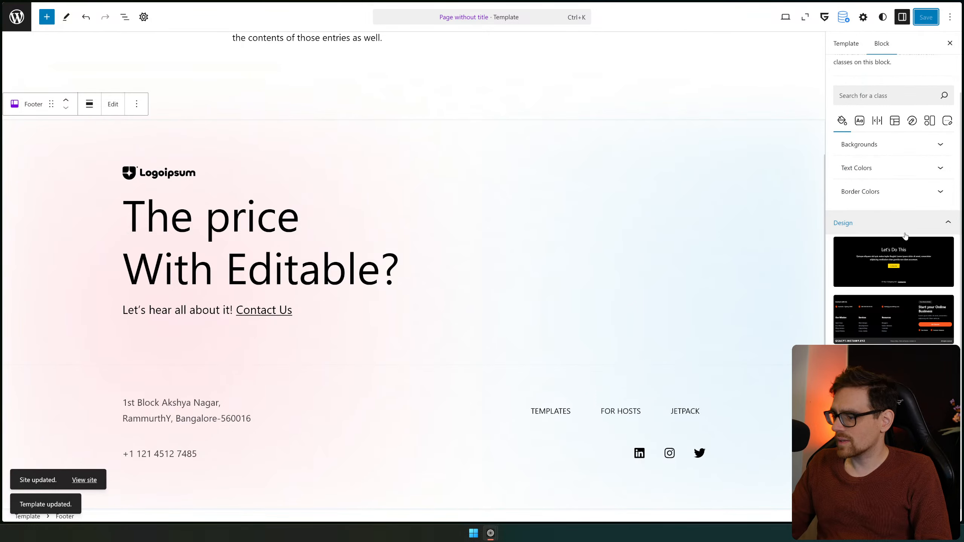
Inspect the Core Framework class settings of the footer, its price heading and the Content block
scroll(916, 229, "up", 2)
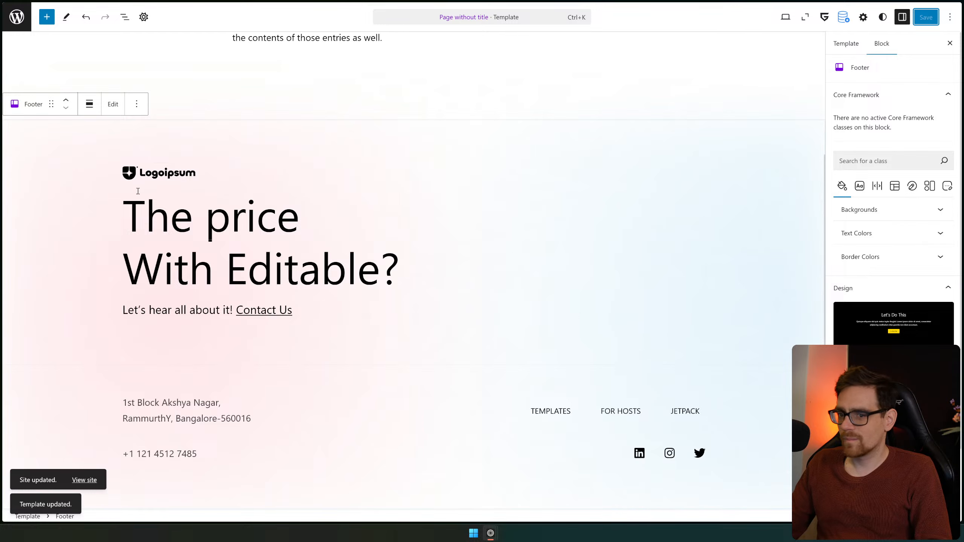
left_click(175, 217)
scroll(459, 207, "up", 4)
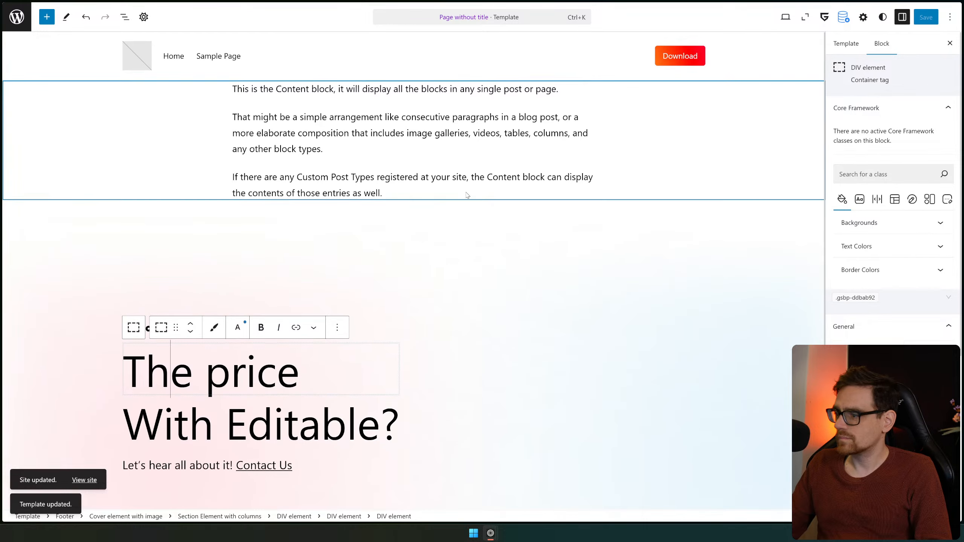
left_click(440, 178)
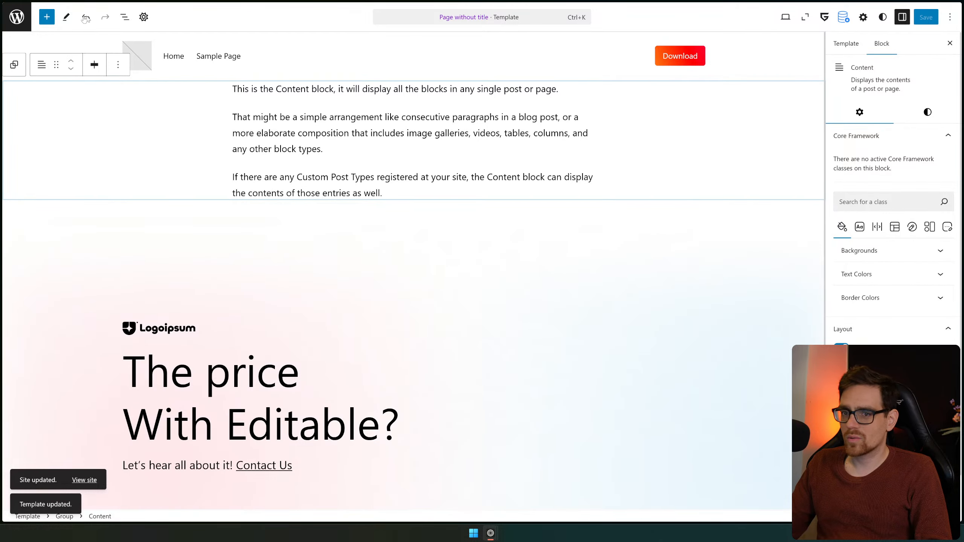
Leave the site editor for the WordPress dashboard without saving the pending changes
left_click(16, 16)
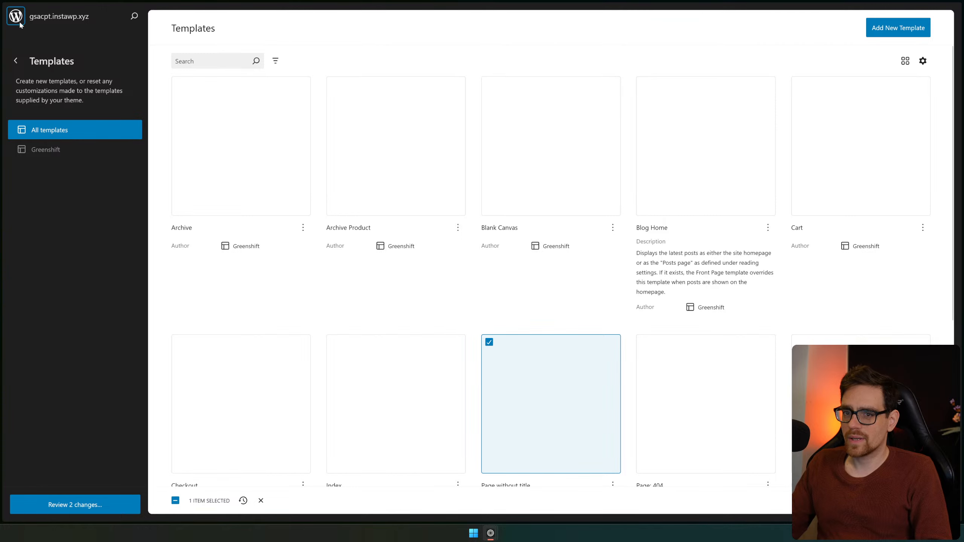
left_click(16, 19)
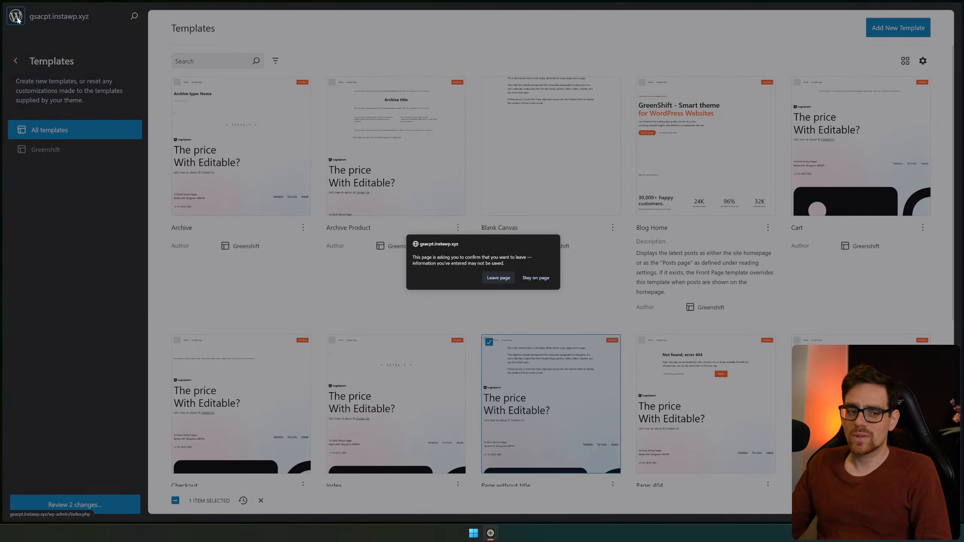
left_click(498, 277)
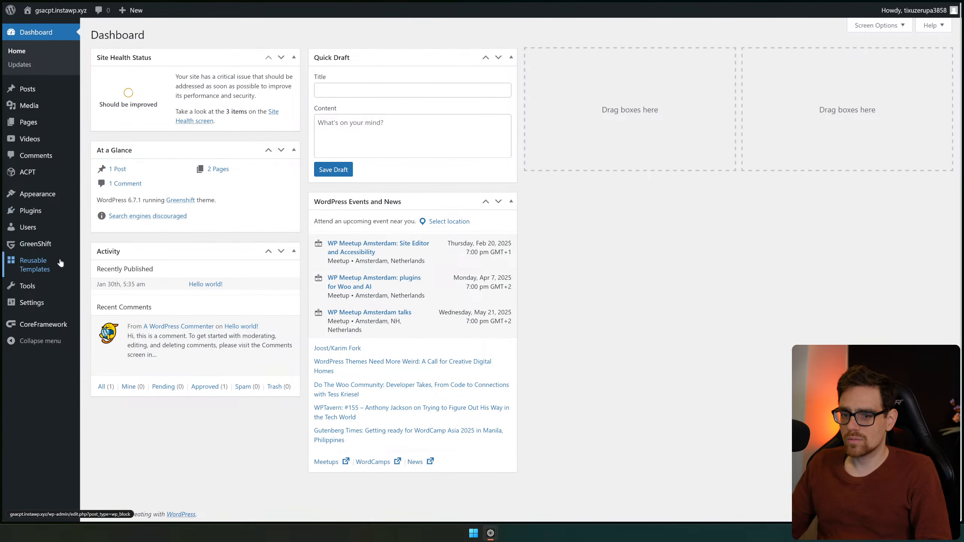
Turn off Support for Core Framework Utility classes in GreenShift's global interface settings and save them
mouse_move(42, 244)
left_click(116, 260)
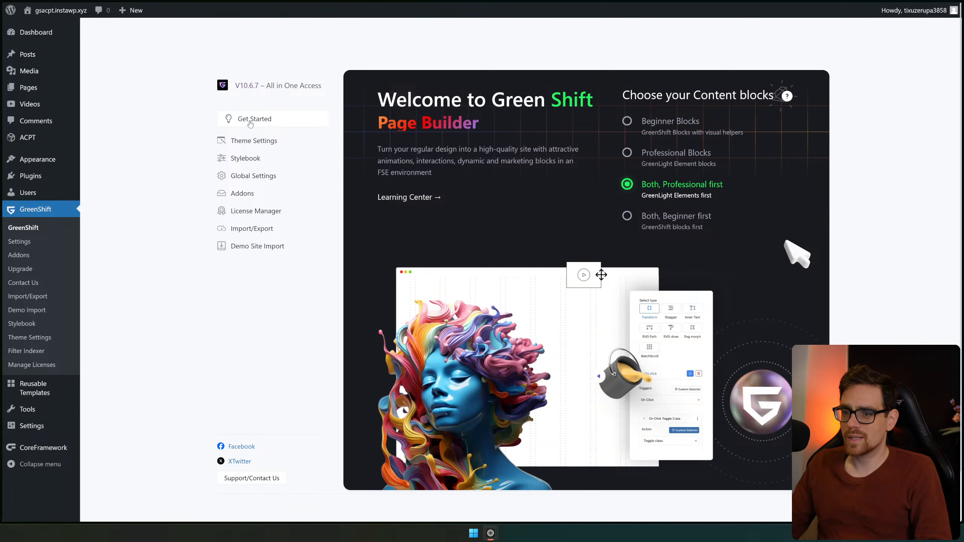
left_click(248, 177)
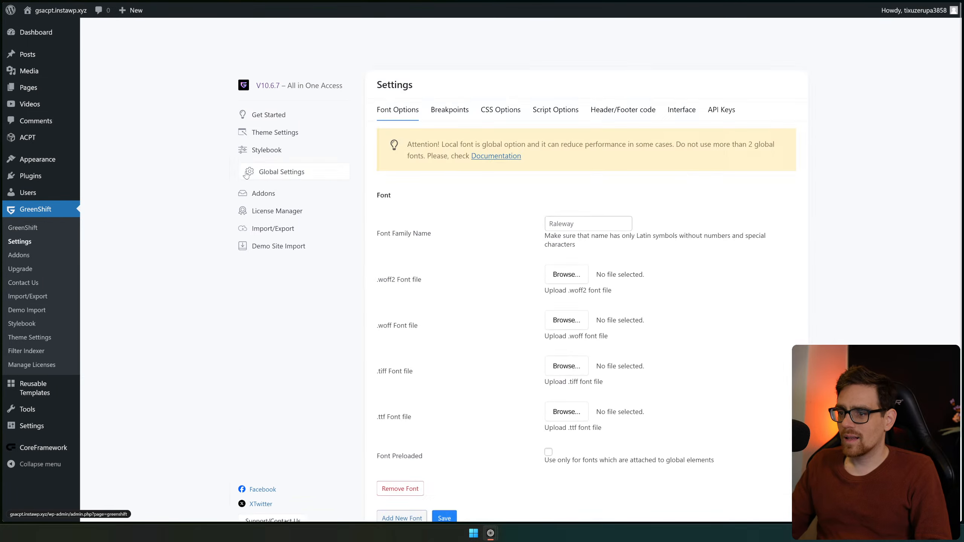
left_click(679, 110)
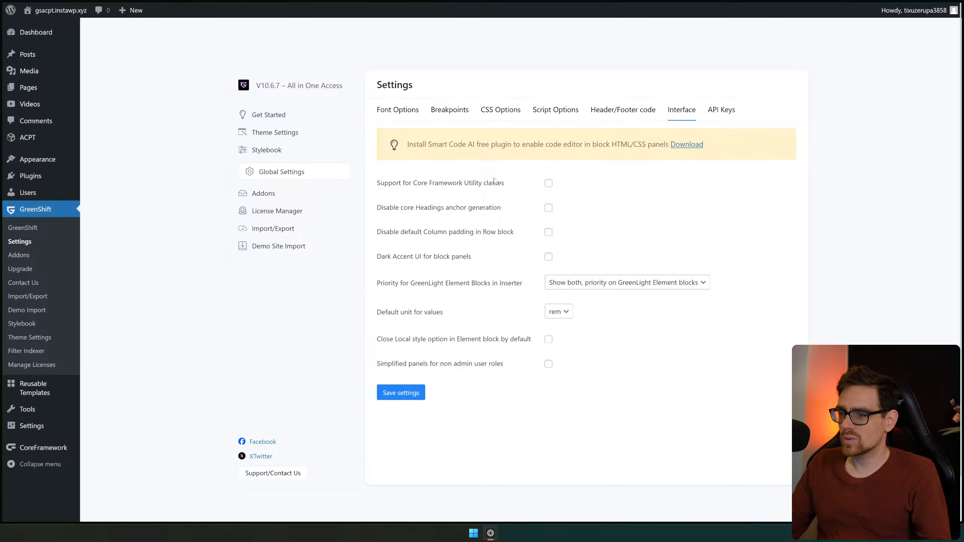
left_click(408, 395)
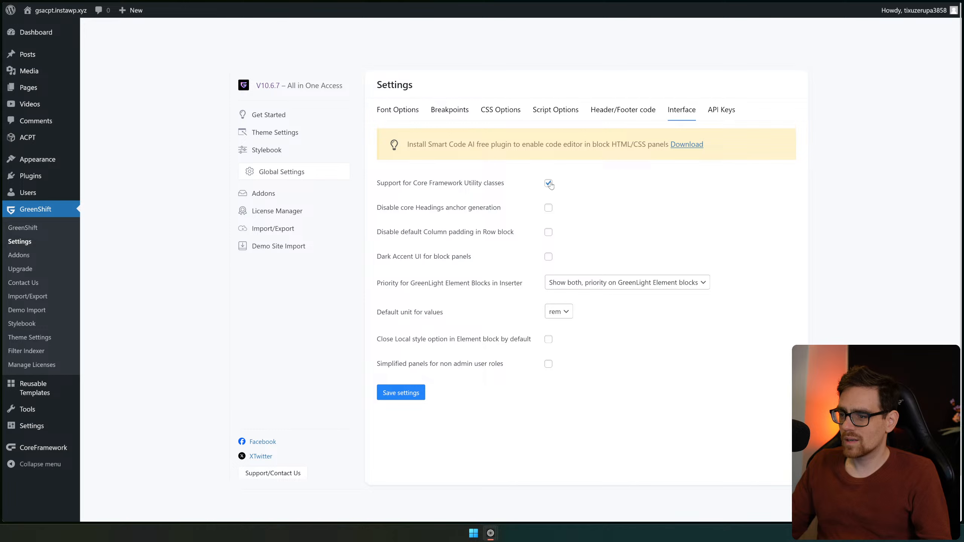
left_click(405, 391)
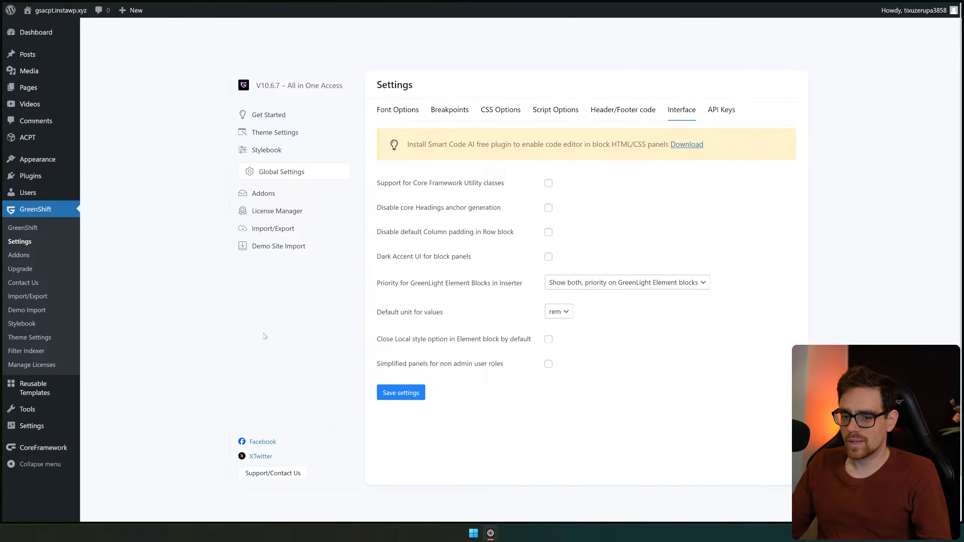
Disable the Gutenberg addon in CoreFramework and save the changes
left_click(60, 452)
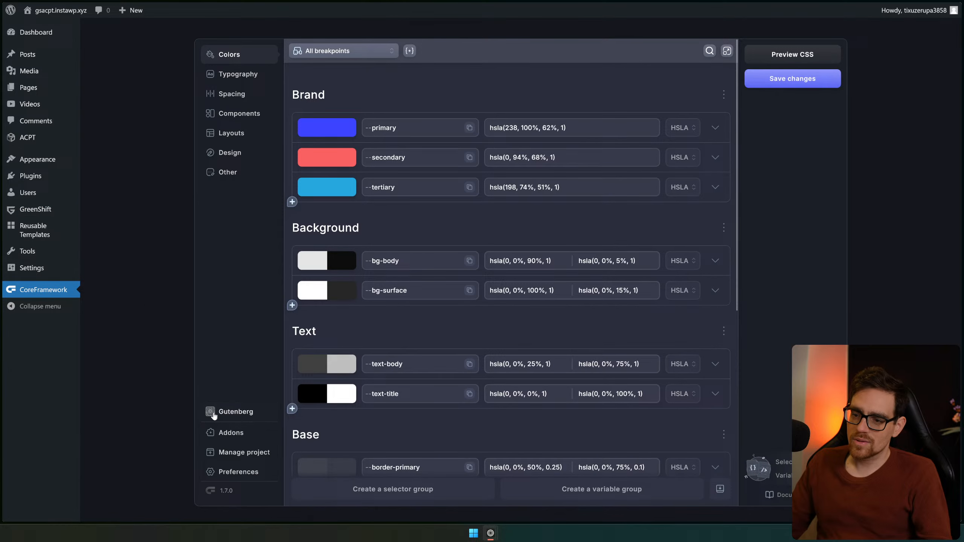
left_click(213, 416)
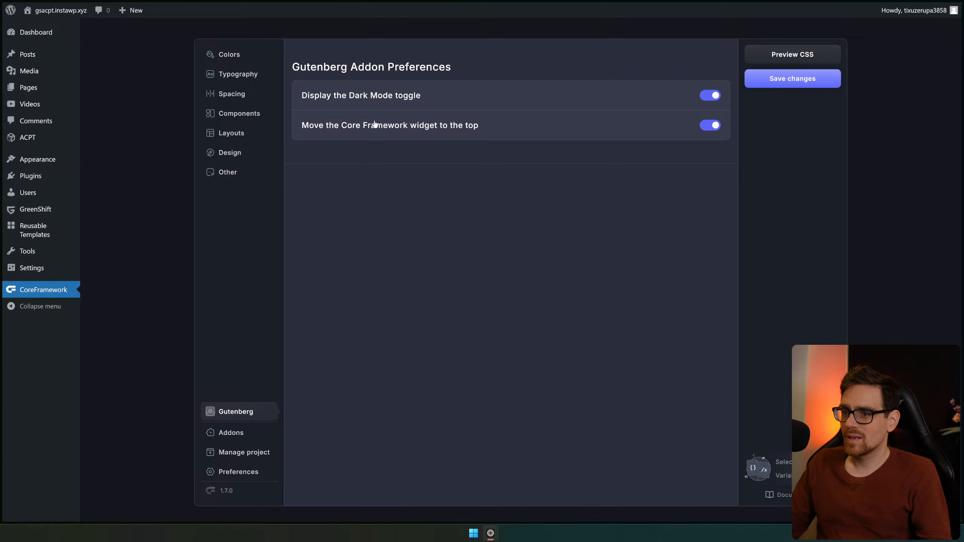
left_click(249, 433)
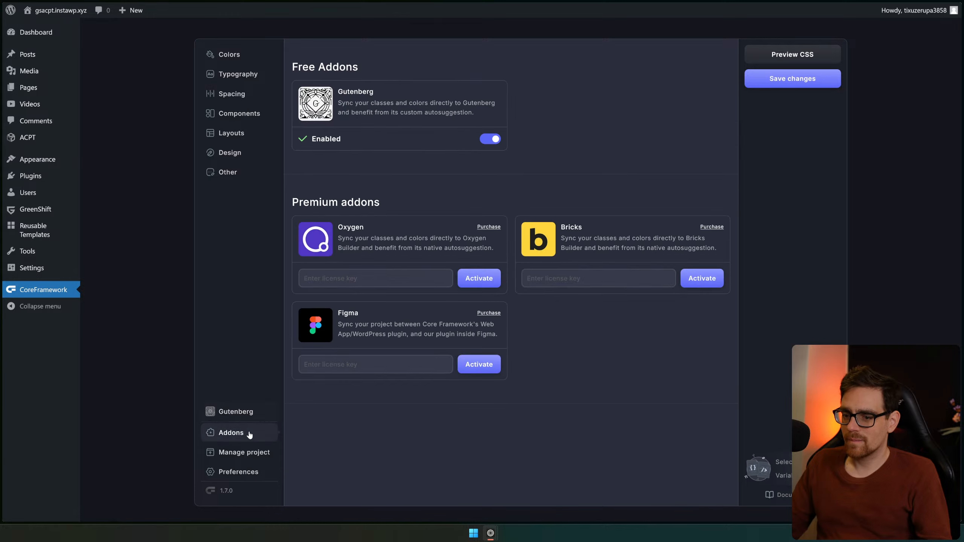
left_click(485, 139)
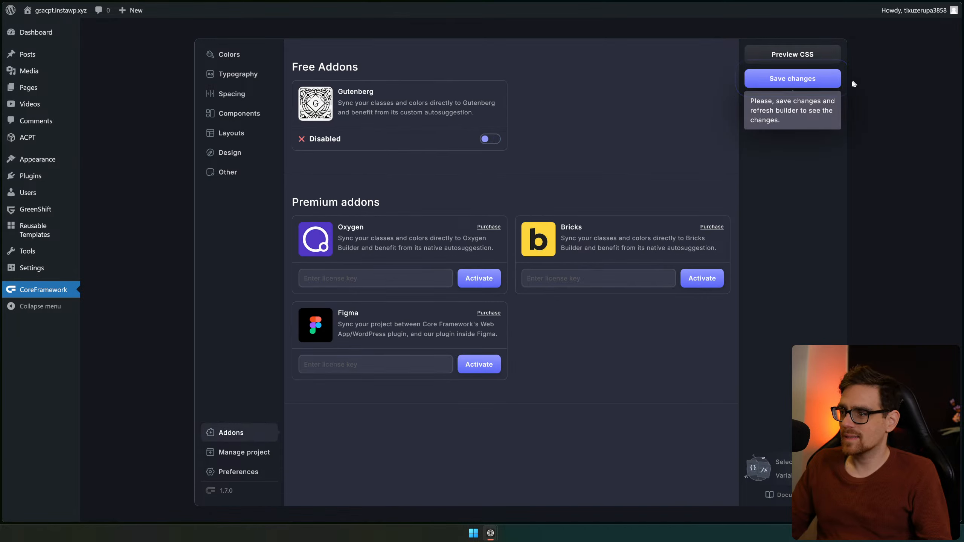
left_click(828, 80)
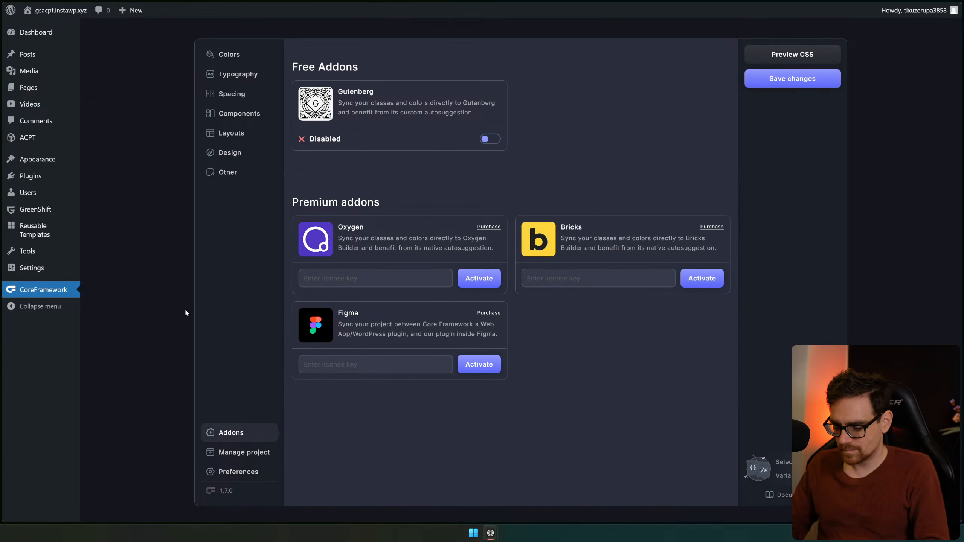
Find the list of all pages through the admin quick search and open the Home page for editing
key("ctrl+alt+p")
type("home")
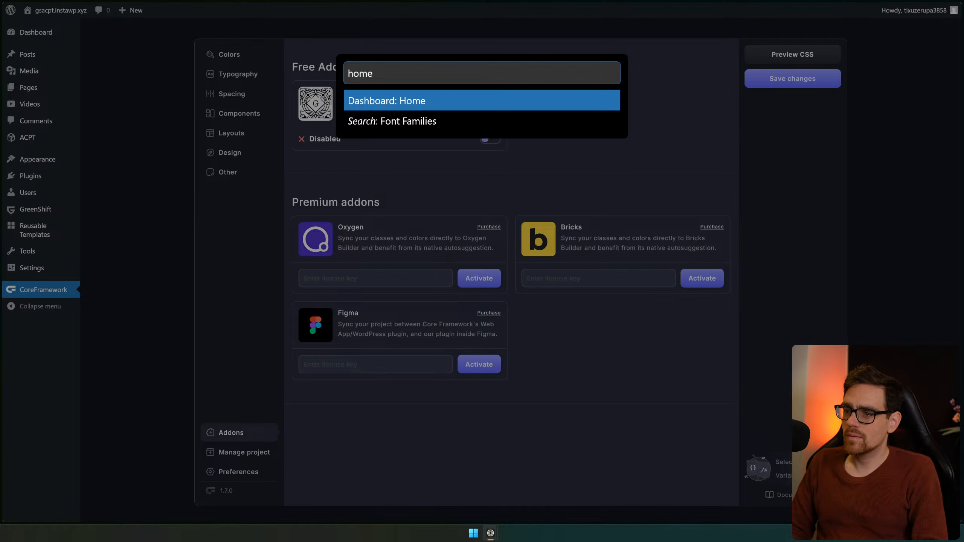
type("pager")
key("BackSpace")
type("s")
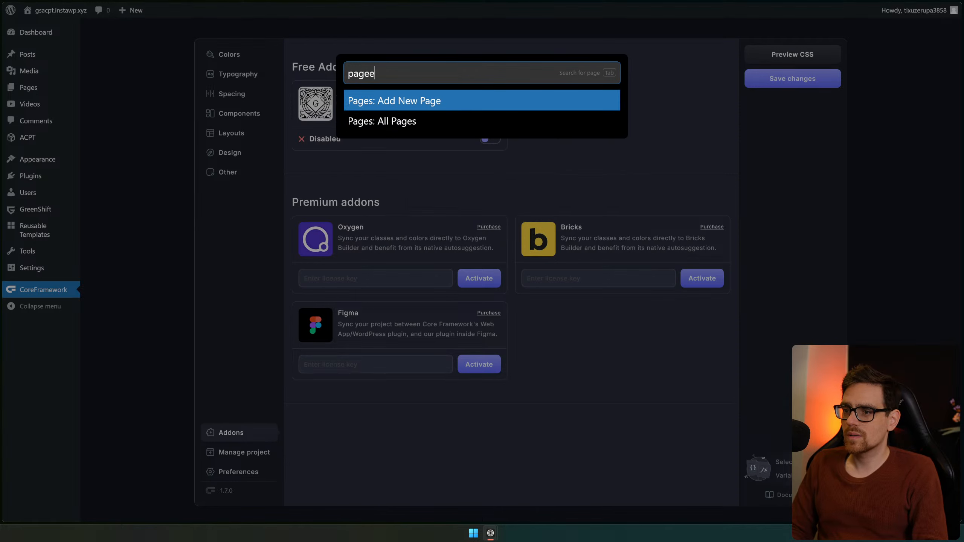
key("Down")
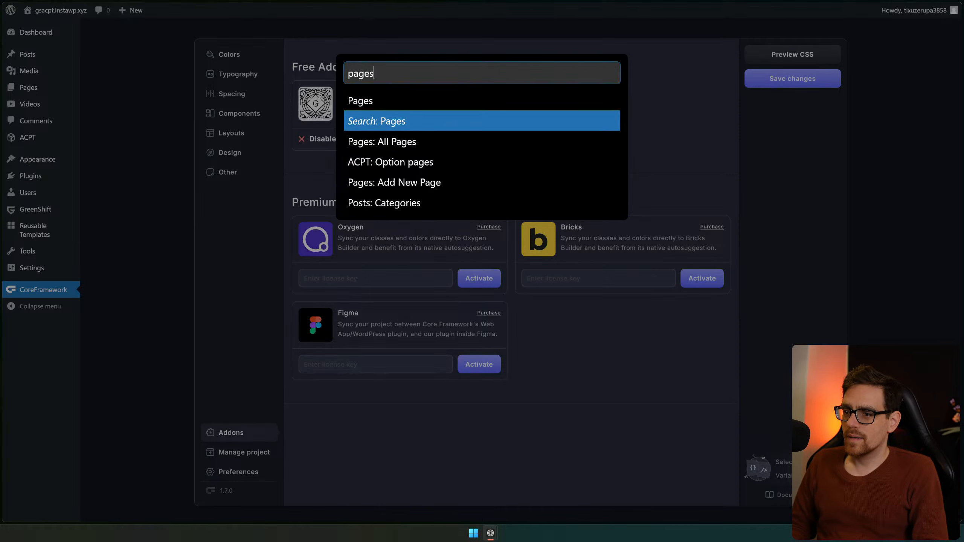
key("Down")
key("Return")
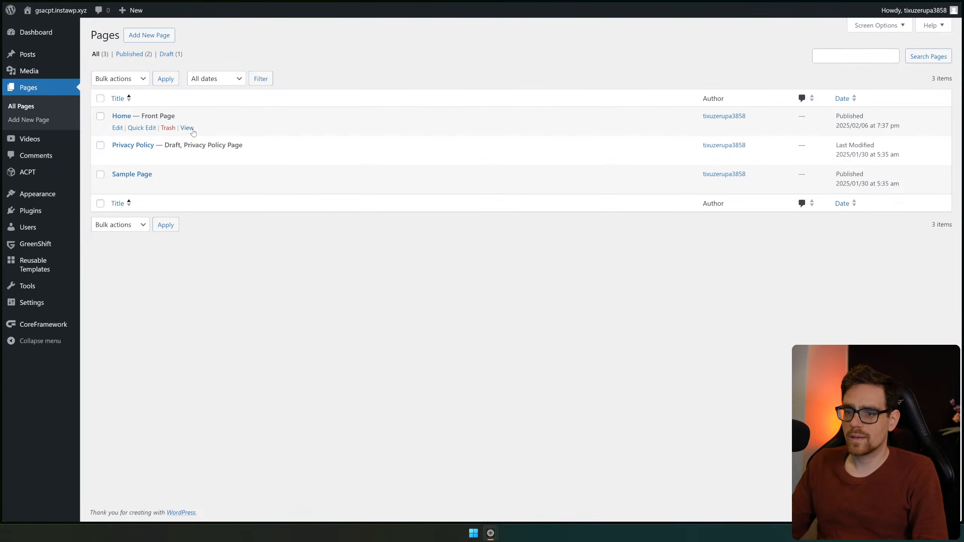
left_click(124, 128)
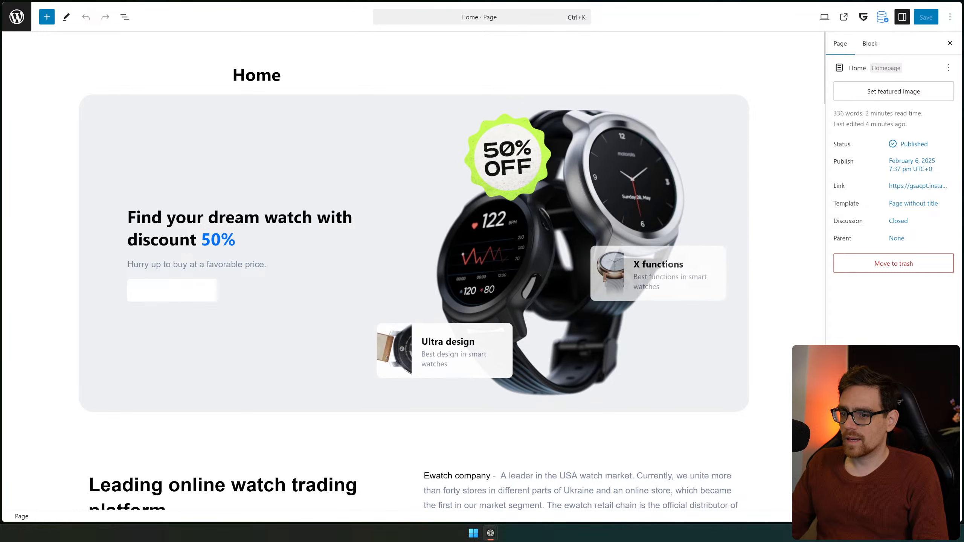
Select the hero heading "Find your dream watch with discount 50%" and examine its general and typography settings
left_click(234, 216)
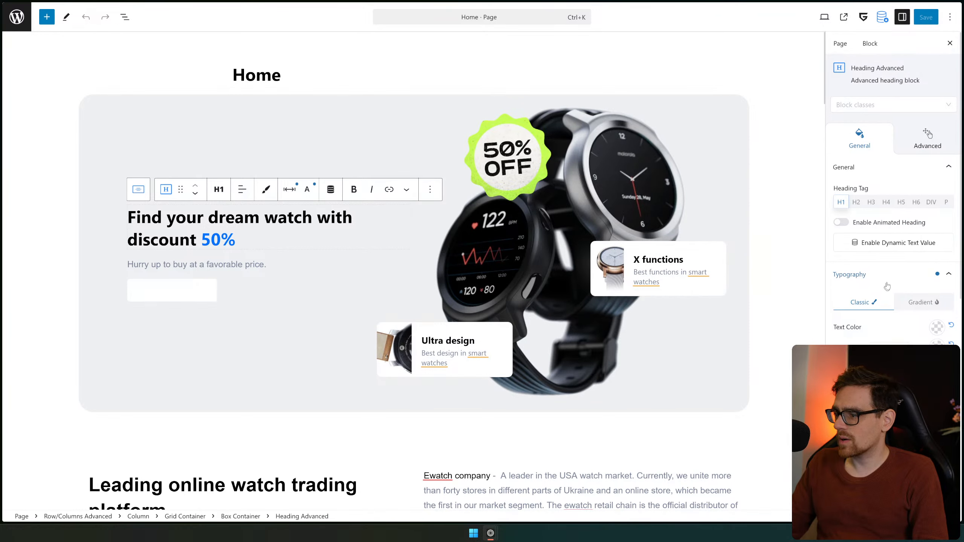
scroll(887, 286, "down", 8)
scroll(891, 305, "up", 6)
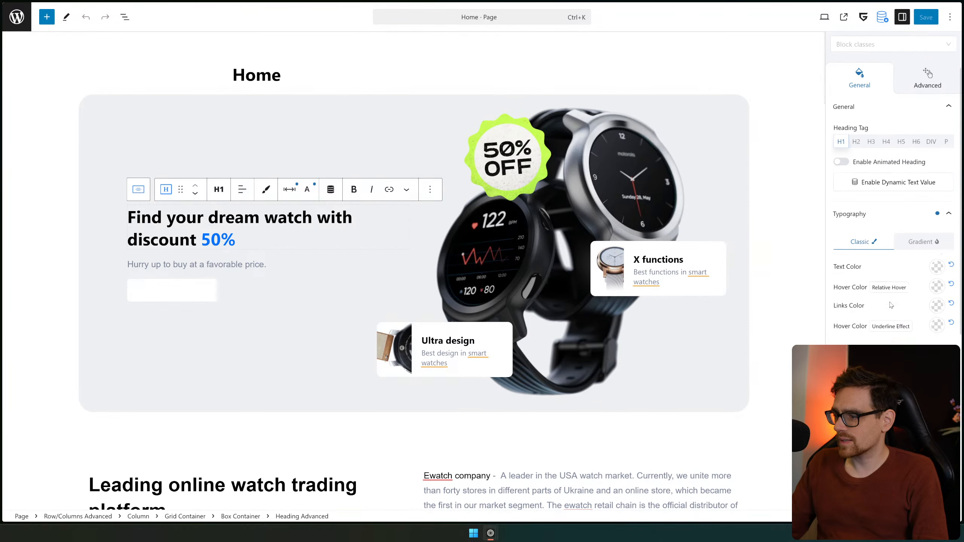
Enable the Gutenberg addon in the CoreFramework settings and save the changes
scroll(891, 305, "up", 2)
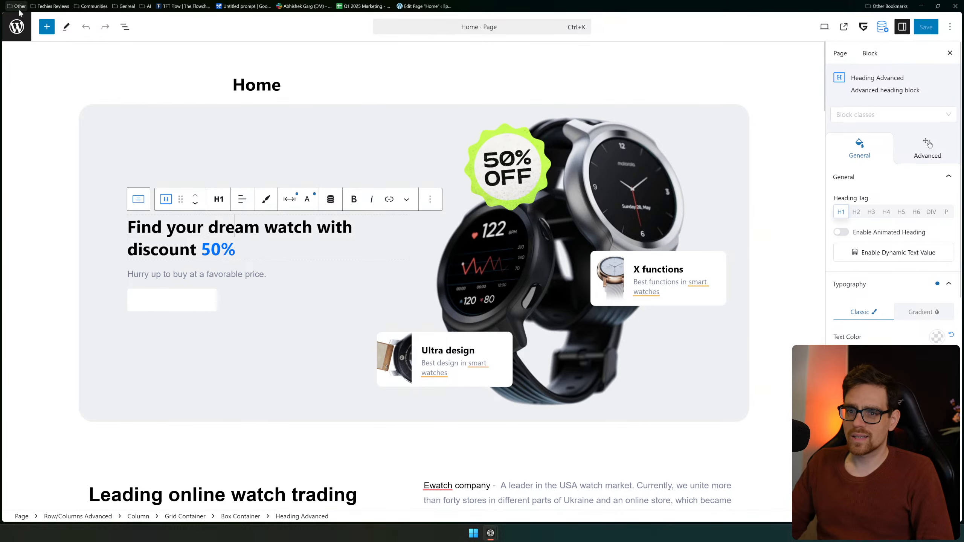
left_click(17, 26)
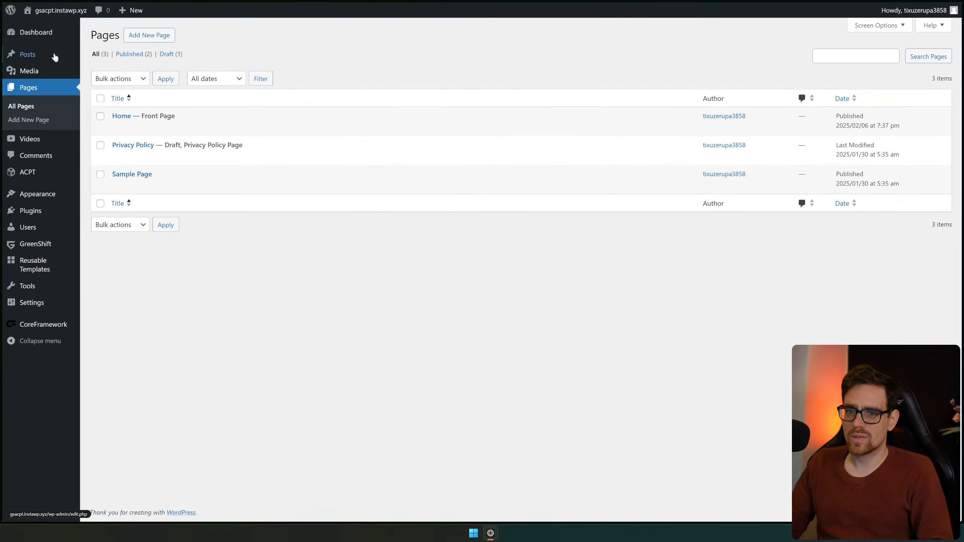
left_click(54, 325)
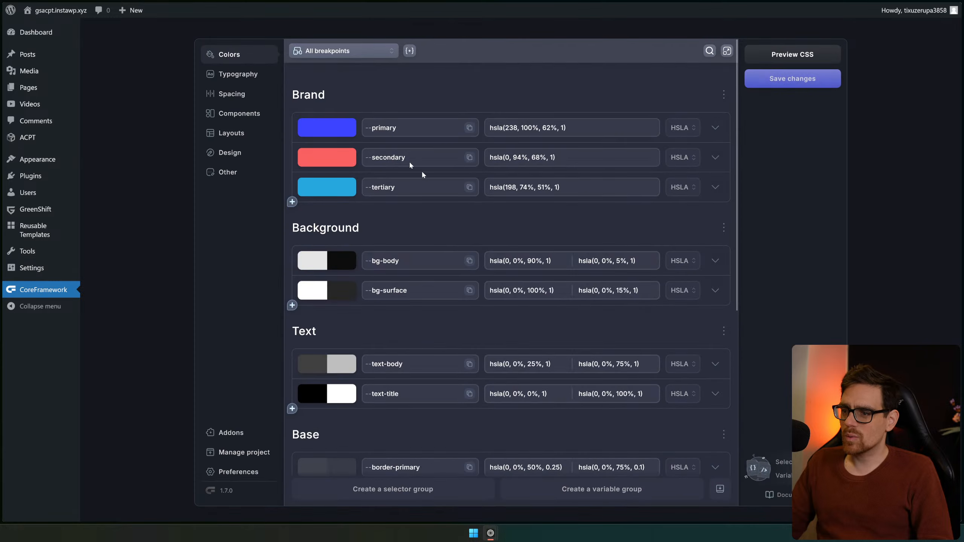
left_click(228, 433)
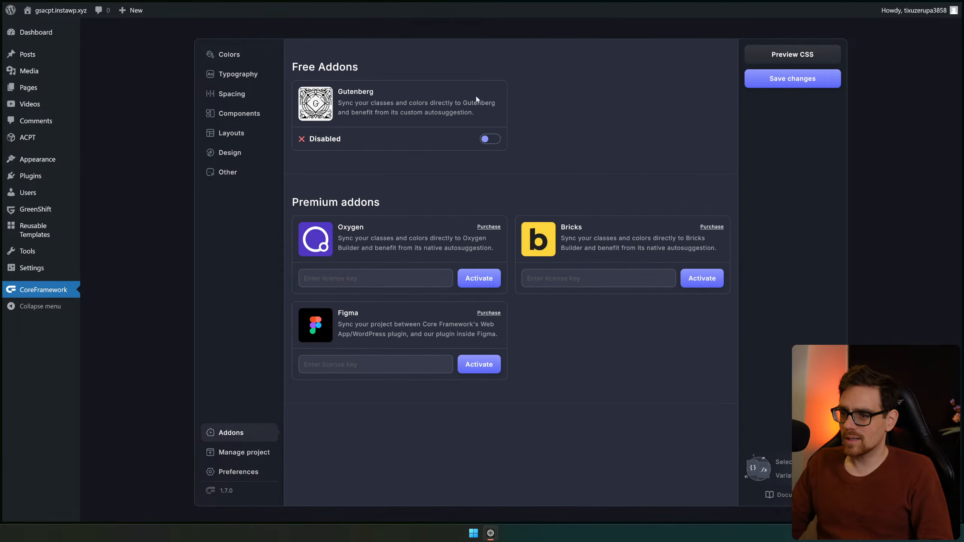
left_click(499, 140)
left_click(819, 85)
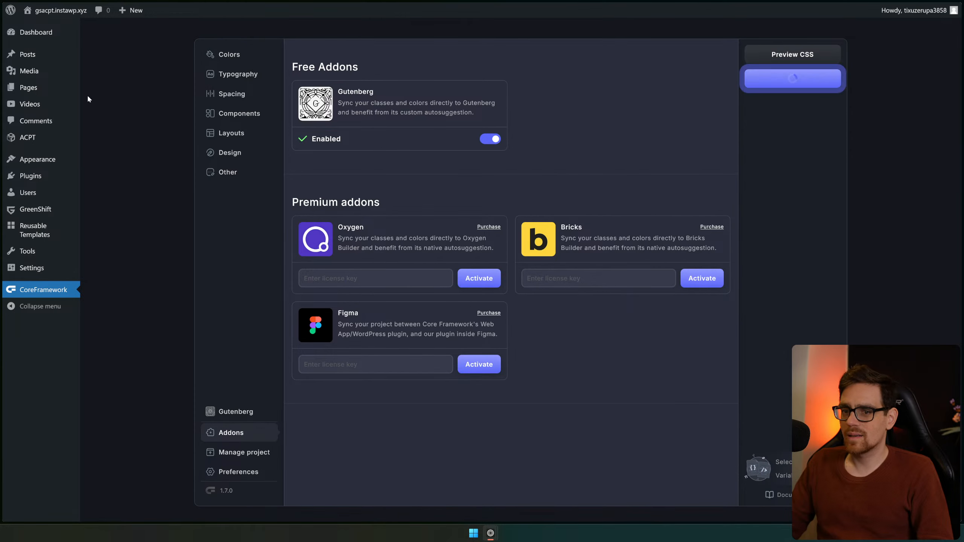
Search the pages for "home" with the command search and open the Home page in the editor
key("ctrl+k")
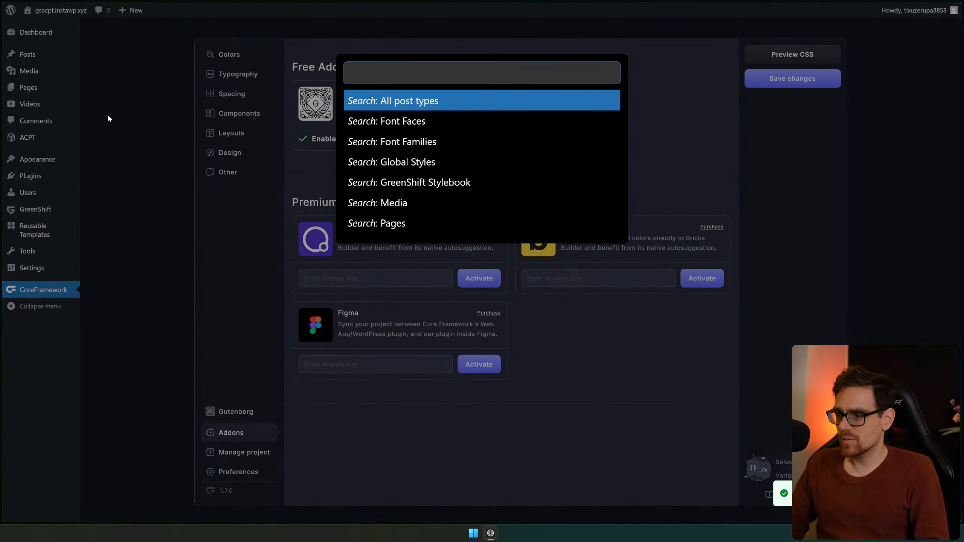
type("pages")
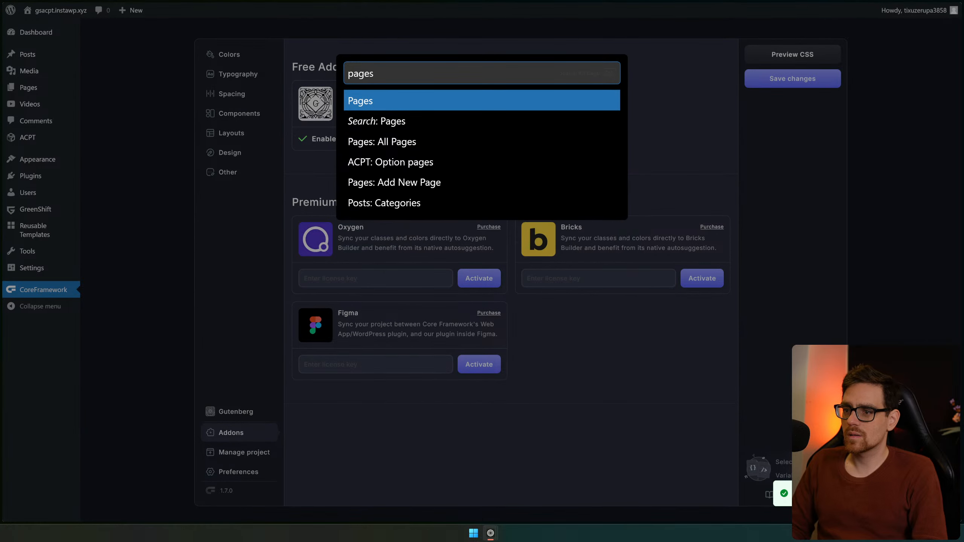
key("Down")
key("Return")
type("jpo,e")
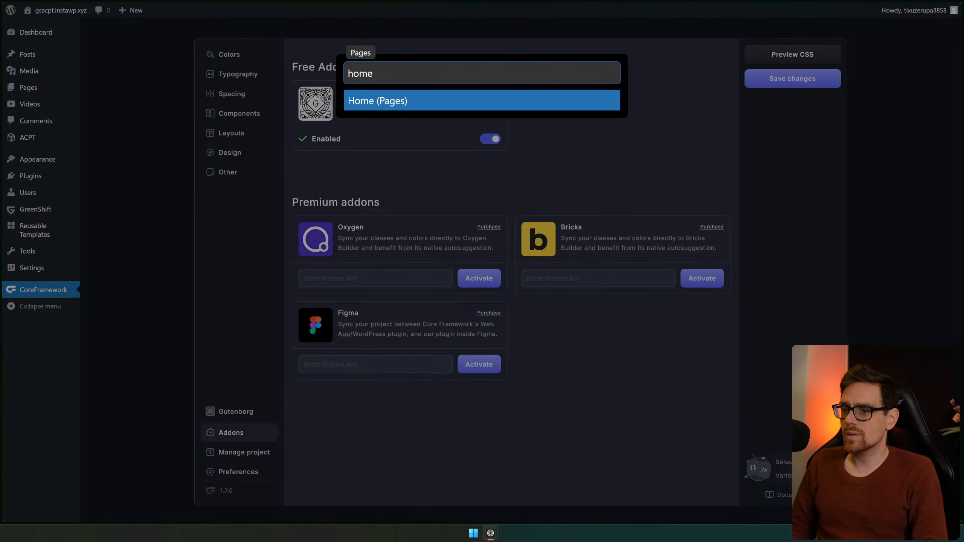
key("Return")
key("Return")
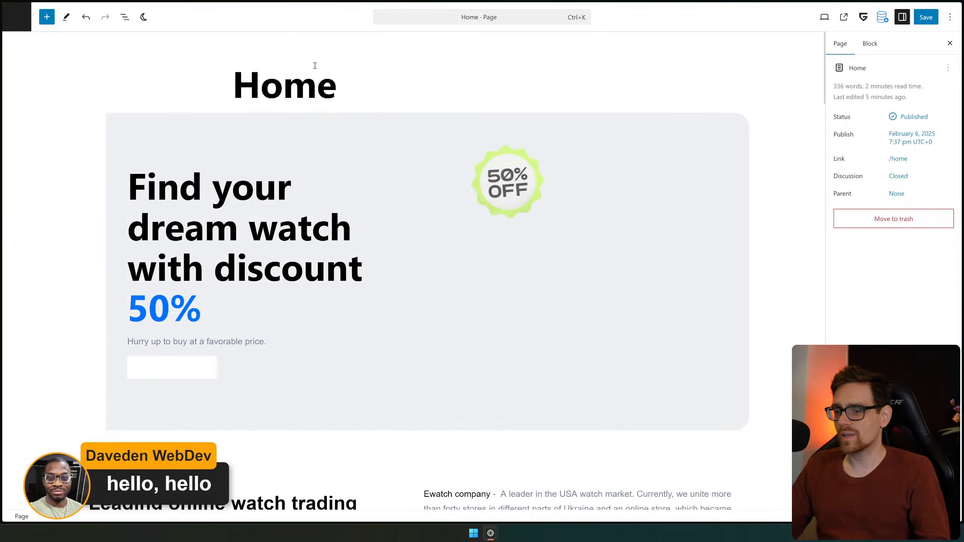
Search the Core Framework classes of the hero heading for "button", then clear the search
left_click(269, 187)
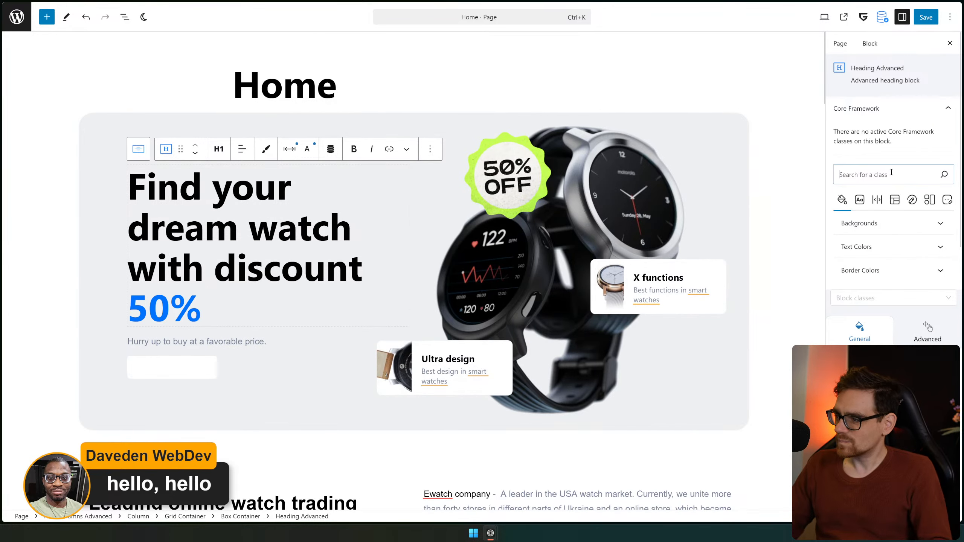
type("btn")
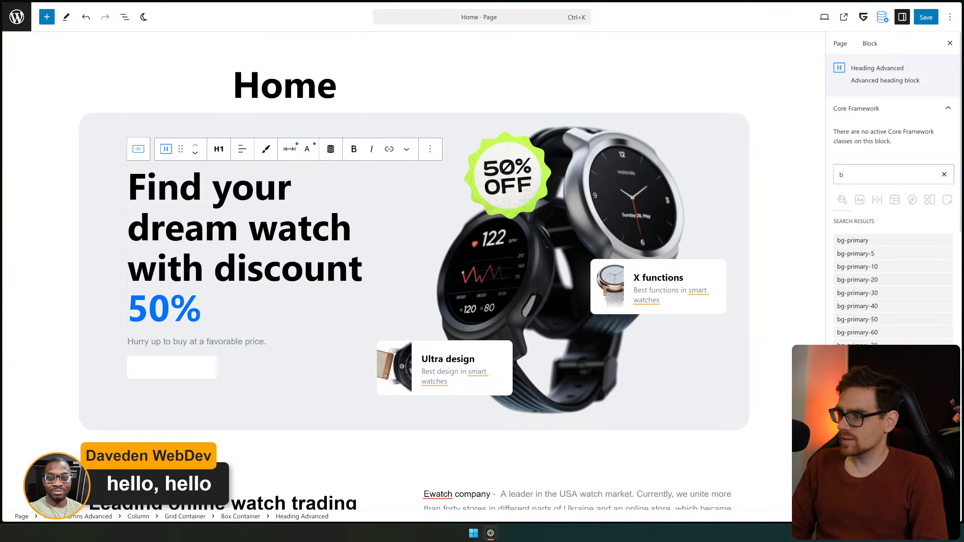
key("BackSpace")
key("BackSpace")
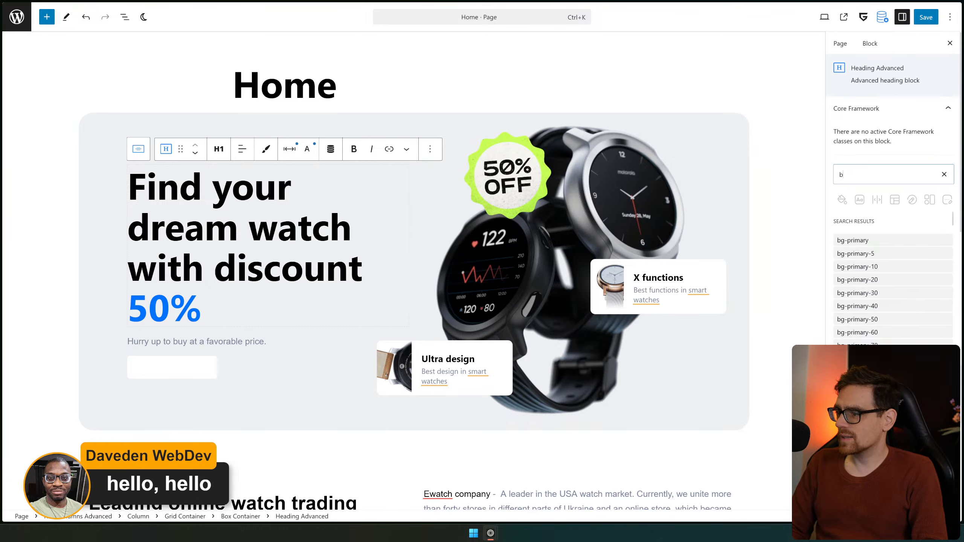
type("utton")
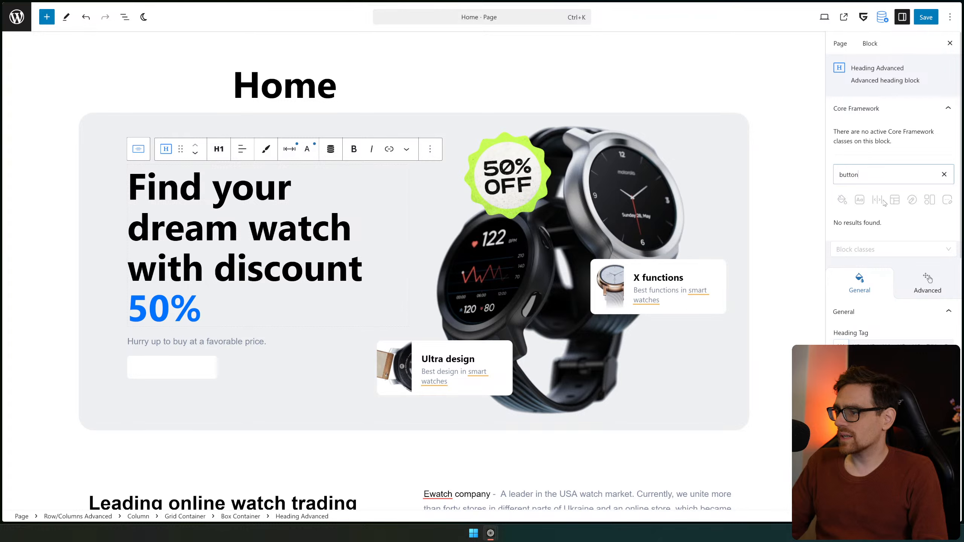
left_click(893, 272)
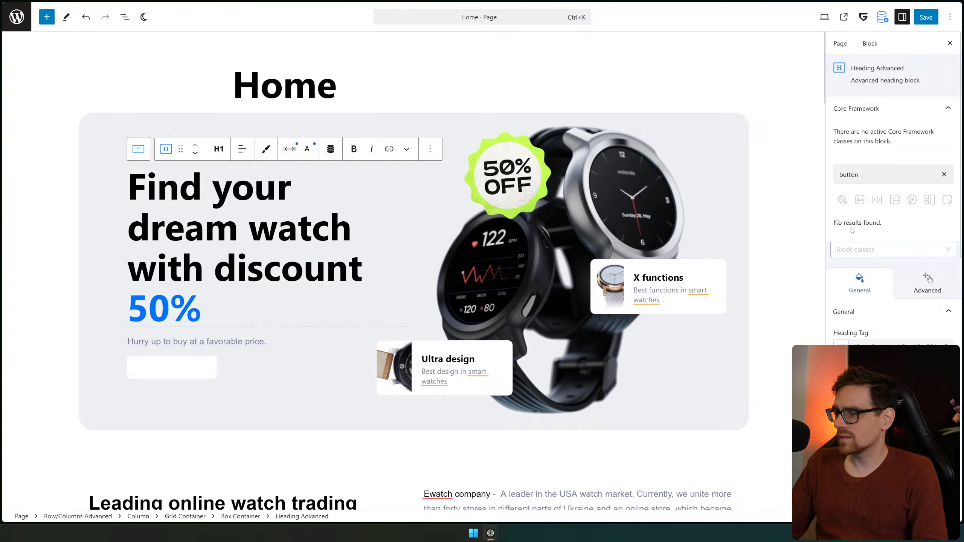
left_click(942, 176)
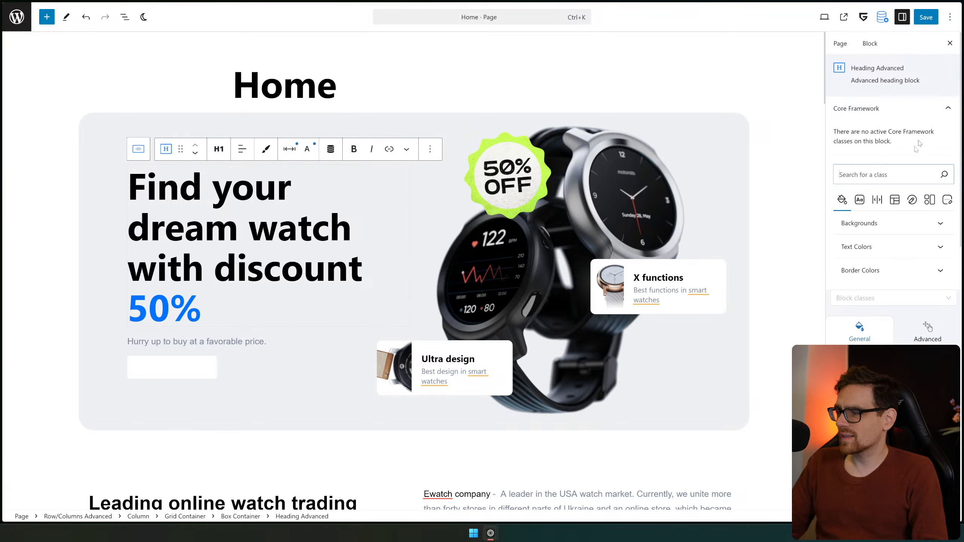
Leave the page editor without saving, disable CoreFramework's Gutenberg addon and save the changes
key("ctrl+r")
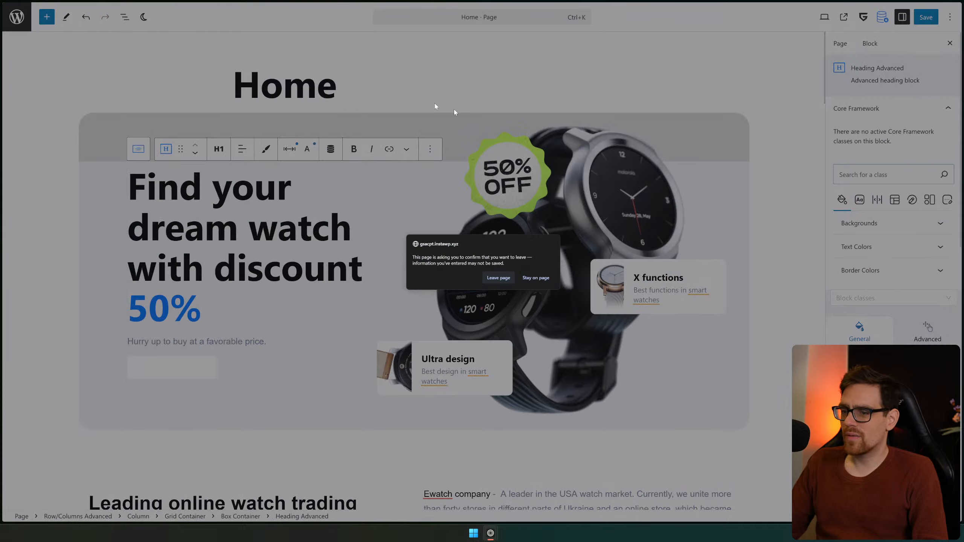
left_click(489, 279)
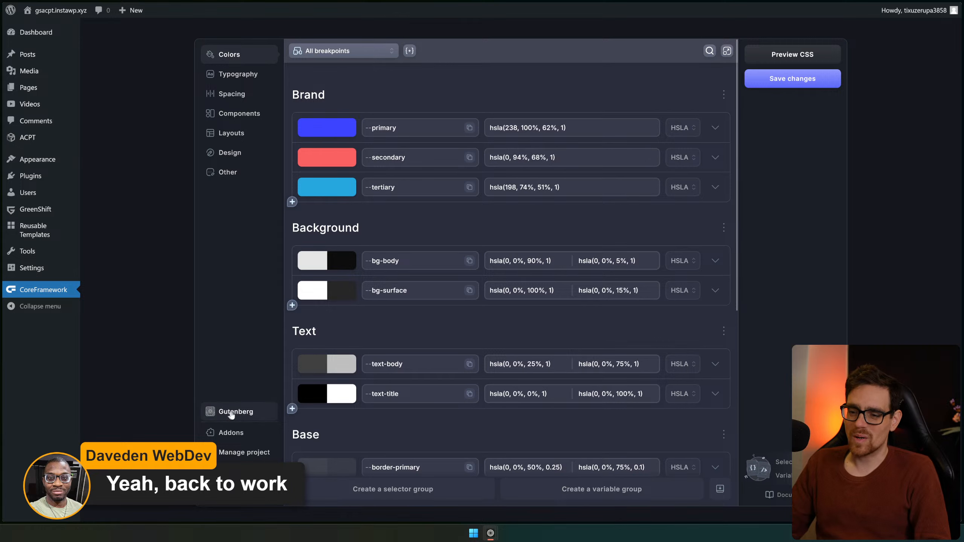
left_click(238, 433)
left_click(487, 140)
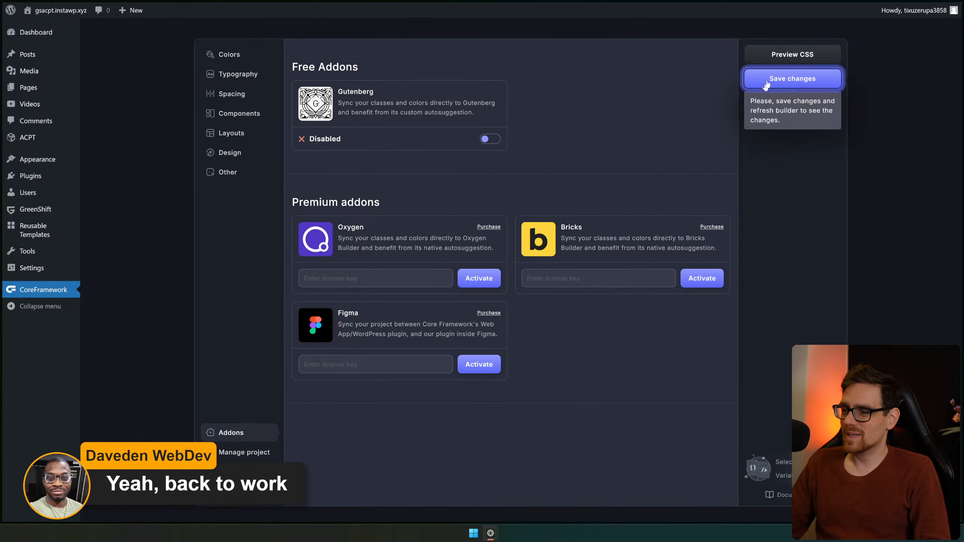
left_click(789, 79)
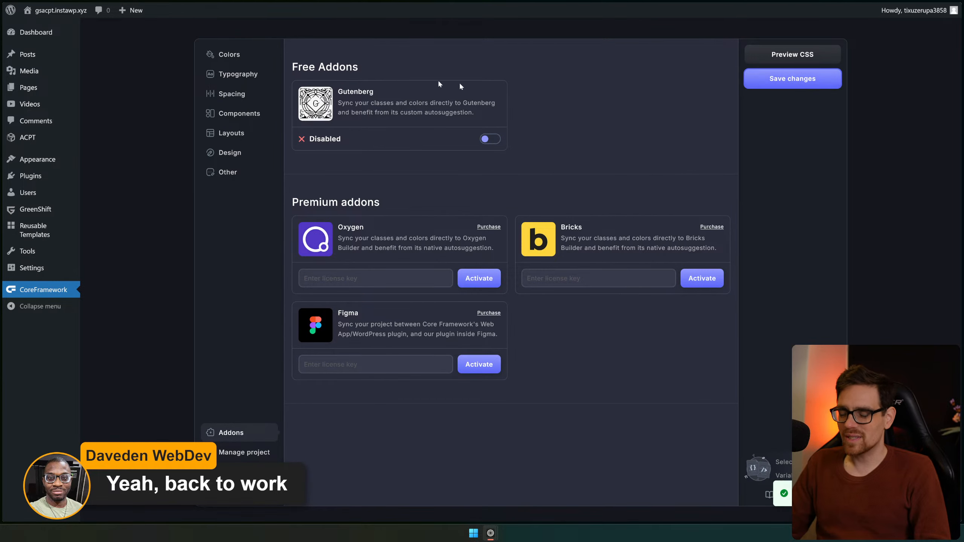
Look over the dashboard, the Videos list and the registered custom post types in ACPT
left_click(53, 33)
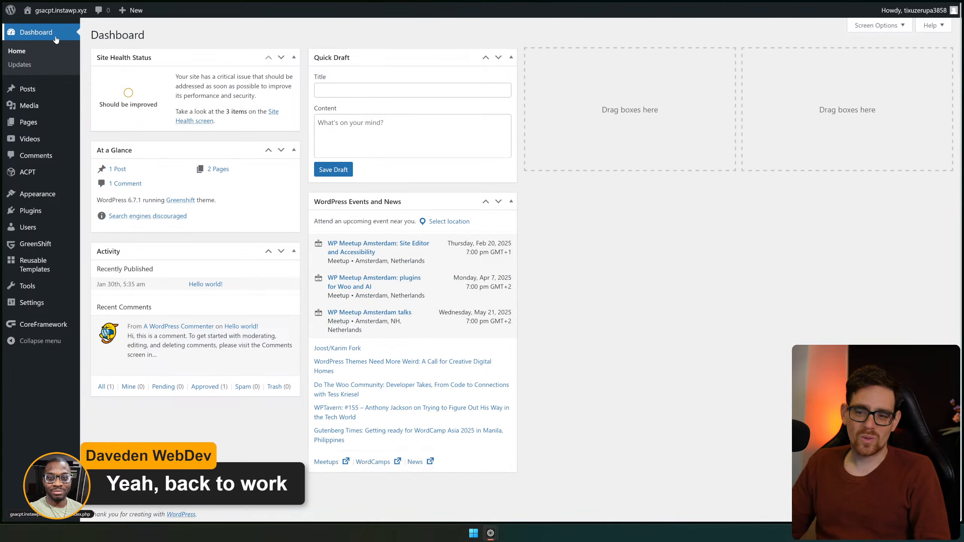
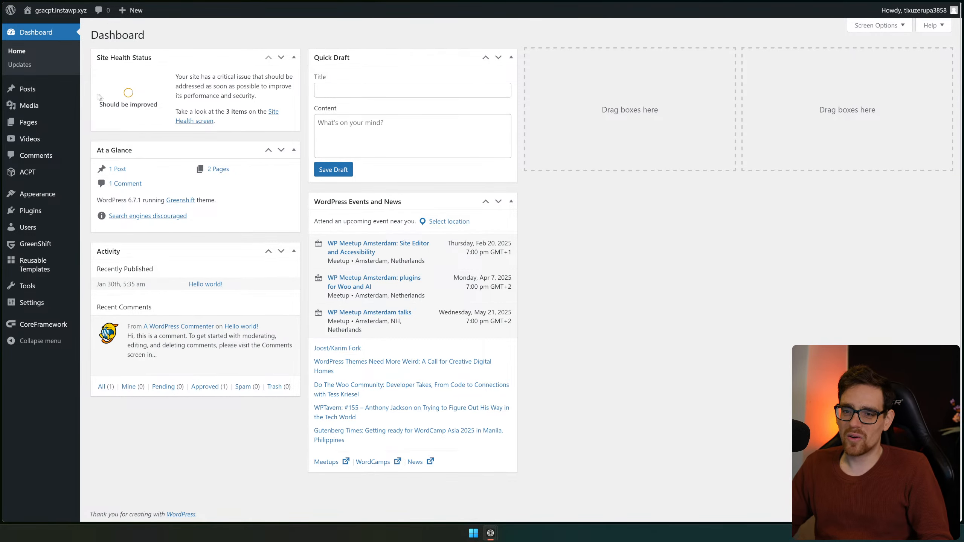
mouse_move(63, 91)
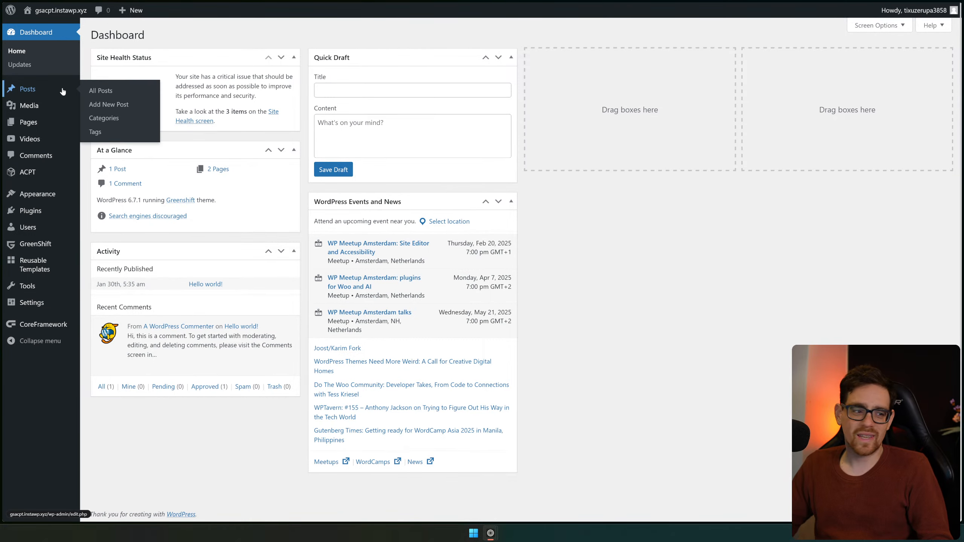
left_click(55, 140)
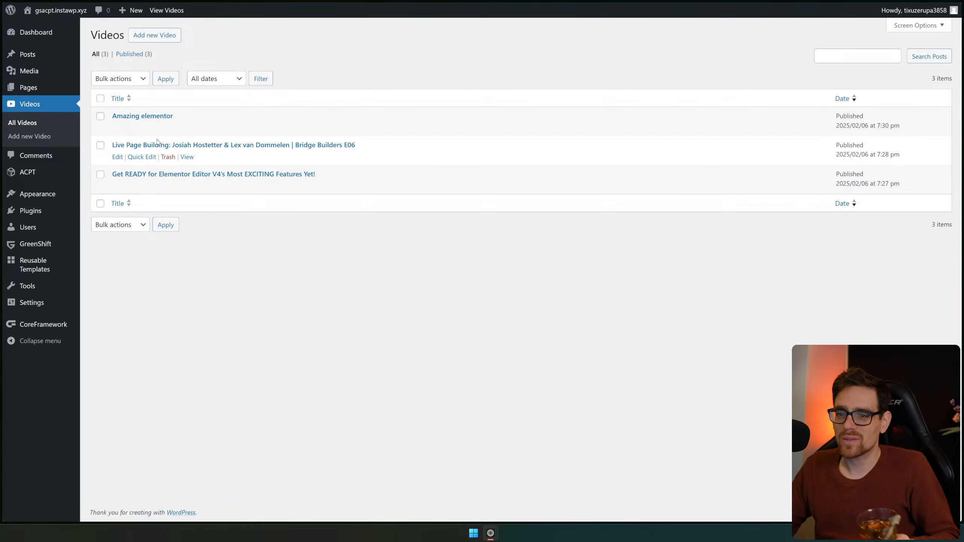
mouse_move(105, 172)
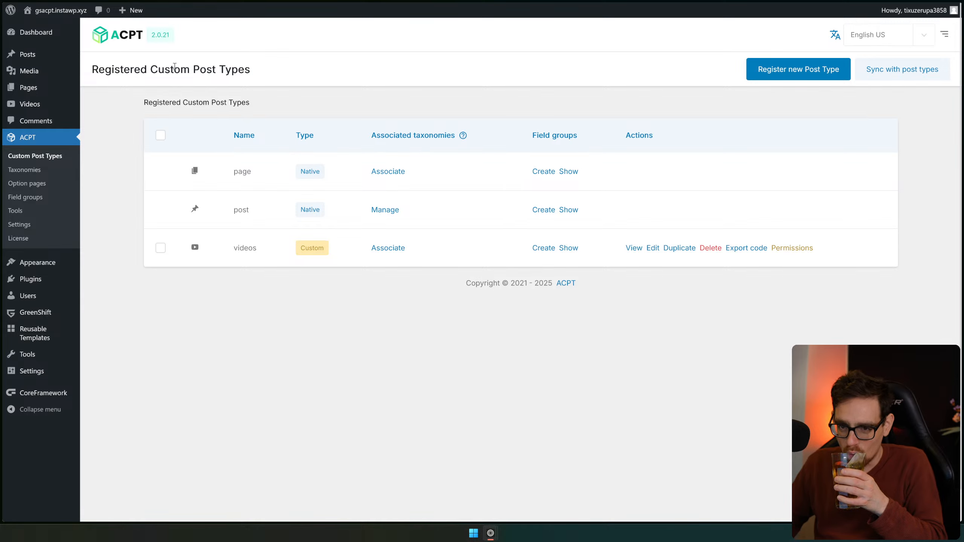
mouse_move(75, 91)
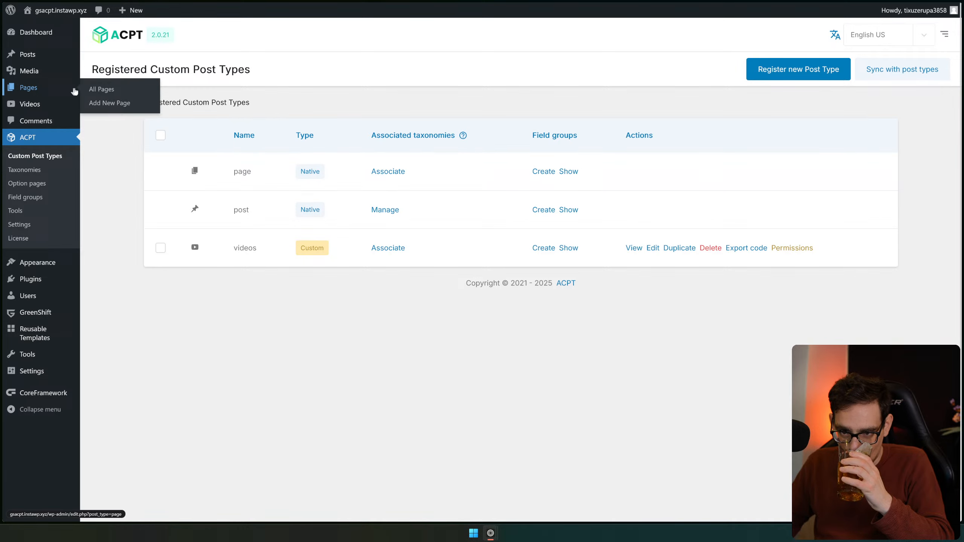
View the published Home page from the list of all pages, open it for editing and select the hero heading
left_click(106, 91)
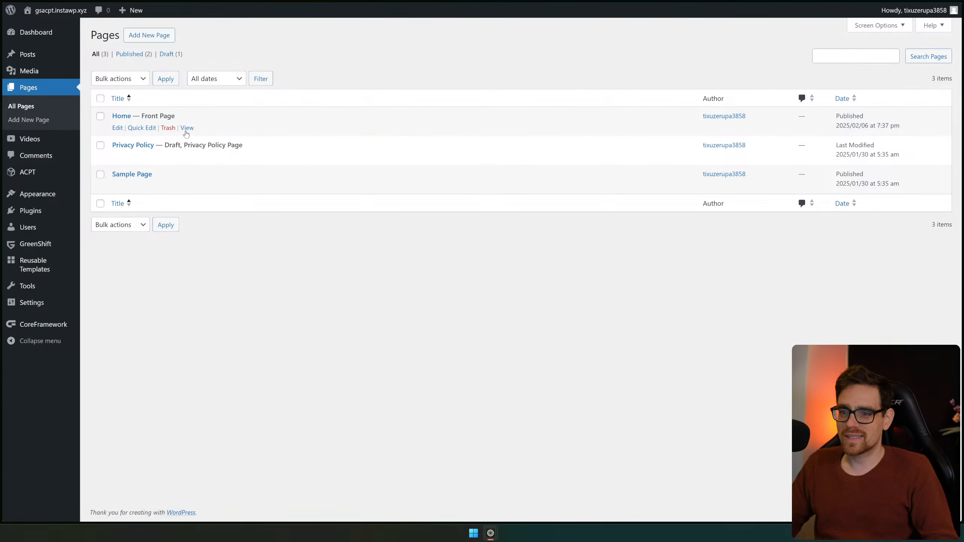
left_click(188, 130)
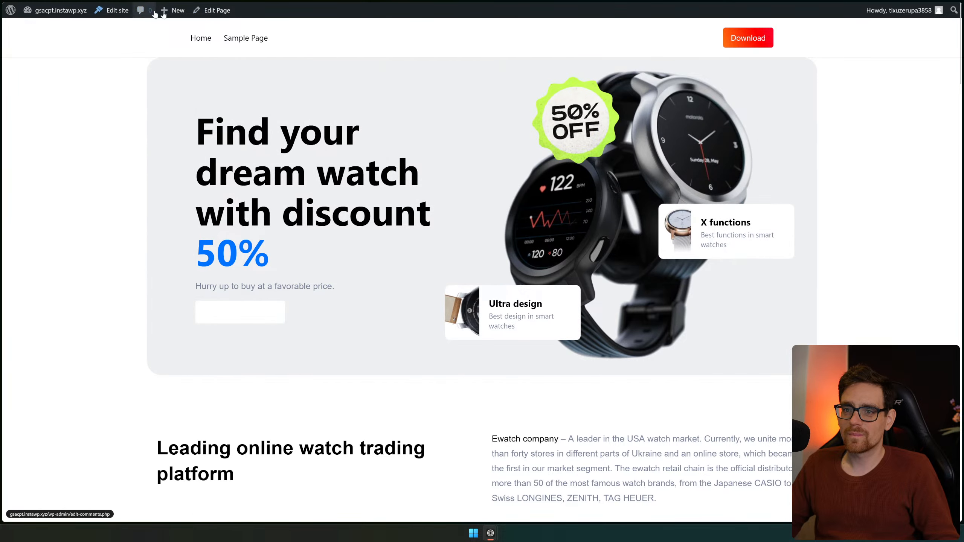
left_click(210, 11)
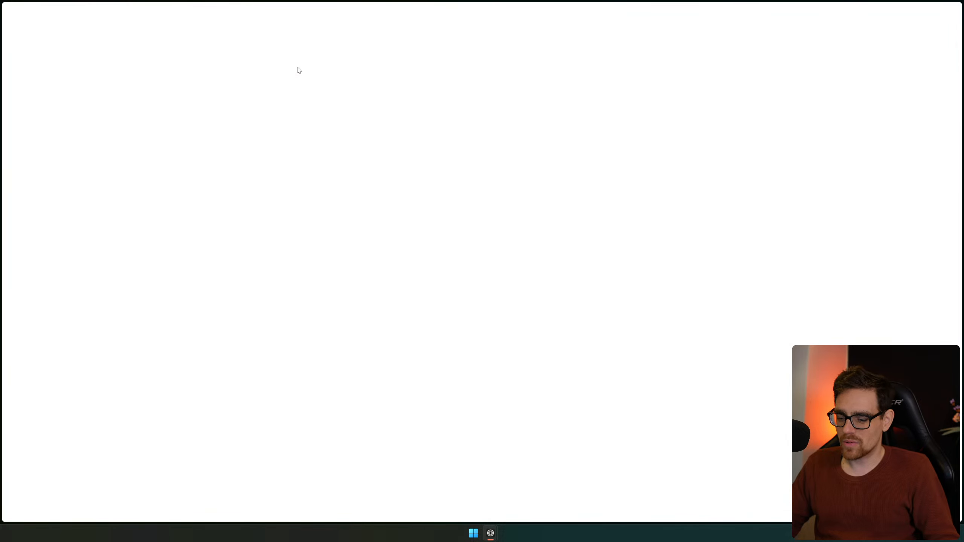
left_click(206, 263)
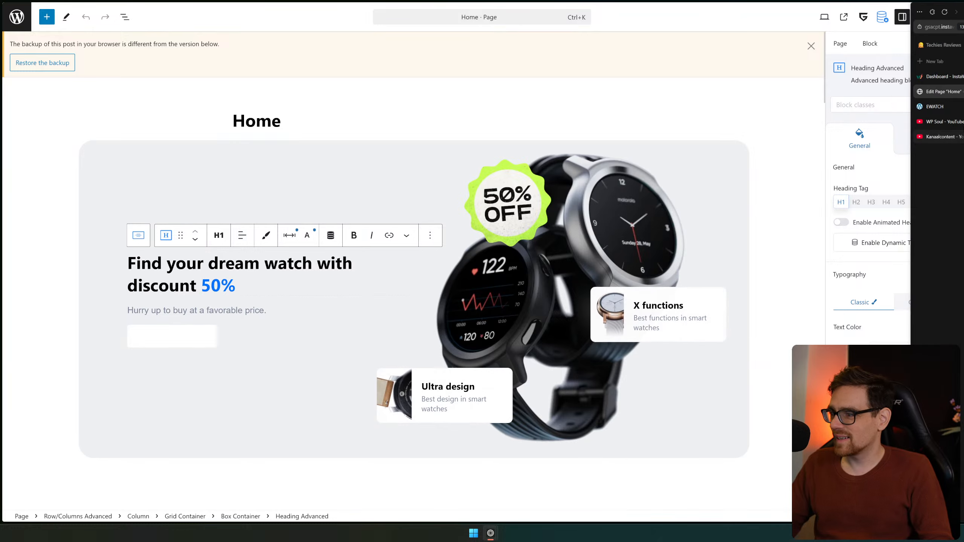
Look through the Home page's sections down to the watch categories and the Black Friday offer
scroll(329, 189, "down", 5)
scroll(360, 197, "down", 10)
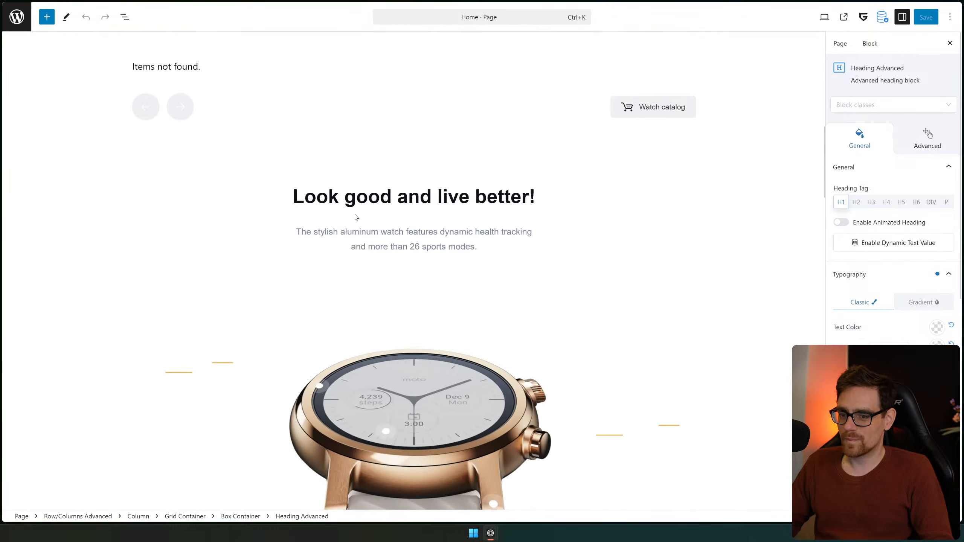
scroll(644, 262, "down", 10)
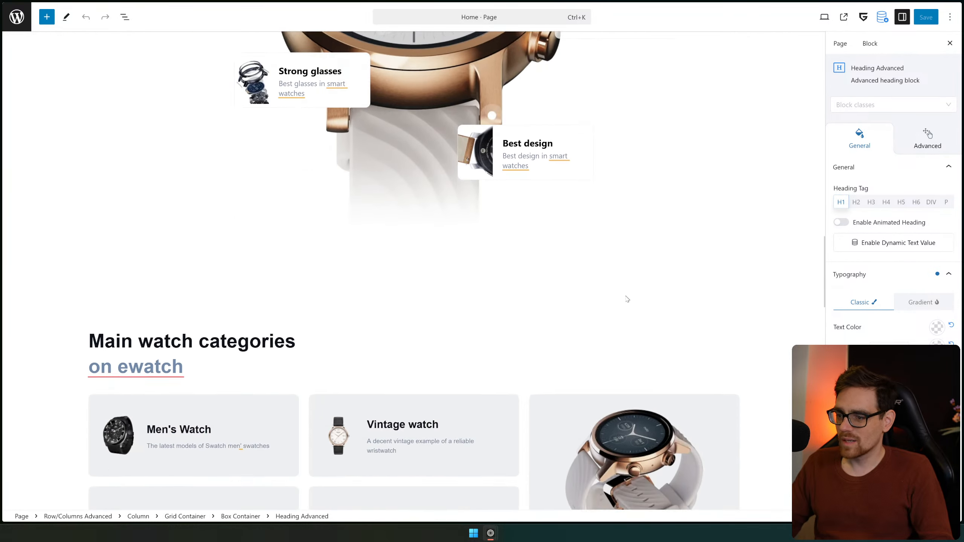
scroll(615, 294, "up", 4)
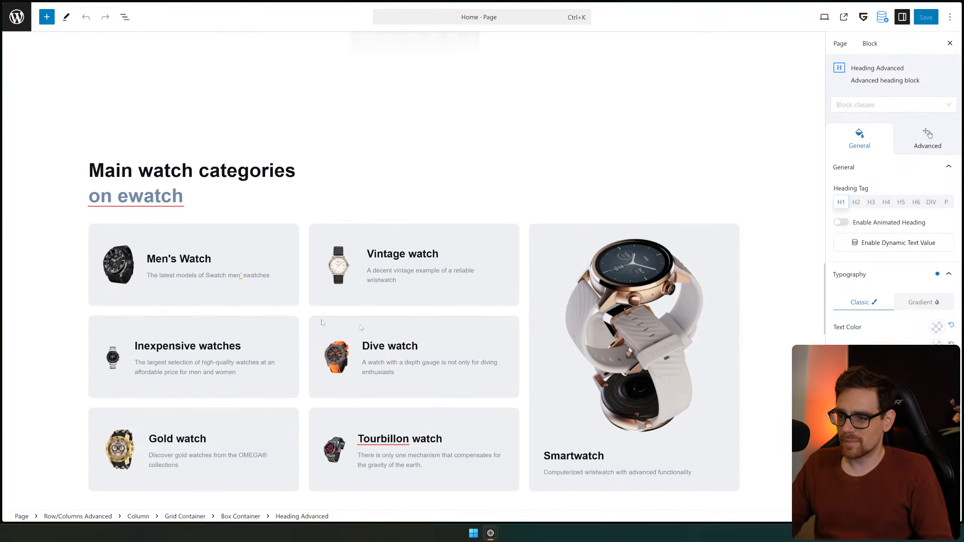
scroll(151, 269, "down", 5)
left_click(224, 233)
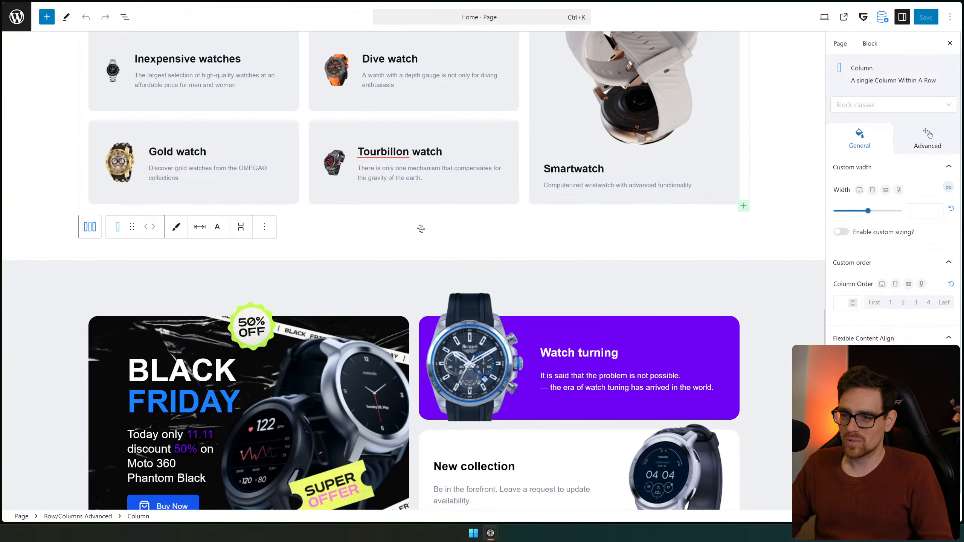
left_click(395, 217)
scroll(394, 215, "up", 6)
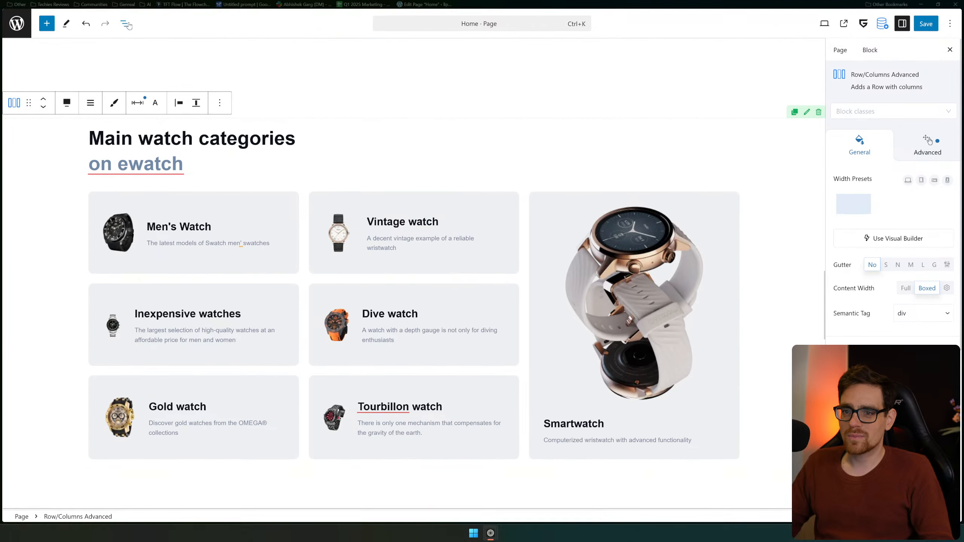
Add an empty block after the last Row/Columns Advanced block of the page
left_click(127, 24)
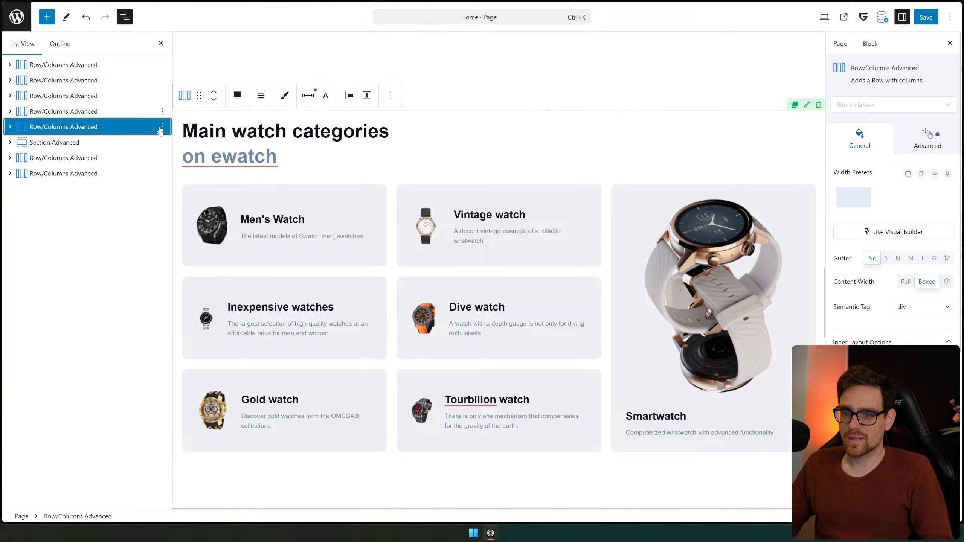
left_click(138, 175)
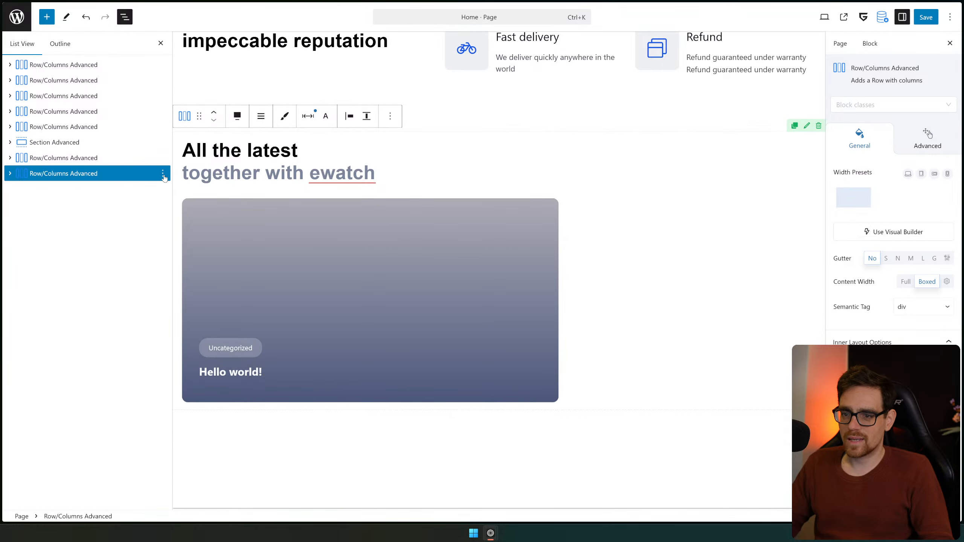
left_click(163, 173)
left_click(184, 251)
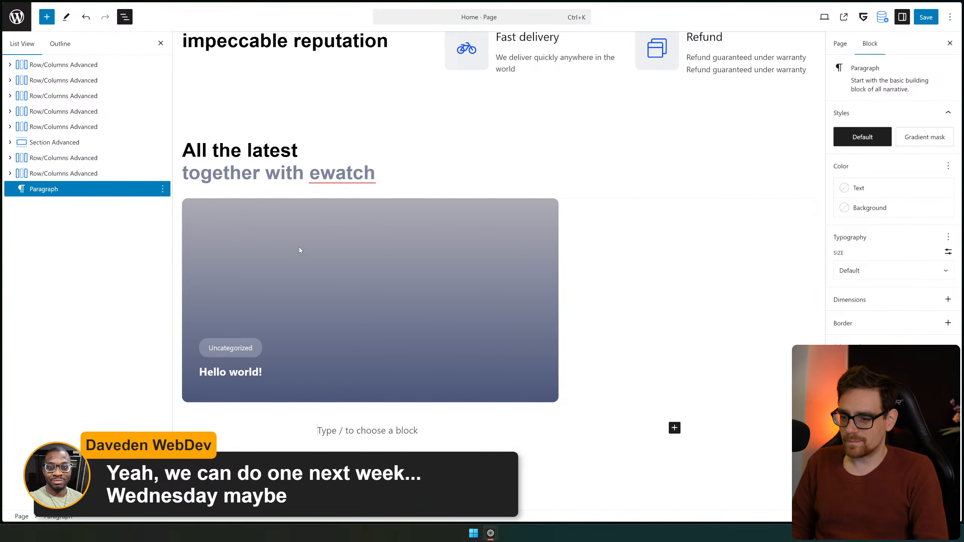
Turn the empty block at the end of the page into a Query Loop Builder
type("/")
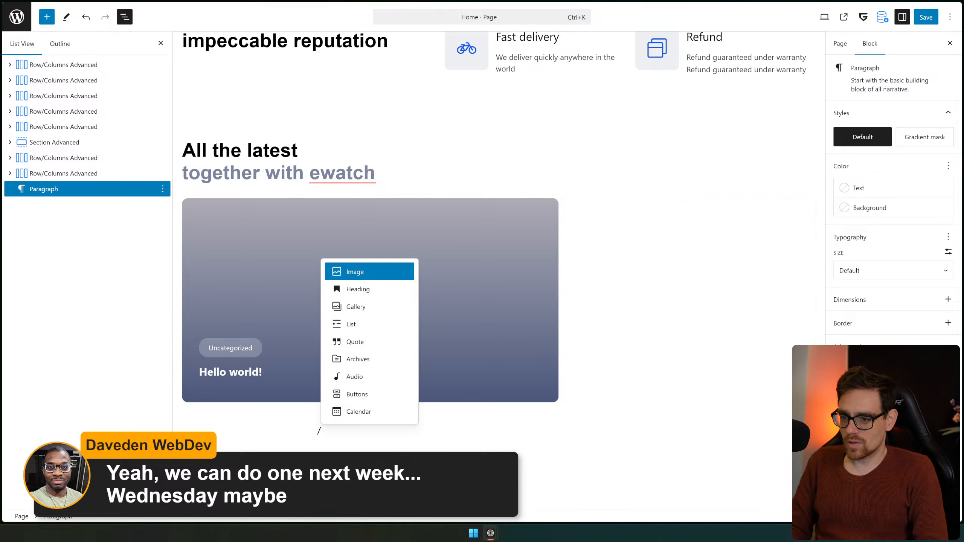
type("querr")
key("BackSpace")
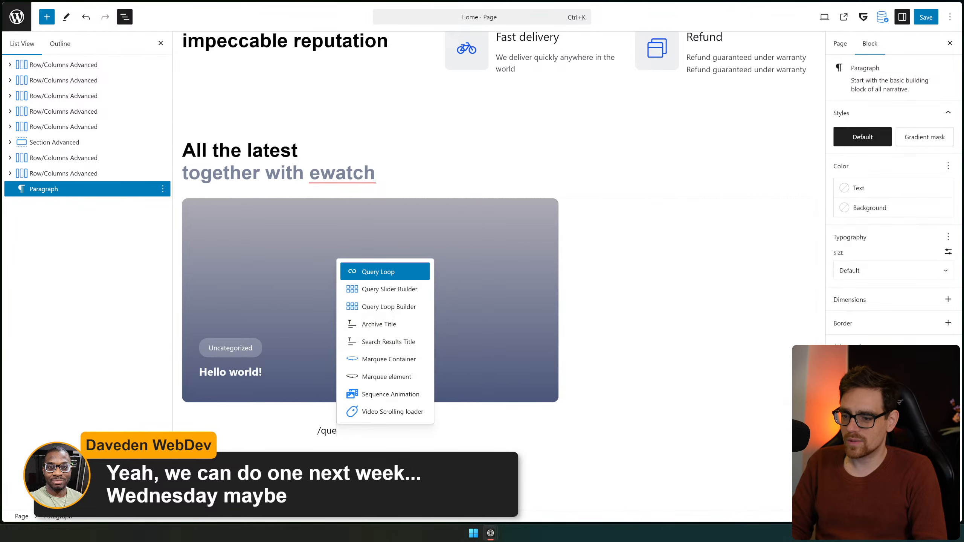
key("Down")
key("Down")
key("Return")
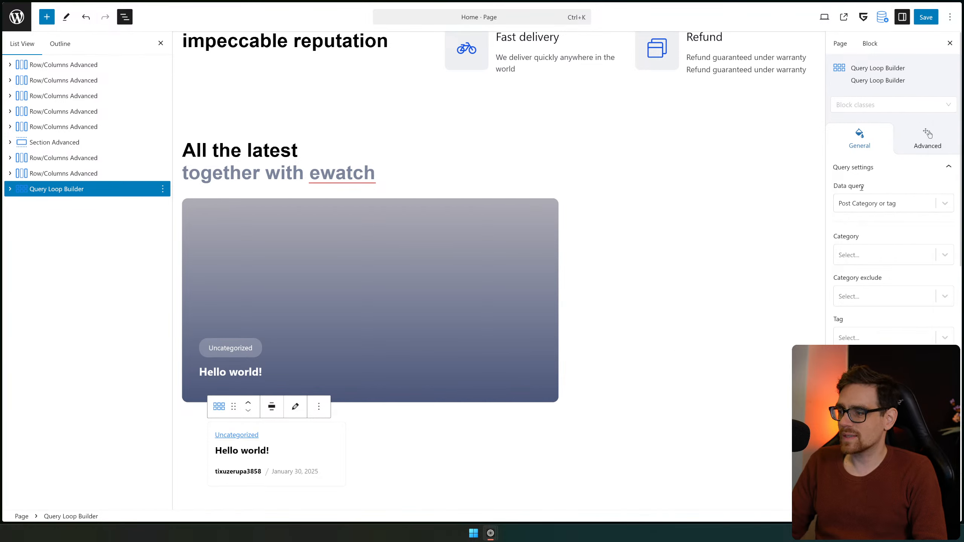
Set the loop's data query to Custom post type and taxonomy with the post type videos
left_click(885, 210)
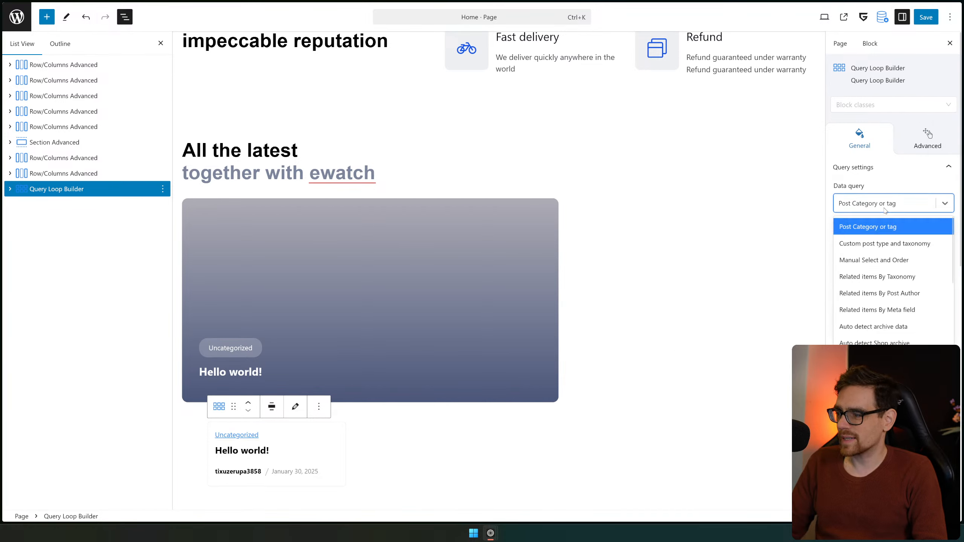
left_click(911, 226)
left_click(898, 259)
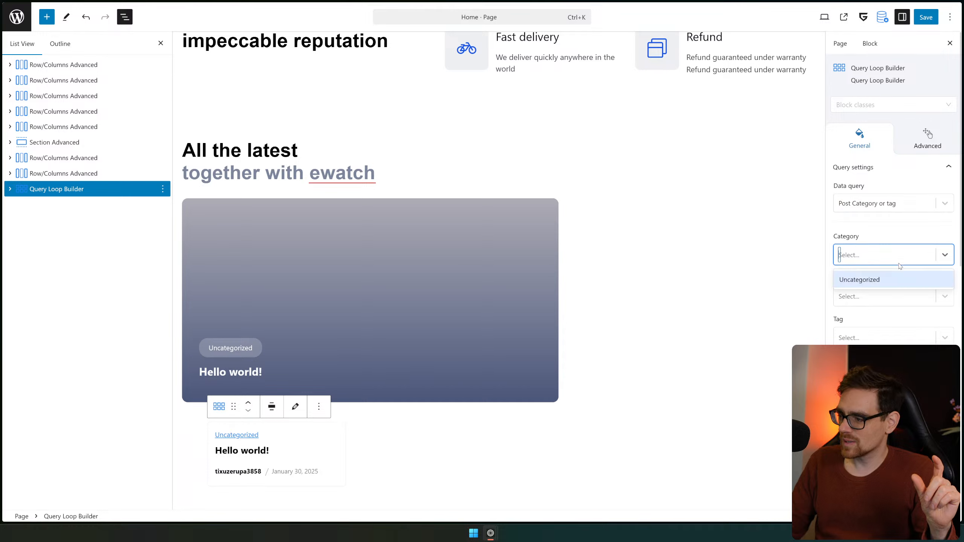
left_click(902, 254)
left_click(875, 207)
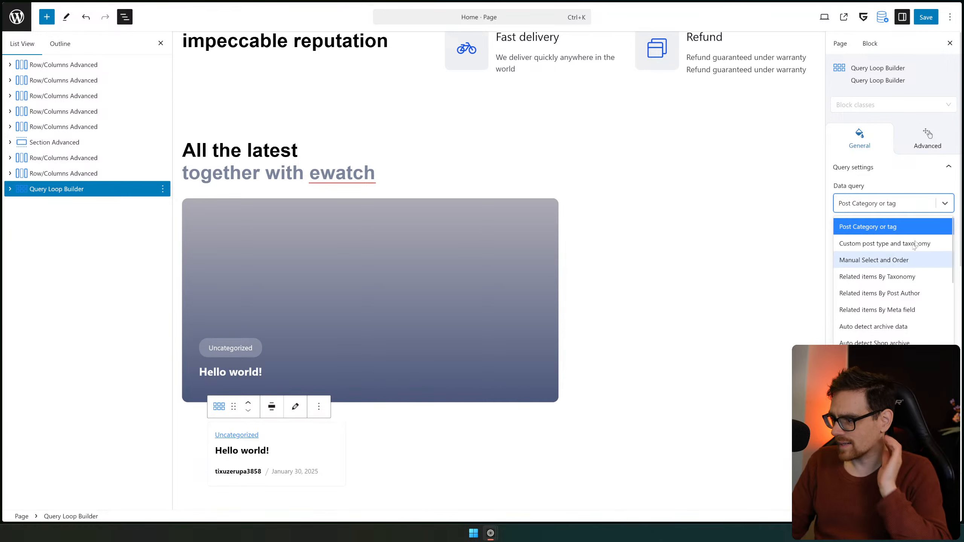
left_click(892, 244)
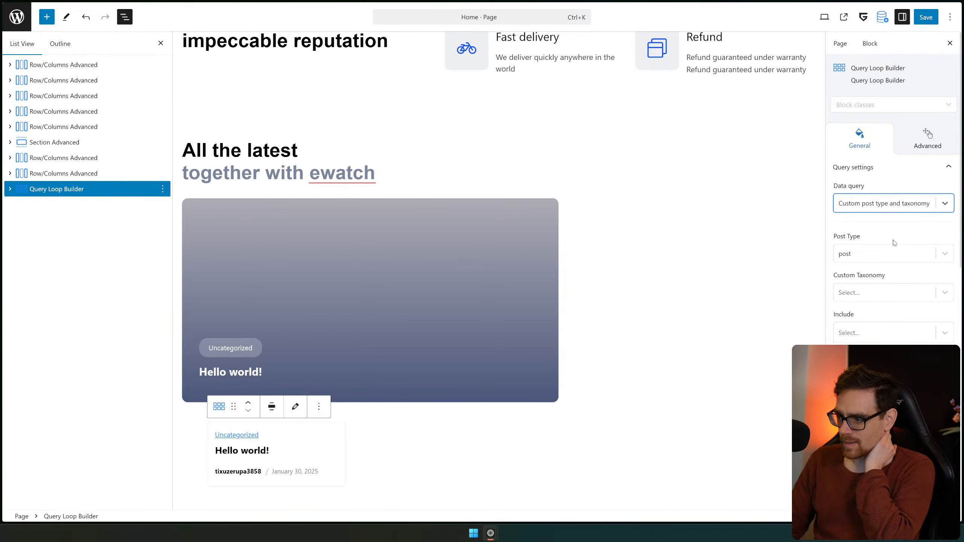
left_click(888, 254)
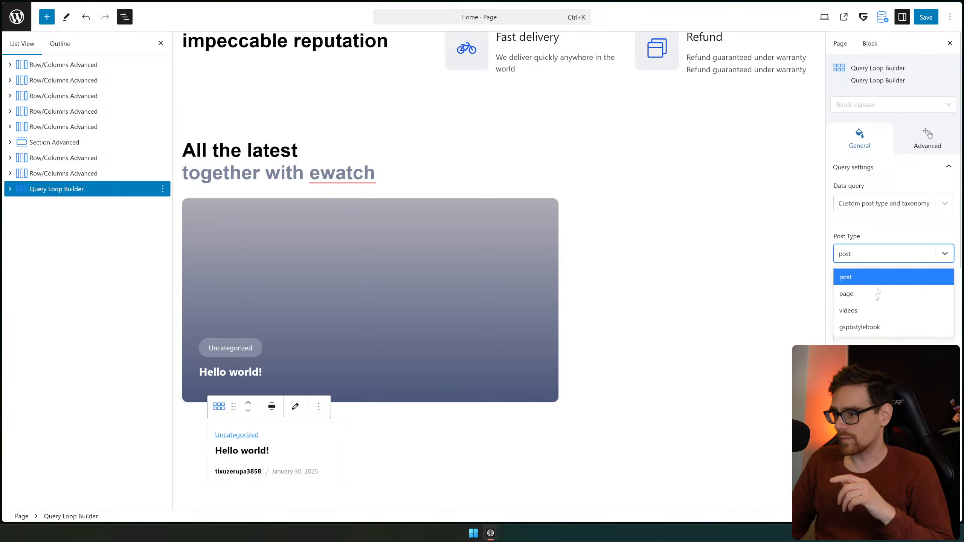
left_click(878, 316)
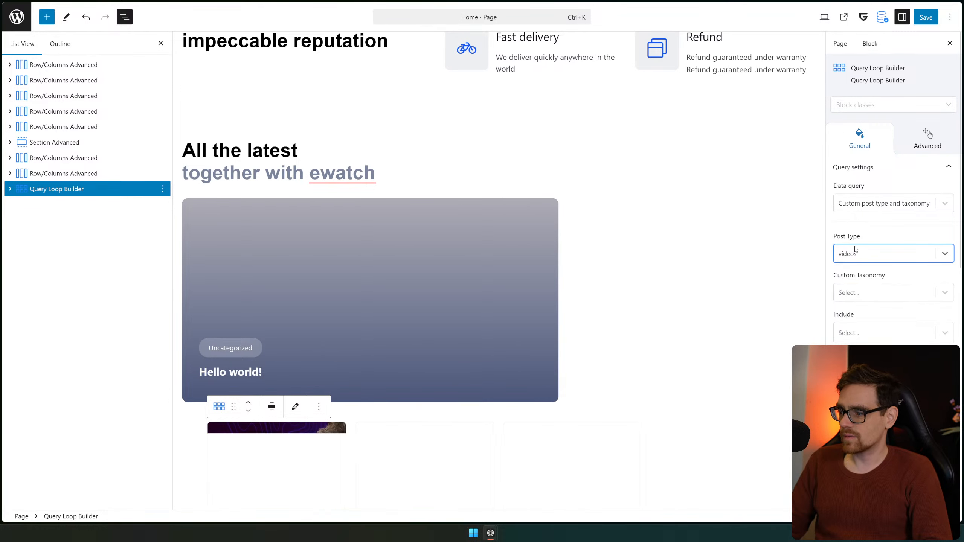
Open the query loop's item layout for editing and insert a Video Advanced block after the dynamic title
scroll(625, 318, "down", 5)
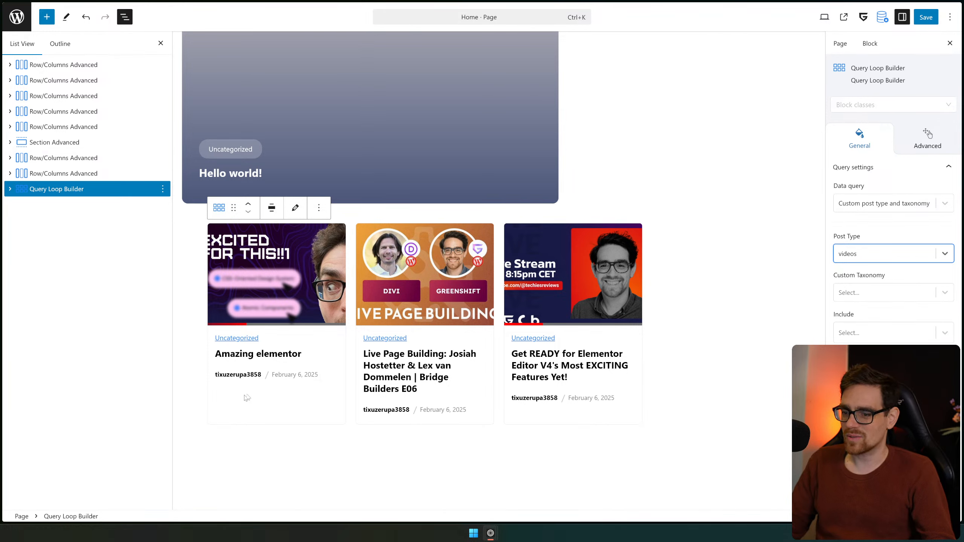
left_click(265, 355)
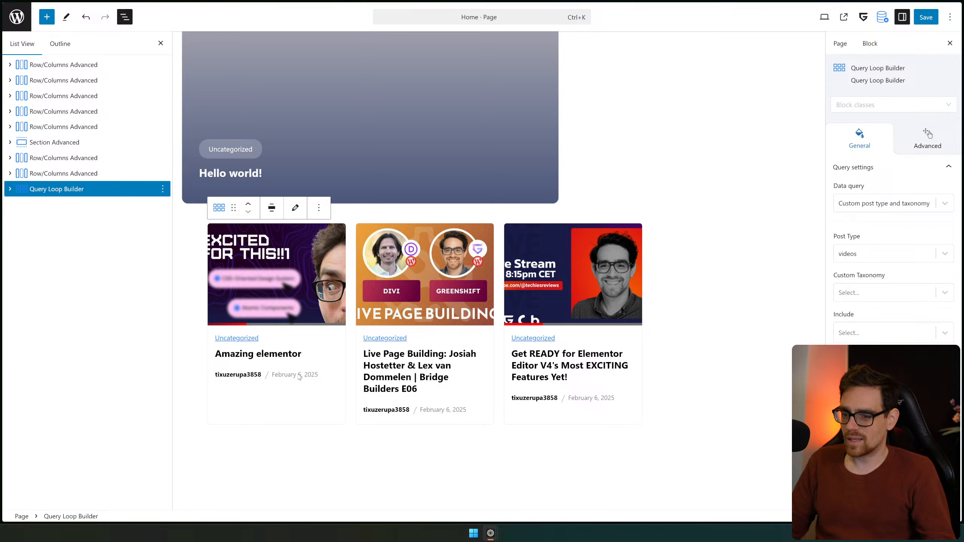
left_click(296, 208)
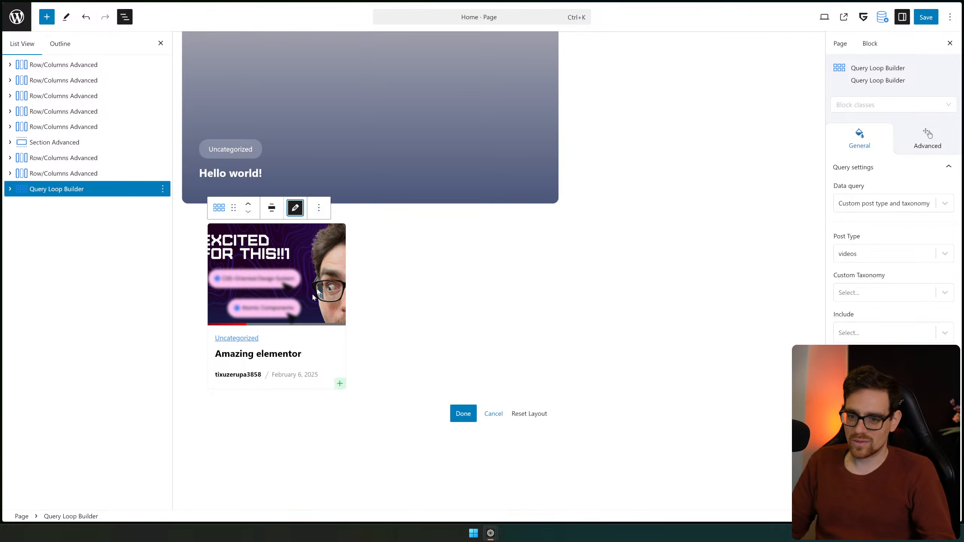
left_click(294, 357)
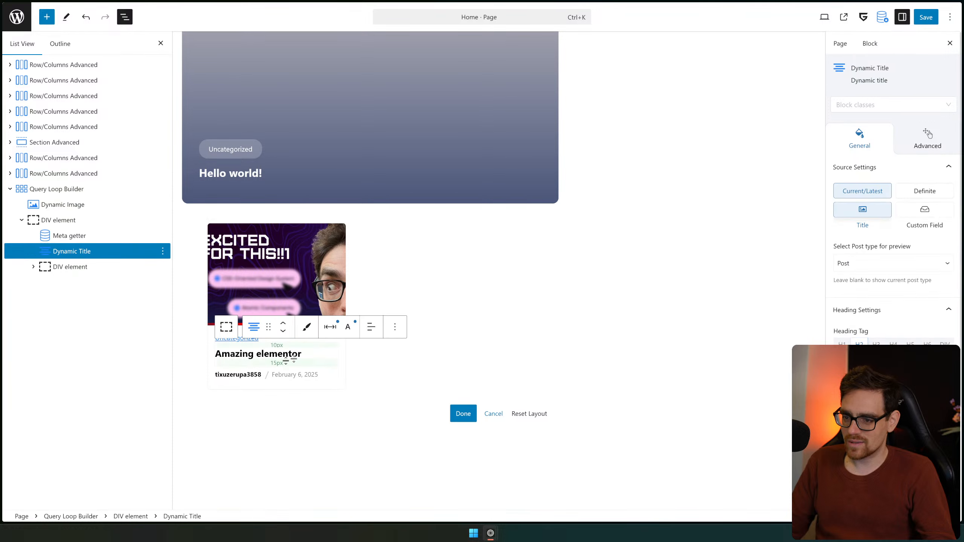
left_click(404, 328)
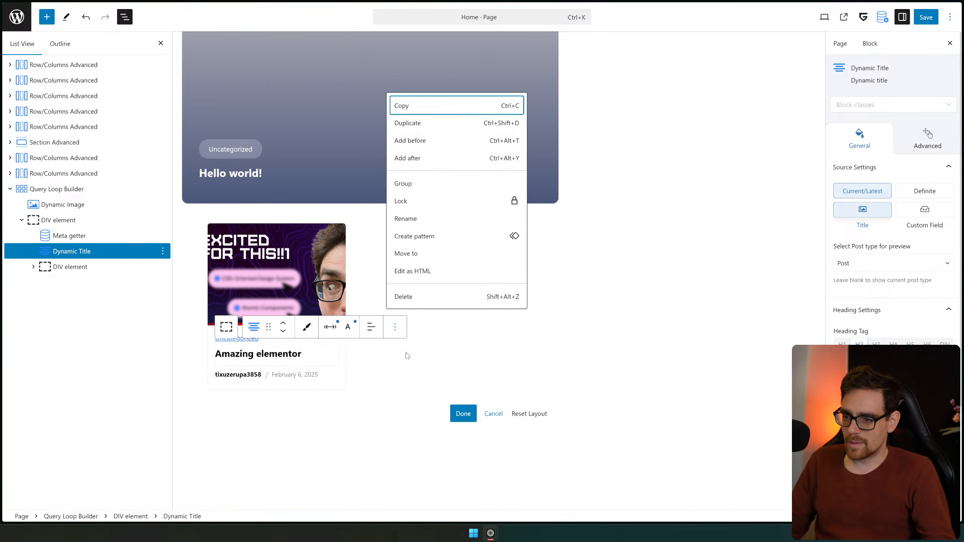
left_click(422, 161)
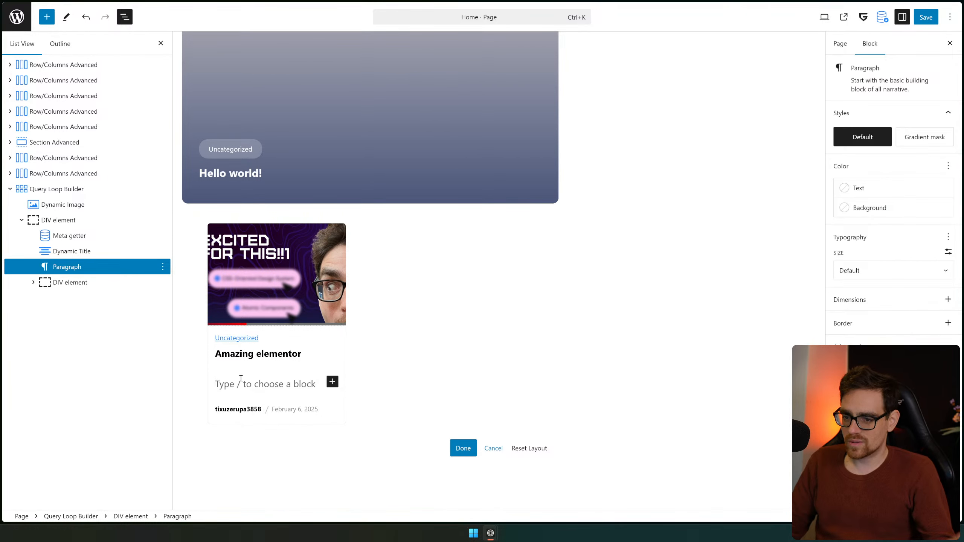
type("/")
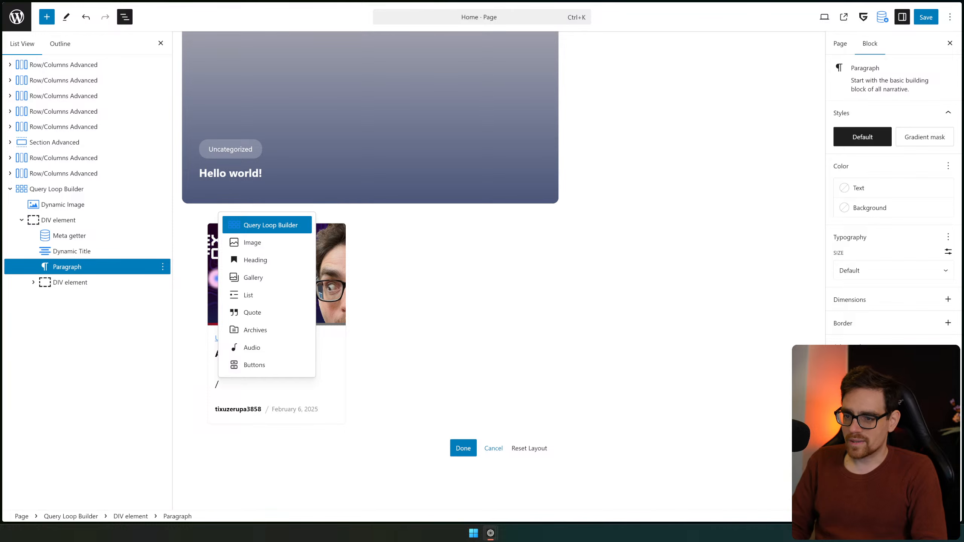
type("video")
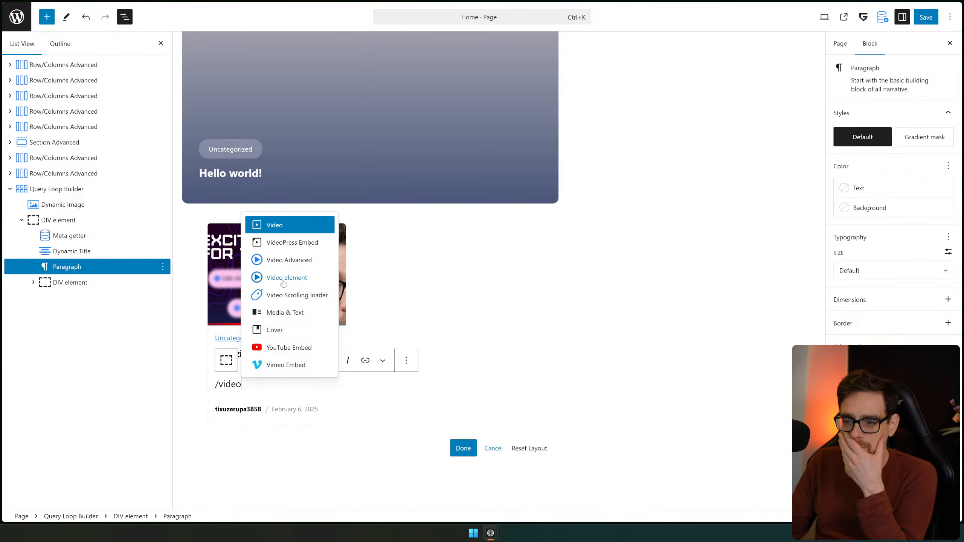
left_click(315, 266)
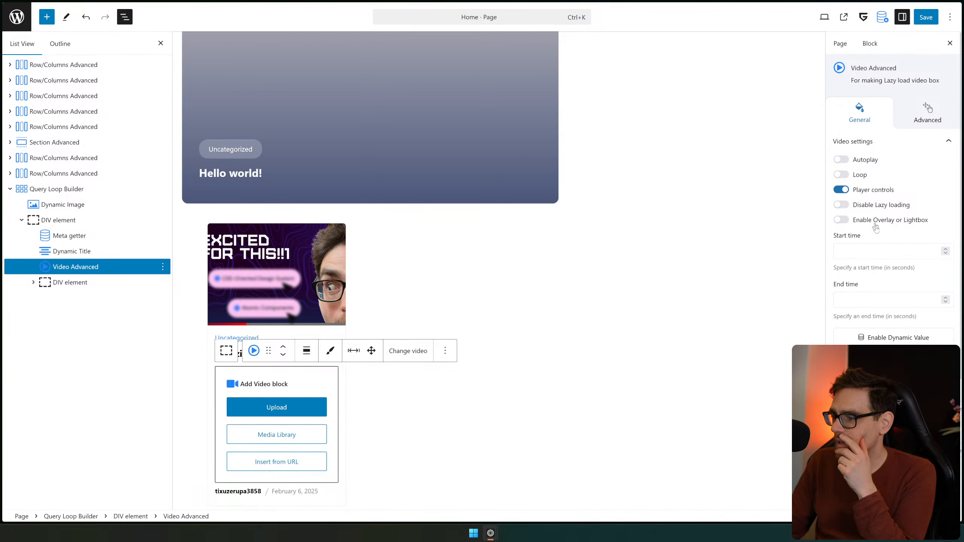
Enable a dynamic value for the Video Advanced block with Youtube as the video source
scroll(903, 207, "down", 4)
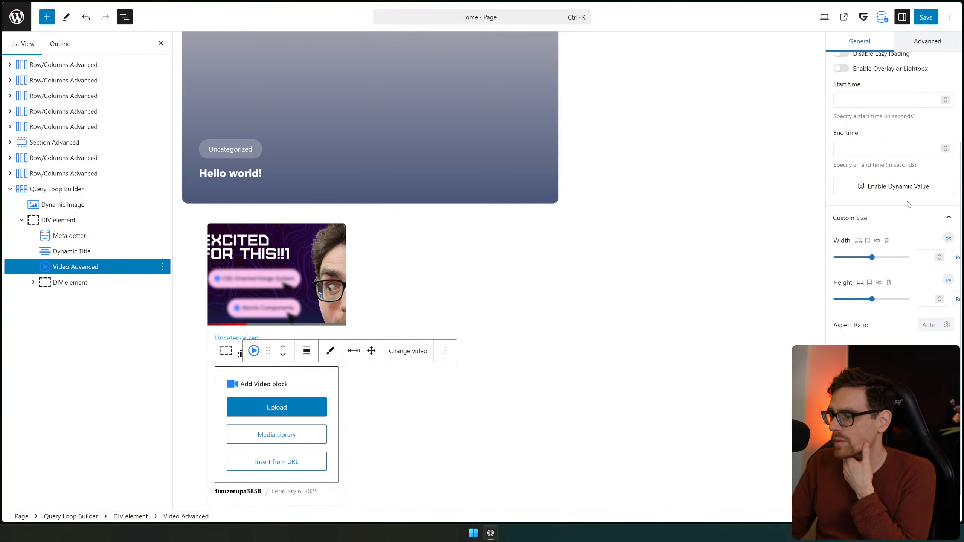
scroll(908, 205, "down", 1)
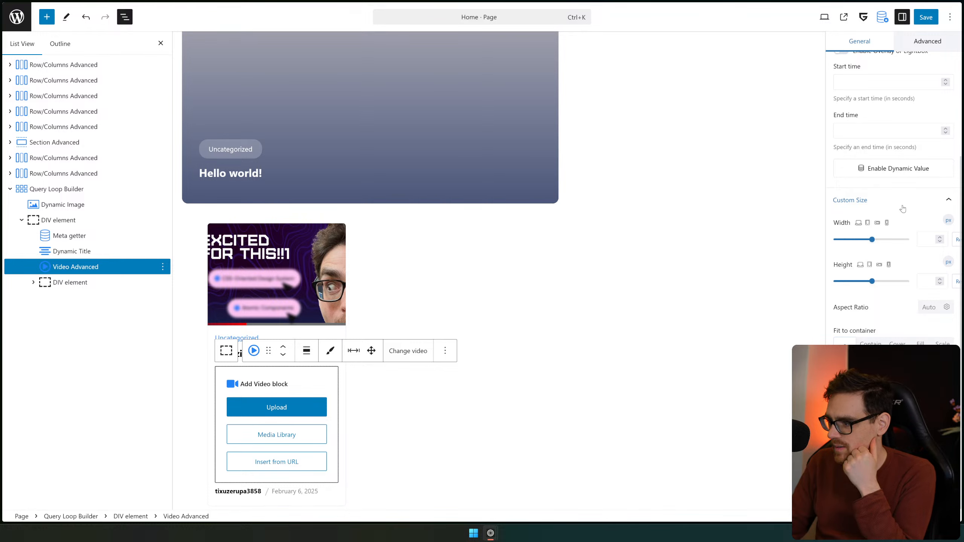
scroll(904, 212, "up", 3)
left_click(884, 222)
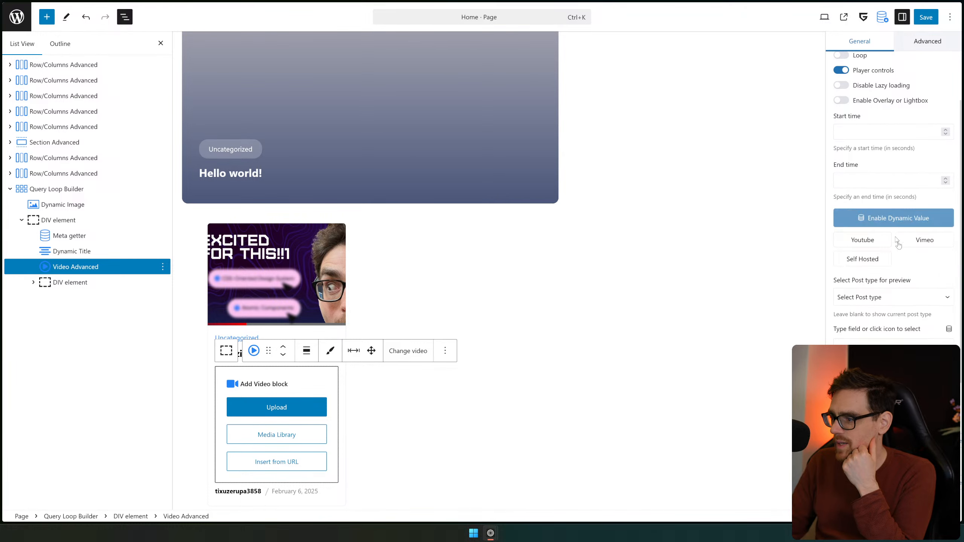
left_click(864, 240)
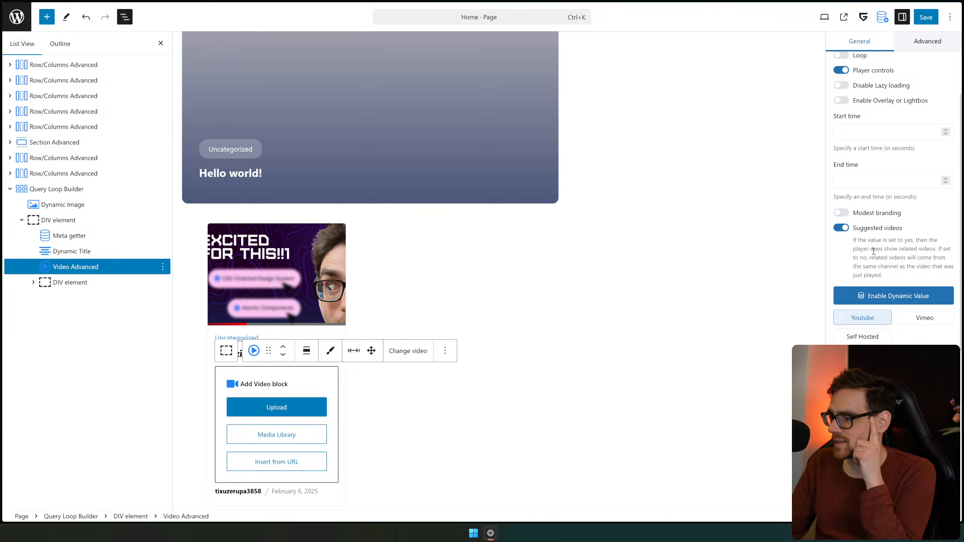
Bind the video to the videos-details_url custom field, using Videos as the preview post type, and save the page
scroll(873, 251, "up", 3)
scroll(873, 251, "down", 5)
left_click(923, 324)
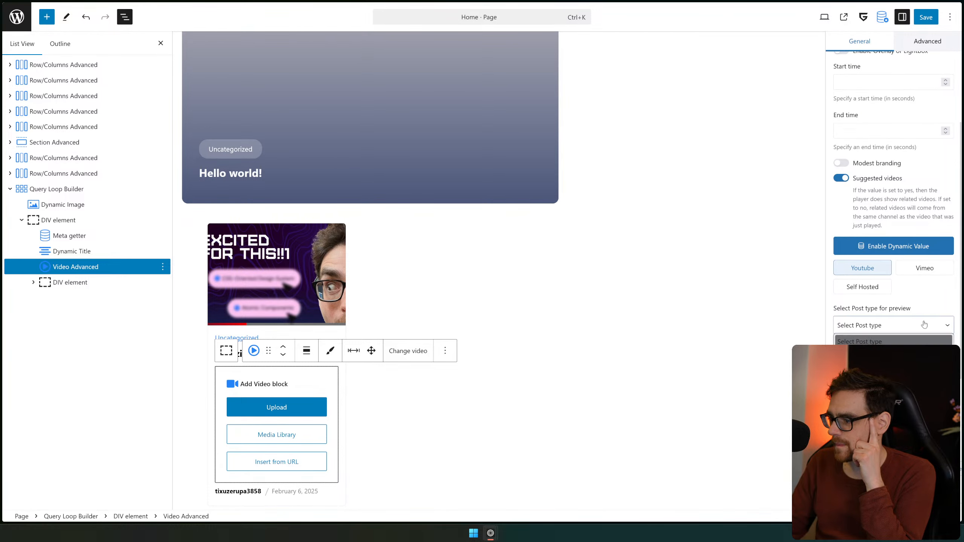
left_click(892, 357)
scroll(858, 278, "down", 5)
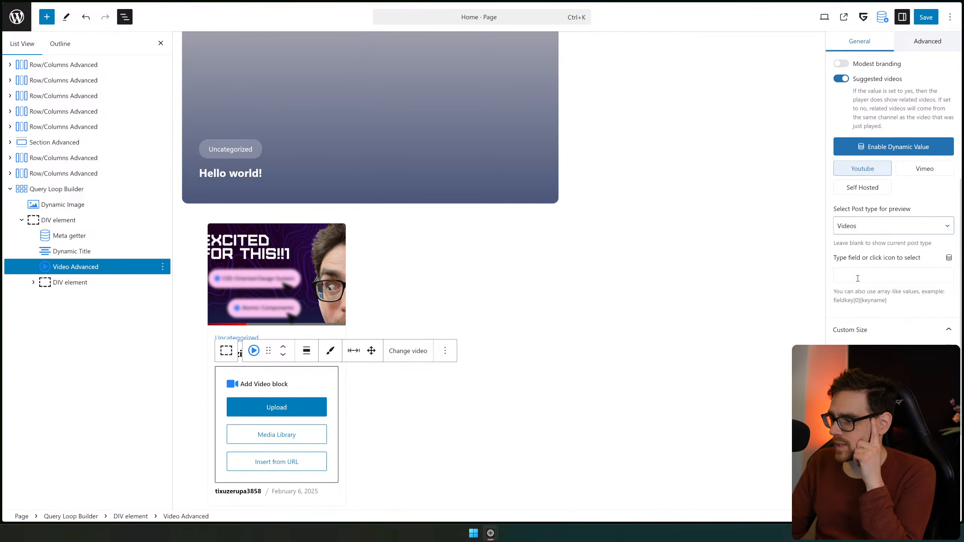
left_click(948, 257)
left_click(922, 275)
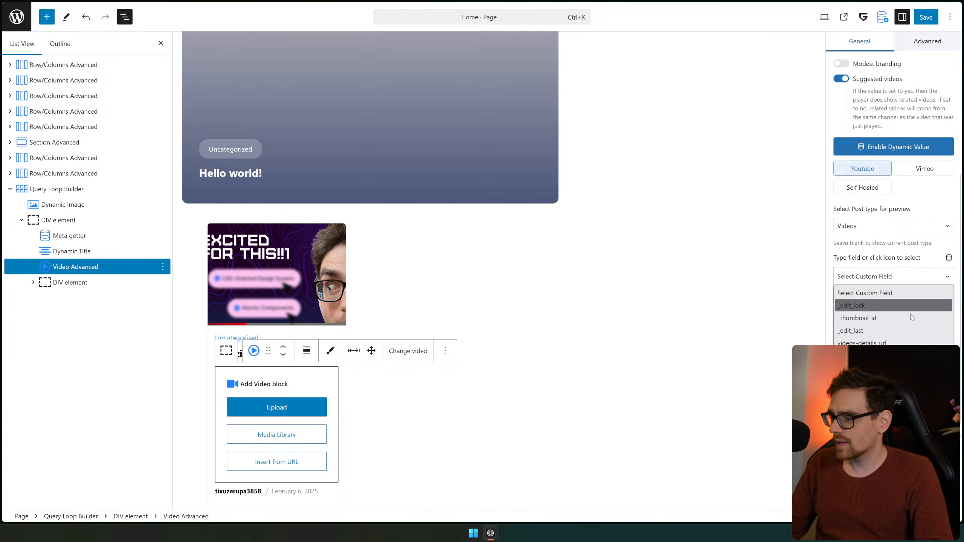
left_click(911, 342)
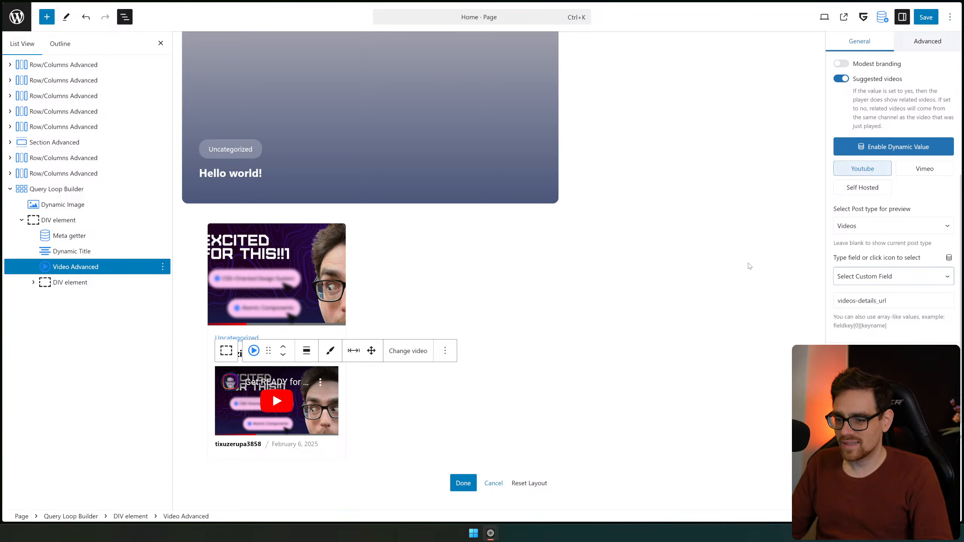
left_click(925, 17)
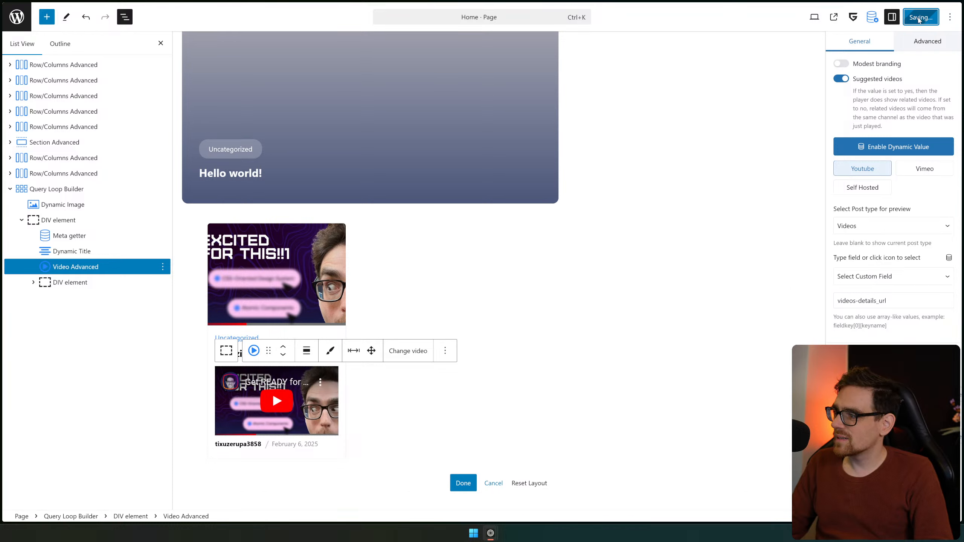
Finish editing the query loop's item layout and save the page
left_click(464, 482)
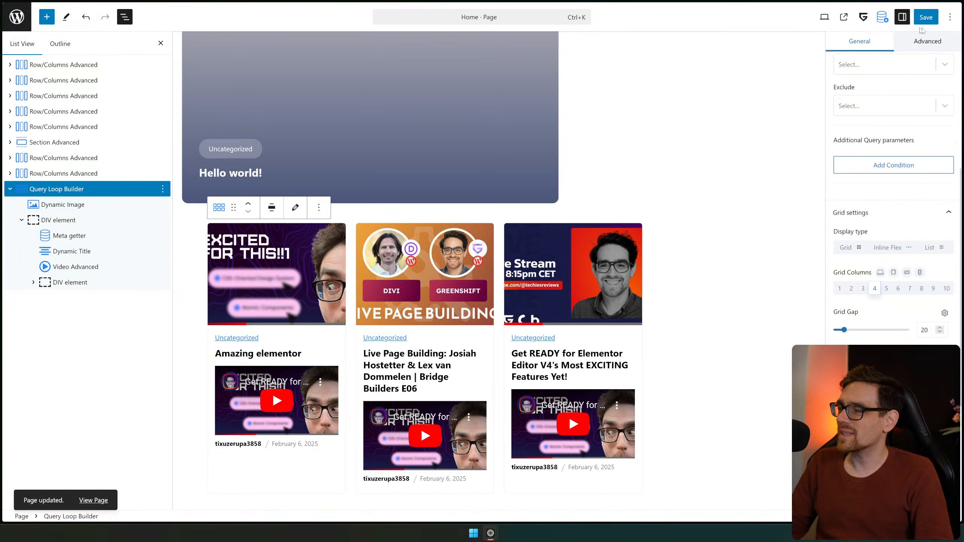
left_click(925, 17)
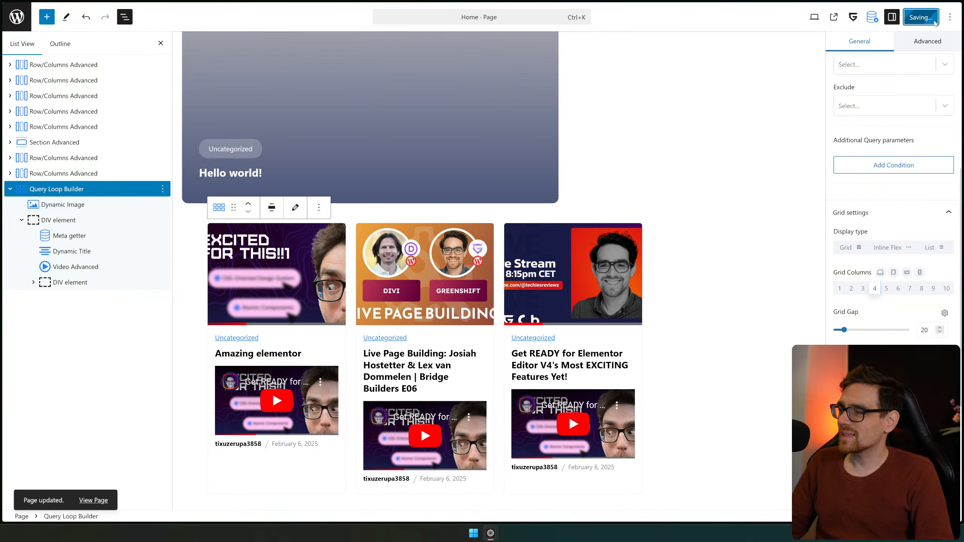
View the published Home page to check the videos in the query loop, and return to the page editor
left_click(844, 18)
scroll(521, 219, "down", 15)
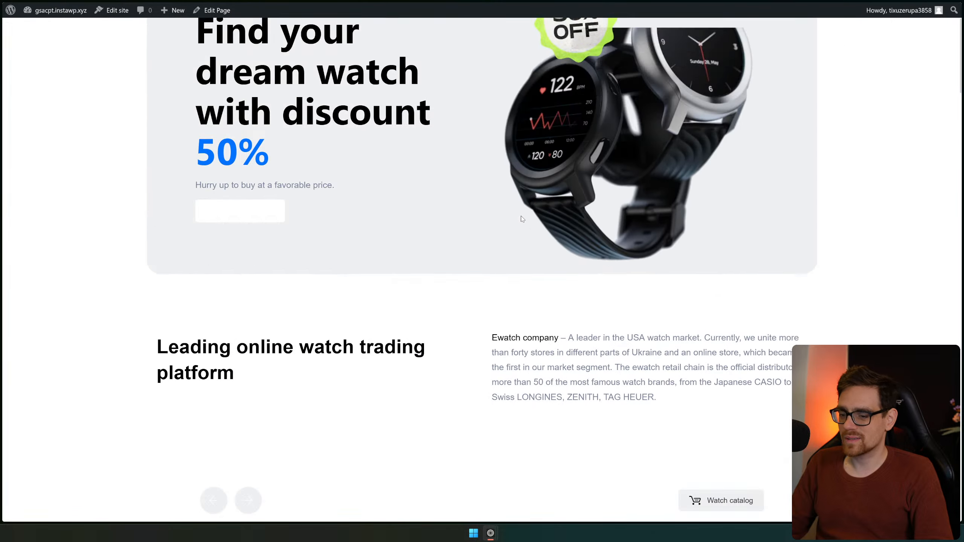
scroll(522, 220, "down", 20)
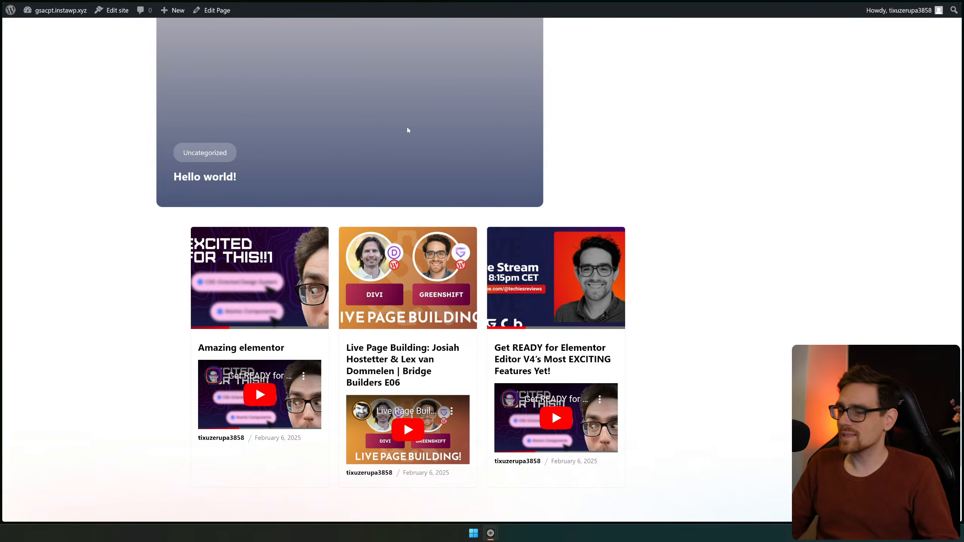
scroll(679, 150, "up", 3)
scroll(679, 151, "up", 5)
mouse_move(934, 97)
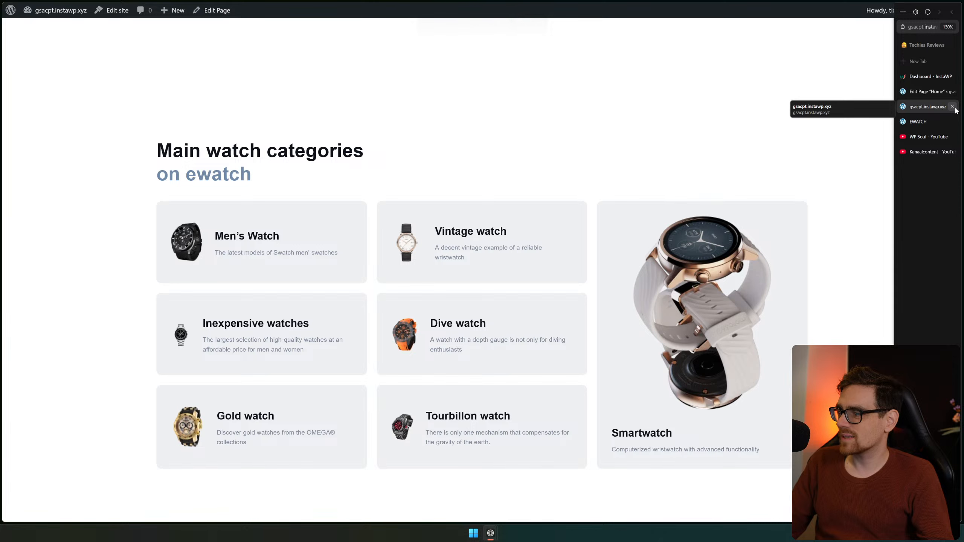
left_click(929, 92)
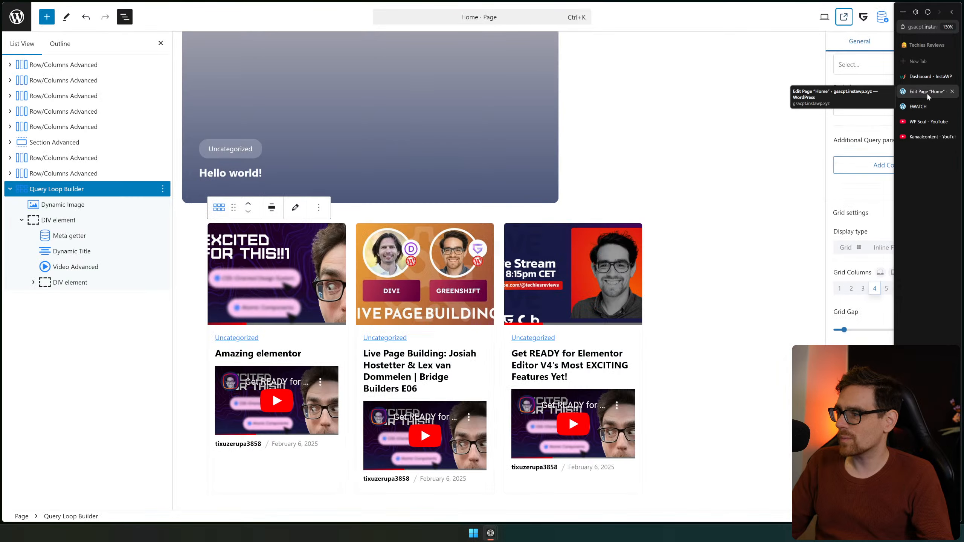
Select the hero heading "Find your dream watch with discount 50%" and examine its advanced animation settings
left_click(271, 350)
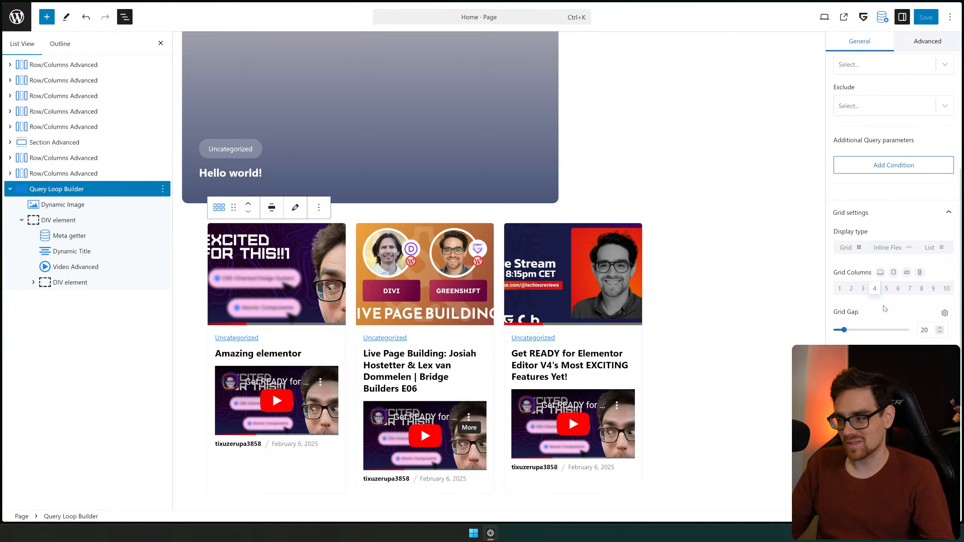
left_click(68, 192)
scroll(427, 225, "up", 4)
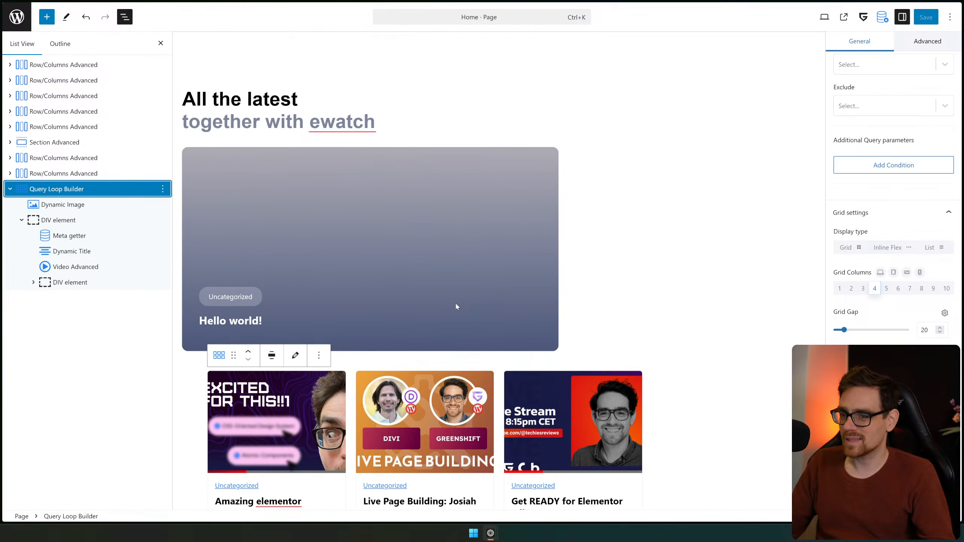
scroll(457, 307, "up", 15)
left_click(364, 263)
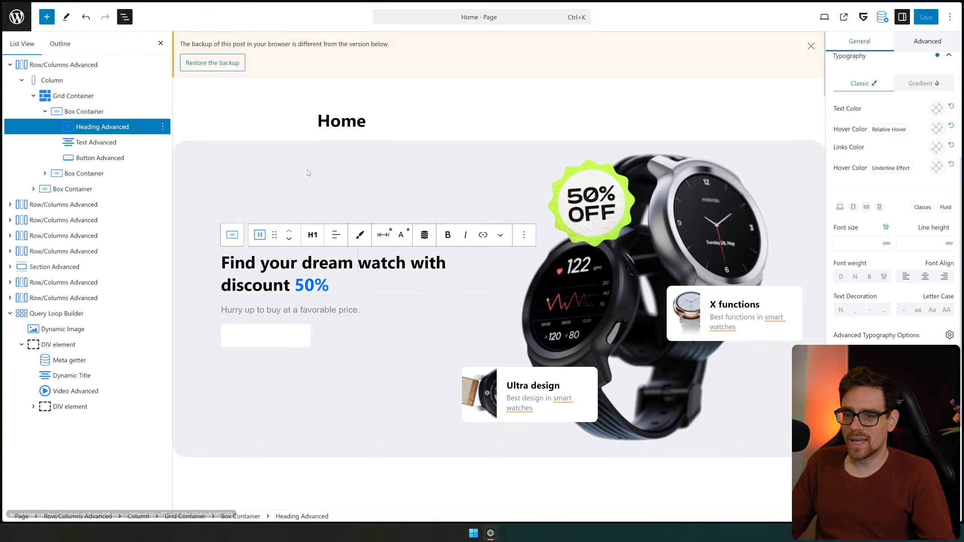
scroll(920, 129, "up", 5)
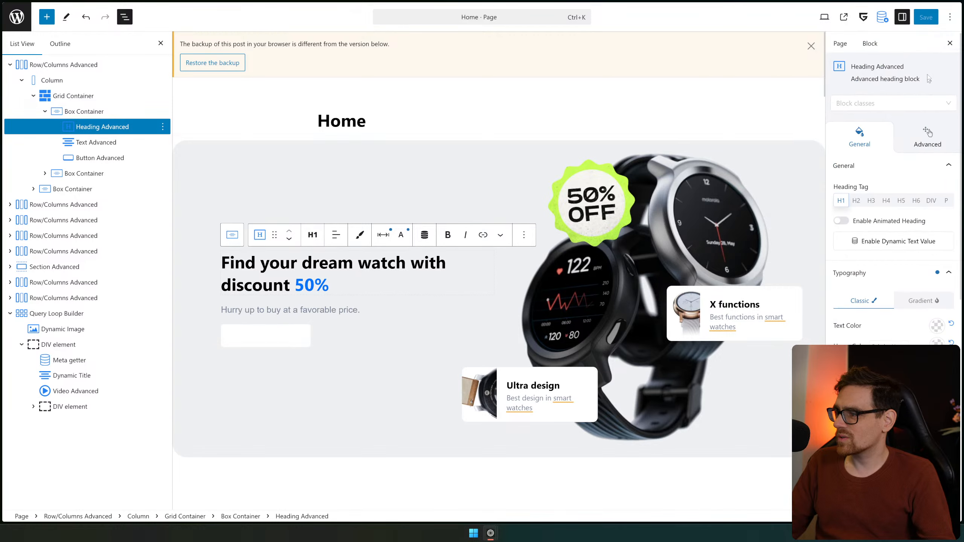
left_click(927, 138)
scroll(884, 221, "down", 3)
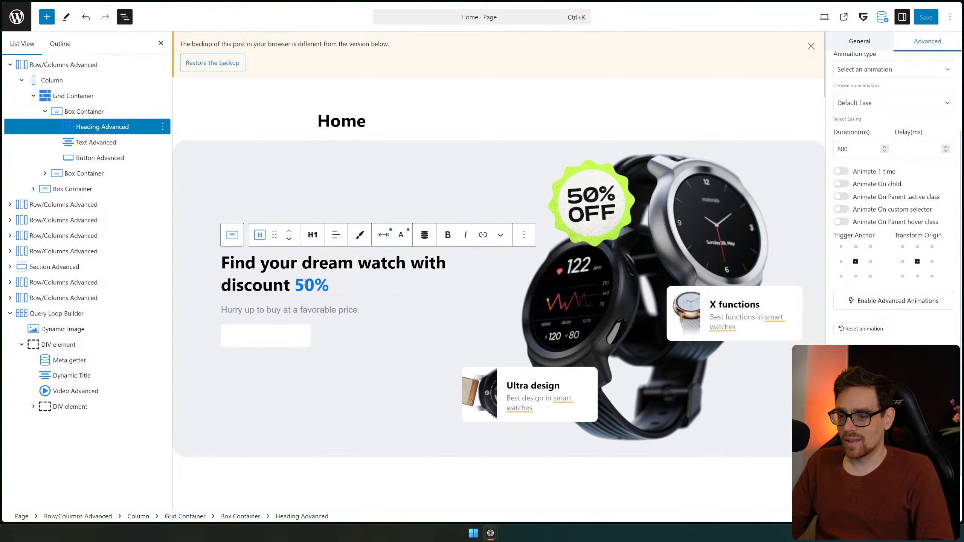
Insert a GreenShift Element block directly after the hero heading
left_click(524, 236)
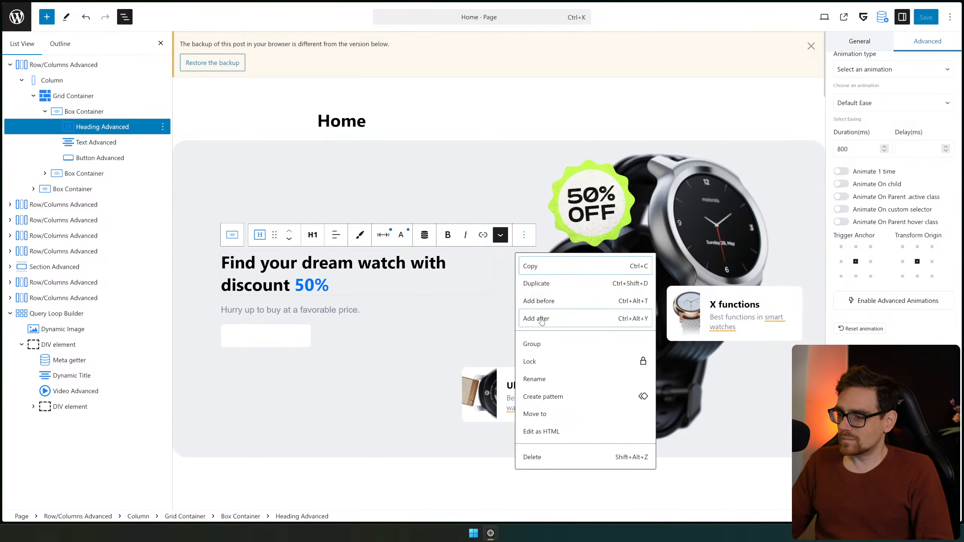
left_click(542, 320)
type("eleemtn")
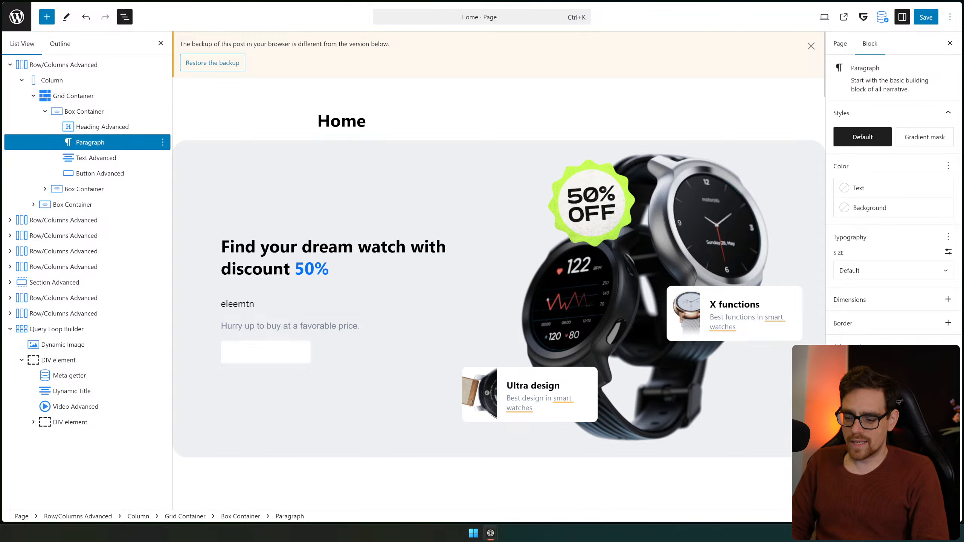
key("BackSpace")
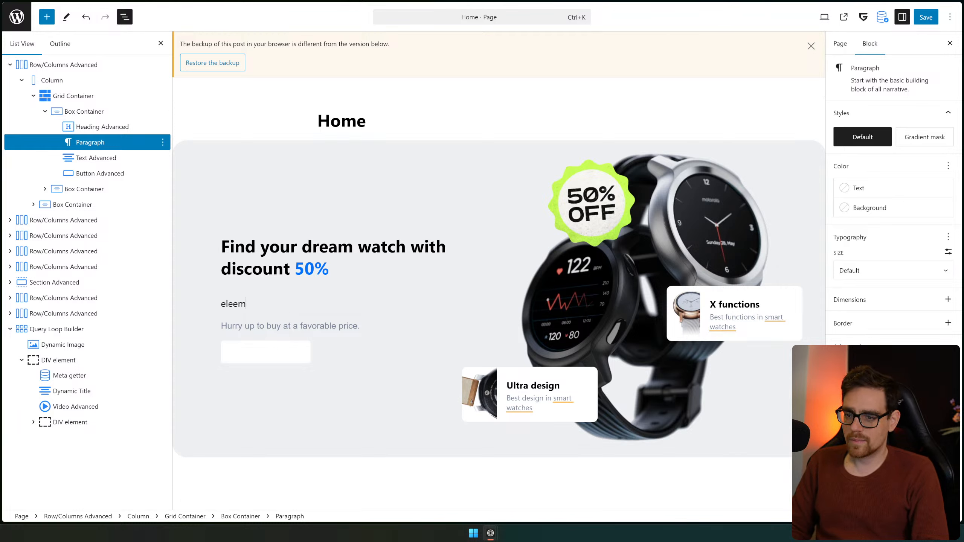
key("BackSpace")
key("BackSpace")
key("BackSpace")
key("BackSpace")
key("BackSpace")
type("/el")
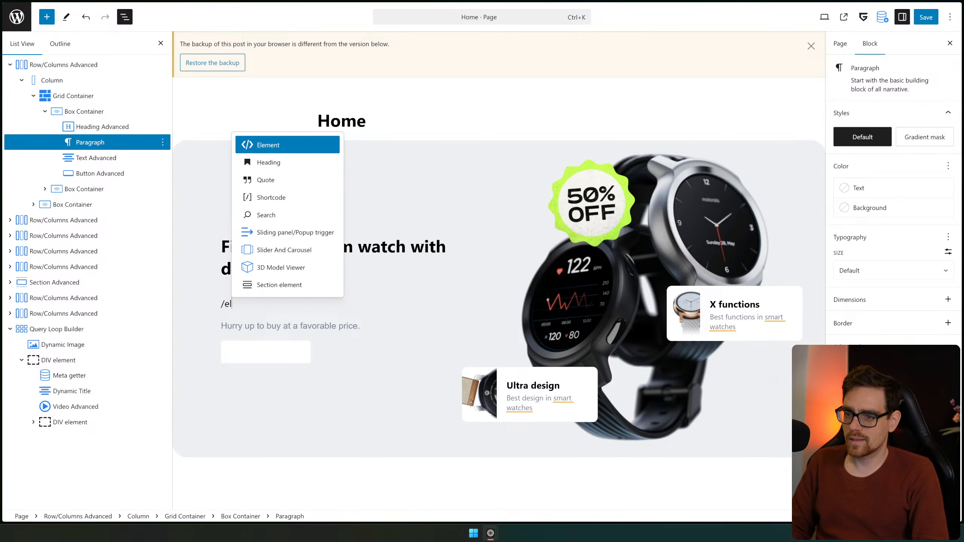
type("em")
key("Return")
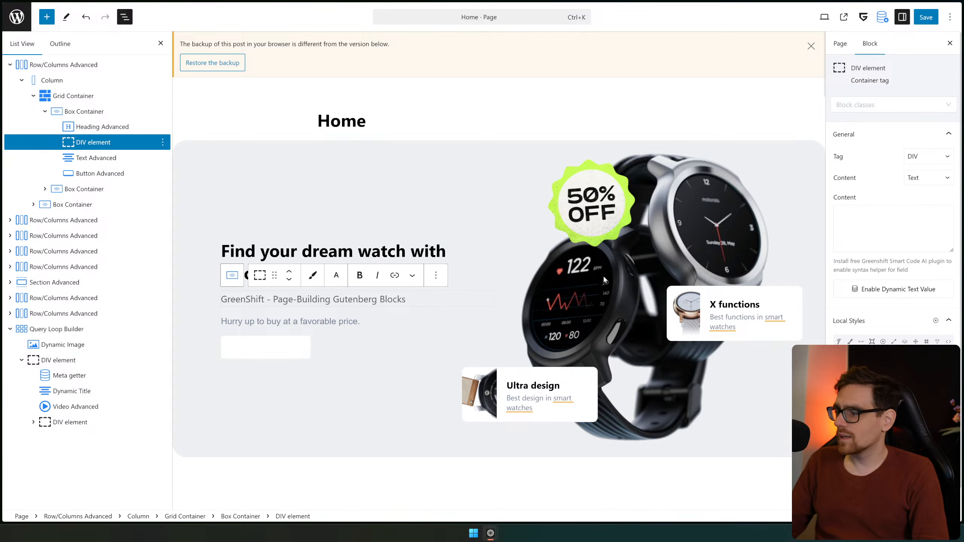
Examine the HTML tags available for the new DIV element, from basic and inline to functional and layout elements
left_click(924, 159)
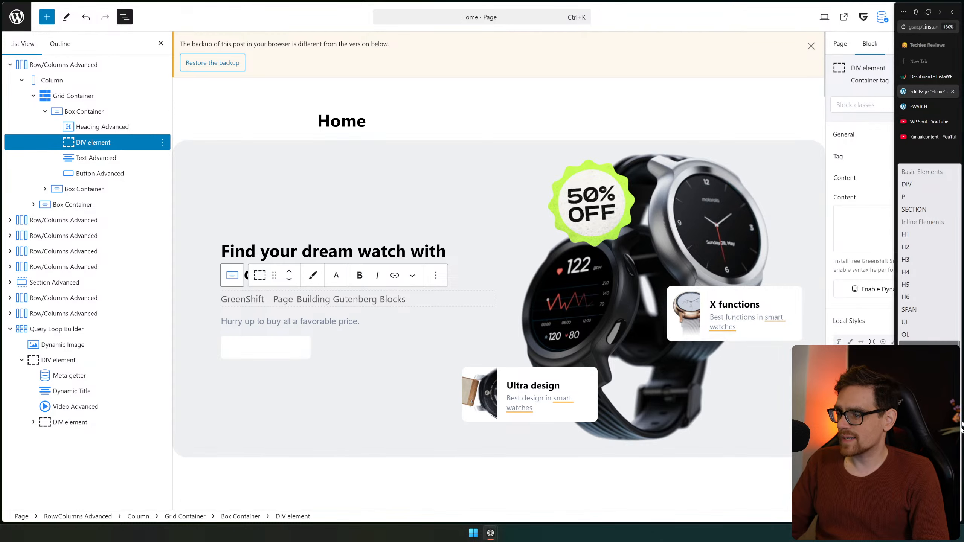
scroll(928, 255, "down", 5)
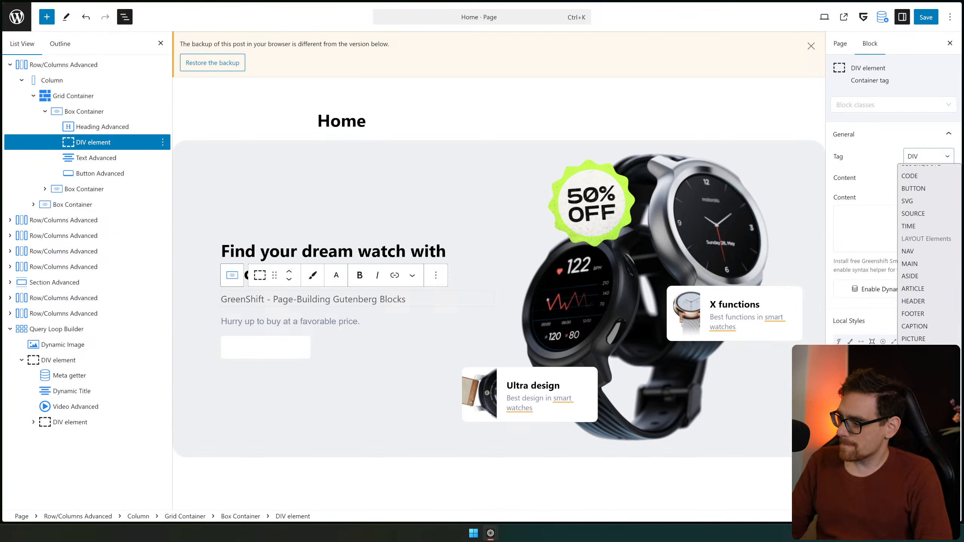
scroll(928, 250, "up", 8)
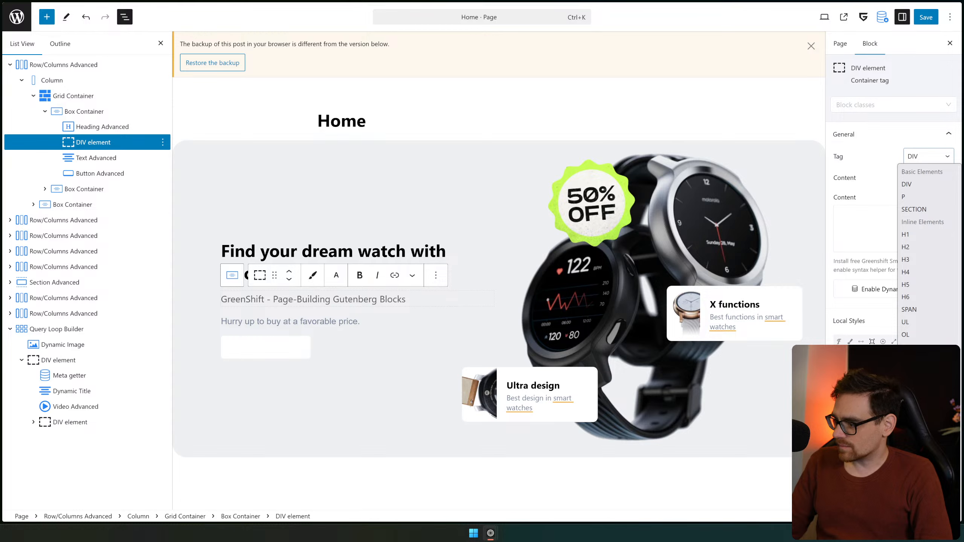
scroll(930, 323, "down", 5)
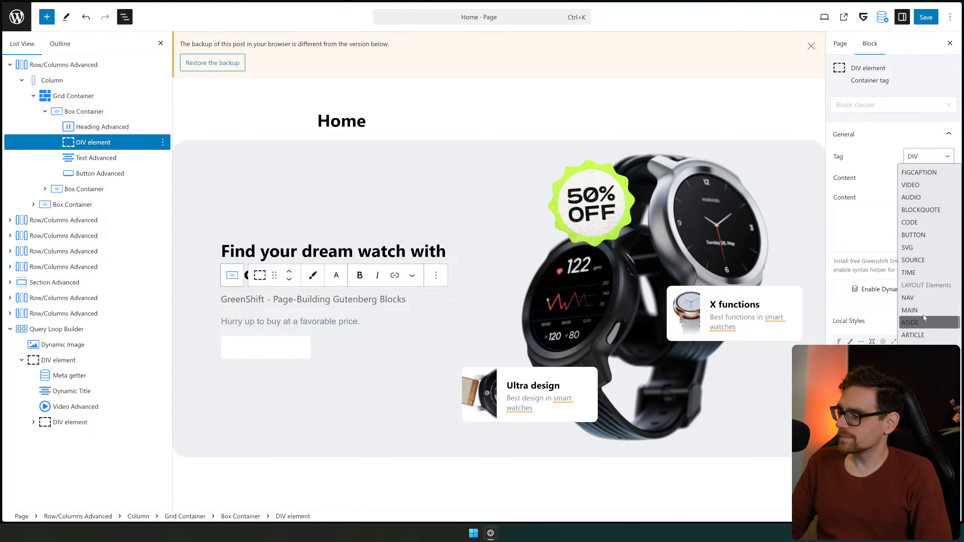
scroll(929, 329, "up", 3)
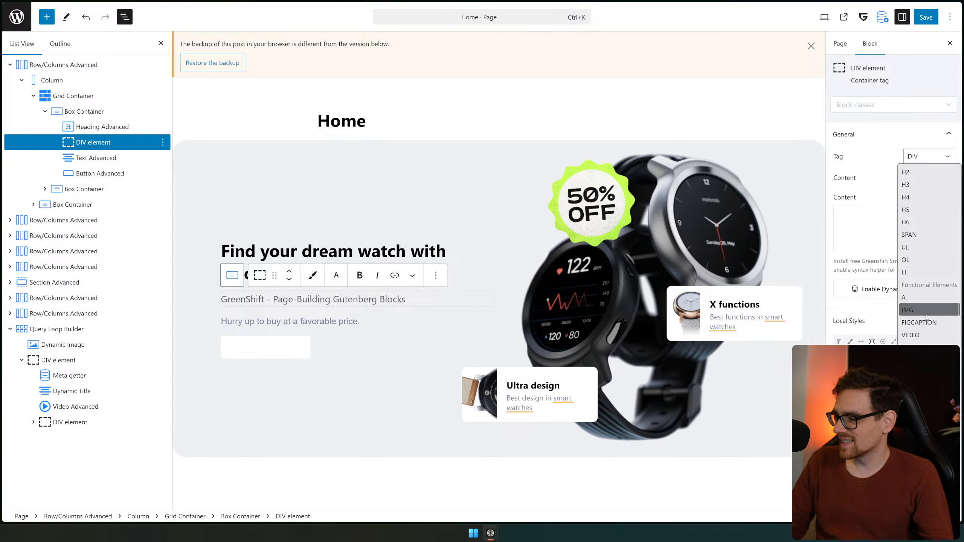
scroll(926, 317, "down", 2)
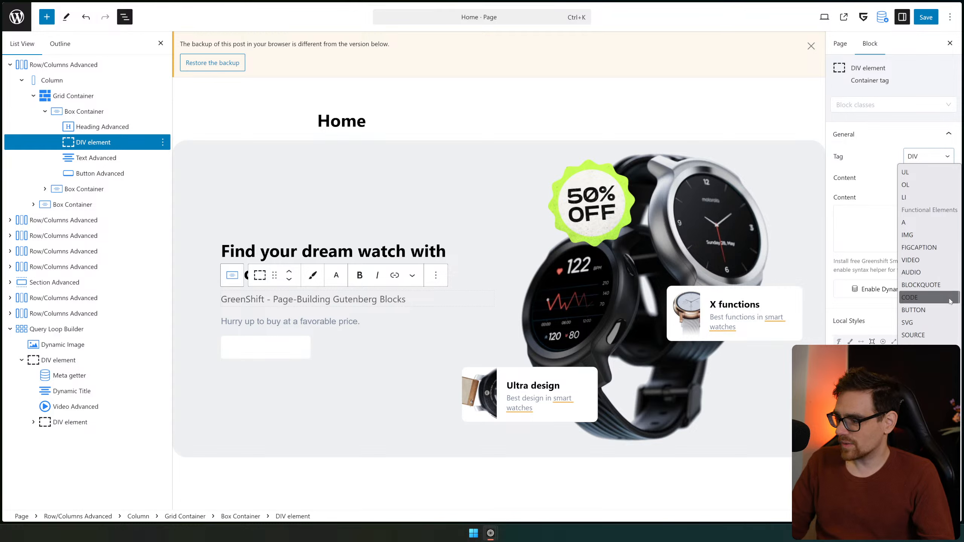
scroll(950, 301, "down", 3)
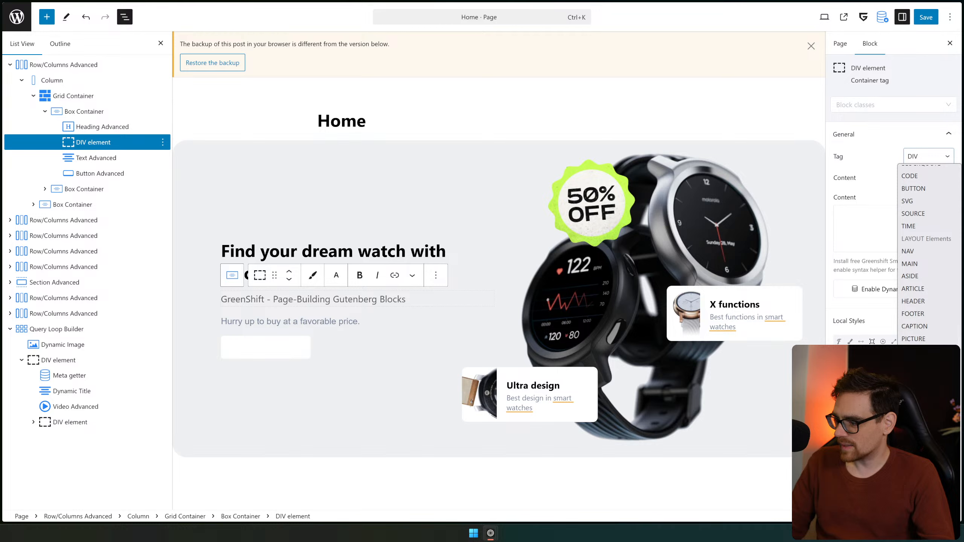
scroll(928, 259, "up", 4)
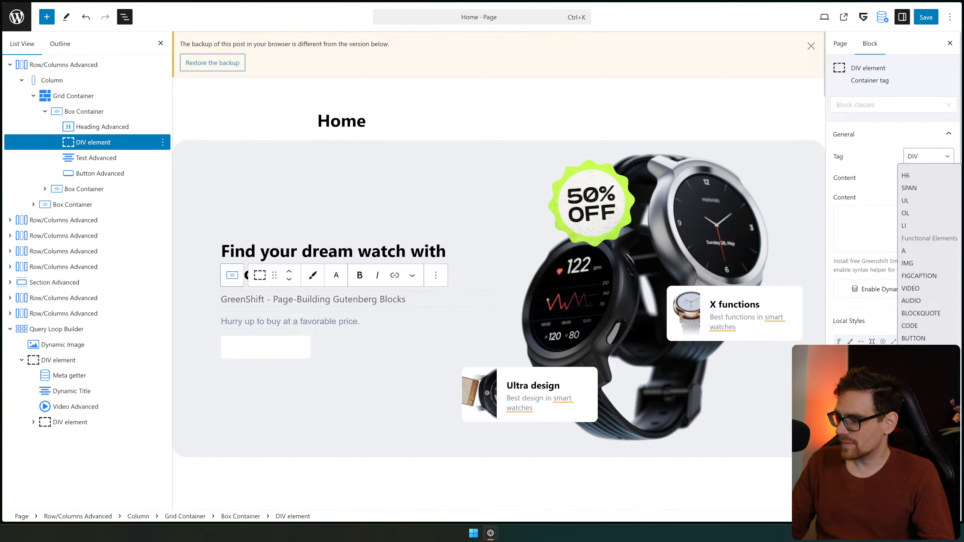
scroll(928, 255, "up", 3)
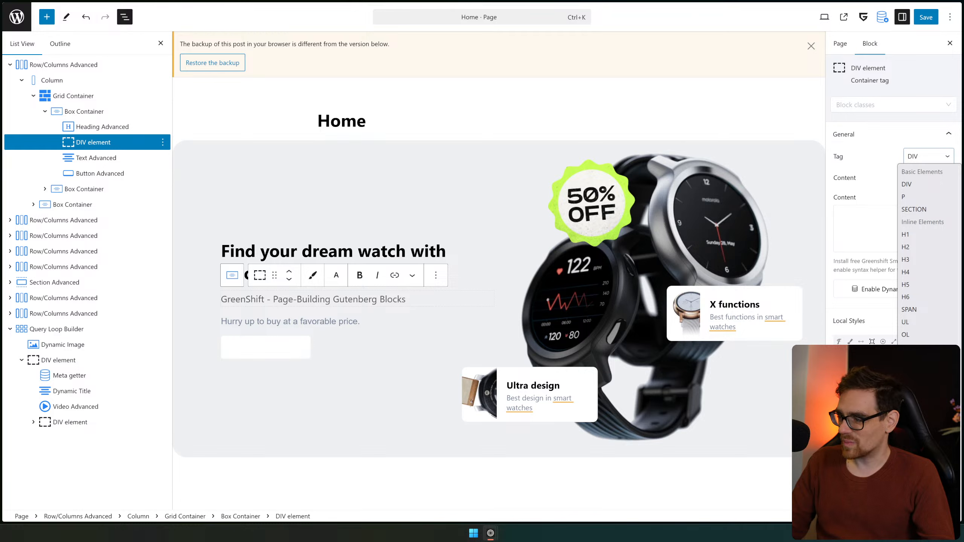
left_click(868, 227)
Add an interaction layer to the DIV element with Motion Scroll as its trigger
scroll(873, 228, "down", 1)
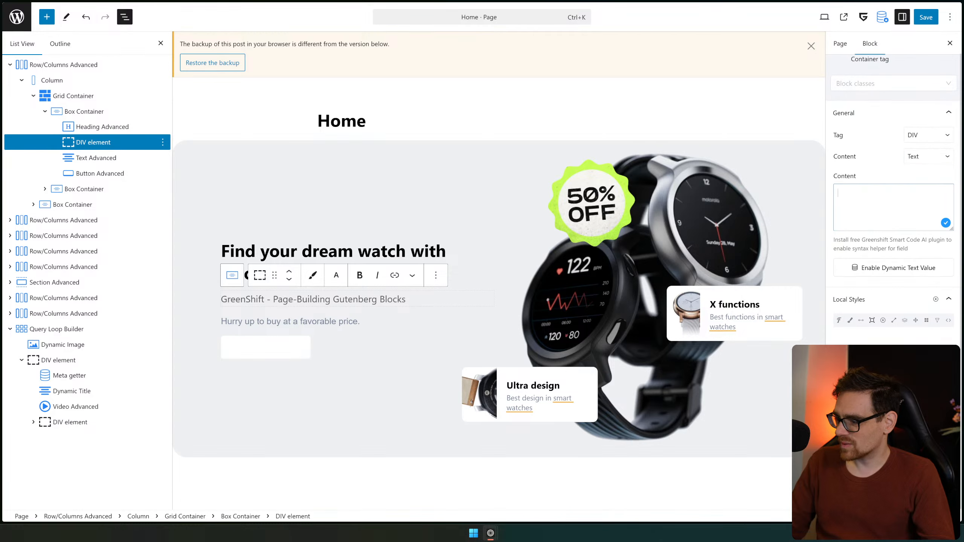
scroll(911, 323, "down", 2)
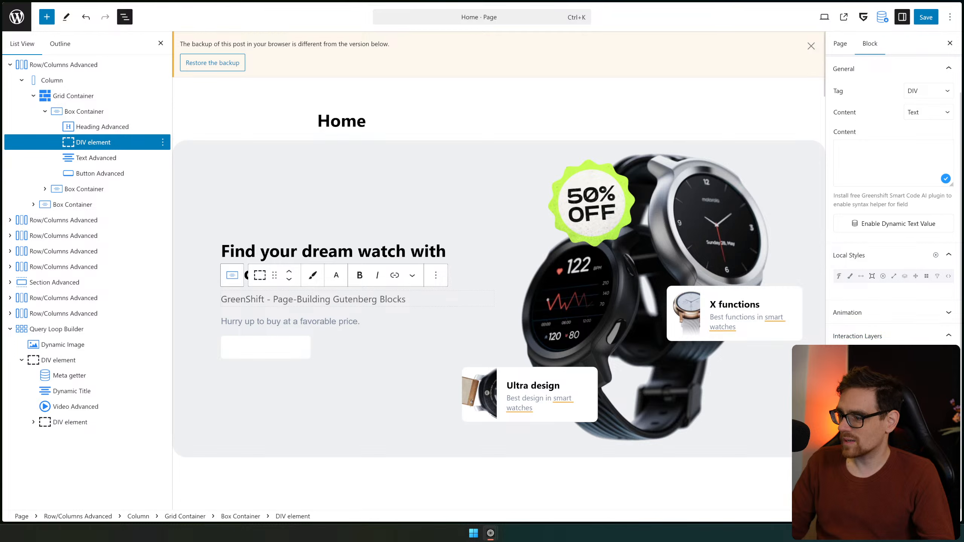
scroll(916, 329, "down", 1)
scroll(872, 322, "up", 1)
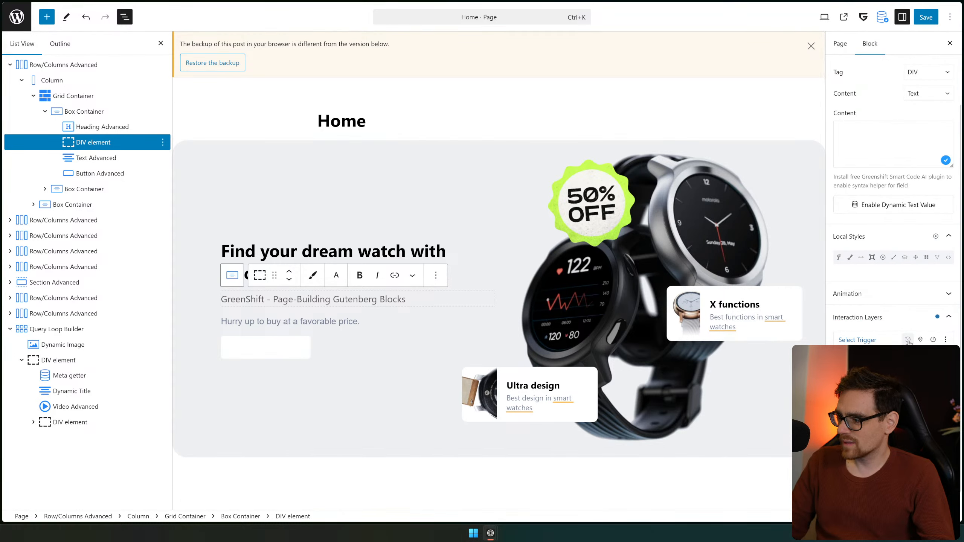
left_click(884, 340)
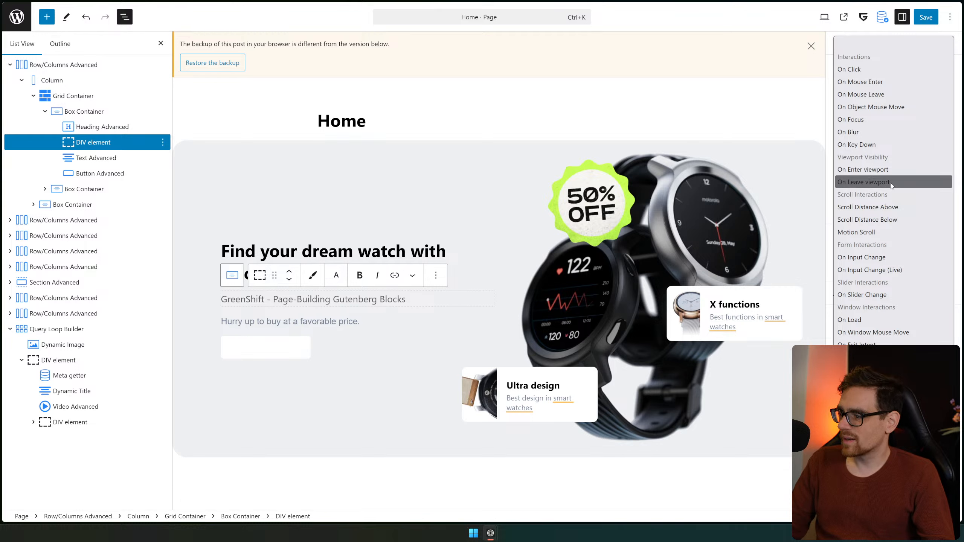
left_click(867, 232)
Examine the motion-scroll layer's range, scroll container and action settings, and look over the hero section
scroll(869, 250, "down", 5)
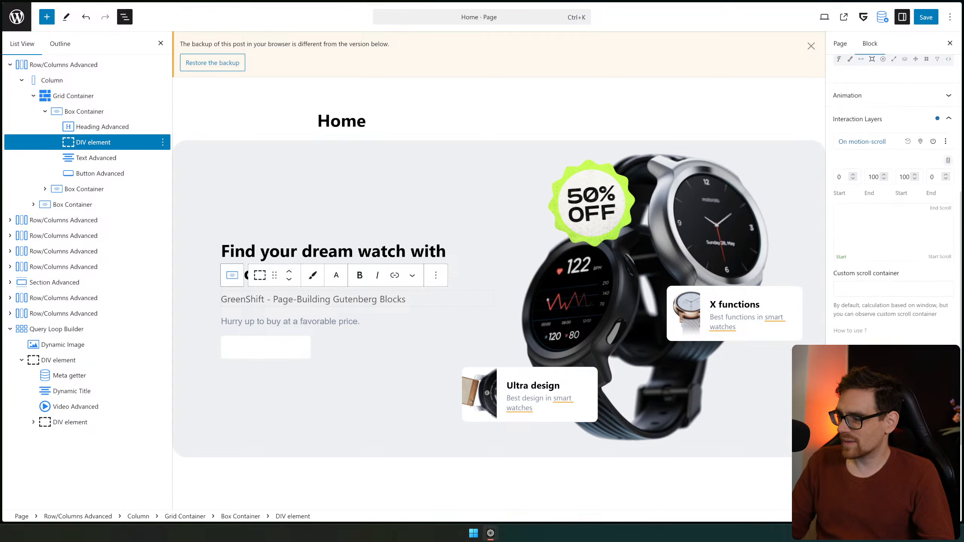
scroll(870, 260, "down", 3)
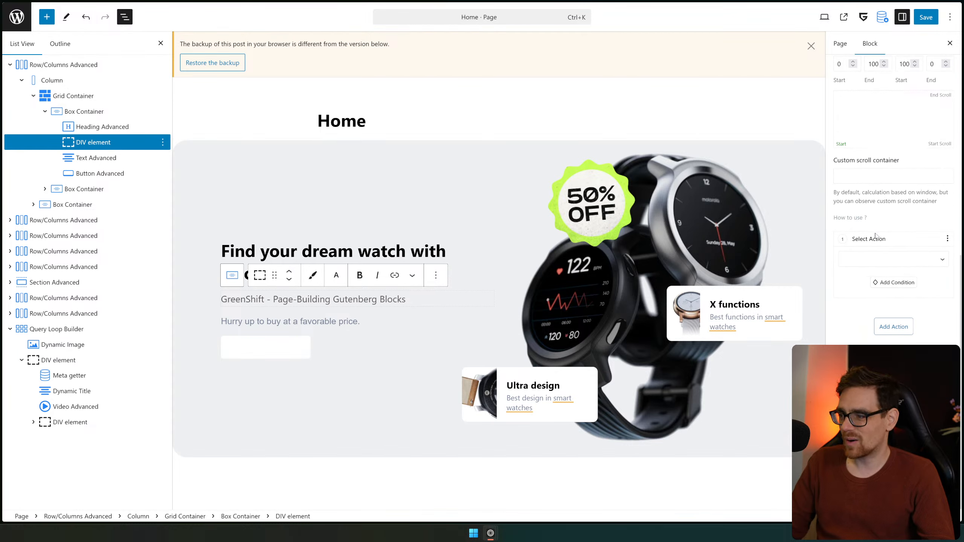
scroll(875, 235, "up", 5)
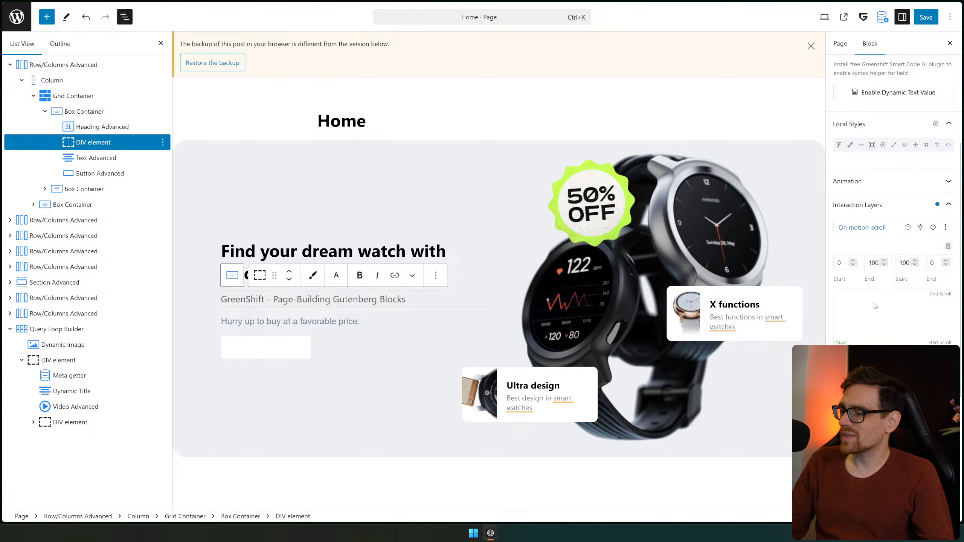
scroll(875, 306, "up", 3)
scroll(471, 254, "down", 4)
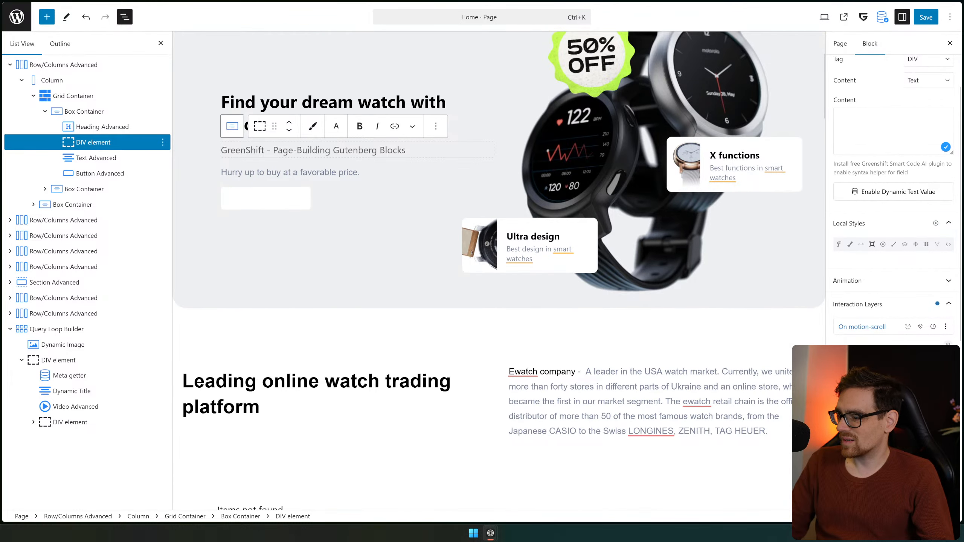
scroll(646, 182, "up", 4)
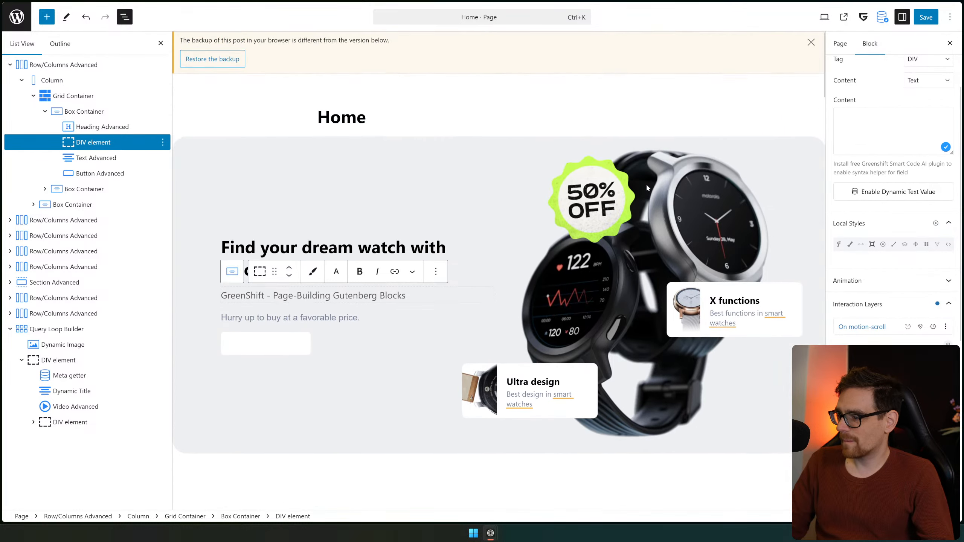
scroll(645, 187, "down", 6)
scroll(647, 194, "up", 5)
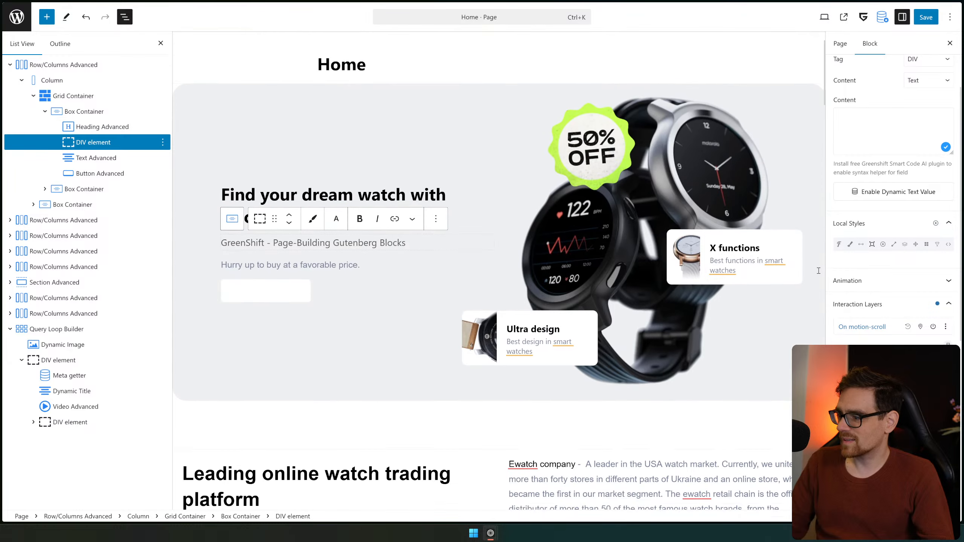
Examine the alternative trigger types offered for the DIV element's motion-scroll layer and look over its range and action settings
left_click(947, 327)
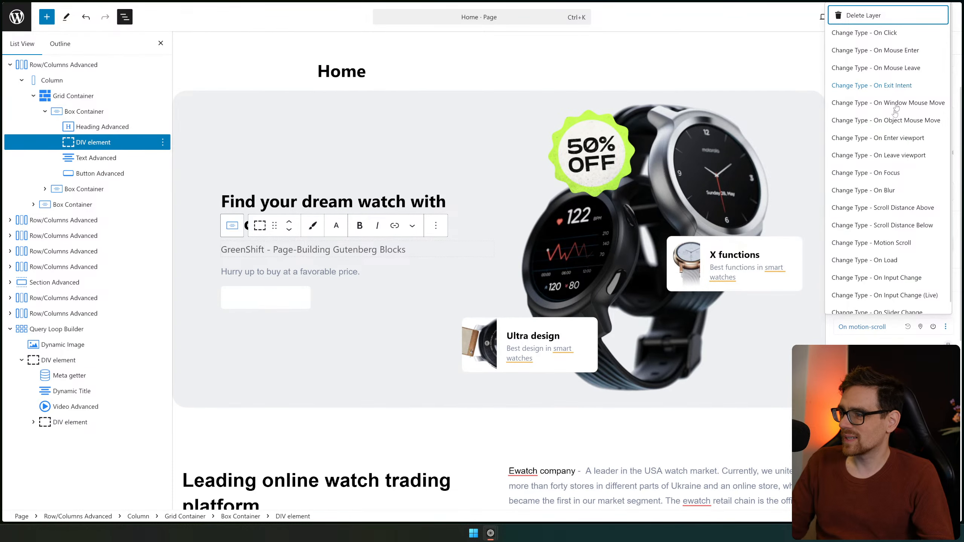
scroll(902, 188, "down", 1)
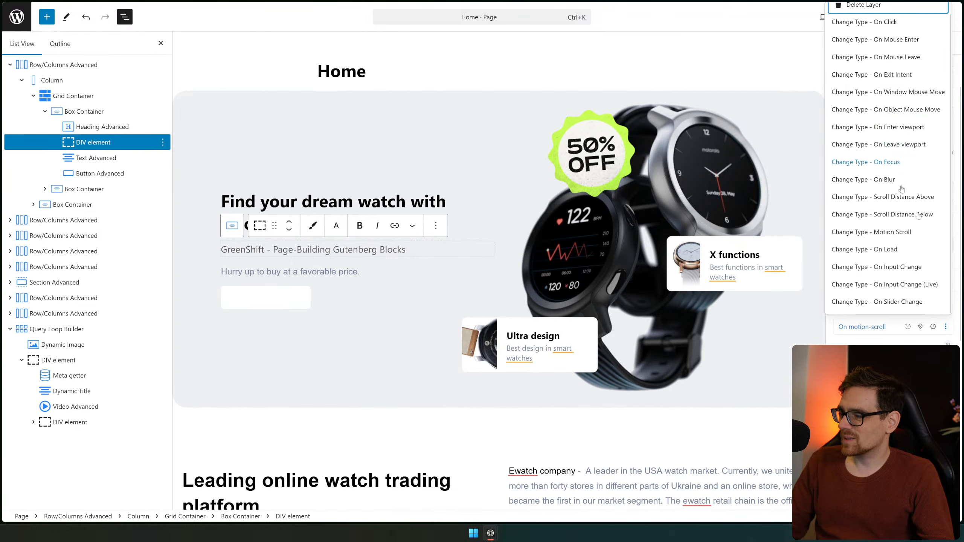
left_click(920, 328)
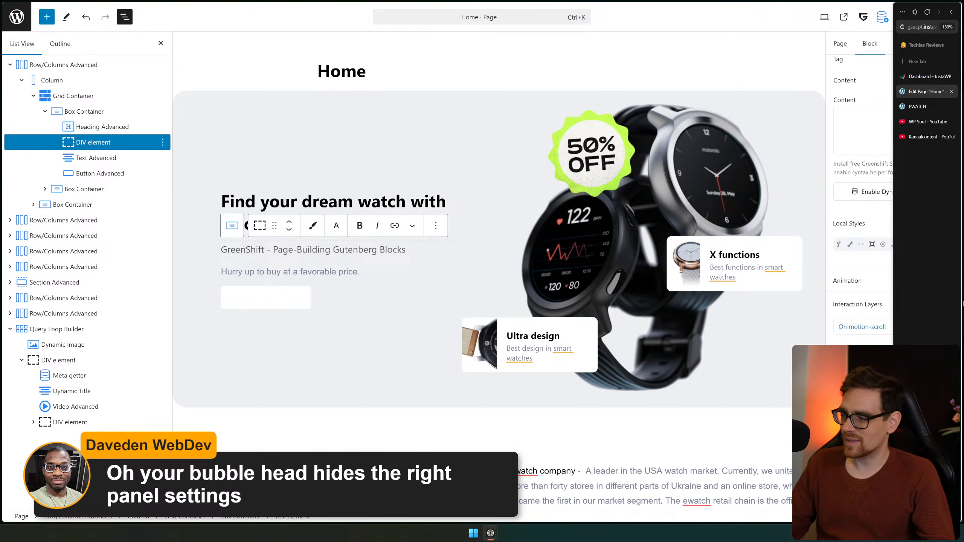
scroll(892, 190, "down", 6)
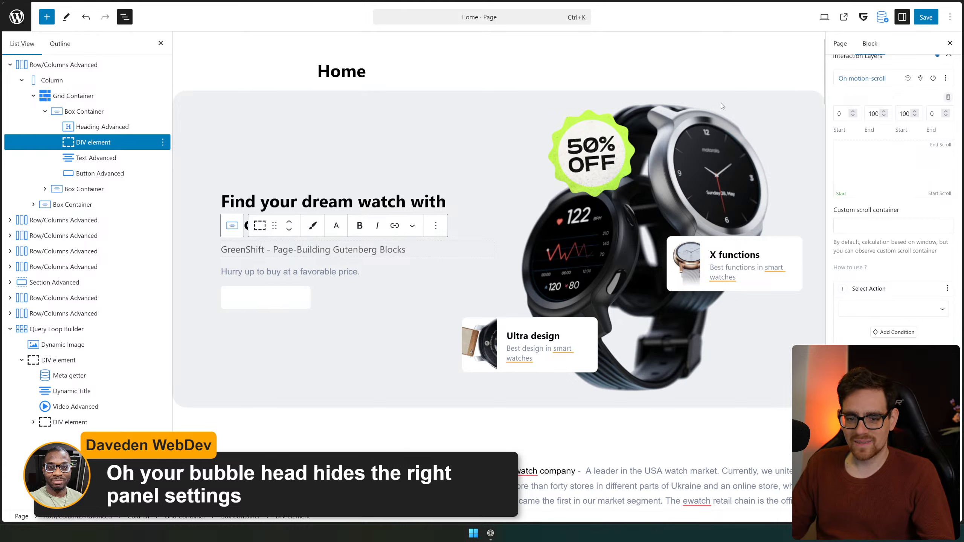
scroll(919, 203, "up", 1)
scroll(919, 205, "up", 3)
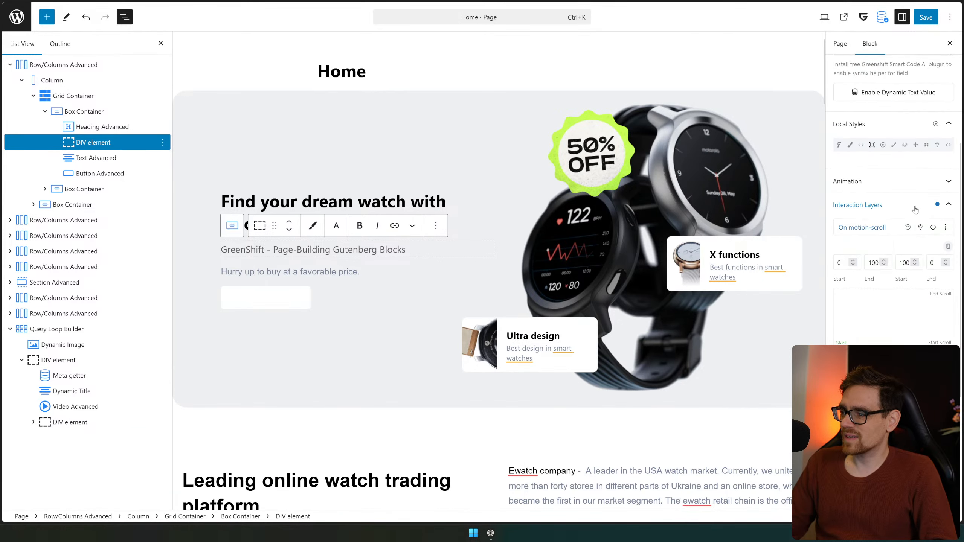
scroll(915, 212, "down", 4)
scroll(915, 217, "up", 1)
scroll(895, 134, "down", 1)
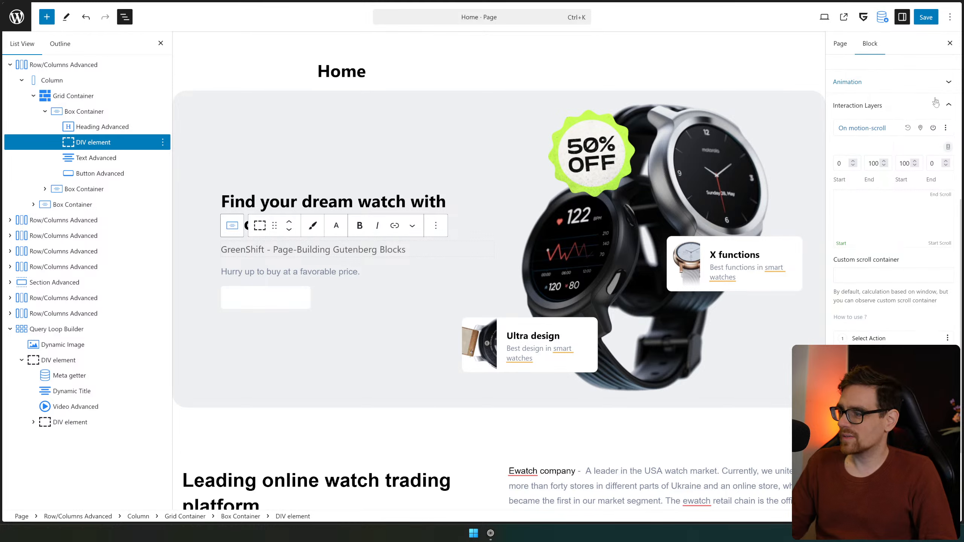
Delete the motion-scroll interaction layer from the DIV element below the hero heading
left_click(945, 128)
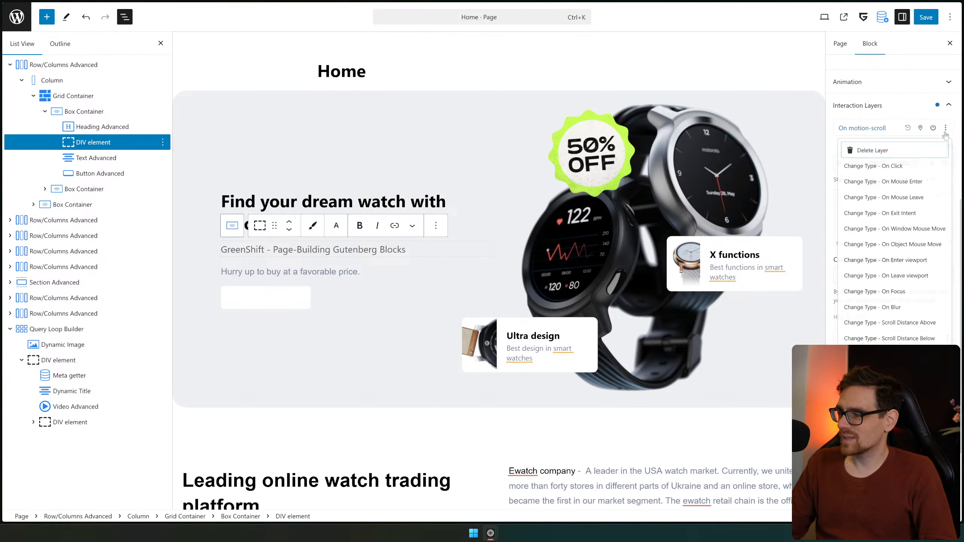
left_click(849, 155)
left_click(519, 275)
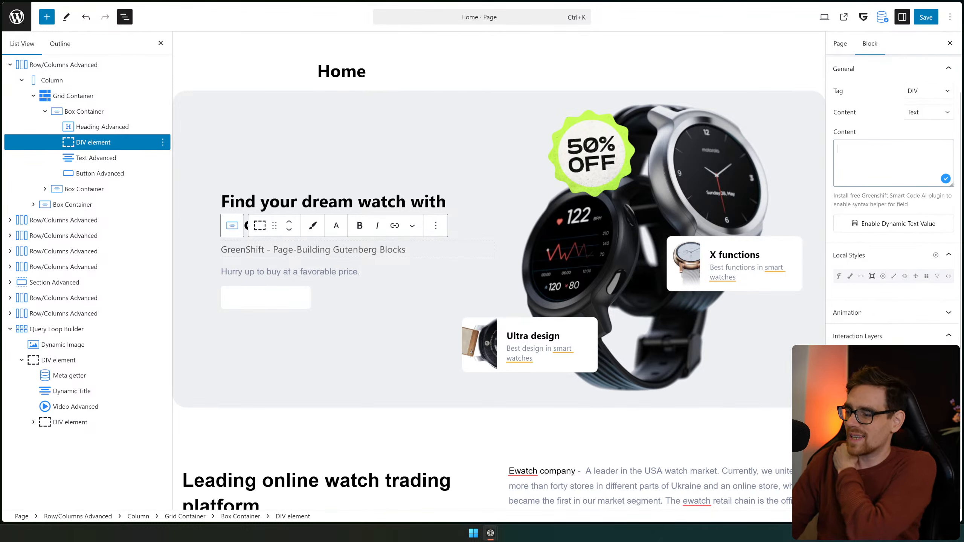
Add an interaction layer to the DIV element with On Mouse Enter as its trigger, and look through the available actions
left_click(888, 359)
scroll(882, 342, "down", 1)
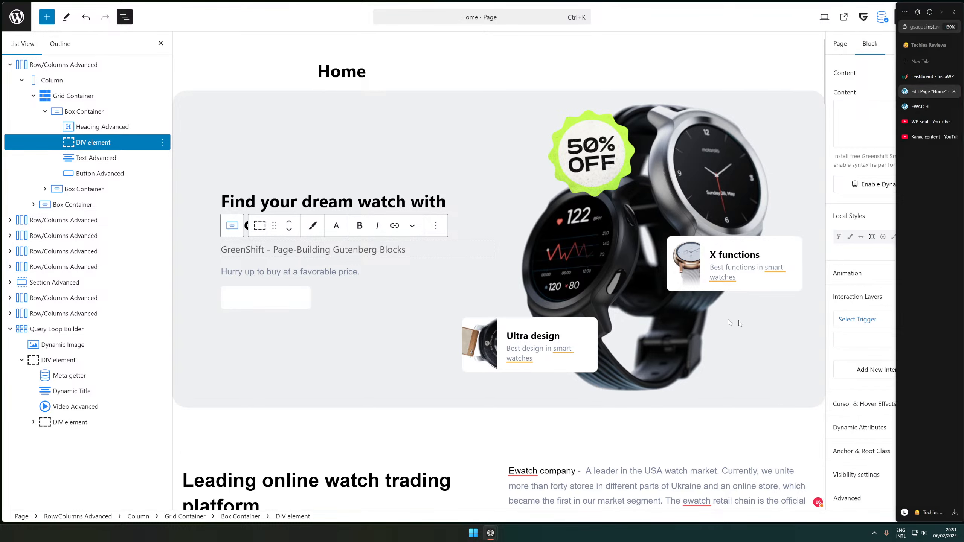
left_click(871, 320)
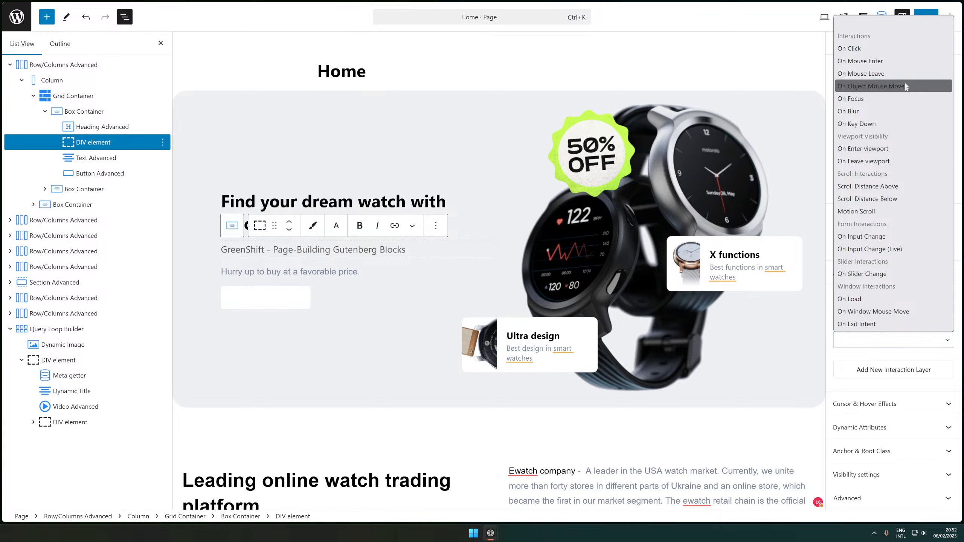
left_click(891, 62)
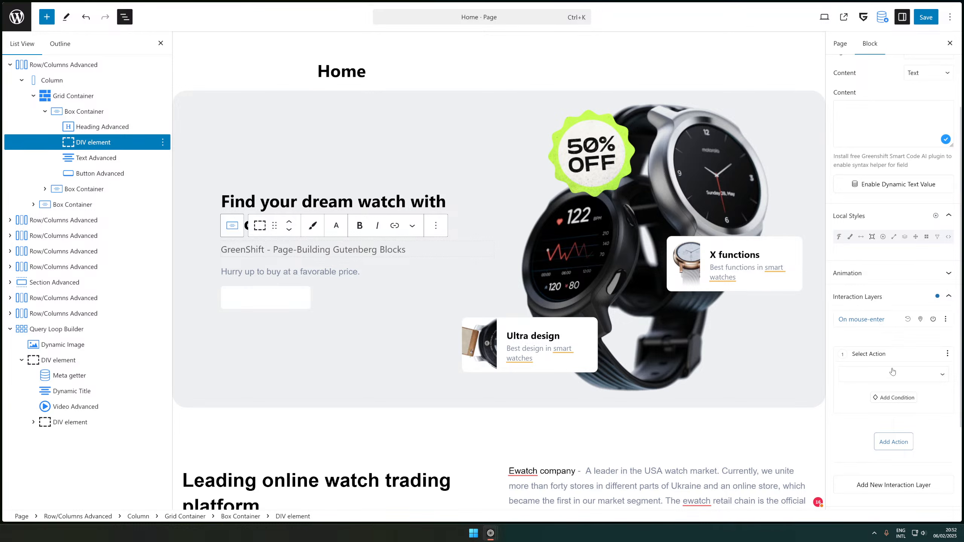
scroll(909, 262, "down", 3)
left_click(909, 262)
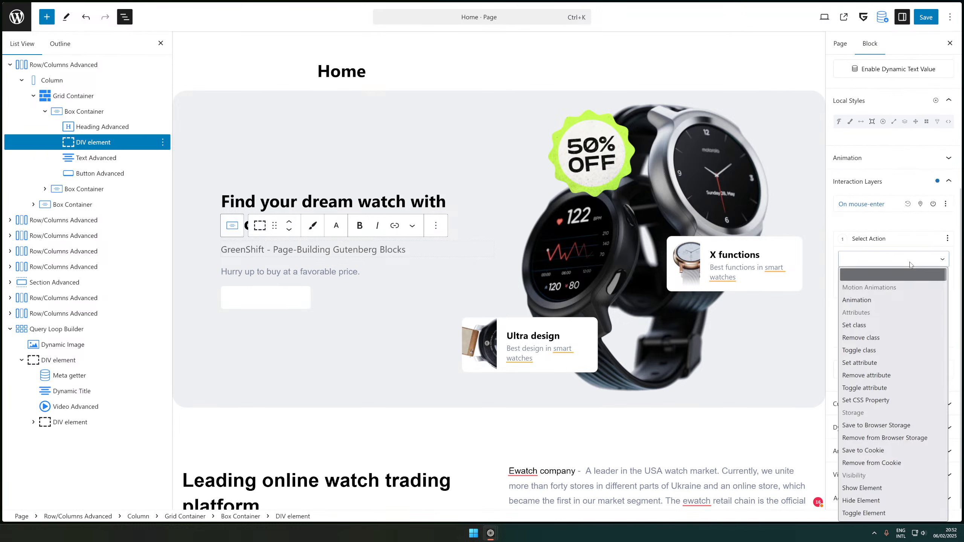
left_click(906, 222)
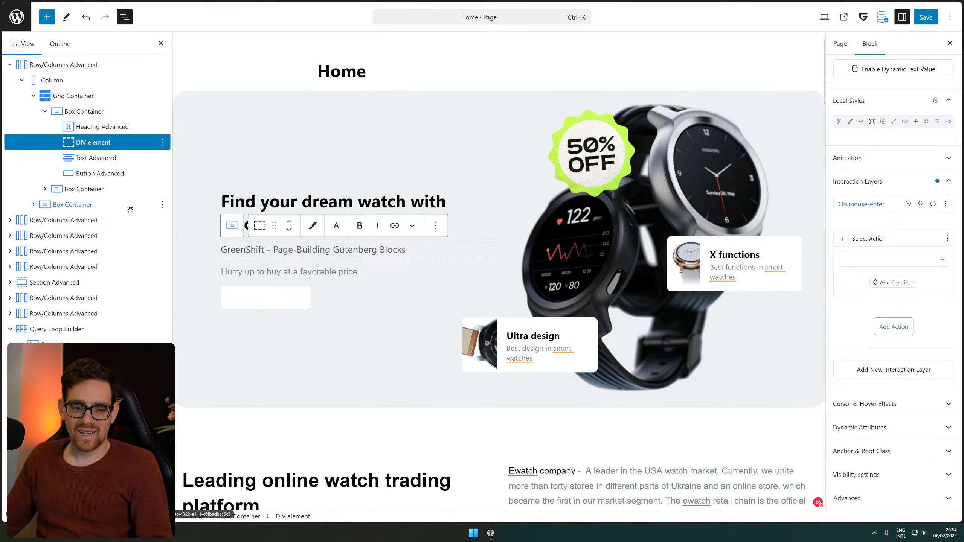
Take the browser window out of full size and make it narrower, leaving the desktop exposed beside the block settings
left_click_drag(290, 1, 534, 50)
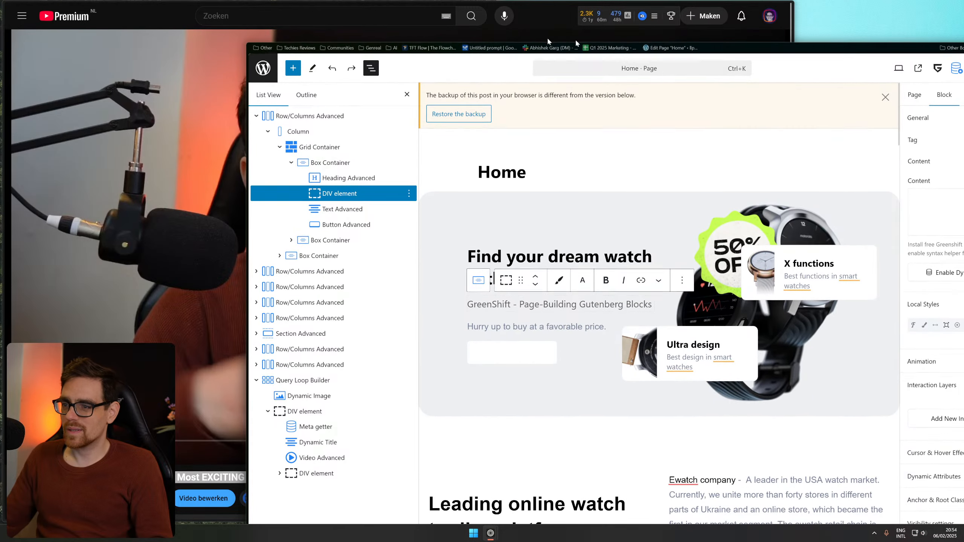
double_click(869, 49)
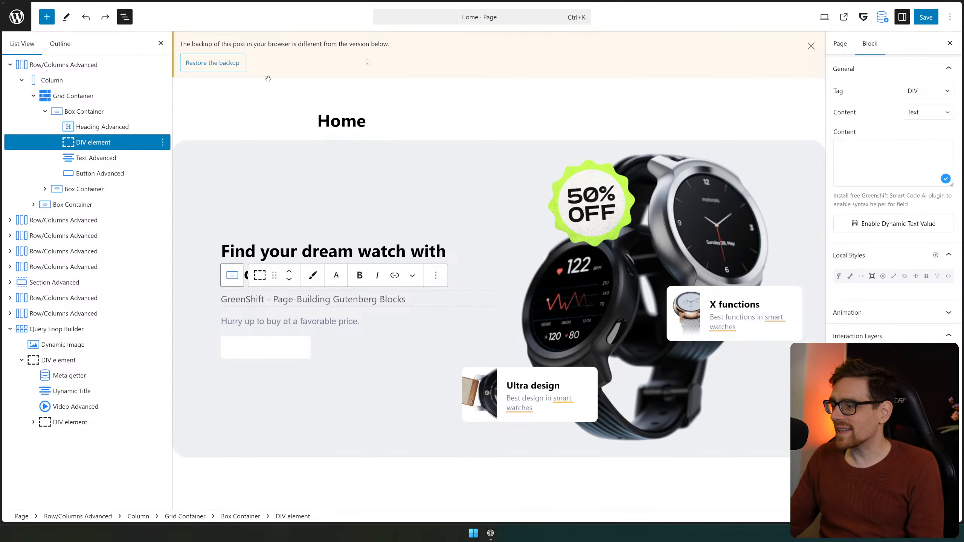
left_click_drag(772, 4, 625, 6)
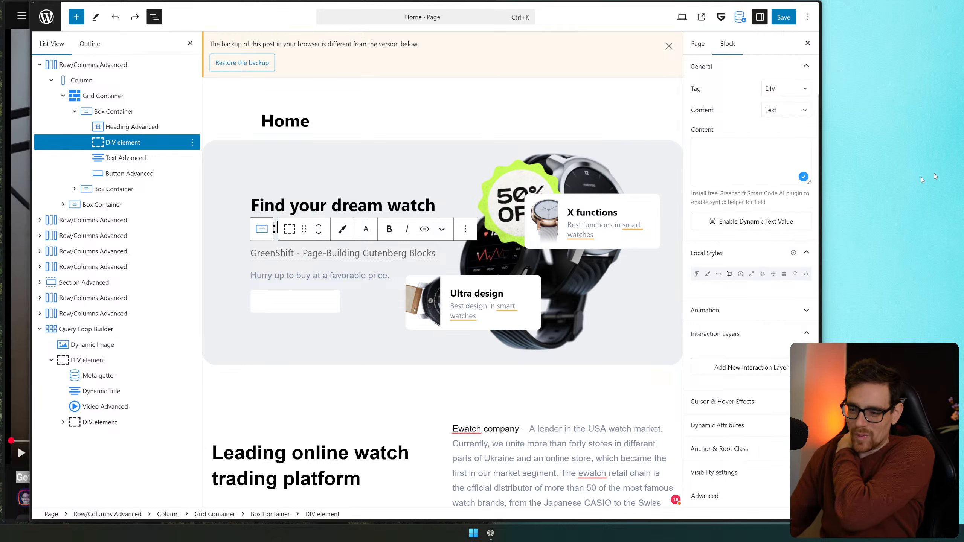
scroll(684, 327, "down", 1)
scroll(684, 327, "down", 2)
scroll(717, 359, "up", 2)
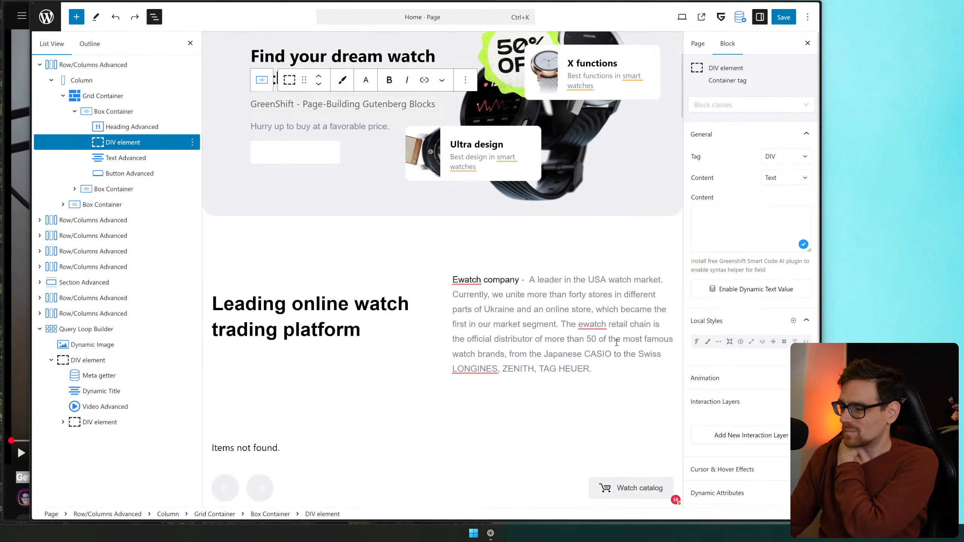
scroll(630, 326, "down", 5)
scroll(623, 334, "up", 7)
scroll(213, 248, "up", 2)
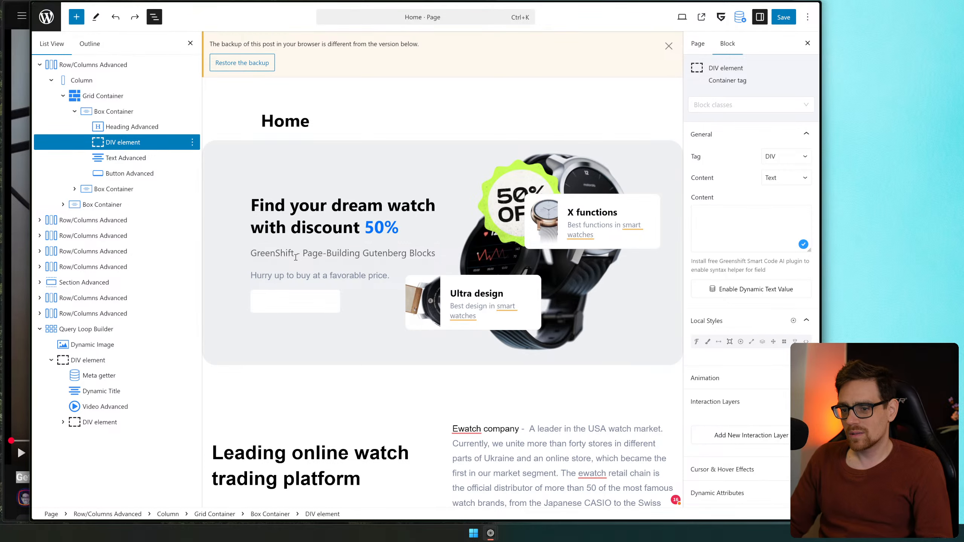
Examine the DIV element's animation settings, enabling Advanced Animations to review its transform and trigger options and disabling it again
left_click(295, 258)
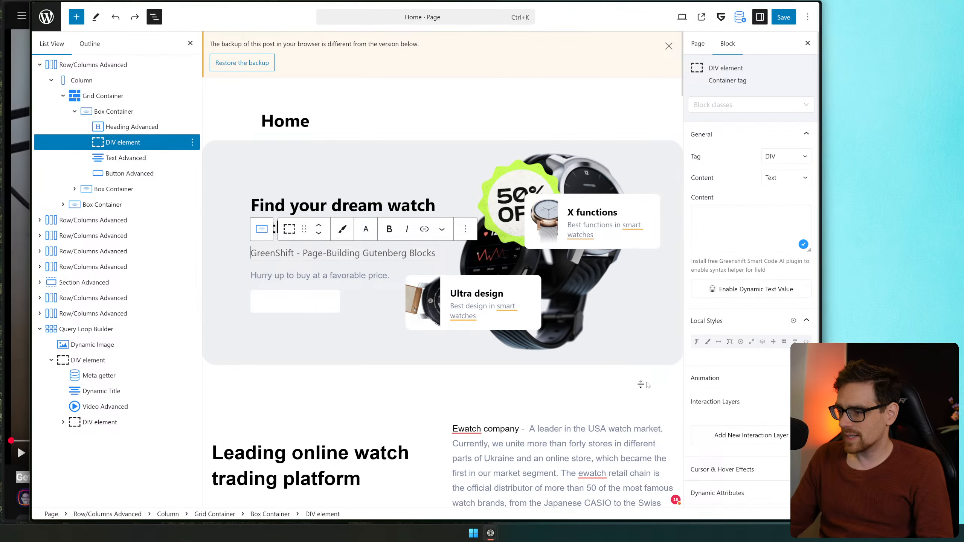
scroll(643, 384, "down", 4)
scroll(744, 406, "down", 2)
left_click(741, 309)
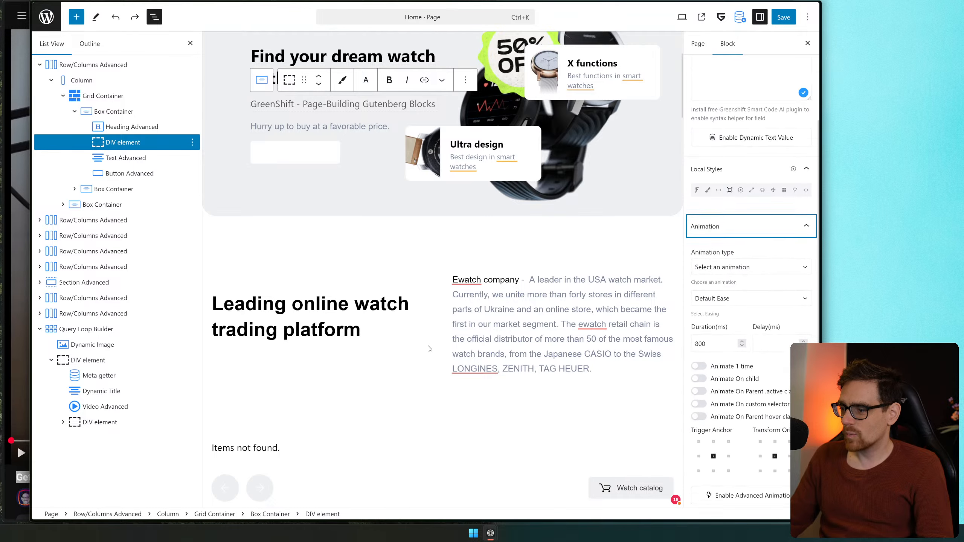
scroll(762, 363, "down", 3)
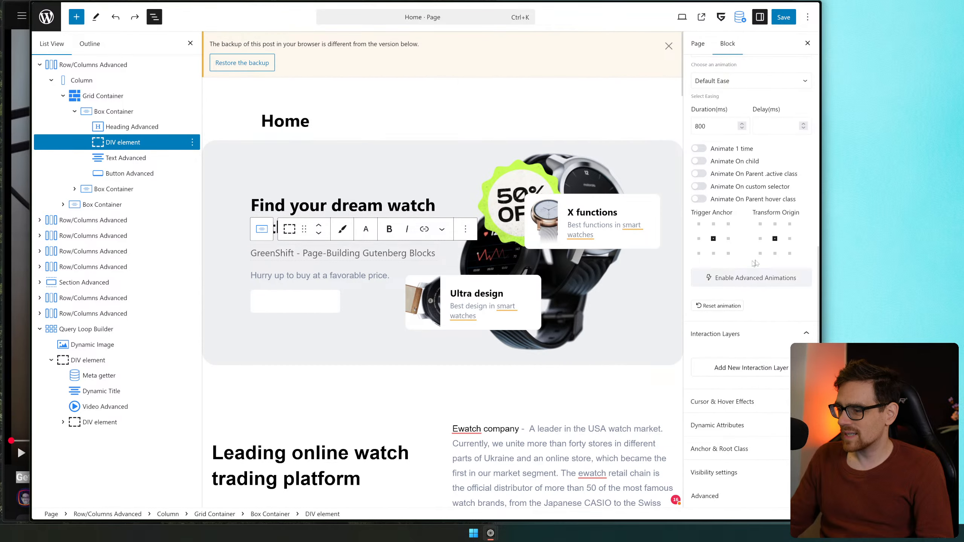
left_click(743, 282)
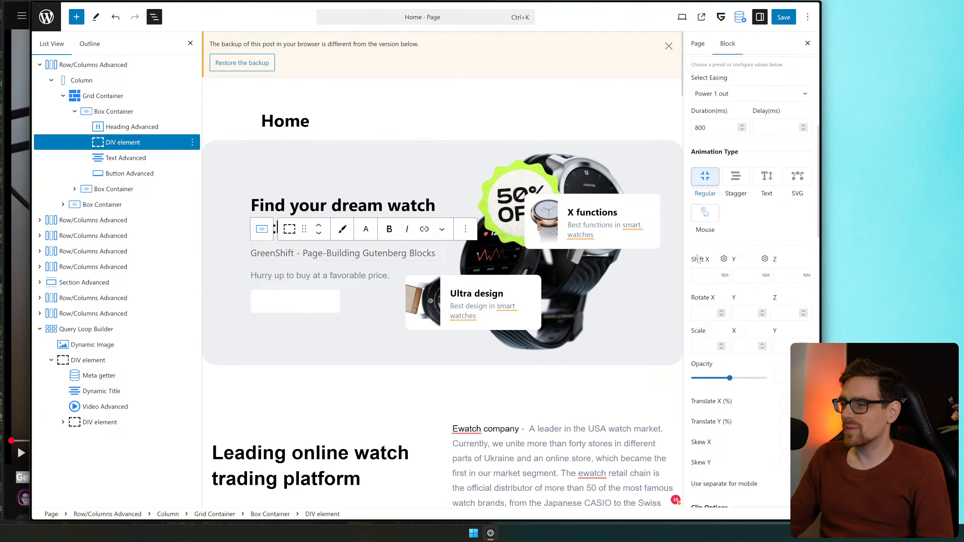
scroll(765, 259, "down", 15)
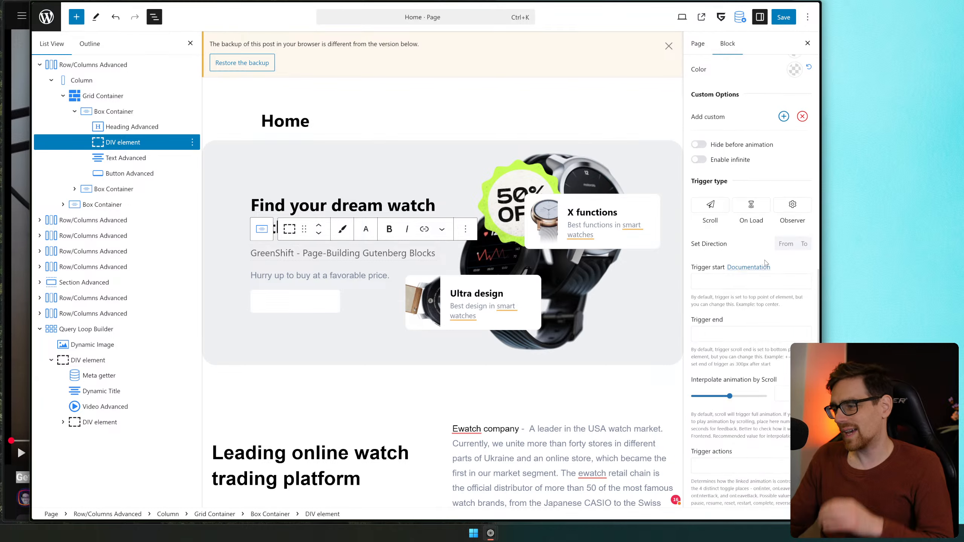
scroll(765, 260, "down", 8)
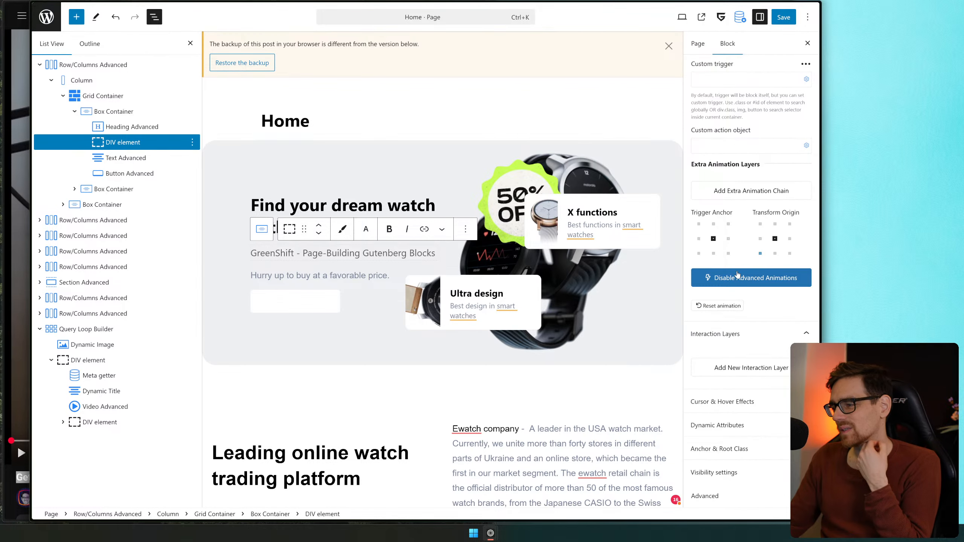
left_click(730, 280)
scroll(773, 237, "up", 4)
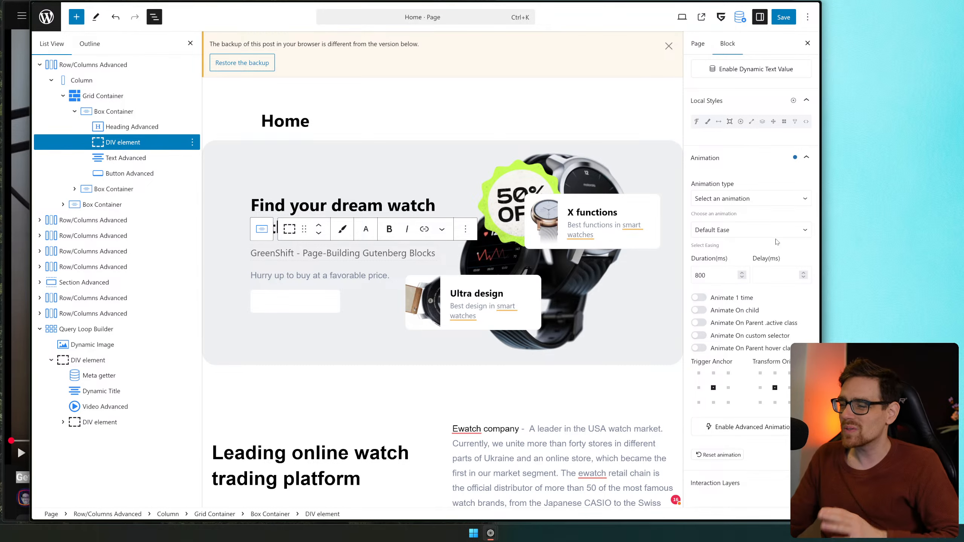
Enable Advanced Animations on the DIV element again and review its animation types, preset, easing and duration settings
scroll(712, 386, "down", 4)
left_click(734, 277)
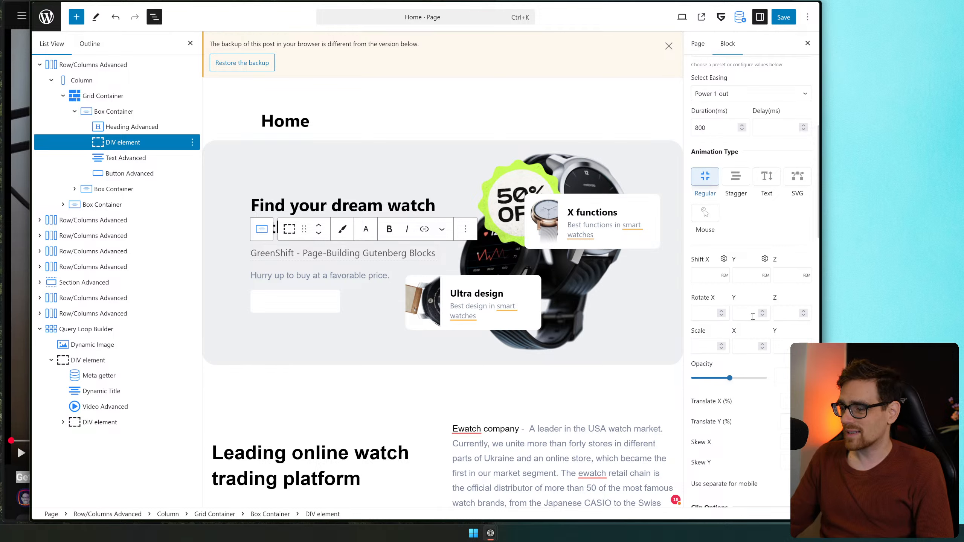
scroll(753, 316, "down", 4)
scroll(775, 273, "up", 5)
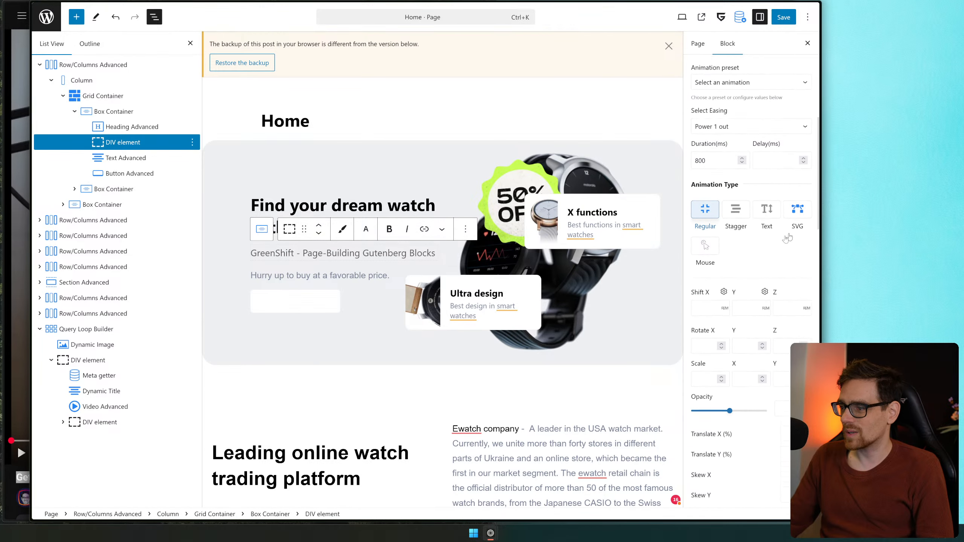
scroll(788, 238, "up", 3)
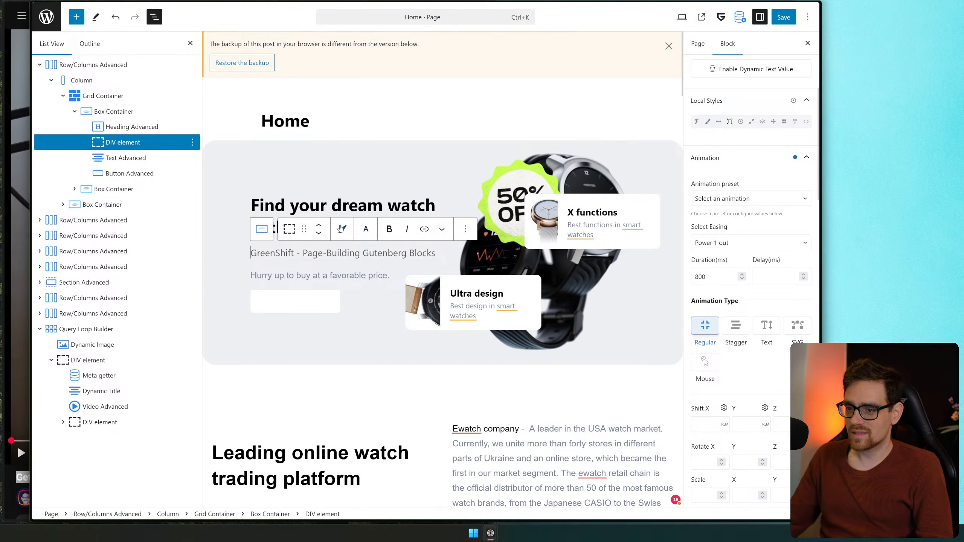
Delete the DIV element below the hero heading and select the heading's text
left_click(464, 229)
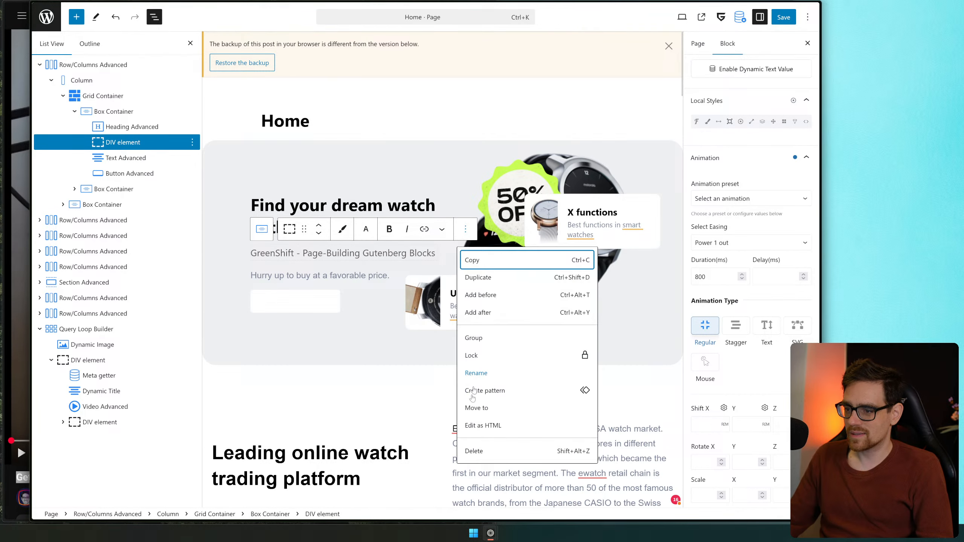
left_click(486, 451)
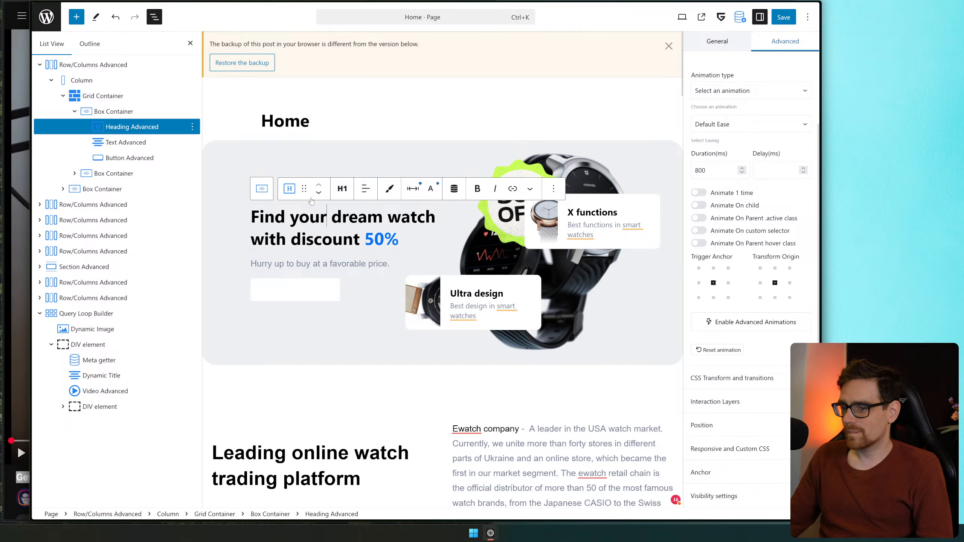
triple_click(358, 238)
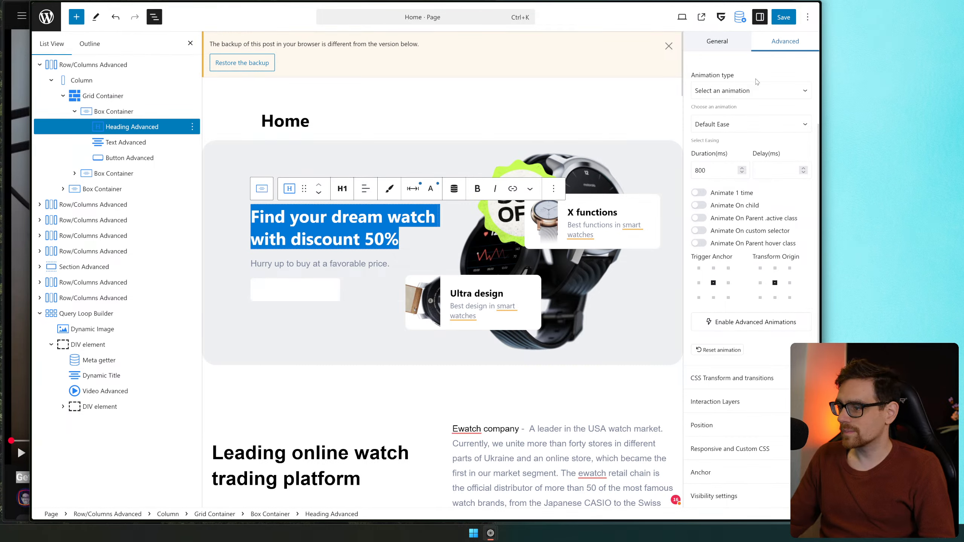
scroll(759, 173, "up", 3)
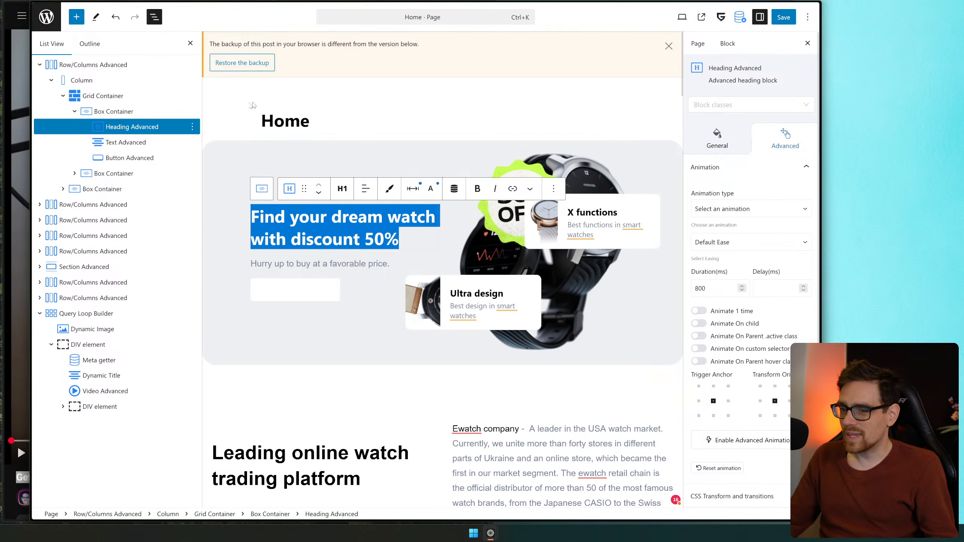
Add an empty block before the first Row/Columns Advanced block, directly under the Home page title
left_click(328, 128)
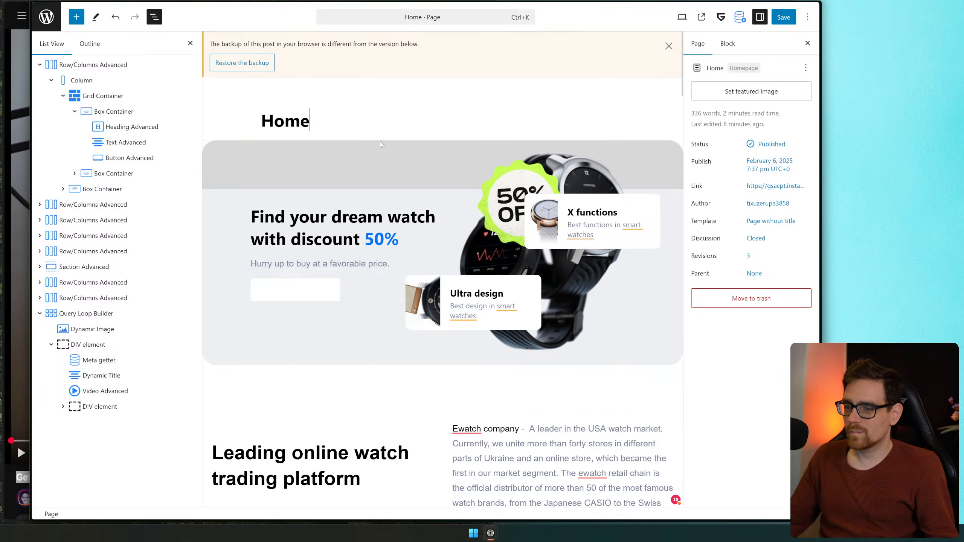
left_click(102, 66)
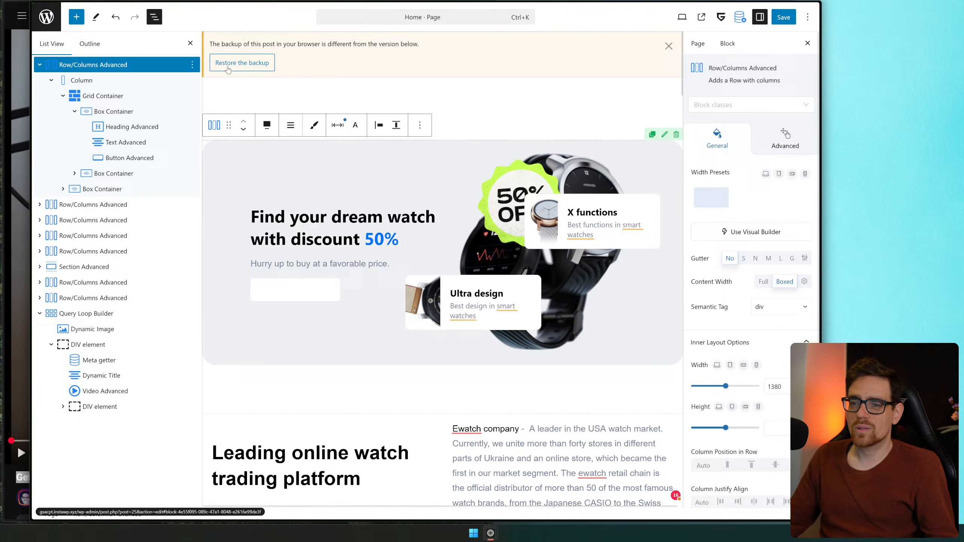
left_click(192, 65)
left_click(232, 126)
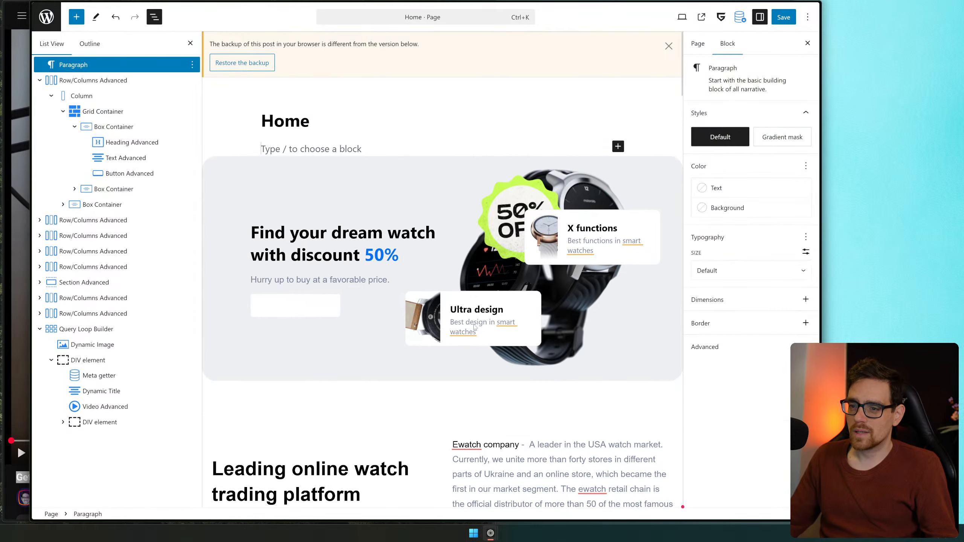
type("/")
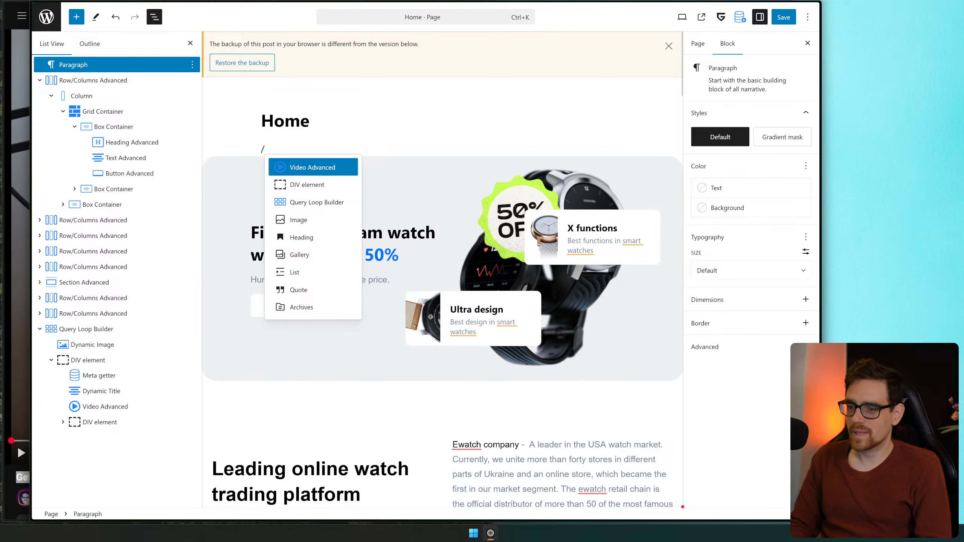
key("Down")
key("Return")
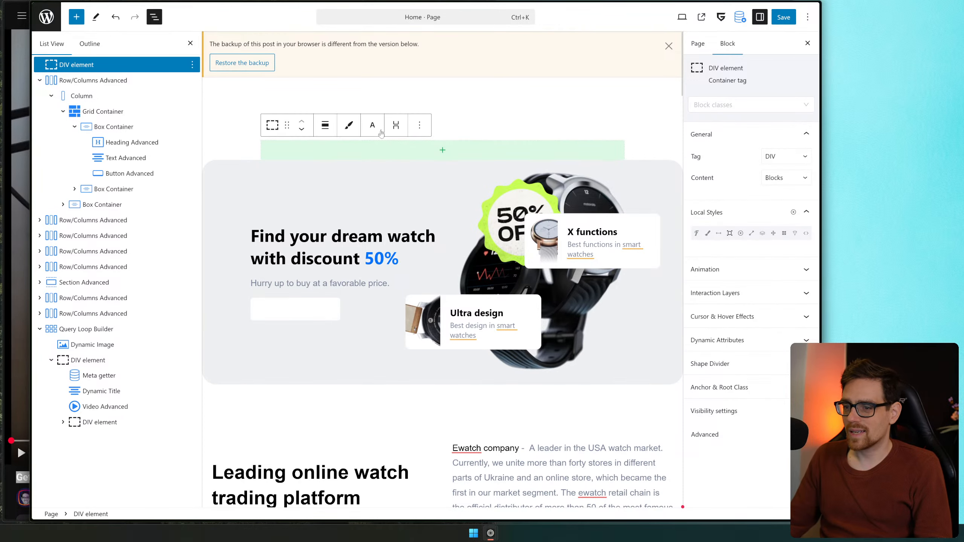
left_click(422, 122)
left_click(465, 347)
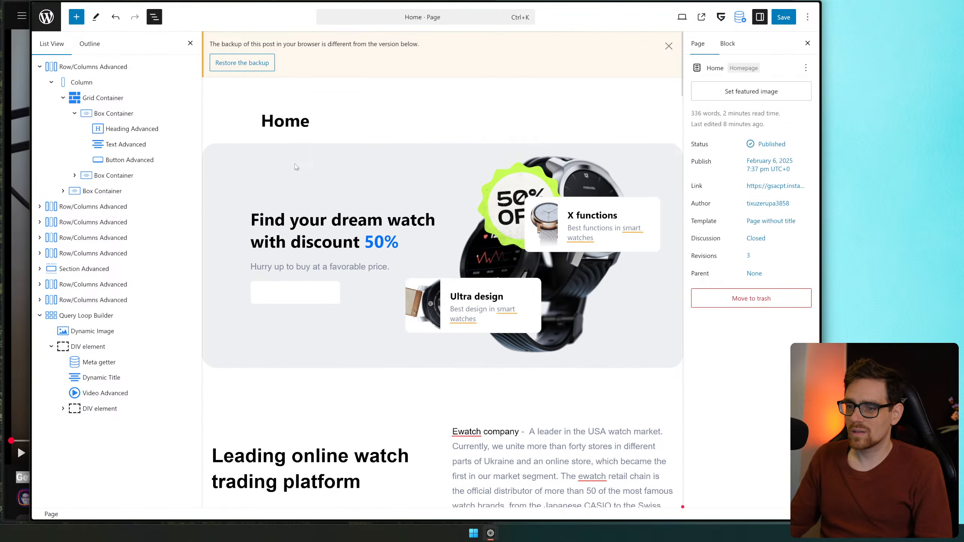
left_click(358, 167)
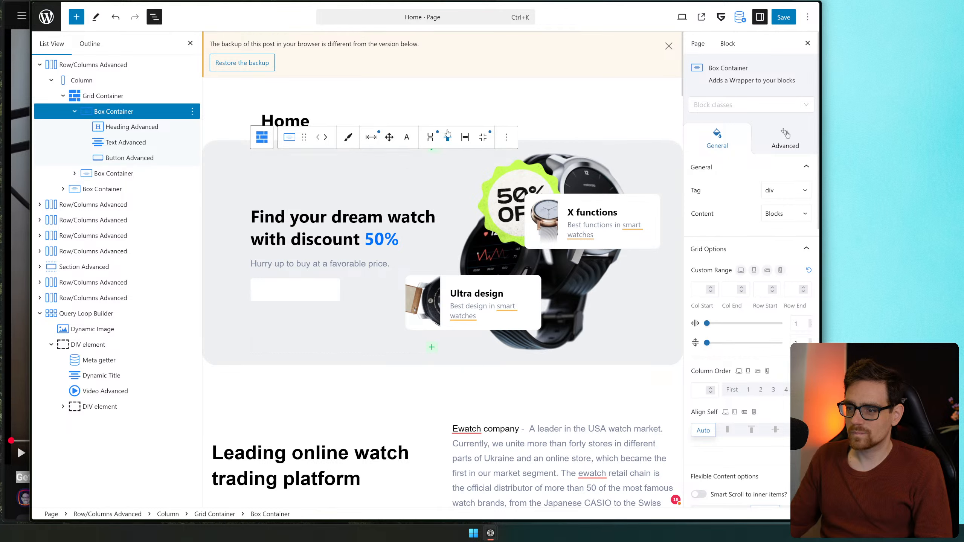
left_click(505, 138)
left_click(521, 204)
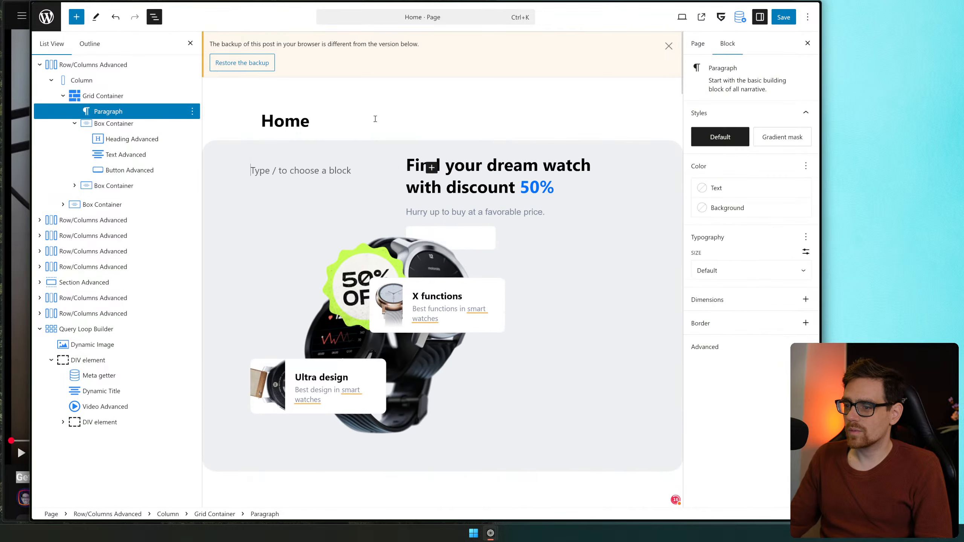
key("ctrl+z")
Insert a Section element before the first Row/Columns Advanced block, directly under the Home page title
left_click(116, 68)
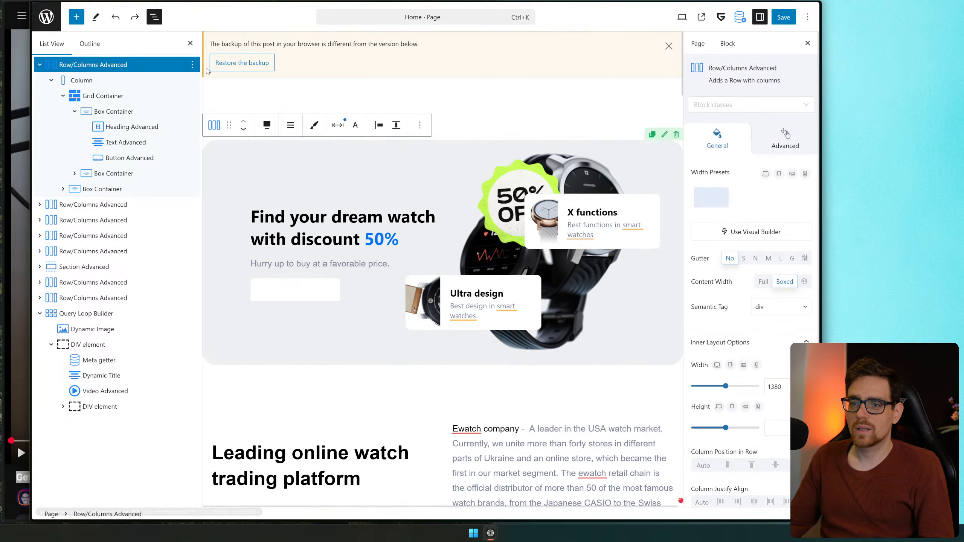
left_click(192, 65)
left_click(222, 124)
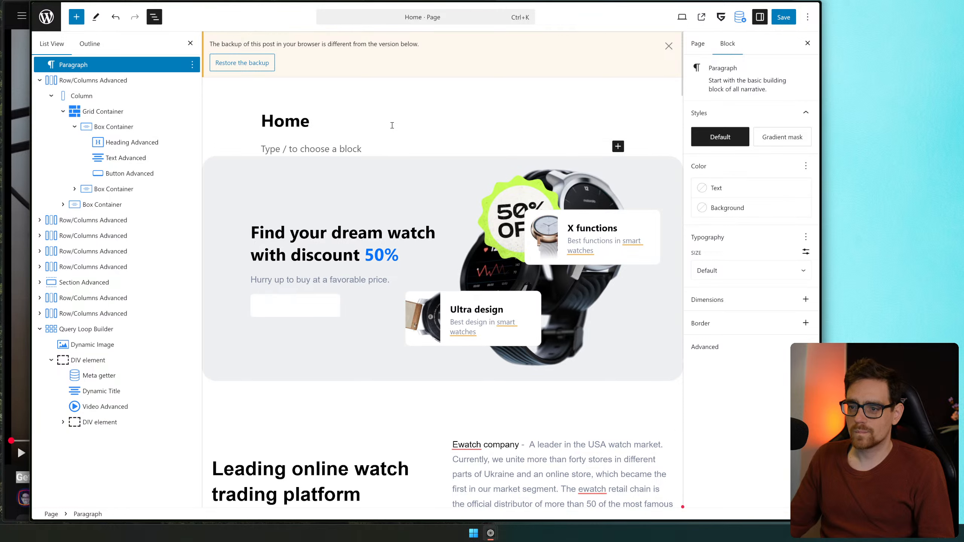
type("/sce")
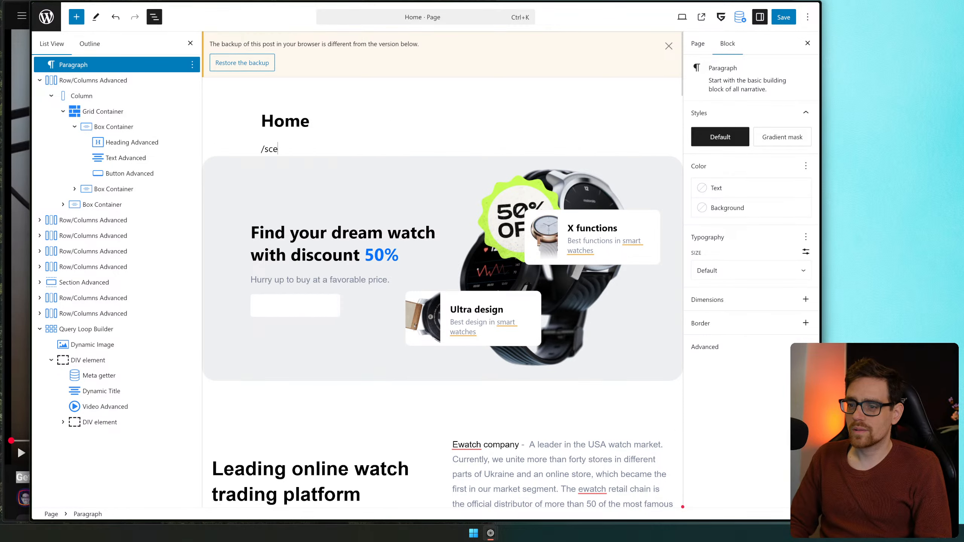
key("BackSpace")
key("BackSpace")
type("ect")
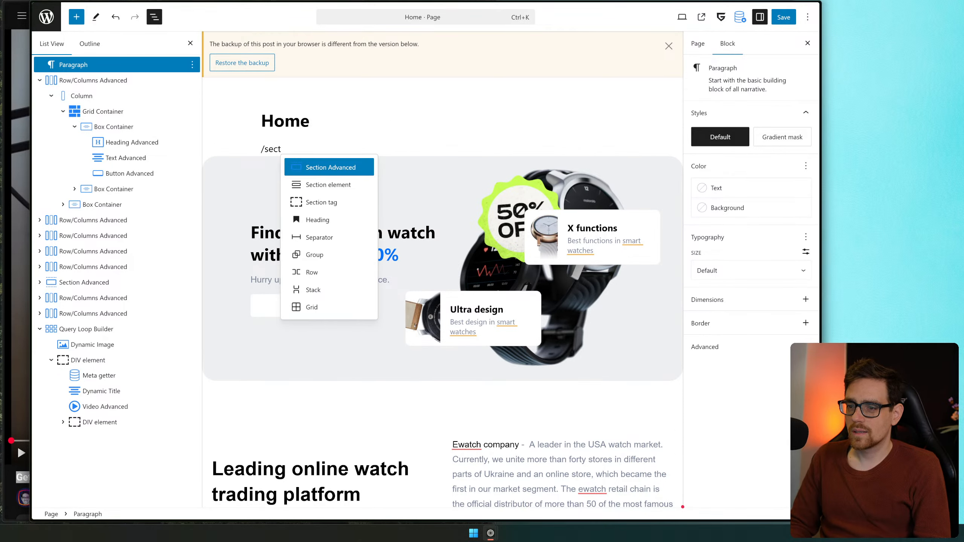
key("Down")
key("Return")
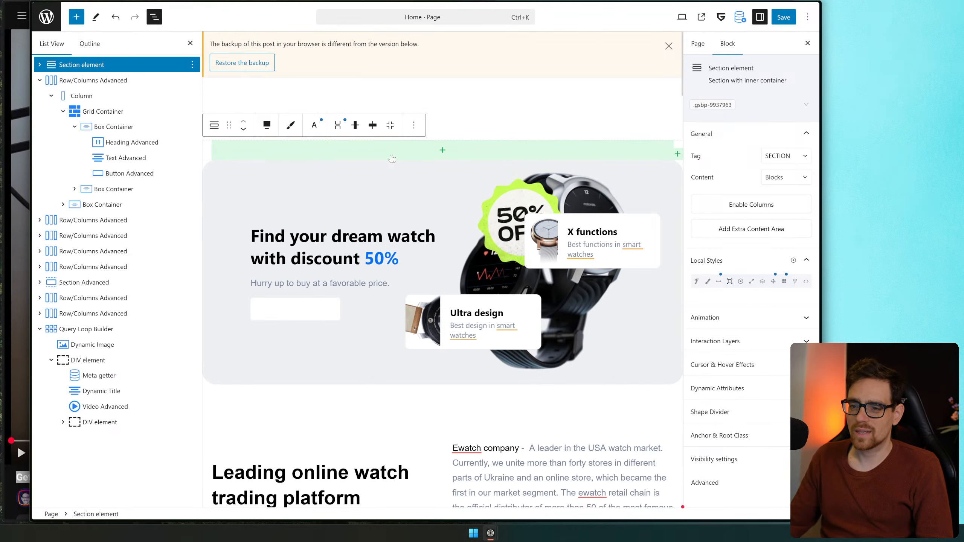
Insert a DIV element inside the Section element's Content Area and duplicate it
left_click(294, 157)
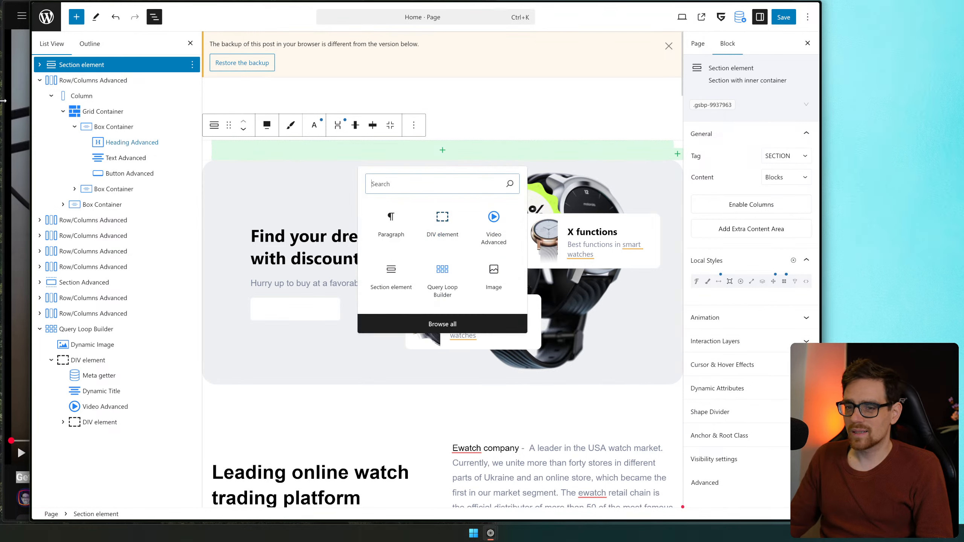
left_click(39, 64)
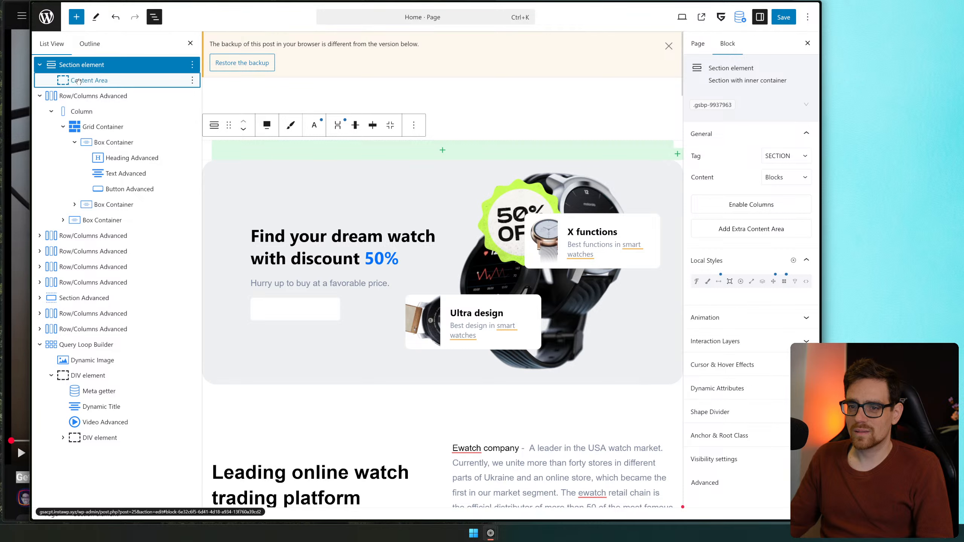
left_click(88, 80)
left_click(316, 150)
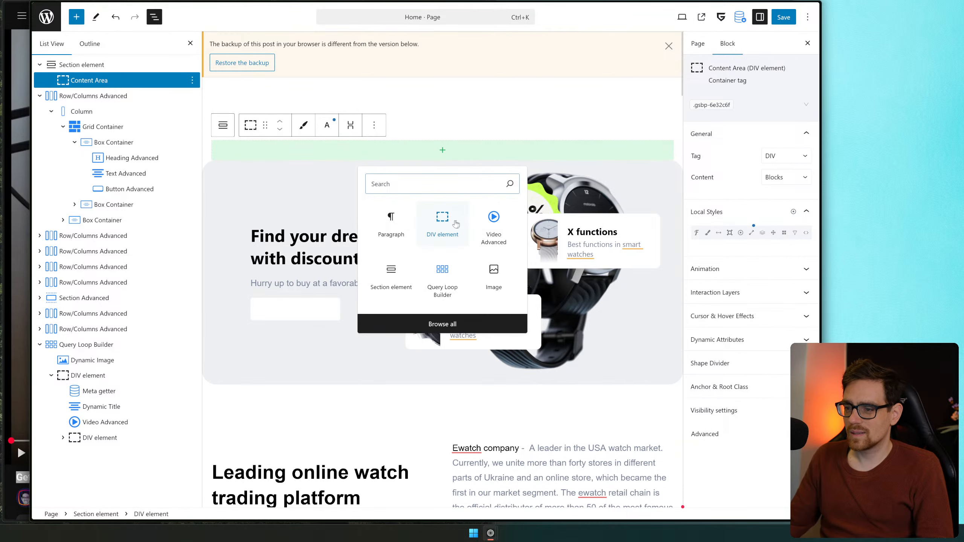
left_click(456, 224)
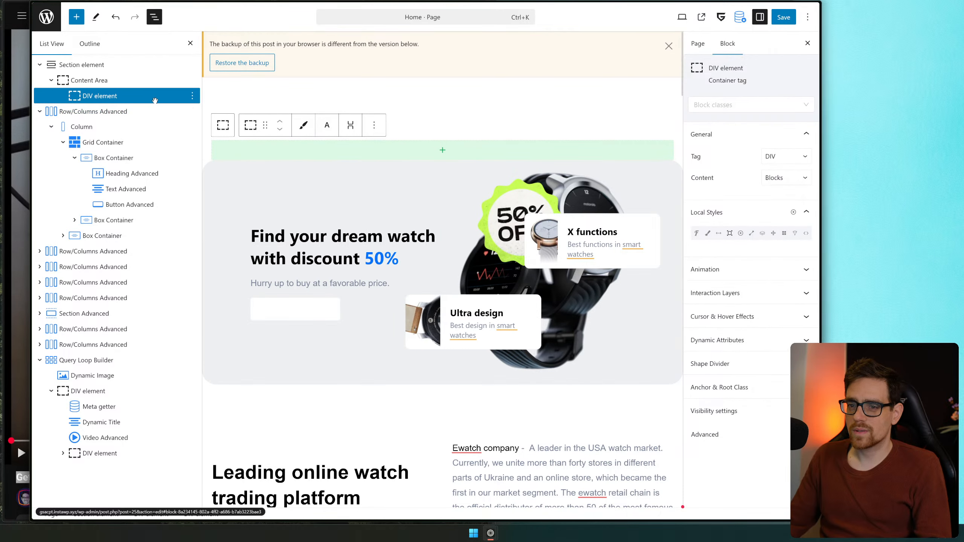
key("ctrl+shift+d")
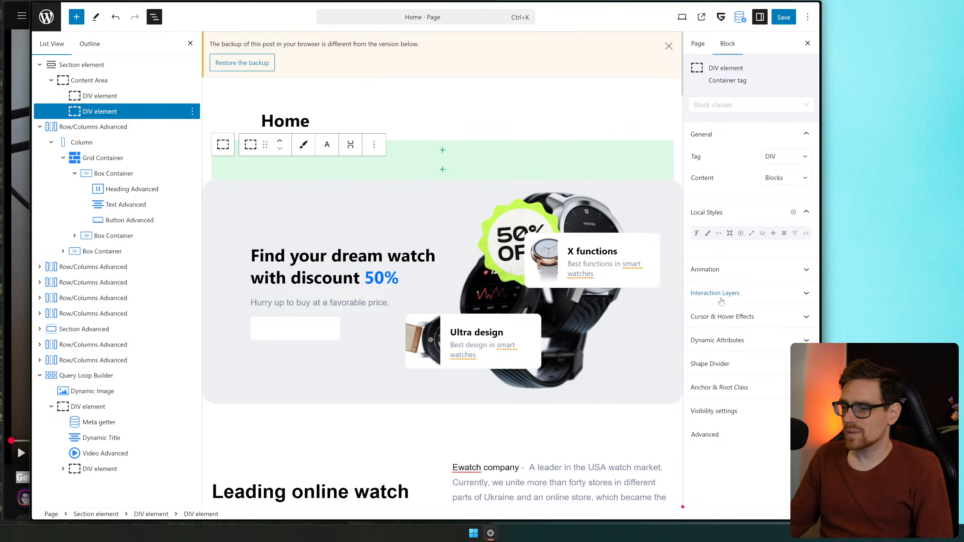
Insert an H1 heading element into the first DIV element of the Content Area
left_click(106, 95)
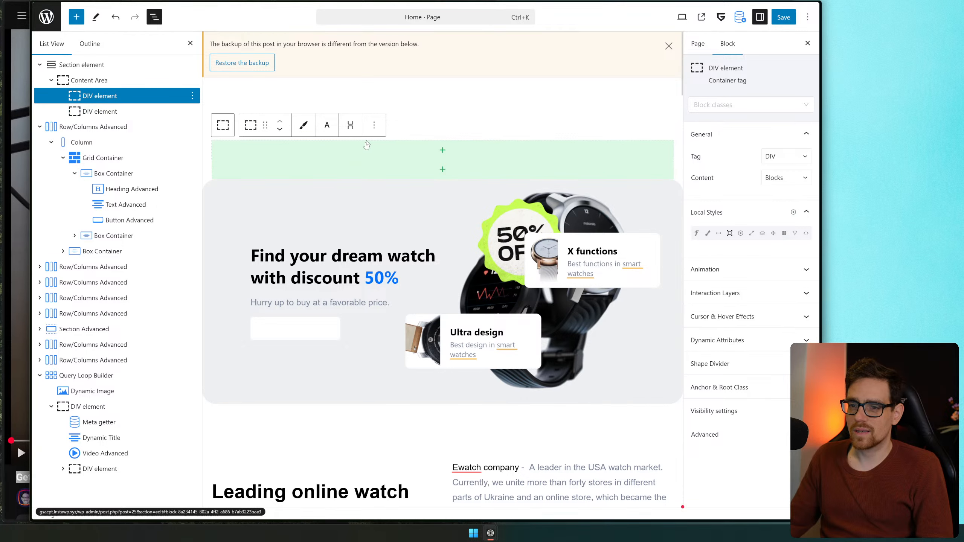
left_click(442, 169)
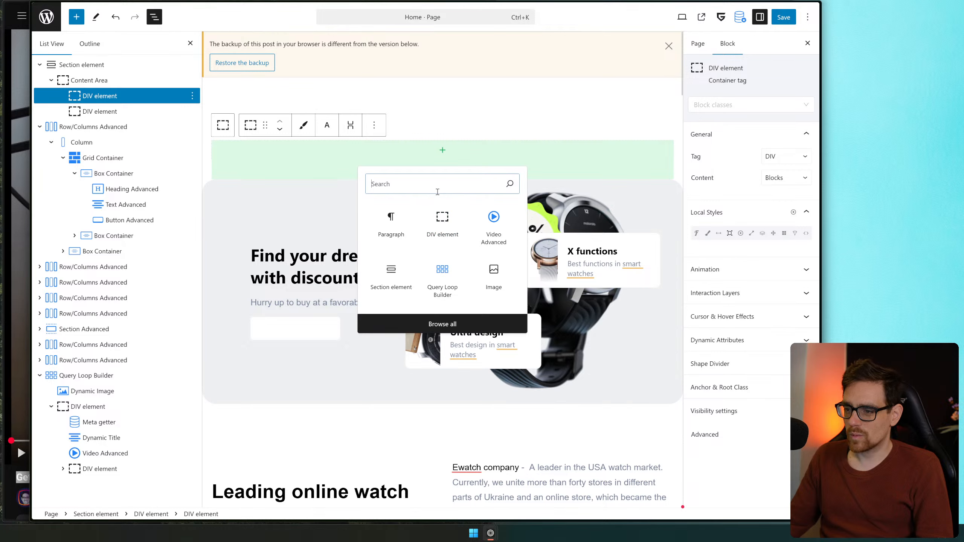
type("h1")
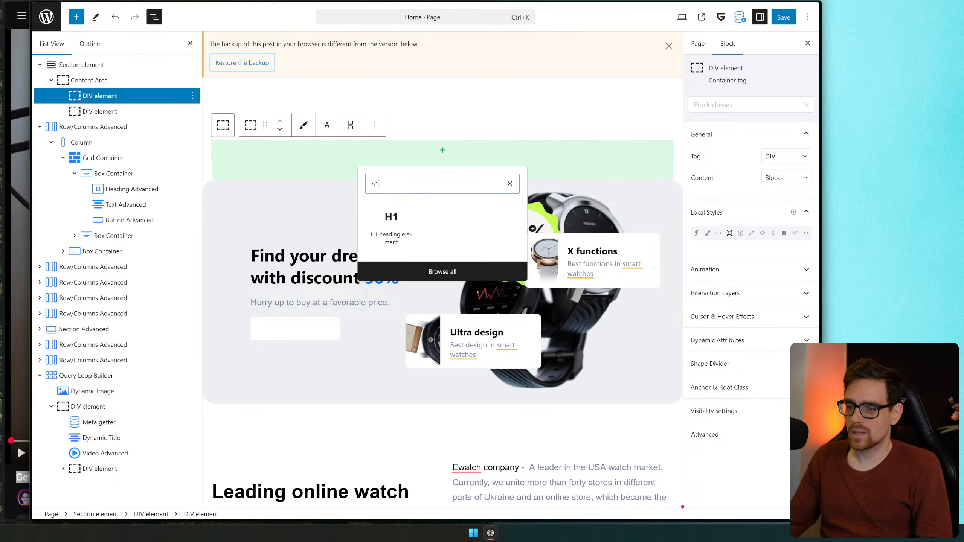
left_click(416, 241)
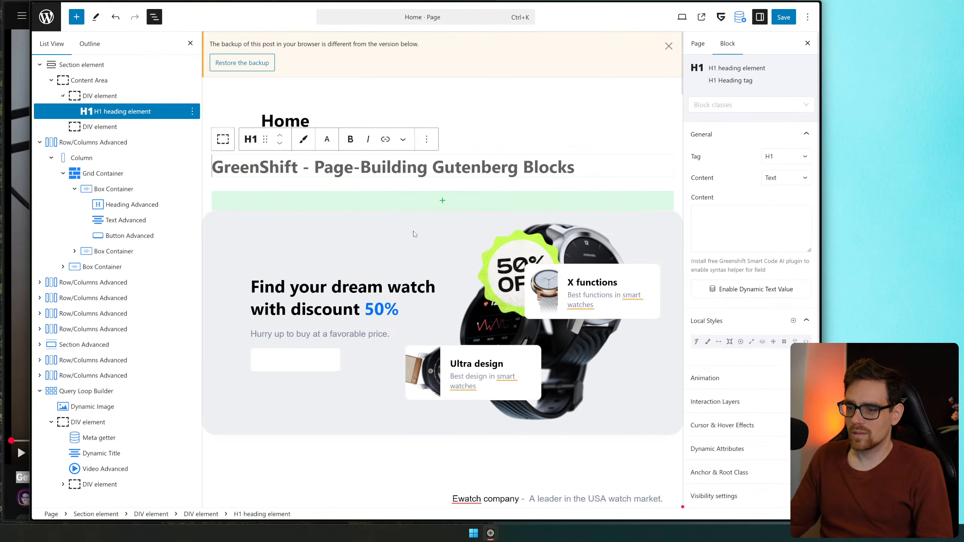
Add a P element directly after the H1 heading element
left_click(426, 143)
left_click(458, 219)
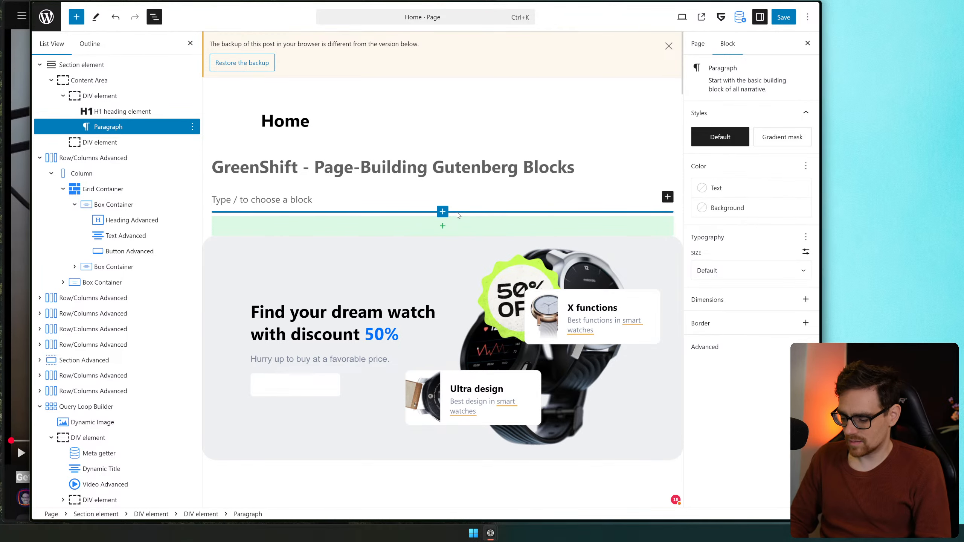
type("/p e")
key("Return")
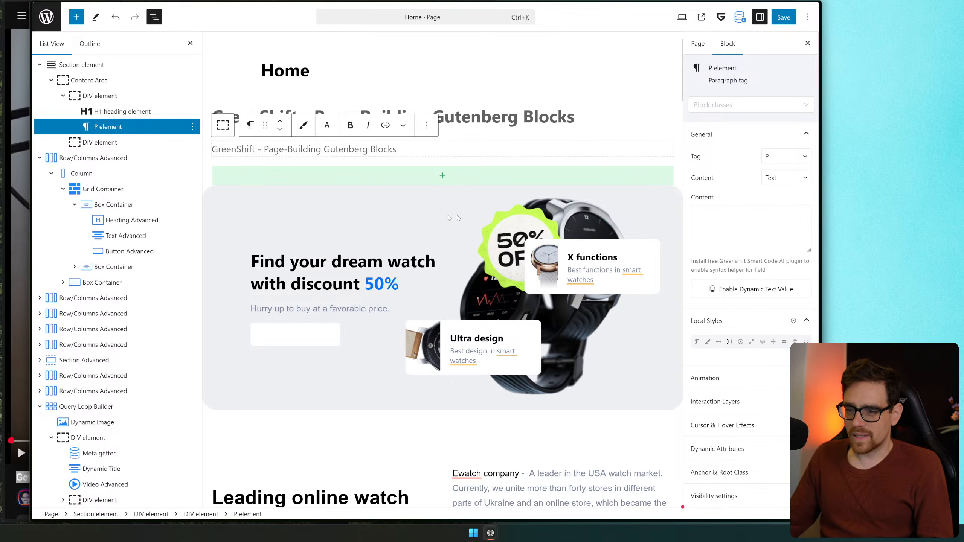
Add a DIV element with text after the P element and change its tag to A
left_click(426, 125)
left_click(449, 214)
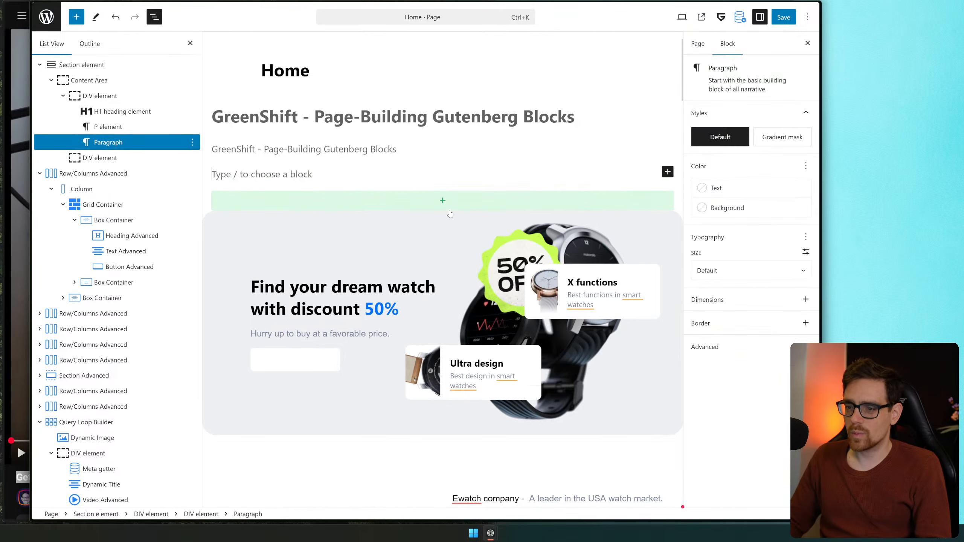
type("/a")
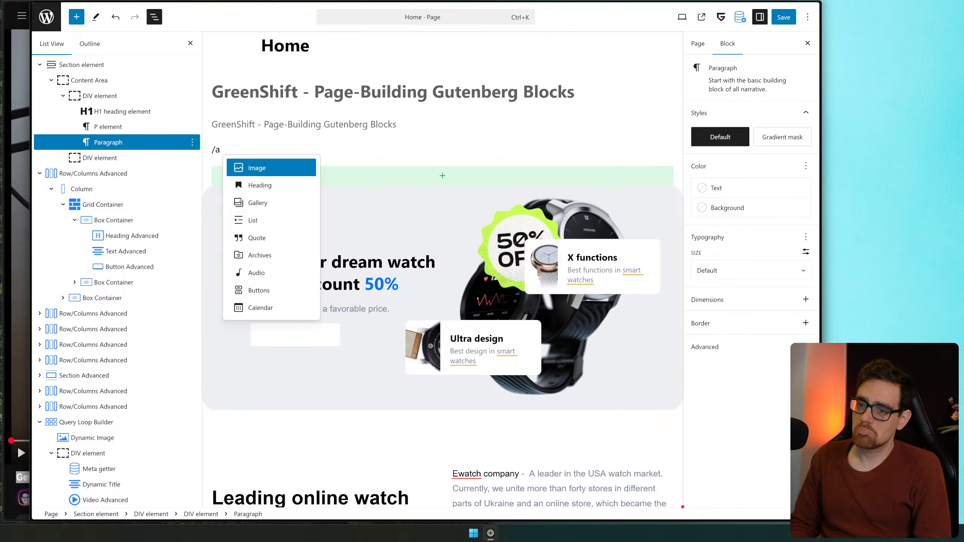
type(" ele")
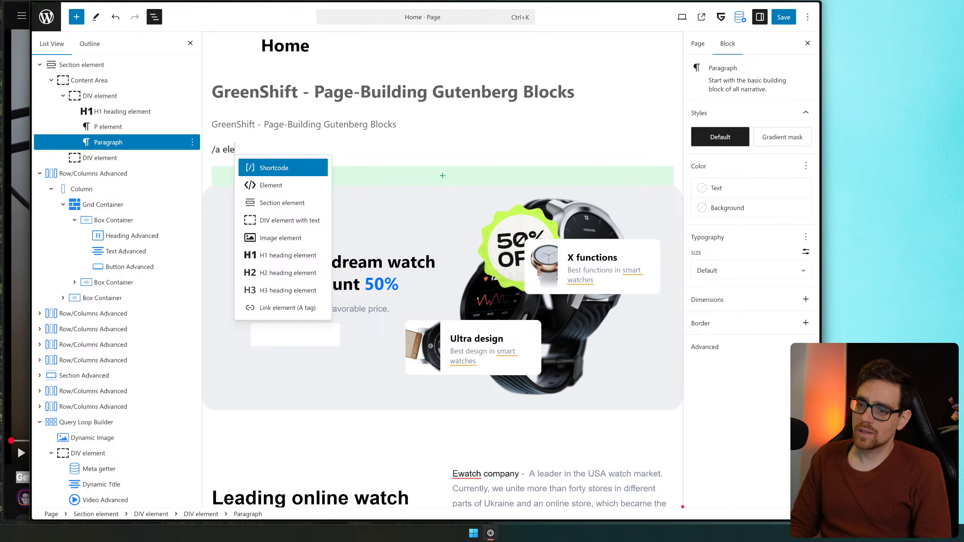
key("Down")
key("Return")
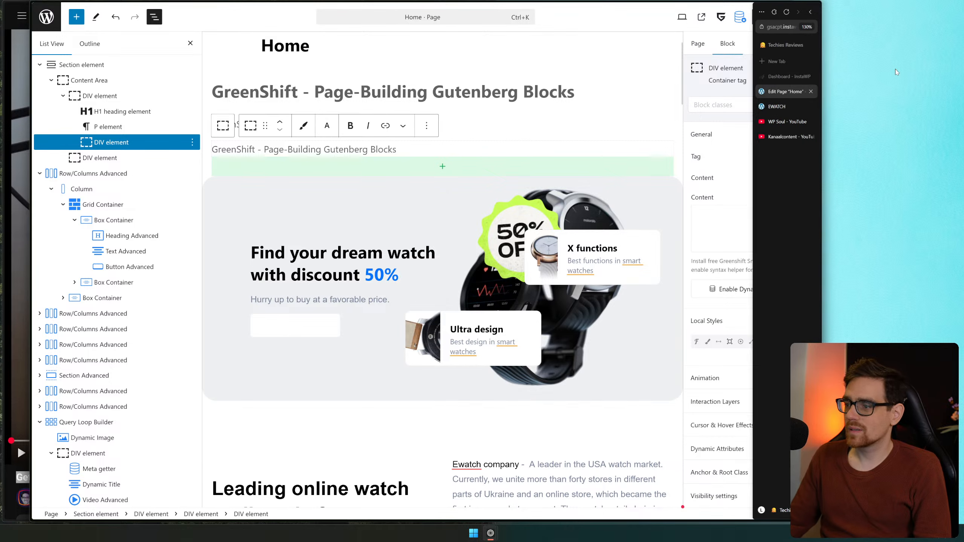
left_click(774, 156)
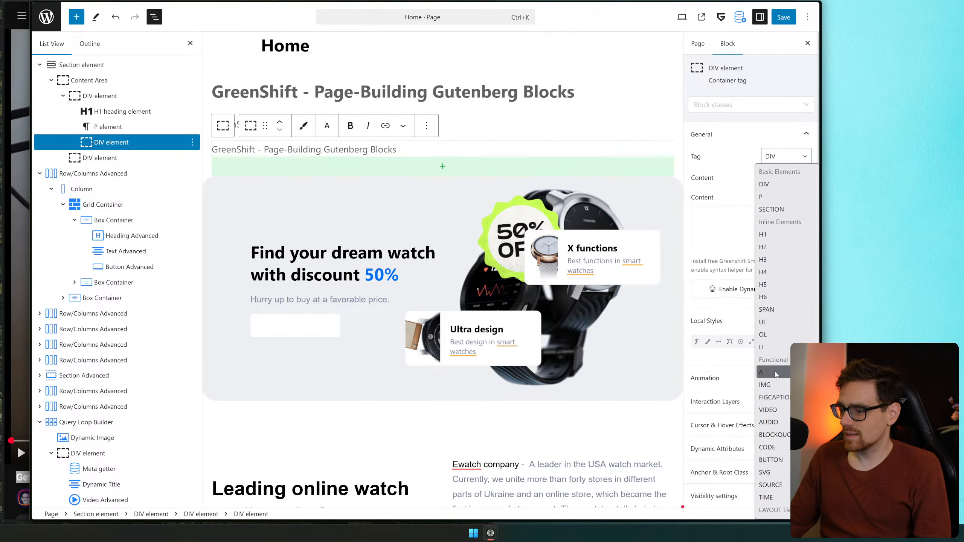
left_click(763, 372)
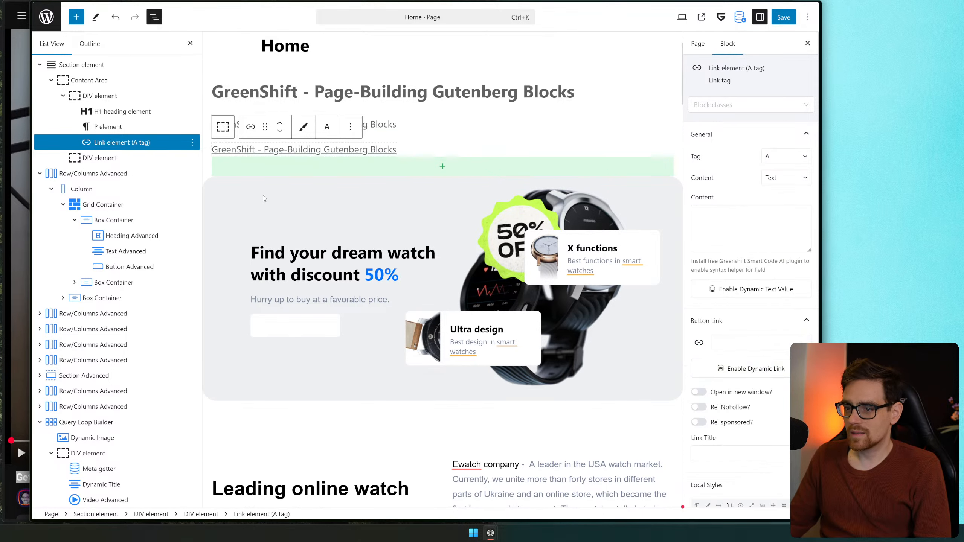
Insert an Image element inside the second DIV element of the Content Area
left_click(128, 111)
left_click(452, 123)
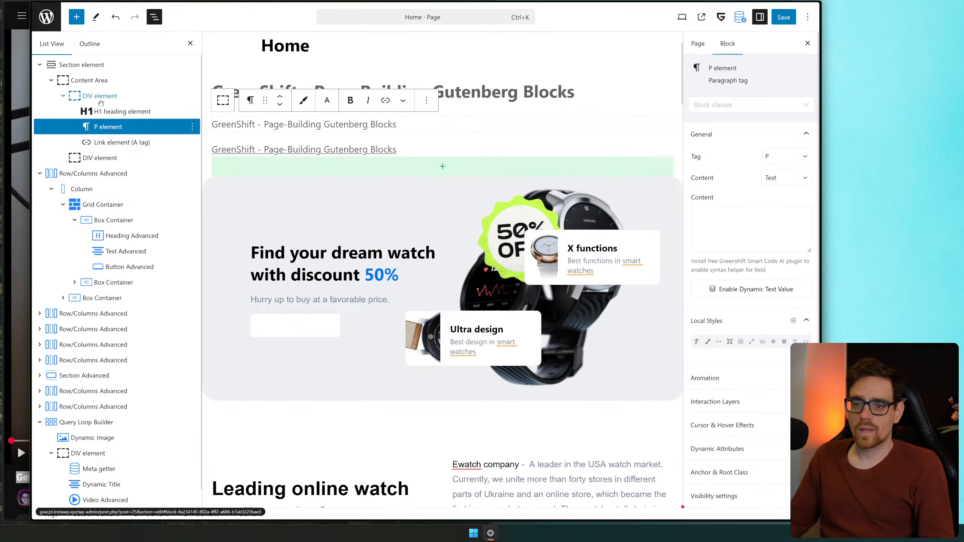
left_click(115, 158)
left_click(192, 157)
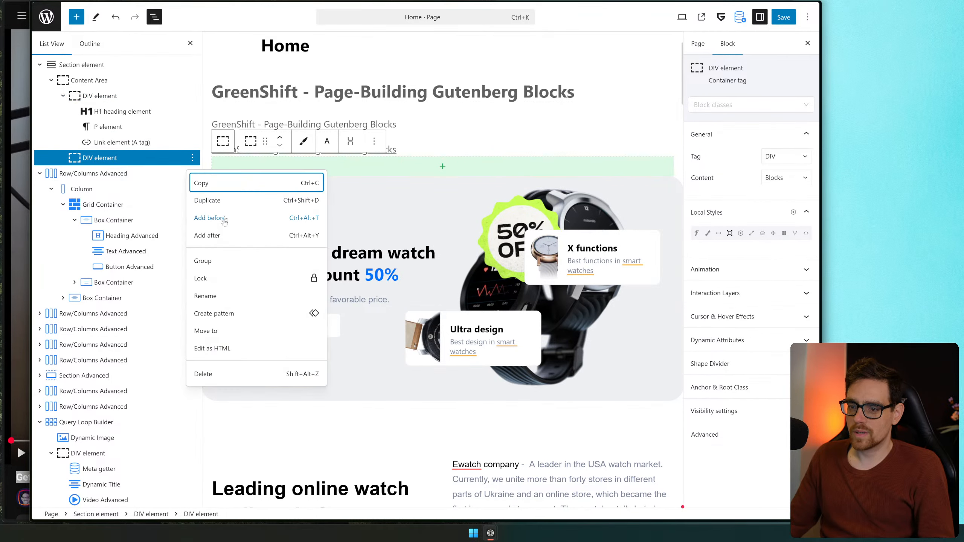
left_click(207, 235)
left_click_drag(130, 171, 129, 162)
left_click(271, 175)
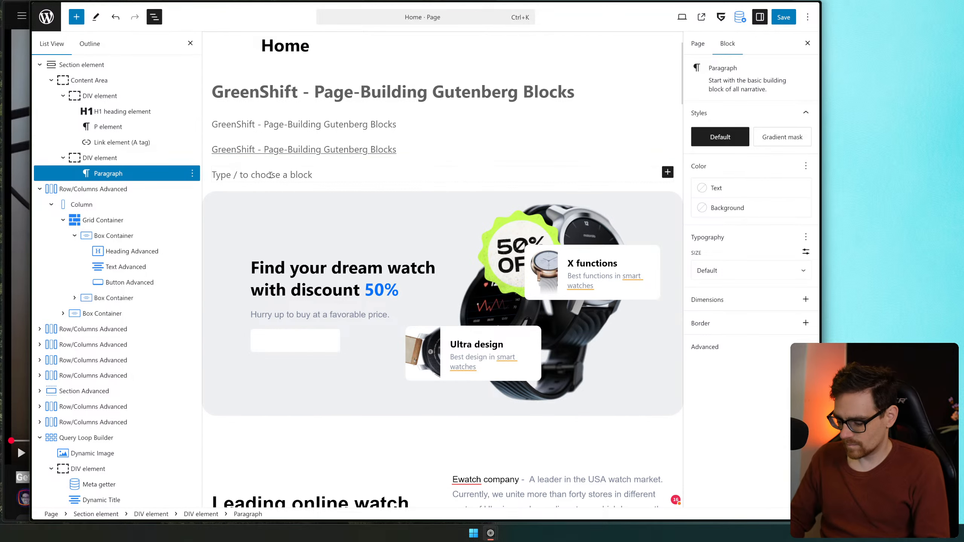
type("/image")
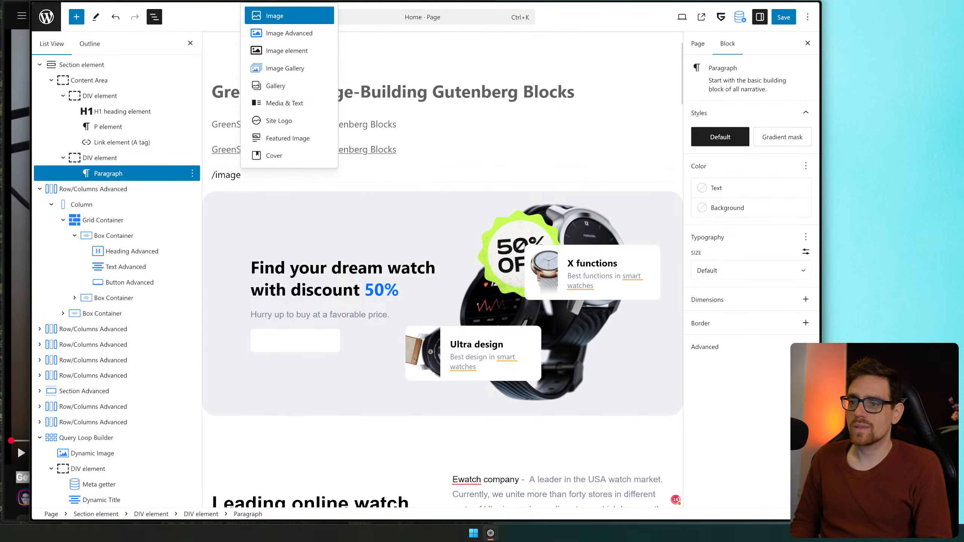
key("Down")
key("Down")
key("Return")
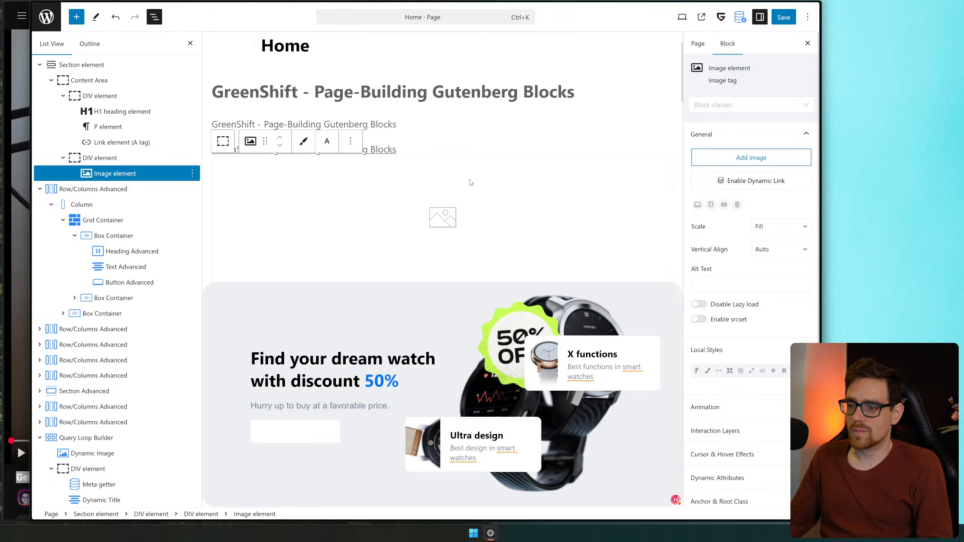
Set the display of the Section's Content Area to FlexBox
left_click(87, 67)
left_click(97, 81)
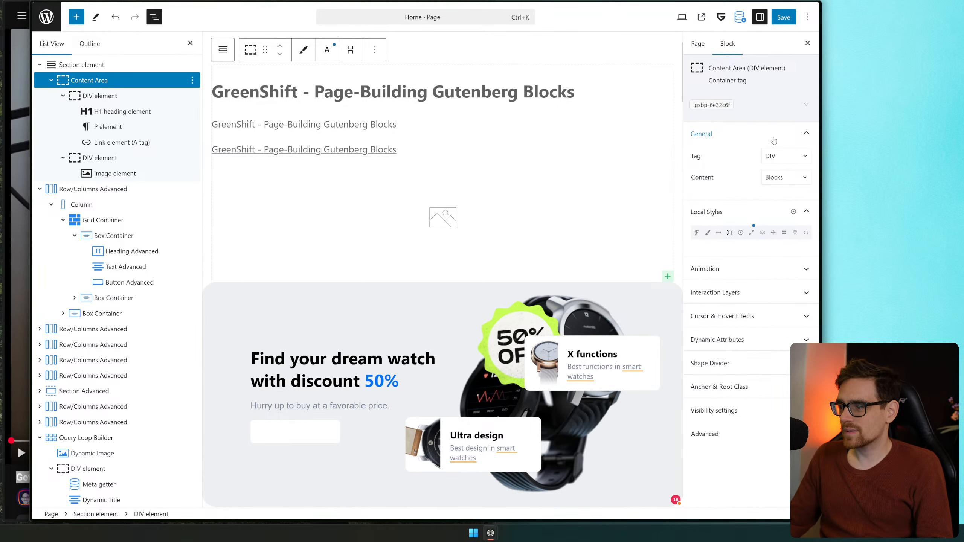
left_click(784, 233)
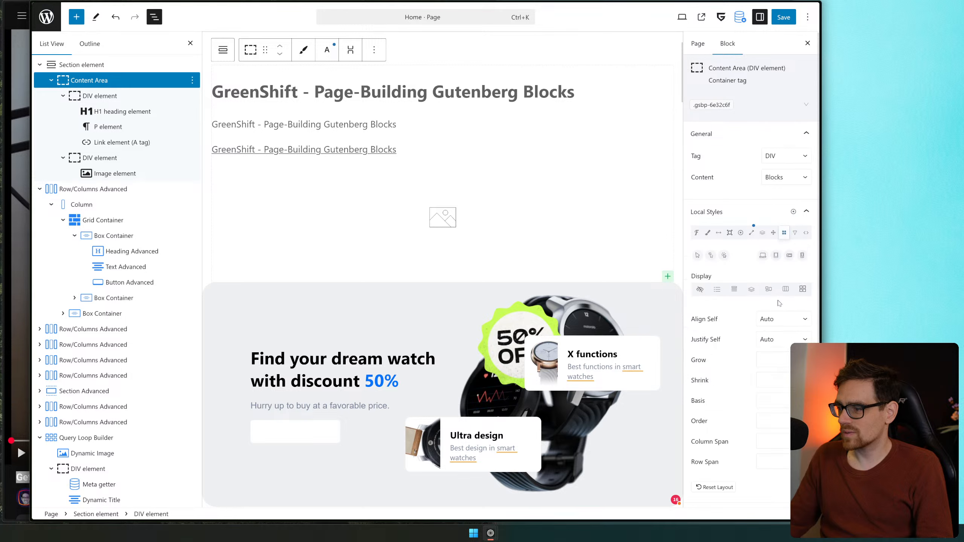
scroll(723, 191, "down", 3)
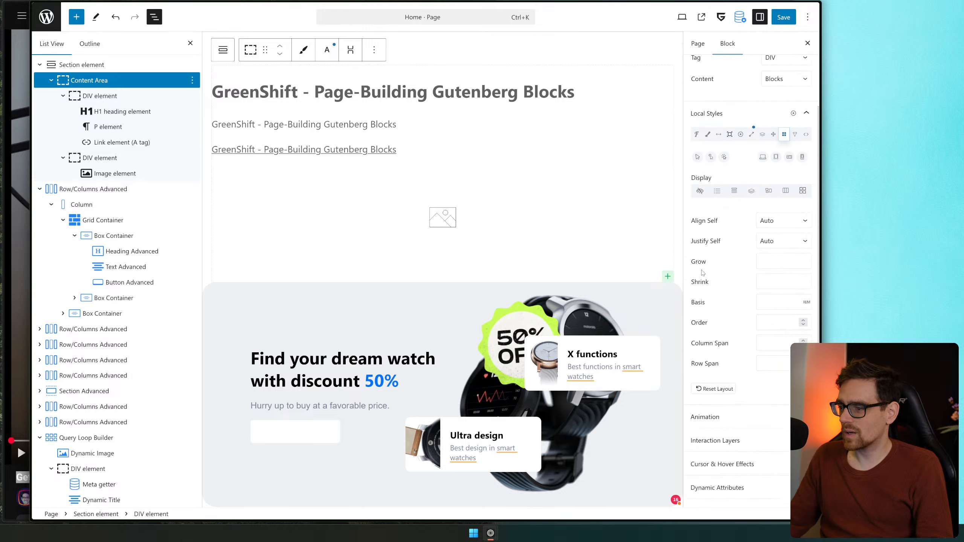
left_click(785, 193)
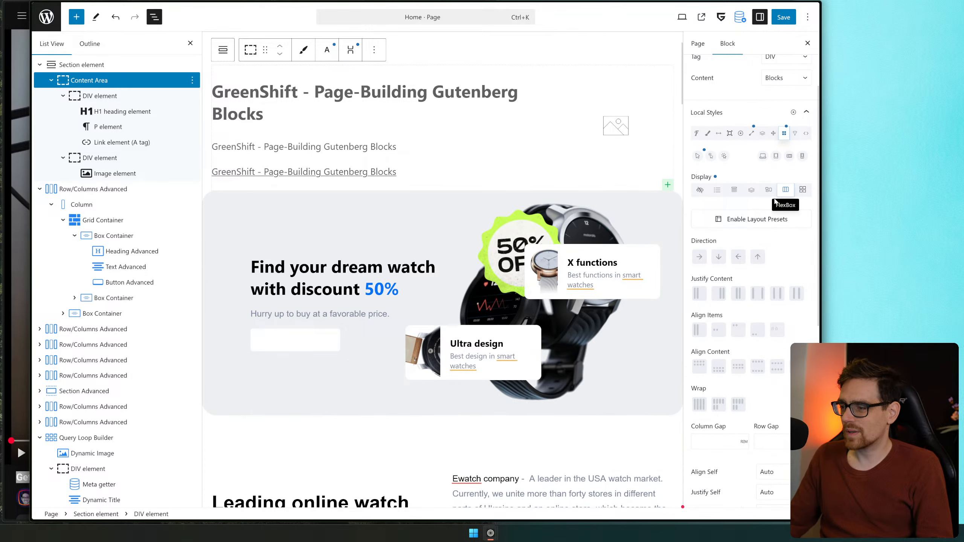
scroll(733, 169, "up", 3)
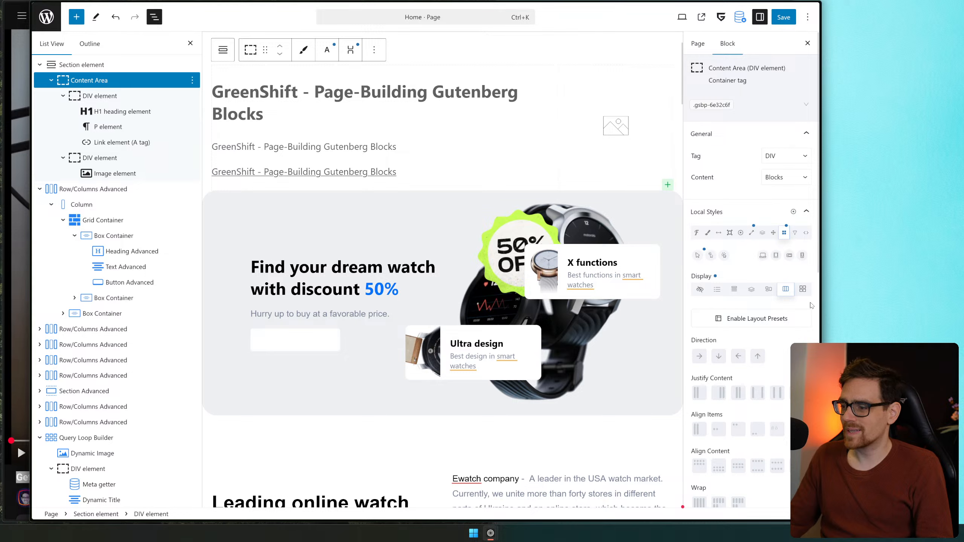
scroll(811, 305, "down", 3)
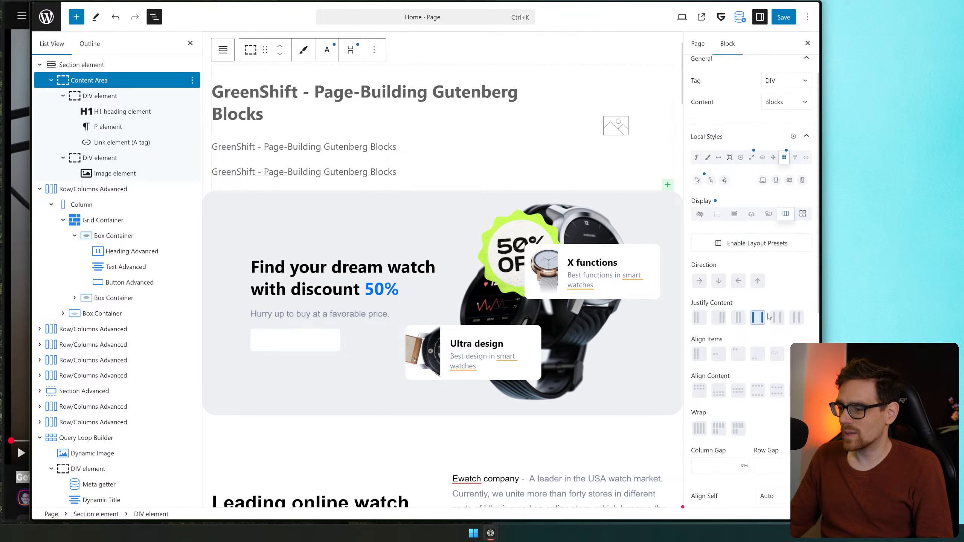
left_click(411, 273)
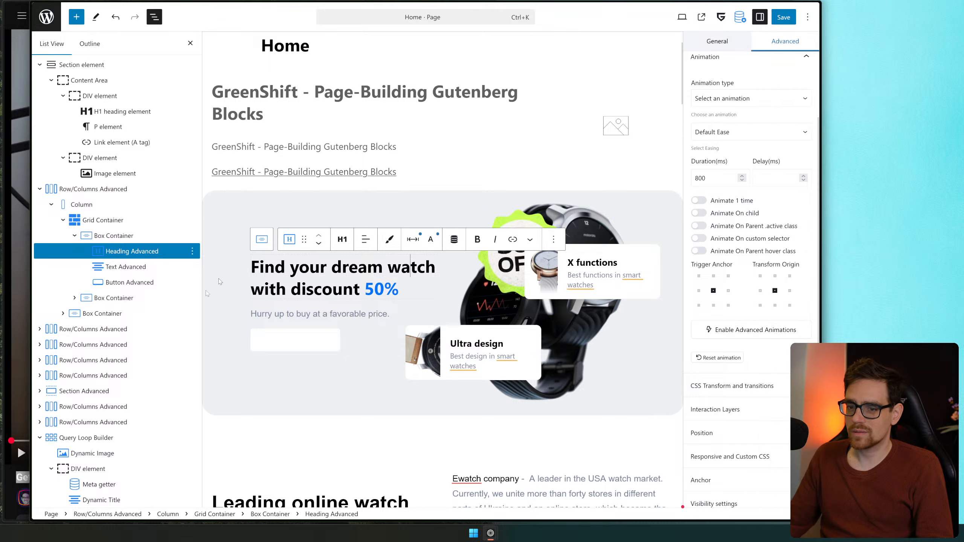
Set the display of the Section's Content Area to Grid
left_click(105, 96)
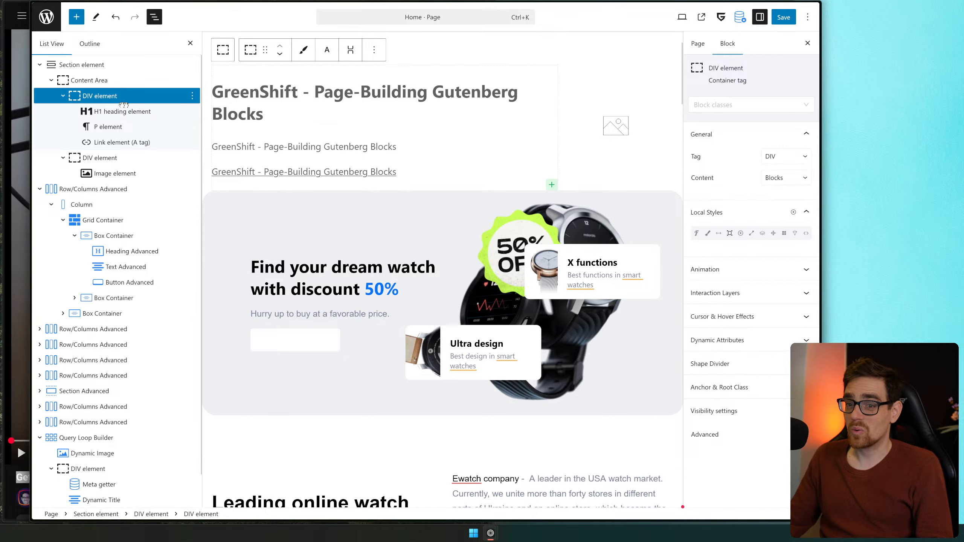
left_click(95, 80)
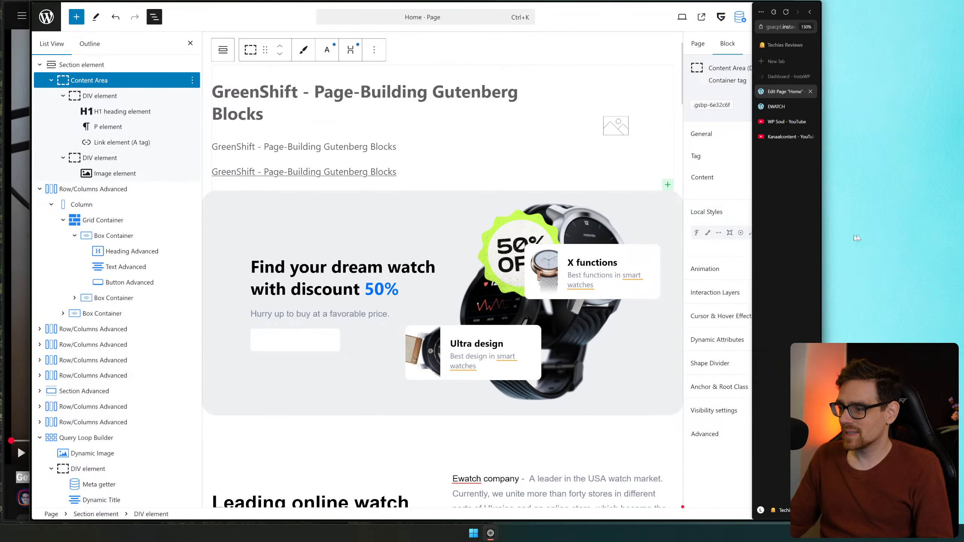
left_click(784, 233)
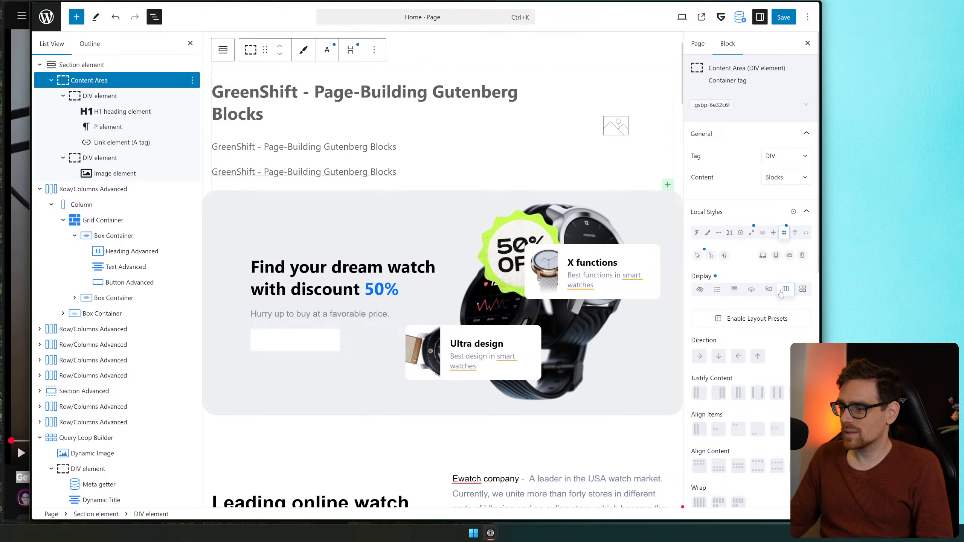
left_click(803, 290)
scroll(751, 266, "down", 3)
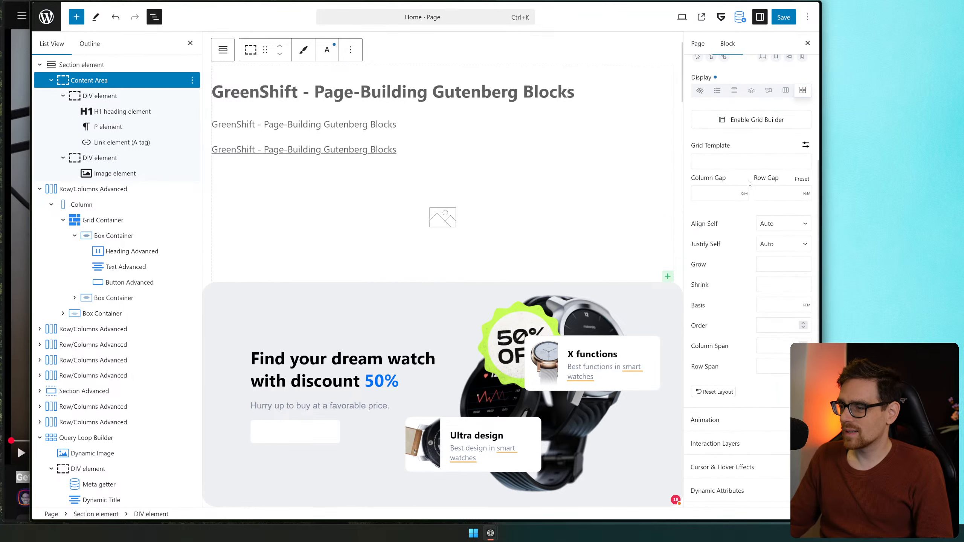
Enable the Grid Builder for the Content Area, generate a layout with 2 desktop columns, and check the enlarged builder
left_click(754, 218)
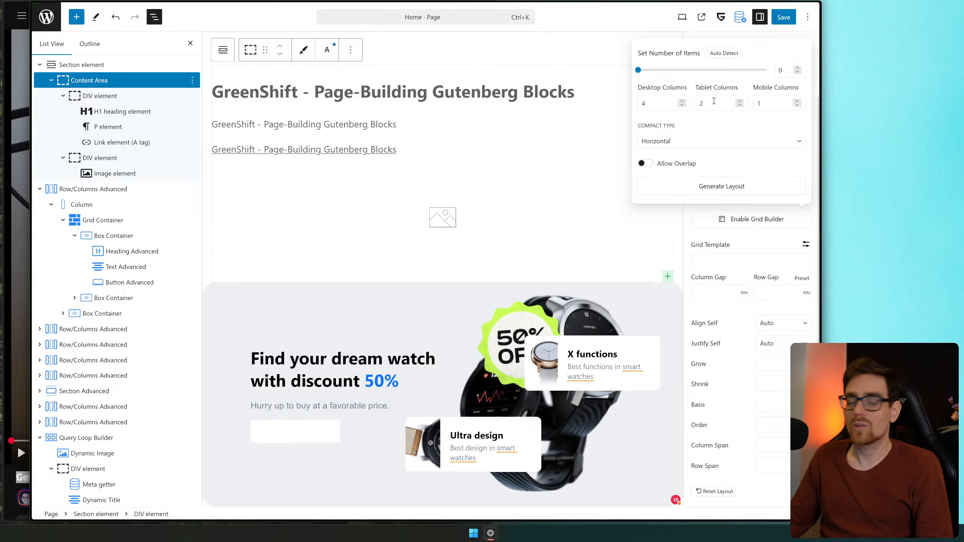
left_click(682, 105)
left_click(682, 105)
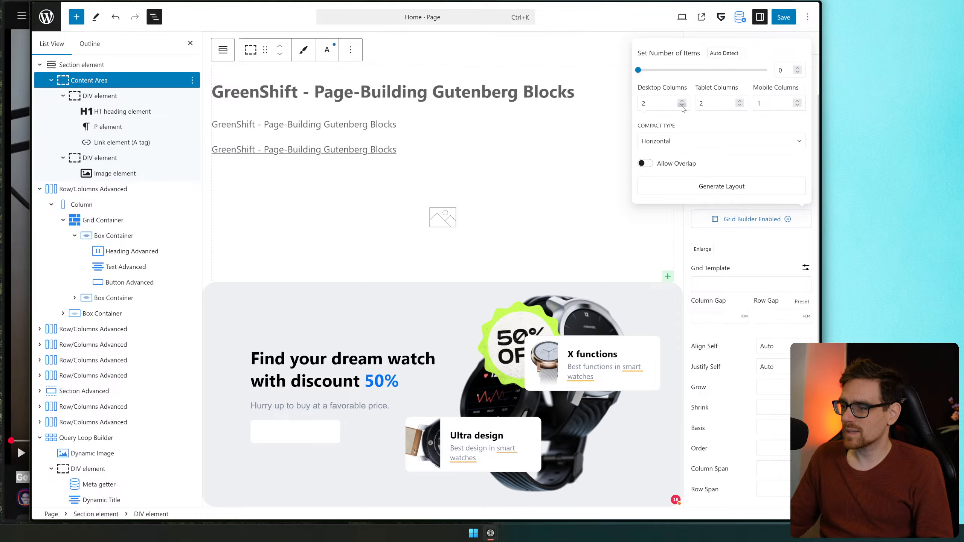
left_click(713, 187)
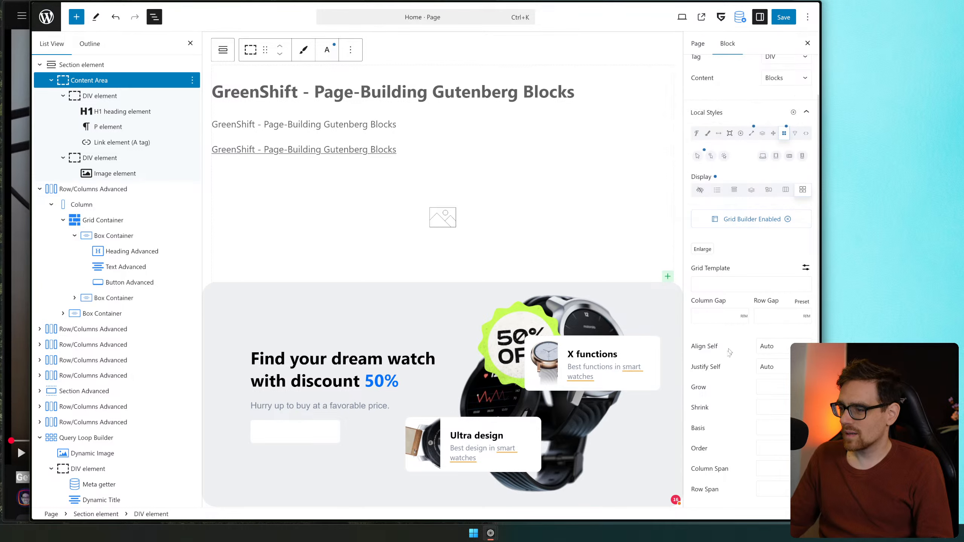
left_click(701, 249)
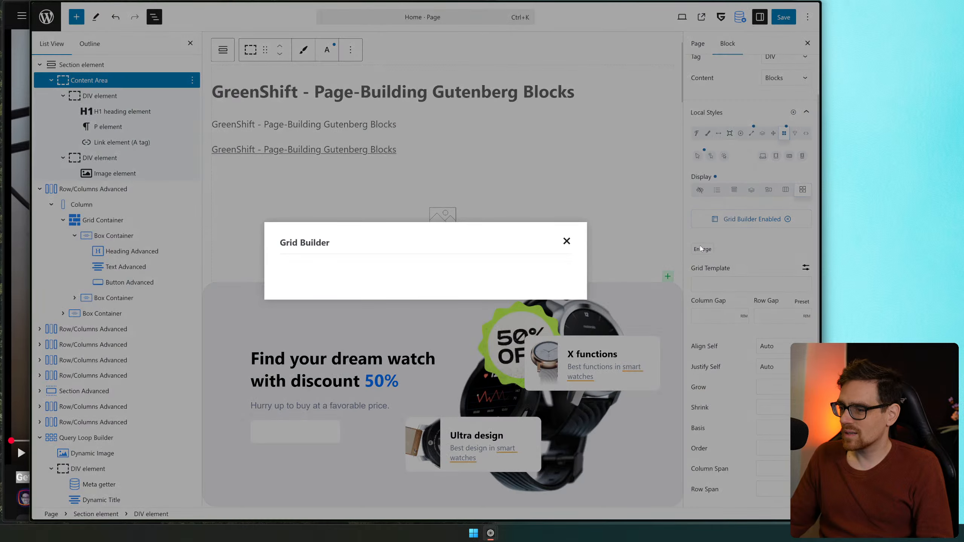
left_click(566, 241)
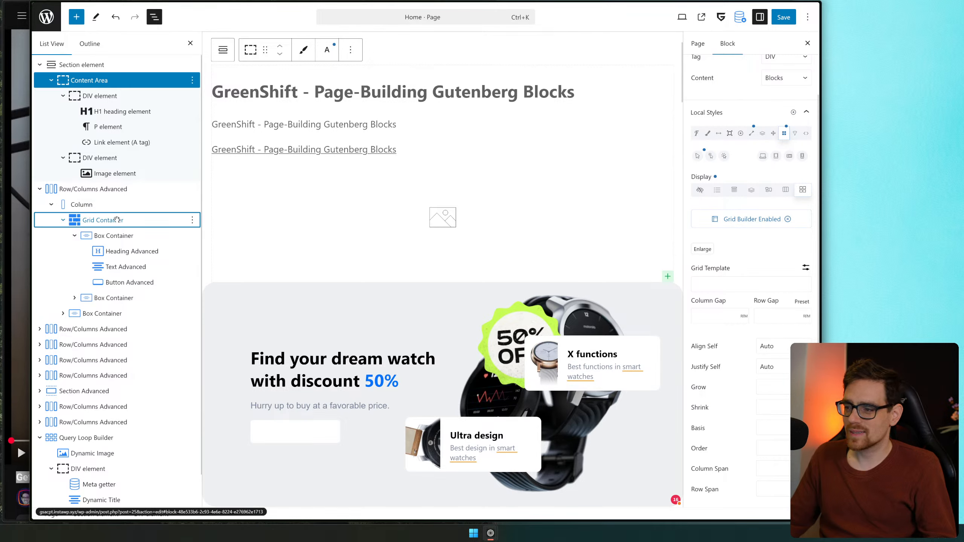
View the visual Grid Builder of the Grid Container in the watch hero row, then close it
left_click(102, 220)
scroll(755, 255, "up", 3)
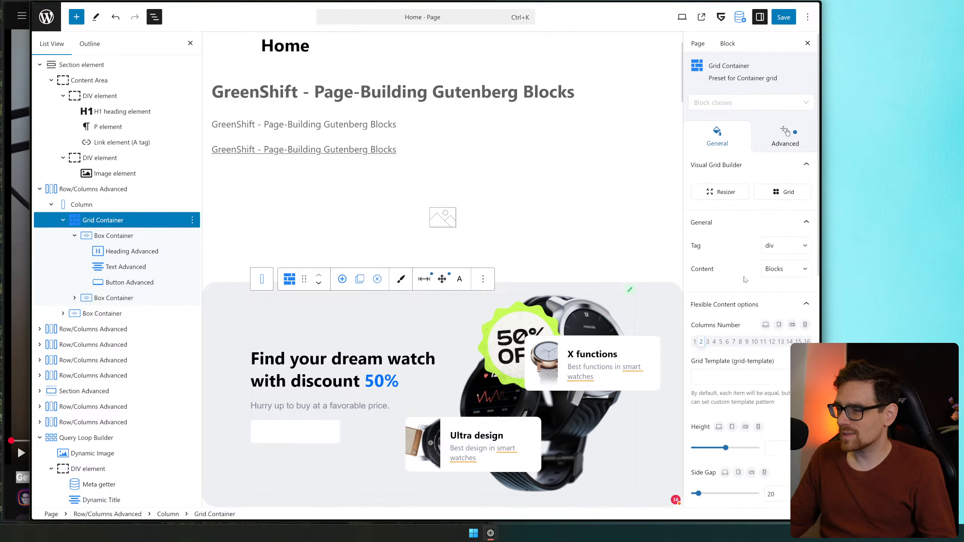
left_click(774, 194)
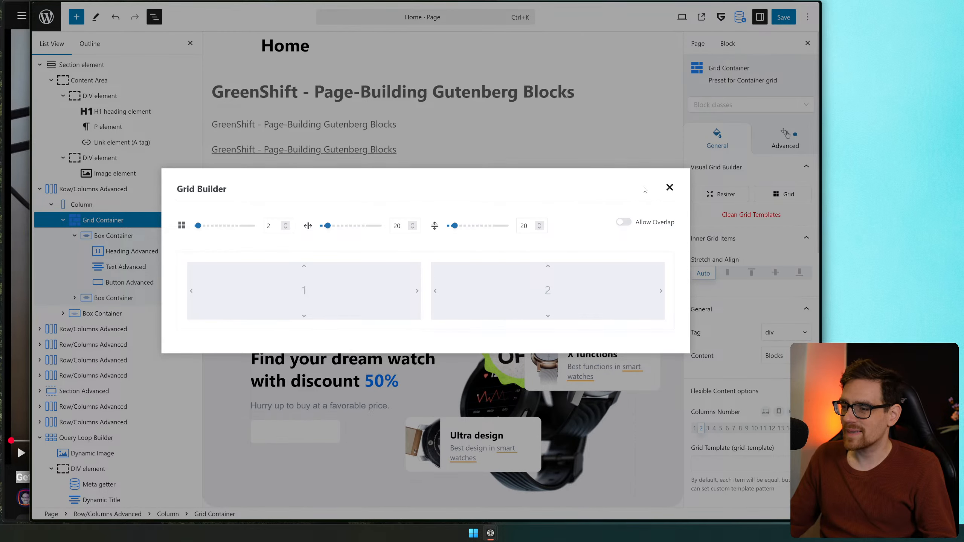
left_click(669, 187)
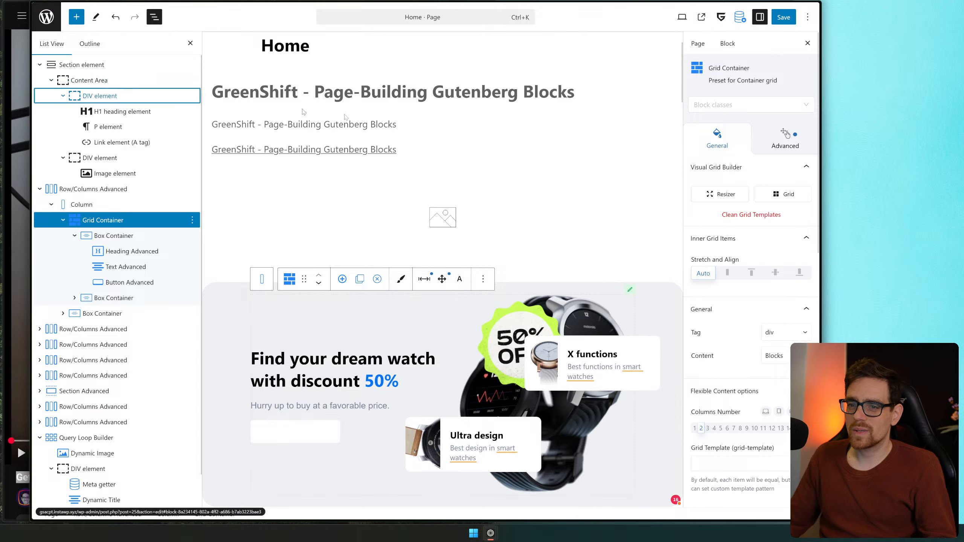
Set the Grid Template of the Section's Content Area to "1fr / 1fr 1fr"
left_click(100, 96)
left_click(99, 80)
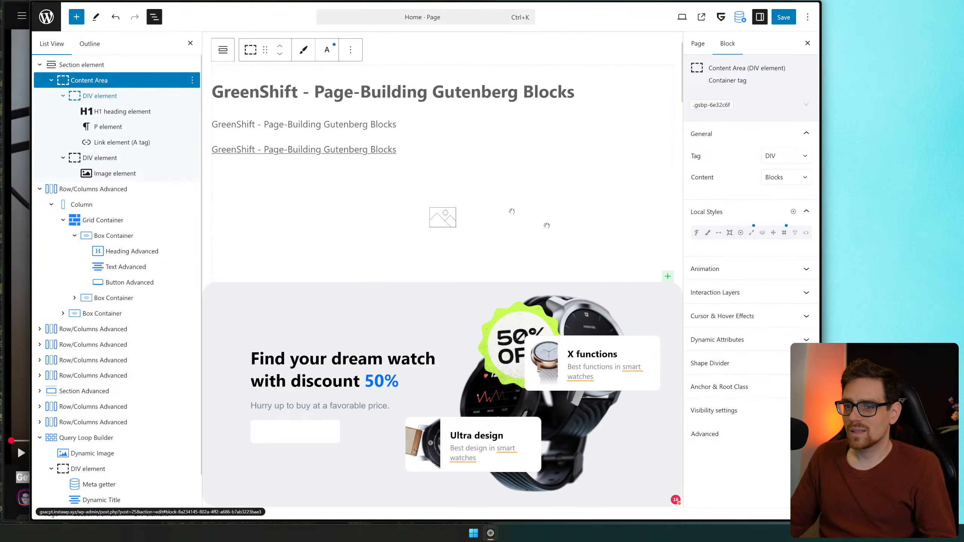
left_click(784, 232)
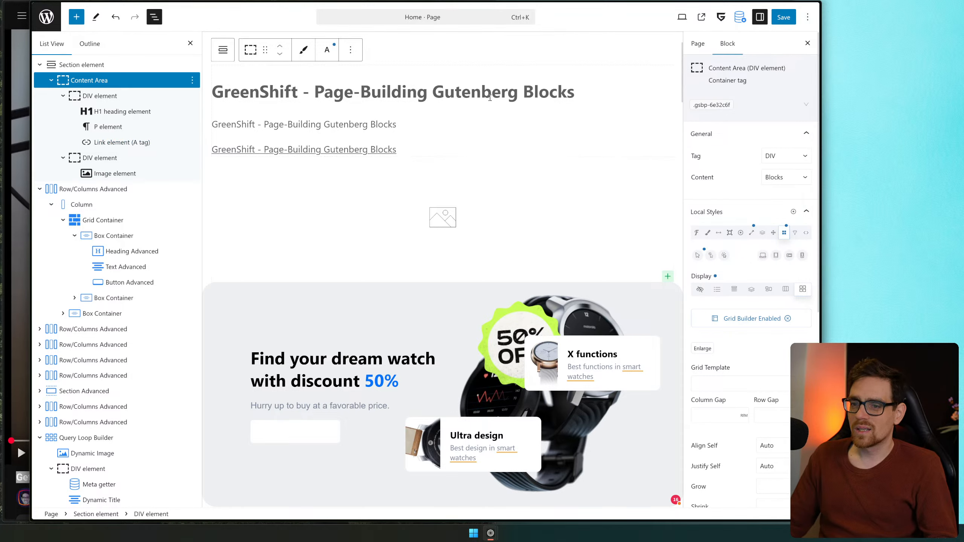
scroll(757, 285, "down", 4)
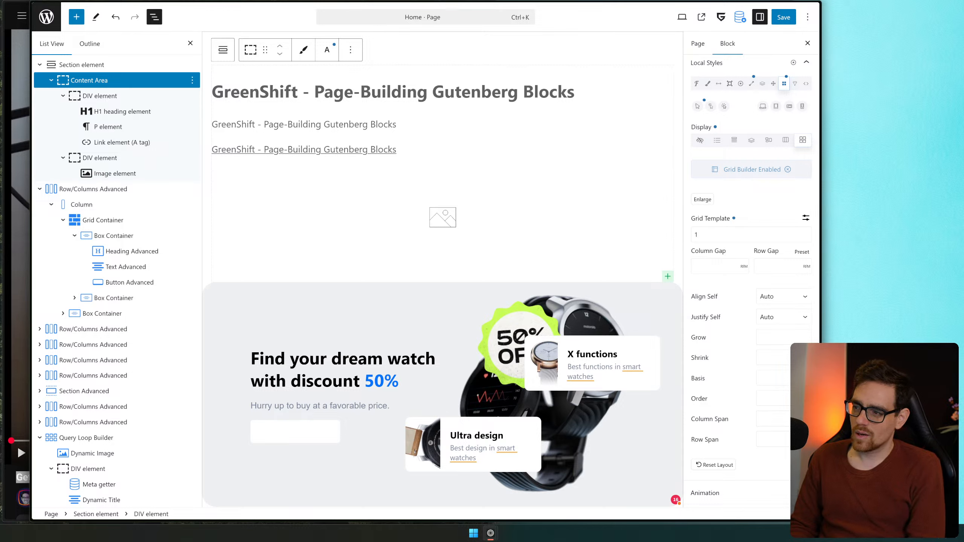
type("1fr /")
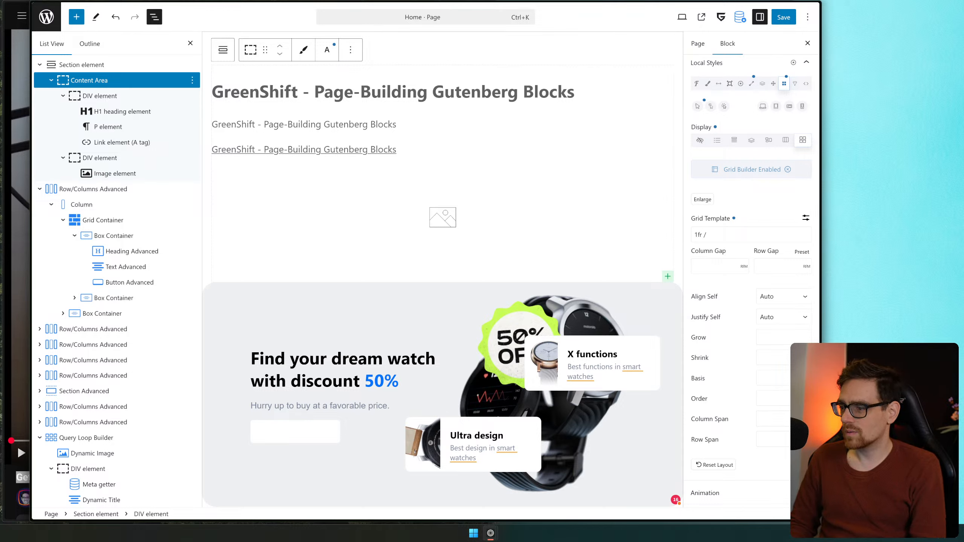
type(" 1fr 1fr")
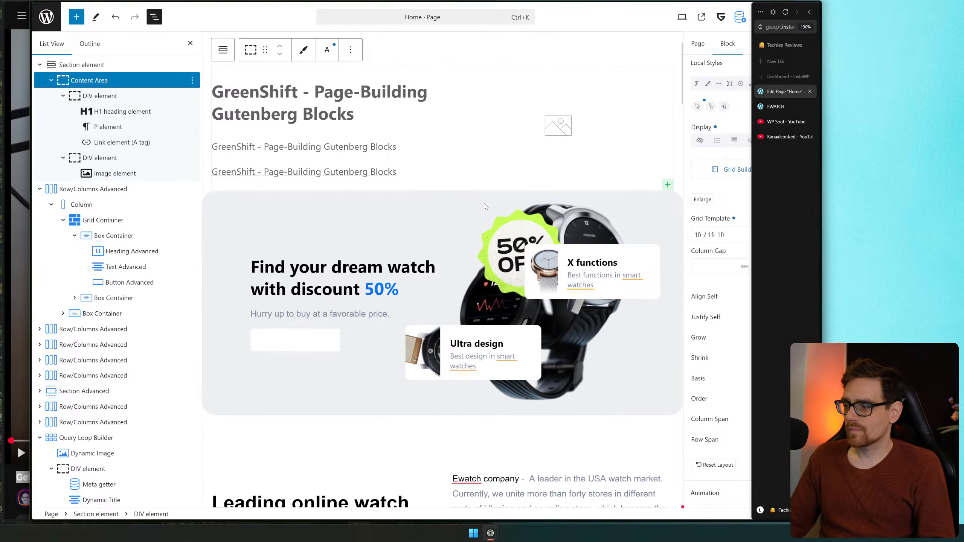
Replace the H1 heading element's text with a copy of the "Find your dream watch with discount 50%" heading from the watch hero
left_click(297, 116)
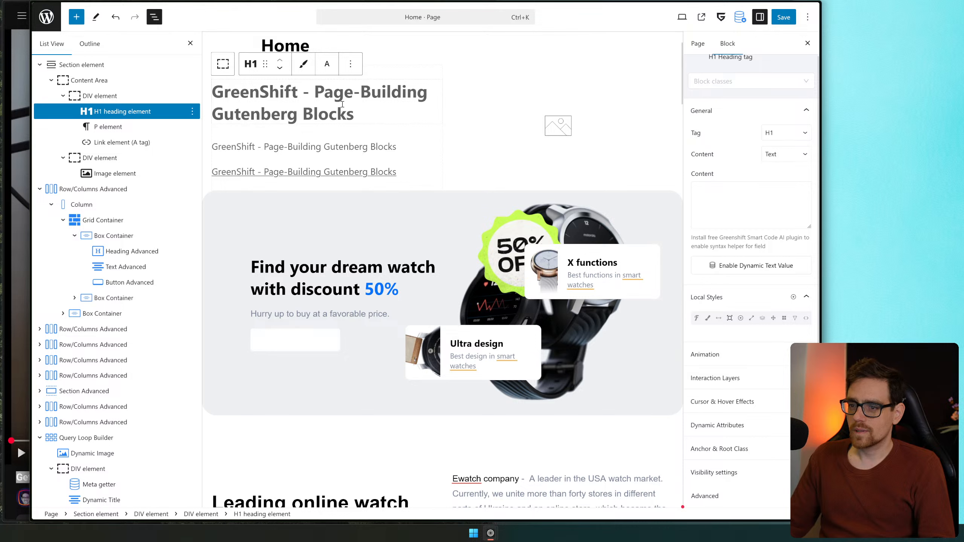
key("ctrl+a")
double_click(322, 267)
left_click(326, 289)
key("ctrl+a")
key("ctrl+c")
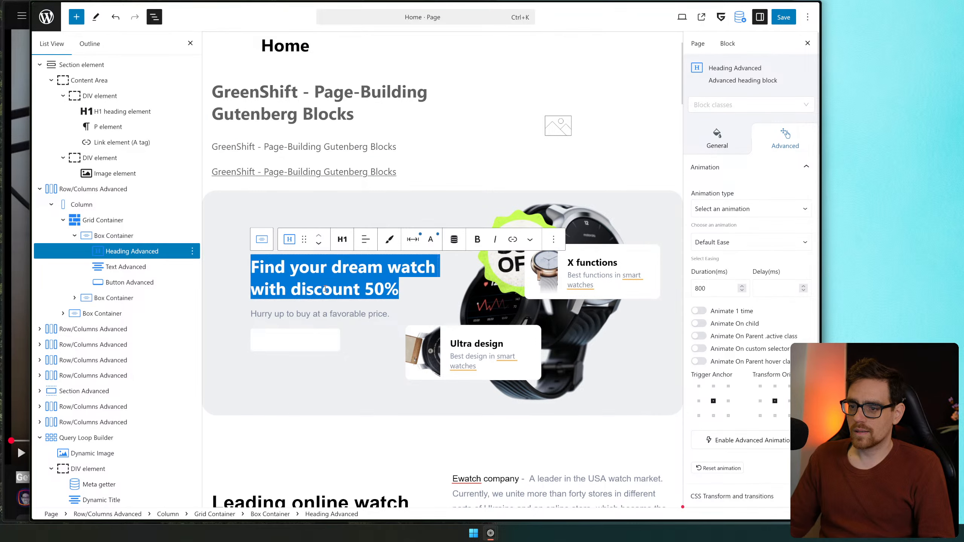
left_click(301, 119)
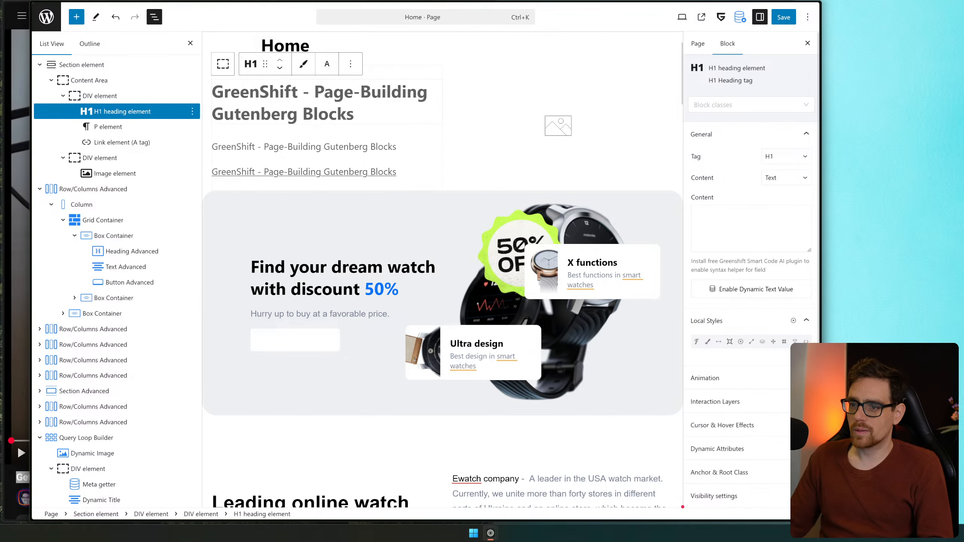
key("ctrl+a")
left_click(303, 99)
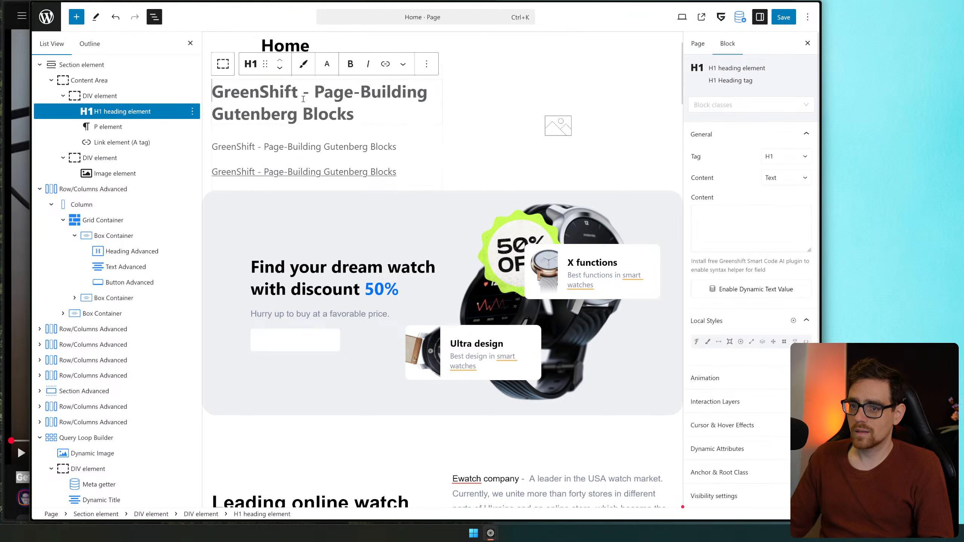
key("ctrl+a")
key("ctrl+v")
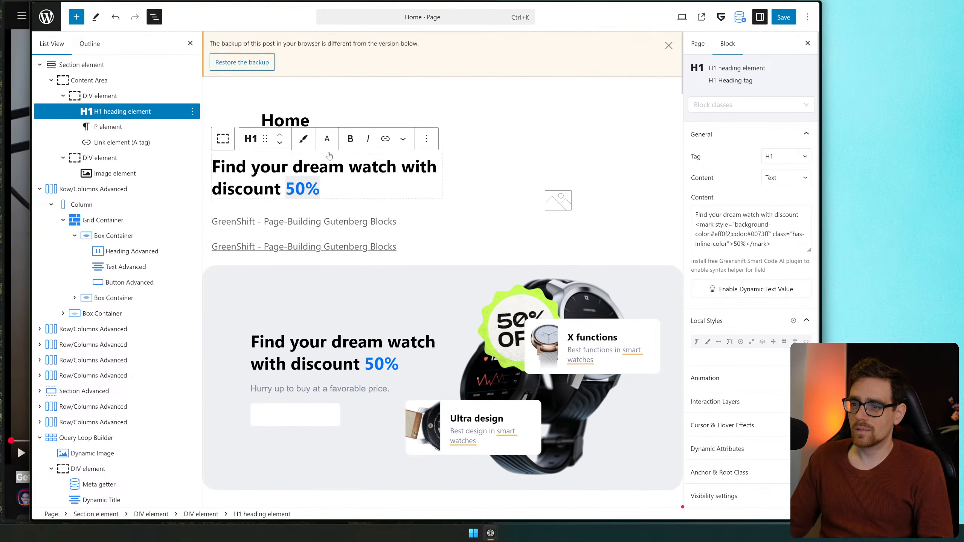
Inspect the highlight colour settings applied to "50%" in the H1 heading element
left_click(283, 189)
left_click_drag(284, 187, 344, 167)
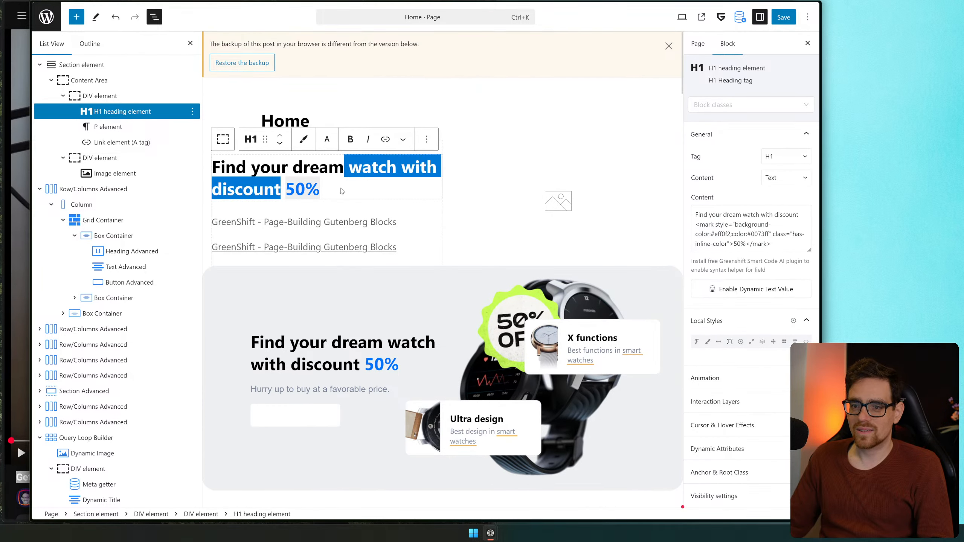
left_click(306, 186)
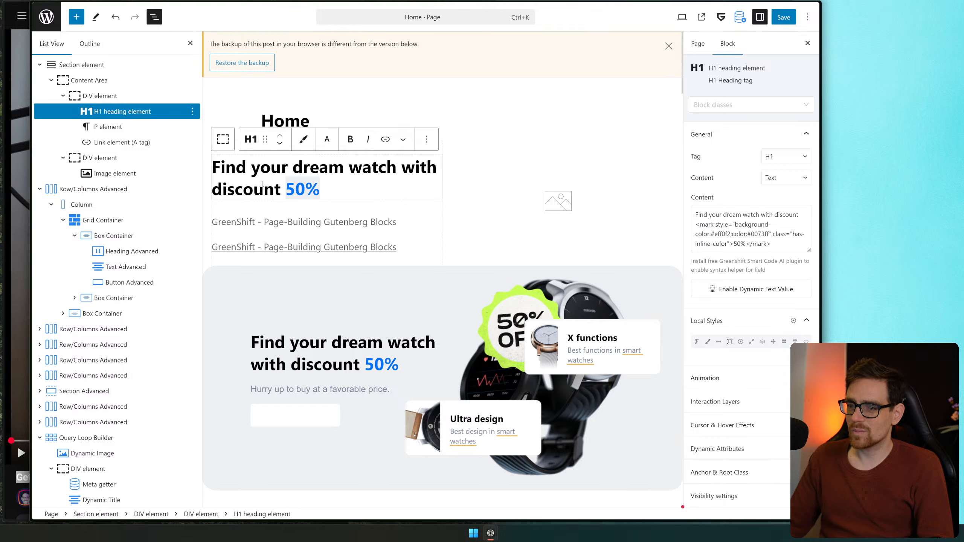
left_click(403, 140)
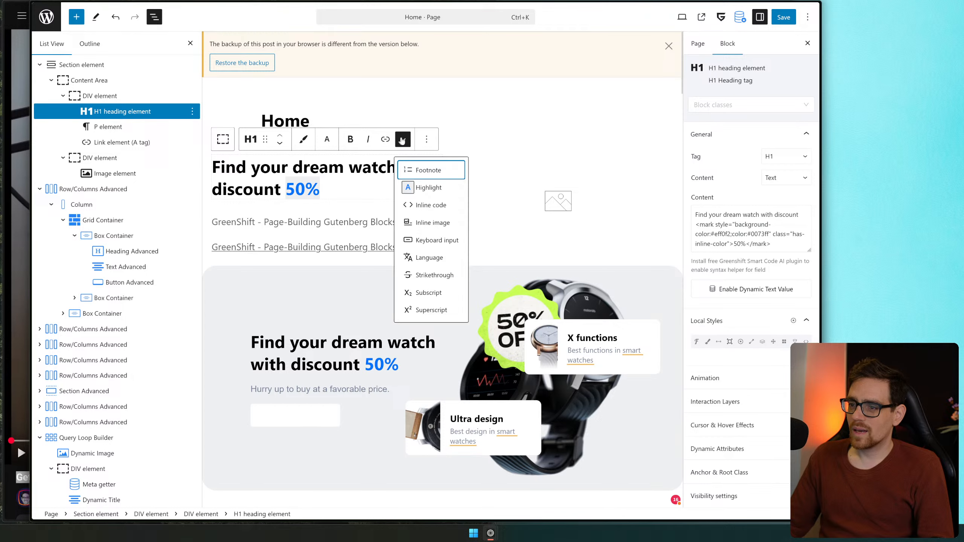
left_click(422, 189)
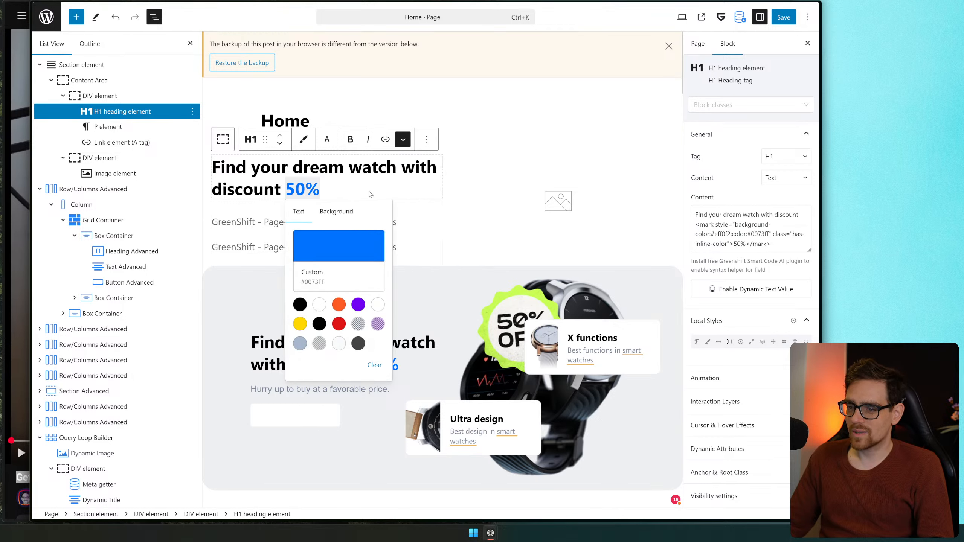
left_click_drag(370, 185, 371, 171)
Insert the media library image UKNOWN.png as an inline image after "your" in the H1 heading
left_click(235, 169)
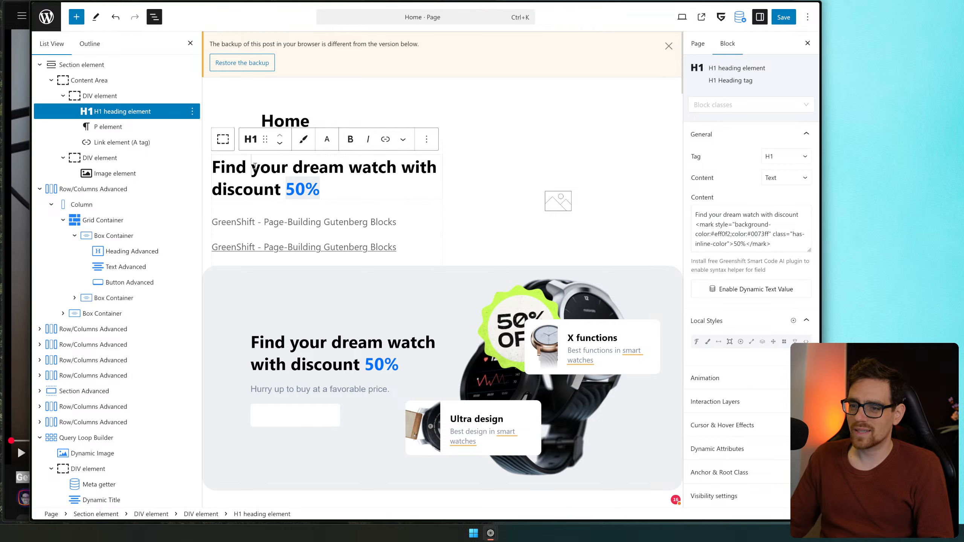
left_click_drag(254, 167, 288, 168)
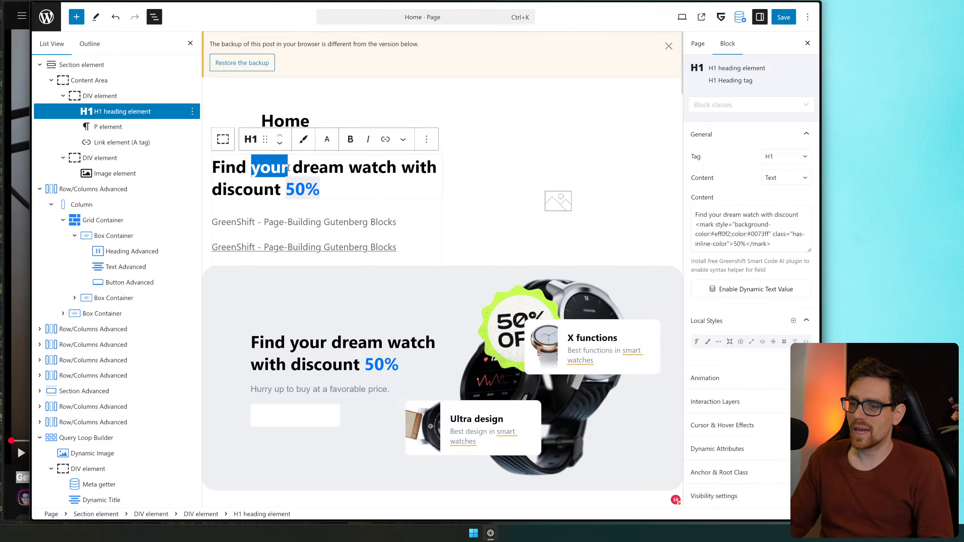
left_click(403, 139)
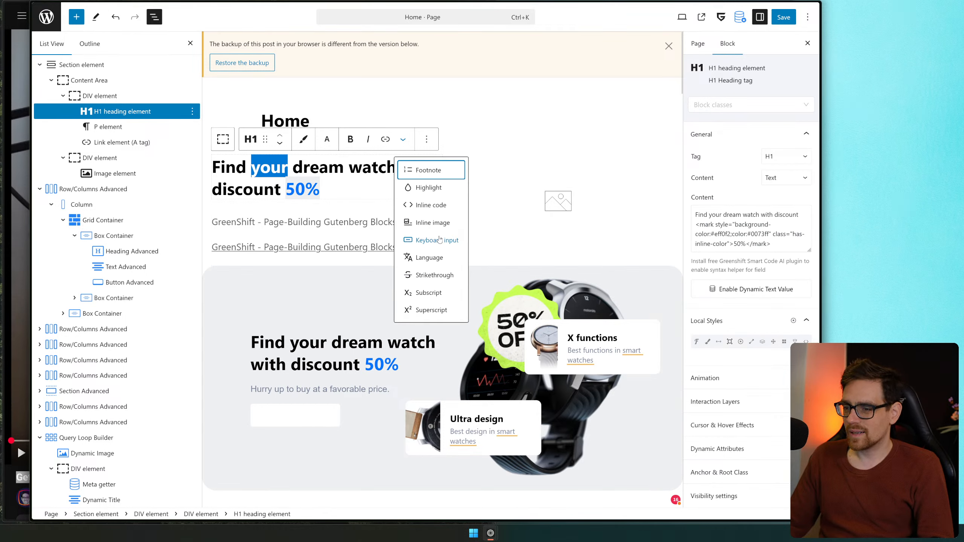
left_click(292, 166)
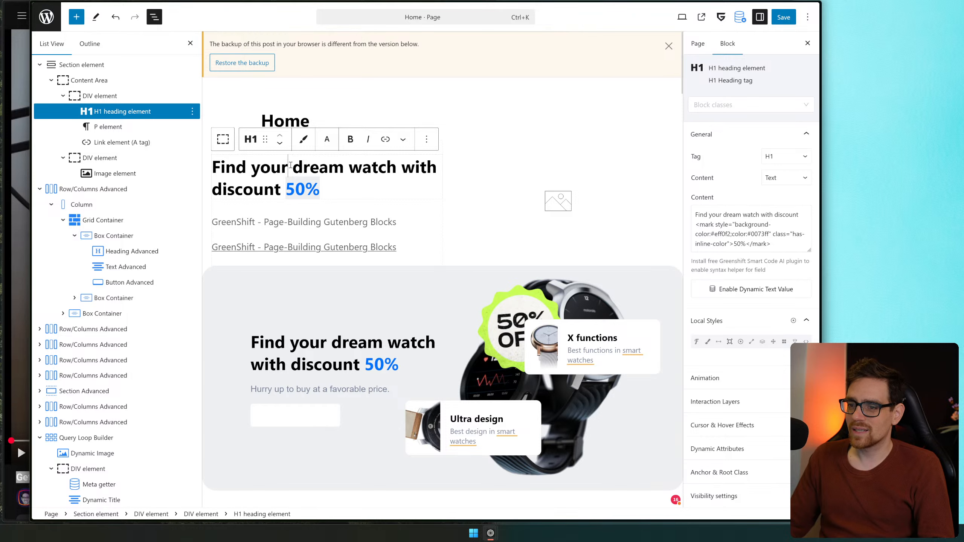
left_click(403, 139)
left_click(419, 224)
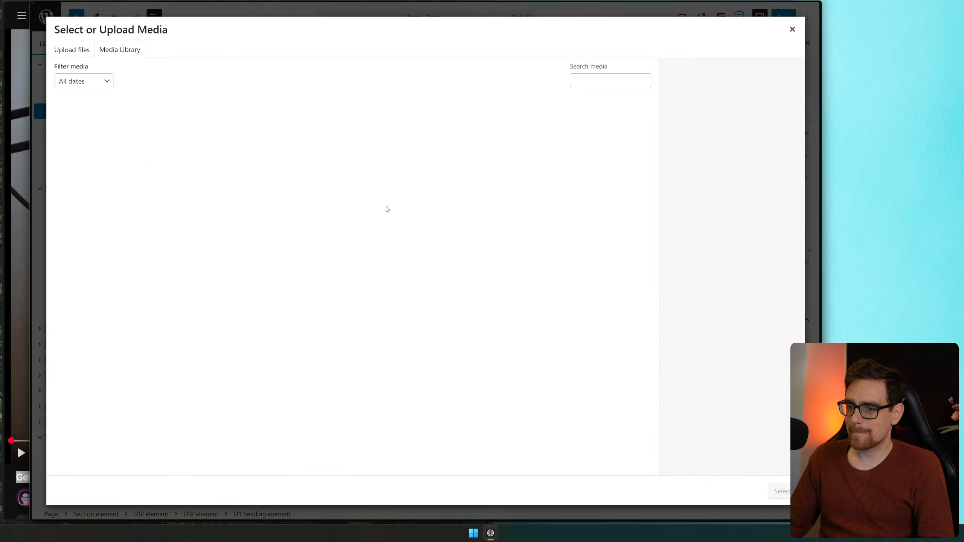
left_click(239, 131)
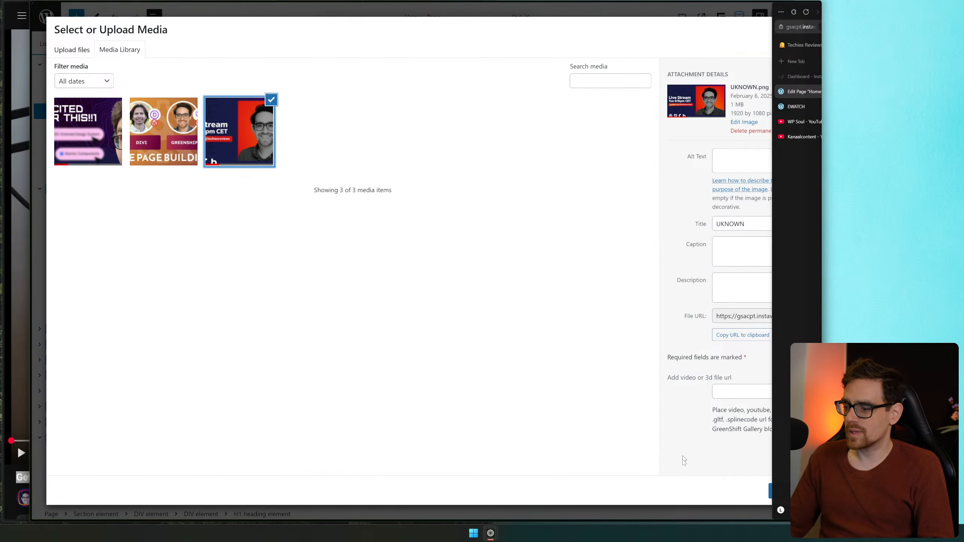
left_click(781, 490)
Try widths of 20, 30 and 40 for the inline image in the H1 heading
left_click(326, 172)
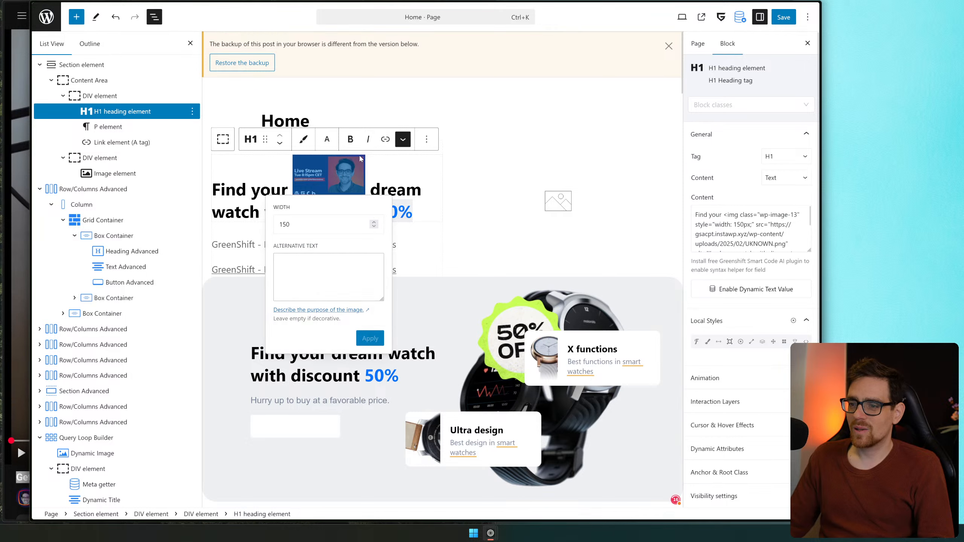
left_click(333, 222)
key("ctrl+a")
type("20")
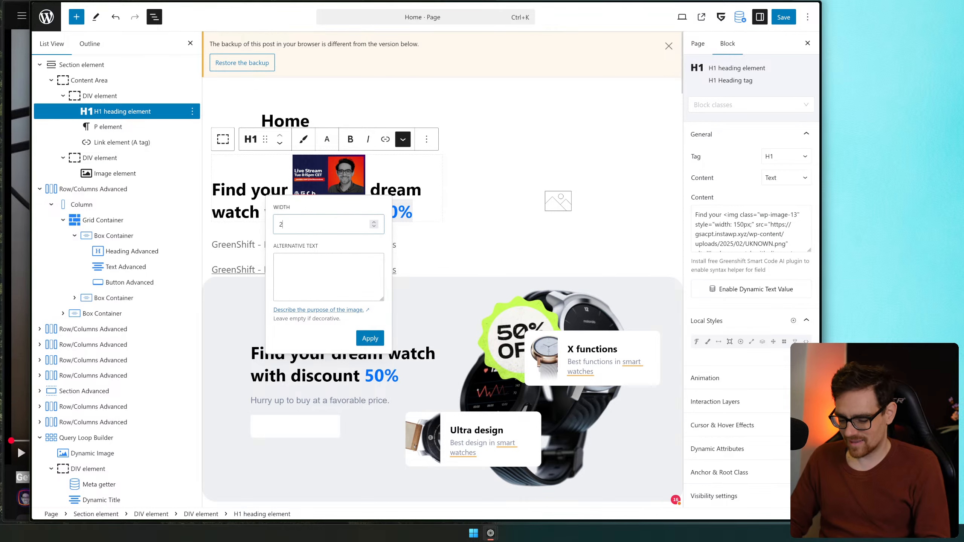
key("Return")
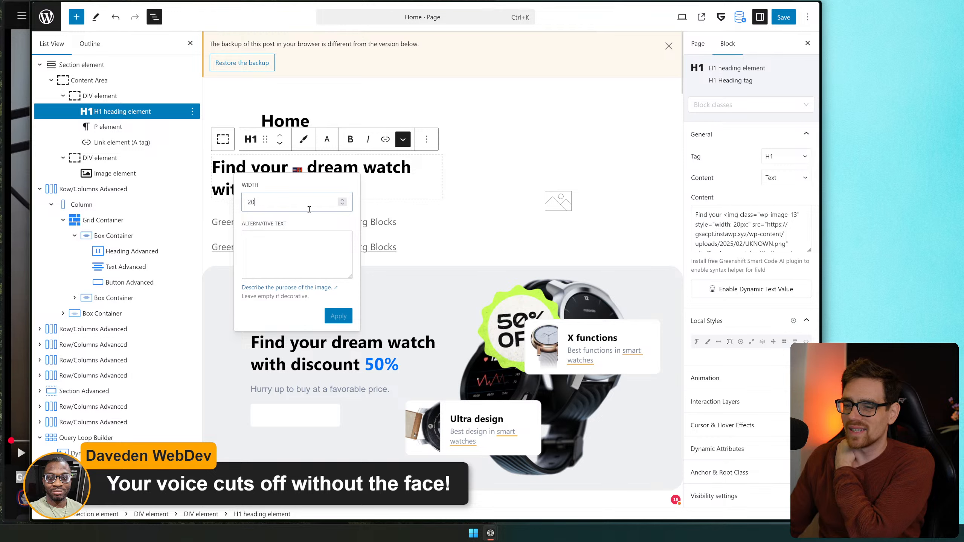
scroll(305, 203, "up", 3)
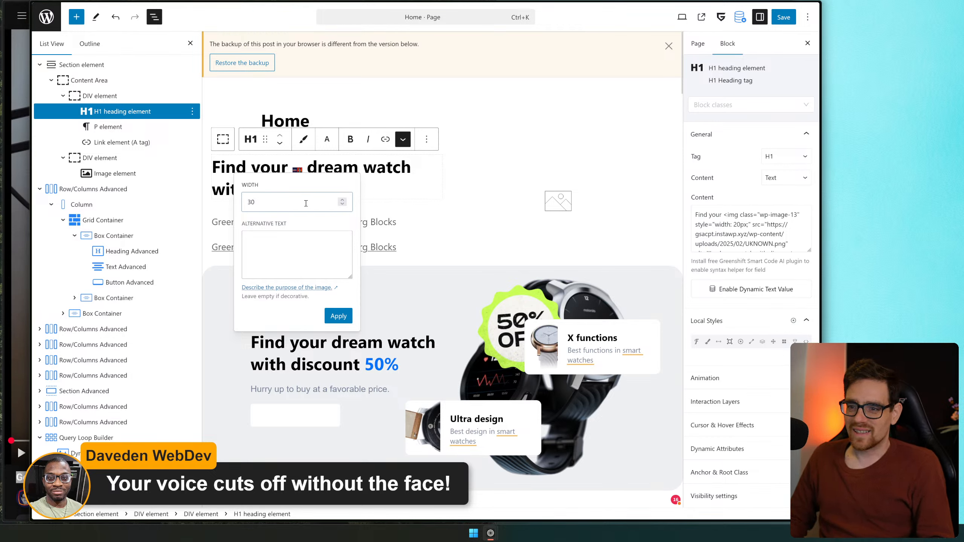
left_click(339, 316)
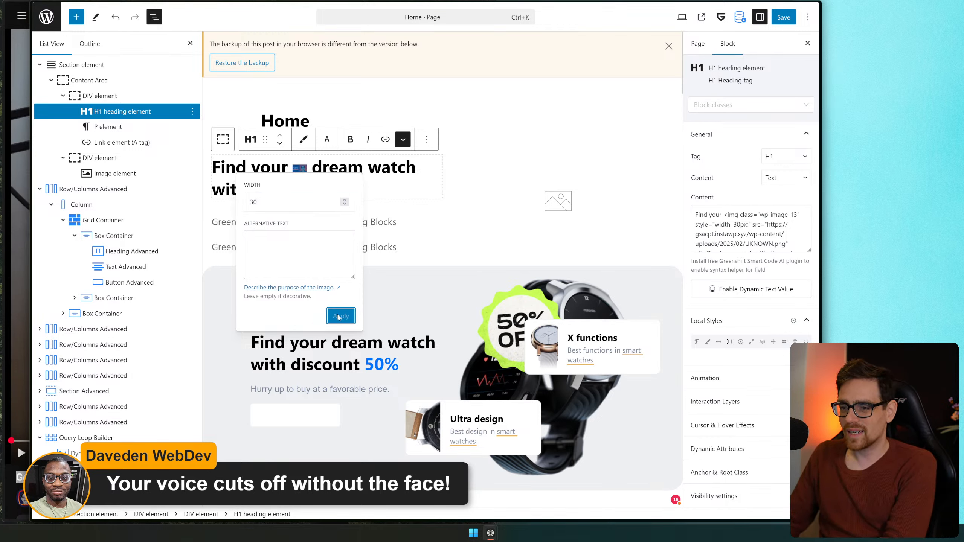
left_click(260, 202)
scroll(264, 204, "up", 2)
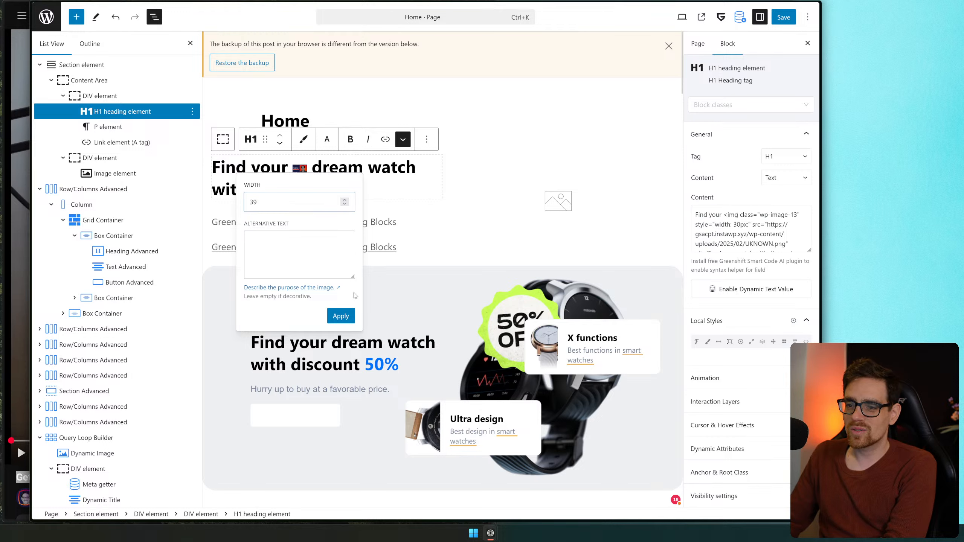
left_click(343, 316)
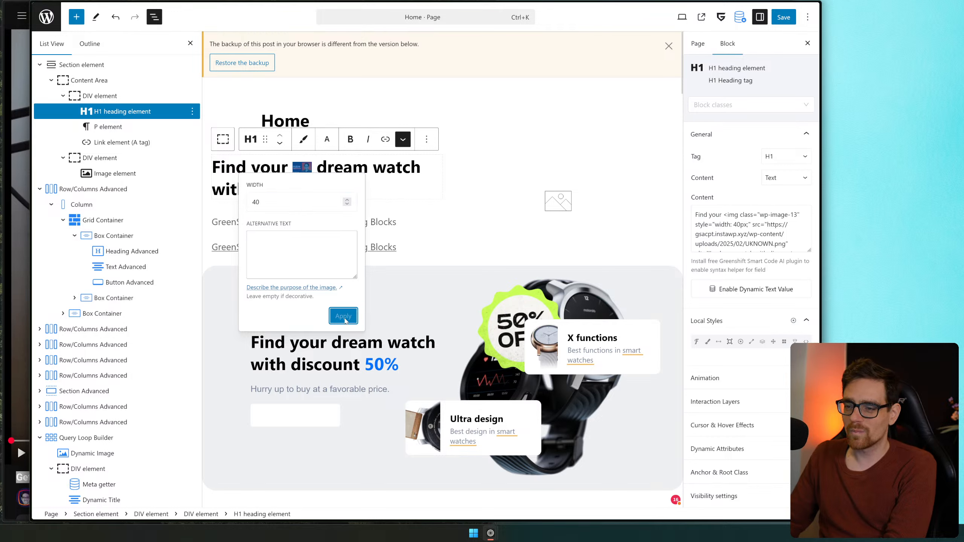
Set the heading's inline image width to 50 and close its settings
left_click(291, 197)
key("BackSpace")
key("BackSpace")
type("50")
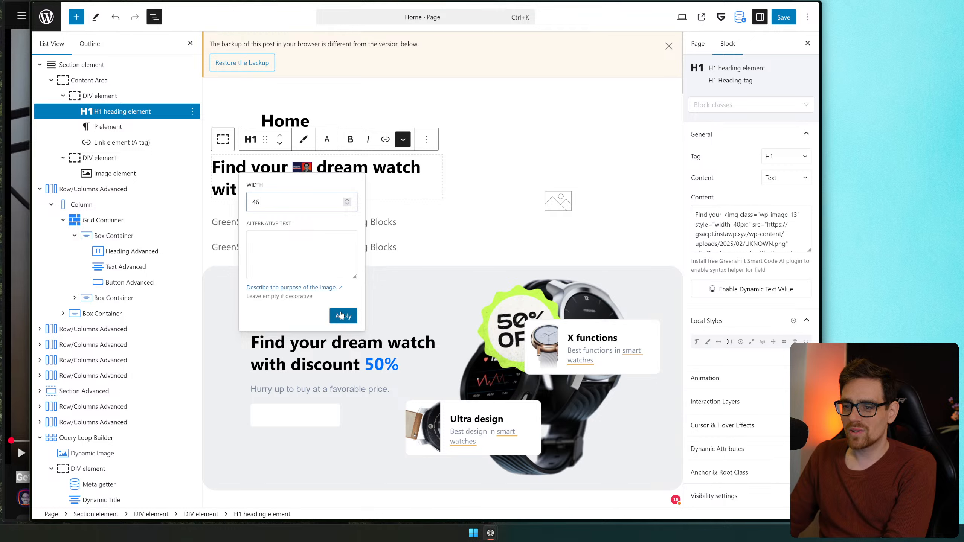
left_click(347, 315)
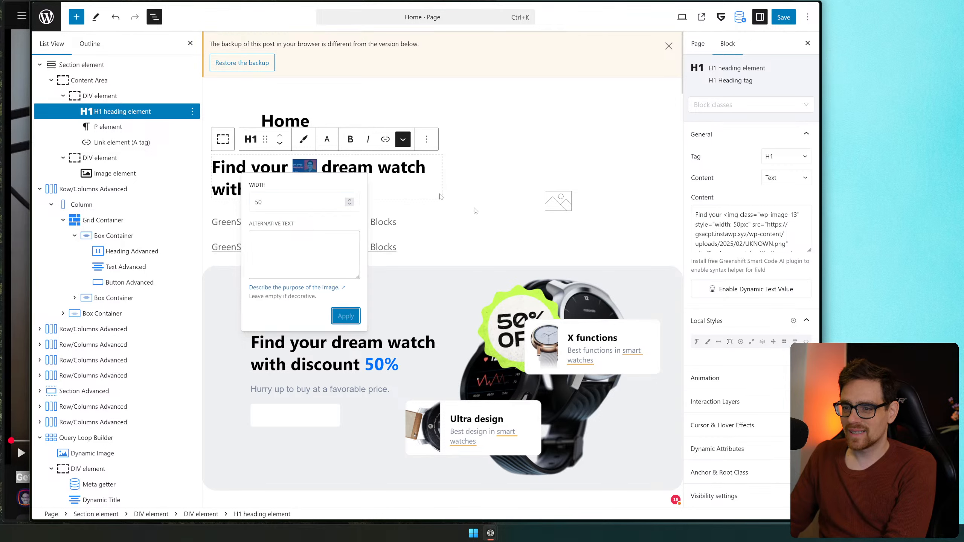
left_click(508, 156)
left_click(507, 155)
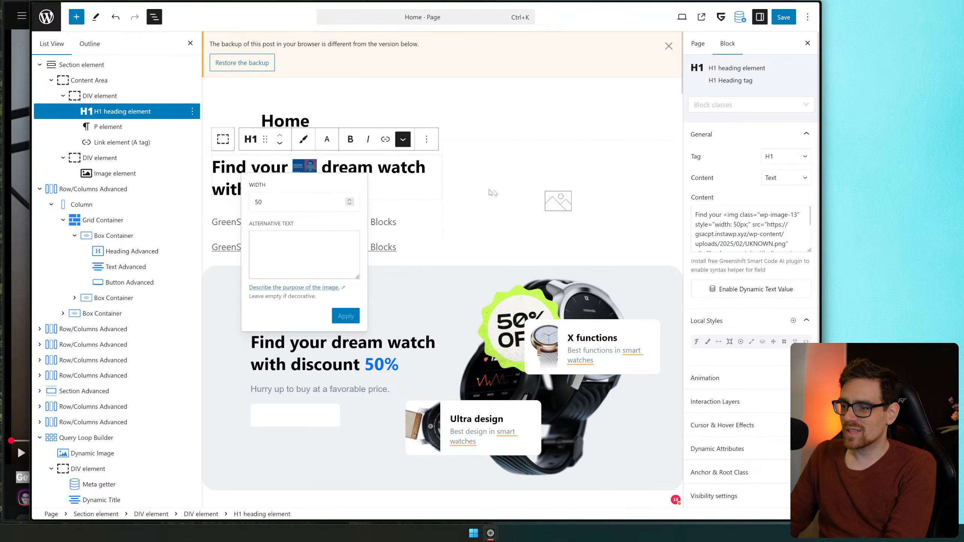
left_click(497, 193)
left_click(294, 190)
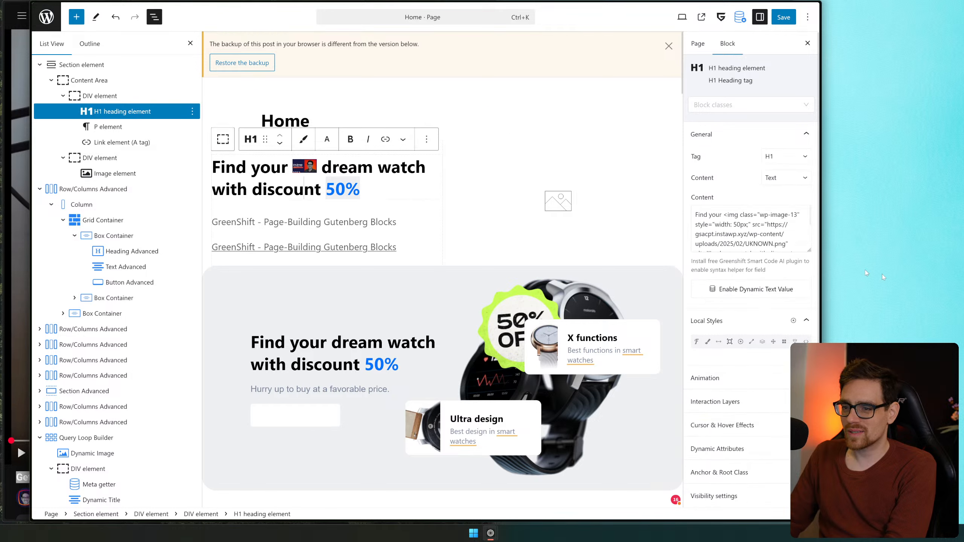
Examine the H1 heading element's local styles, including typography, colours and visibility, and its available block classes
key("ctrl+a")
left_click(342, 223)
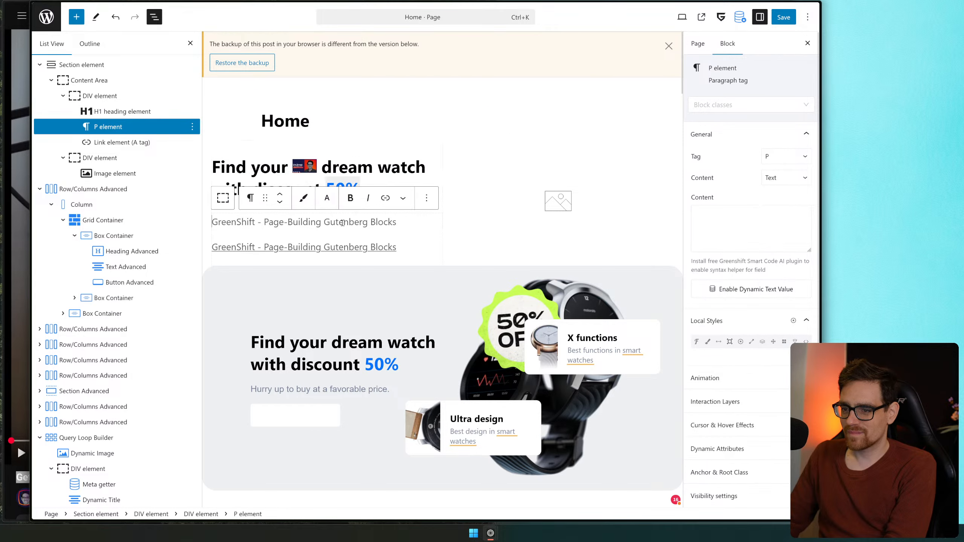
left_click(213, 167)
left_click(220, 166)
key("ctrl+a")
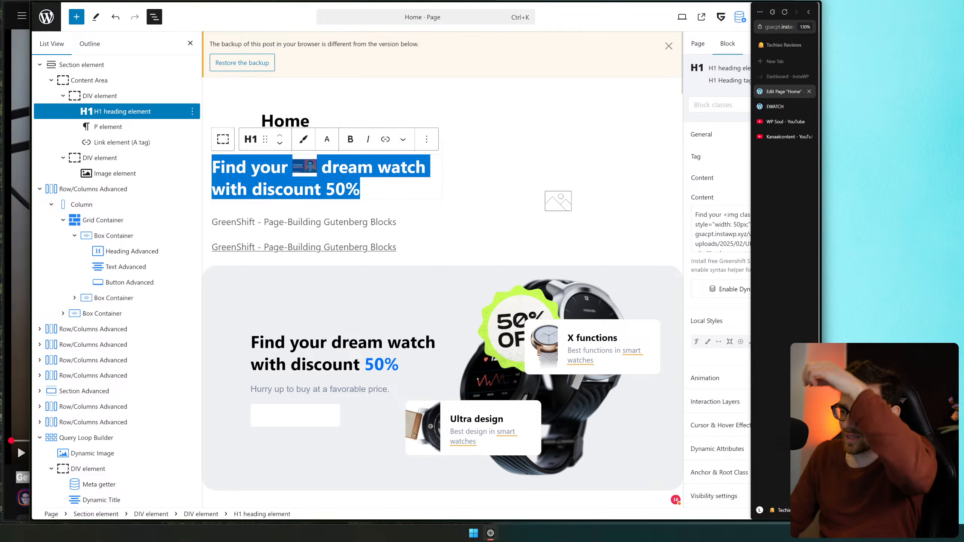
left_click(697, 341)
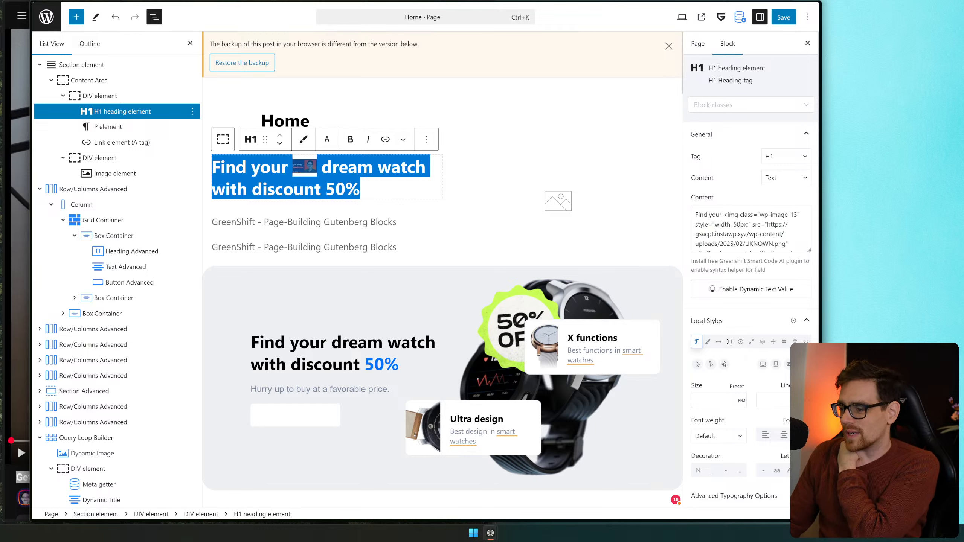
left_click(729, 341)
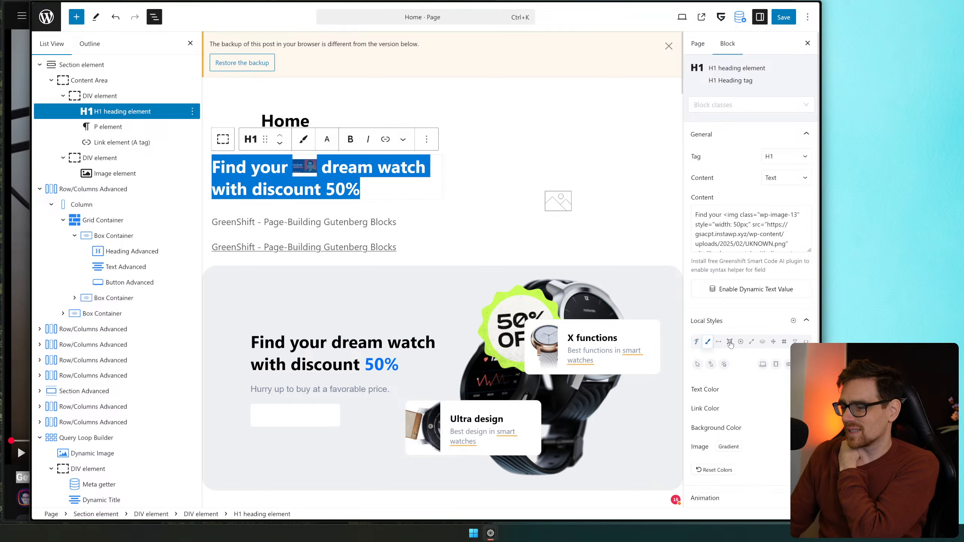
left_click(771, 343)
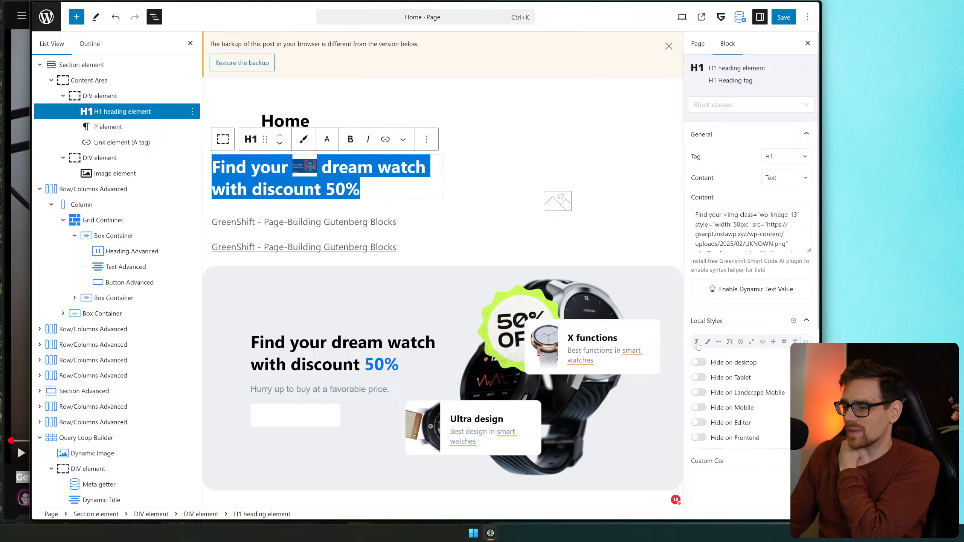
left_click(698, 343)
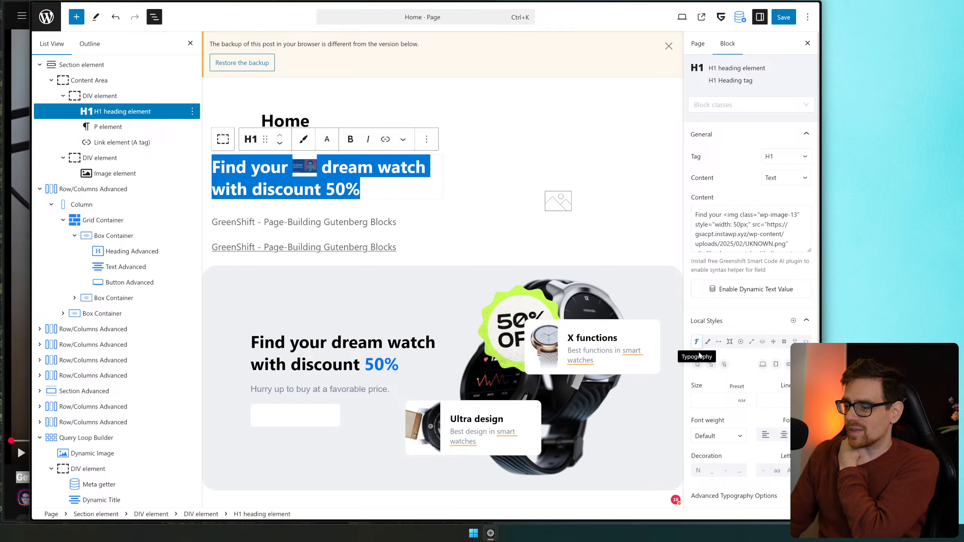
left_click(691, 358)
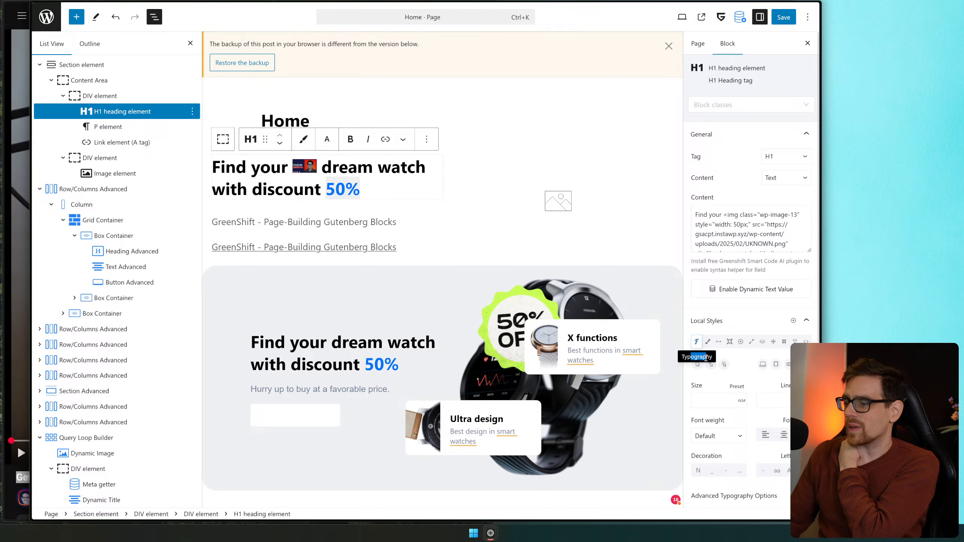
left_click(708, 328)
left_click(708, 328)
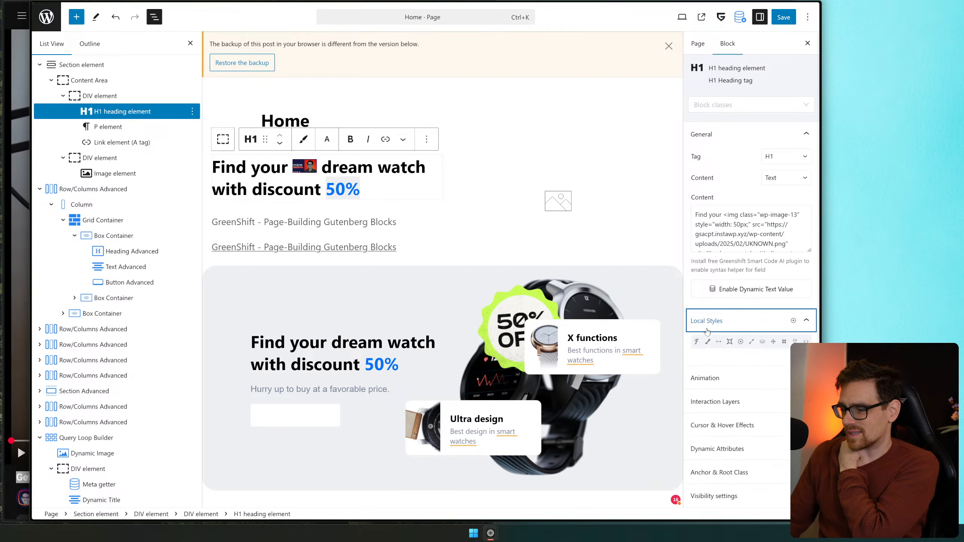
left_click(696, 343)
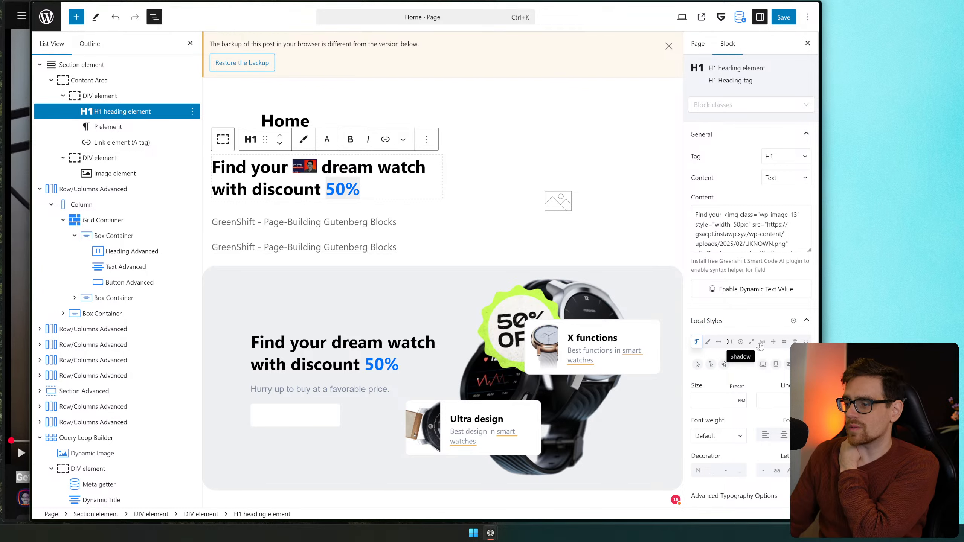
left_click(710, 108)
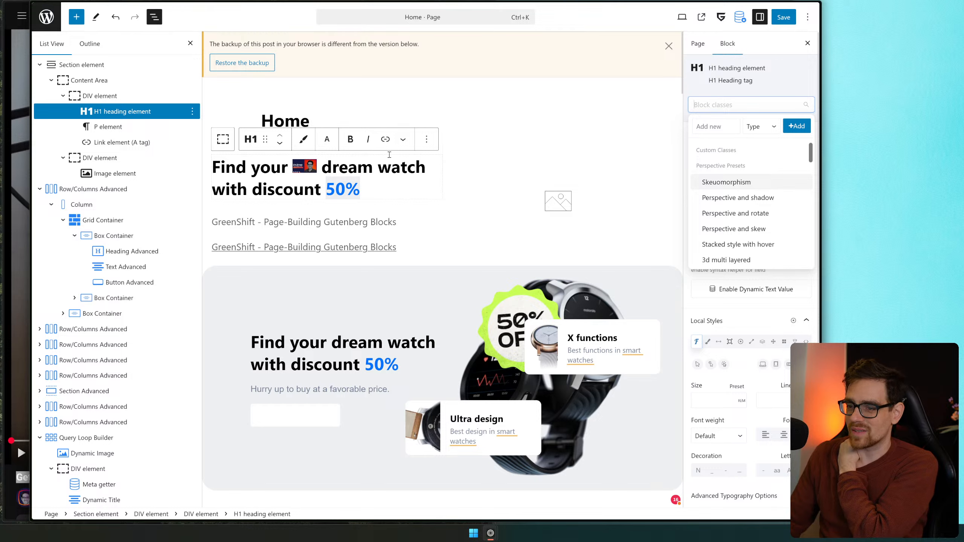
Replace the P element's text with a copy of "Hurry up to buy at a favorable price." from the watch hero
left_click(291, 222)
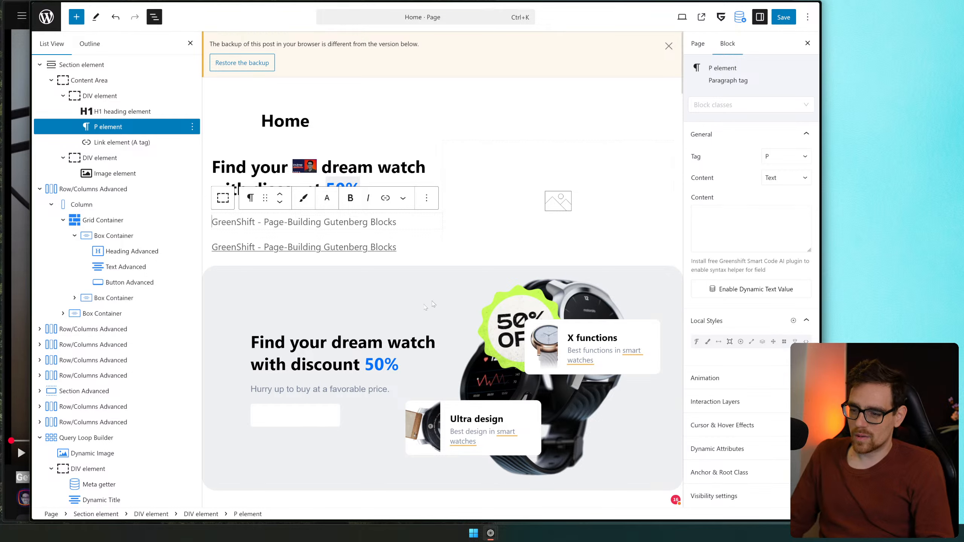
triple_click(260, 388)
key("ctrl+c")
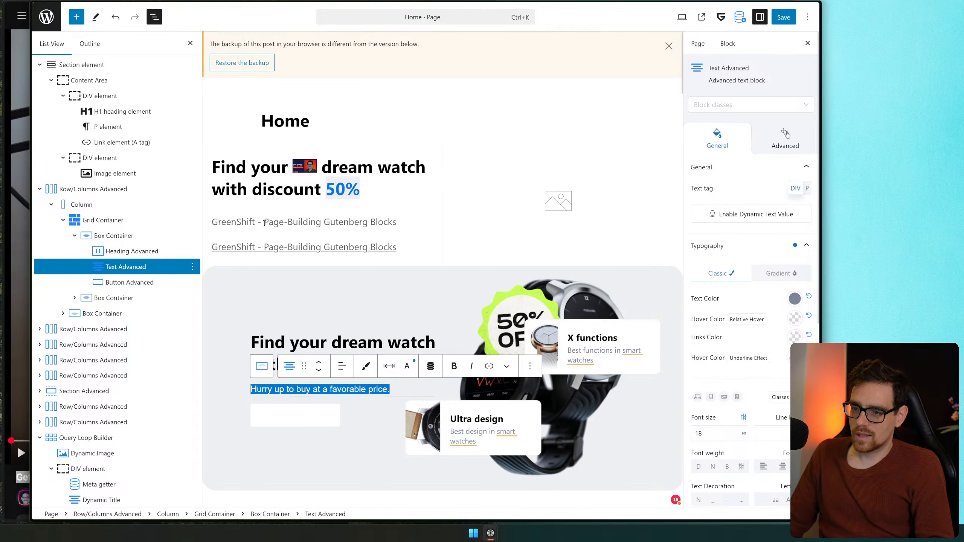
left_click(265, 223)
key("ctrl+a")
key("ctrl+v")
Set the Link element's content to "Watch catalog", copied from the watch hero's button
left_click(294, 418)
triple_click(294, 418)
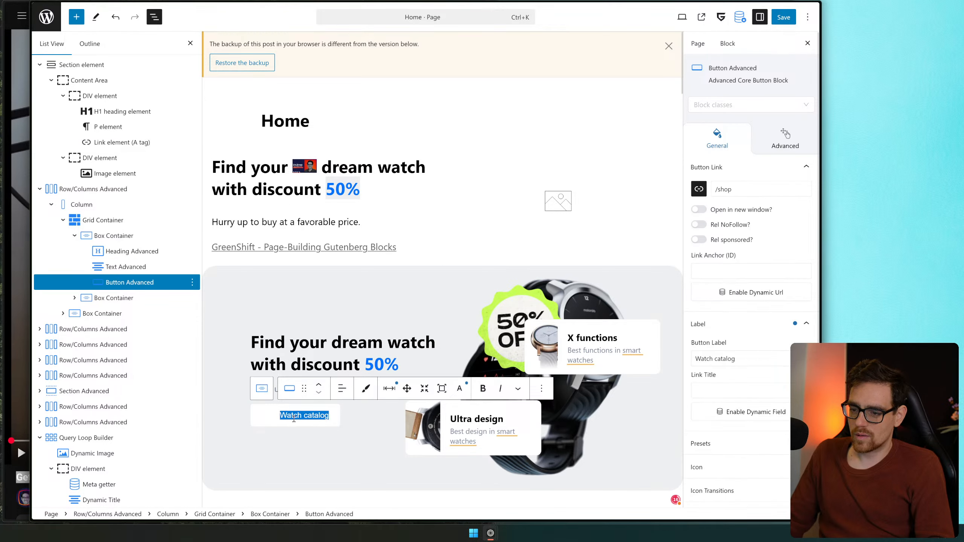
left_click(297, 249)
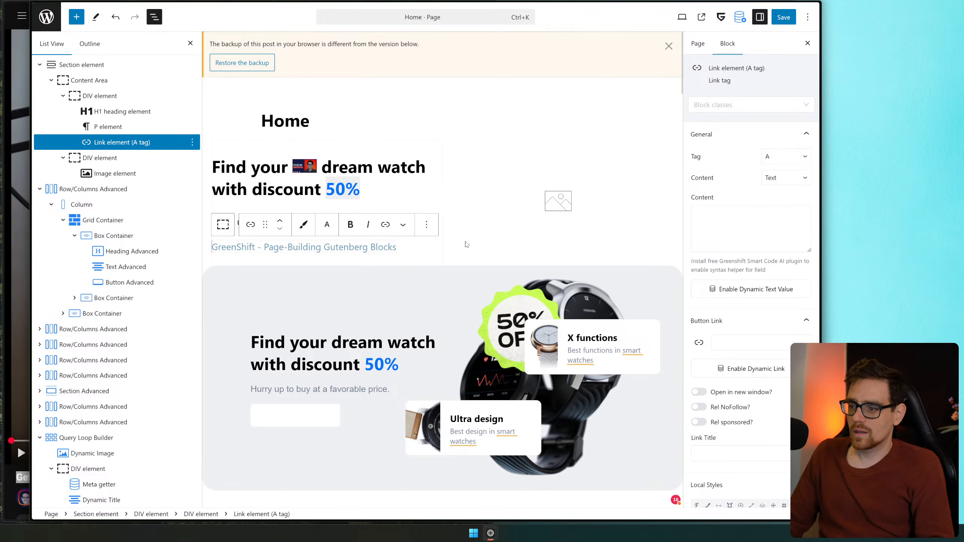
left_click(682, 234)
left_click(727, 225)
type("Watch catalog")
scroll(476, 187, "up", 7)
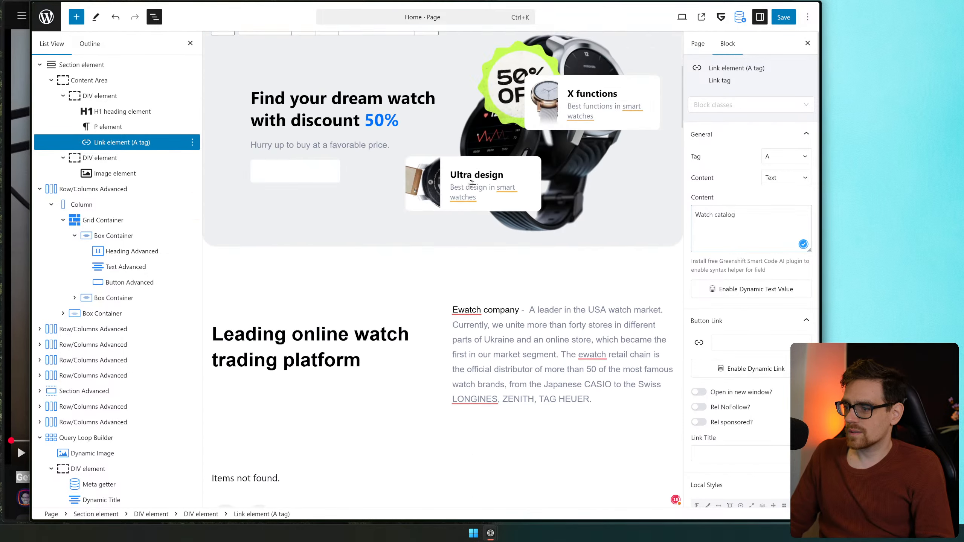
scroll(477, 189, "up", 2)
left_click(430, 71)
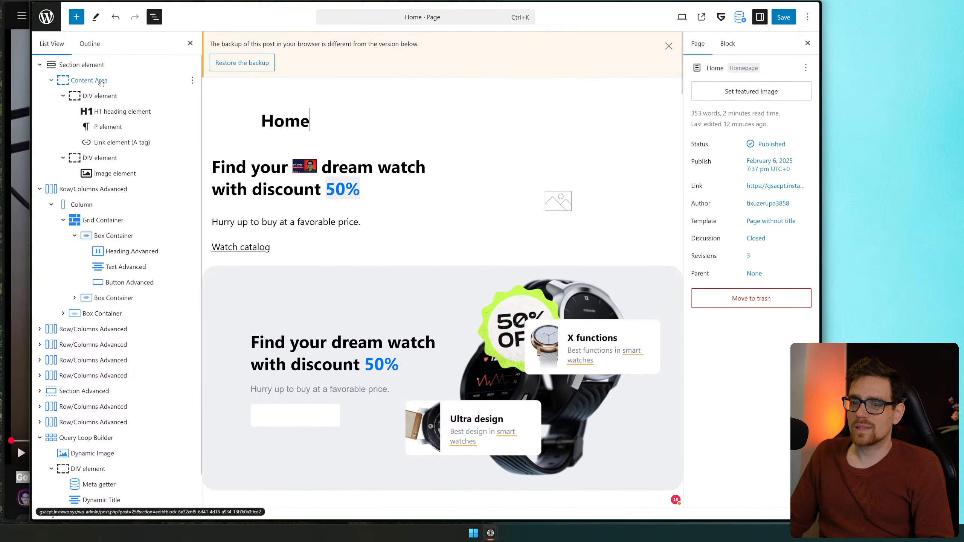
Open the background colour picker in the Content Area's local colour styles
left_click(636, 109)
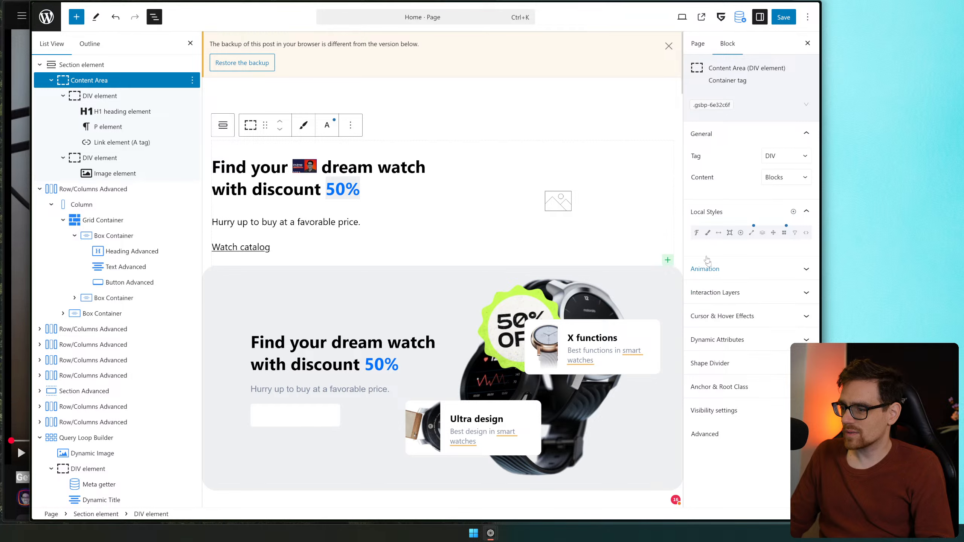
left_click(708, 233)
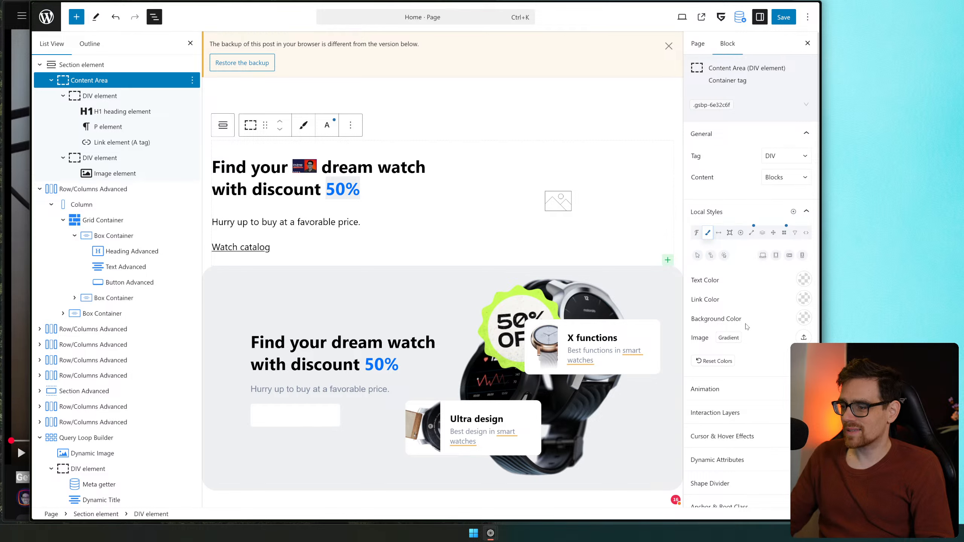
left_click_drag(700, 280, 739, 333)
left_click(753, 347)
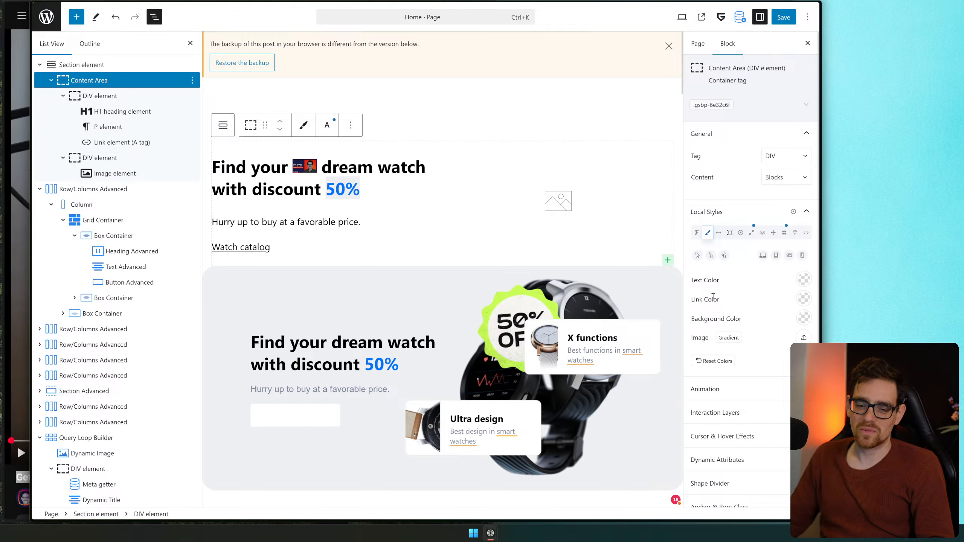
left_click(804, 318)
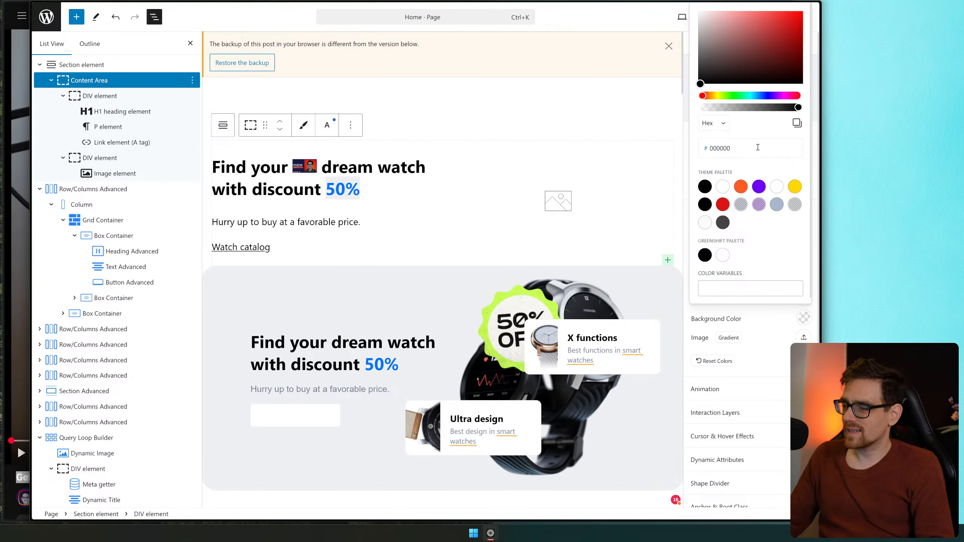
Examine the general settings of the watch hero's inner Box Container, its Grid Container and the parent Column
left_click(572, 293)
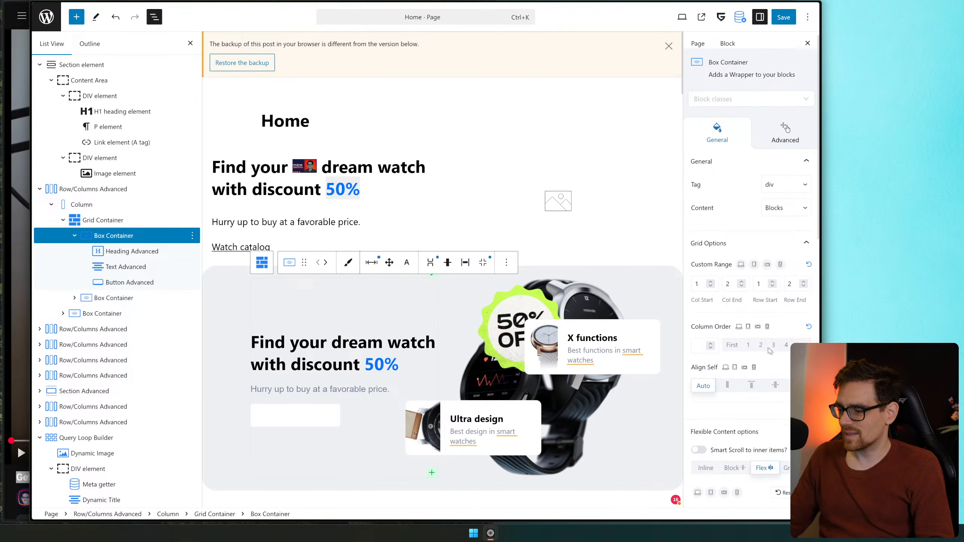
scroll(772, 334, "down", 2)
mouse_move(821, 314)
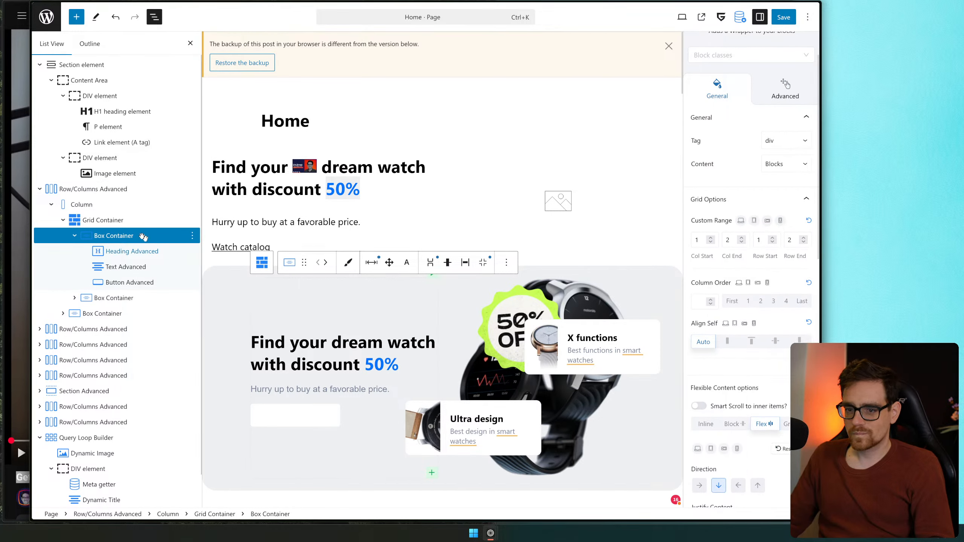
left_click(259, 267)
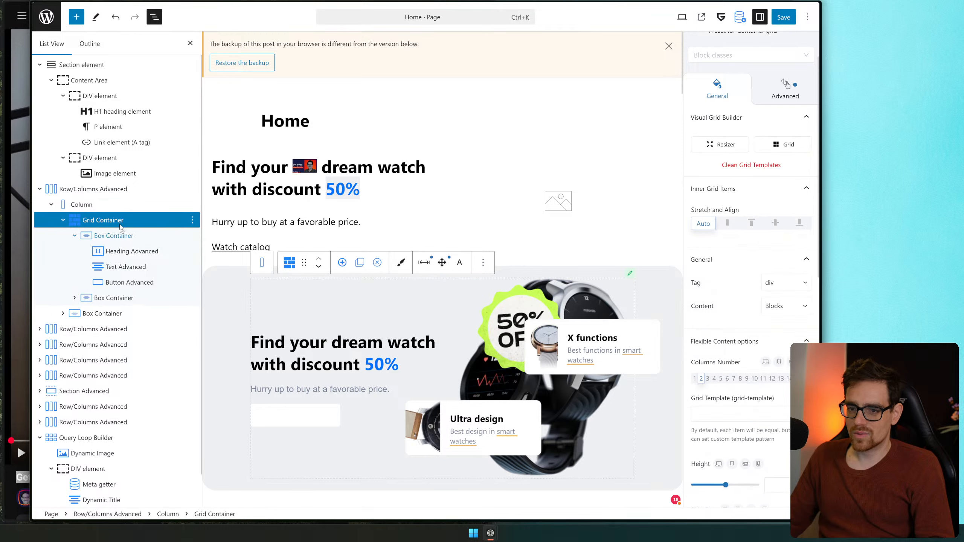
scroll(772, 306, "down", 2)
scroll(772, 307, "down", 1)
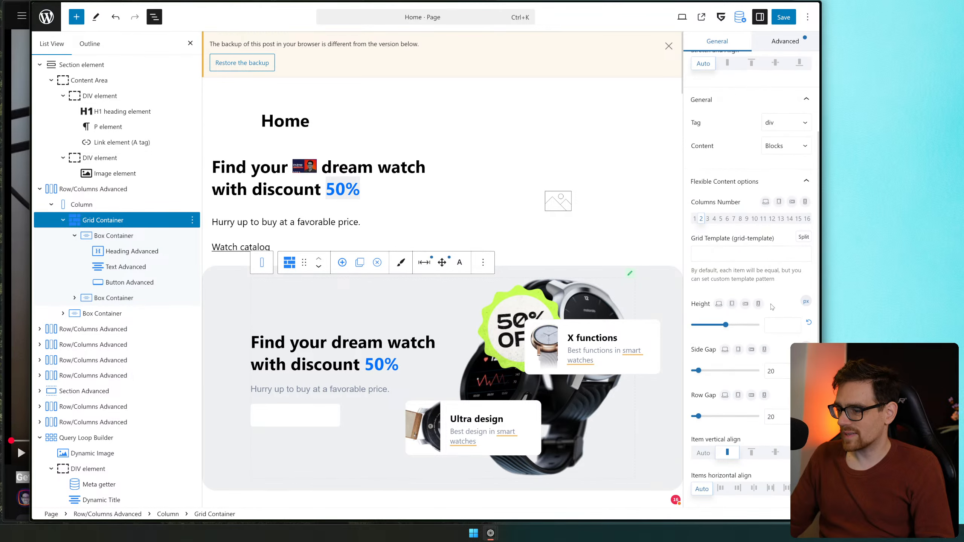
left_click(84, 205)
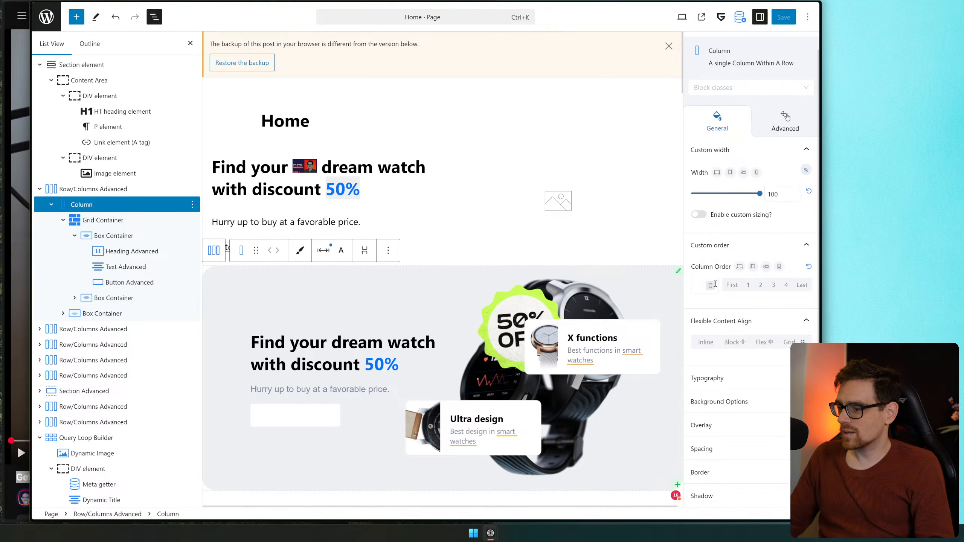
scroll(781, 376, "up", 1)
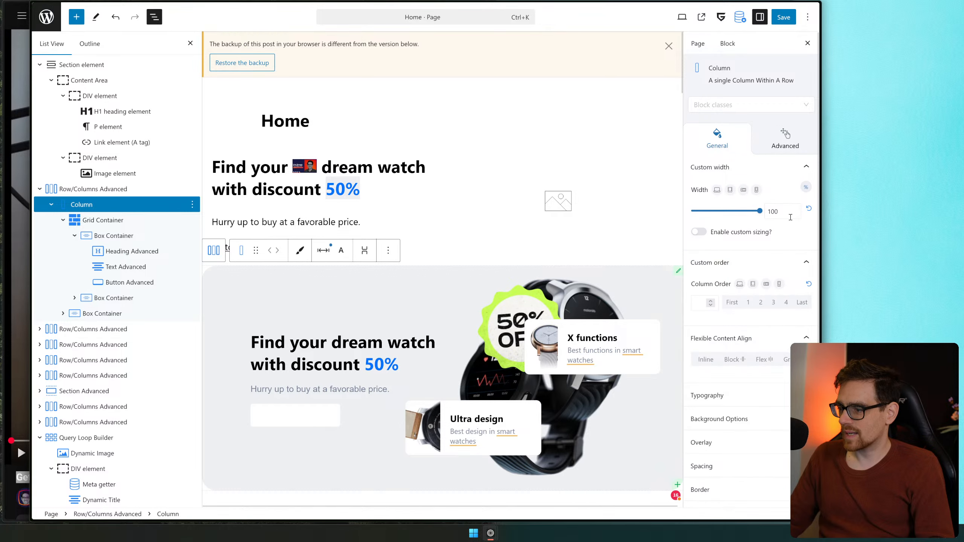
scroll(791, 217, "down", 1)
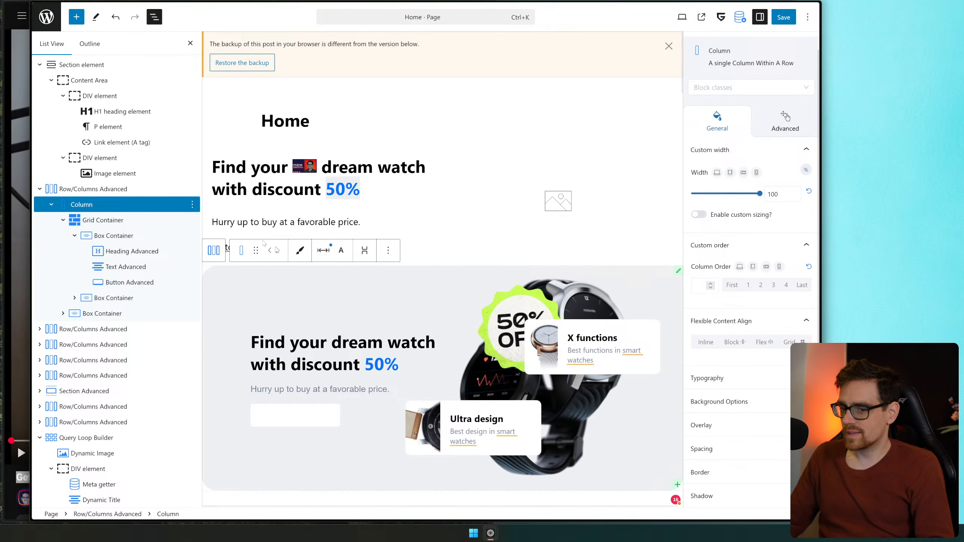
Collapse the Grid Container's Inner Grid Items, General and Flexible Content options sections, and dismiss the backup notice
left_click(103, 219)
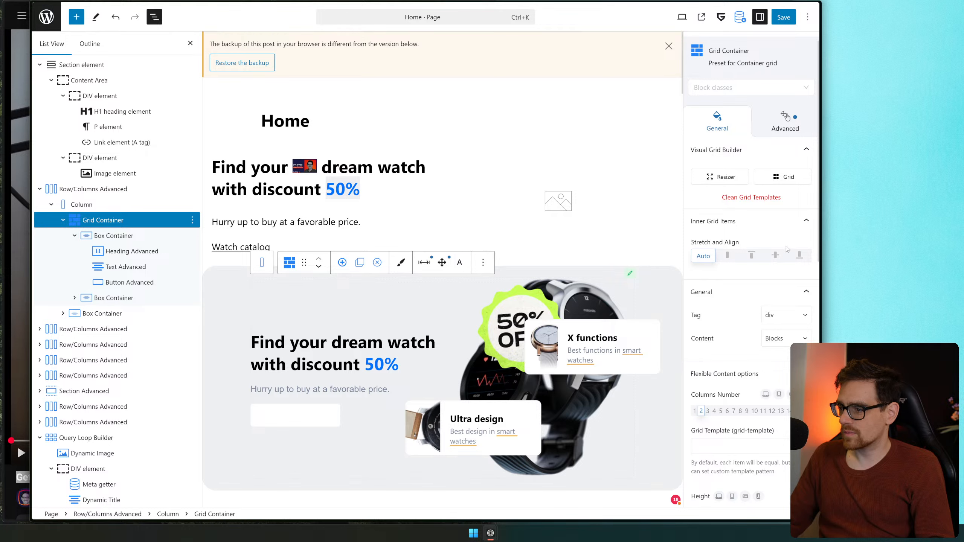
scroll(787, 249, "down", 2)
left_click(799, 189)
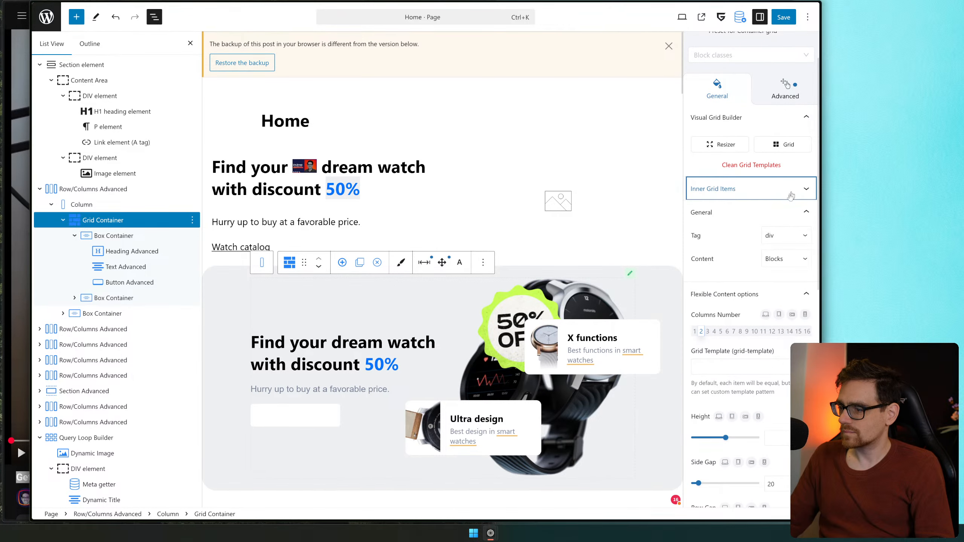
left_click(790, 198)
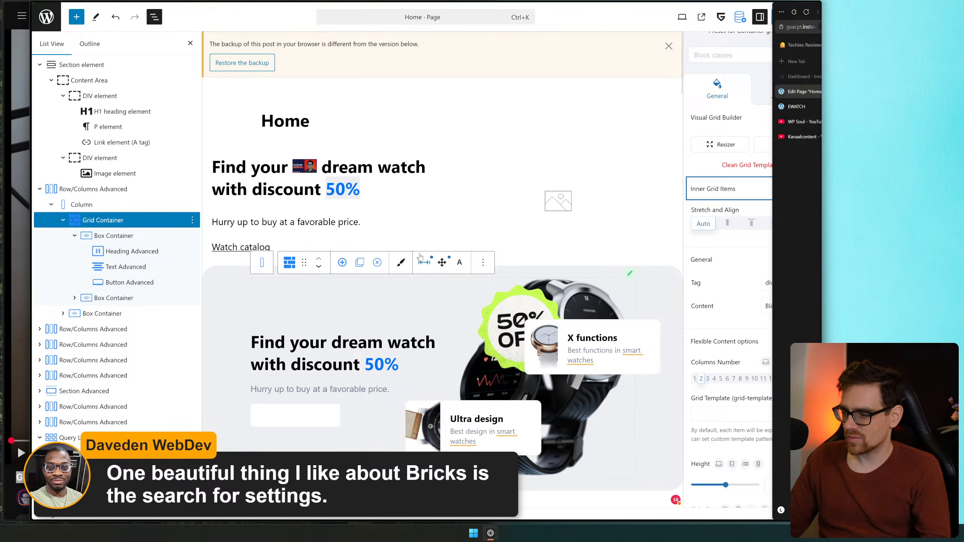
left_click(758, 190)
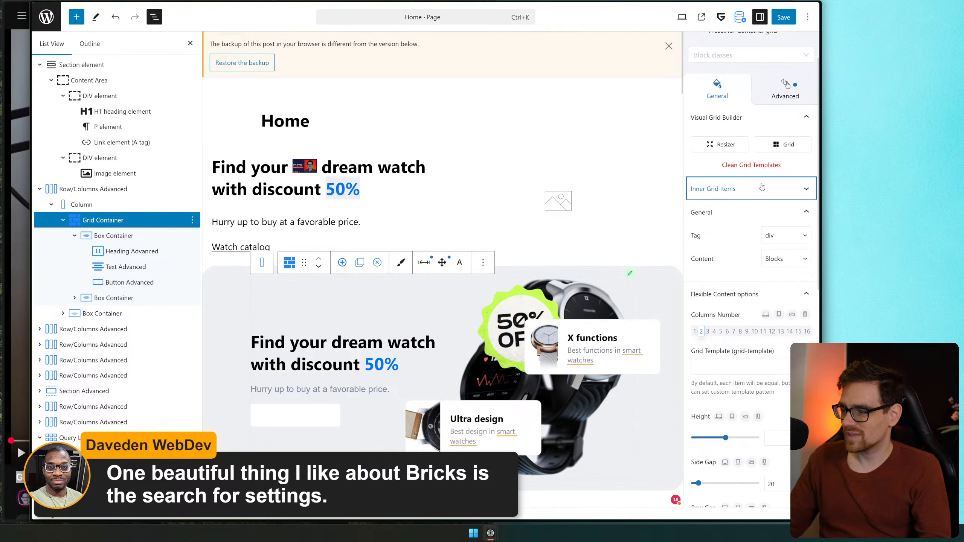
left_click(768, 212)
left_click(769, 220)
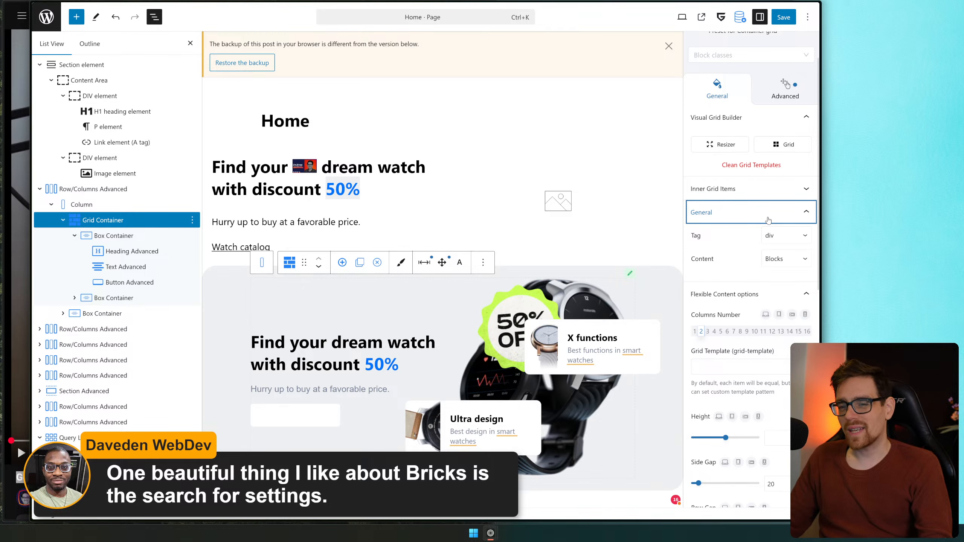
left_click(671, 50)
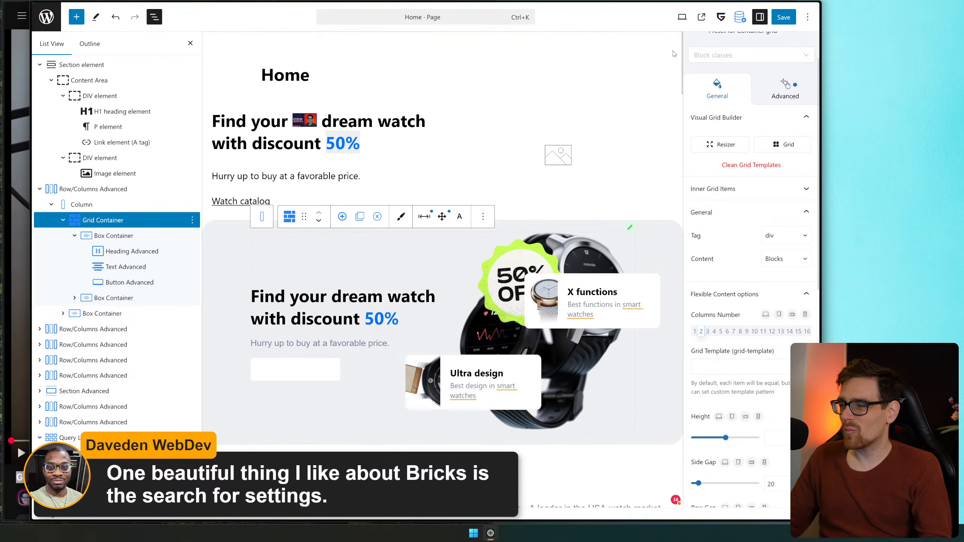
left_click(750, 212)
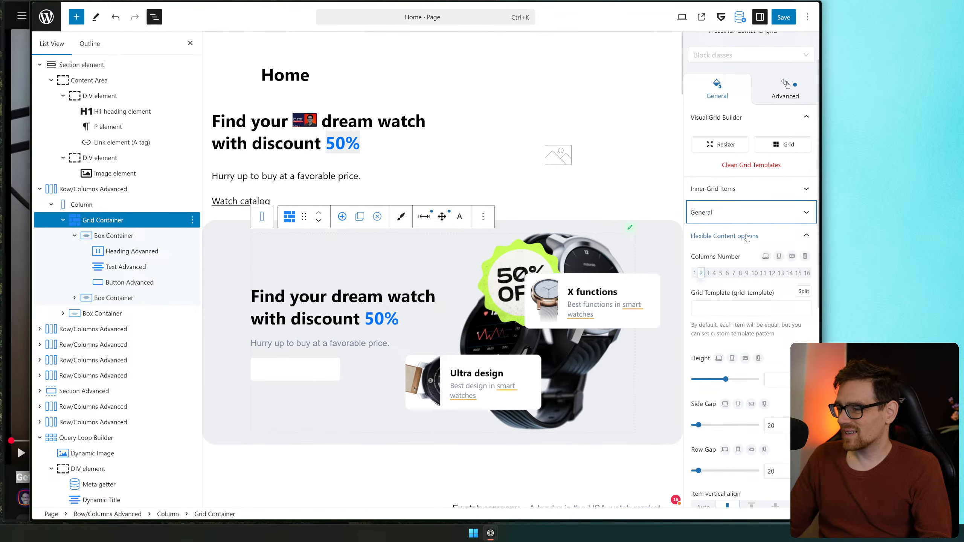
left_click(747, 237)
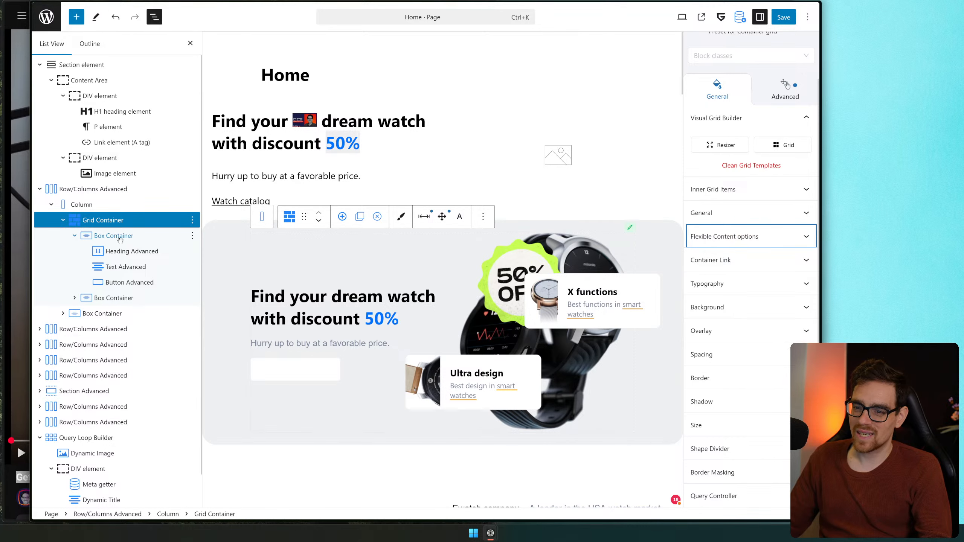
Inspect the watch hero's inner and outer Box Containers and the Grid Container's background settings
left_click(120, 237)
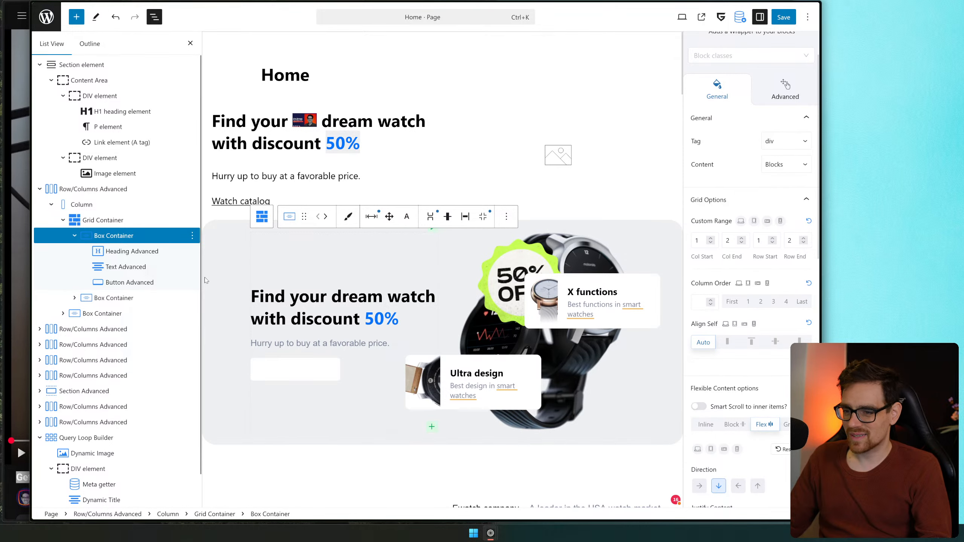
left_click(224, 281)
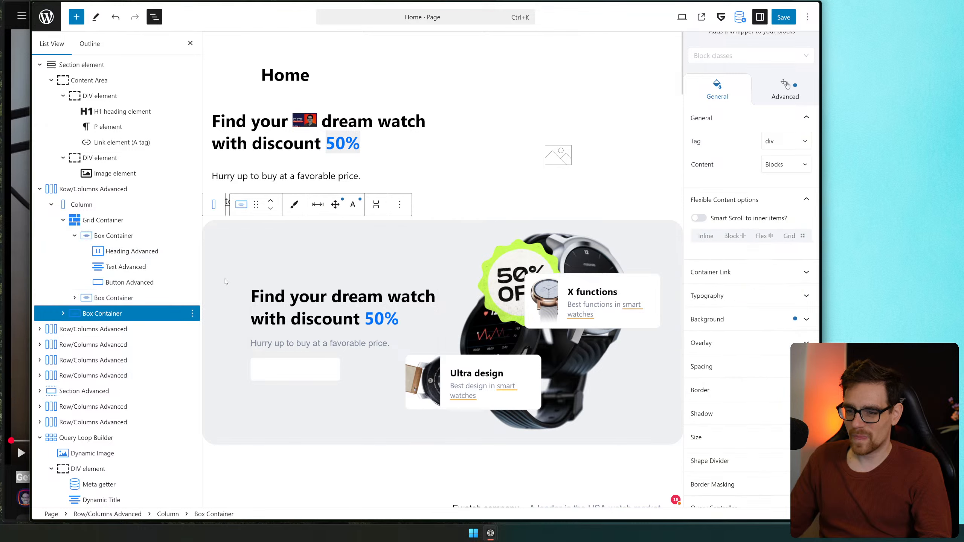
left_click(122, 221)
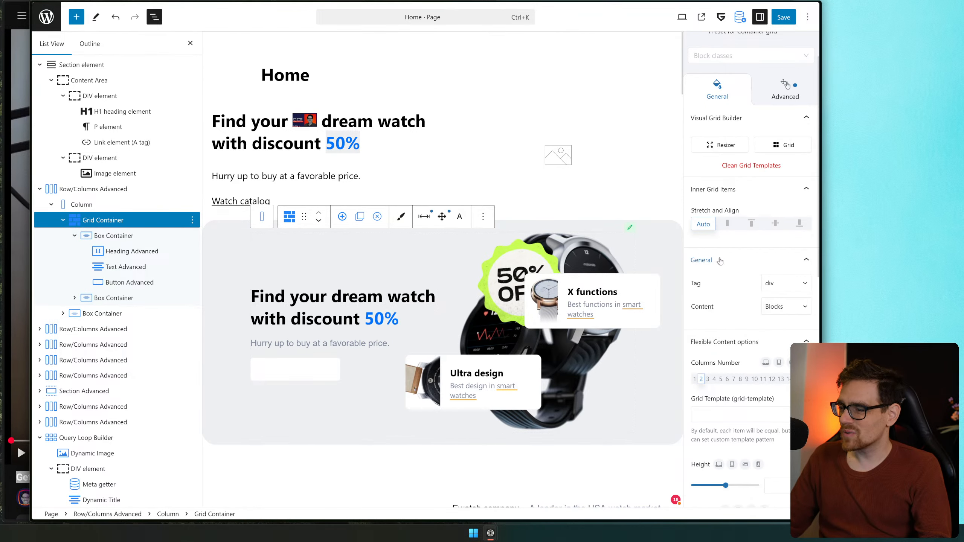
scroll(720, 261, "down", 10)
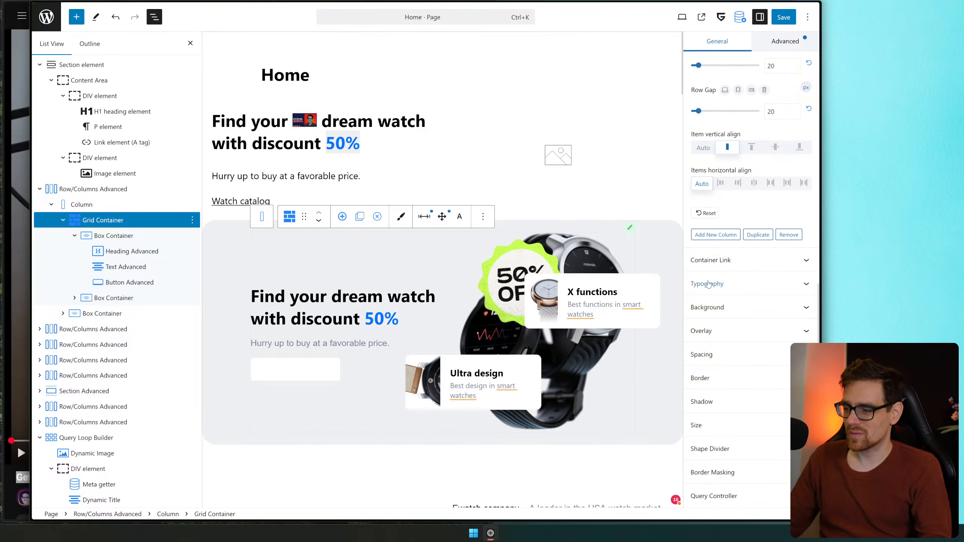
left_click(709, 307)
scroll(788, 313, "down", 4)
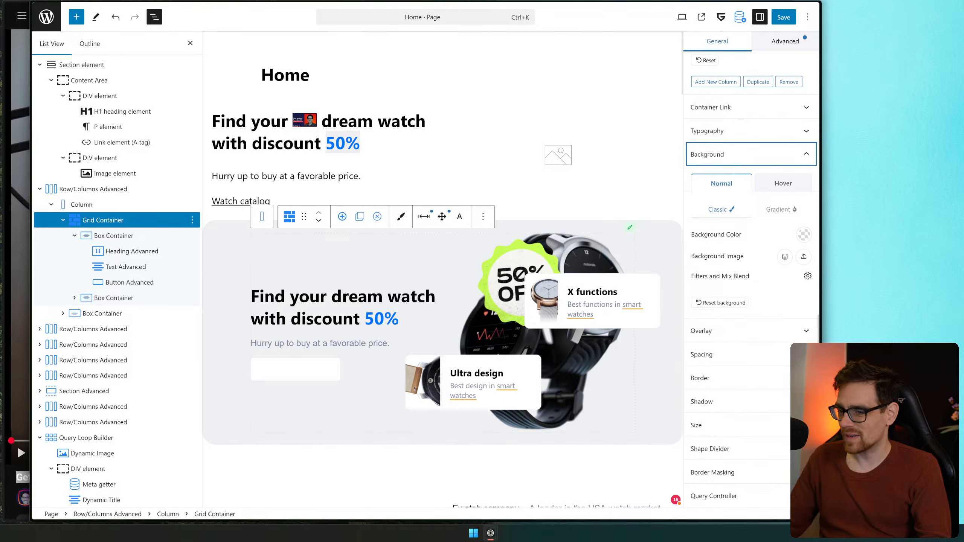
Examine the watch hero's Row/Columns settings and the Column's background options
left_click(93, 188)
mouse_move(821, 301)
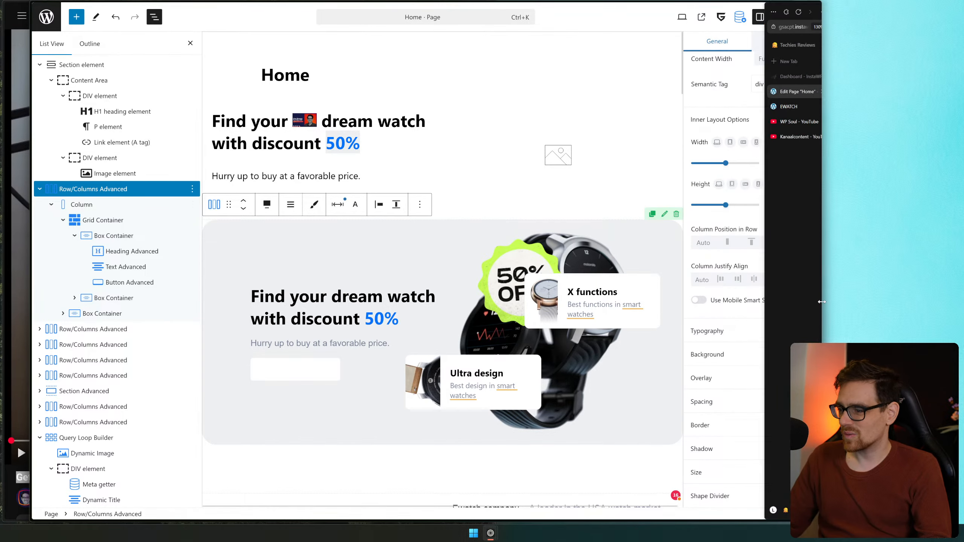
key("Down")
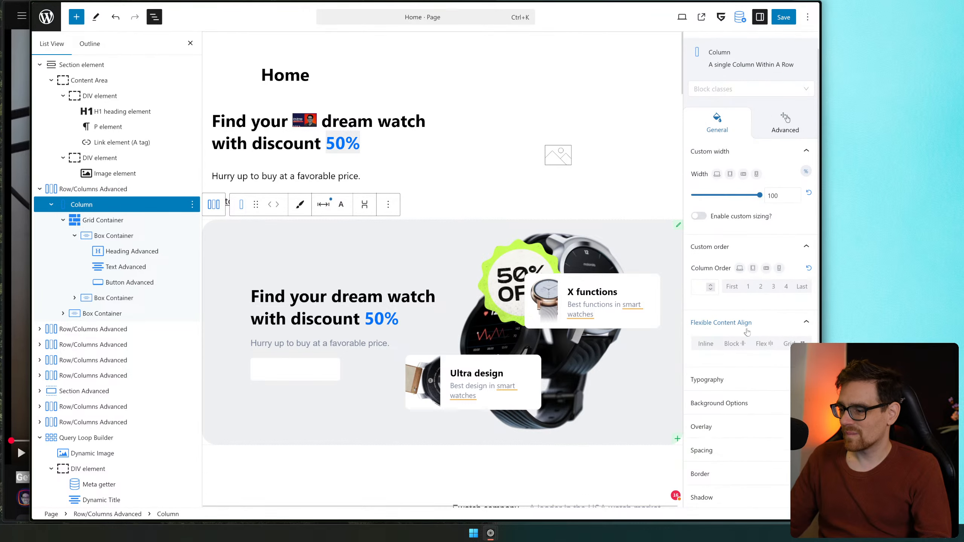
left_click(762, 404)
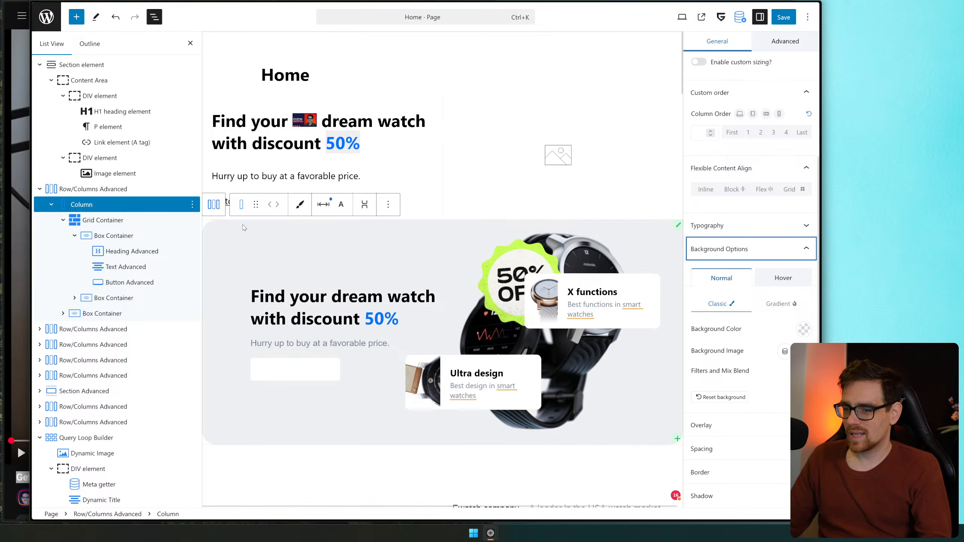
Select the Box Container around the watch hero's heading and save the page
left_click(282, 285)
left_click(140, 251)
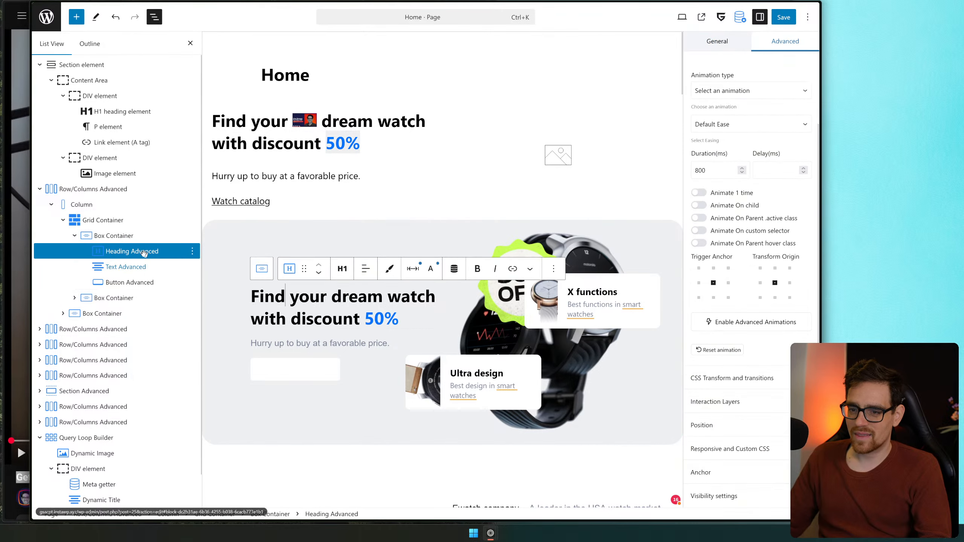
left_click(138, 238)
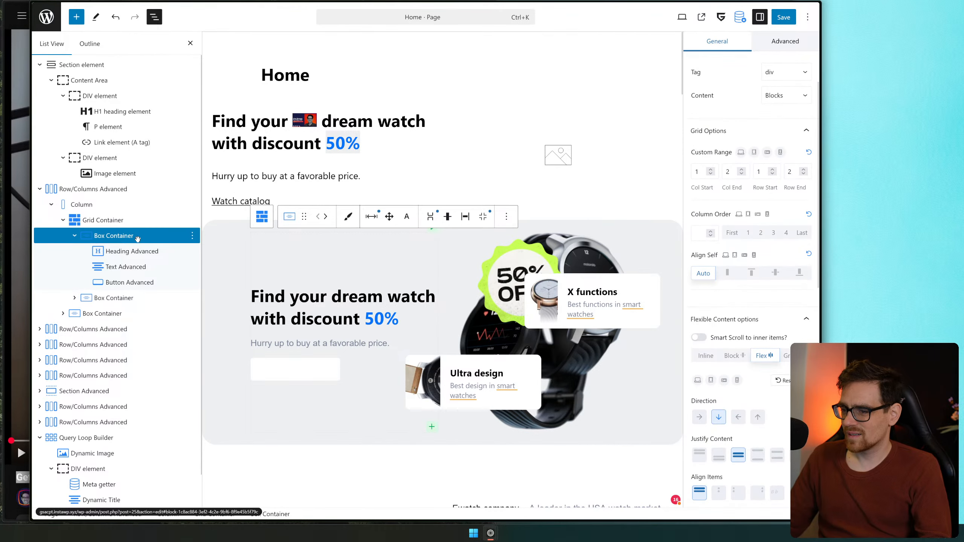
left_click(774, 18)
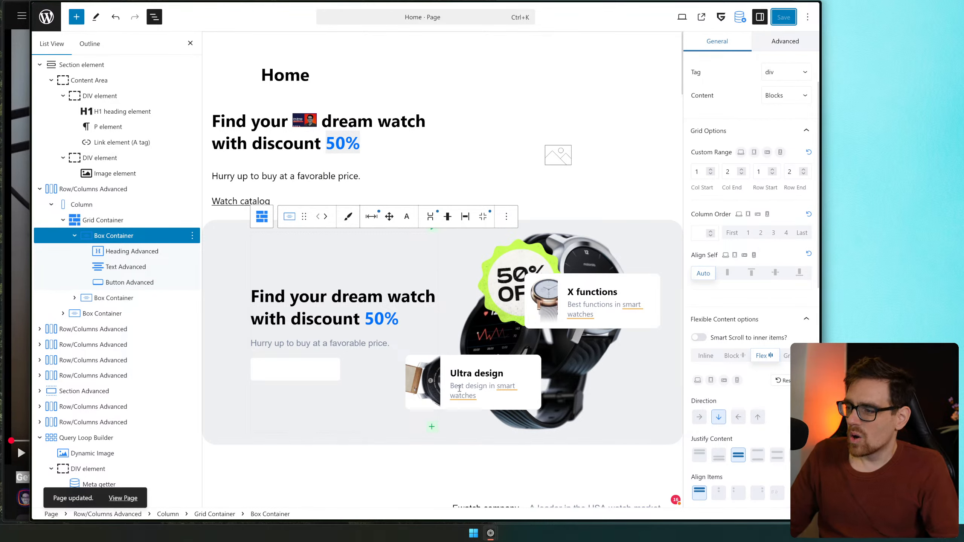
Try deleting the Box Container with the watch hero's heading, text and button, and undo the deletion
scroll(812, 294, "up", 3)
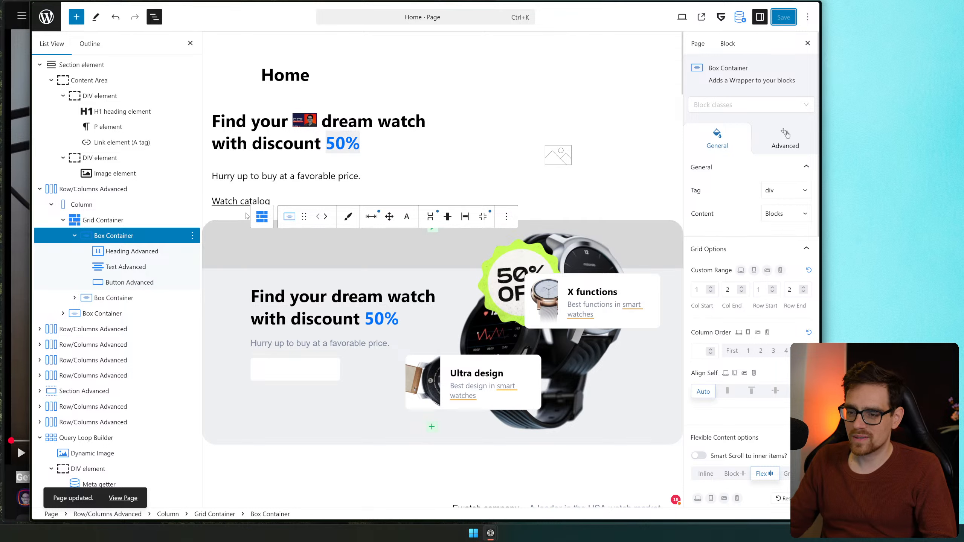
left_click(262, 216)
left_click(100, 234)
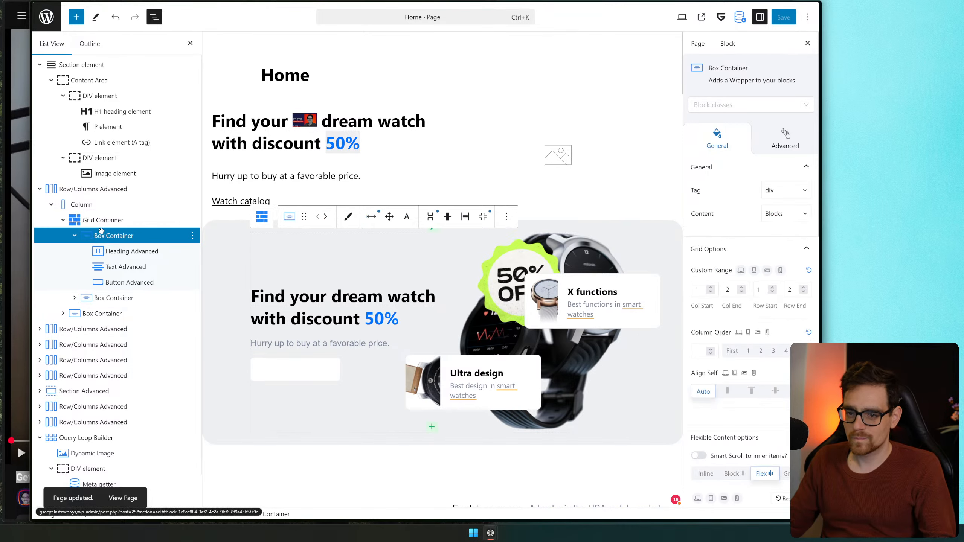
key("Delete")
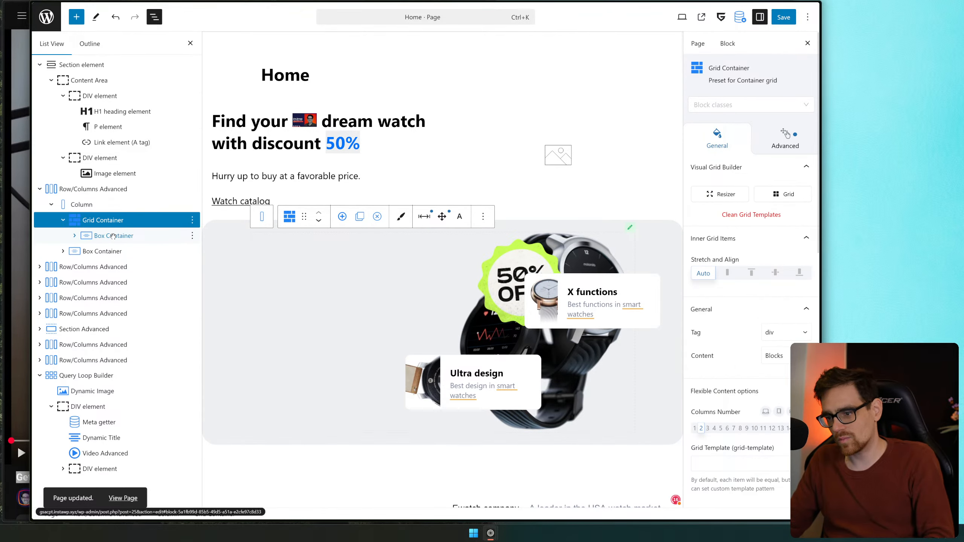
key("ctrl+z")
Try deleting the watch hero's entire Grid Container and undo the deletion
left_click(113, 222)
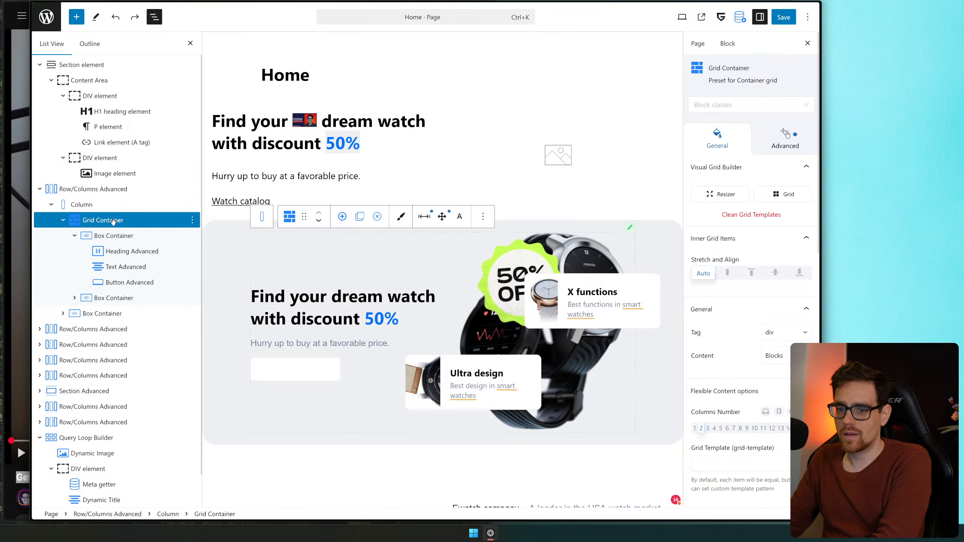
key("Delete")
key("ctrl+z")
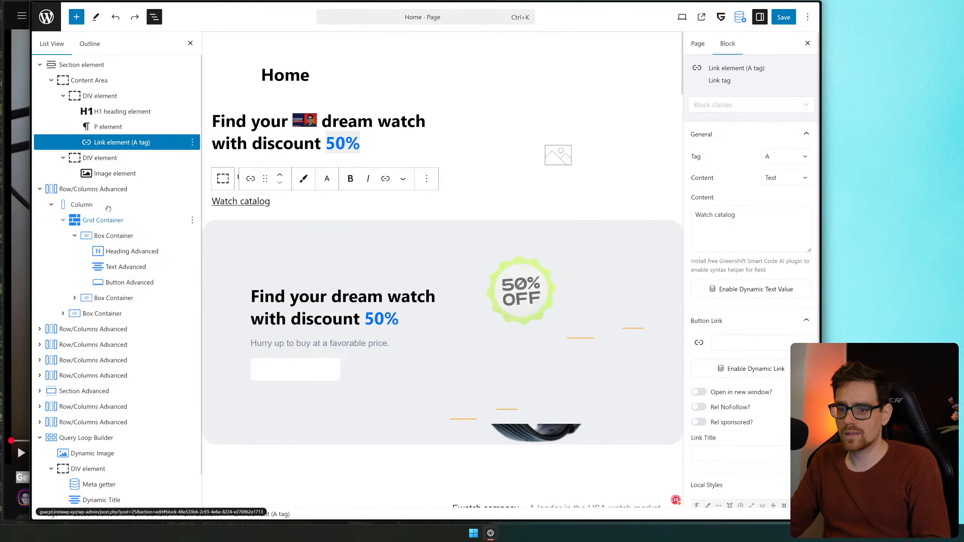
Try deleting the Column that holds the watch hero's Grid Container and undo the deletion
left_click(108, 207)
key("Delete")
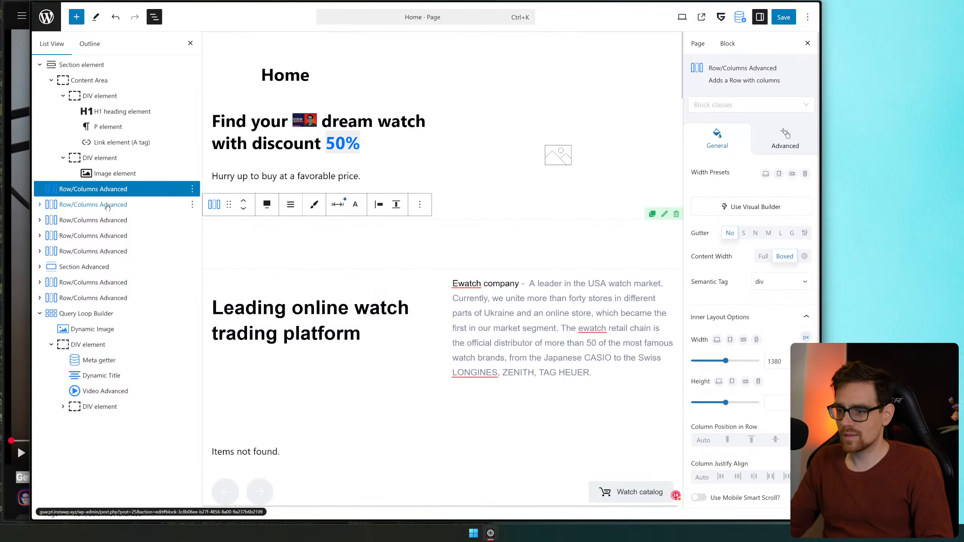
key("ctrl+z")
Examine the overlay options of the watch hero's Column
left_click(108, 207)
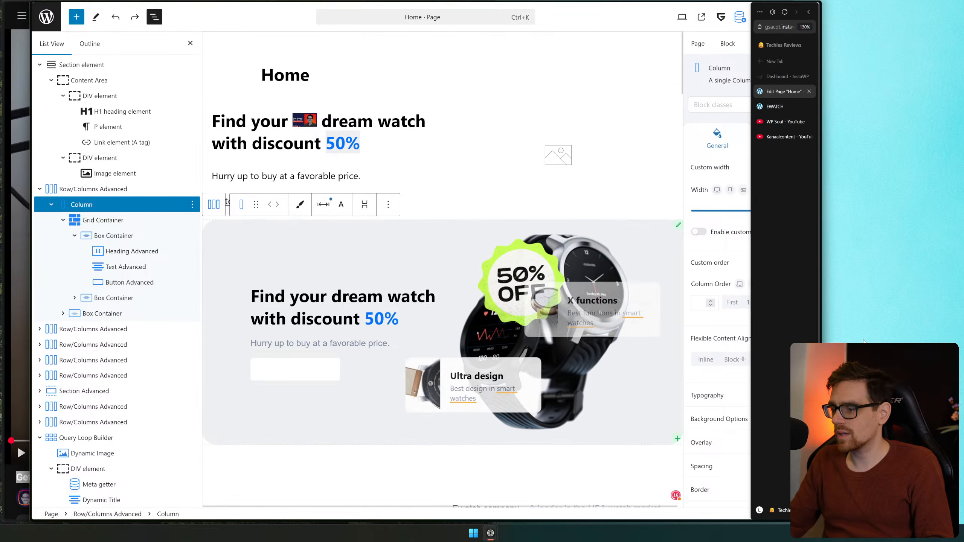
left_click(727, 445)
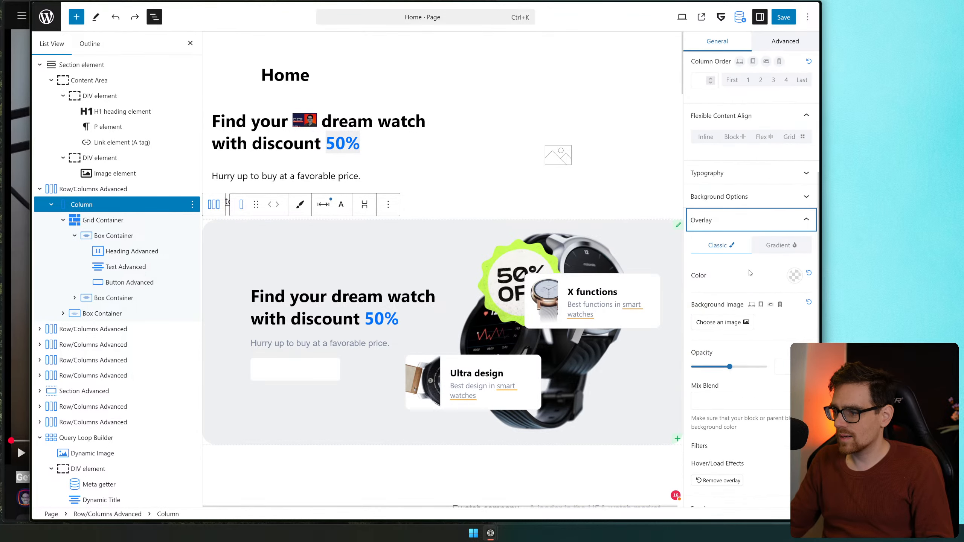
left_click(778, 216)
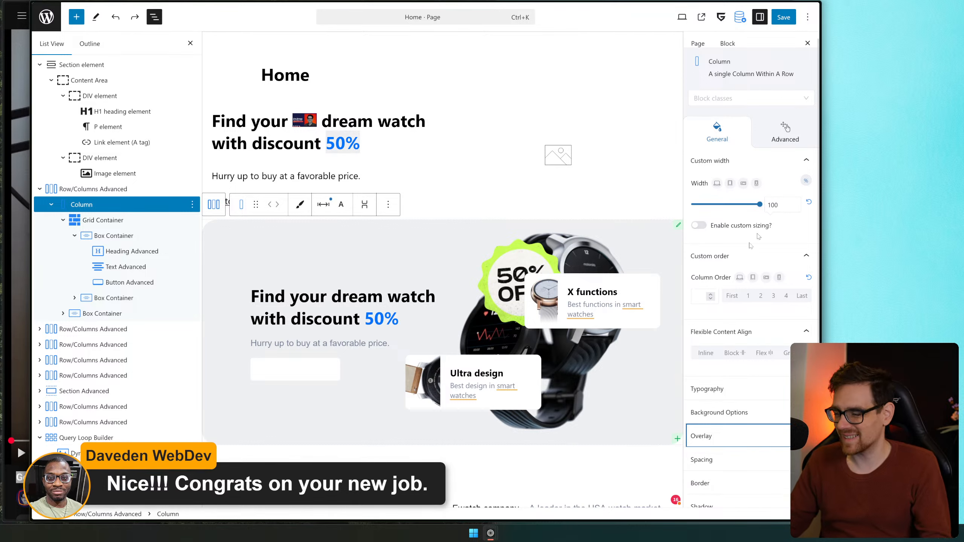
scroll(763, 323, "down", 1)
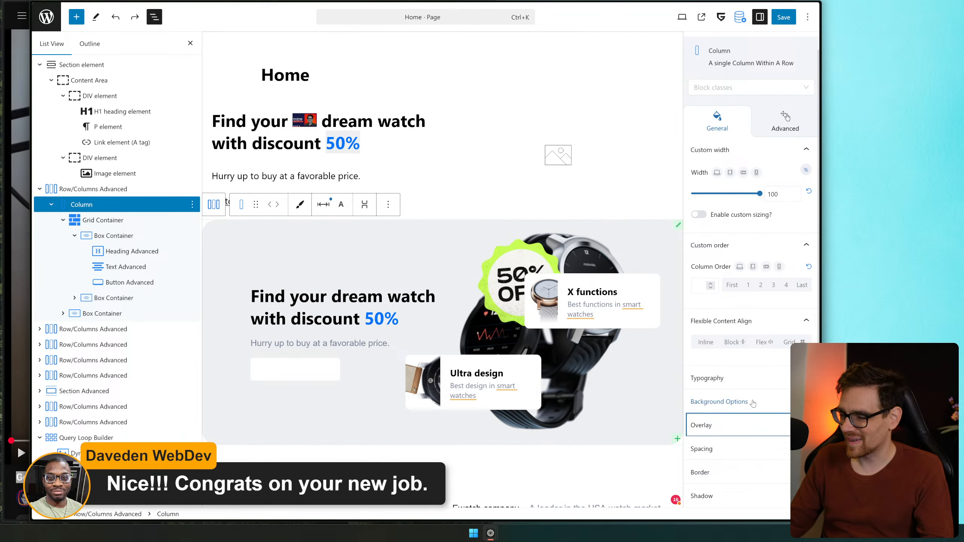
Try a red FF0000 background on the watch hero's Column, check its hover background options, and reset the background
left_click(719, 401)
scroll(757, 363, "down", 4)
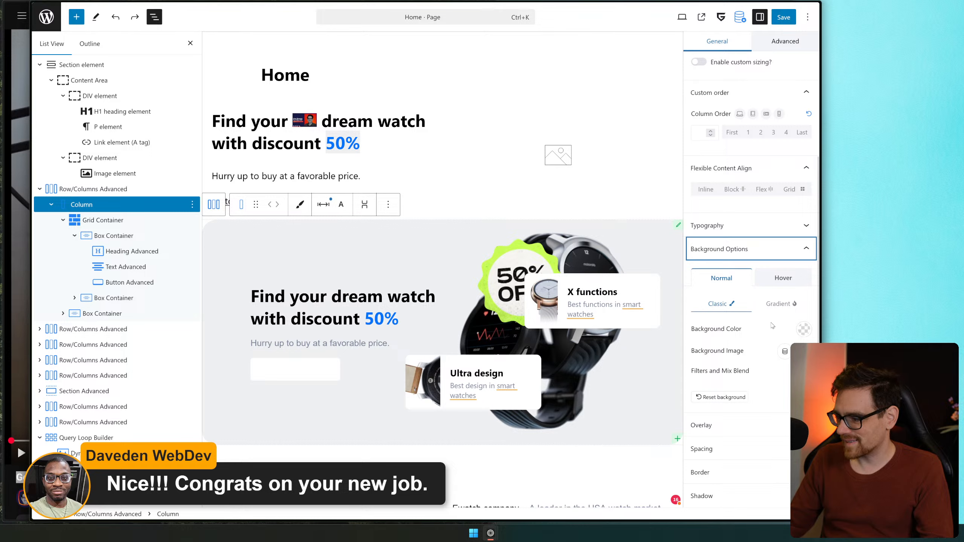
left_click(804, 330)
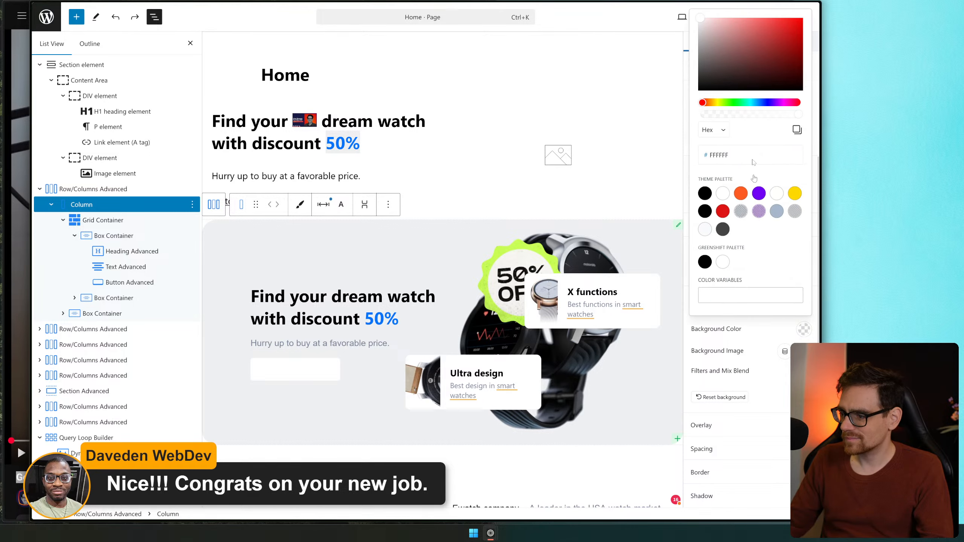
left_click_drag(740, 63, 823, 8)
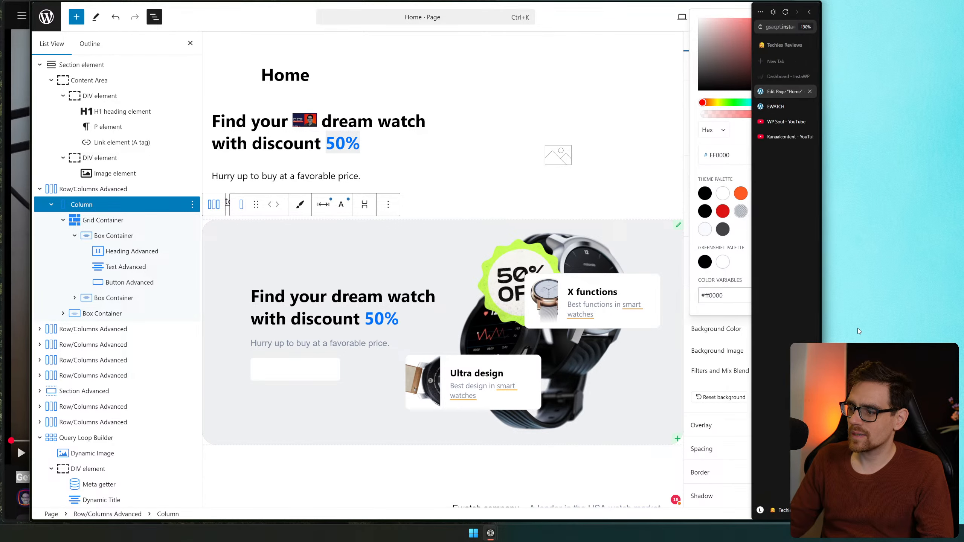
left_click(723, 349)
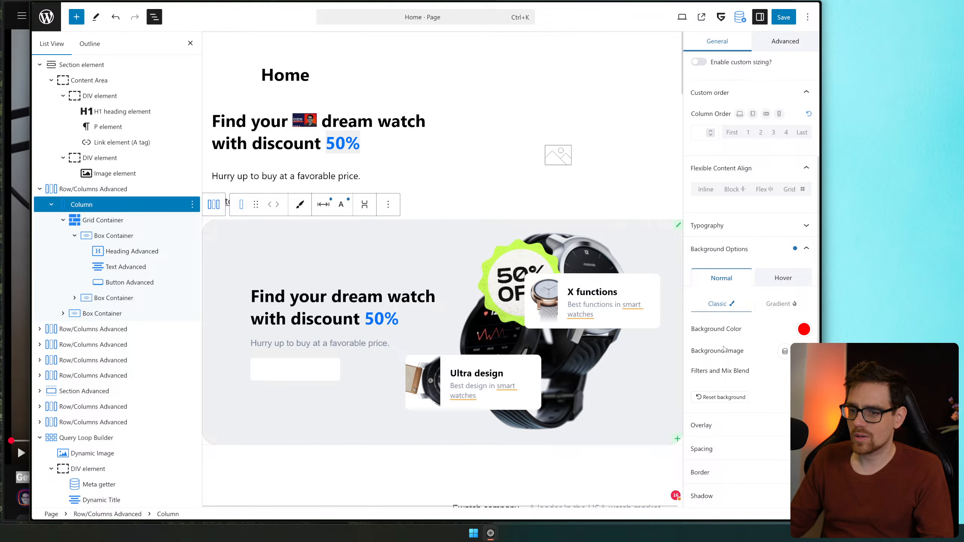
left_click(771, 278)
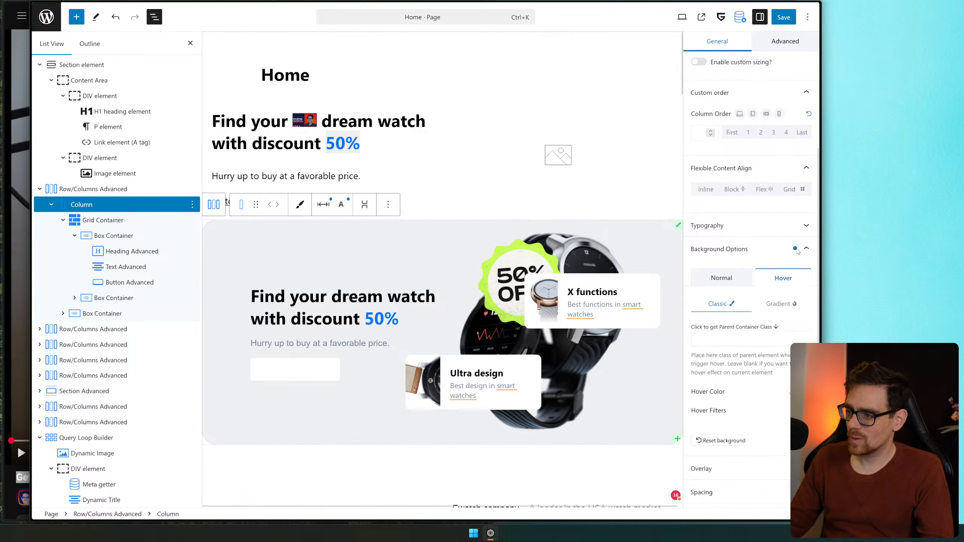
left_click(729, 279)
left_click(804, 329)
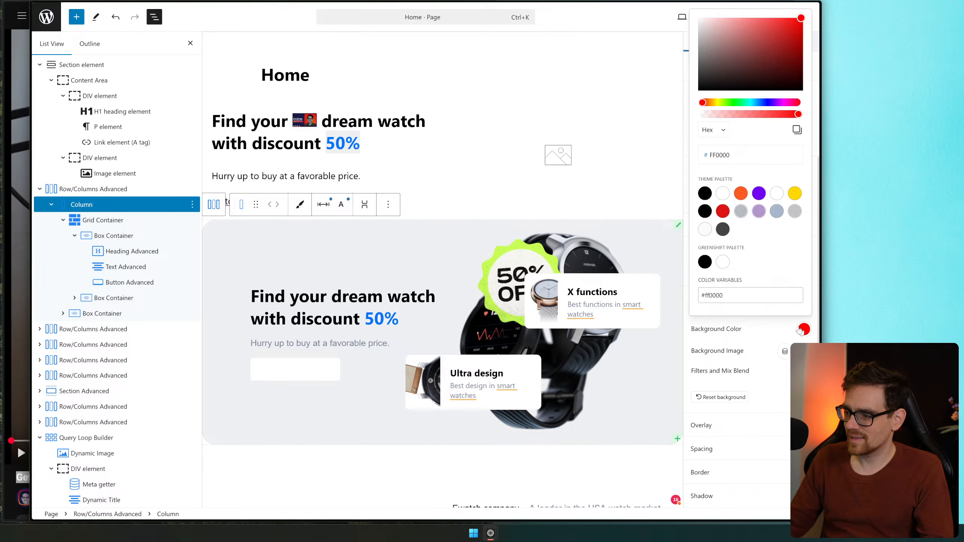
left_click(769, 392)
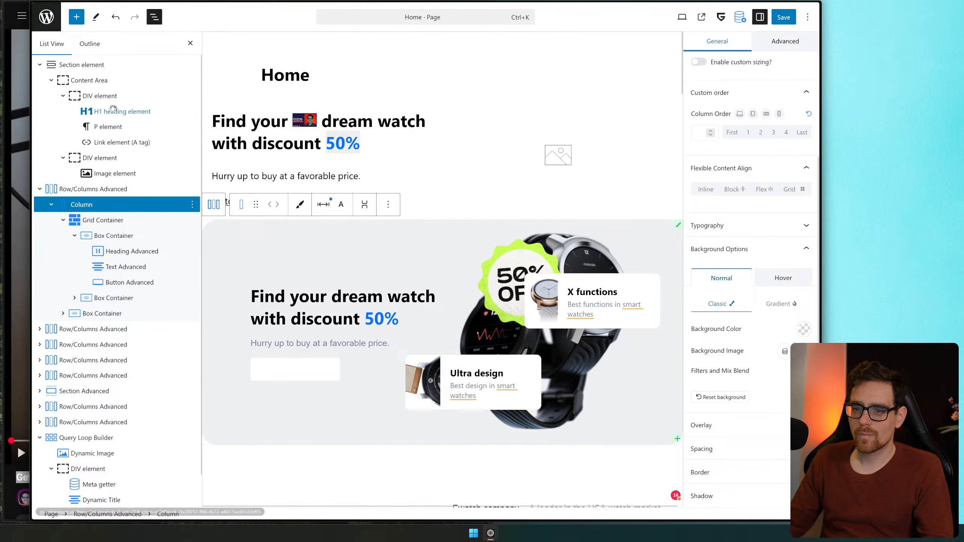
Select the new section's Content Area and save the page
left_click(224, 95)
left_click(223, 80)
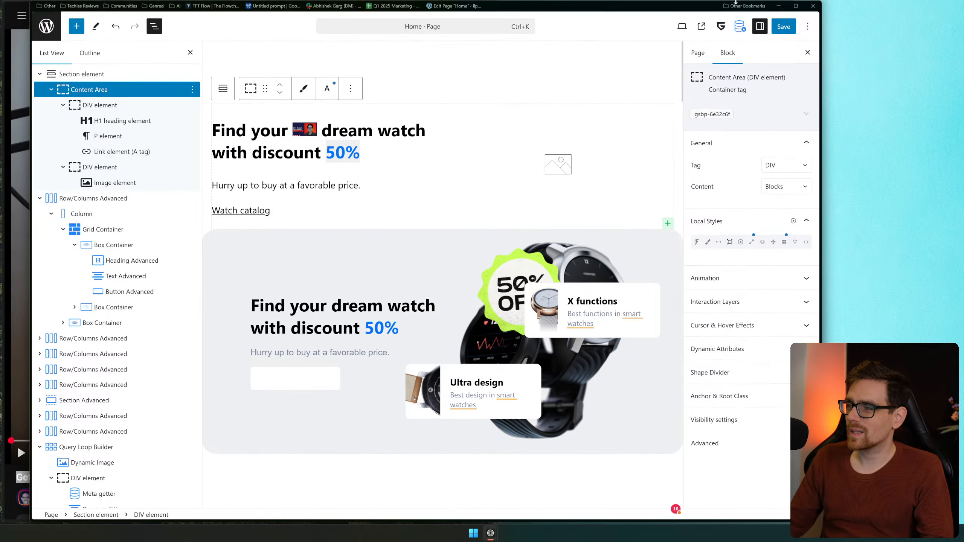
left_click(792, 16)
Switch to the EWATCH demo page and start CSS Scan with its watch hero in view
mouse_move(816, 82)
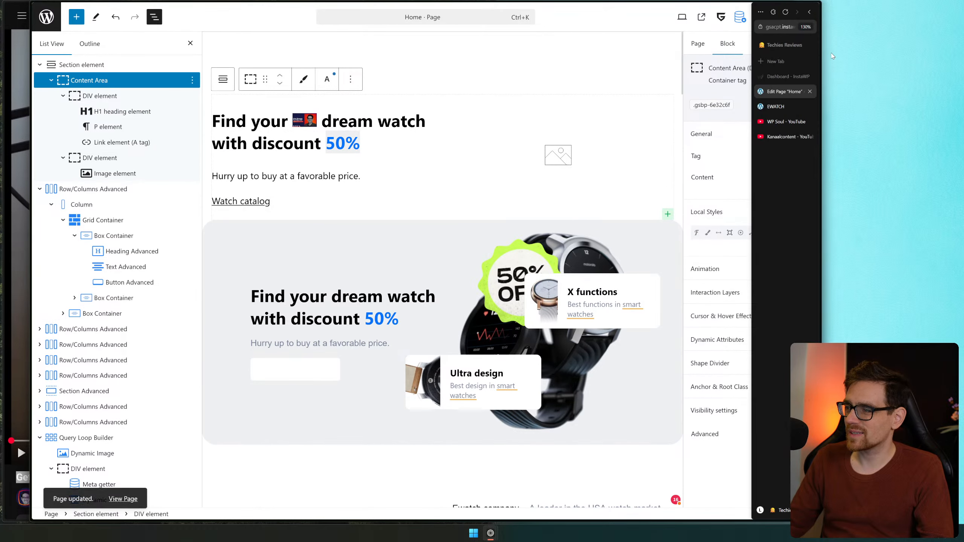
left_click(783, 106)
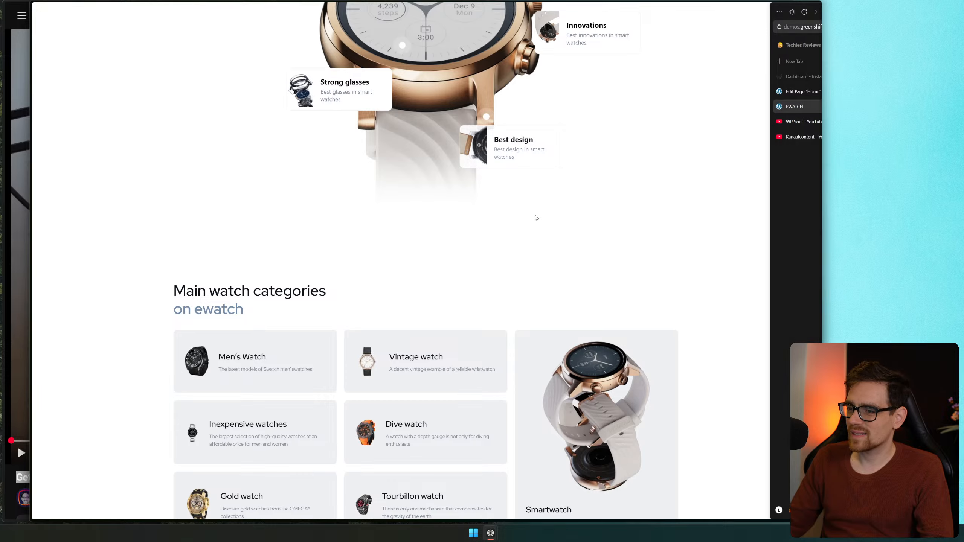
scroll(536, 215, "up", 15)
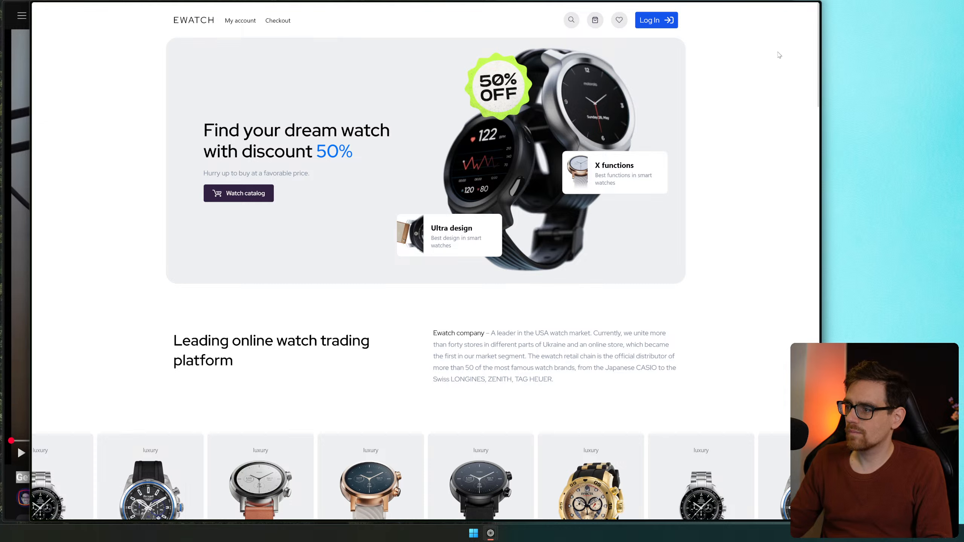
left_click(773, 12)
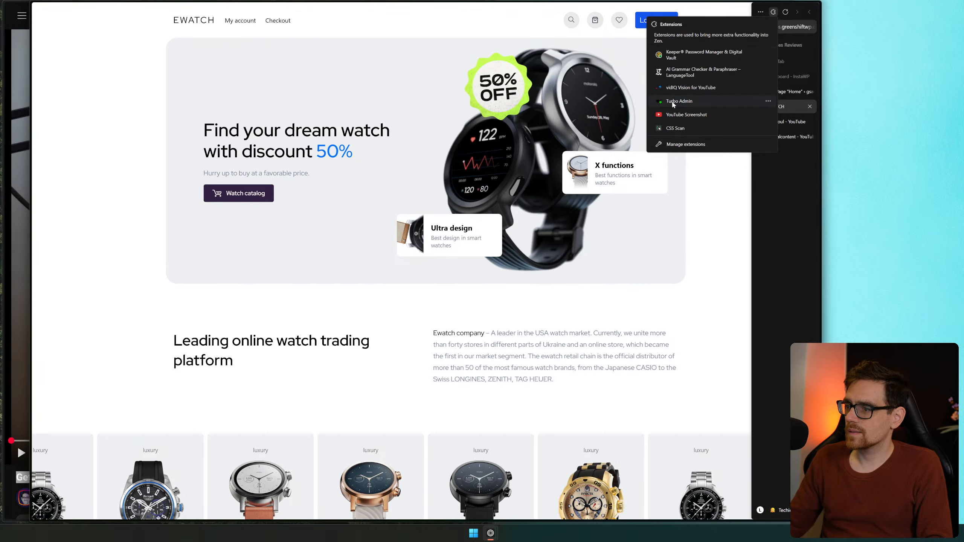
left_click(678, 128)
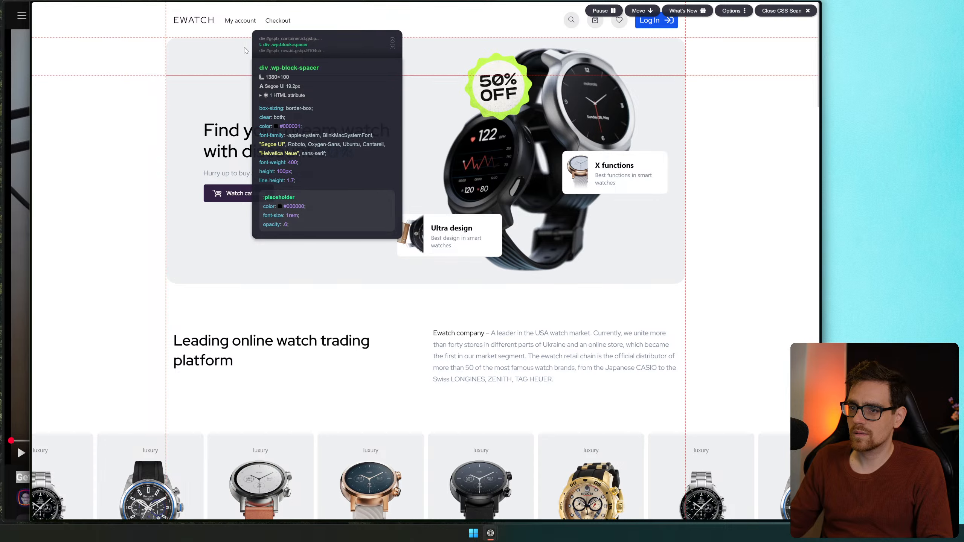
Inspect the CSS of the demo hero's spacer and grey container, and copy the container's background colour code EFF0F2
left_click(174, 50)
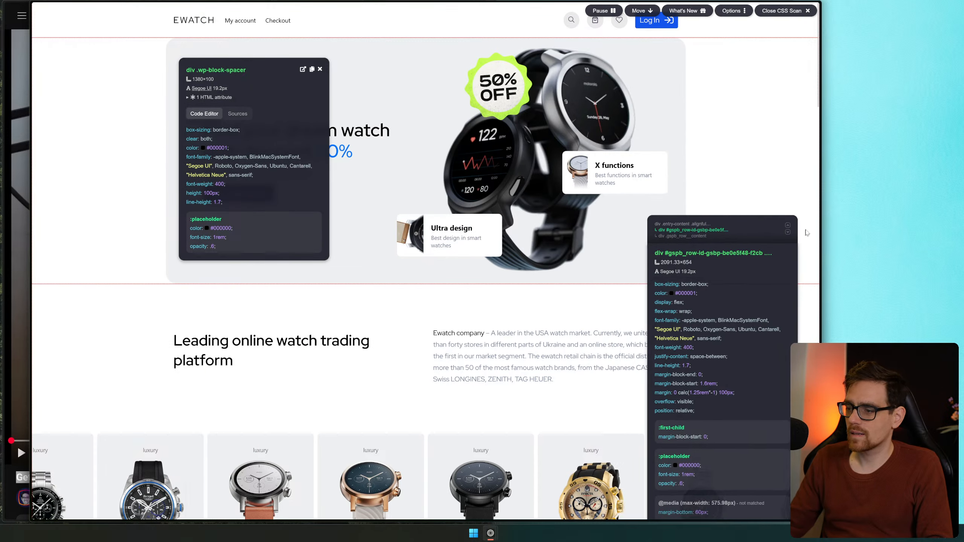
mouse_move(756, 237)
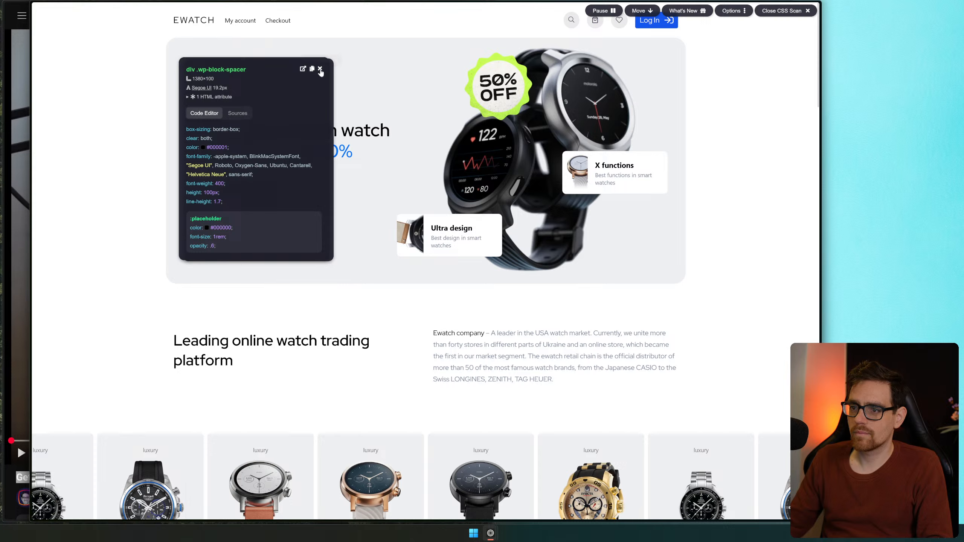
left_click(320, 71)
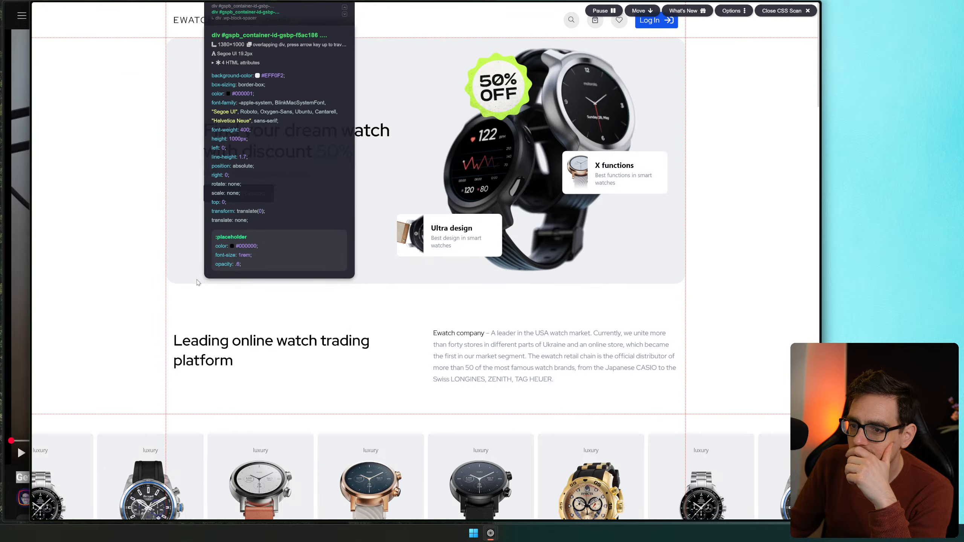
left_click(186, 281)
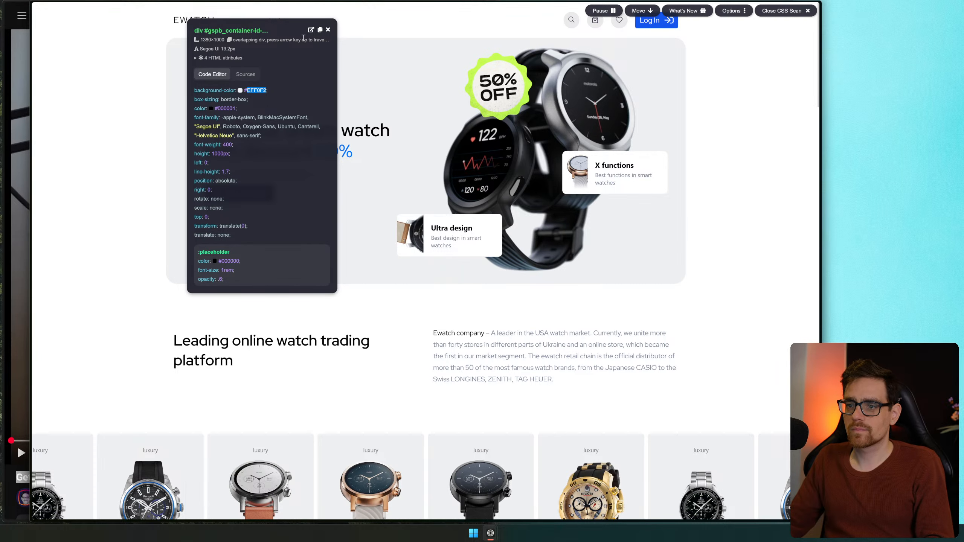
left_click(329, 29)
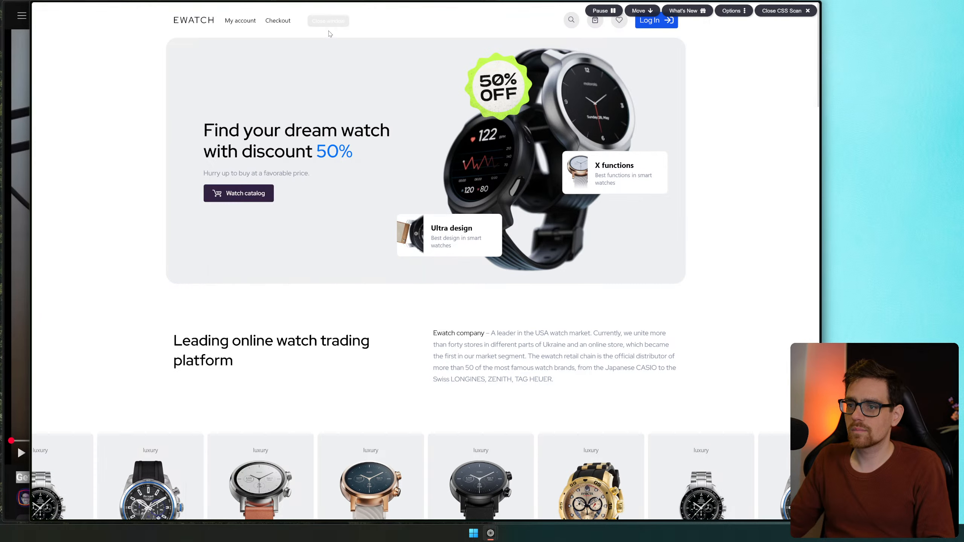
Return to the Home page editor and close the InstaWP dashboard, WP Soul and YouTube Studio tabs
key("ctrl+1")
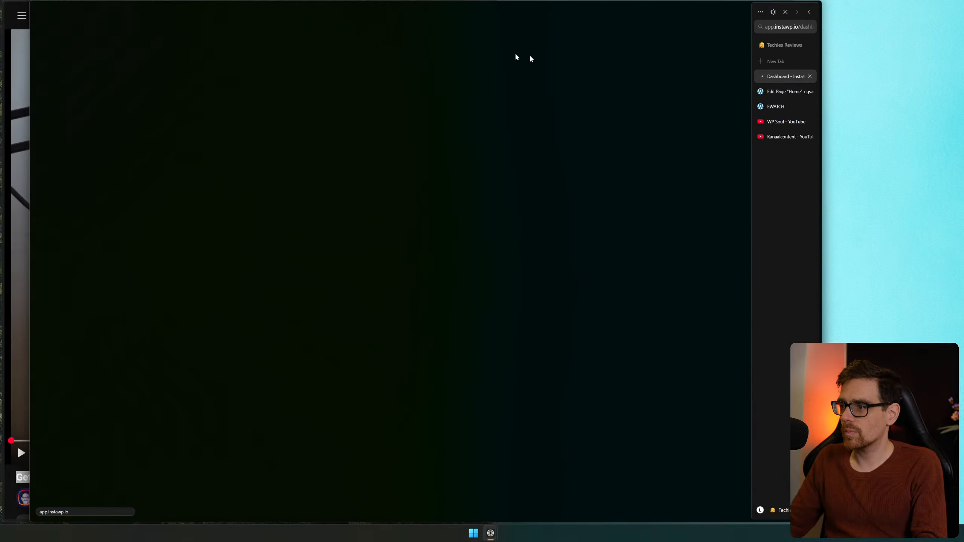
key("ctrl+2")
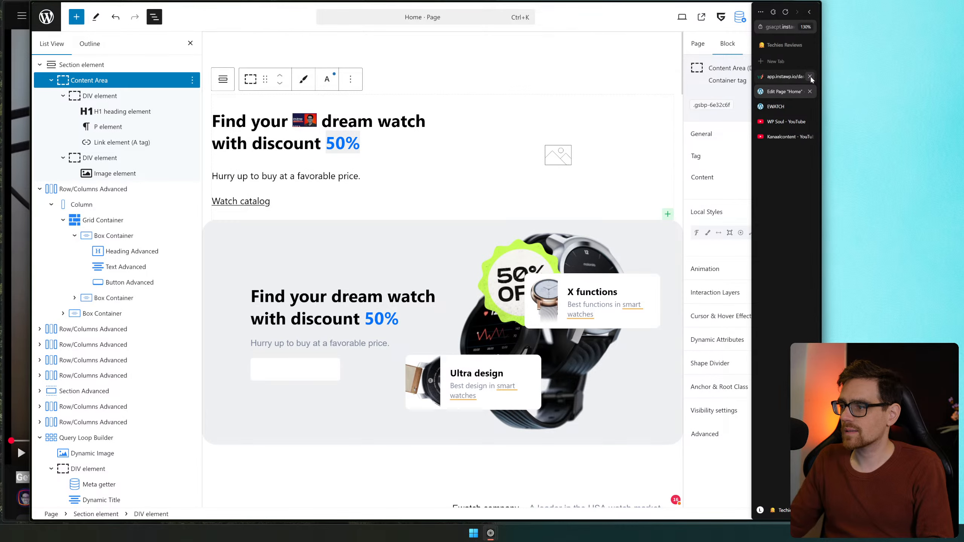
left_click(810, 76)
left_click(811, 106)
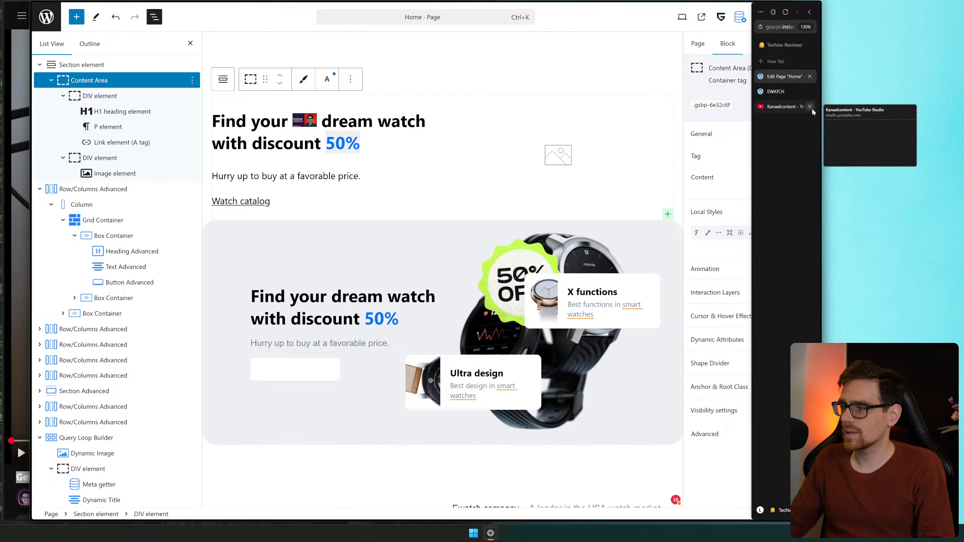
left_click(811, 107)
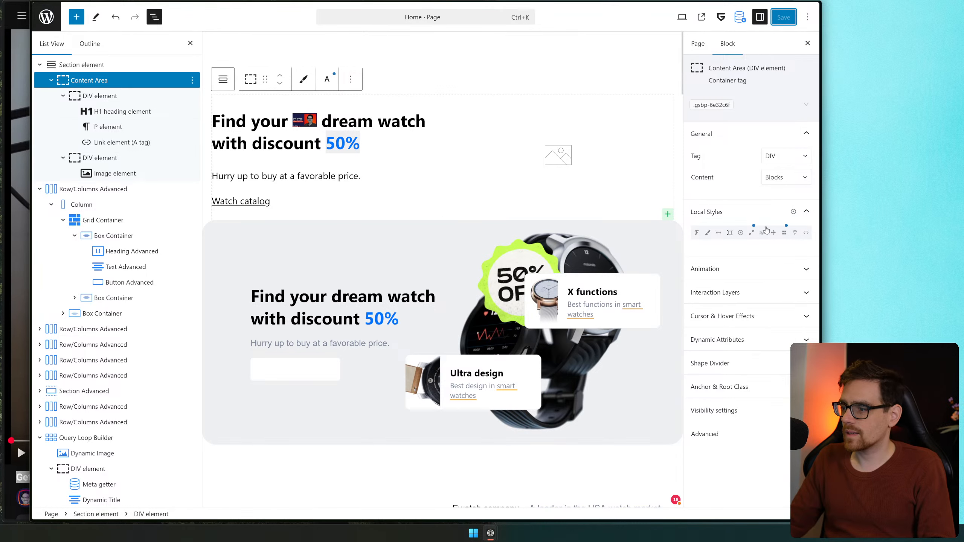
Set the new section's Content Area background colour to EFF0F2
left_click(708, 233)
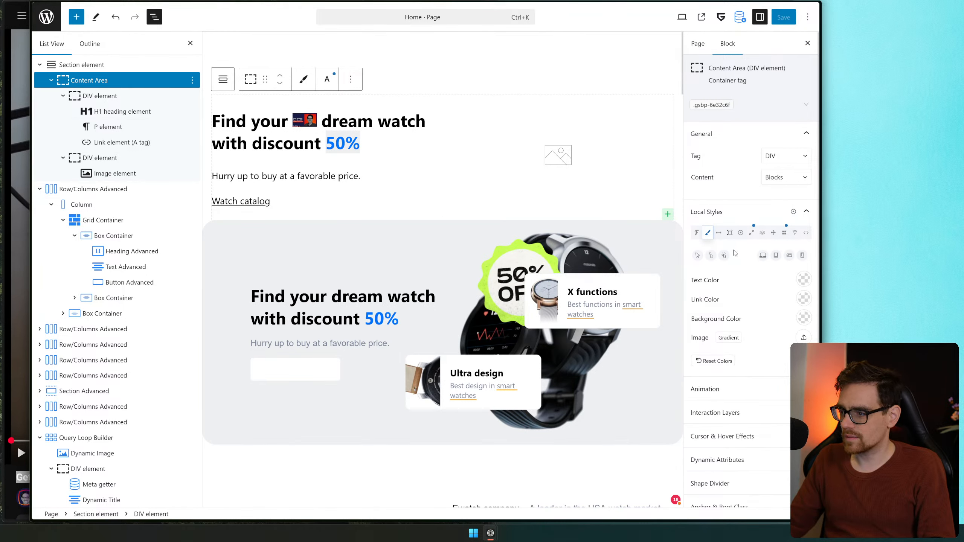
left_click(804, 319)
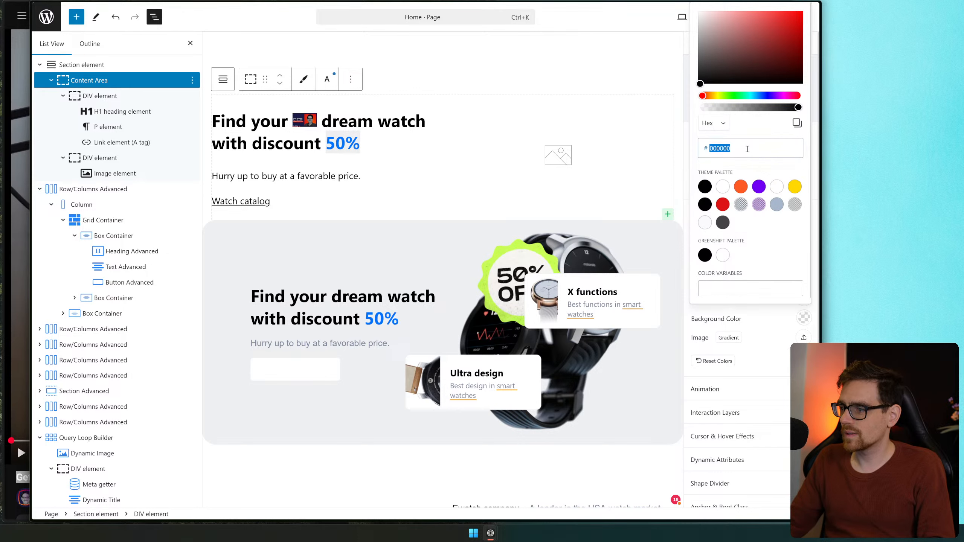
type("EFF0F2")
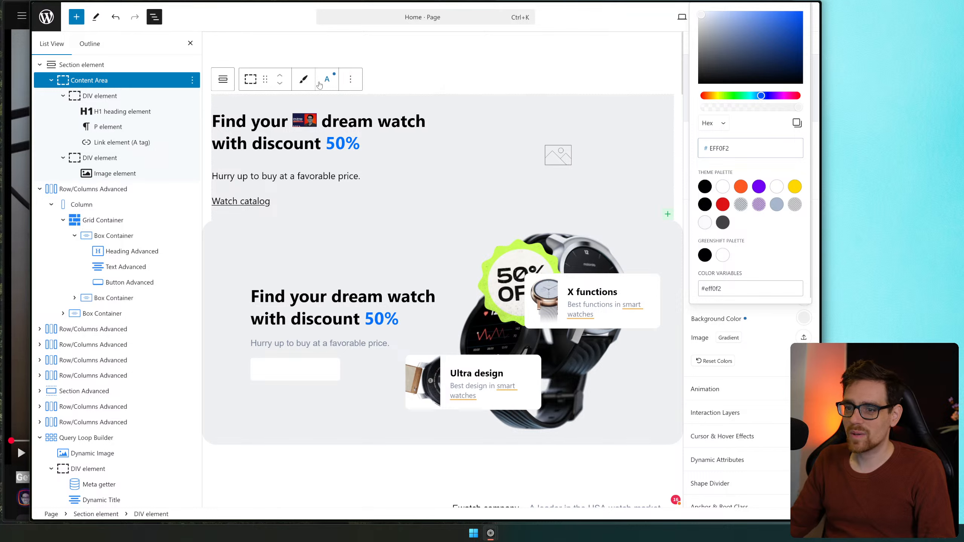
left_click(756, 356)
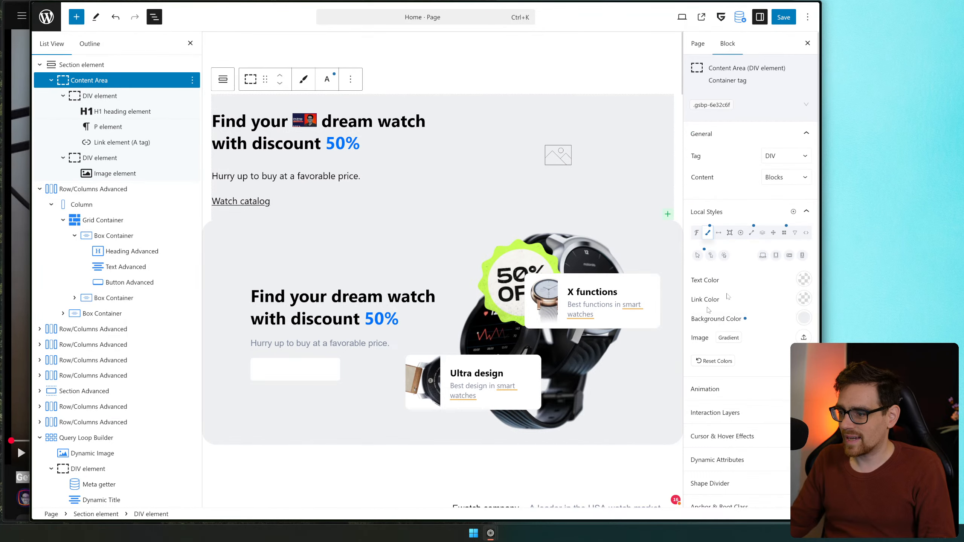
Examine the Content Area's border and radius, shadow, and size settings
left_click(729, 233)
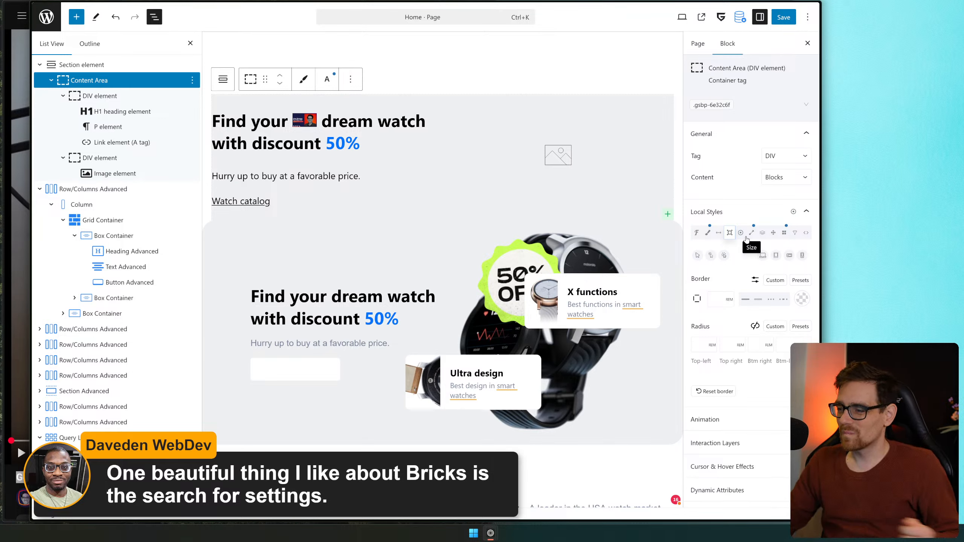
left_click(739, 233)
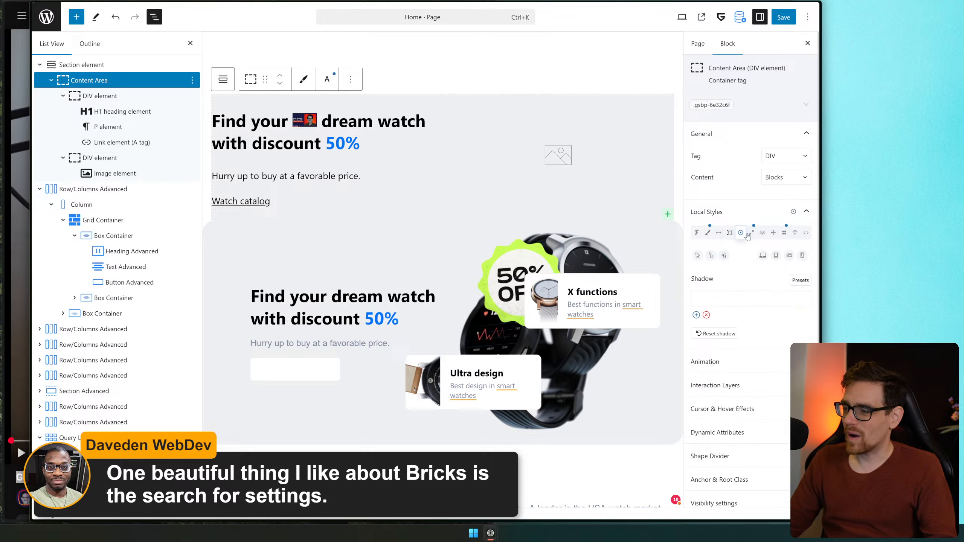
left_click(751, 233)
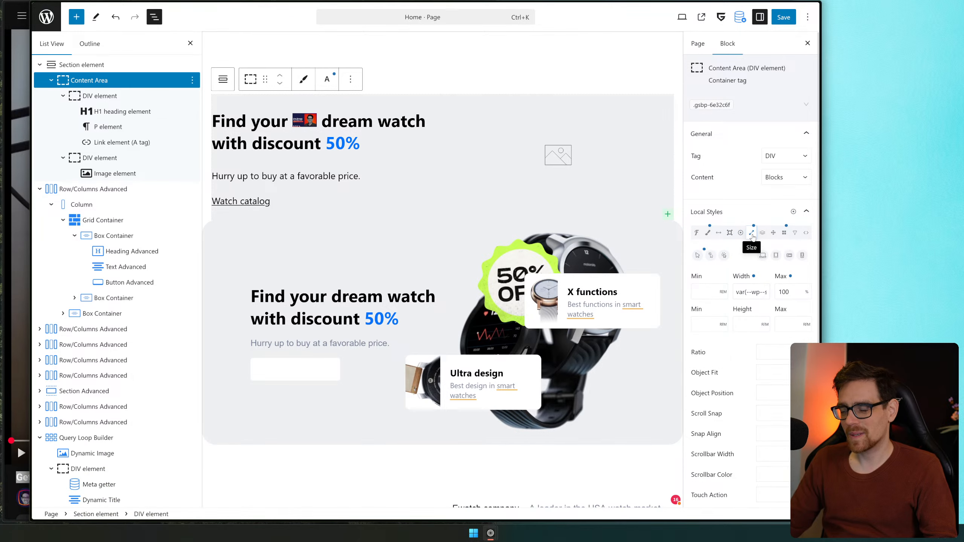
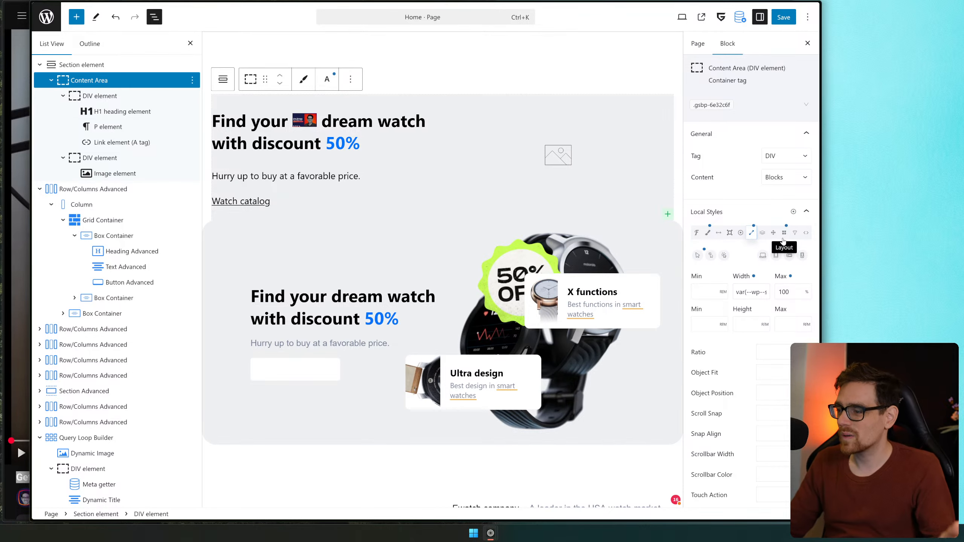
Set the Content Area's padding to 3 rem on top and bottom and 6 rem on the right and left sides
left_click(783, 233)
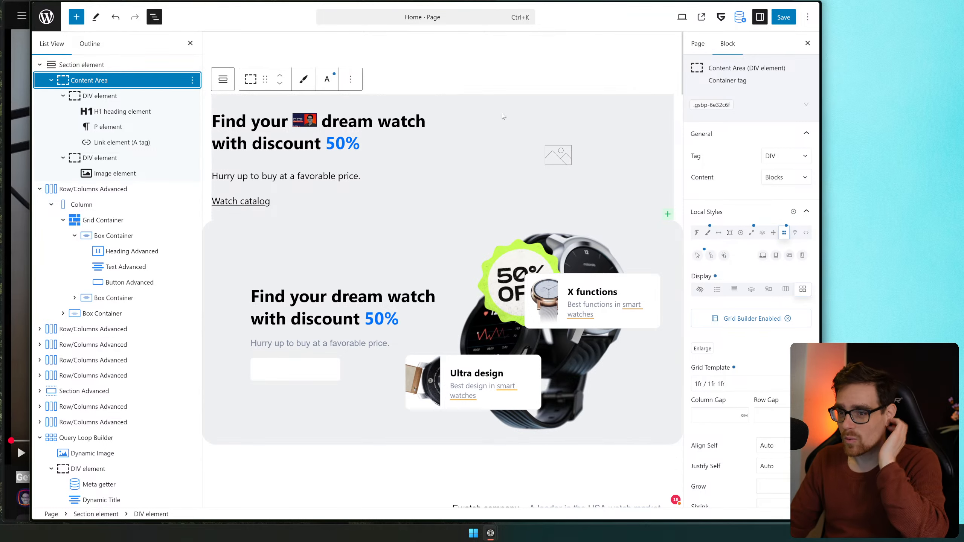
left_click(730, 232)
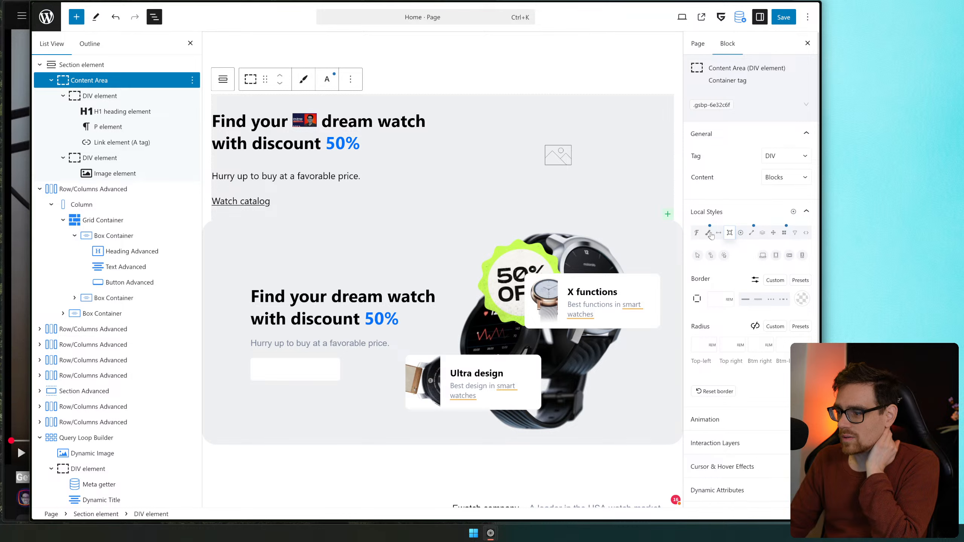
left_click(718, 232)
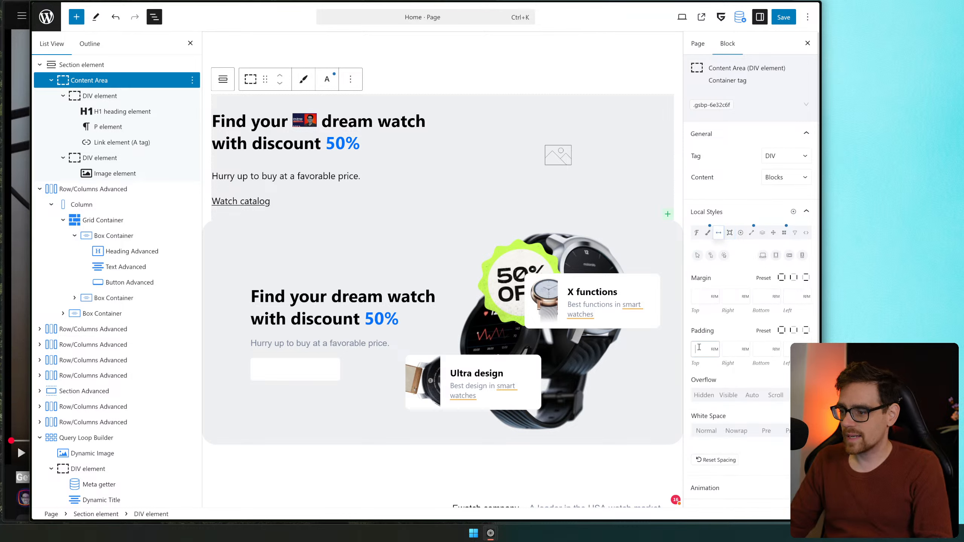
left_click(698, 347)
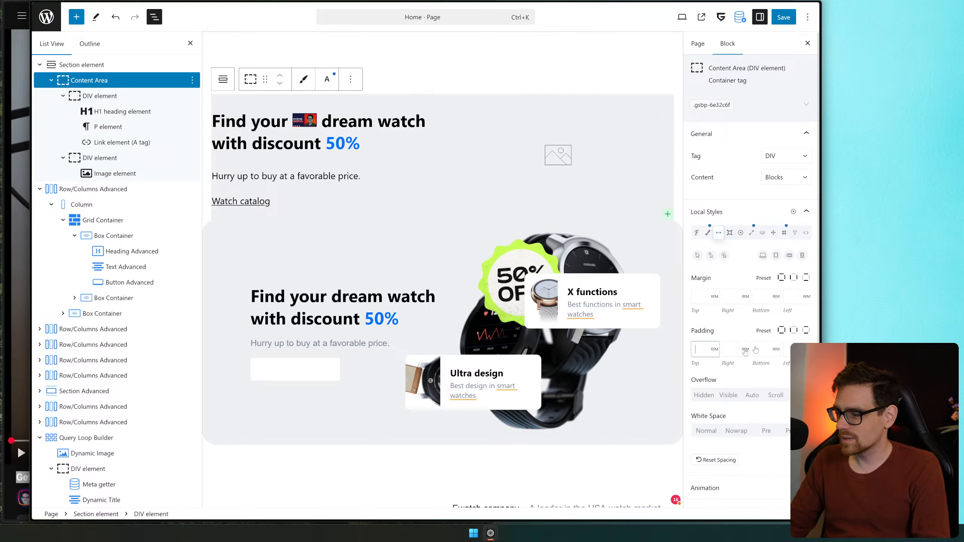
type("3")
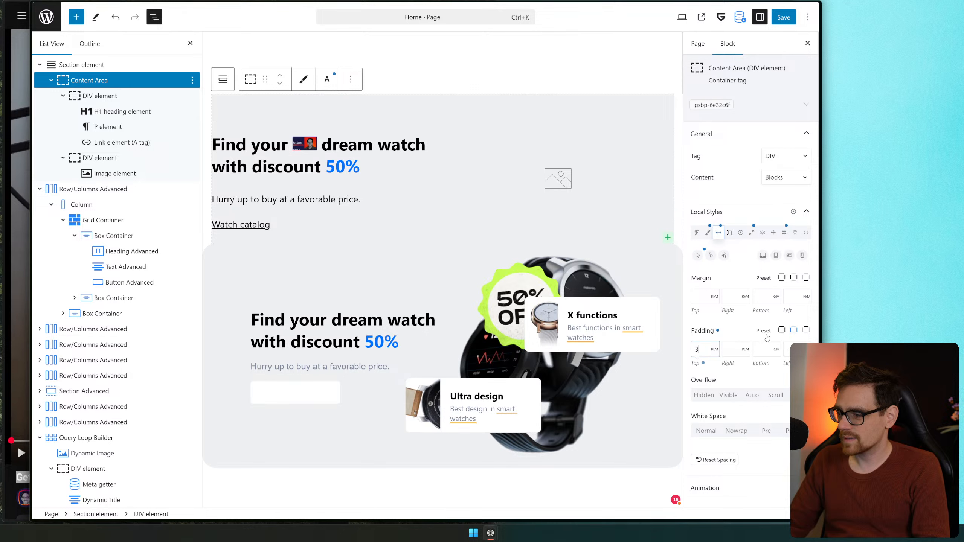
left_click(766, 349)
type("3")
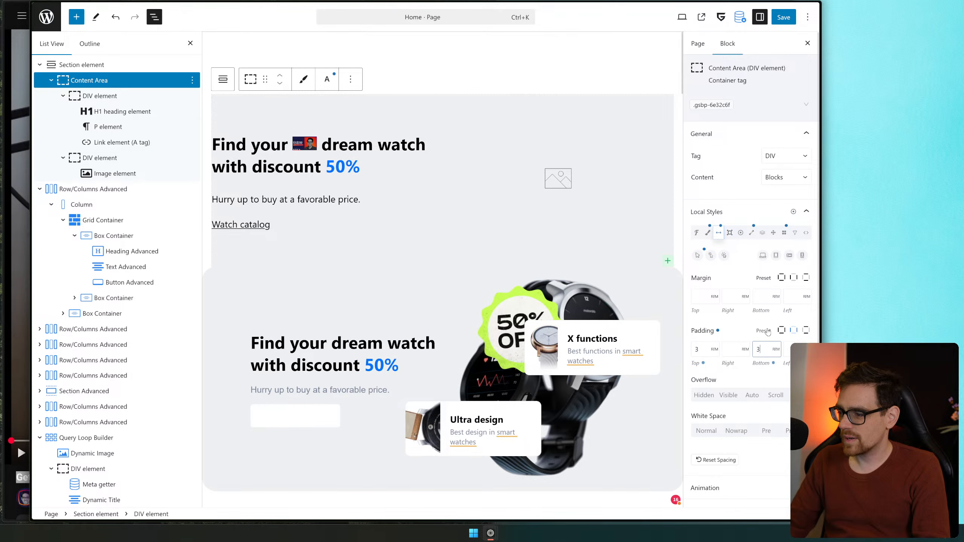
left_click(730, 349)
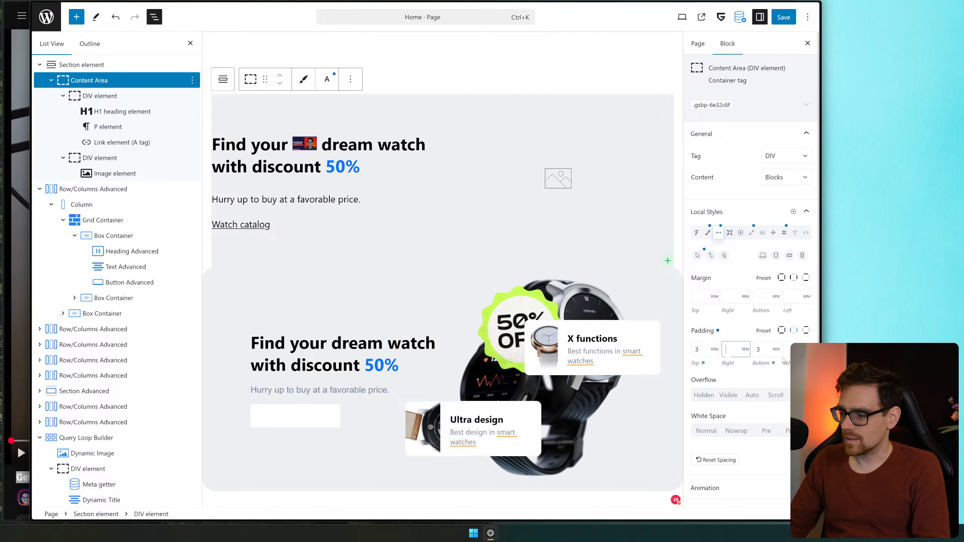
type("6")
left_click(793, 349)
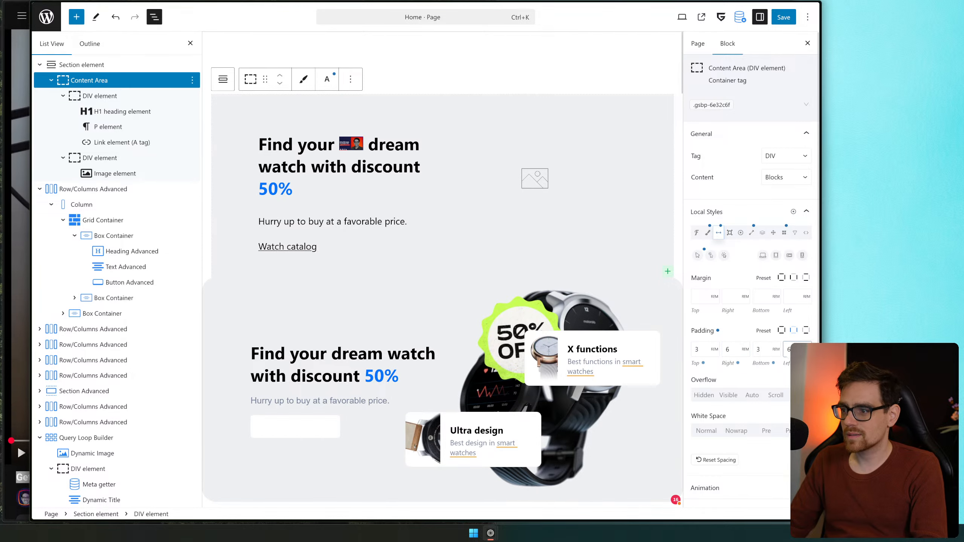
scroll(756, 399, "down", 3)
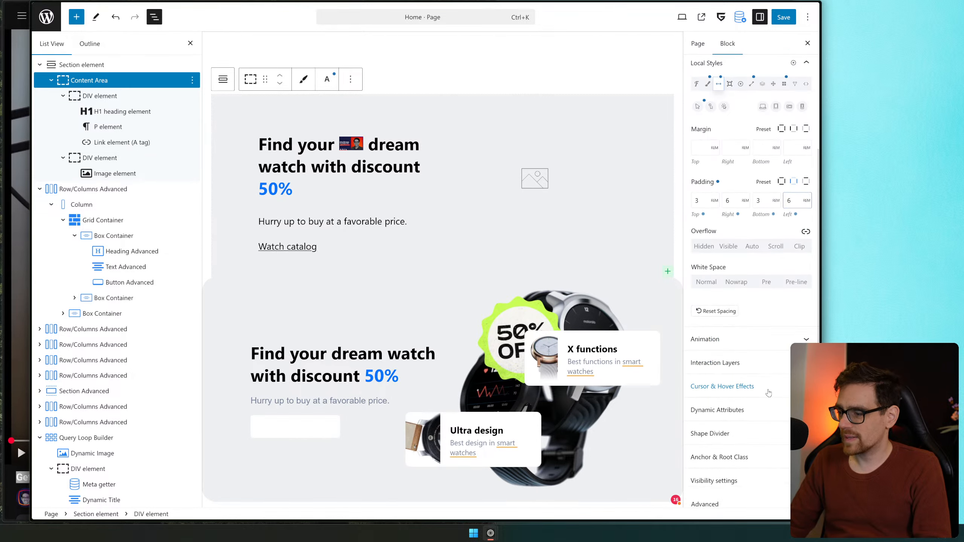
scroll(780, 322, "up", 2)
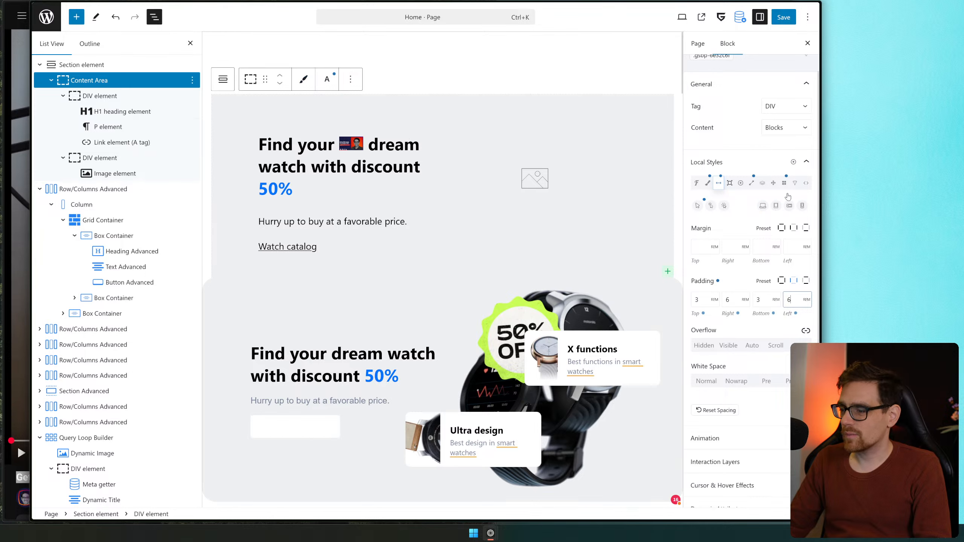
Round all four corners of the Content Area with a linked border radius of 3 rem
left_click(730, 184)
left_click(701, 293)
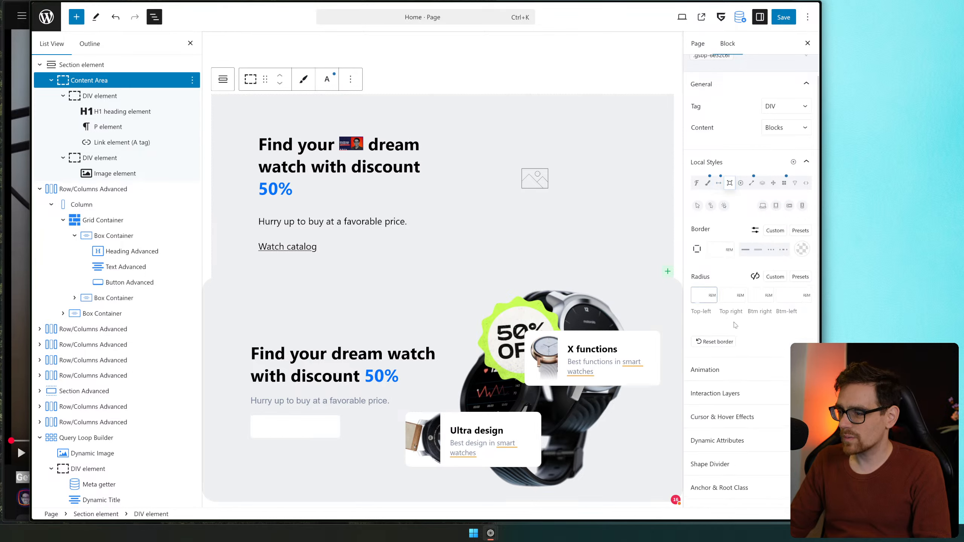
type("3")
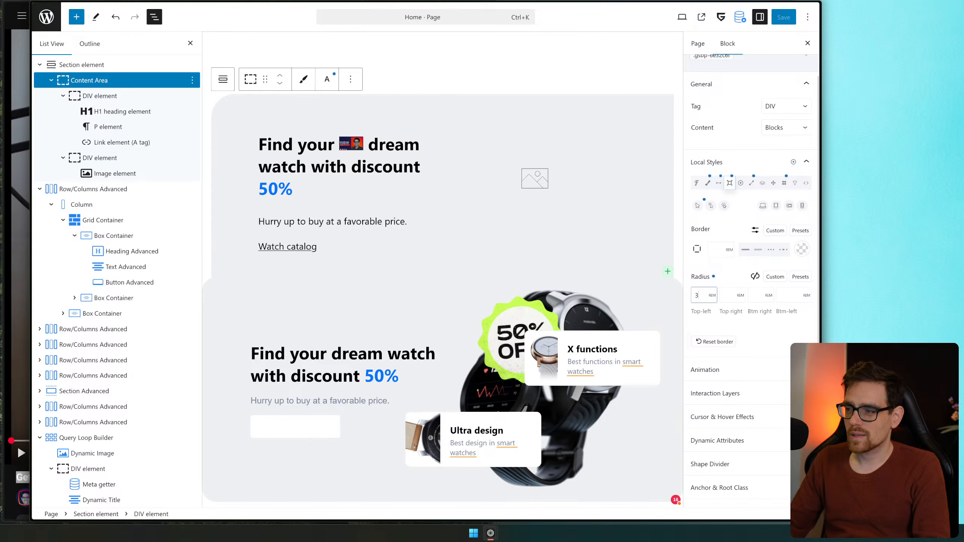
left_click(755, 276)
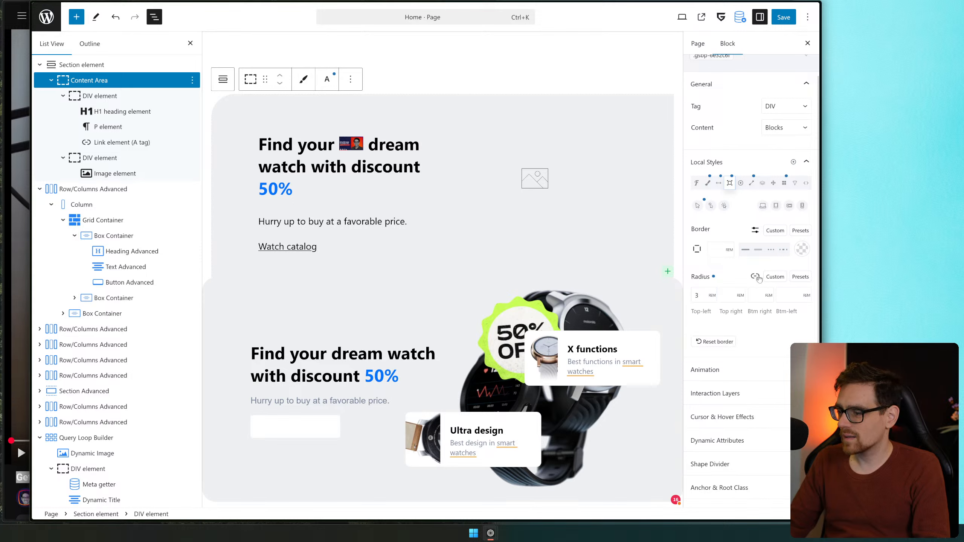
left_click(707, 296)
key("BackSpace")
type("3")
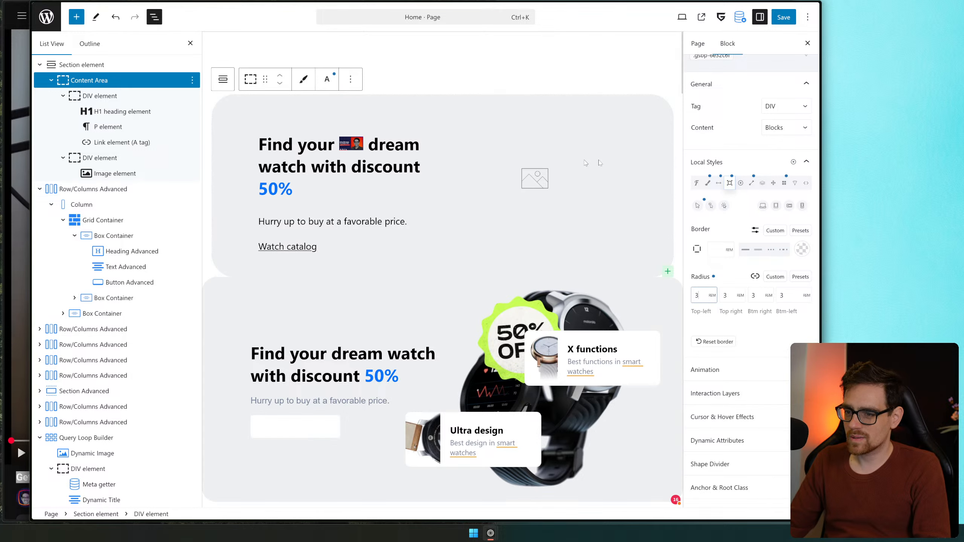
Create a new global class named button on the new section's Watch catalog link
left_click(325, 250)
left_click(291, 246)
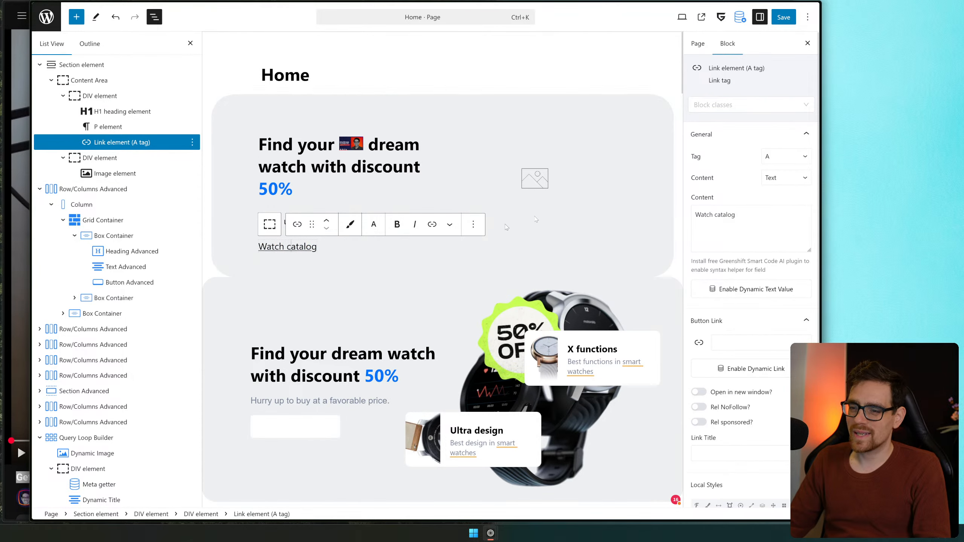
left_click(704, 110)
type("bu")
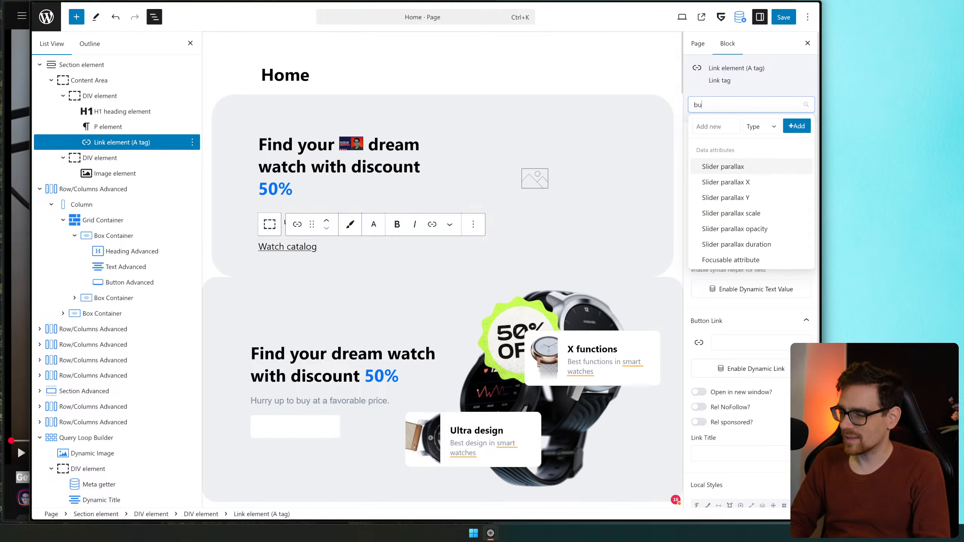
type("tton")
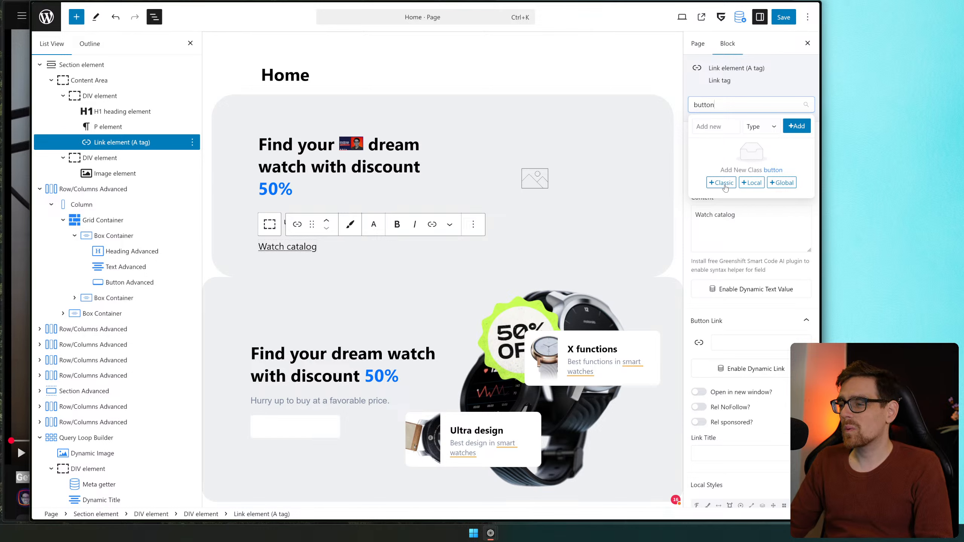
left_click(786, 186)
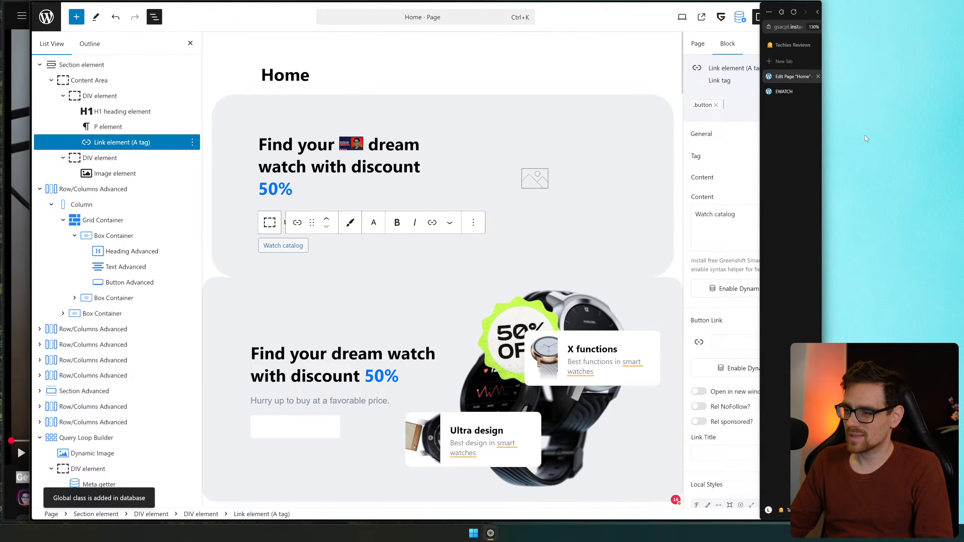
Set the text colour and link colour of the global button class to black, 000000
left_click(705, 105)
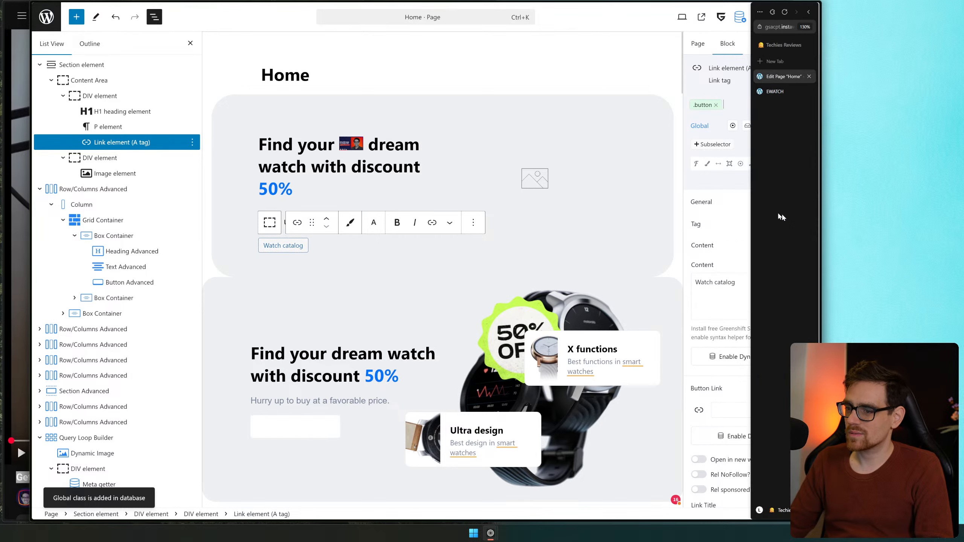
left_click(697, 165)
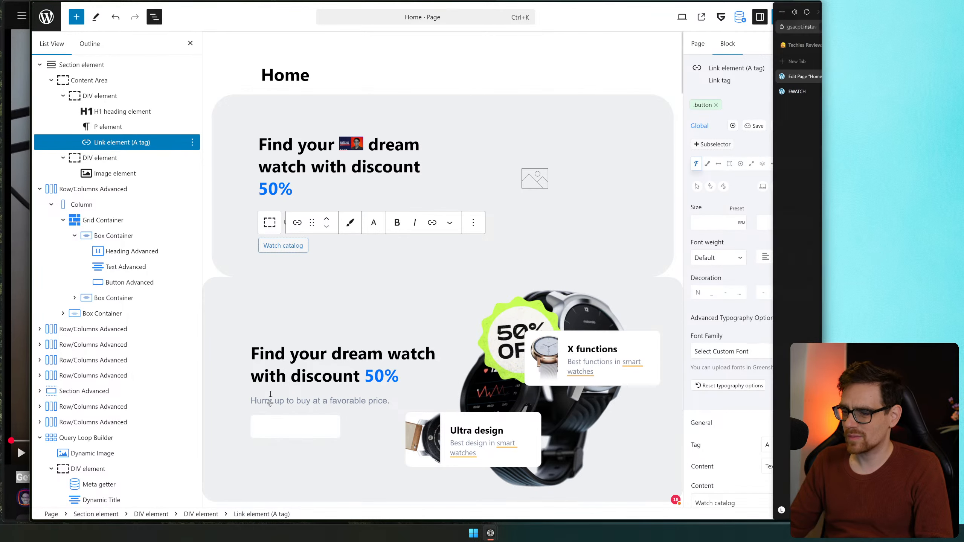
scroll(266, 257, "down", 5)
scroll(355, 290, "down", 20)
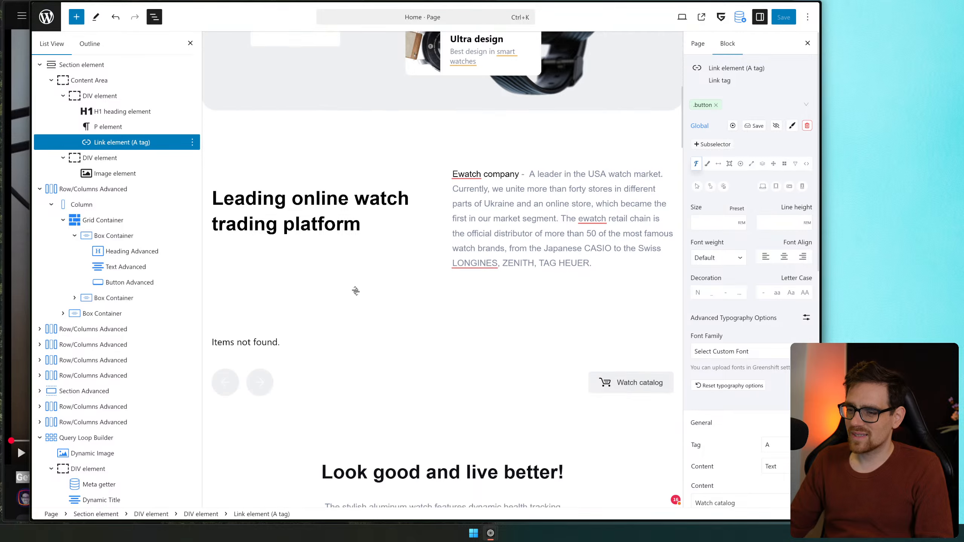
scroll(355, 293, "down", 5)
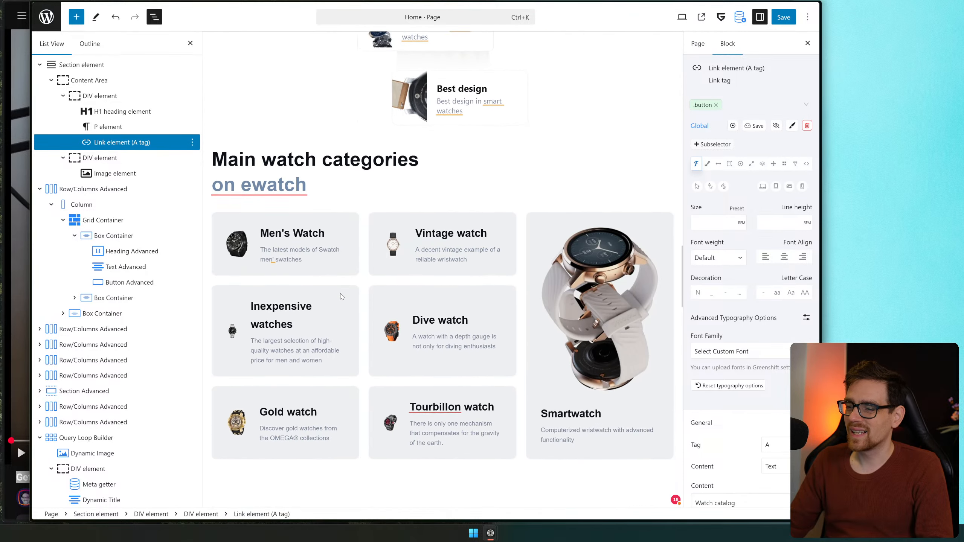
scroll(340, 295, "up", 20)
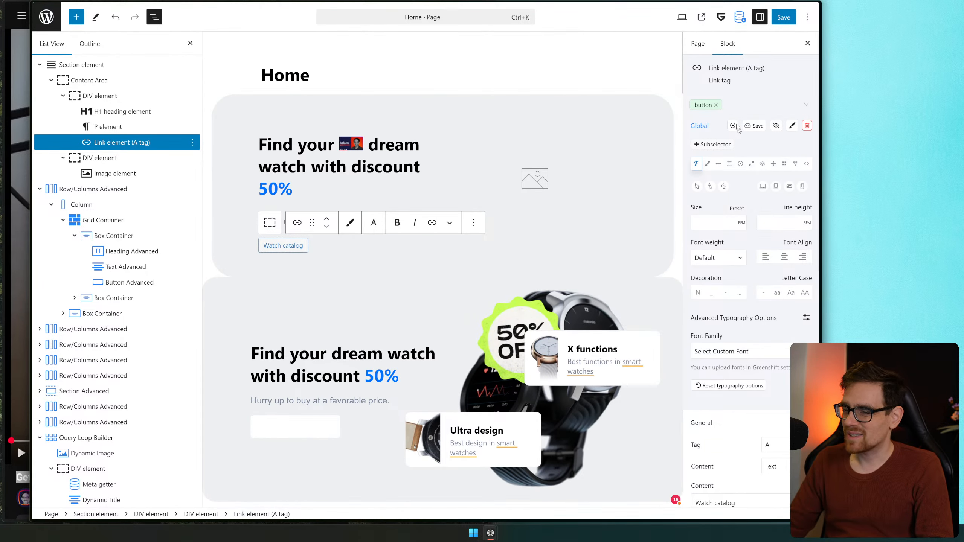
left_click(707, 163)
left_click(804, 211)
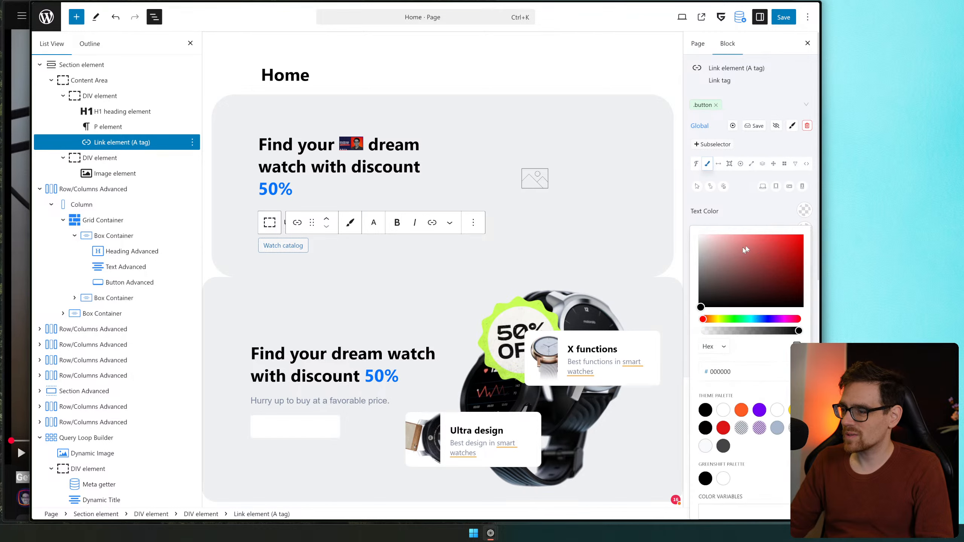
left_click(744, 287)
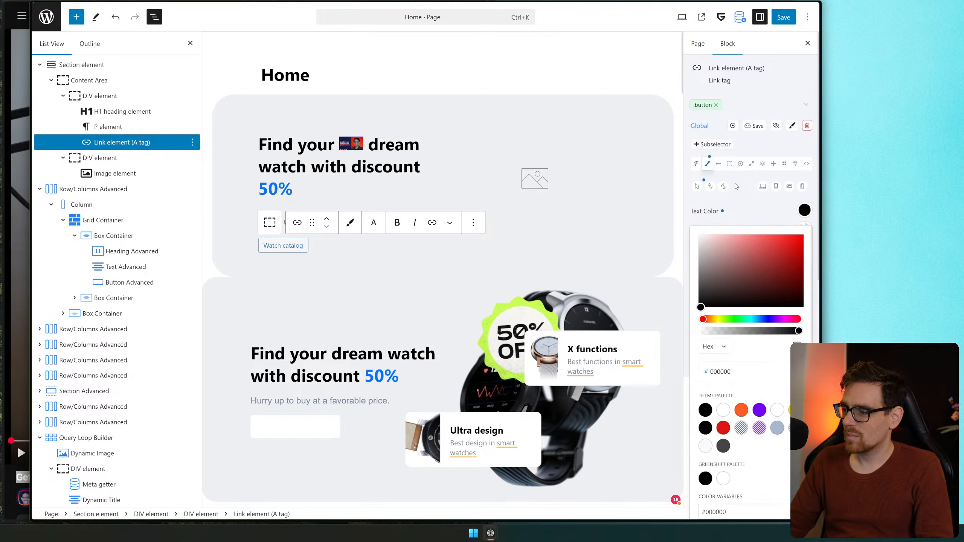
left_click(745, 216)
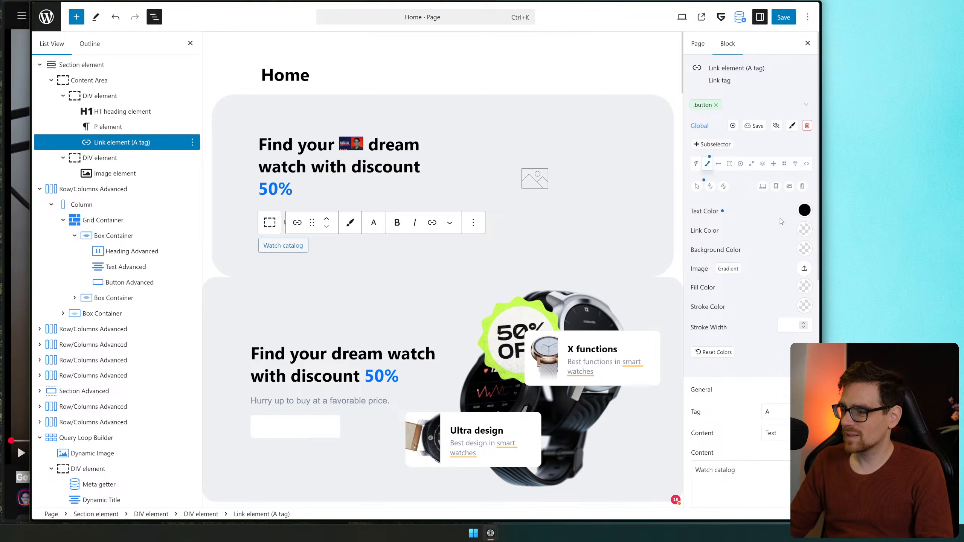
left_click(804, 230)
left_click(701, 326)
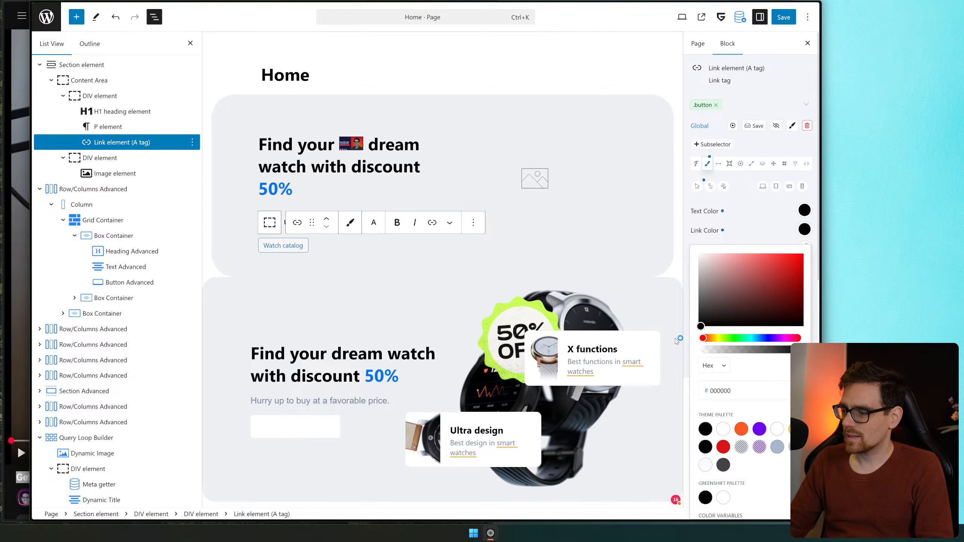
left_click(763, 229)
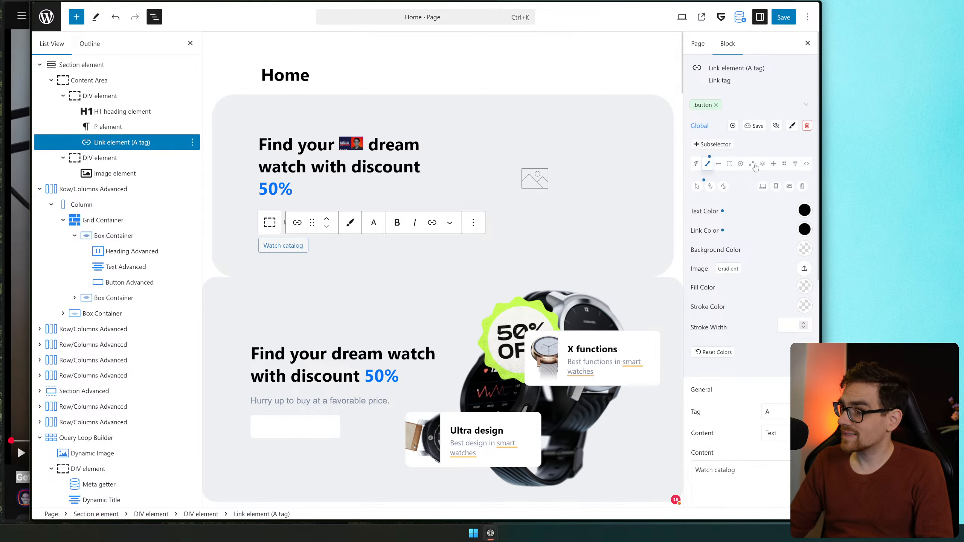
Remove the button class from the Watch catalog link and add a new global class named btn instead
left_click(715, 105)
left_click(717, 107)
type("btn")
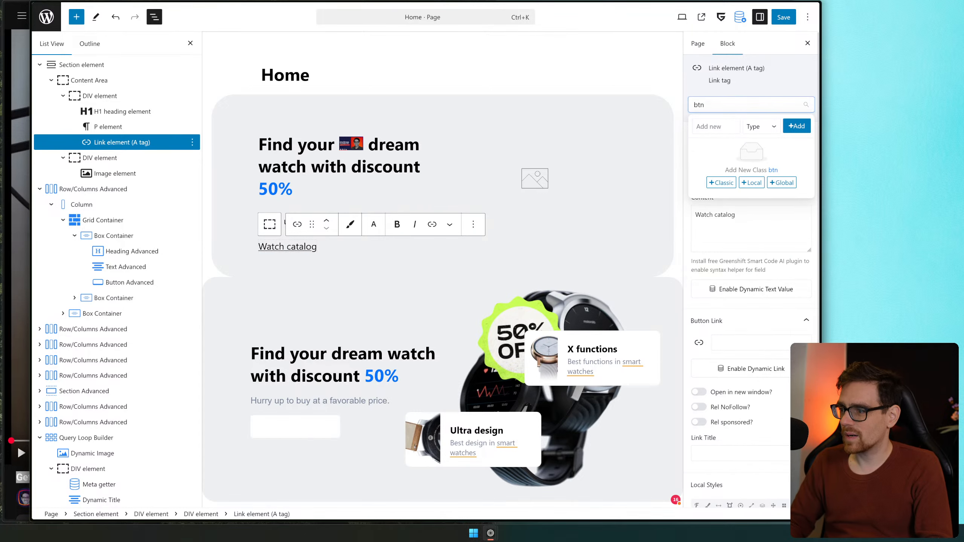
left_click(777, 186)
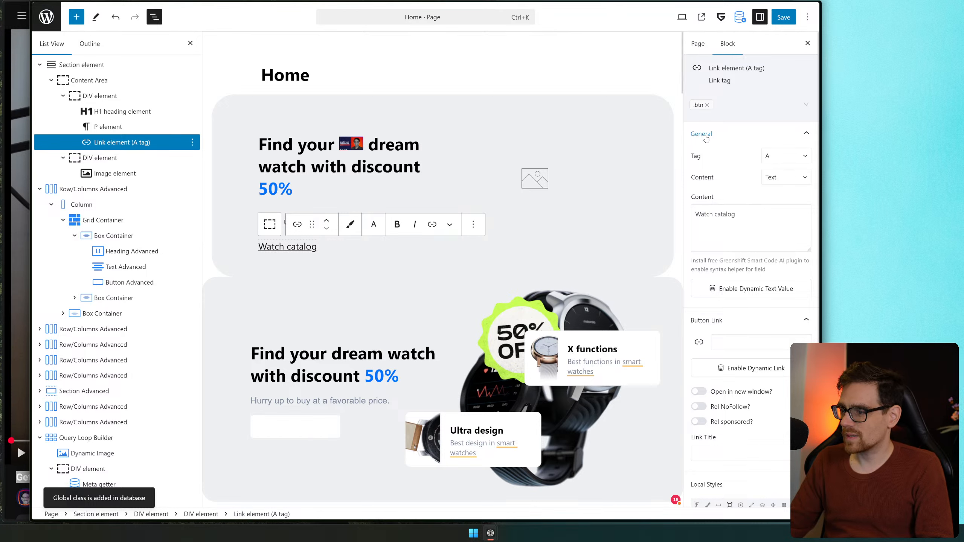
Examine the colour options of the global btn class, including the colour variables offered for its link colour
left_click(700, 104)
left_click(707, 164)
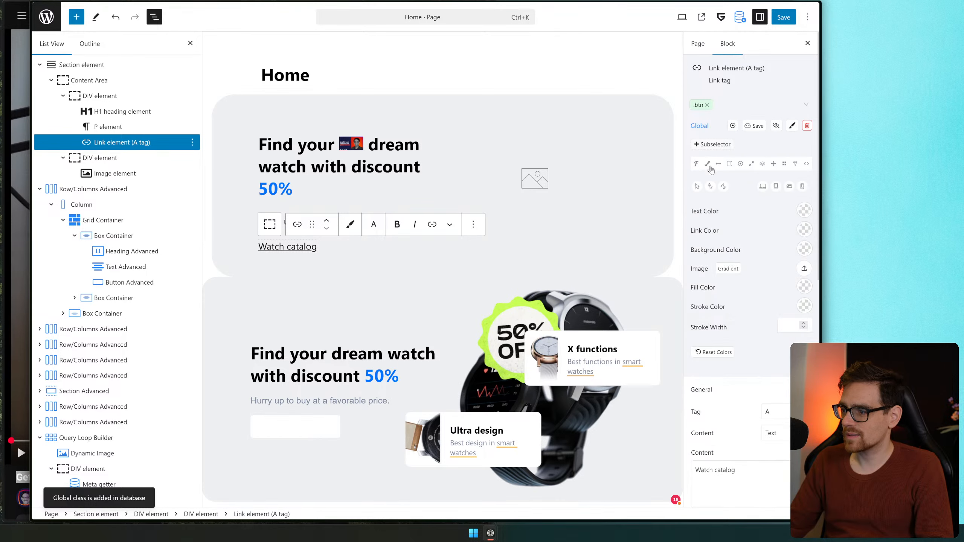
left_click(805, 230)
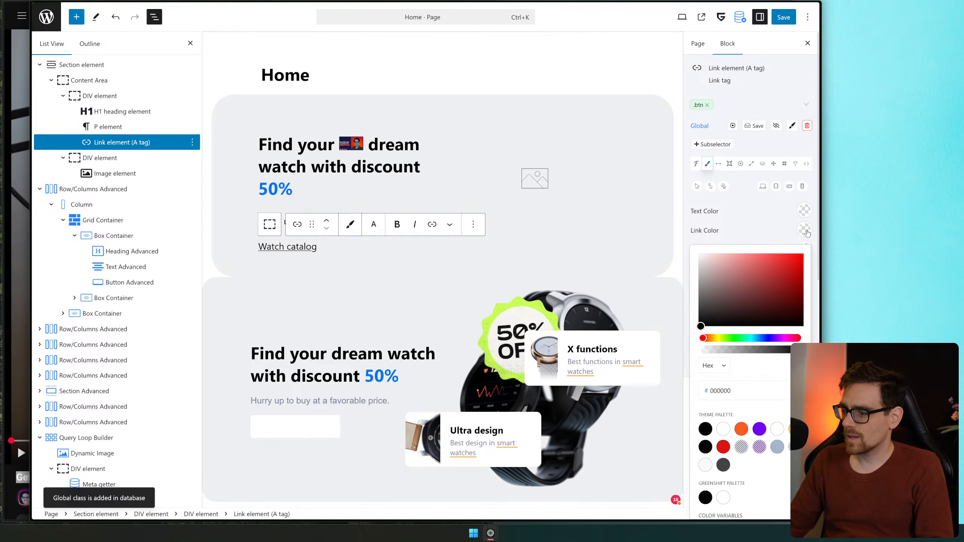
scroll(744, 452, "down", 1)
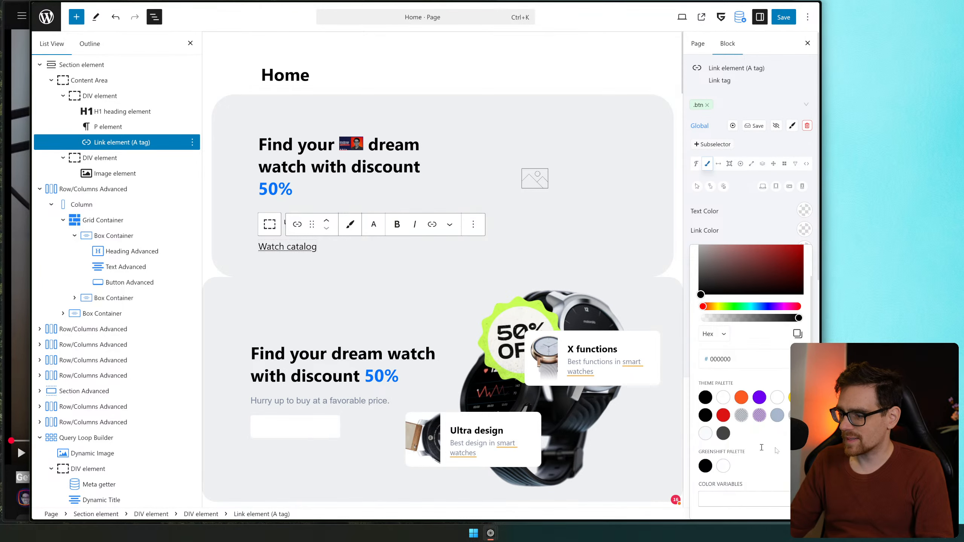
left_click(755, 503)
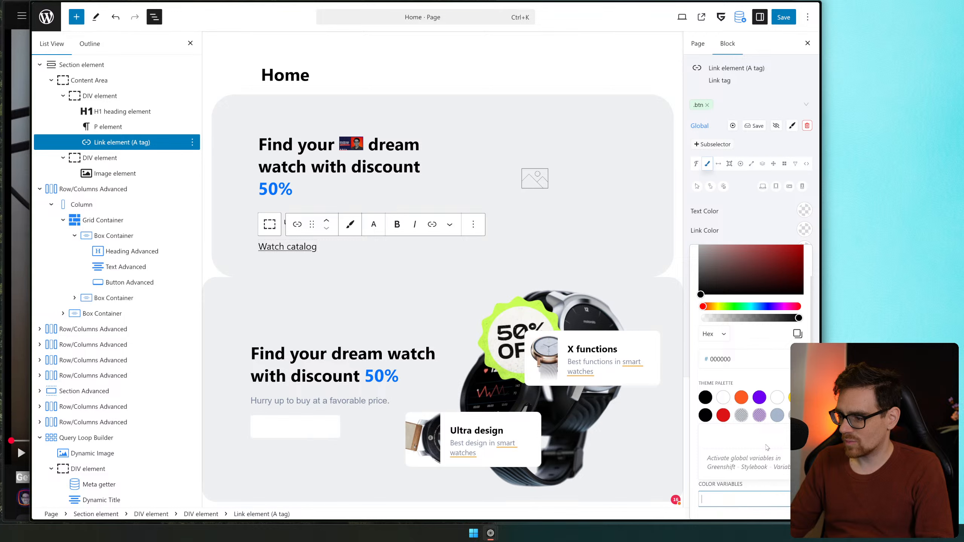
right_click(772, 471)
left_click(787, 491)
left_click(778, 501)
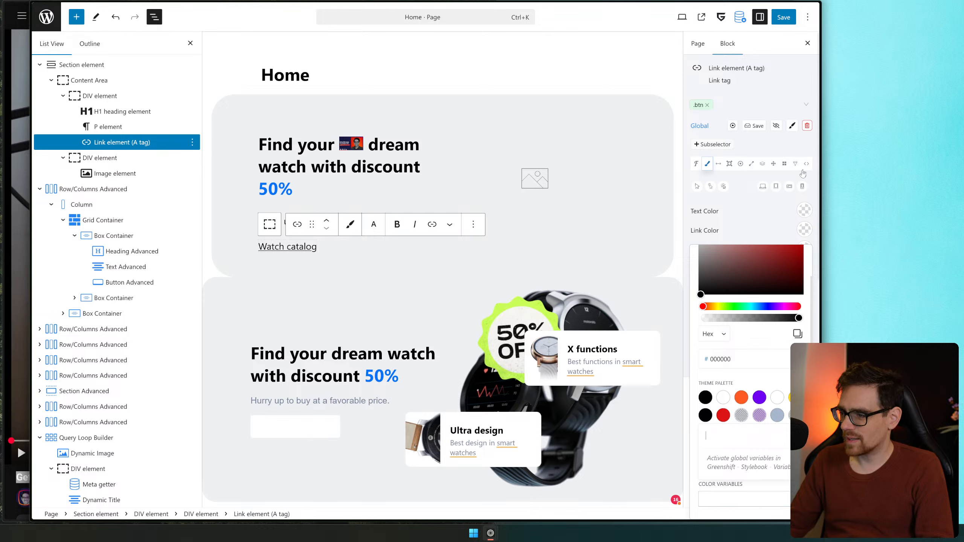
left_click(746, 227)
Check the font size presets for the btn class, and save both the page and the global class
left_click(697, 165)
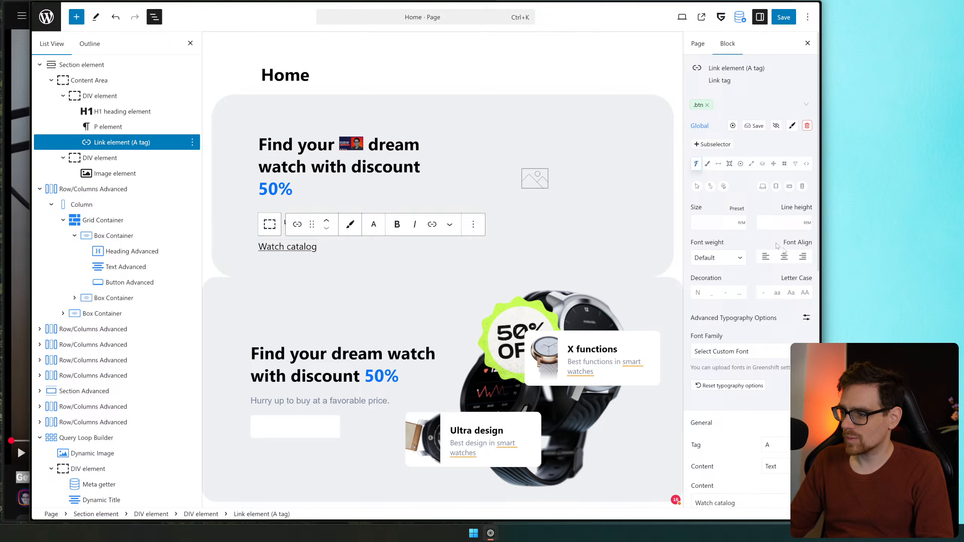
left_click(712, 221)
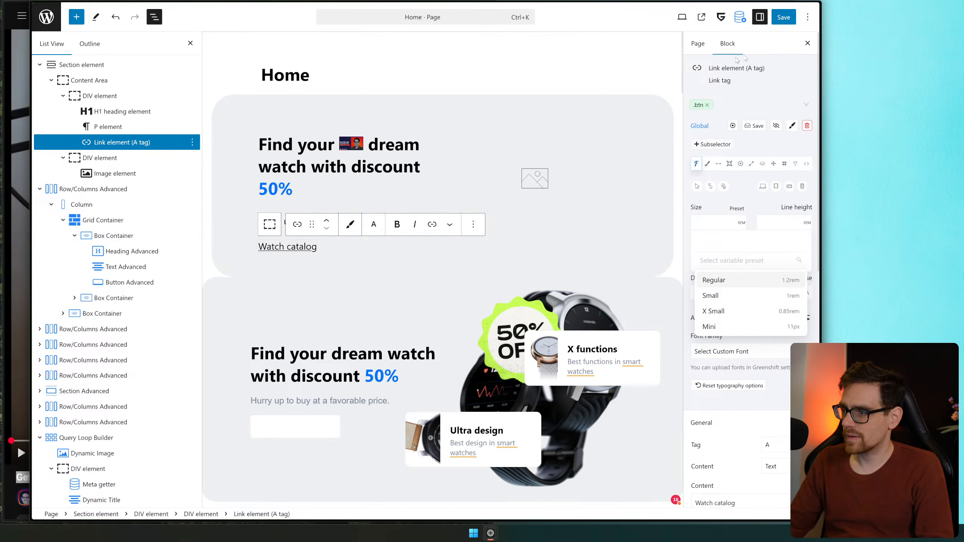
left_click(775, 19)
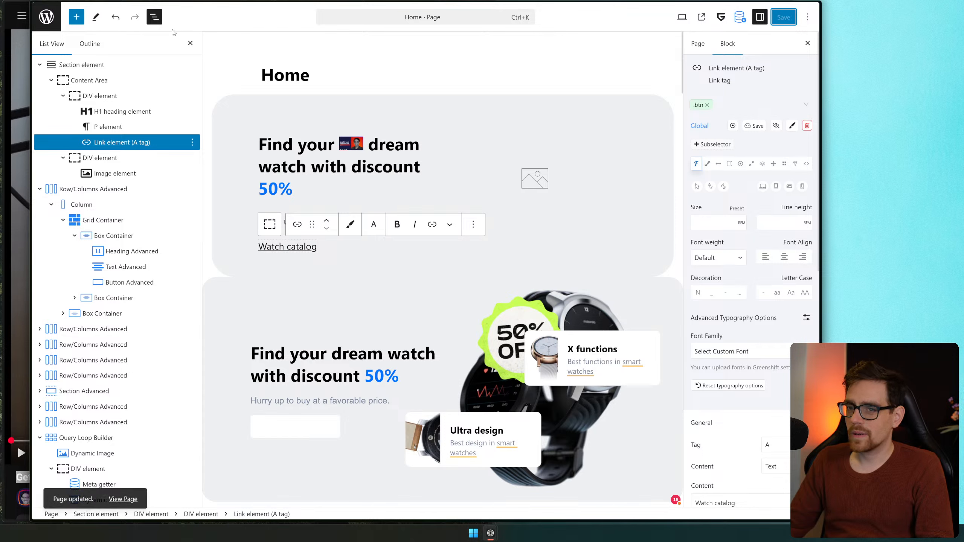
left_click(748, 128)
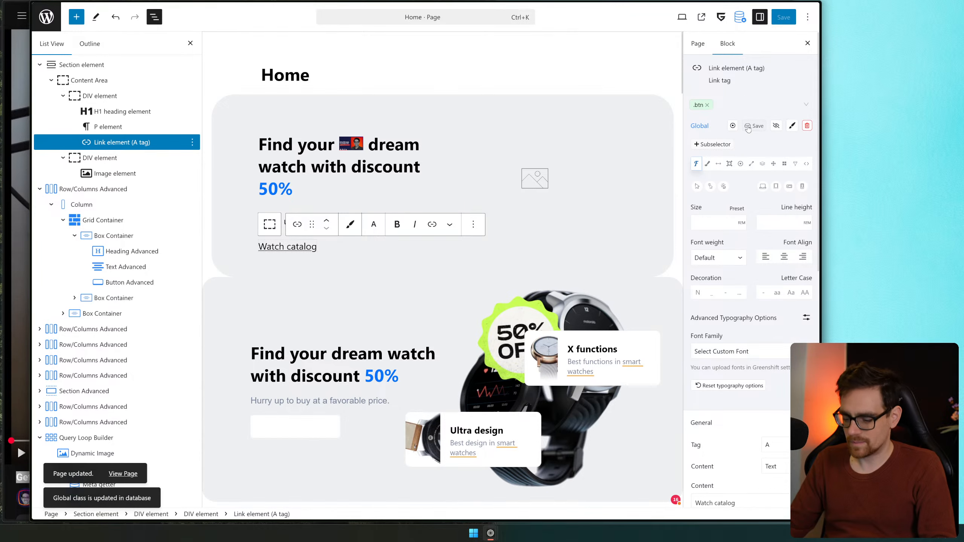
Search the commands for green and open the GreenShift Settings page
key("ctrl+k")
type("green")
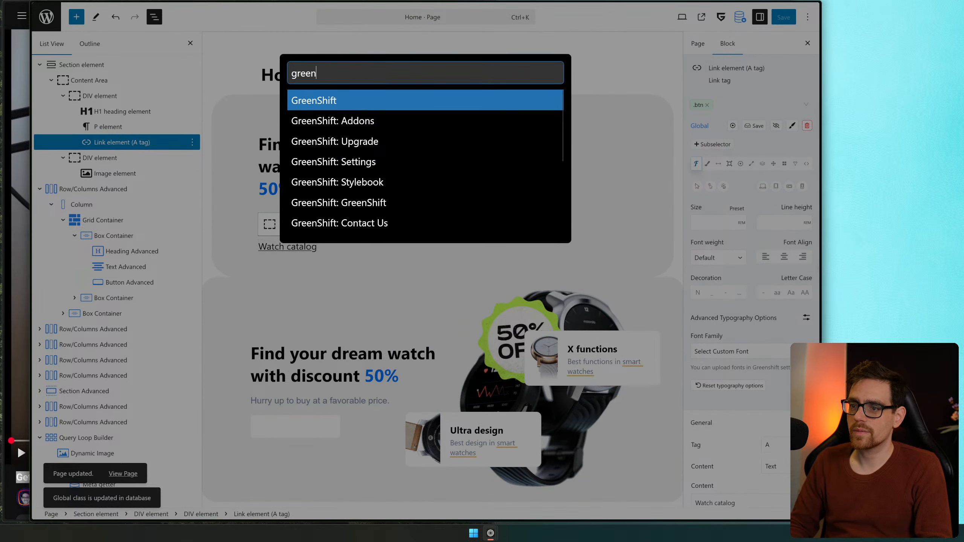
key("Down")
key("Down")
key("Down")
key("Return")
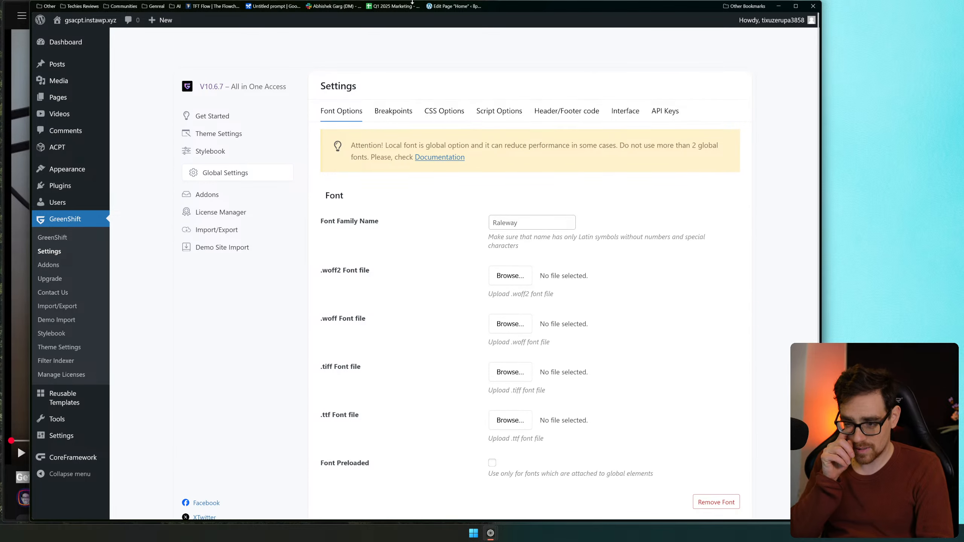
In the interface settings, disable default Column padding in Row blocks, close Local style options in Element blocks by default, and save
left_click(631, 114)
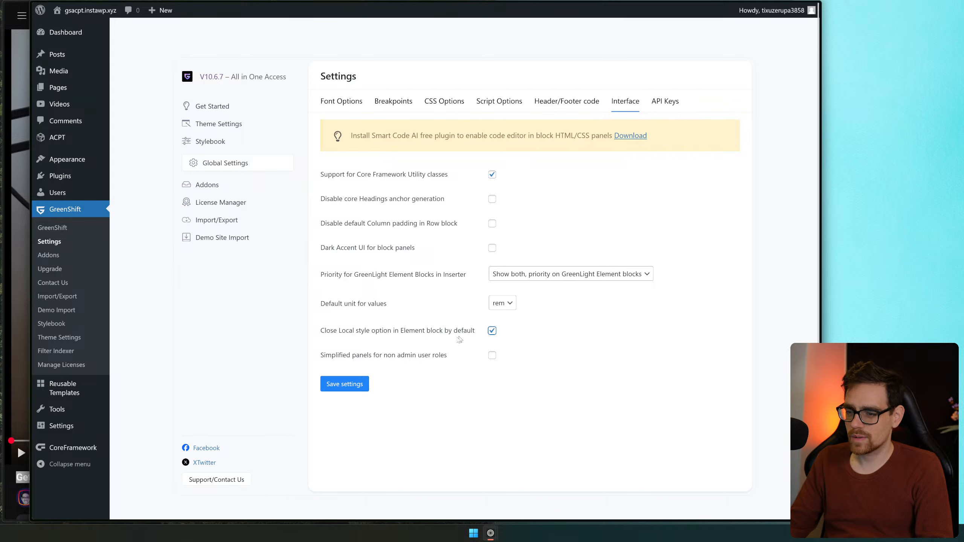
left_click_drag(380, 355, 445, 356)
left_click(504, 354)
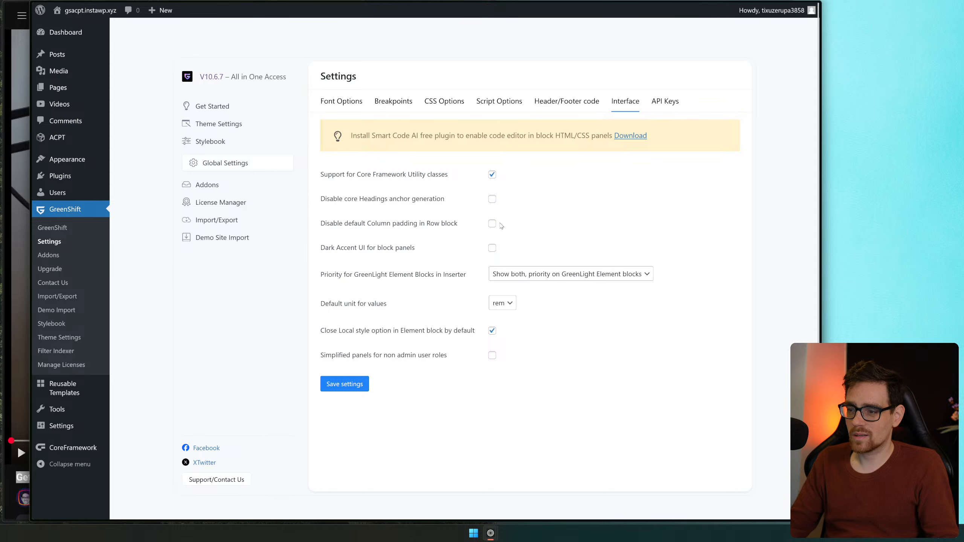
left_click(345, 384)
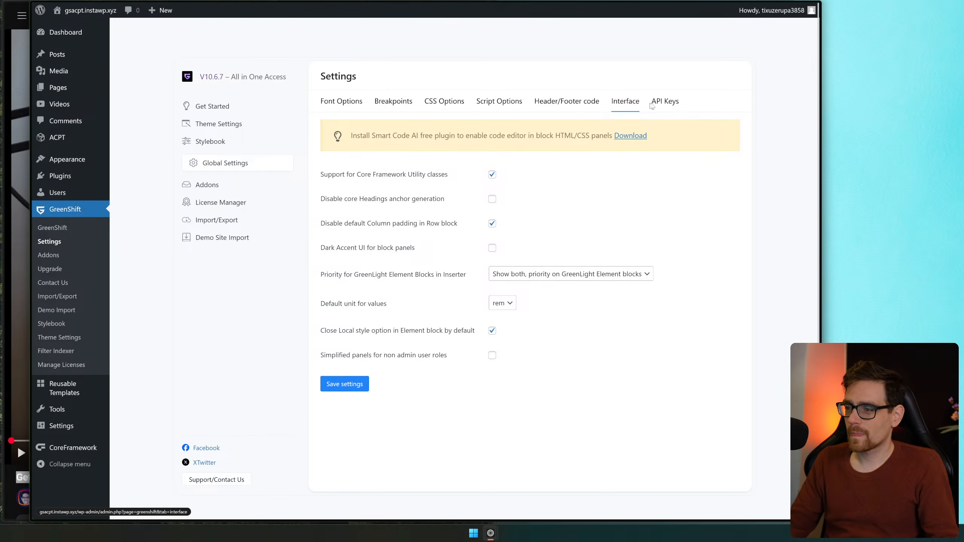
Look through the API Keys, Header/Footer code, Script, CSS and Font options of the GreenShift settings
left_click(665, 102)
left_click(568, 103)
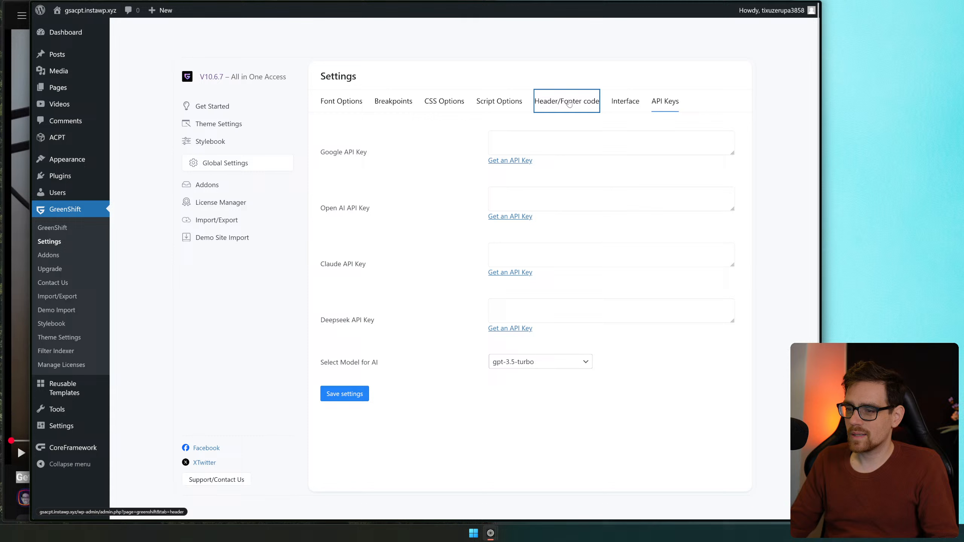
left_click(502, 101)
left_click(448, 99)
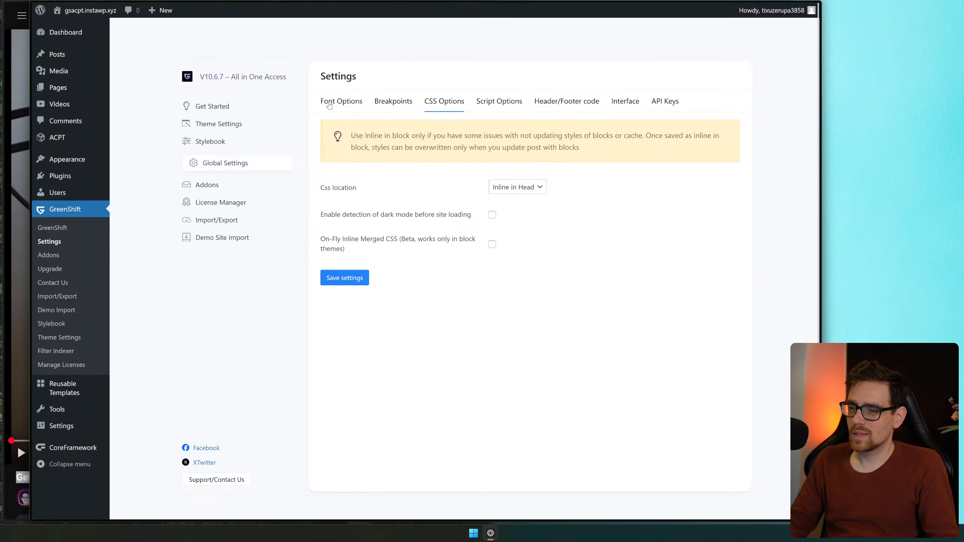
left_click(345, 102)
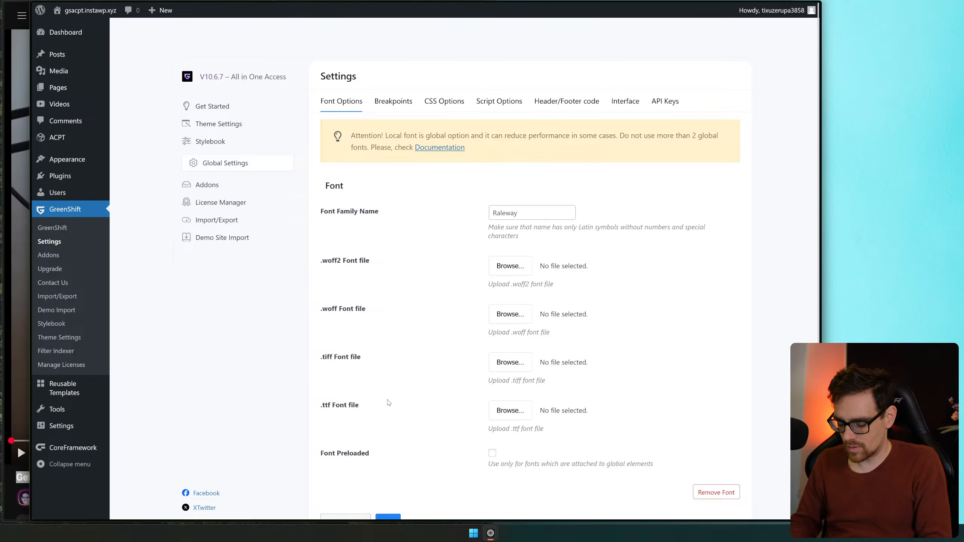
Search the pages for home, open the Home page for editing and select the first section's H1 heading
key("ctrl+k")
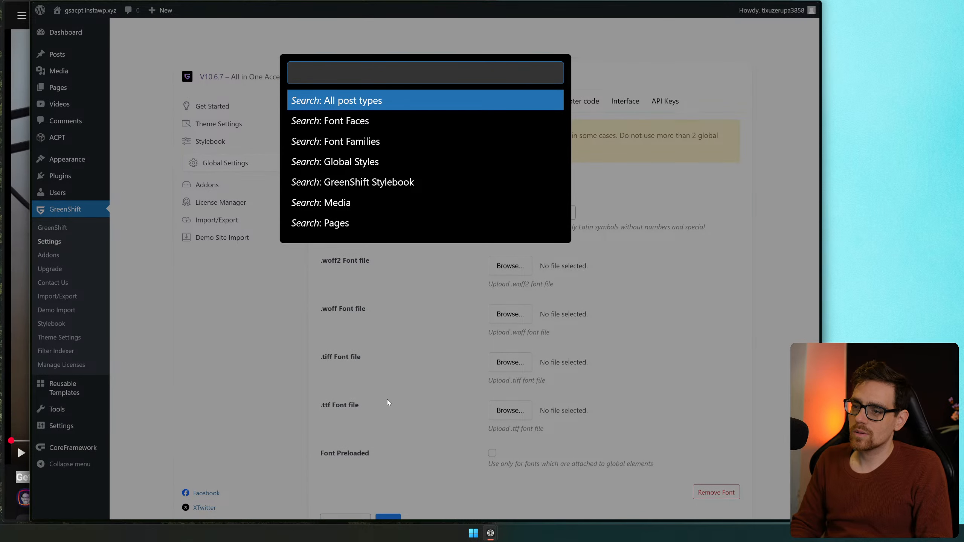
type("home")
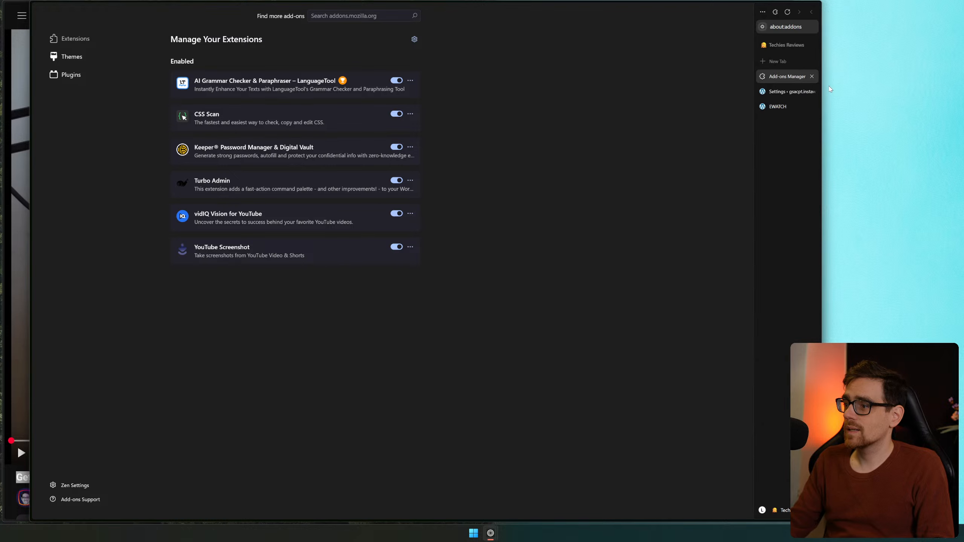
left_click(810, 77)
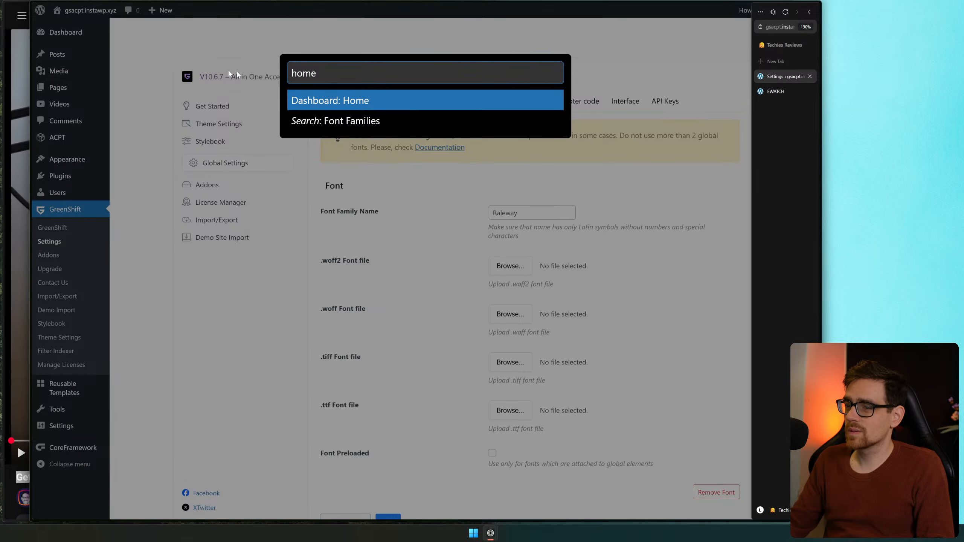
key("ctrl+a")
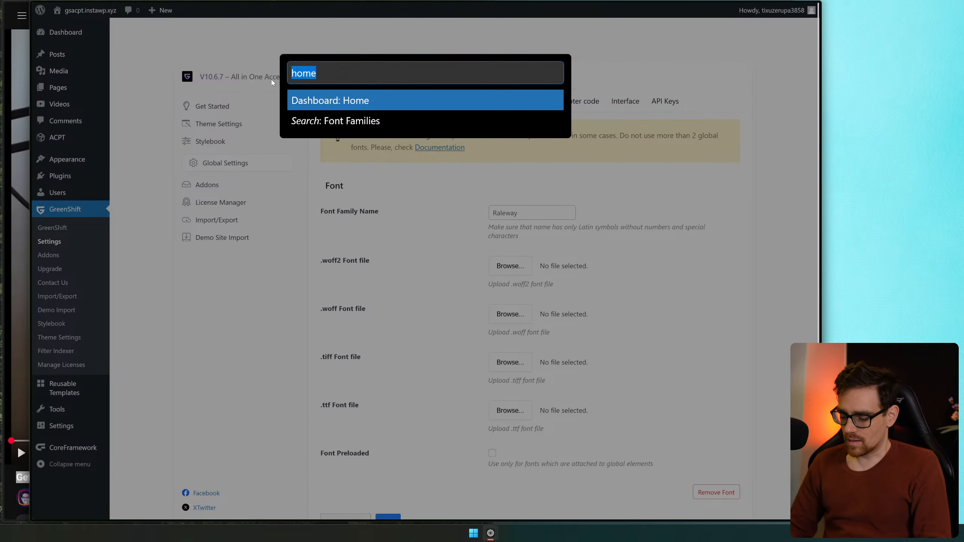
type("pages")
key("Down")
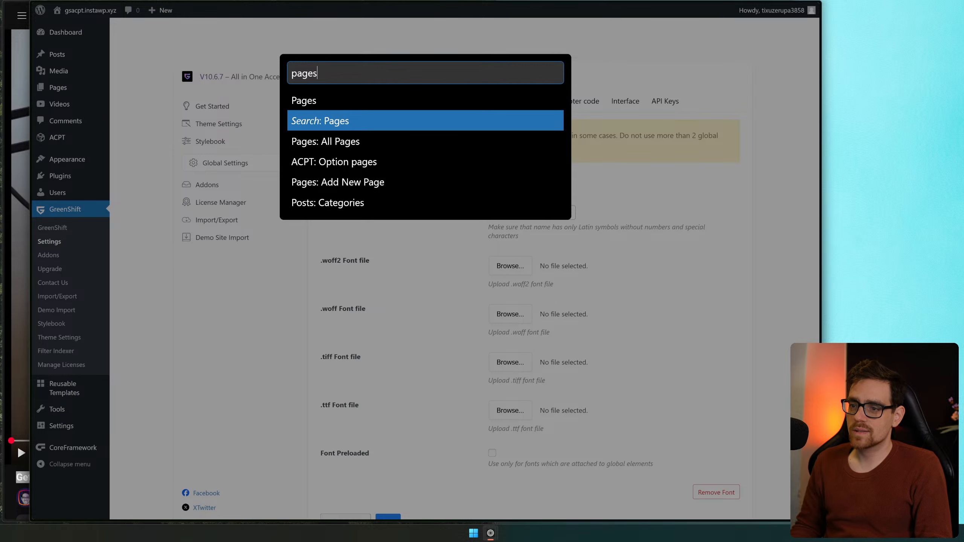
key("Return")
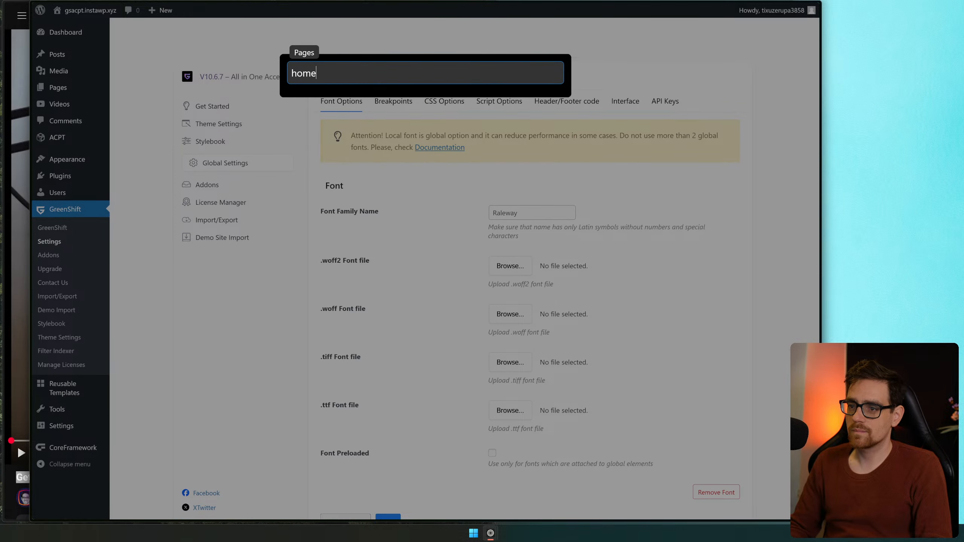
key("Return")
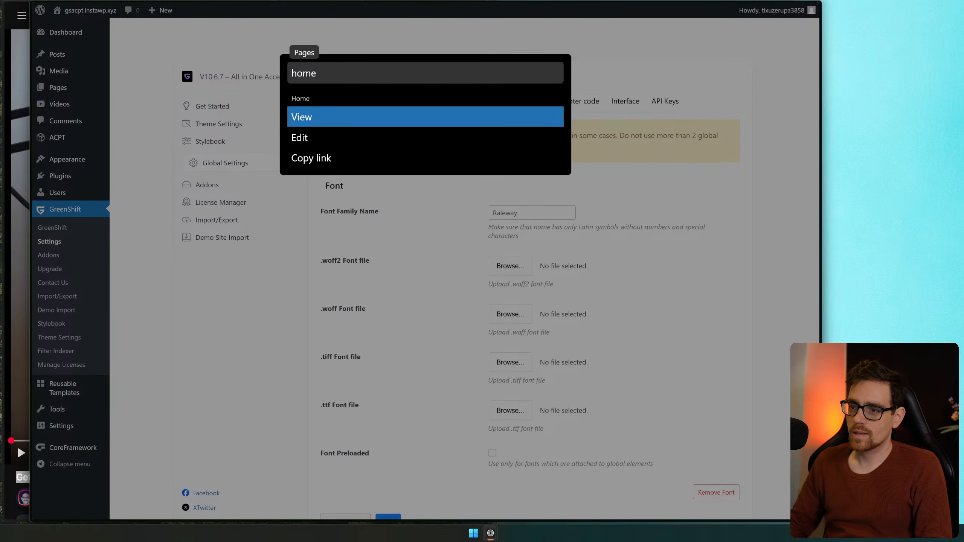
key("Return")
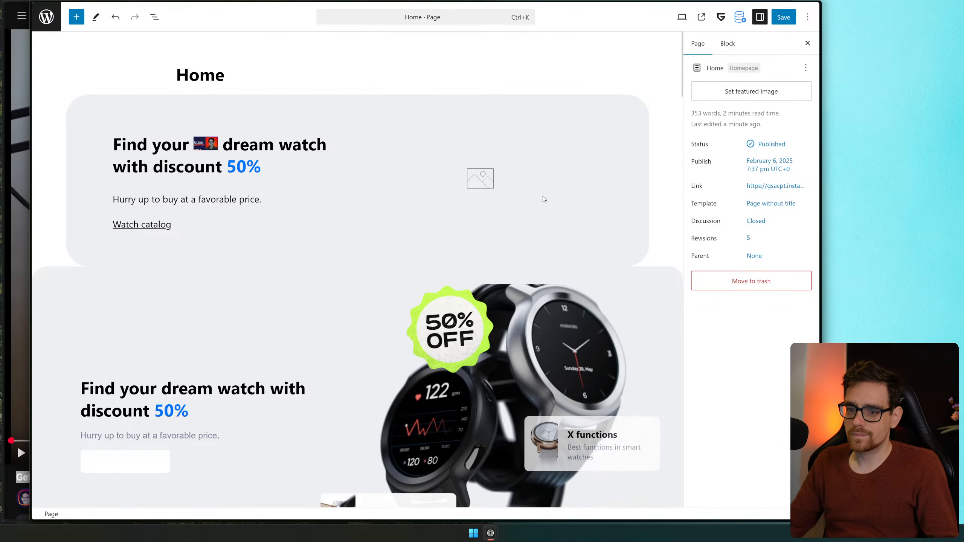
left_click(265, 152)
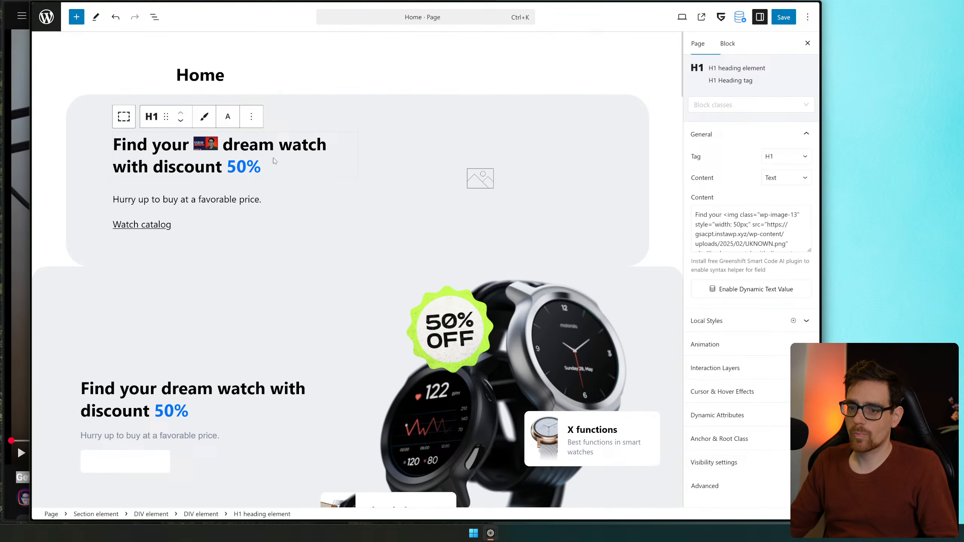
Browse the font size variable presets for the .btn class of the "Watch catalog" link
left_click(140, 224)
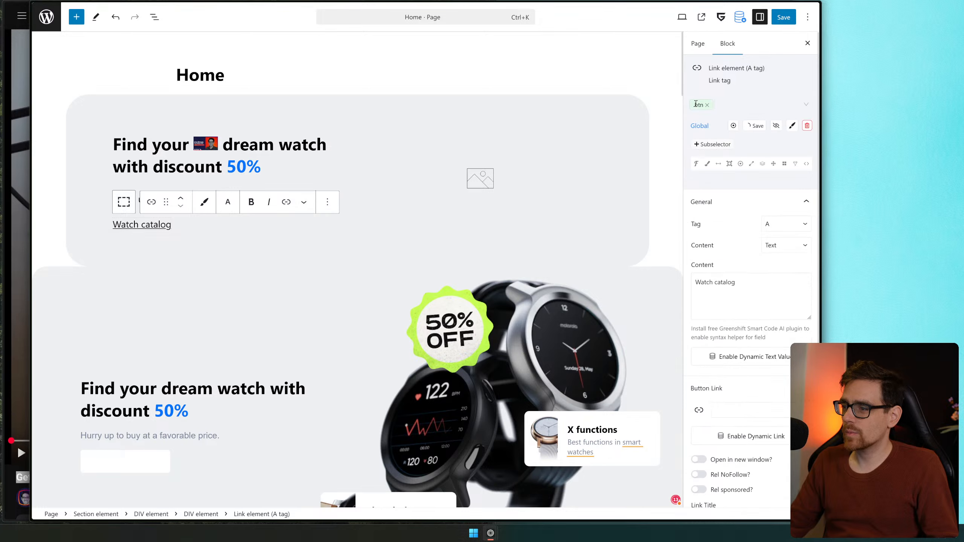
left_click(695, 164)
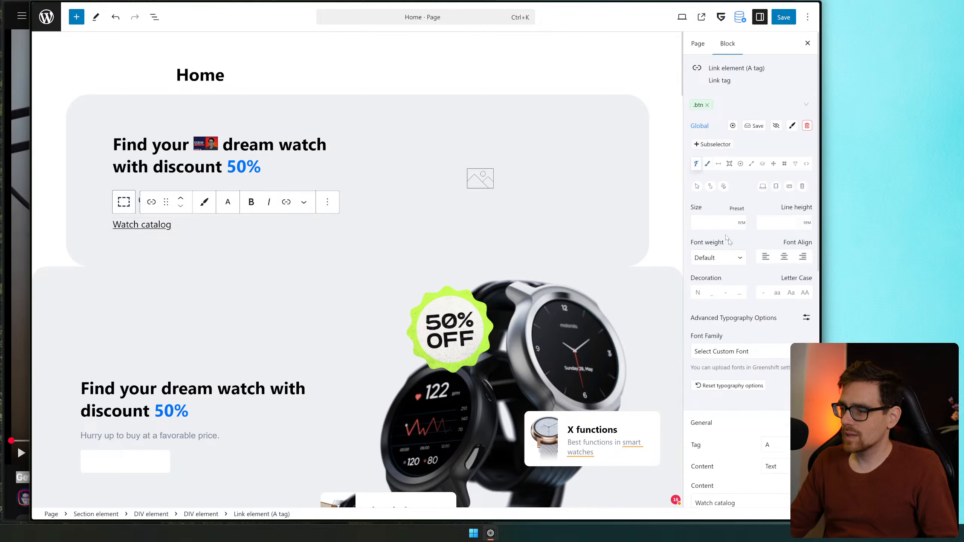
left_click(708, 220)
left_click(721, 263)
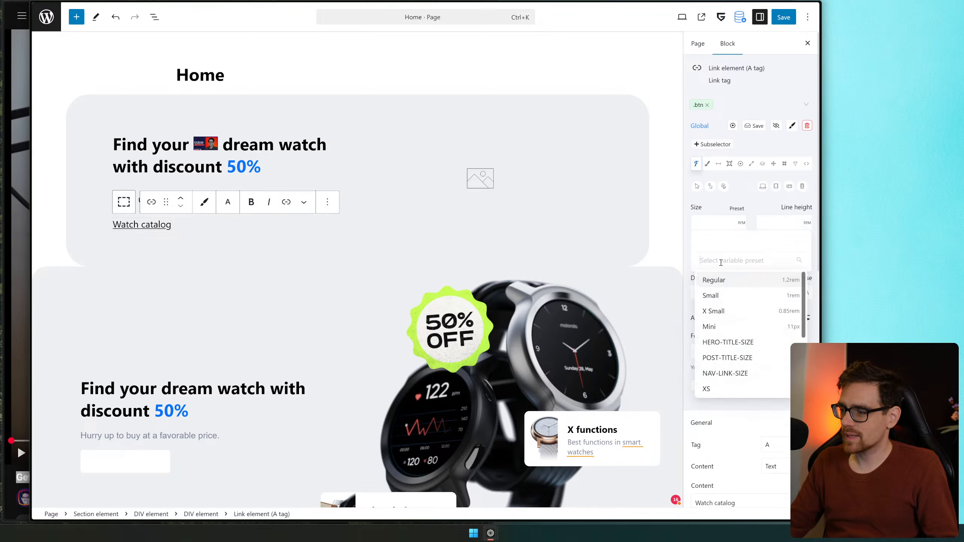
scroll(738, 350, "down", 3)
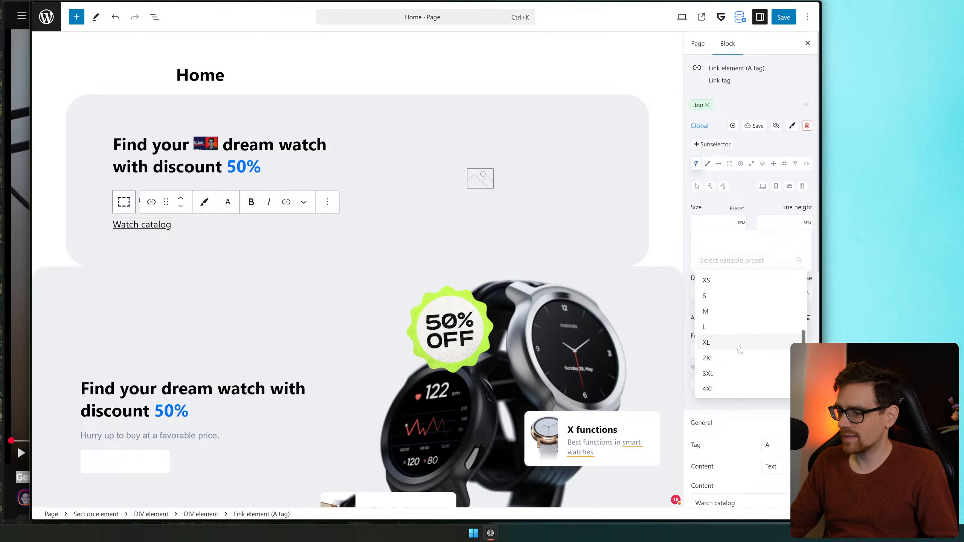
scroll(740, 350, "up", 3)
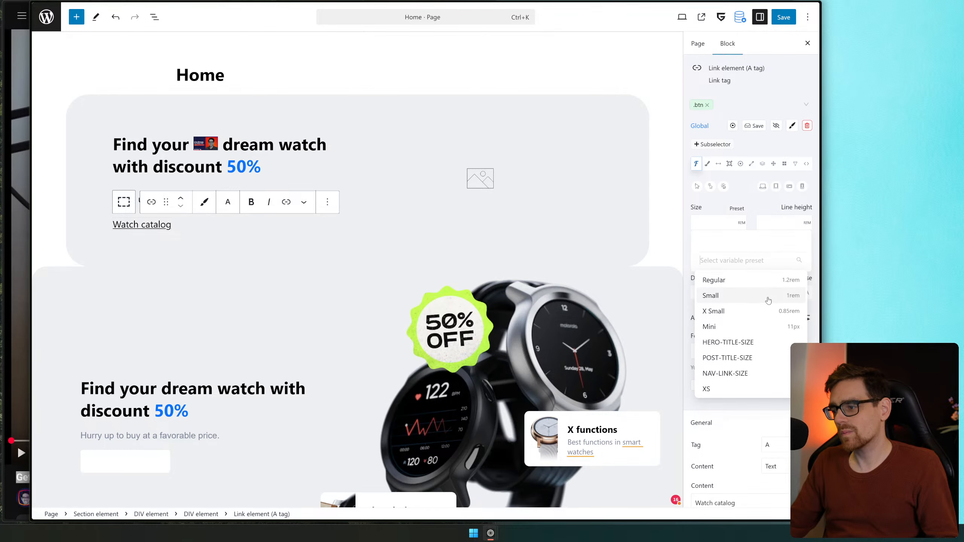
Leave the Home page editor without saving and open the CoreFramework settings
left_click(45, 17)
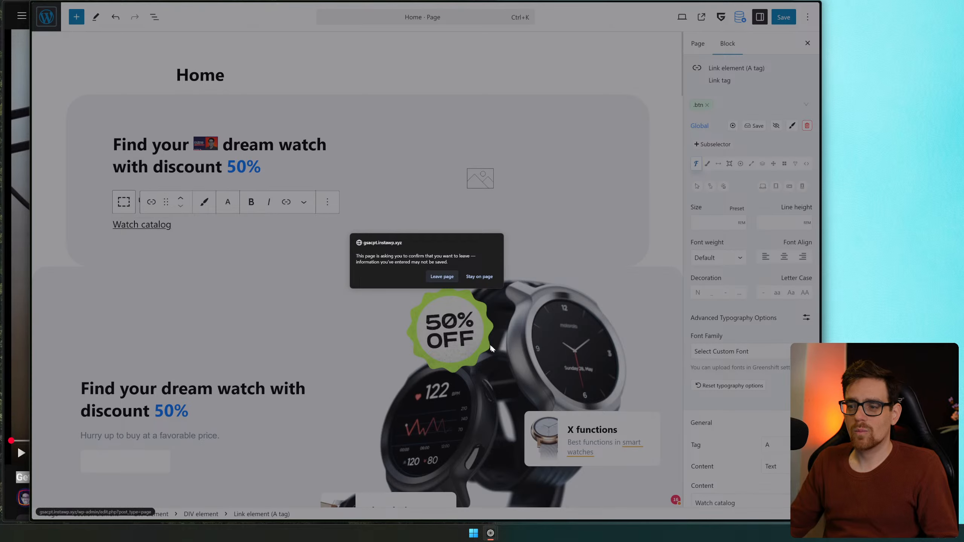
left_click(444, 277)
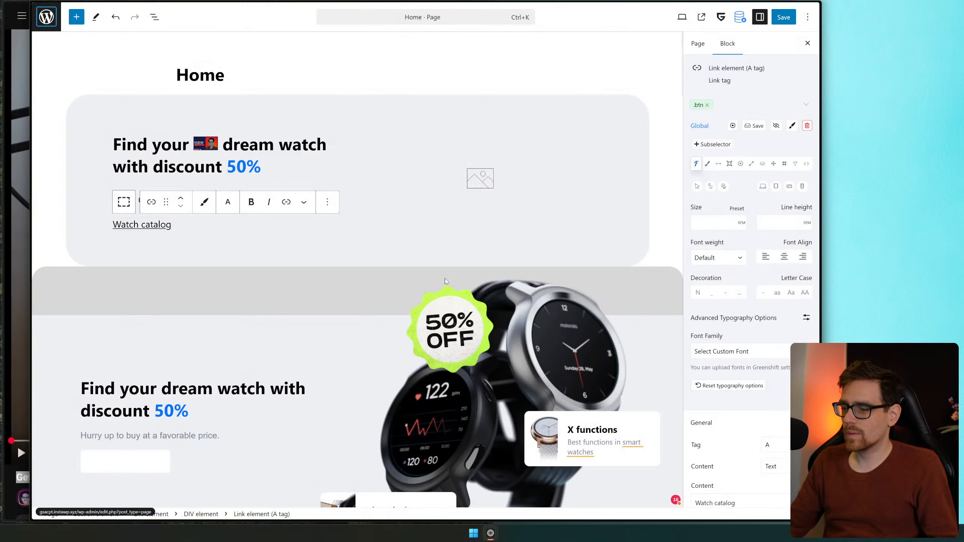
left_click(73, 324)
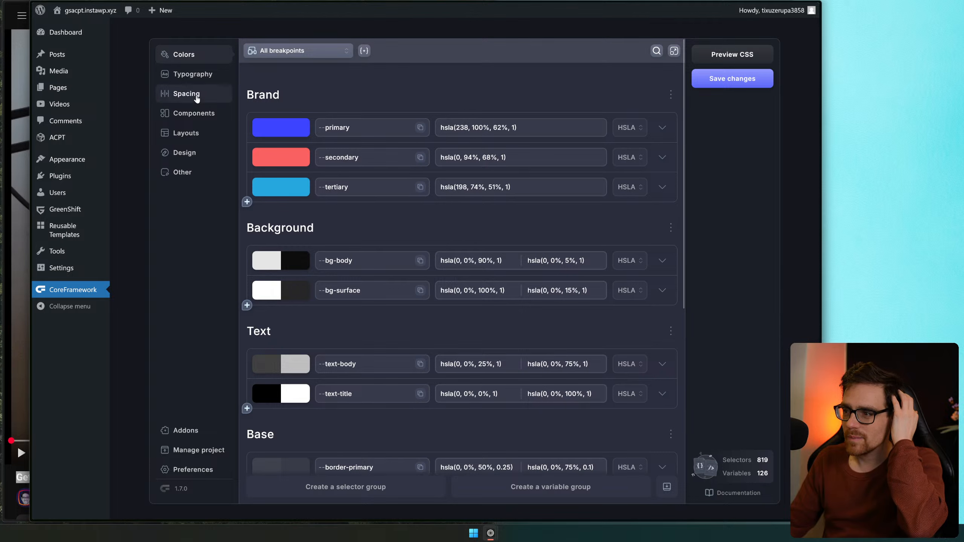
Preview the CoreFramework project's generated CSS and copy its minified version
left_click(747, 61)
key("ctrl+a")
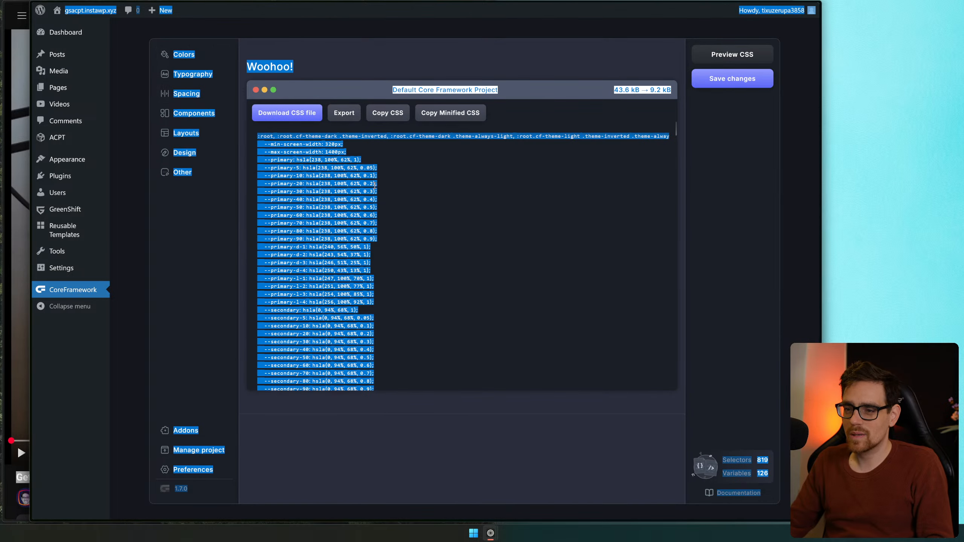
left_click(445, 189)
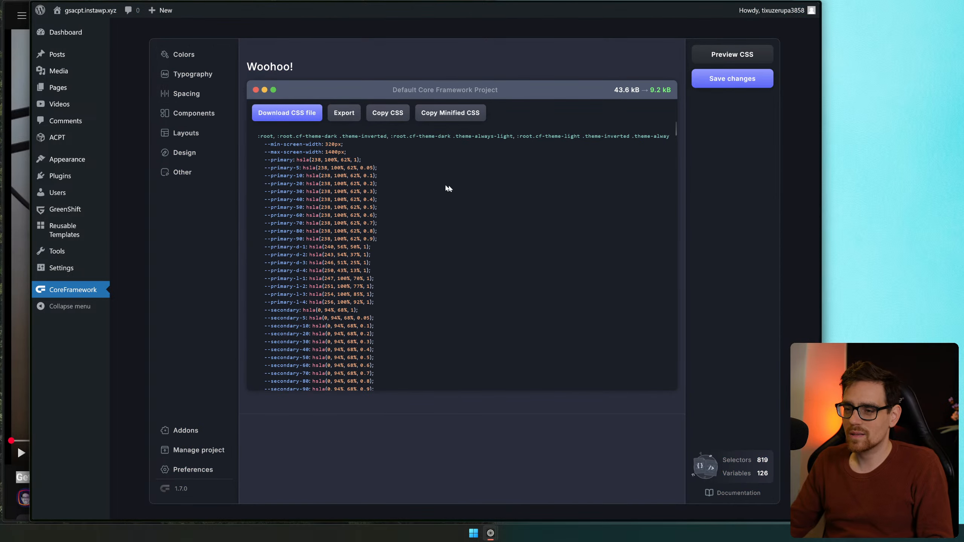
left_click(391, 113)
left_click(448, 113)
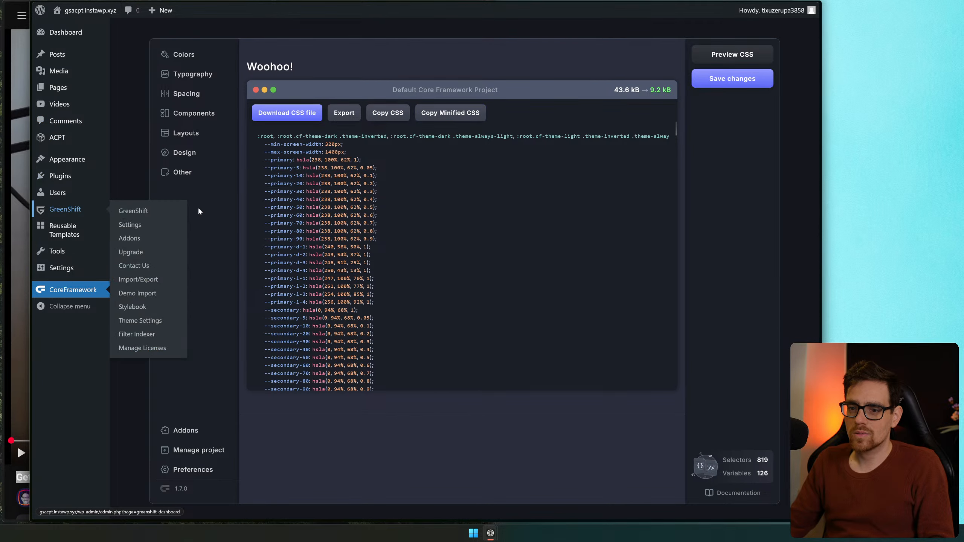
Open the variables in the GreenShift Stylebook and review the listed size and color entries and their values
left_click(185, 208)
left_click(189, 149)
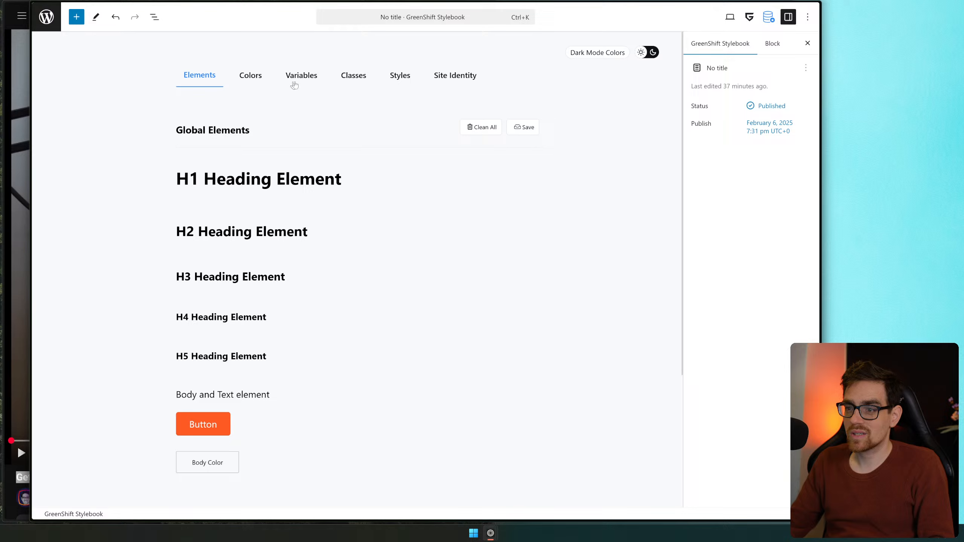
left_click(294, 84)
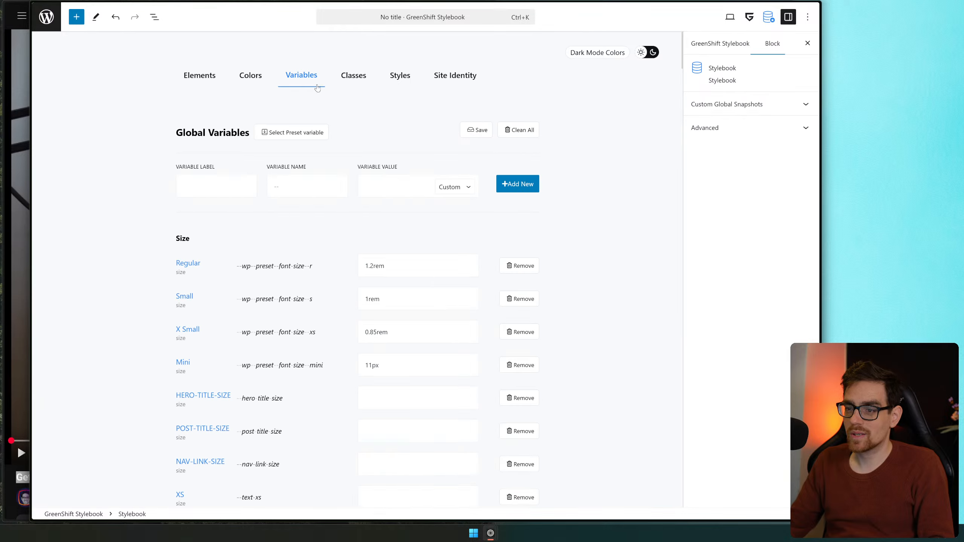
scroll(349, 216, "down", 10)
scroll(330, 251, "down", 15)
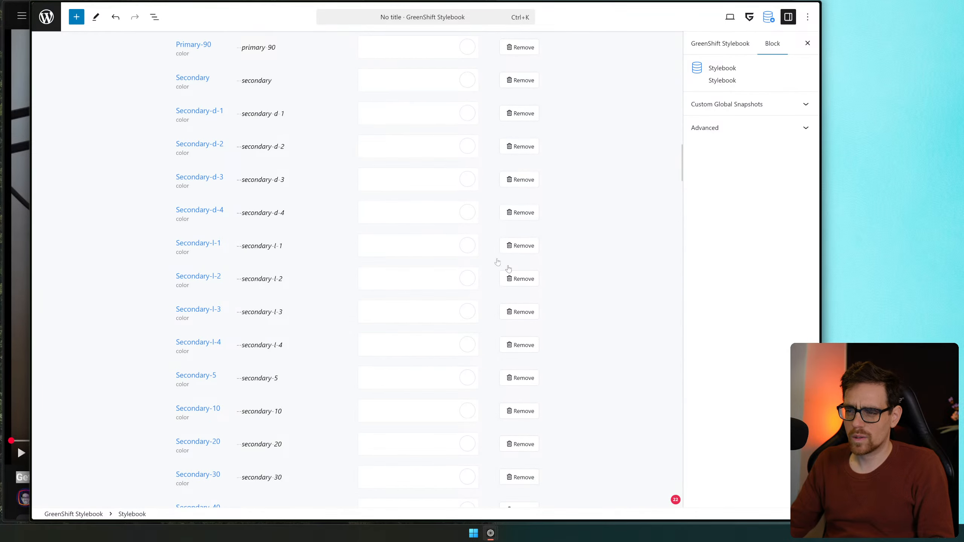
scroll(400, 294, "up", 20)
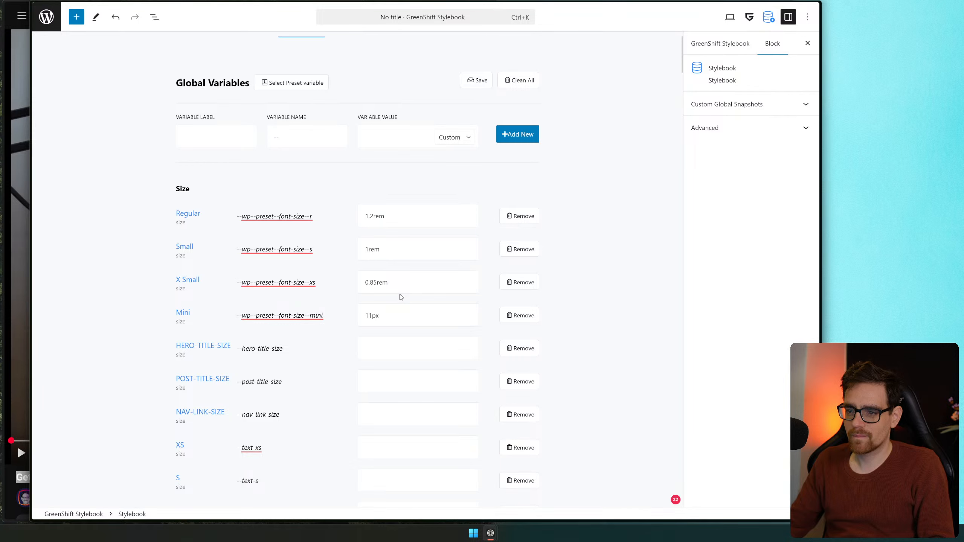
scroll(357, 218, "up", 2)
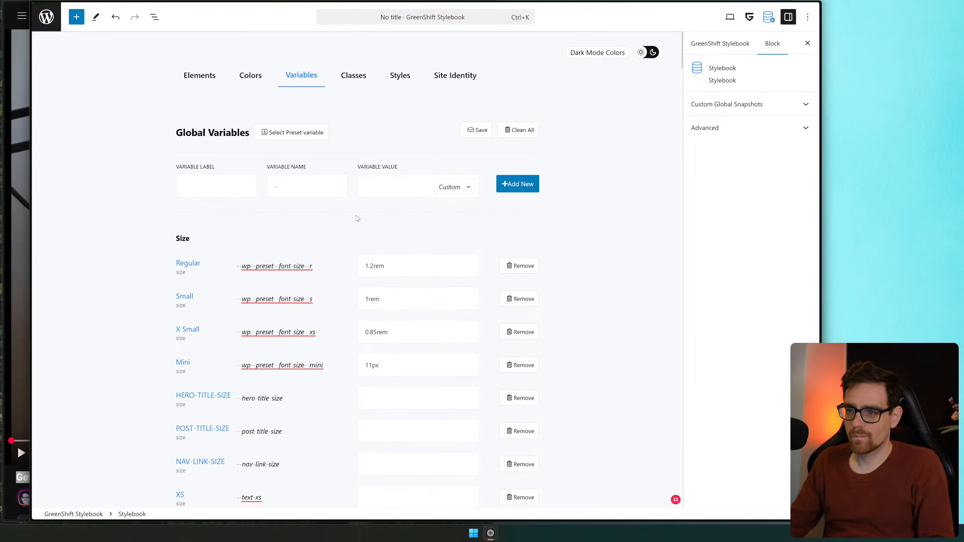
scroll(357, 220, "down", 15)
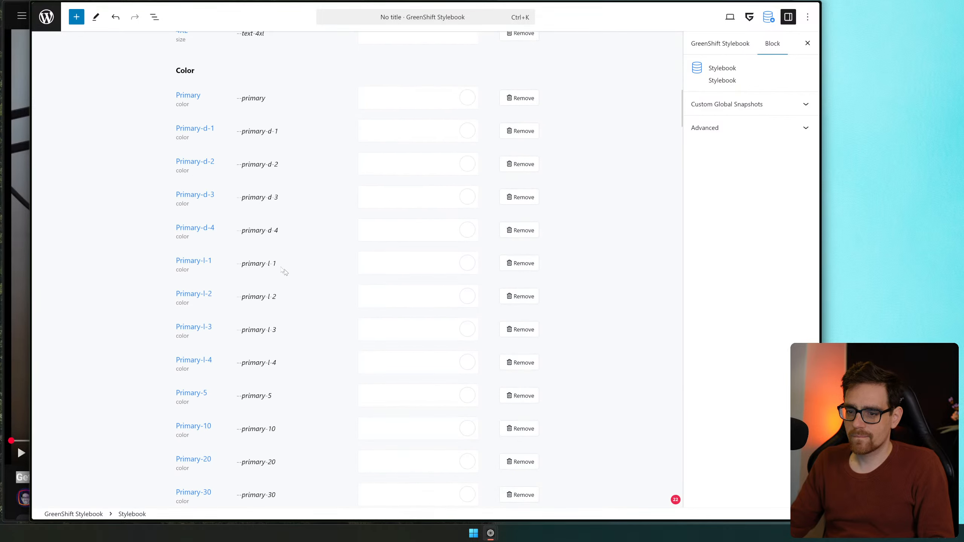
scroll(436, 345, "down", 20)
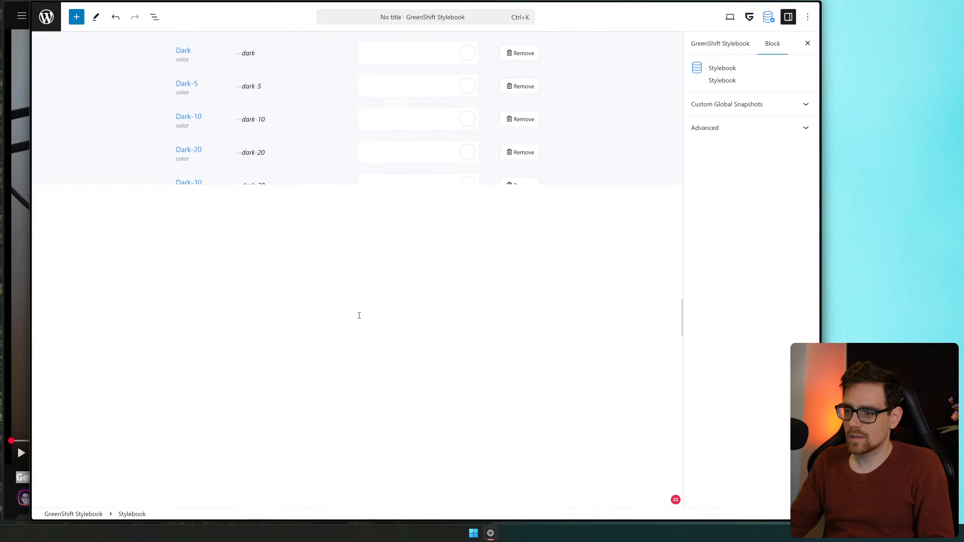
Paste the copied minified CSS into the Stylebook's Import From Css Code field below the variables
middle_click(598, 218)
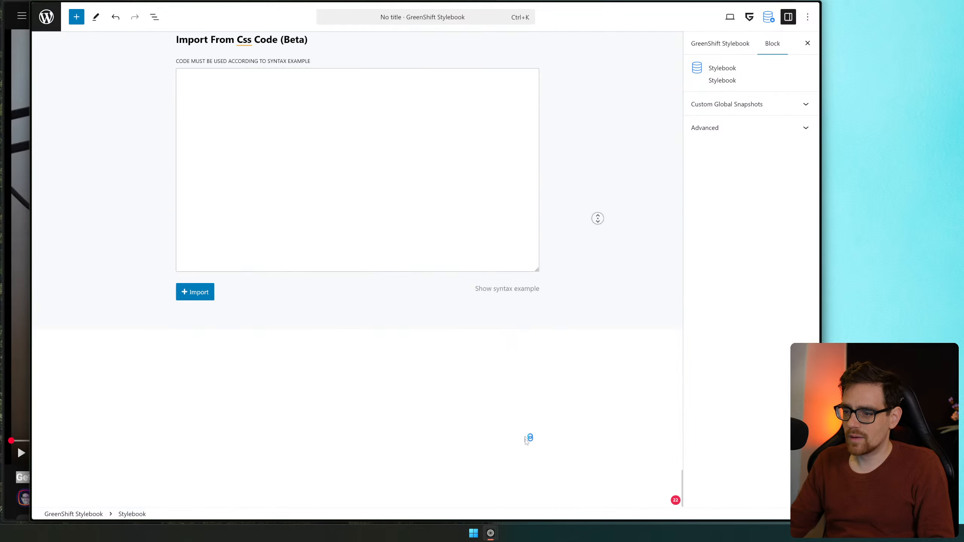
scroll(558, 260, "up", 6)
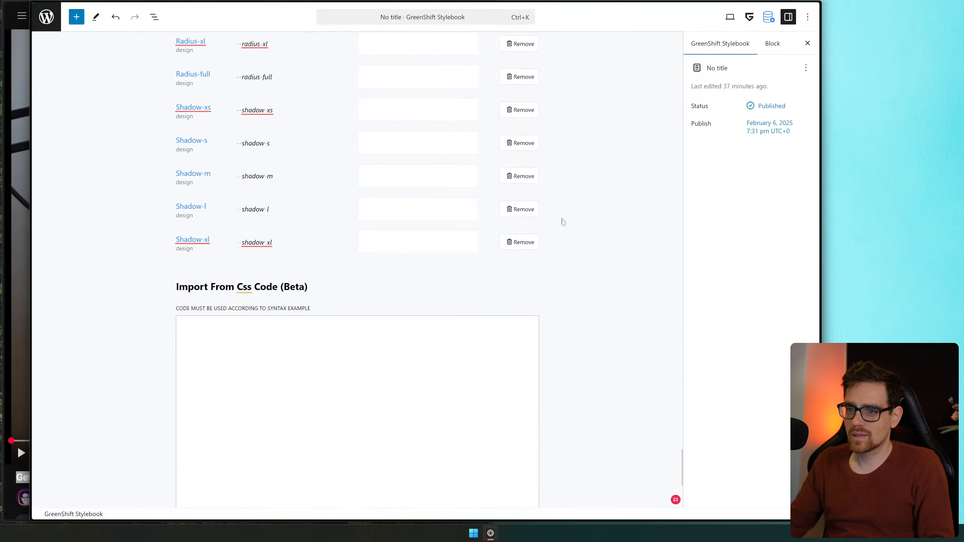
left_click(411, 402)
key("ctrl+v")
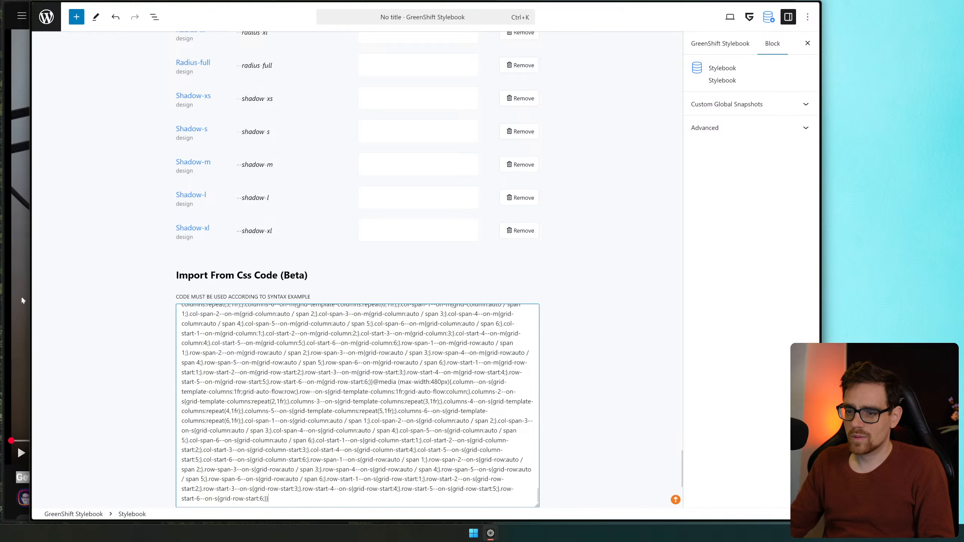
Show the import syntax example and examine its size, spacing and color comment groups
scroll(117, 302, "down", 3)
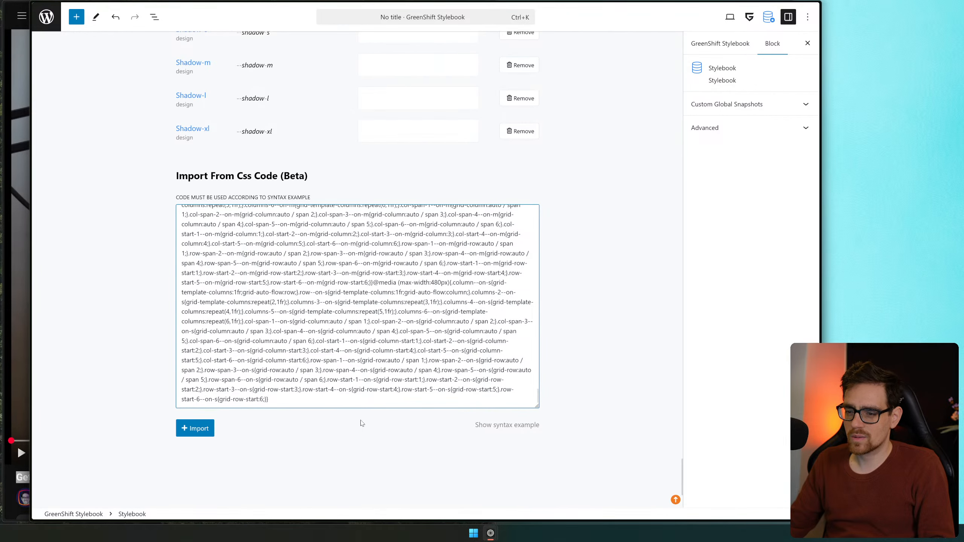
left_click(525, 428)
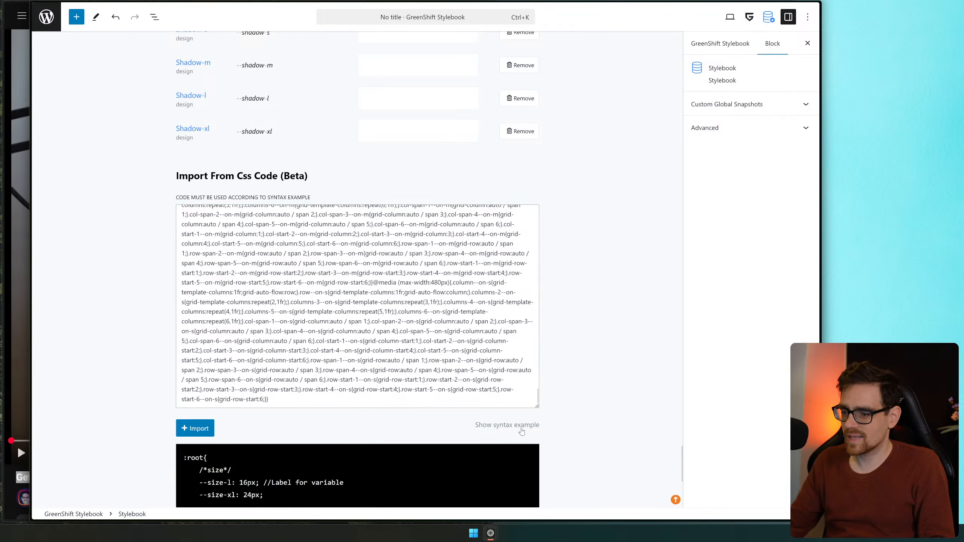
scroll(572, 415, "down", 5)
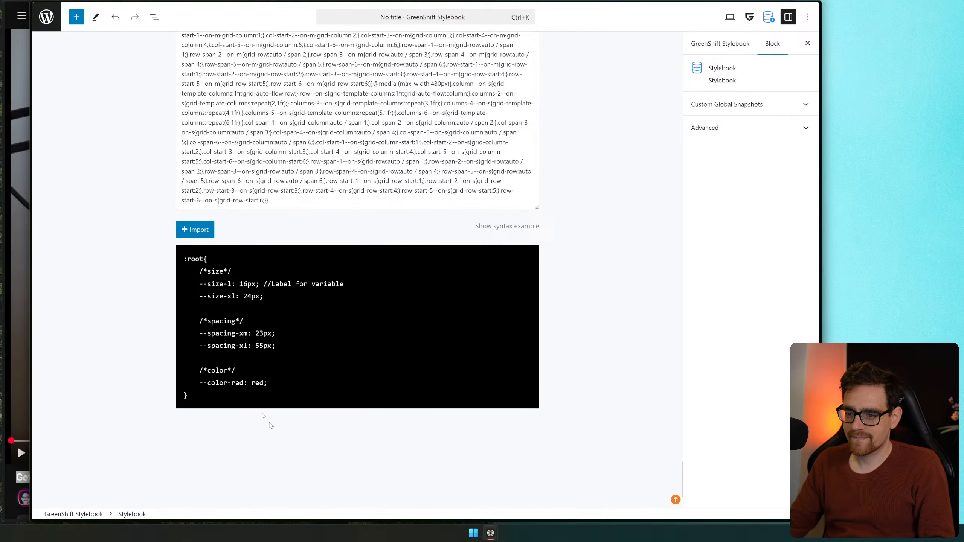
left_click_drag(200, 271, 241, 273)
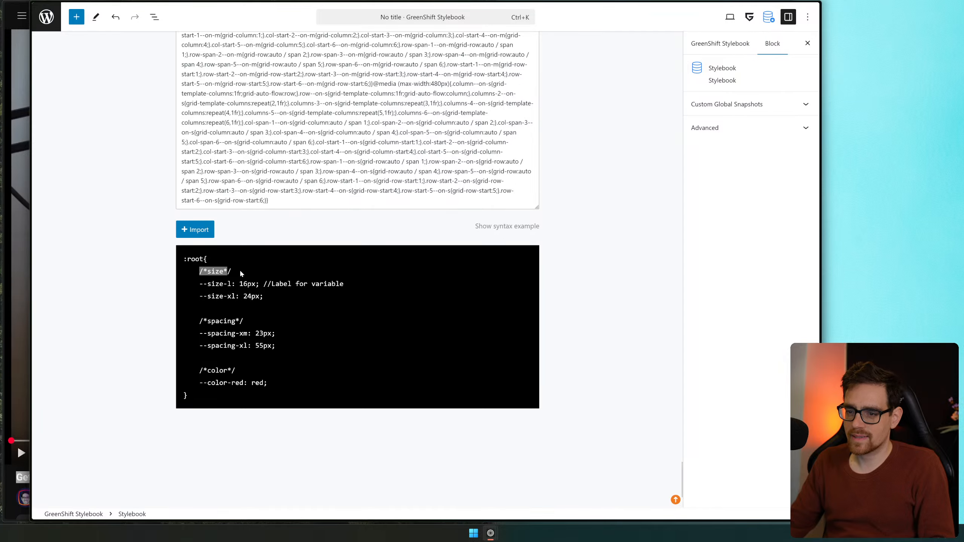
left_click_drag(204, 321, 236, 323)
left_click_drag(188, 370, 269, 383)
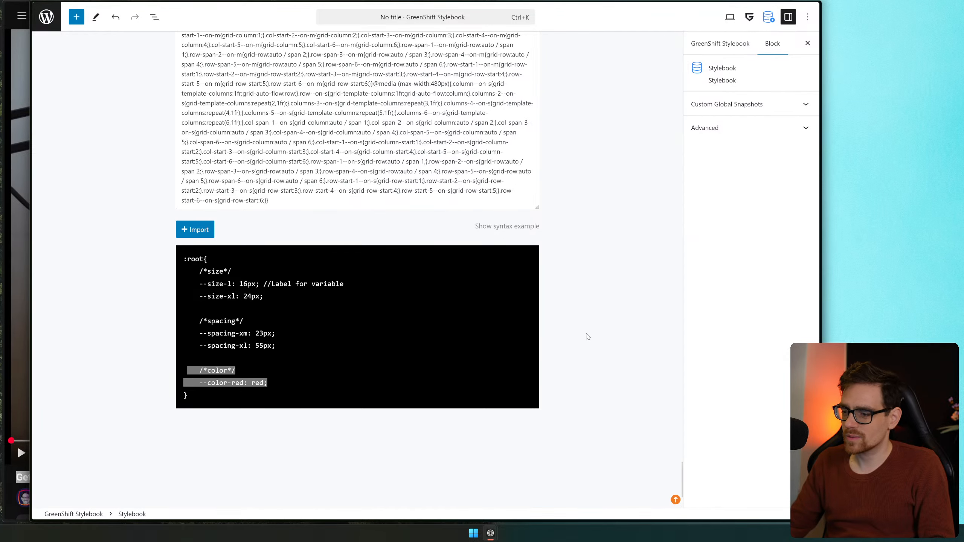
Clear all pasted CSS from the import field and leave the Stylebook without saving
scroll(587, 336, "up", 5)
scroll(325, 282, "up", 6)
scroll(349, 321, "up", 10)
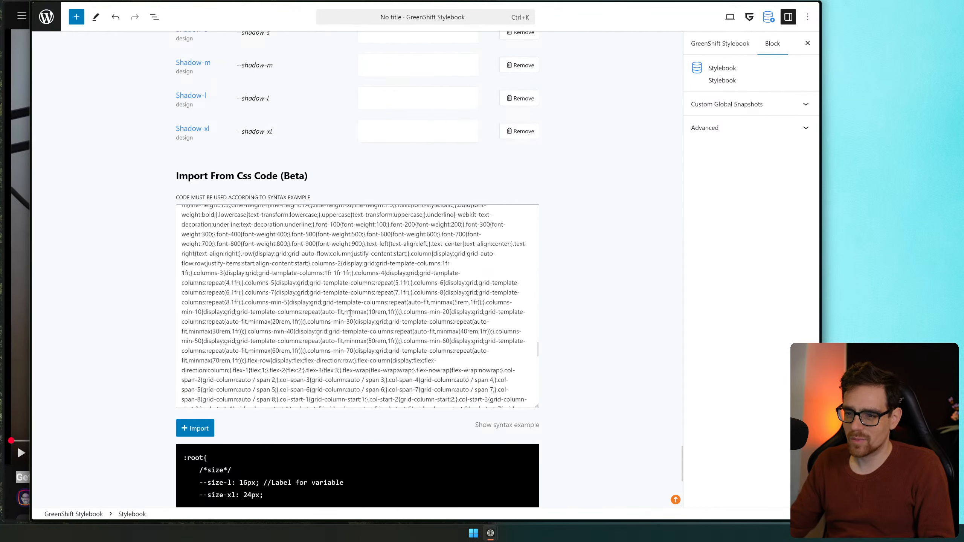
scroll(355, 325, "up", 10)
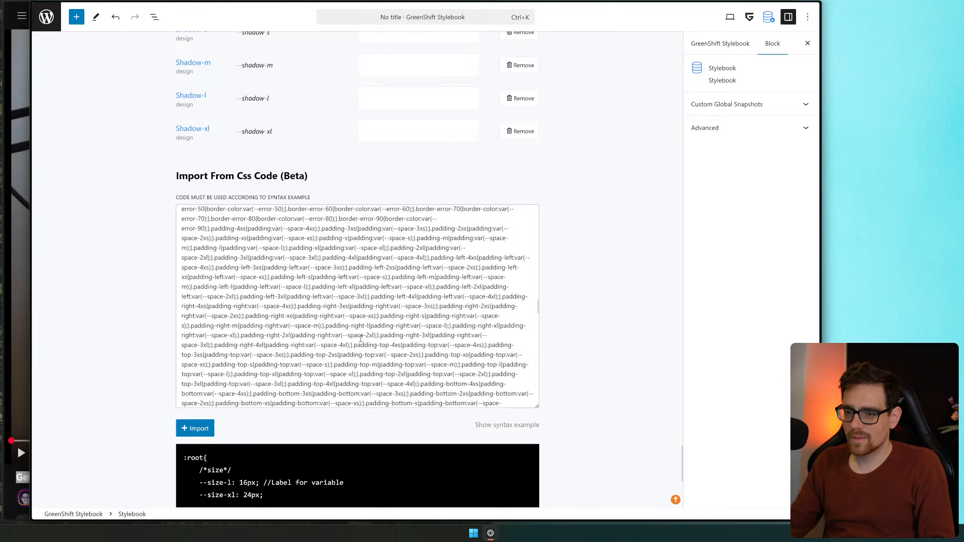
key("ctrl+a")
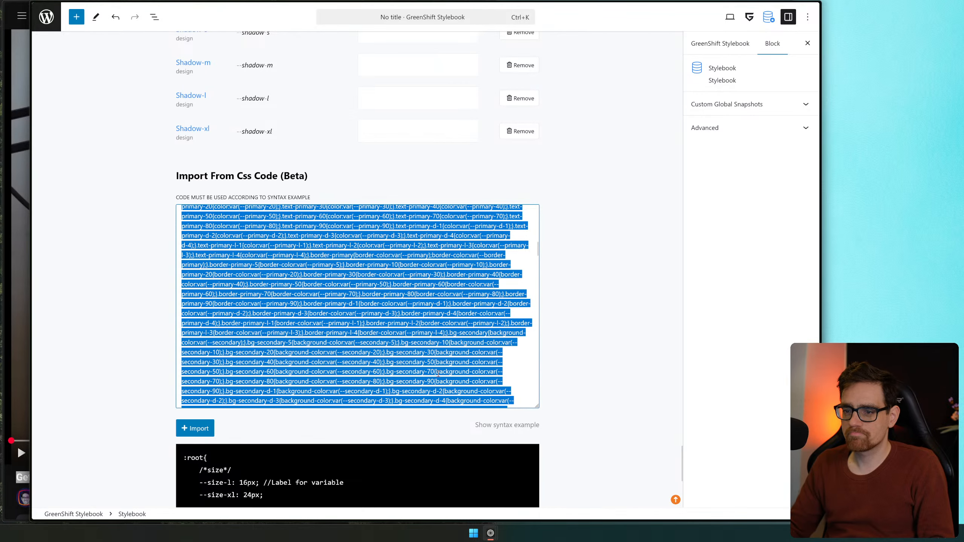
key("BackSpace")
key("ctrl+r")
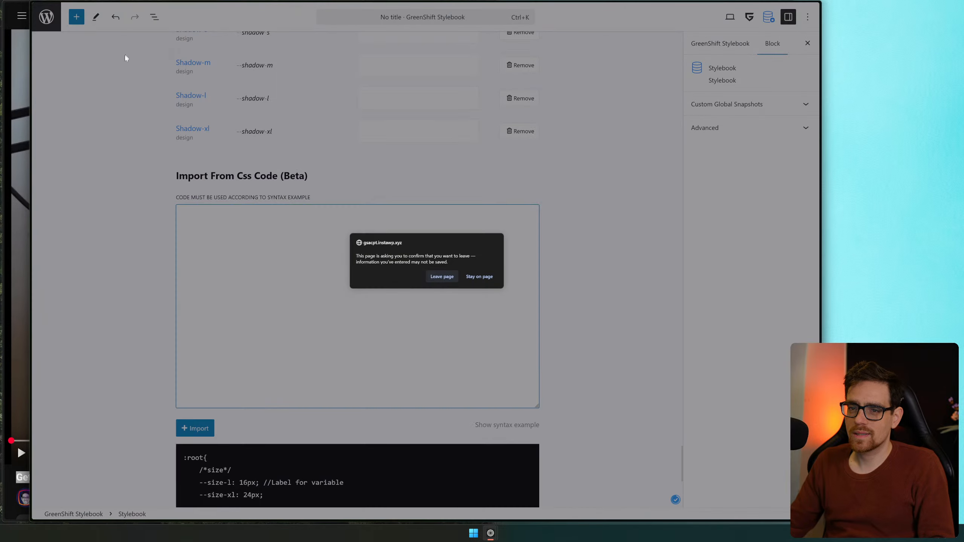
key("Return")
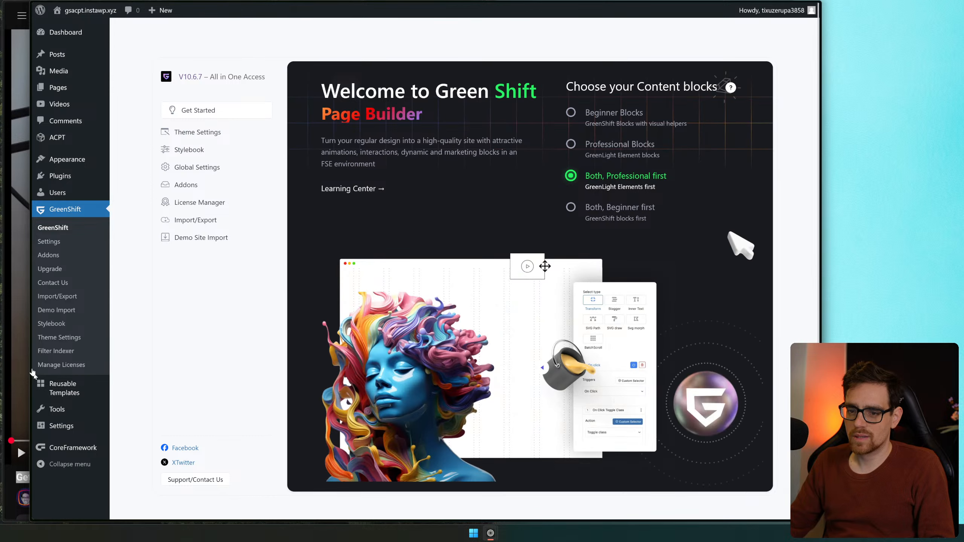
Open the CSS preview in CoreFramework and look through its root variables and utility classes
left_click(72, 448)
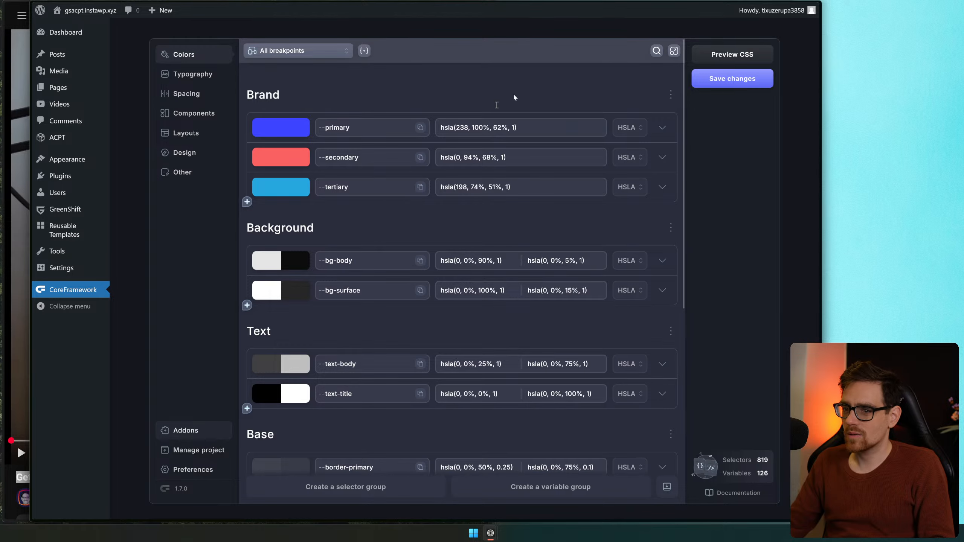
left_click(700, 56)
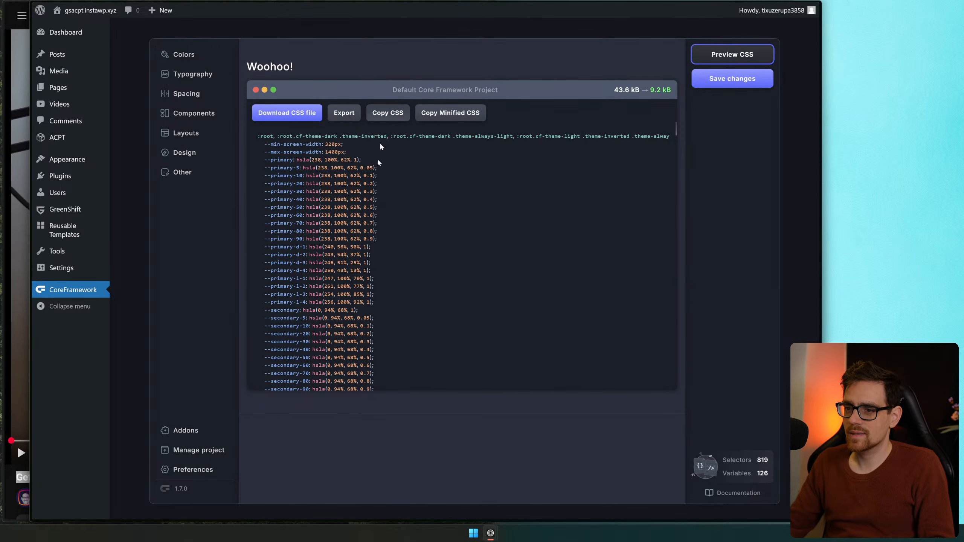
scroll(418, 207, "down", 15)
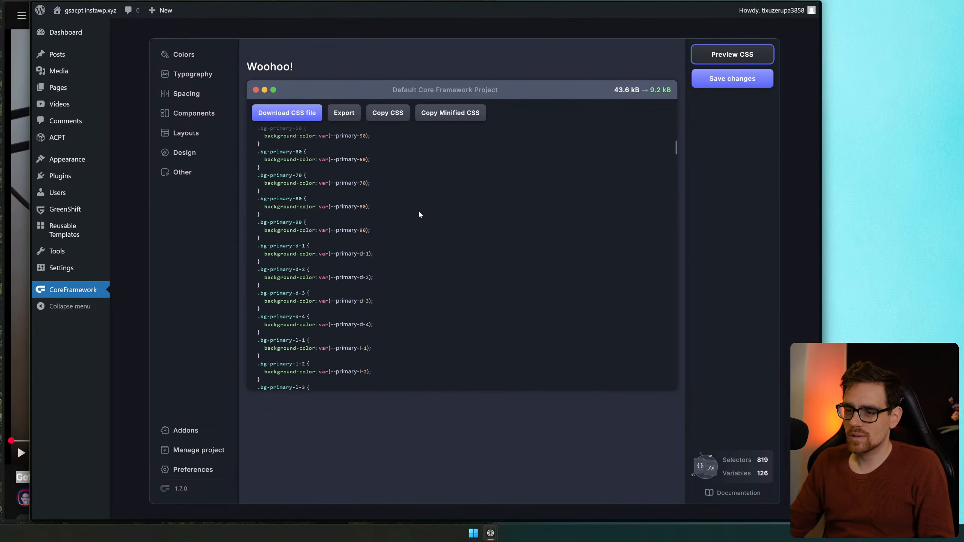
scroll(420, 215, "up", 15)
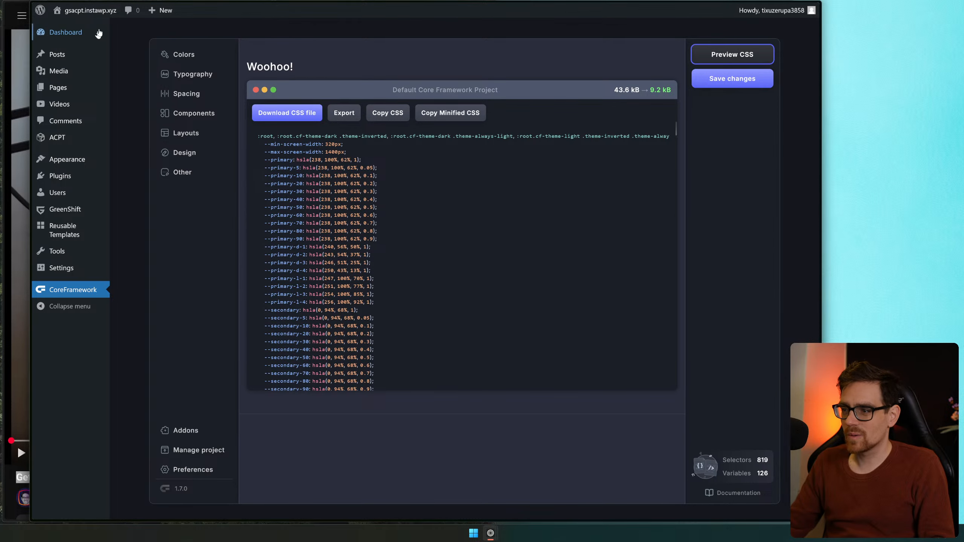
Leave the CoreFramework CSS preview and open the GreenShift Stylebook
mouse_move(57, 88)
left_click(160, 89)
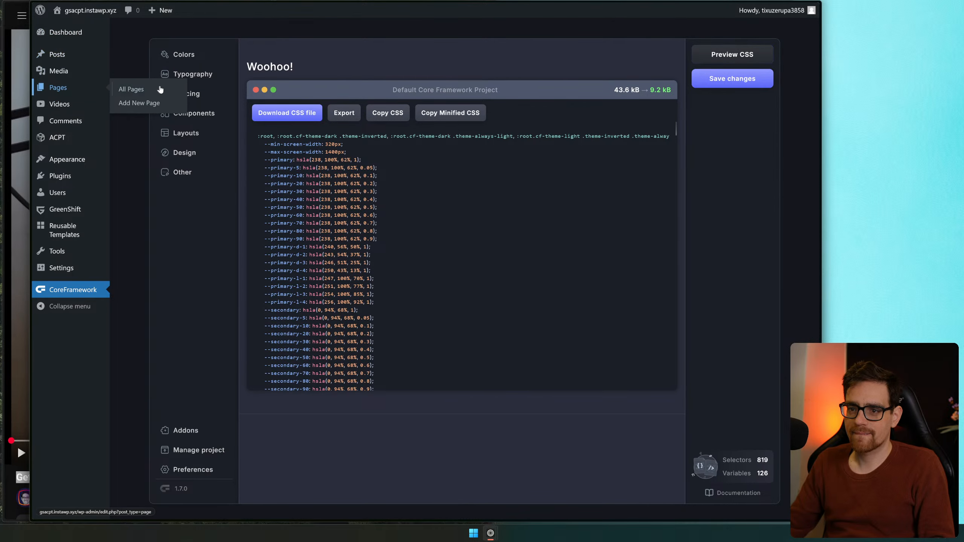
left_click(65, 243)
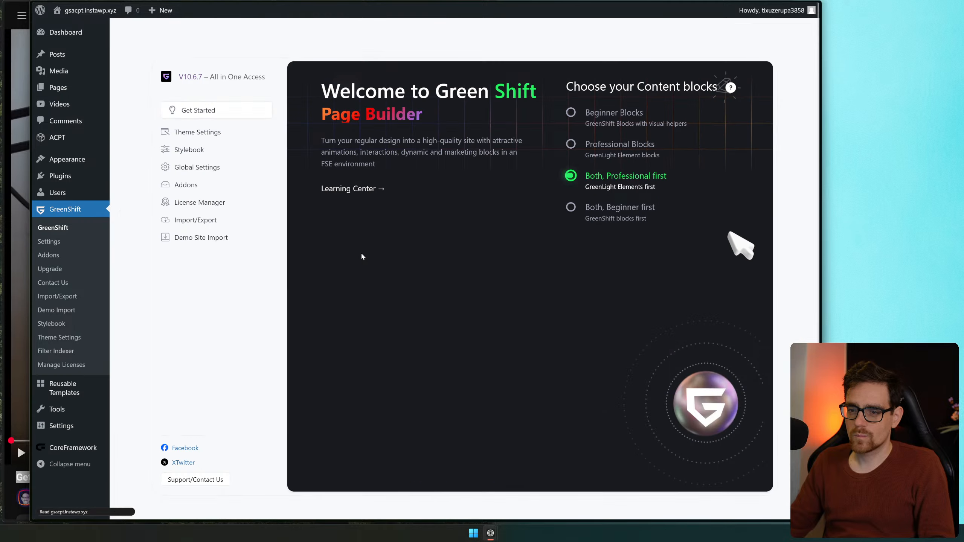
left_click(197, 150)
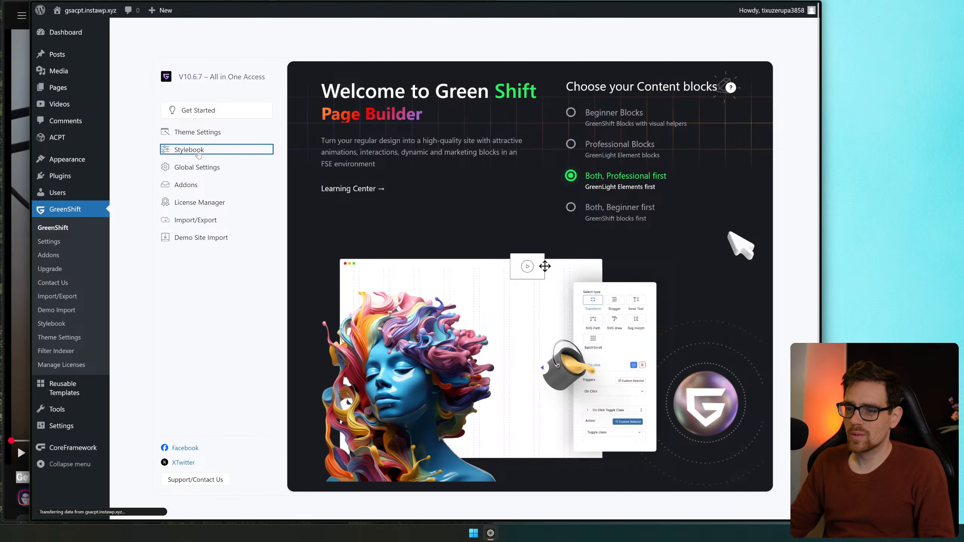
Clean all global variables in the Stylebook and save the emptied variable set
left_click(301, 75)
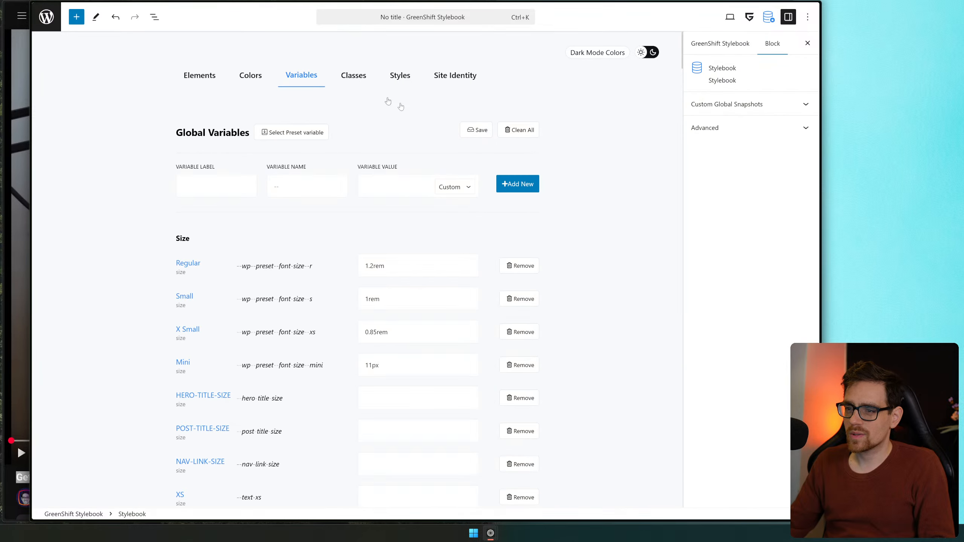
left_click(513, 135)
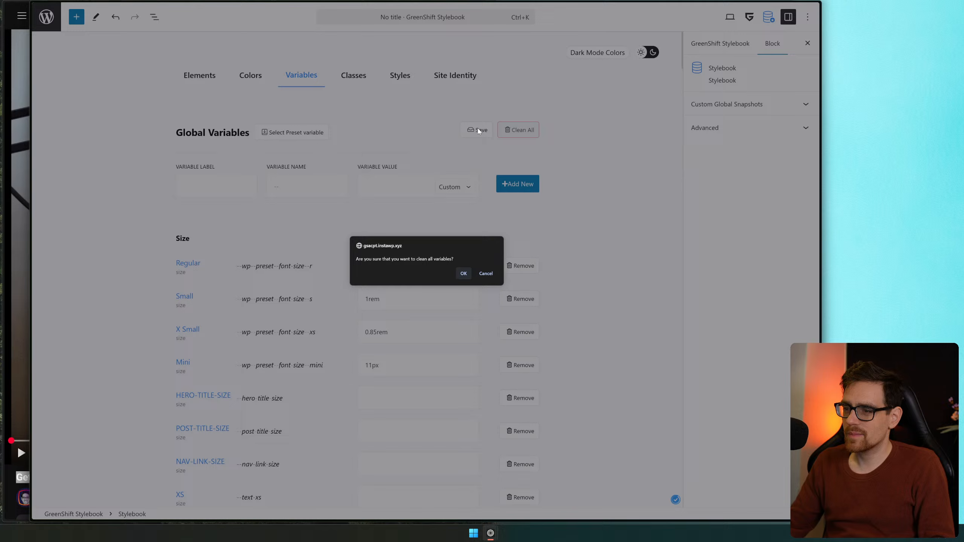
left_click(481, 274)
left_click(476, 131)
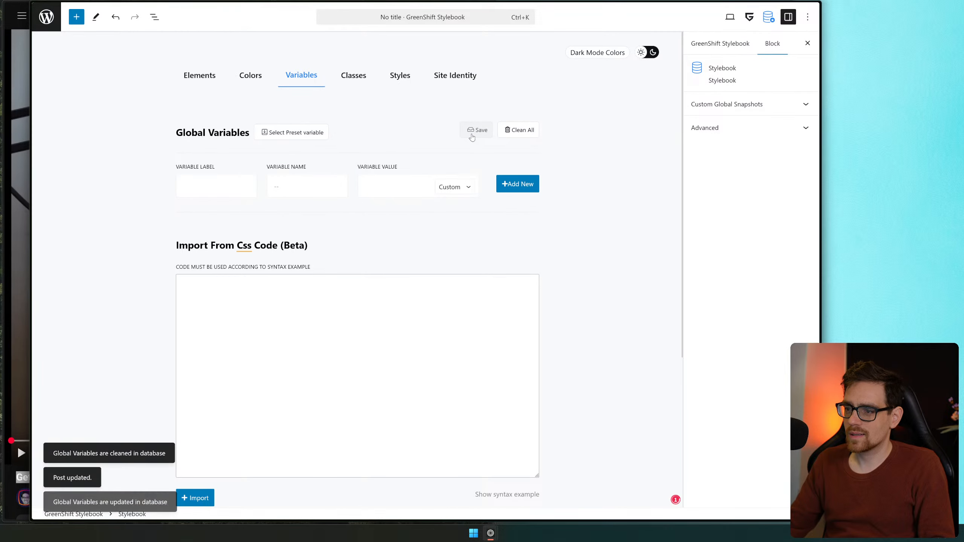
Leave the Stylebook, search the pages for "home" and open the Home page in the editor
left_click(46, 16)
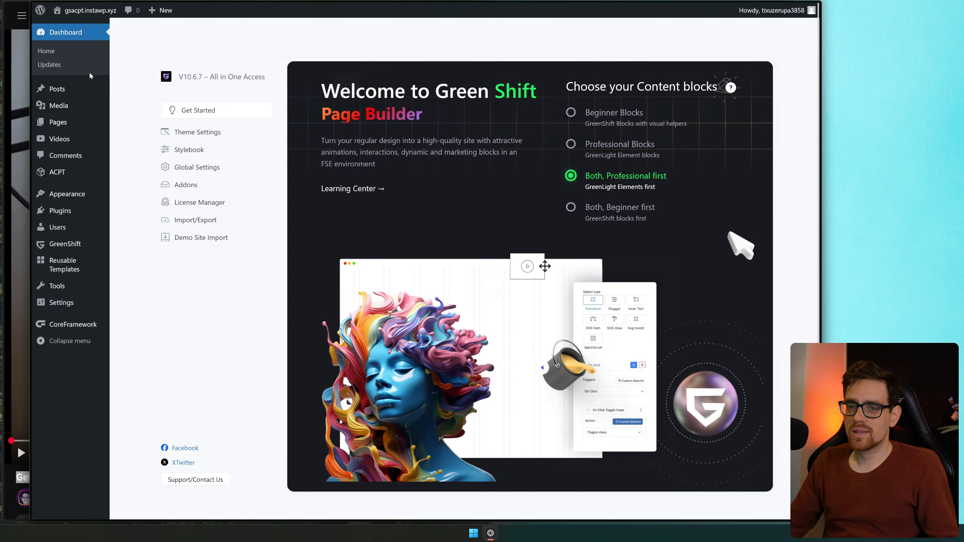
mouse_move(86, 110)
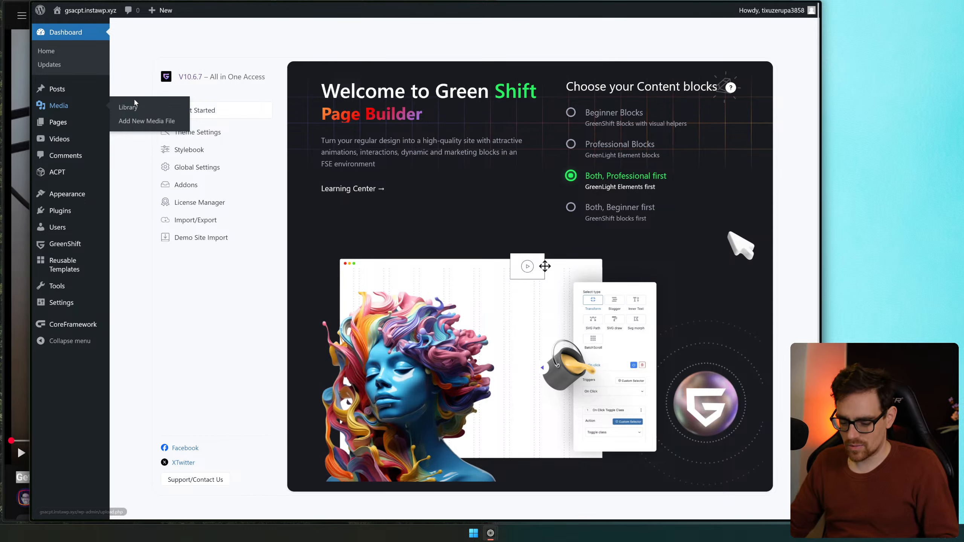
key("ctrl+k")
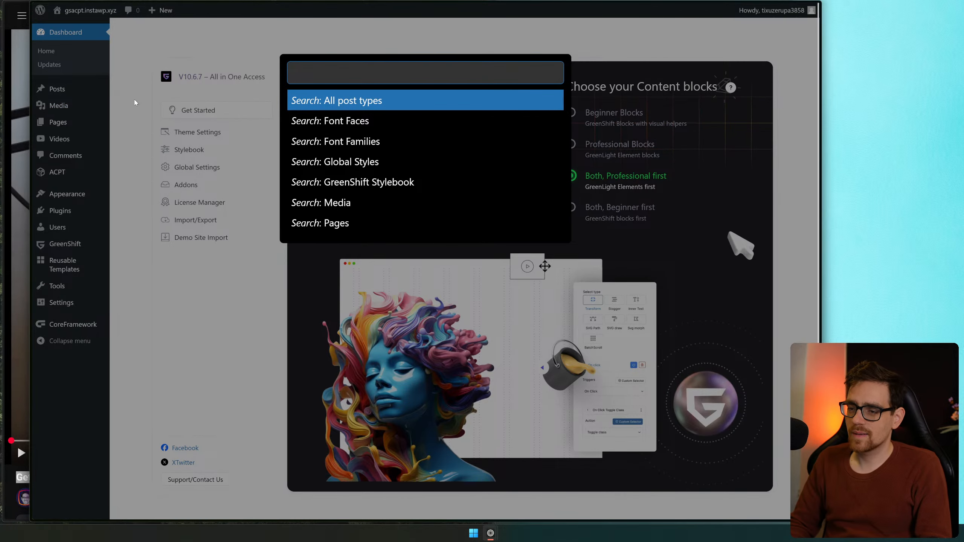
type("searh")
key("Down")
key("Down")
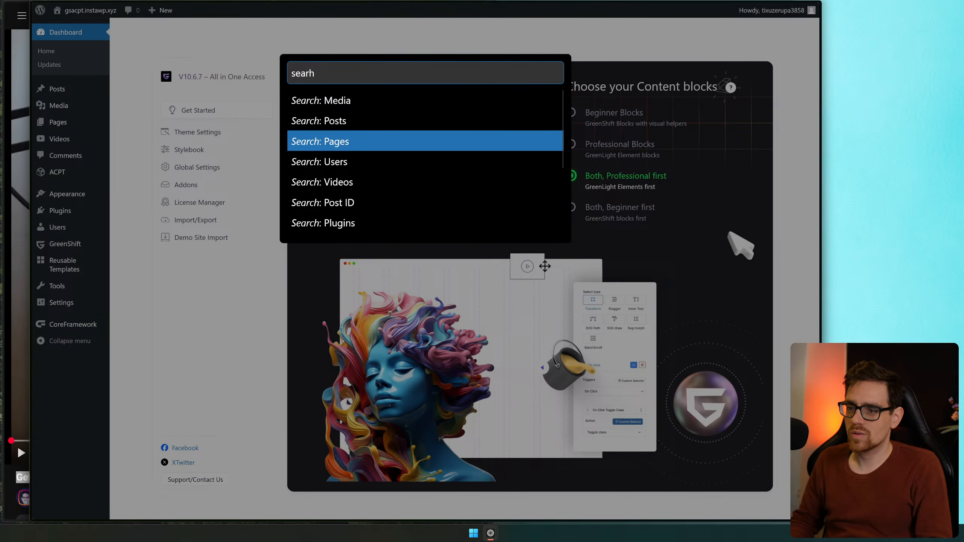
key("Return")
type("home")
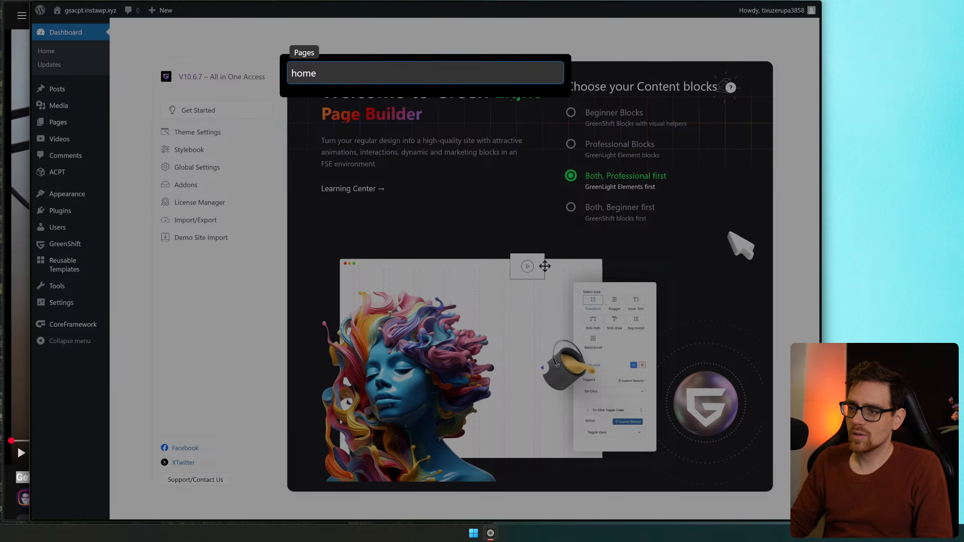
key("Return")
key("Return")
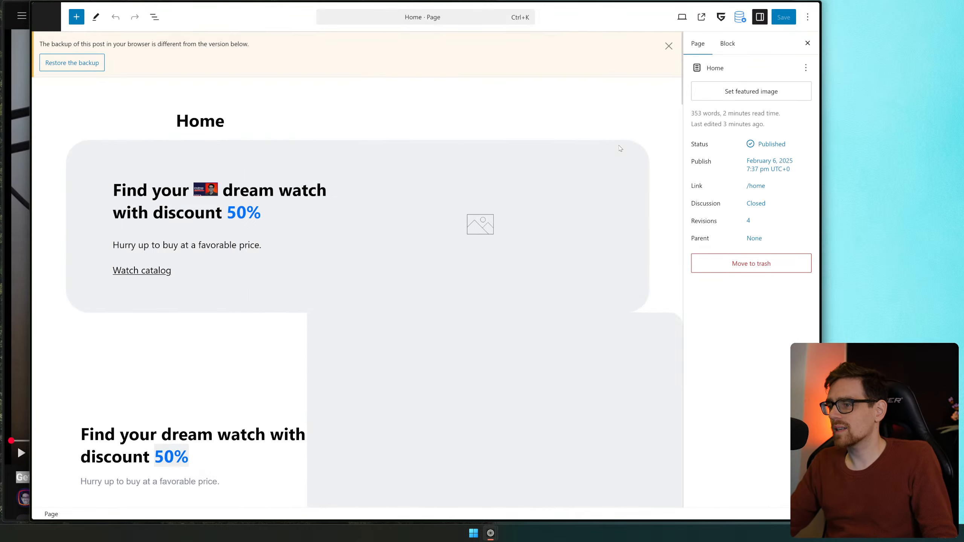
Enlarge the content field of the first H1 heading and examine its full HTML code
left_click(158, 196)
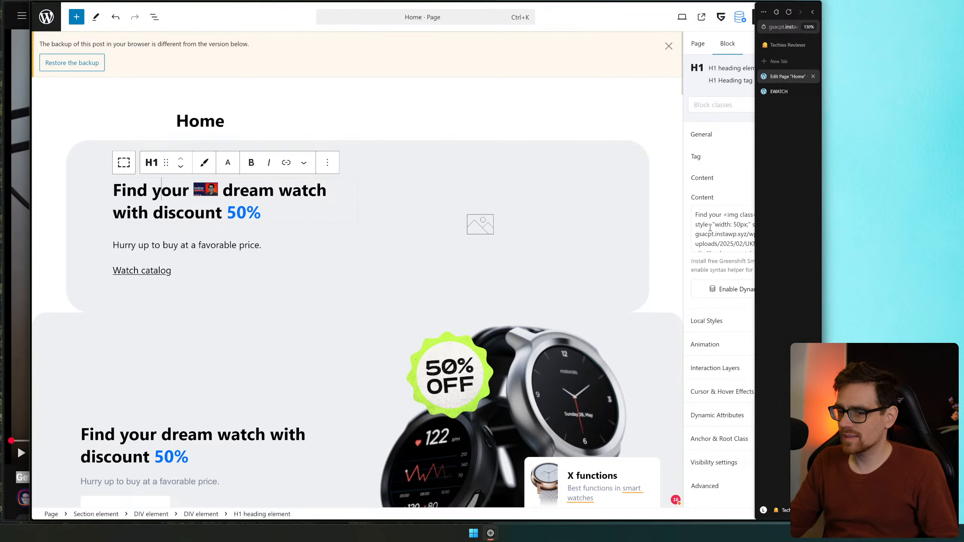
left_click(732, 225)
scroll(757, 223, "down", 3)
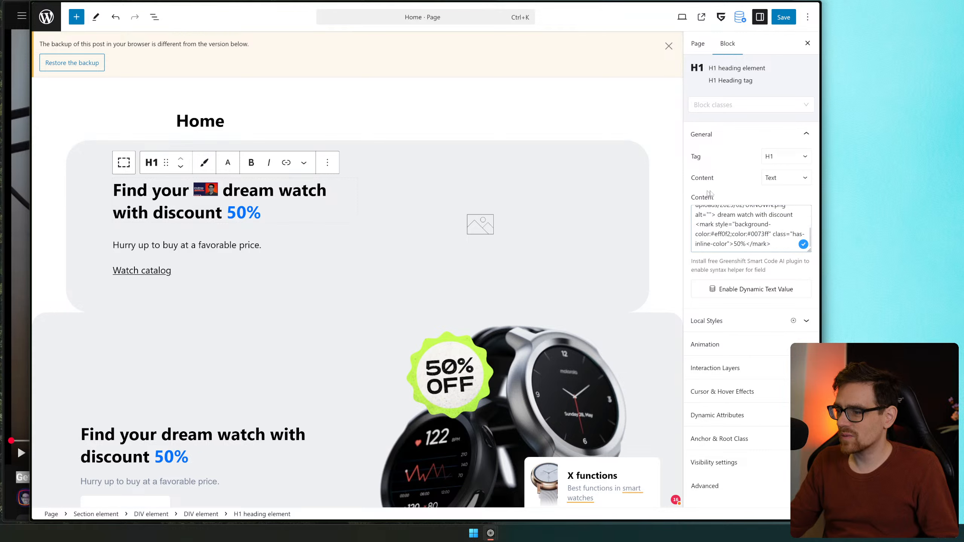
left_click_drag(810, 249, 803, 323)
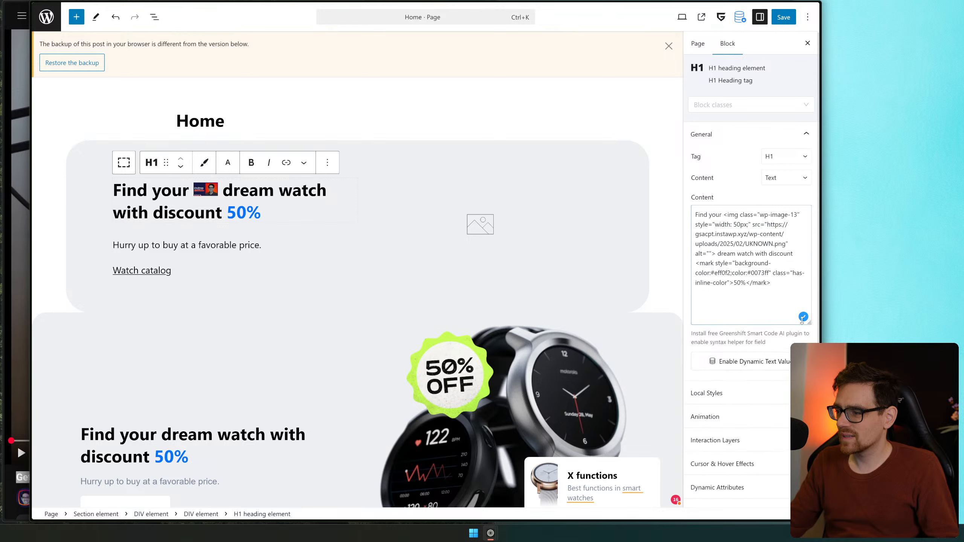
Examine the font size variable presets available in the typography settings of the Watch catalog link's btn class
left_click(188, 268)
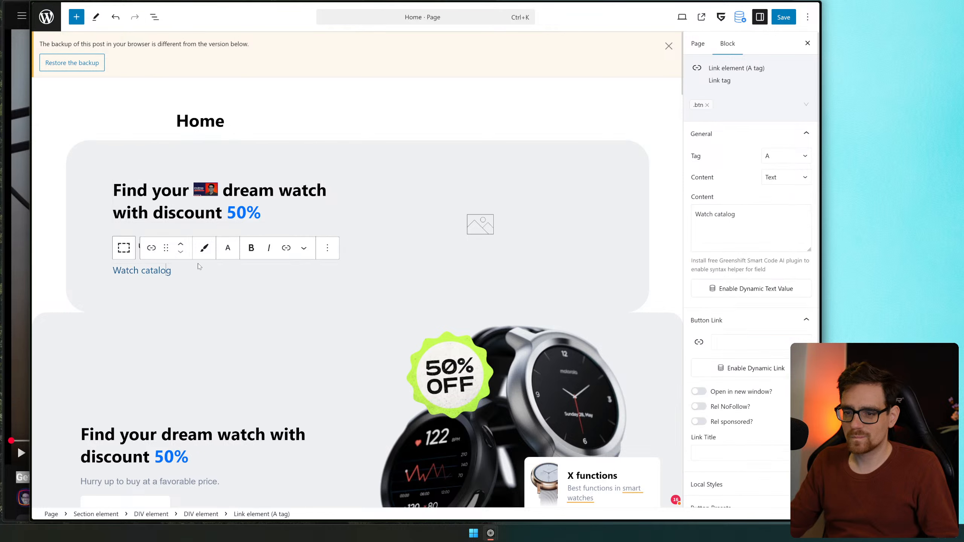
left_click(695, 105)
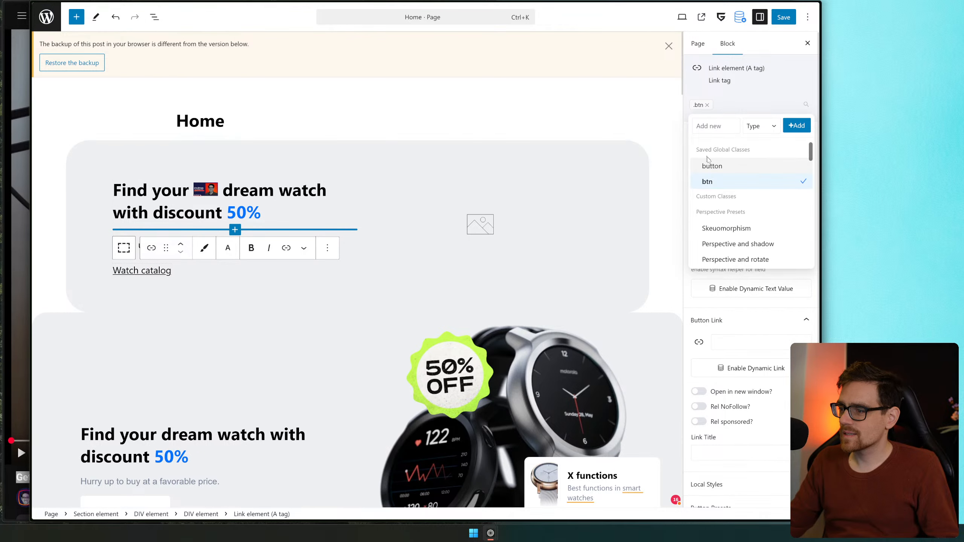
left_click(698, 105)
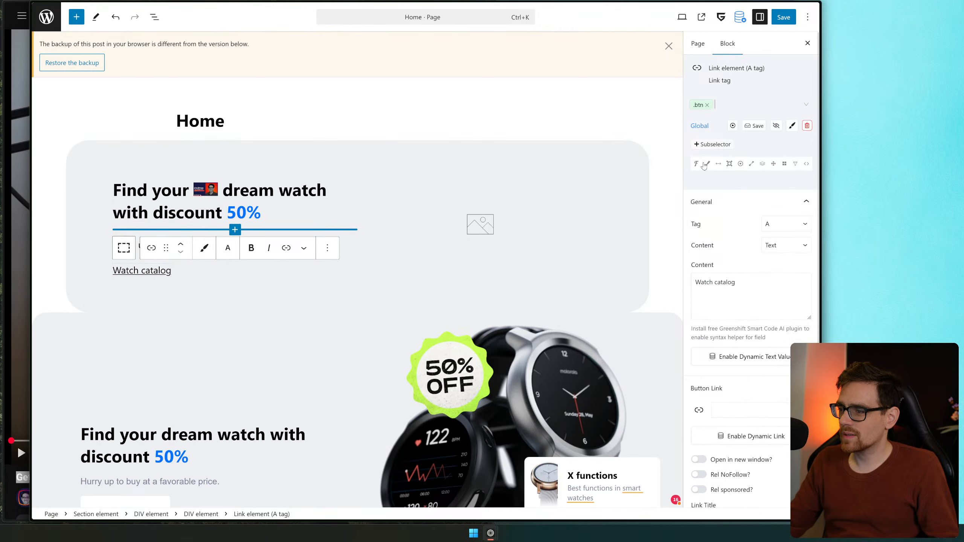
left_click(695, 163)
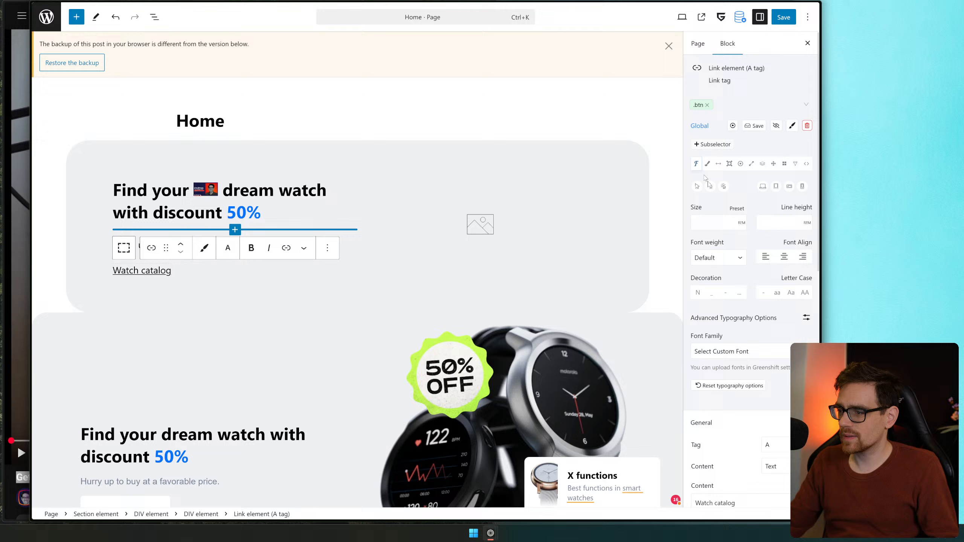
left_click(711, 226)
left_click(718, 261)
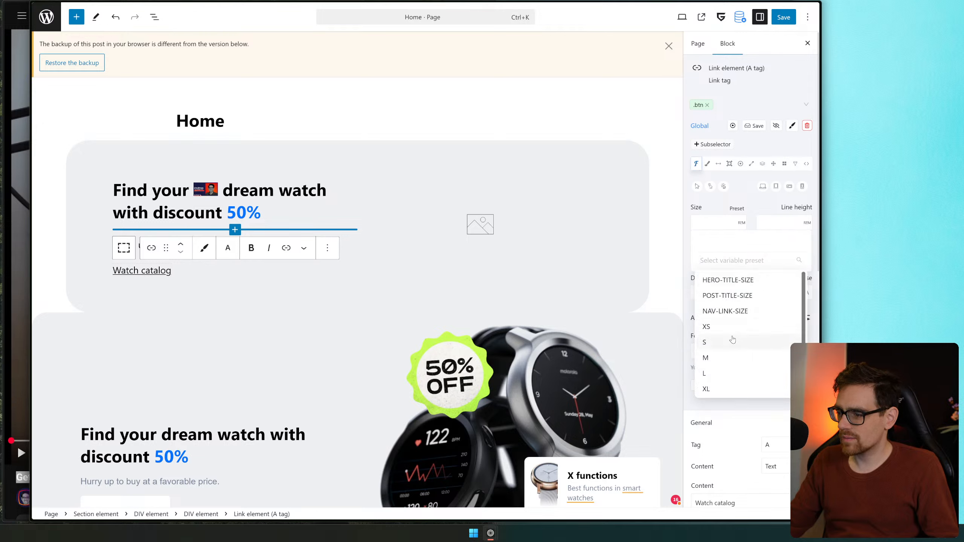
scroll(732, 340, "down", 2)
scroll(740, 359, "up", 2)
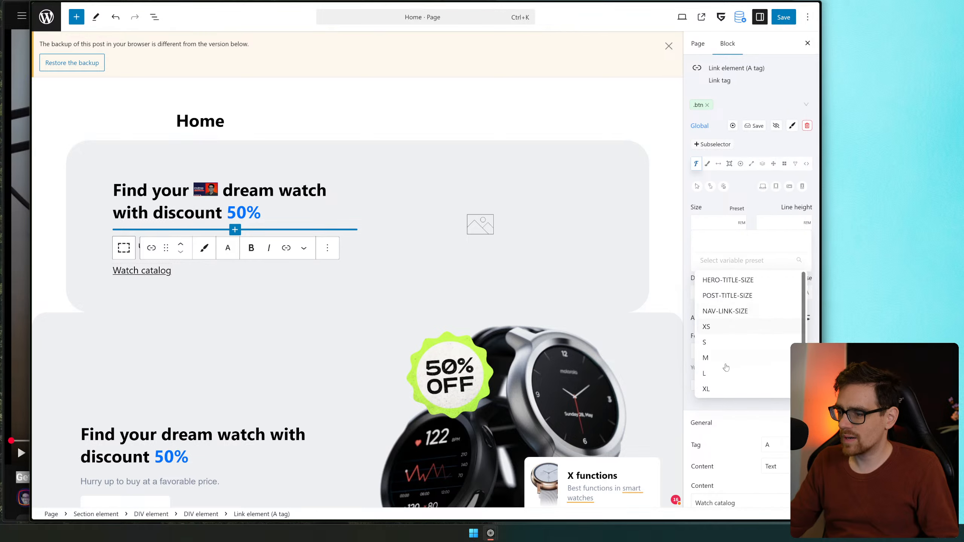
scroll(725, 367, "down", 2)
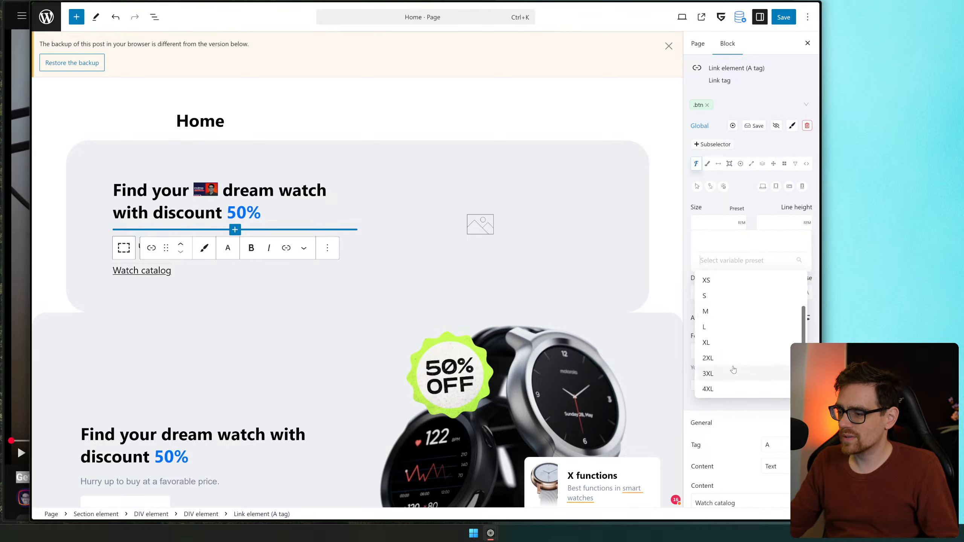
left_click(799, 226)
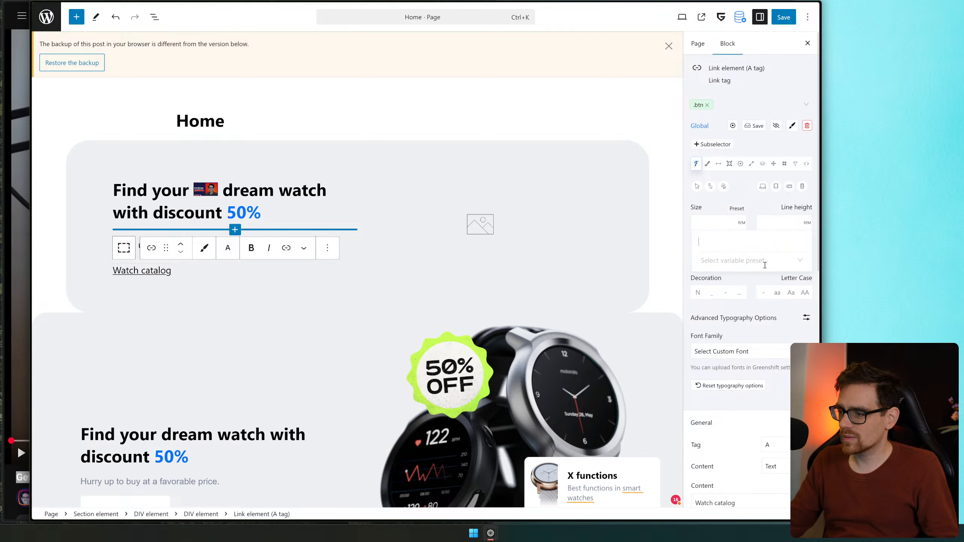
left_click(756, 260)
scroll(742, 350, "up", 3)
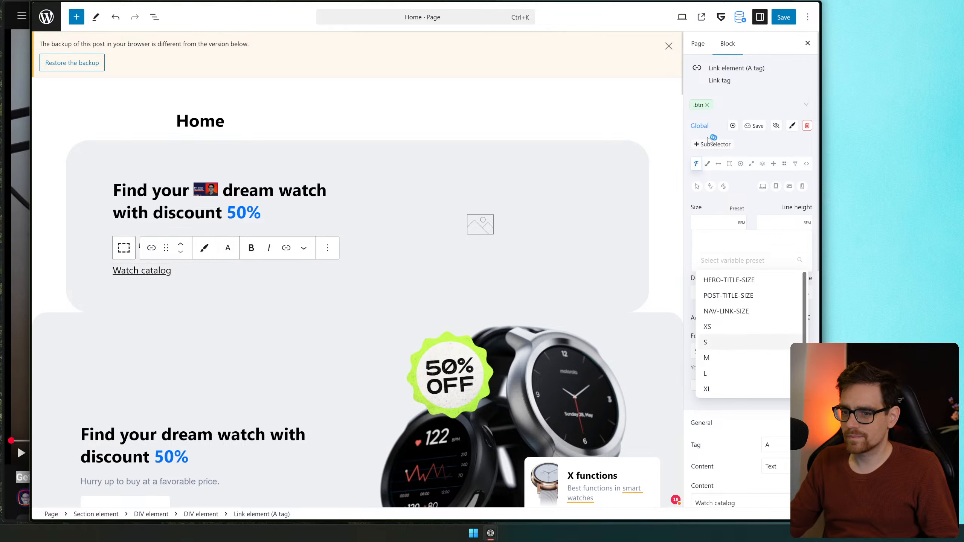
left_click(705, 212)
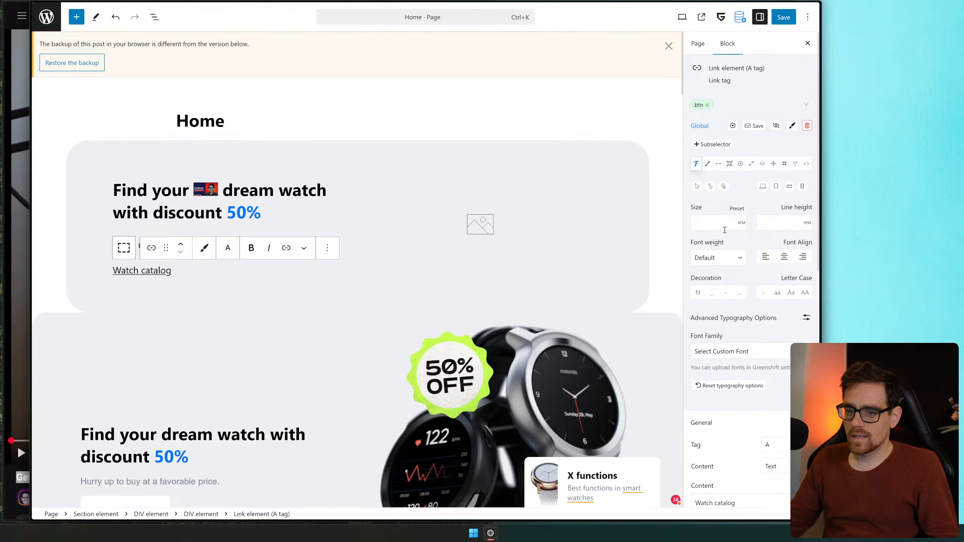
Inspect the white Watch catalog button and its label in the lower hero section for comparison
scroll(593, 230, "down", 4)
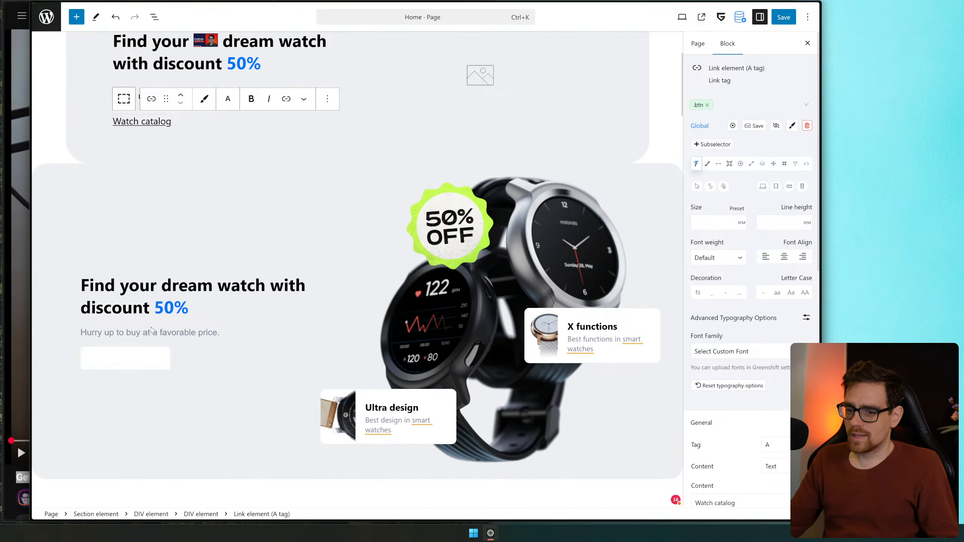
left_click(126, 358)
triple_click(134, 358)
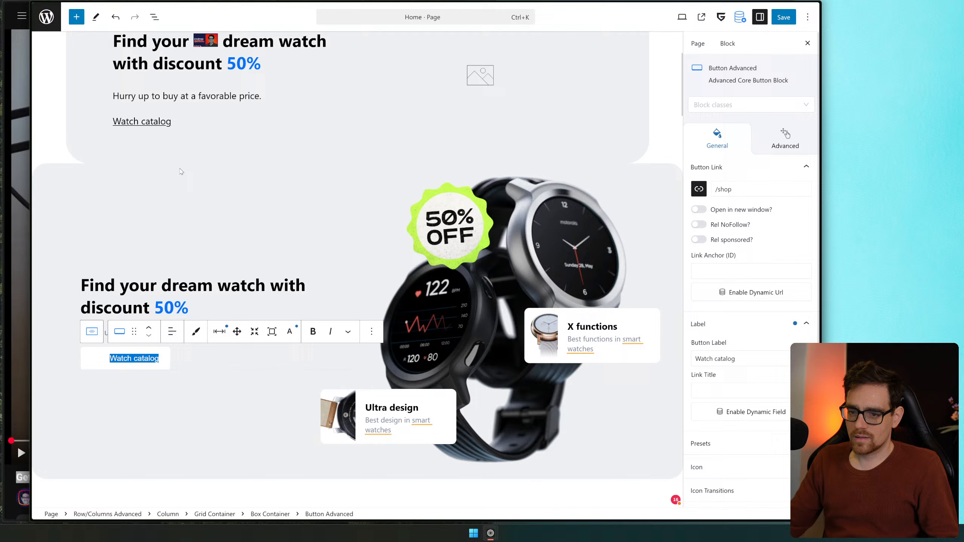
Set the font size of the upper Watch catalog link's btn class to the M variable preset, var(--text-m)
left_click(168, 120)
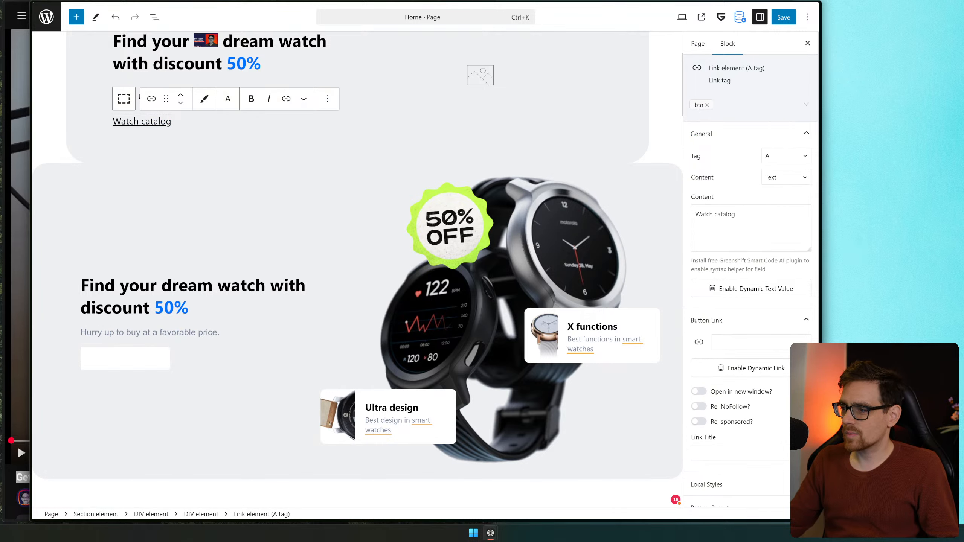
left_click(700, 105)
left_click(696, 164)
left_click(704, 219)
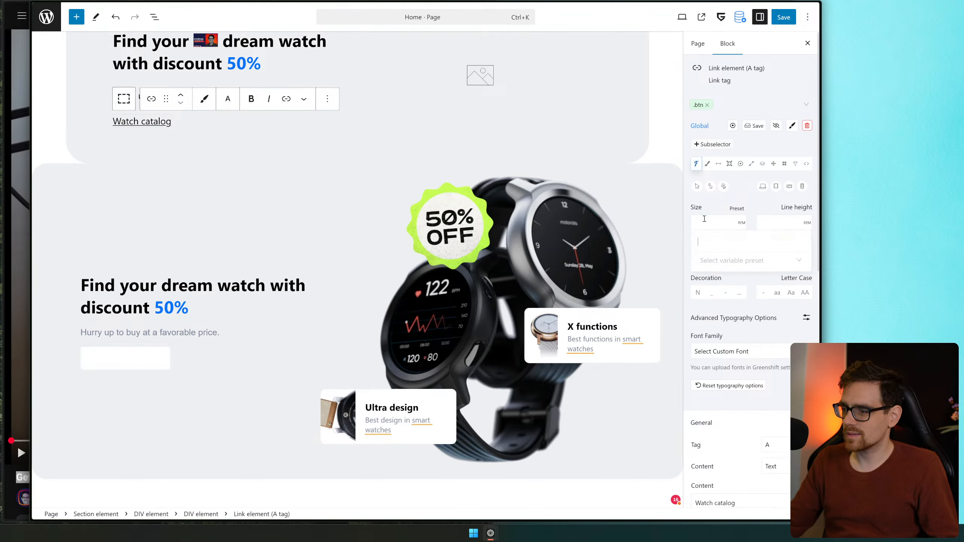
left_click(715, 255)
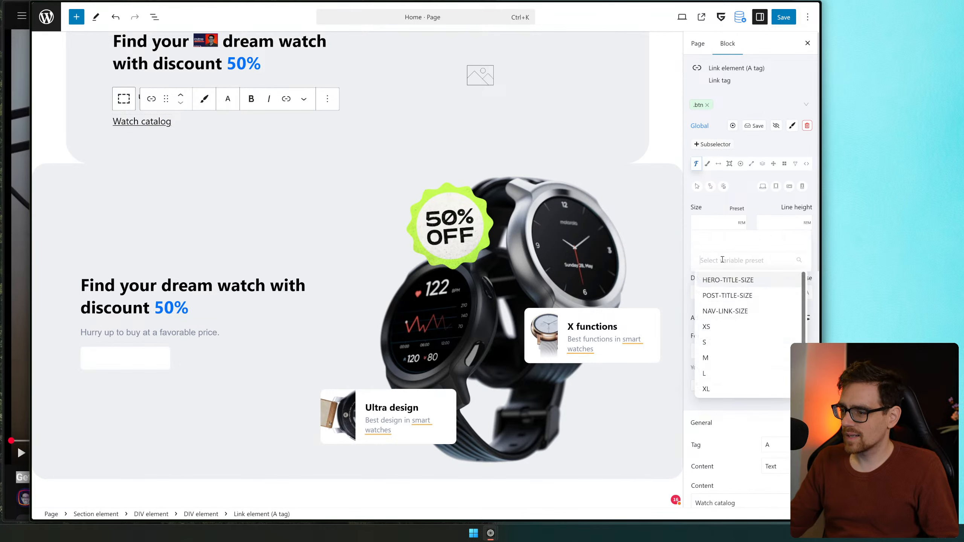
left_click(723, 360)
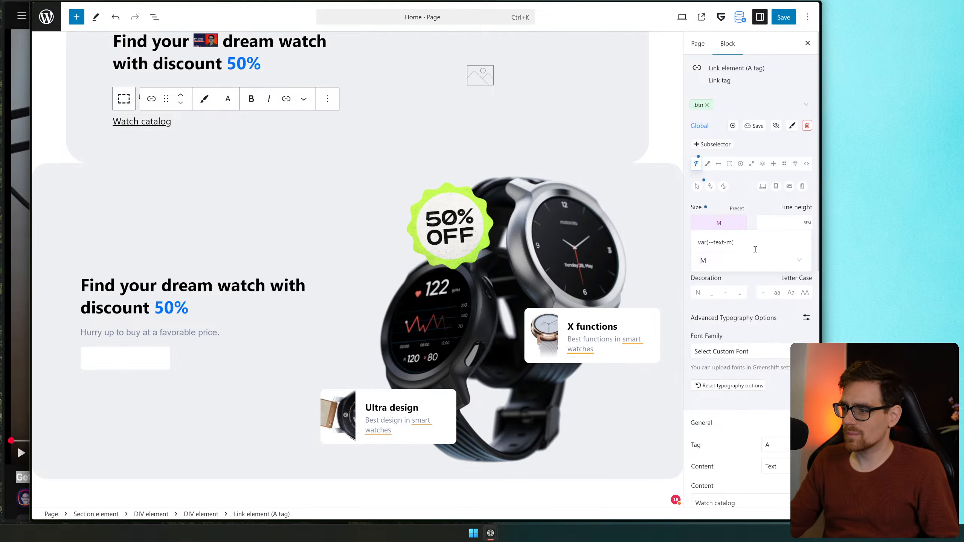
Set the text color and link color of the Watch catalog link's btn class to black
left_click(707, 164)
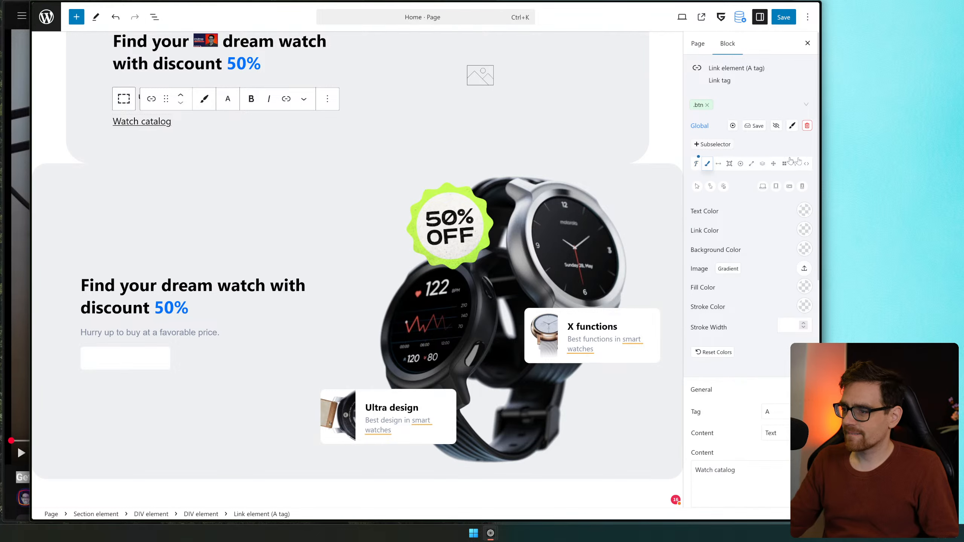
left_click(804, 211)
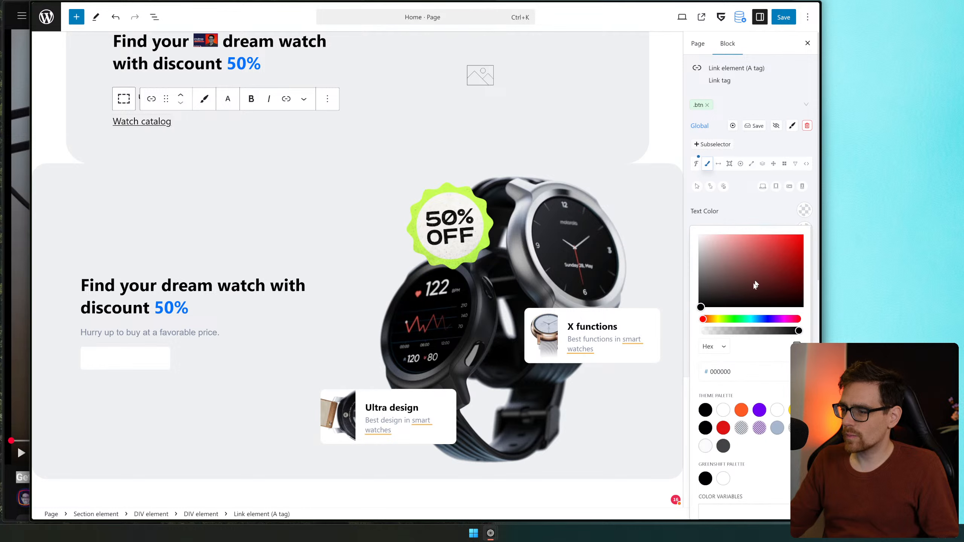
left_click_drag(755, 285, 637, 339)
left_click(742, 214)
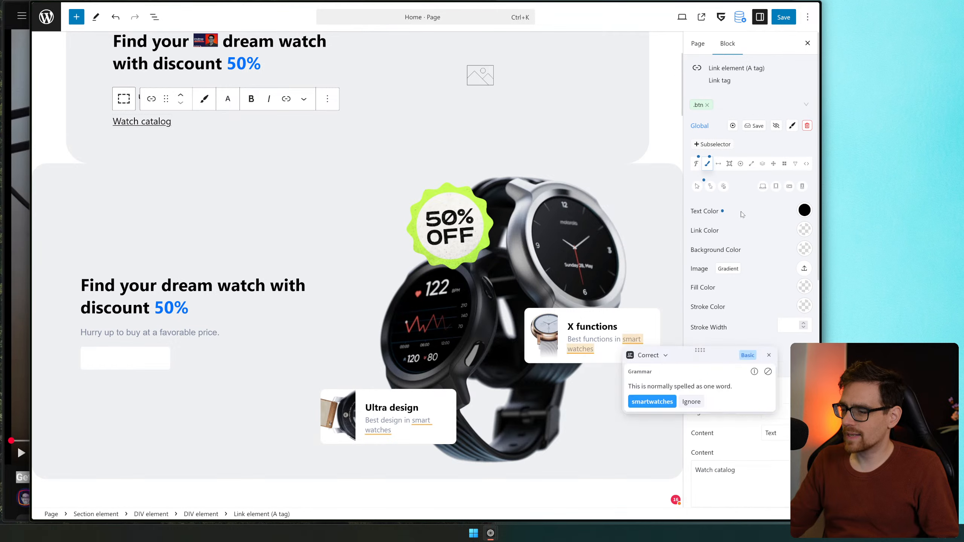
left_click(804, 230)
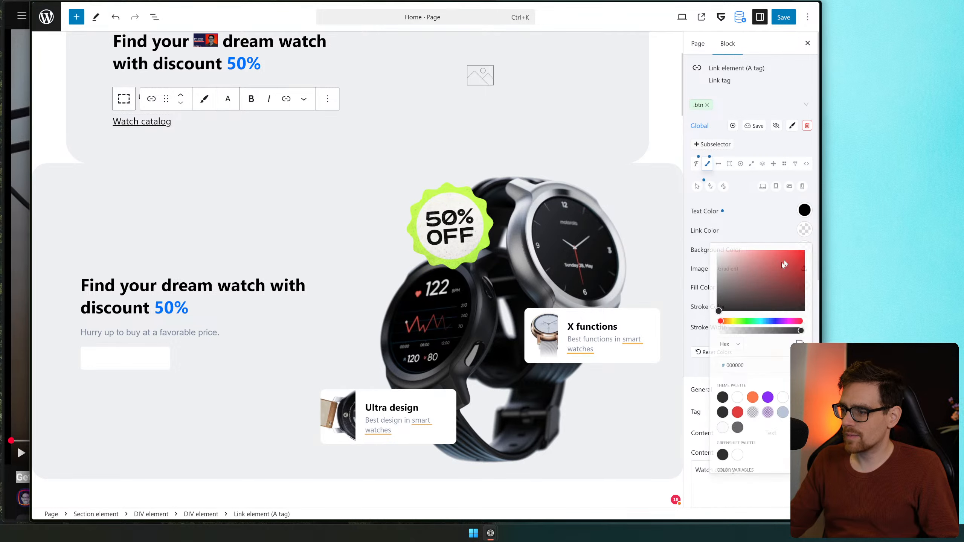
left_click(745, 220)
Give the btn class a white background color and set its text decoration to none
left_click(805, 250)
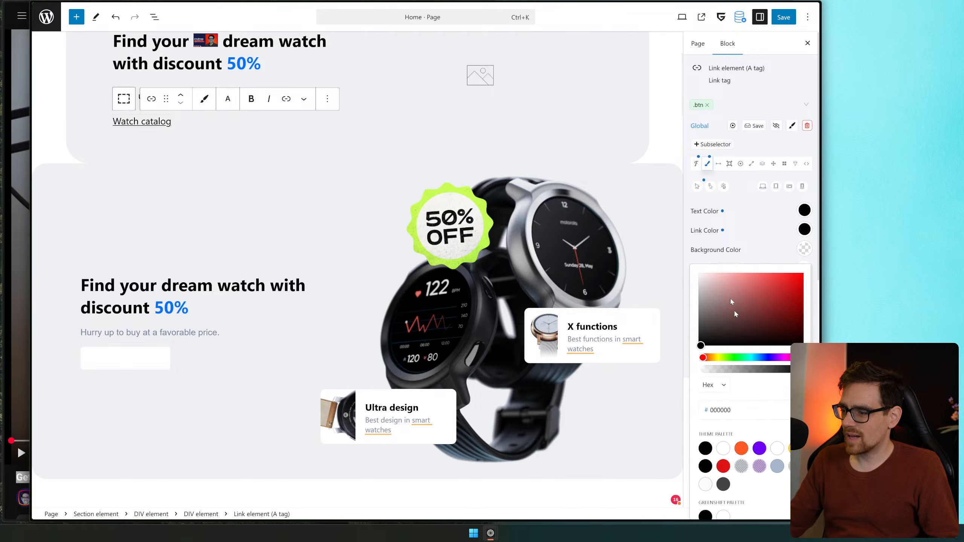
left_click(765, 226)
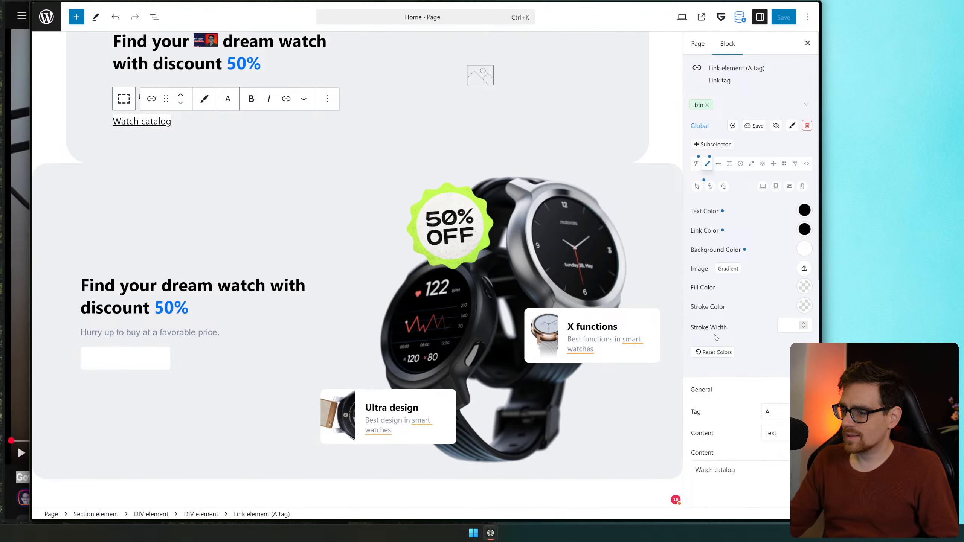
left_click(696, 164)
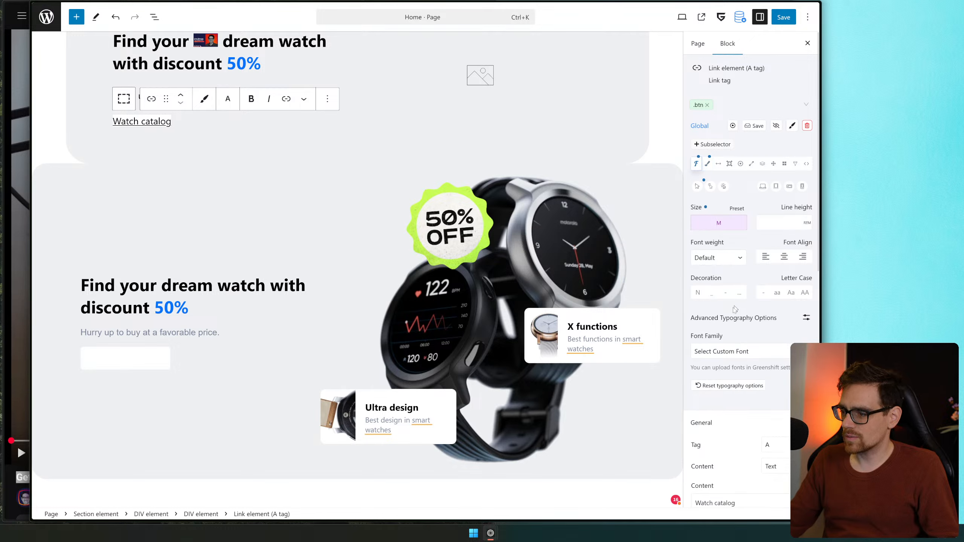
left_click(697, 293)
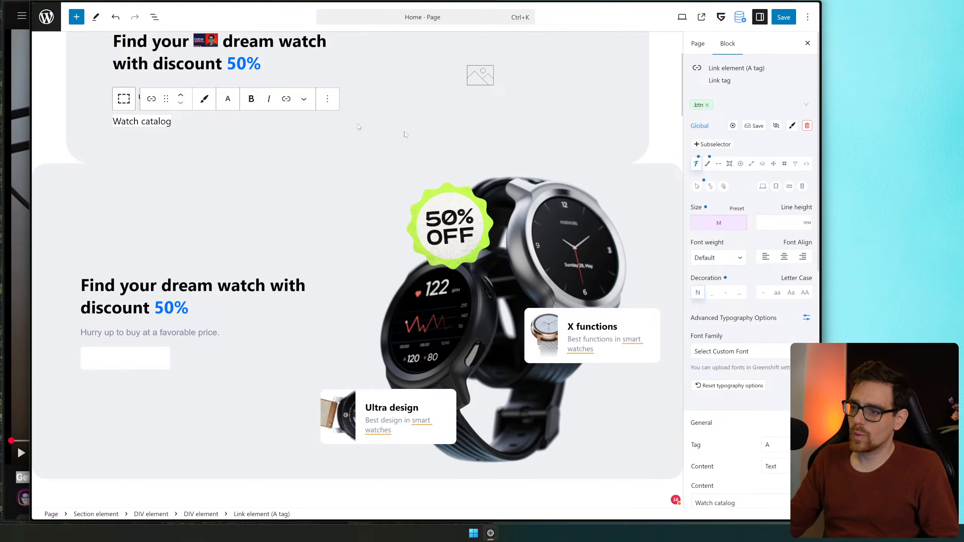
Set the top padding of the btn class to the M spacing variable preset, var(--space-m)
left_click(718, 163)
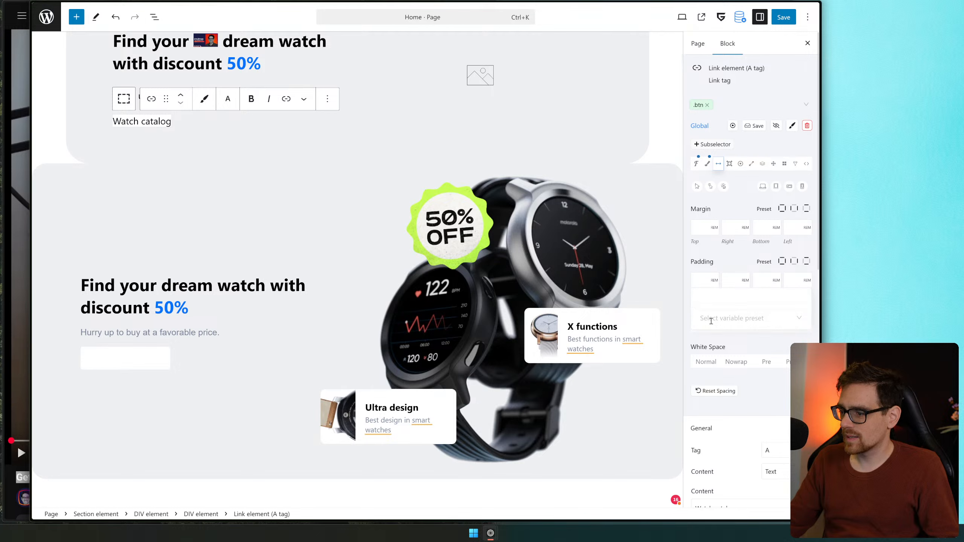
left_click(710, 325)
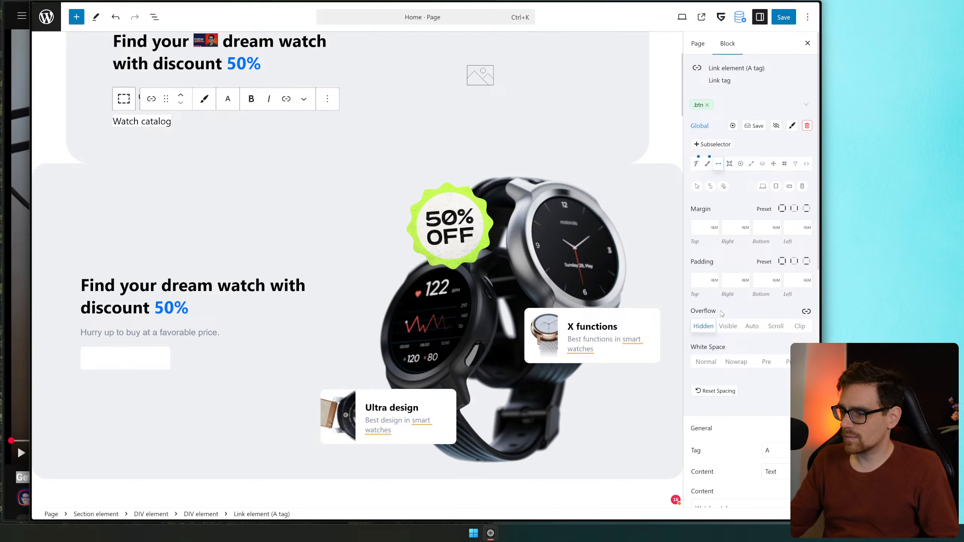
left_click(704, 327)
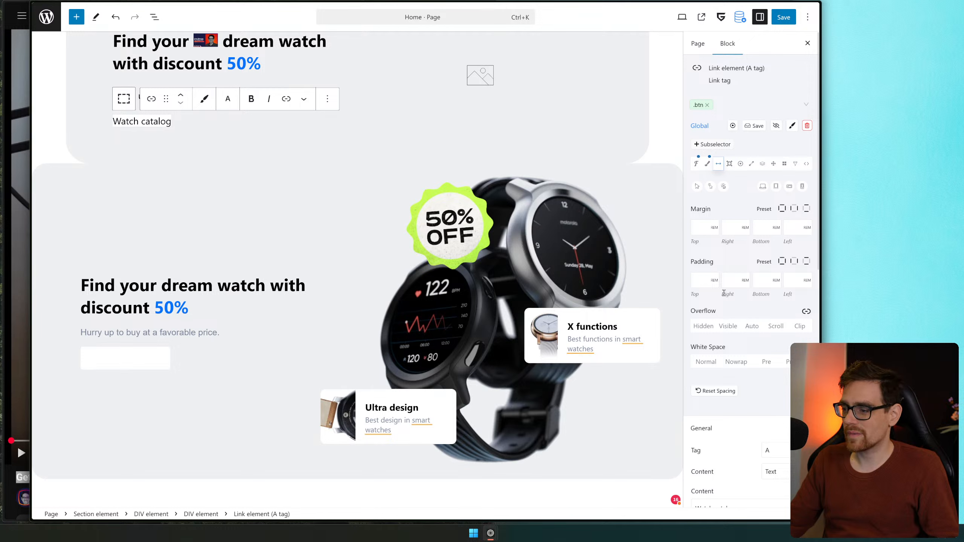
left_click(715, 275)
left_click(720, 320)
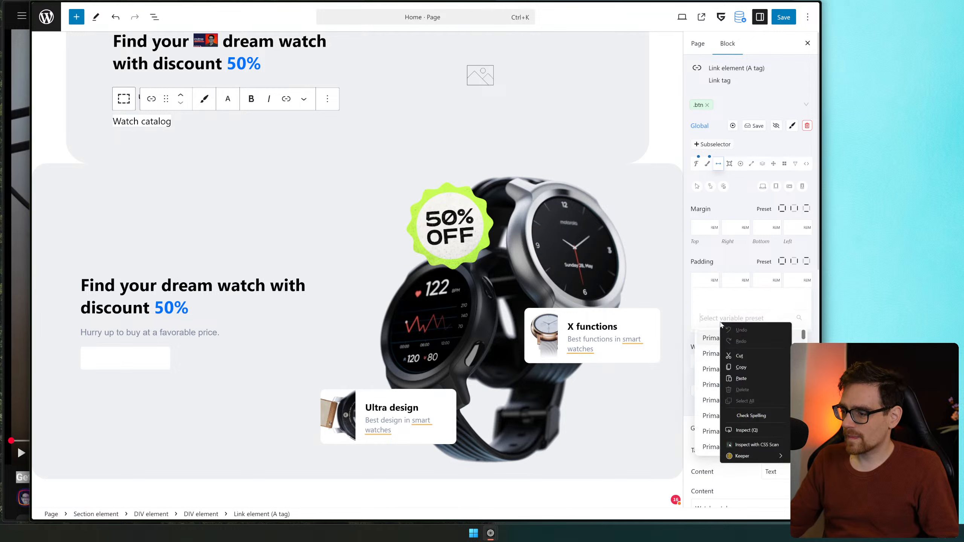
scroll(744, 395, "down", 2)
scroll(744, 395, "down", 10)
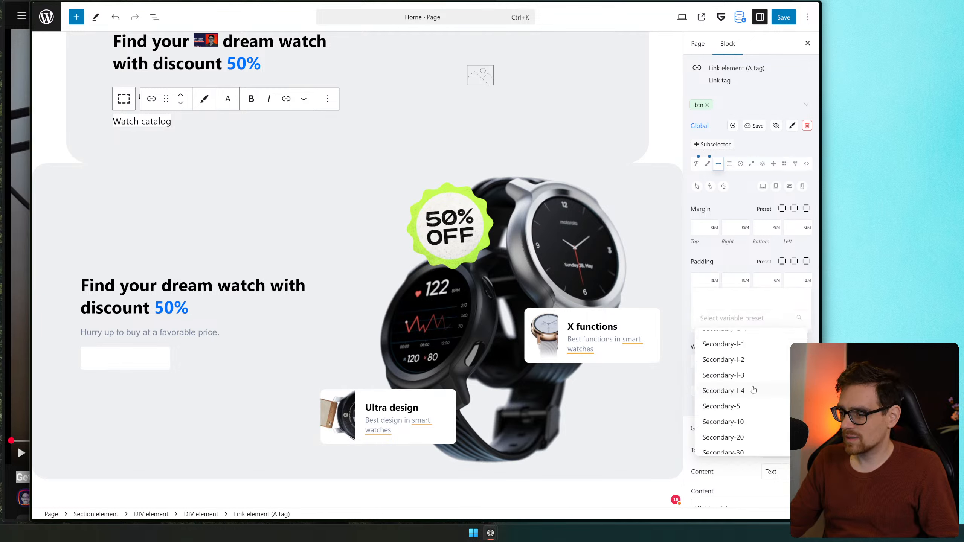
scroll(757, 399, "up", 12)
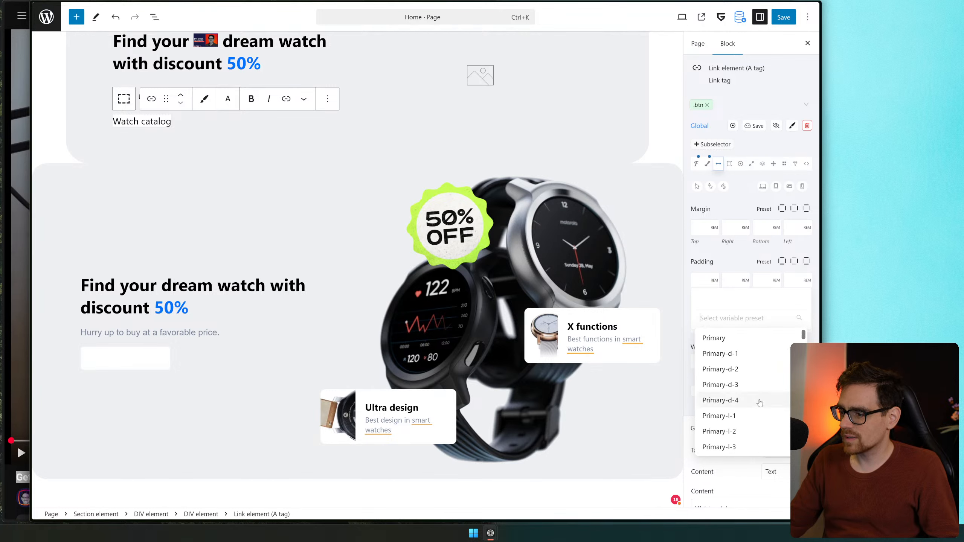
scroll(758, 399, "down", 6)
scroll(755, 393, "down", 8)
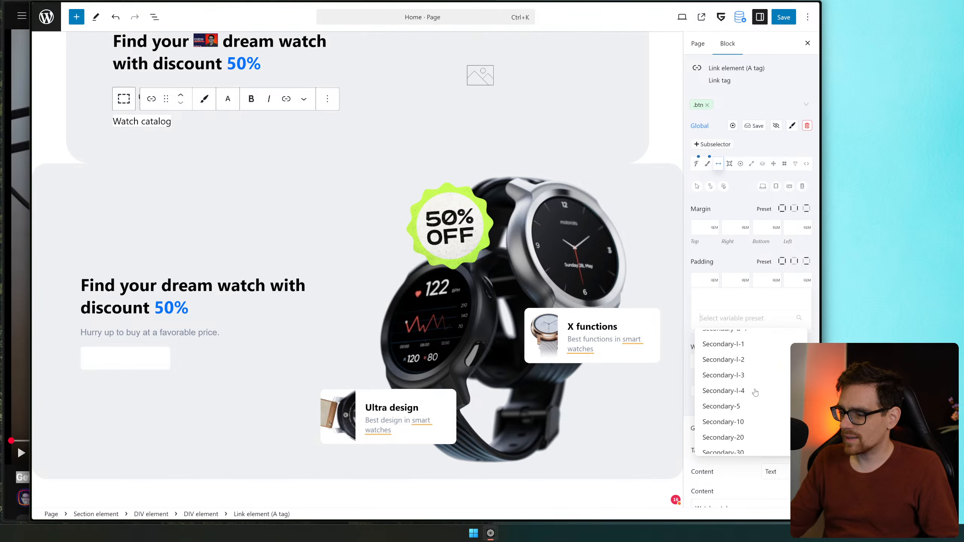
scroll(755, 393, "down", 10)
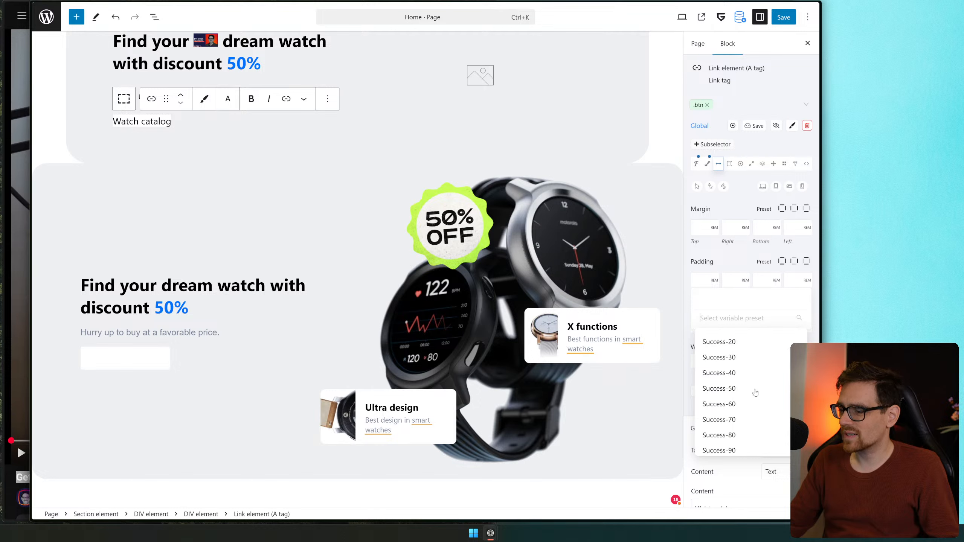
scroll(756, 392, "down", 4)
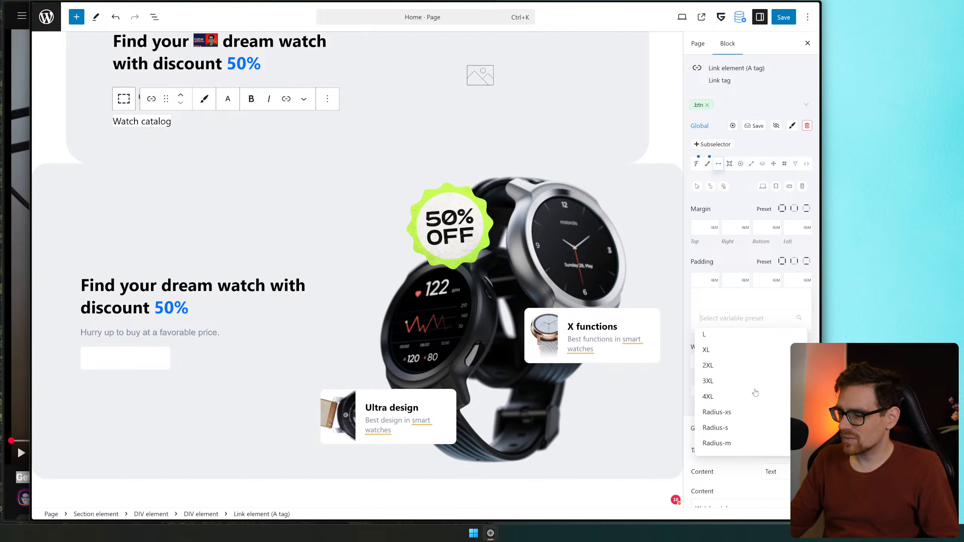
scroll(755, 393, "down", 3)
scroll(755, 394, "up", 2)
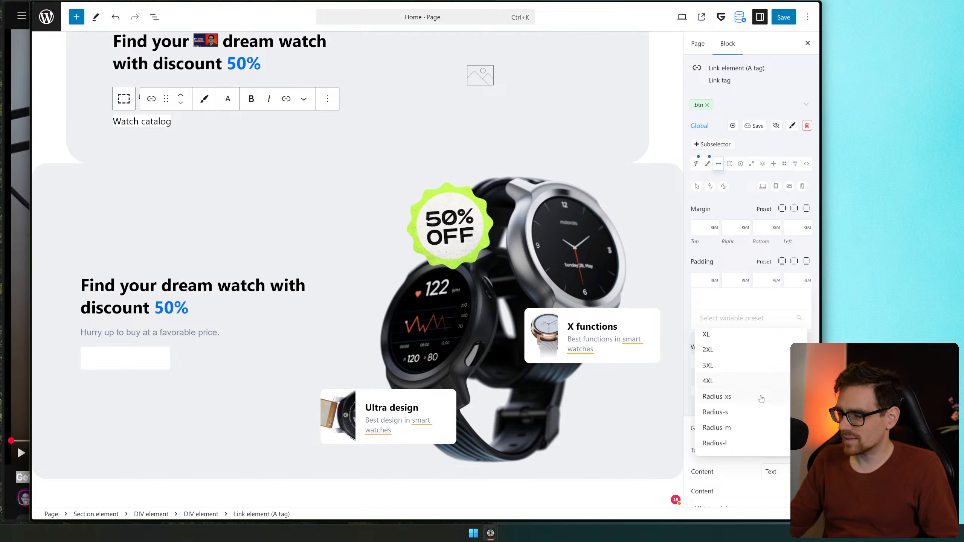
scroll(757, 425, "down", 3)
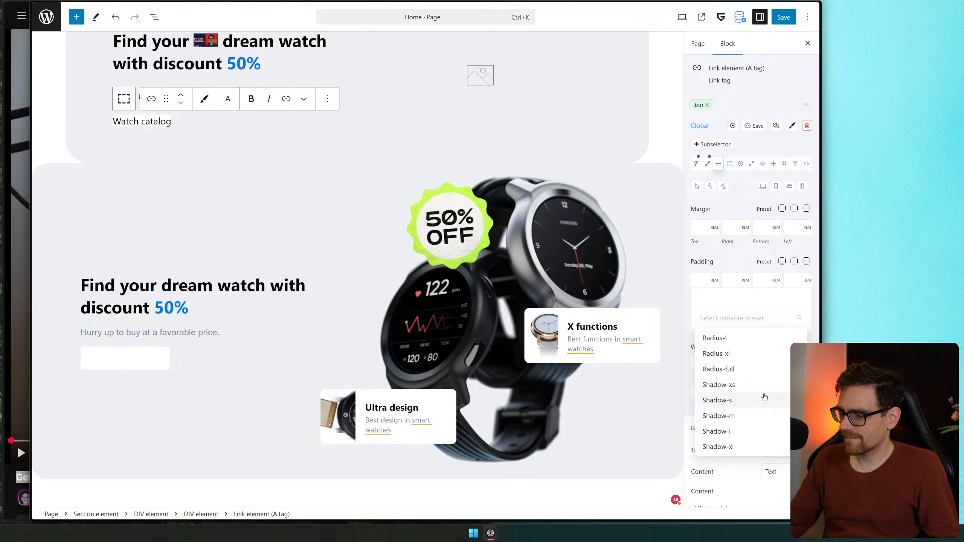
scroll(740, 427, "up", 6)
left_click(731, 408)
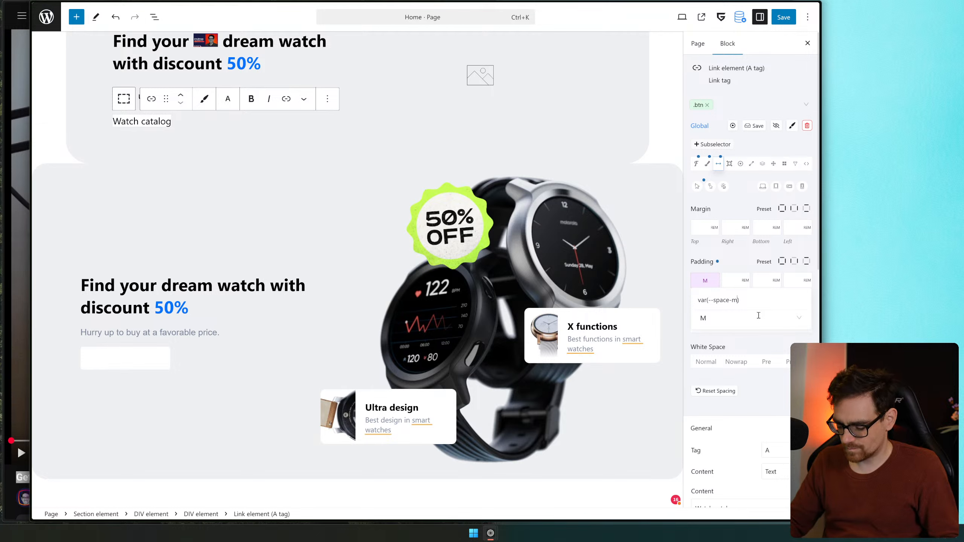
Change the btn class's top padding variable to the L size, var(--space-l)
key("BackSpace")
type("l")
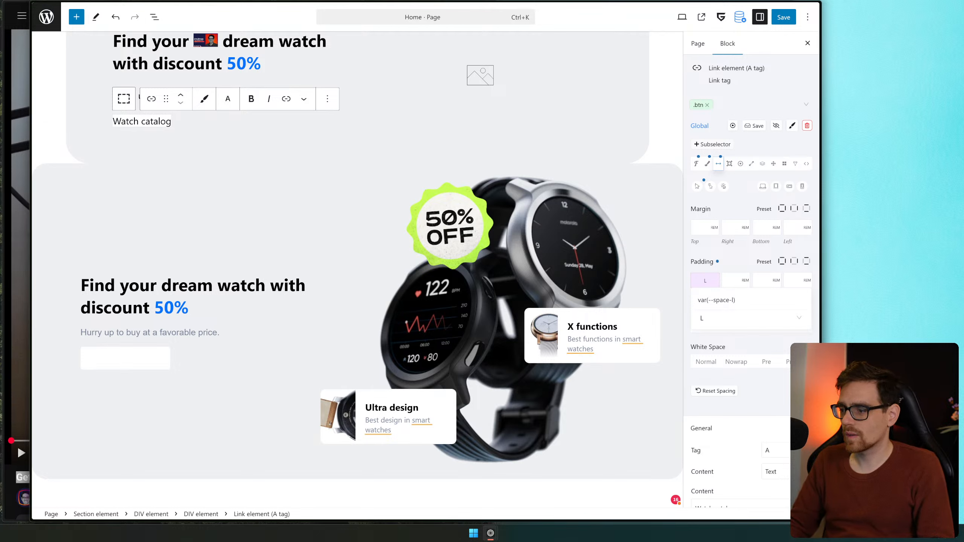
key("Return")
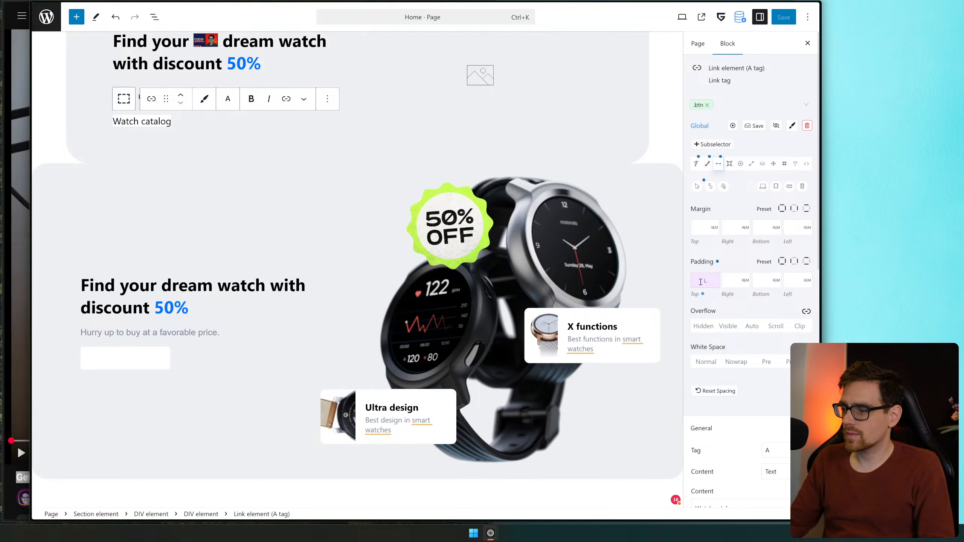
Set the btn class's top padding to the XL variable, var(--space-xl), and save the Home page
left_click(701, 282)
key("BackSpace")
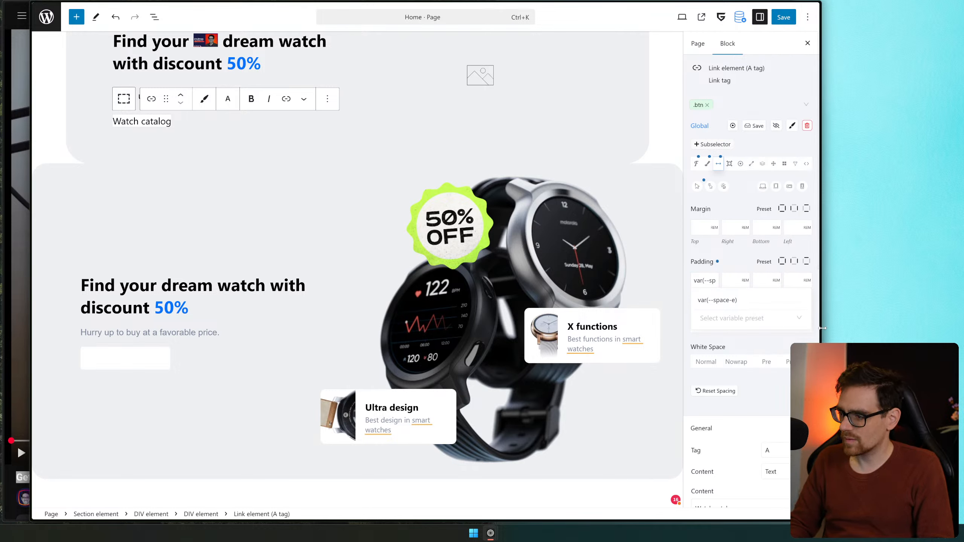
type("xl")
key("Return")
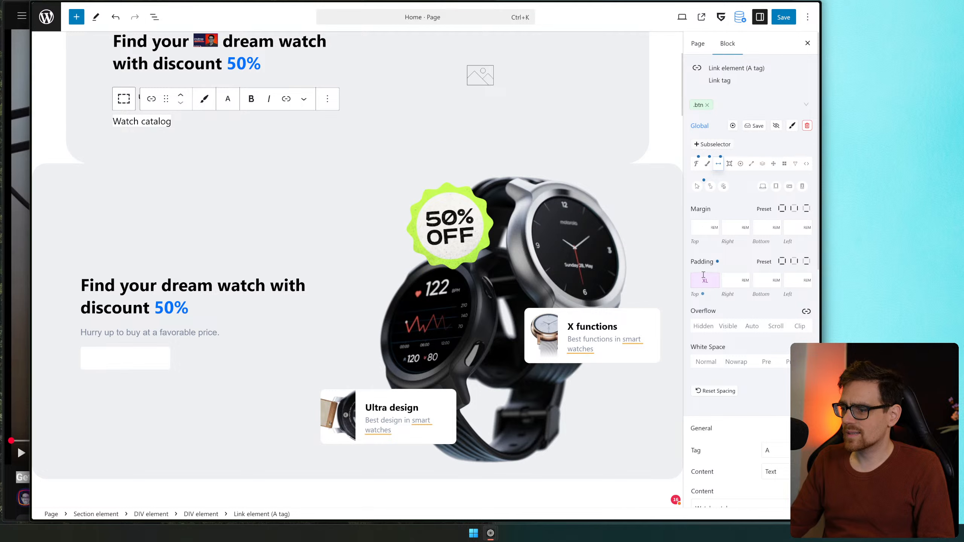
left_click(703, 277)
key("ctrl+a")
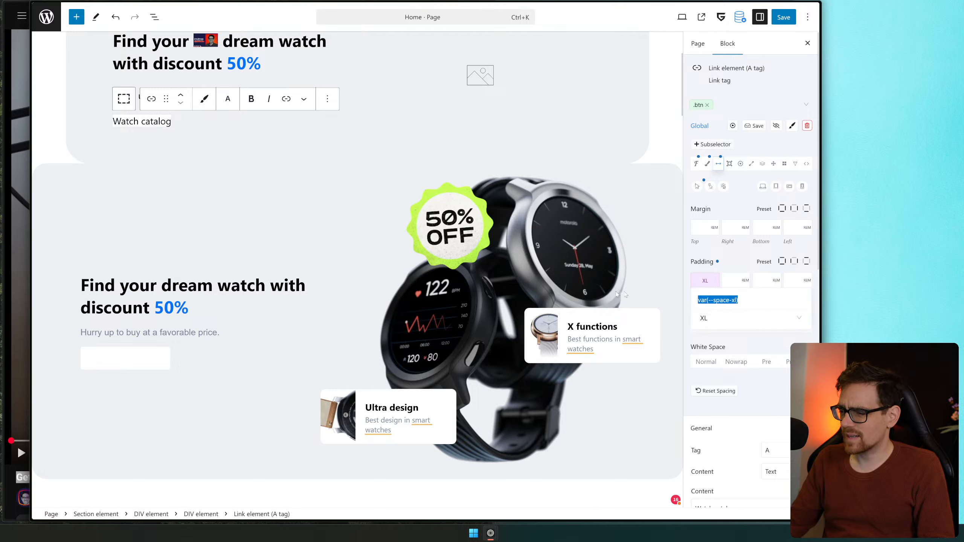
left_click(732, 264)
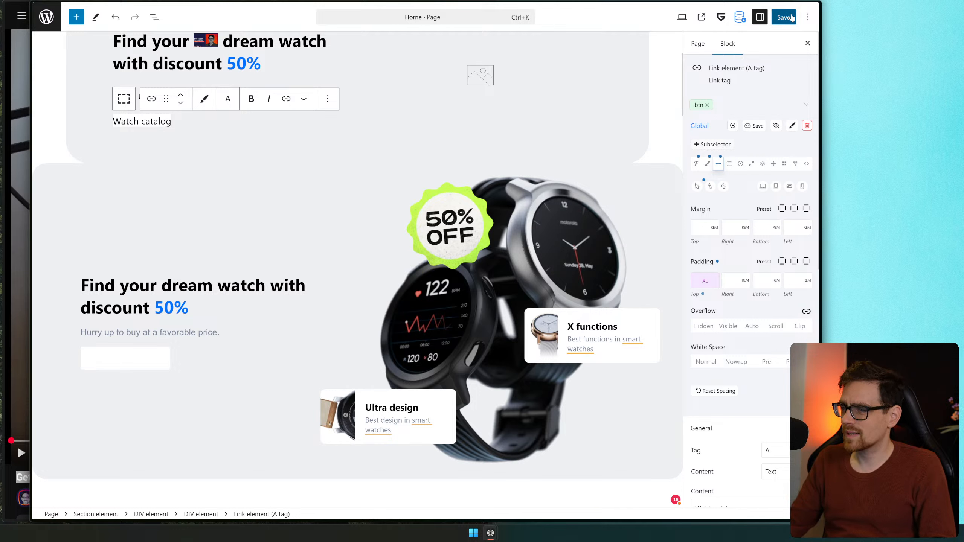
left_click(787, 17)
Reload and view the EWATCH demo page, and return to the Home page editor
mouse_move(805, 69)
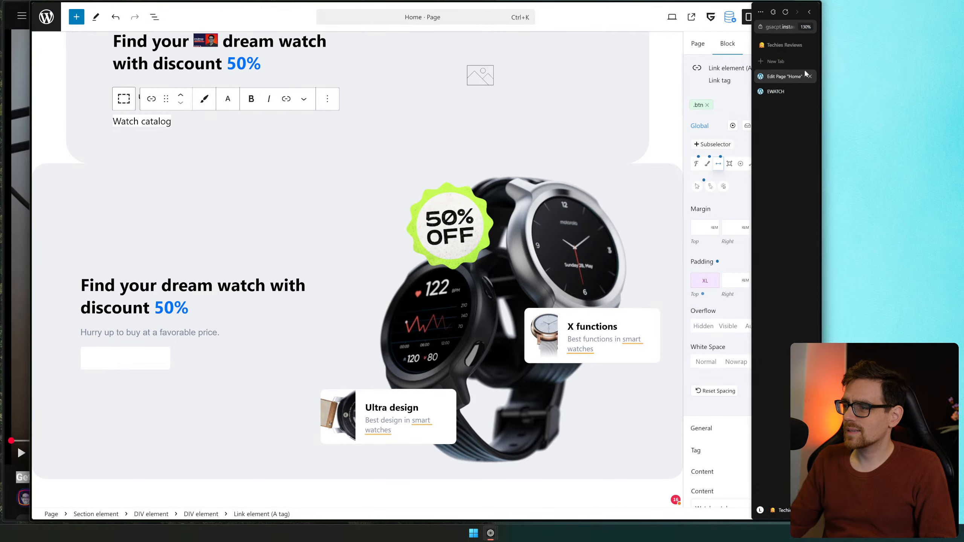
left_click(784, 91)
left_click(773, 12)
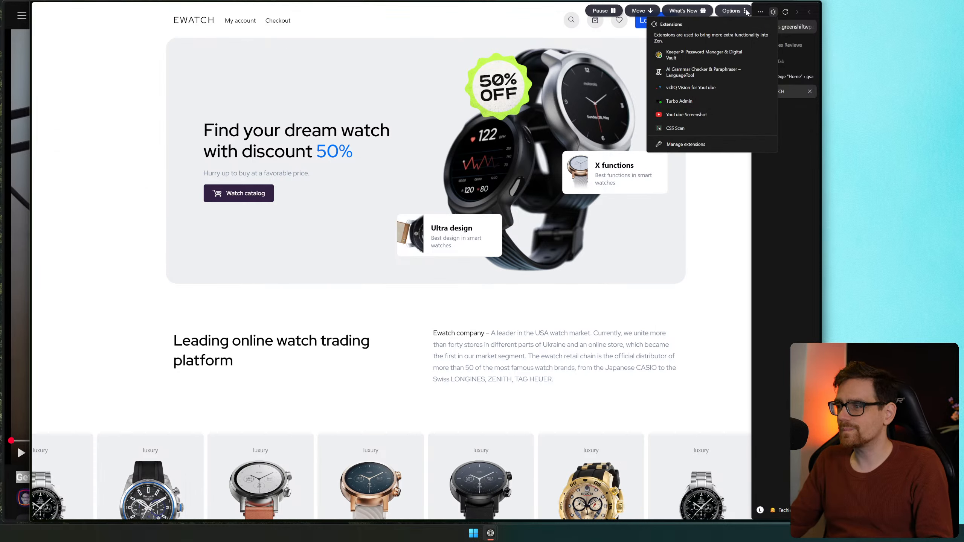
left_click(785, 12)
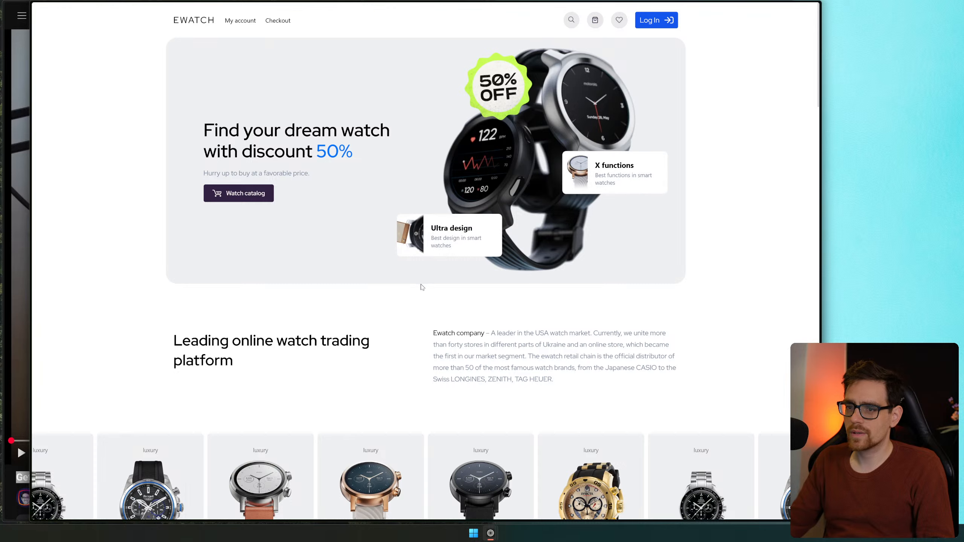
mouse_move(812, 153)
left_click(785, 79)
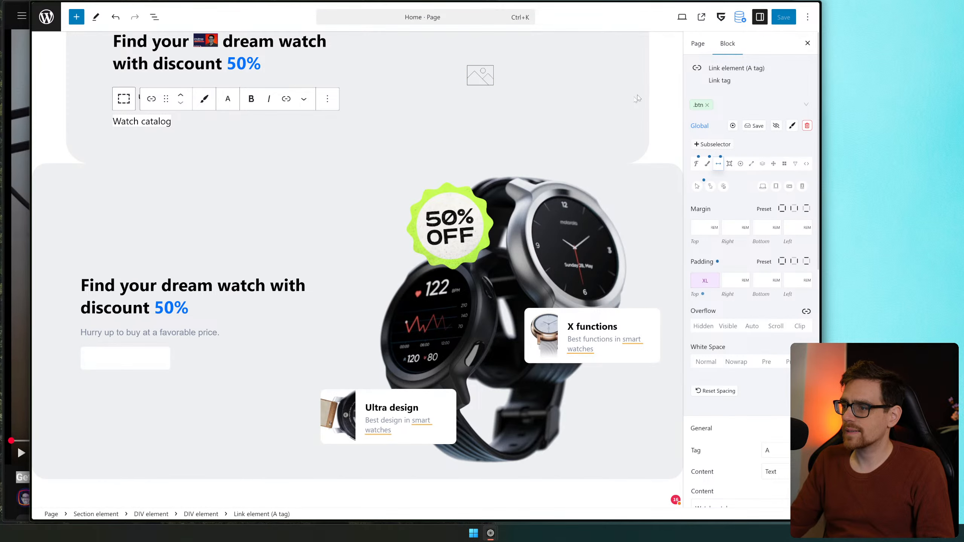
Save the global btn class, reload the EWATCH demo page once more and close its tab
left_click(756, 124)
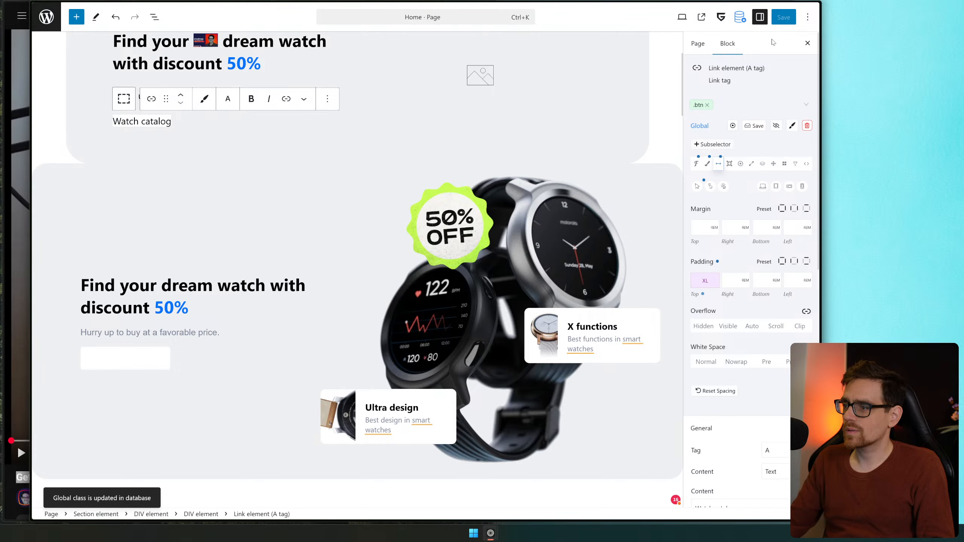
scroll(556, 101, "up", 4)
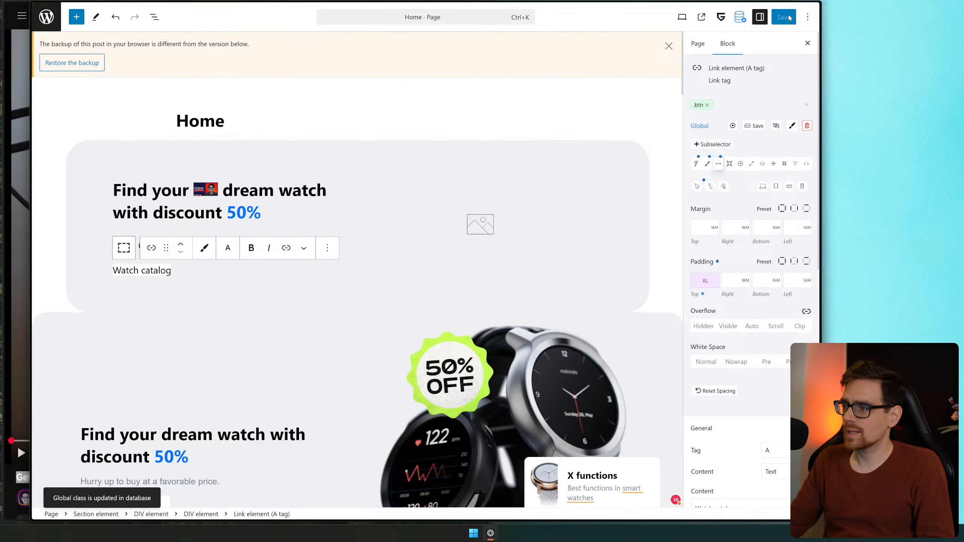
mouse_move(816, 23)
left_click(775, 91)
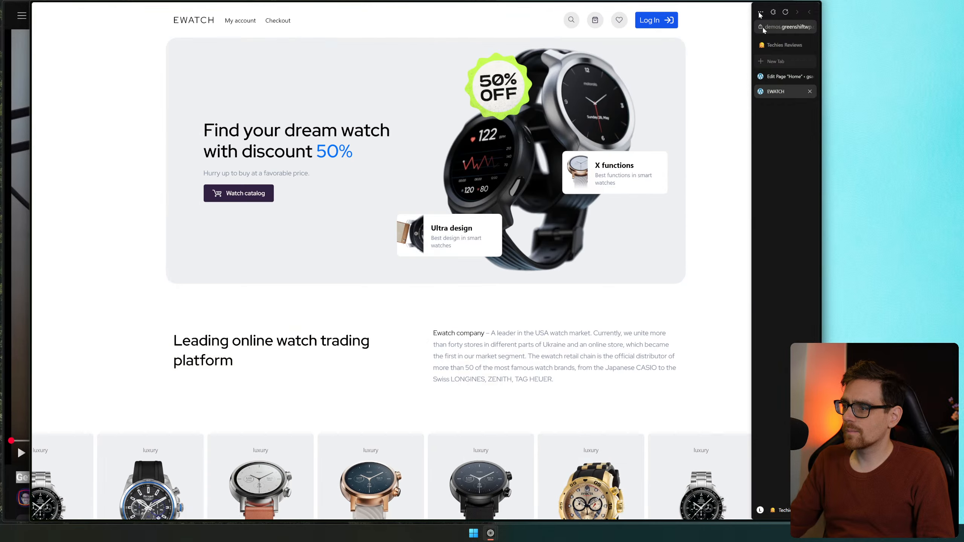
left_click(785, 12)
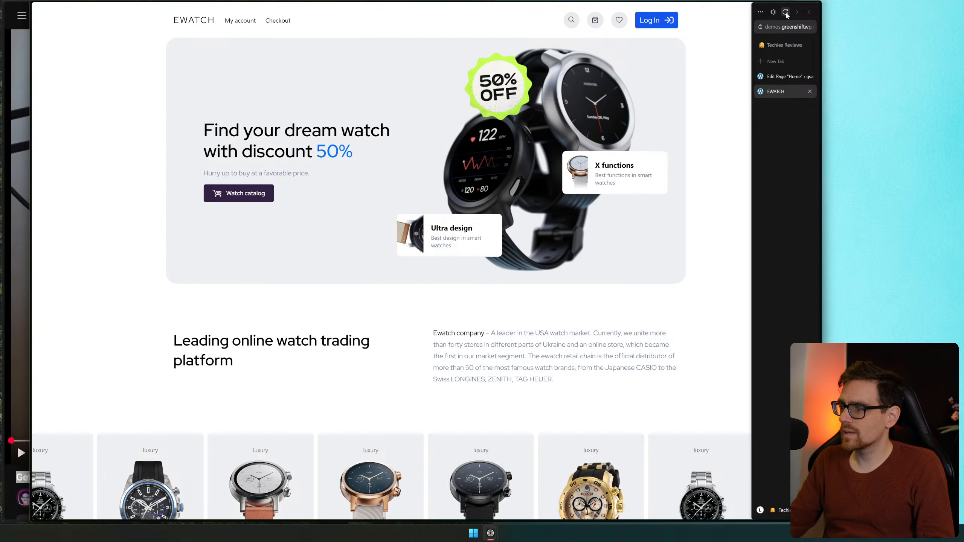
left_click(809, 91)
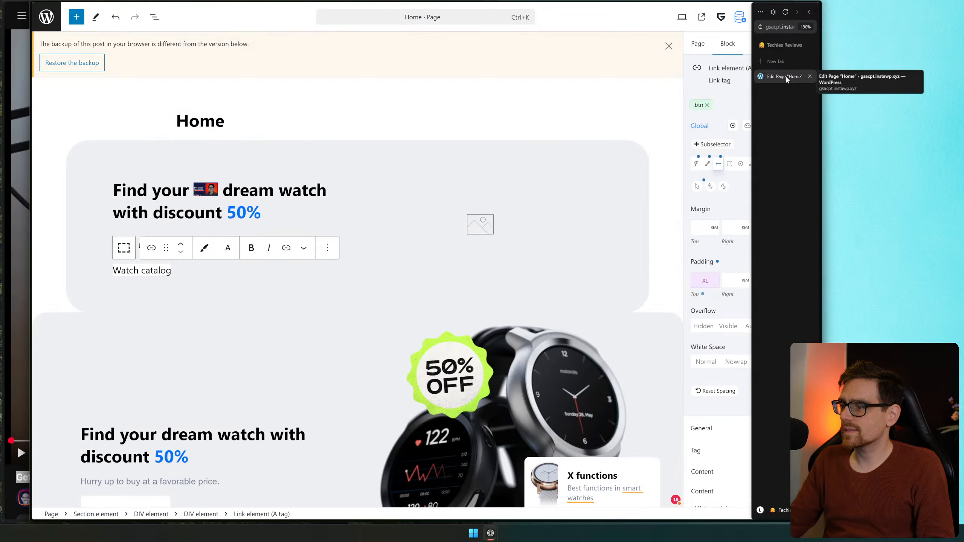
View the published Home page, inspect the Watch catalog button's rendering, and return to the Home page editor
left_click(708, 16)
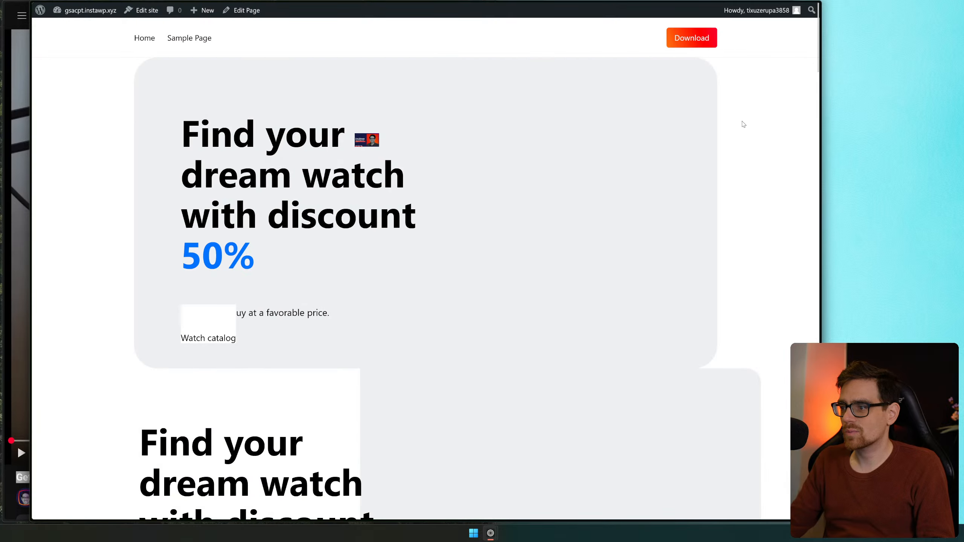
left_click_drag(225, 133, 205, 315)
left_click(262, 347)
left_click(562, 219)
mouse_move(828, 125)
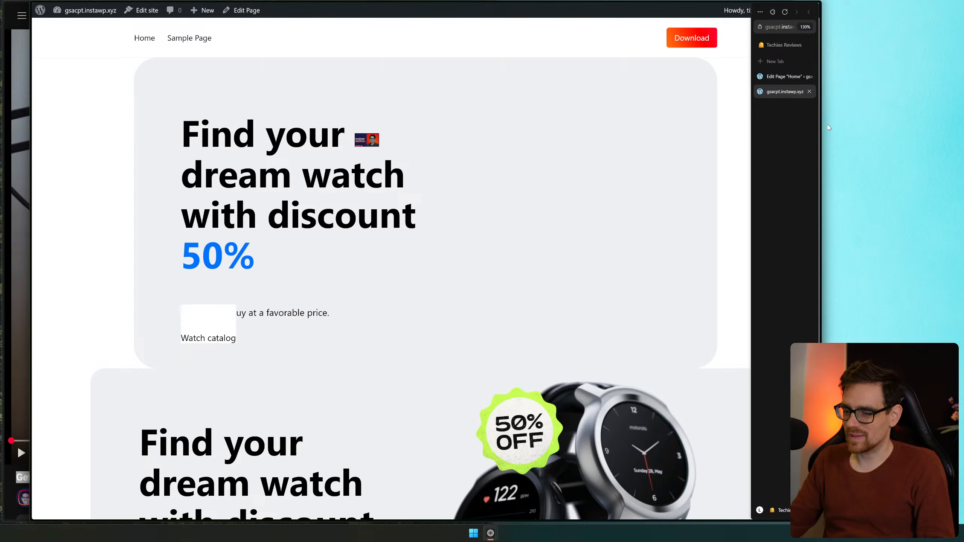
left_click(788, 76)
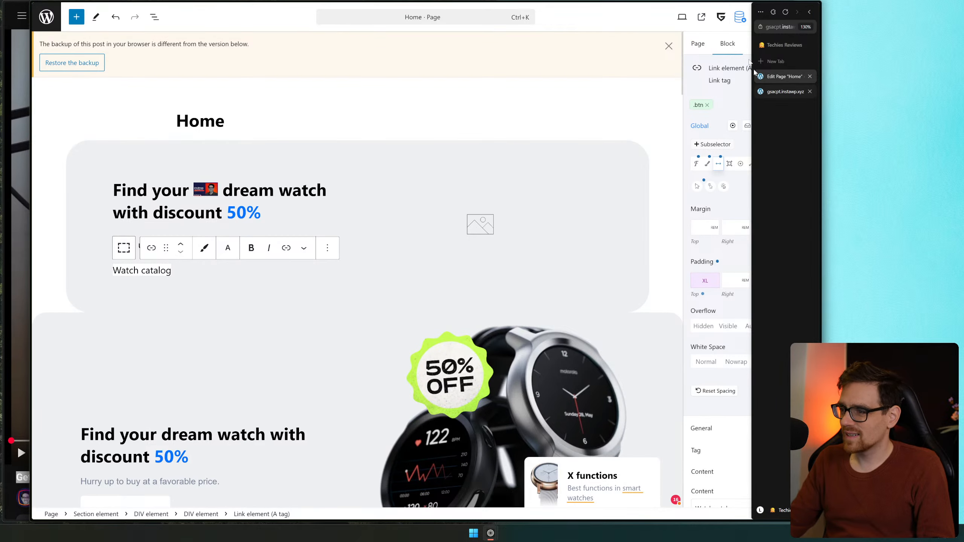
Reload the Home page editor and open the spacing settings of the Watch catalog link's btn class
mouse_move(821, 41)
left_click(788, 12)
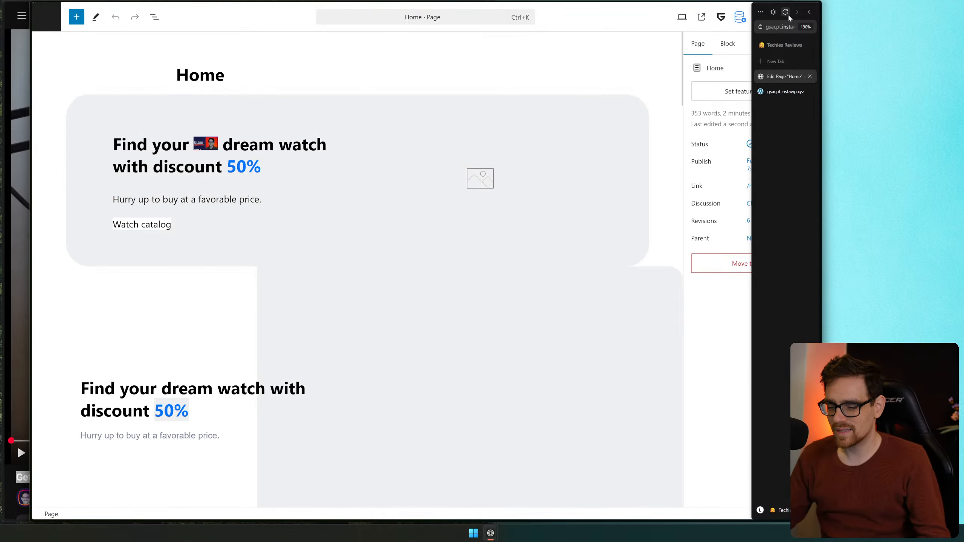
left_click(154, 221)
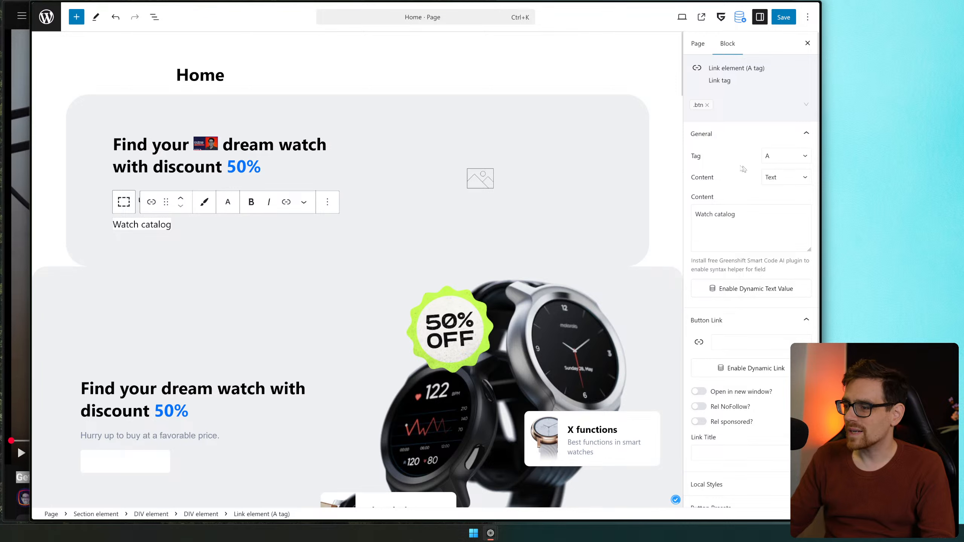
left_click(694, 103)
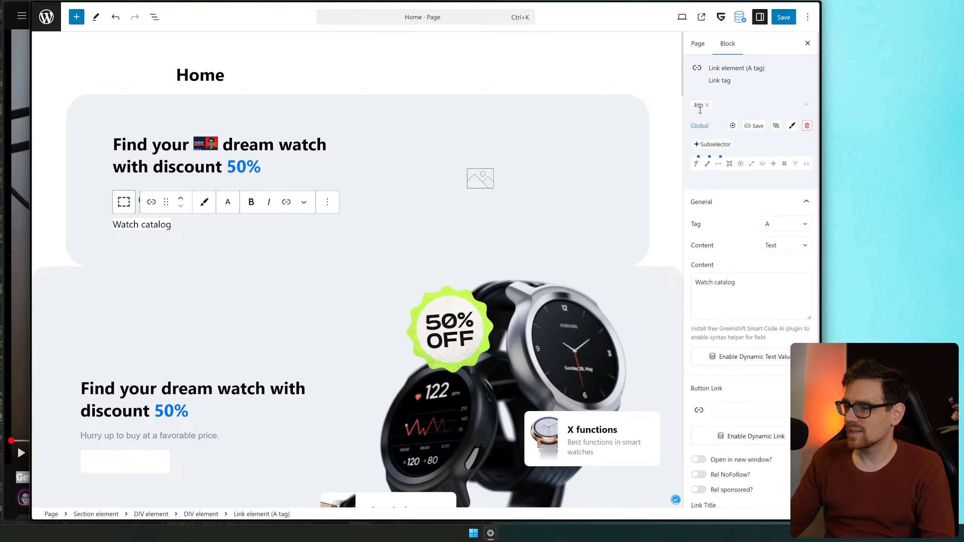
left_click(718, 164)
Set the btn class's top padding to the M variable, var(--space-m)
left_click(701, 283)
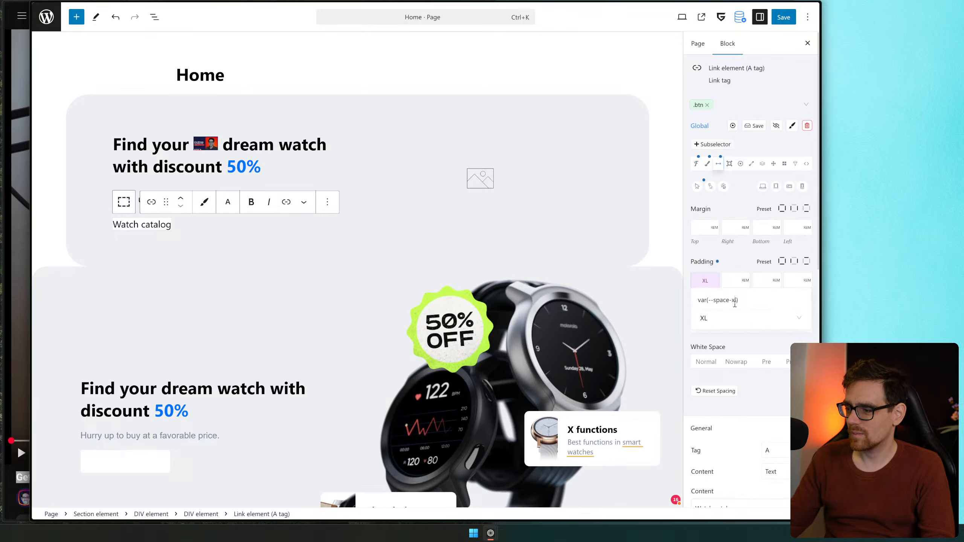
left_click(732, 300)
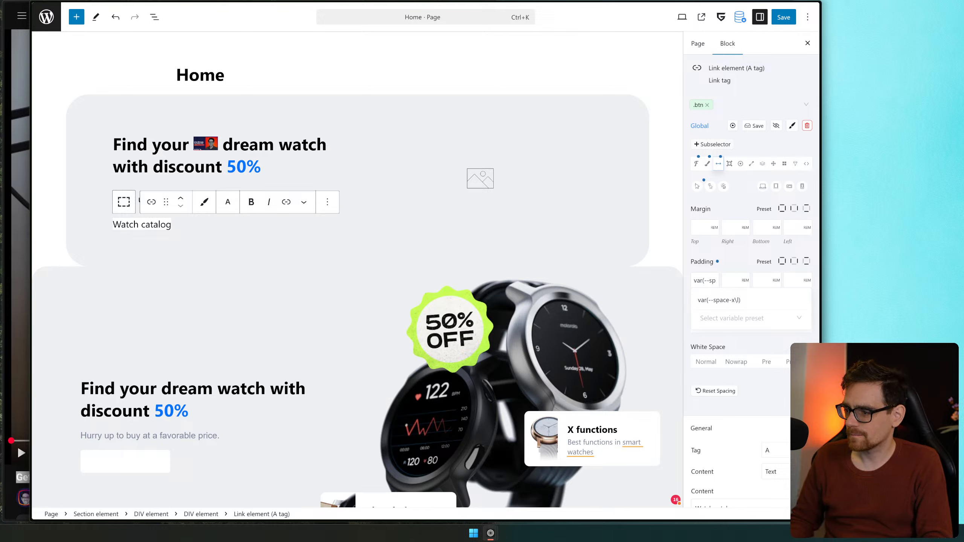
key("Delete")
type("m")
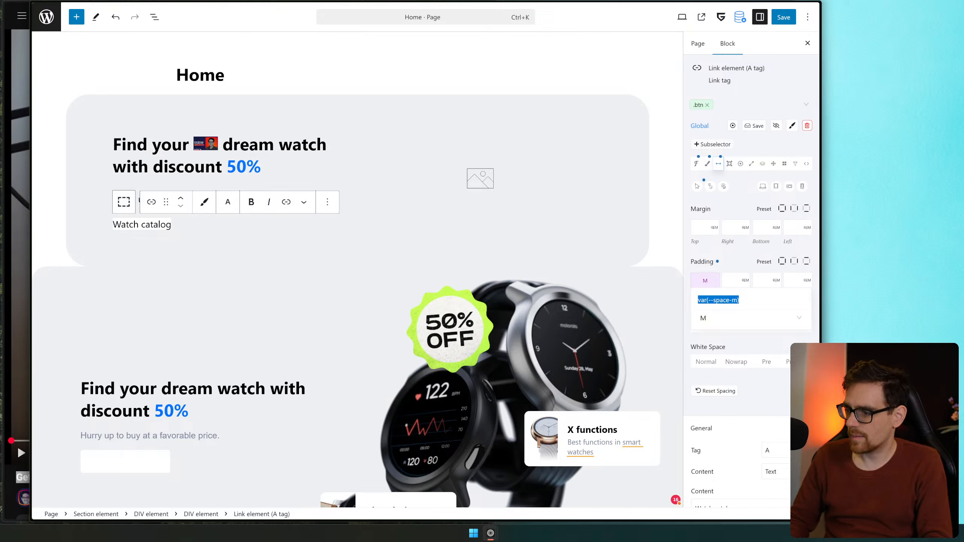
key("Return")
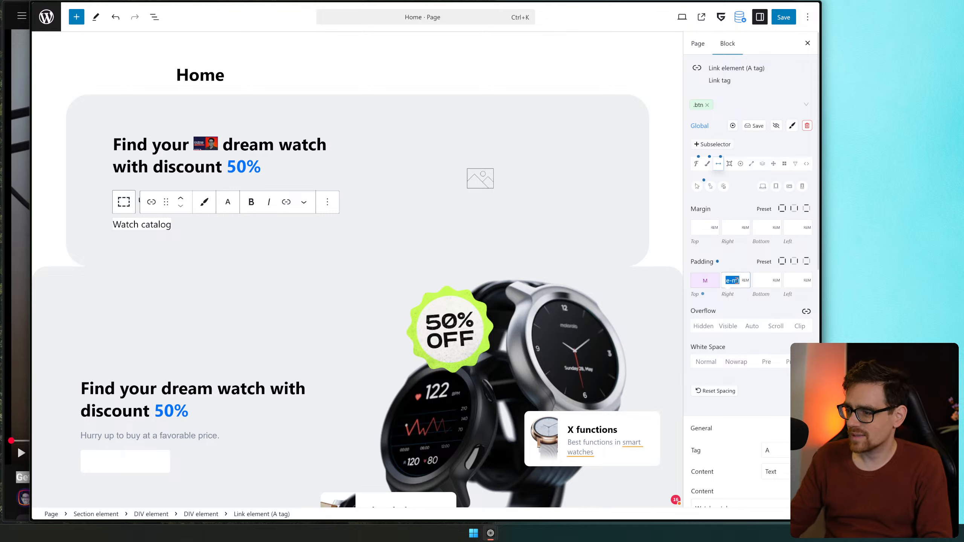
Apply var(--space-m) to the btn class's right, bottom and left padding as well
left_click(735, 281)
type("var(--space-m)")
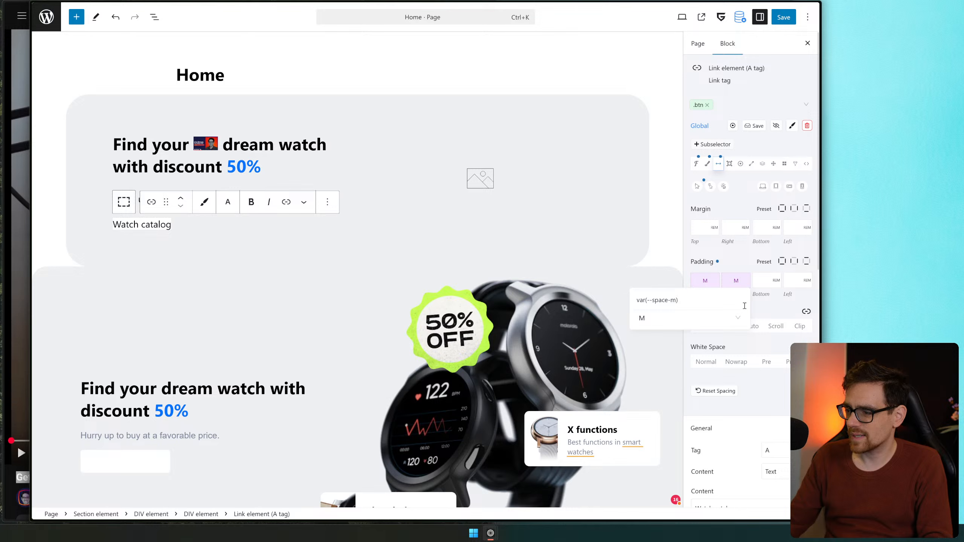
left_click(766, 281)
type("var(--space-m)")
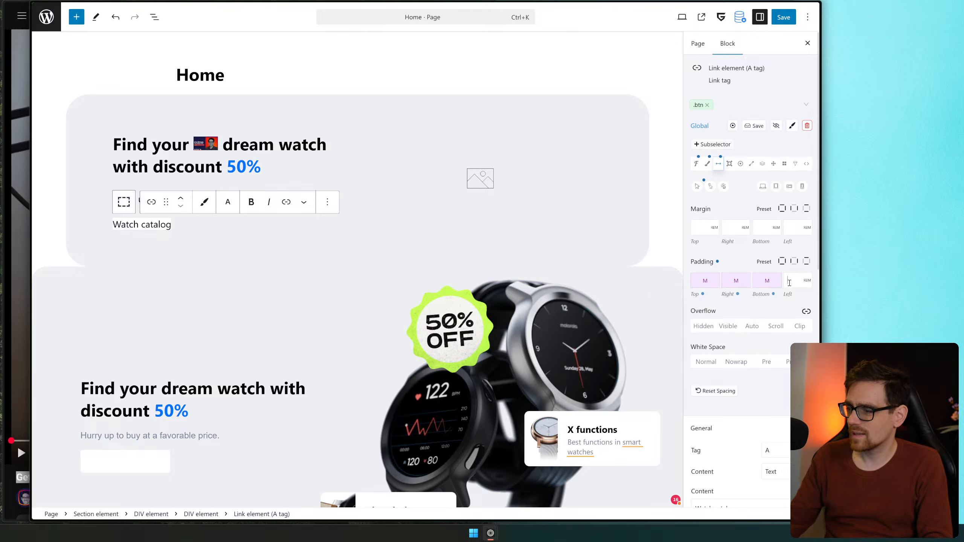
left_click(788, 282)
type("var(--space-m)")
left_click(738, 258)
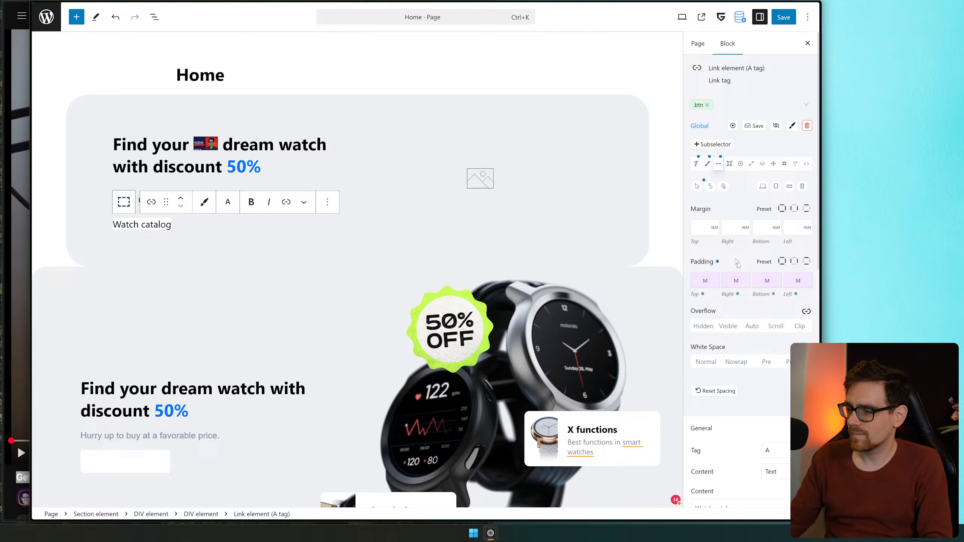
left_click(737, 281)
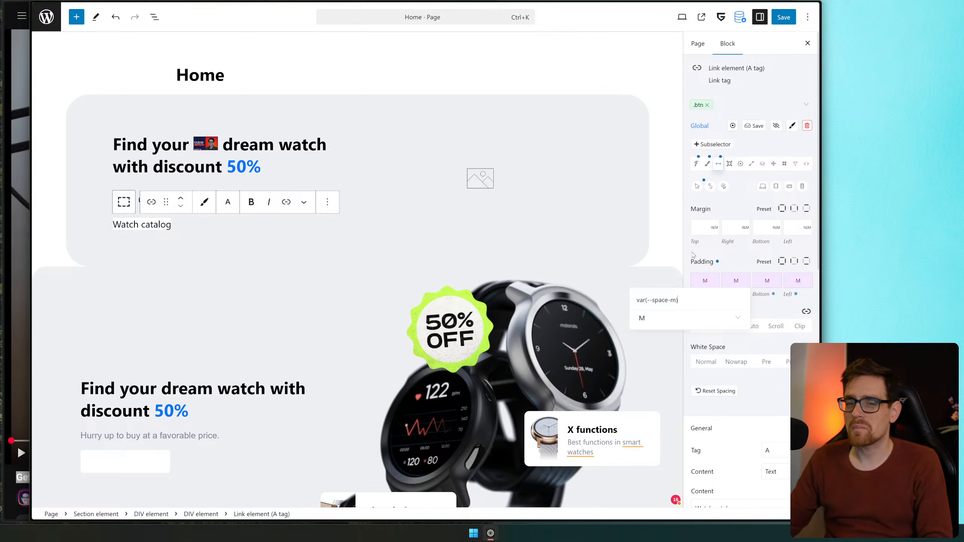
Try a 12px right margin on the btn class and clear it again
left_click(713, 229)
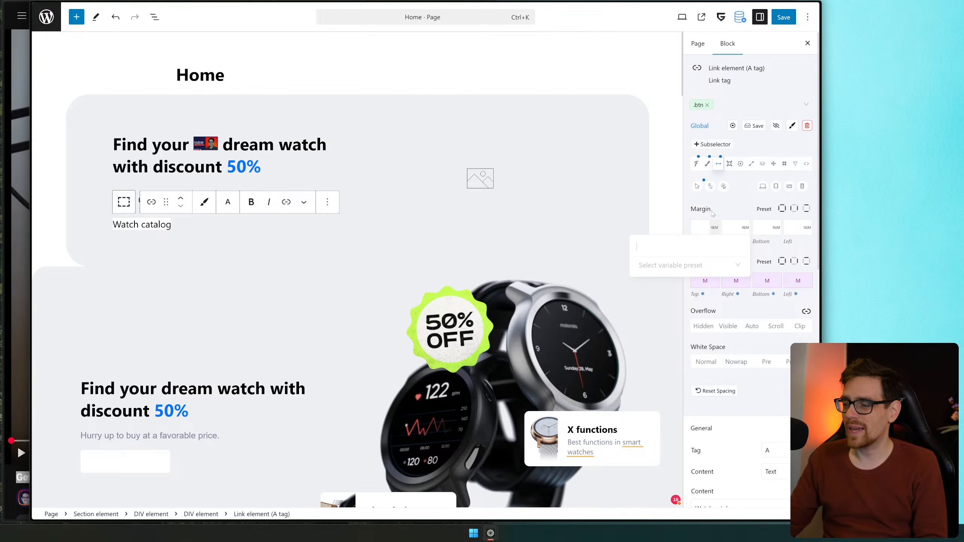
left_click(740, 227)
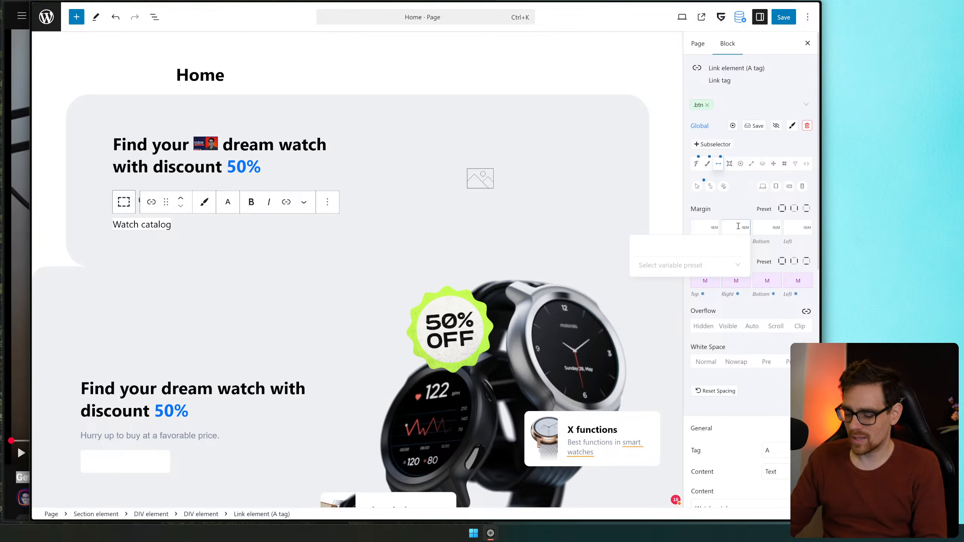
type("12px")
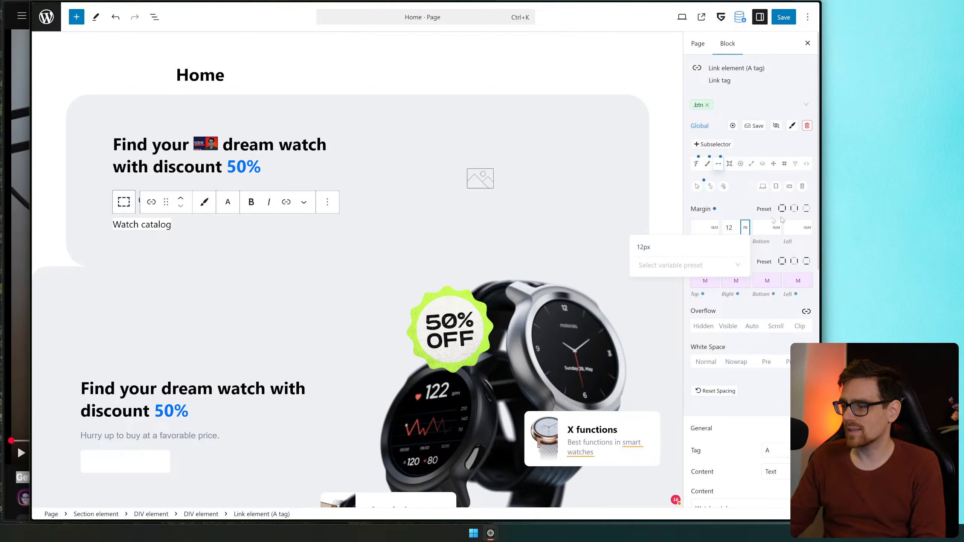
left_click(700, 245)
key("ctrl+a")
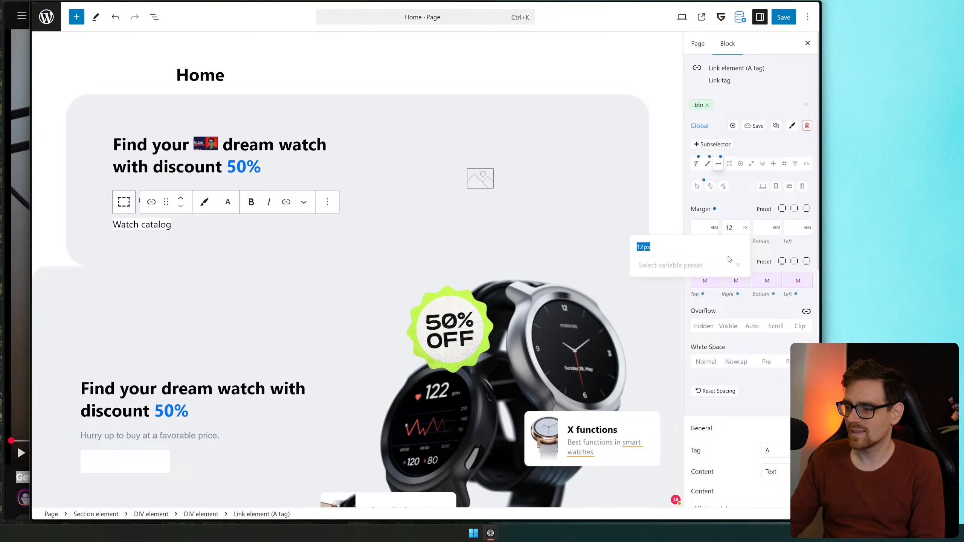
key("BackSpace")
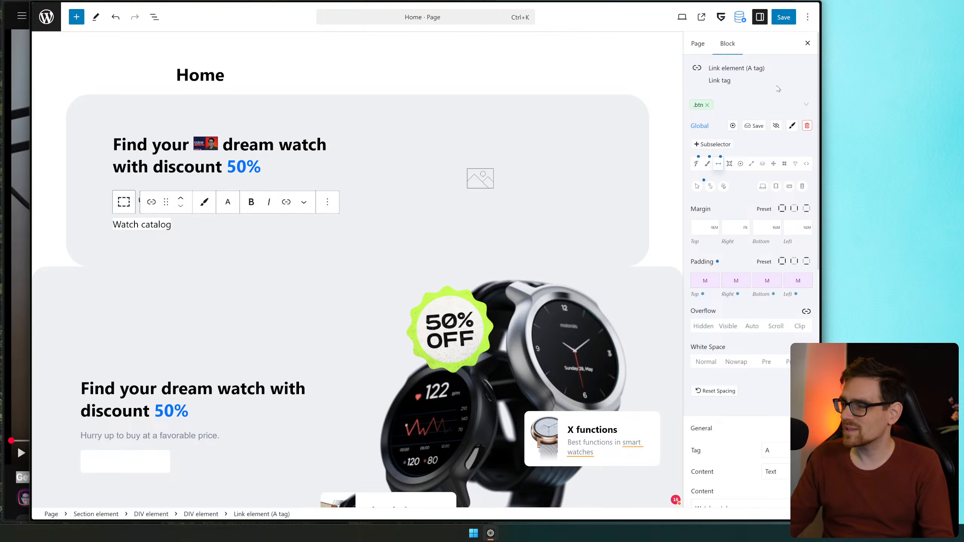
Save the global btn class and the Home page, and reload the published page to check the button
left_click(761, 128)
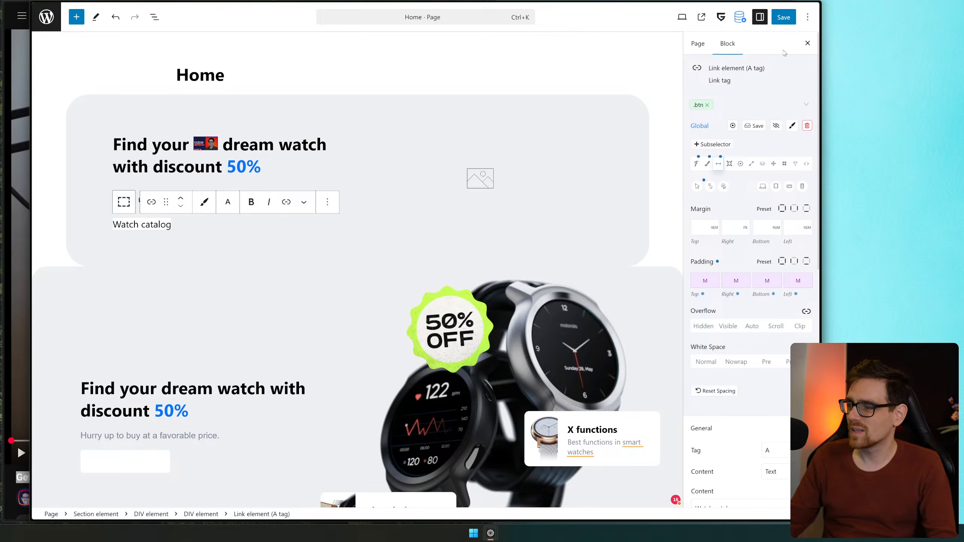
left_click(782, 18)
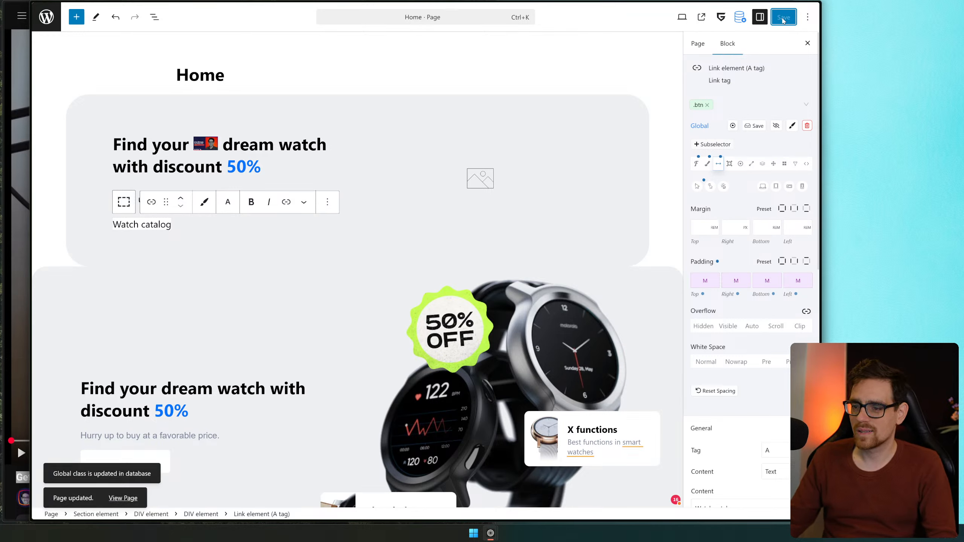
mouse_move(816, 81)
left_click(784, 92)
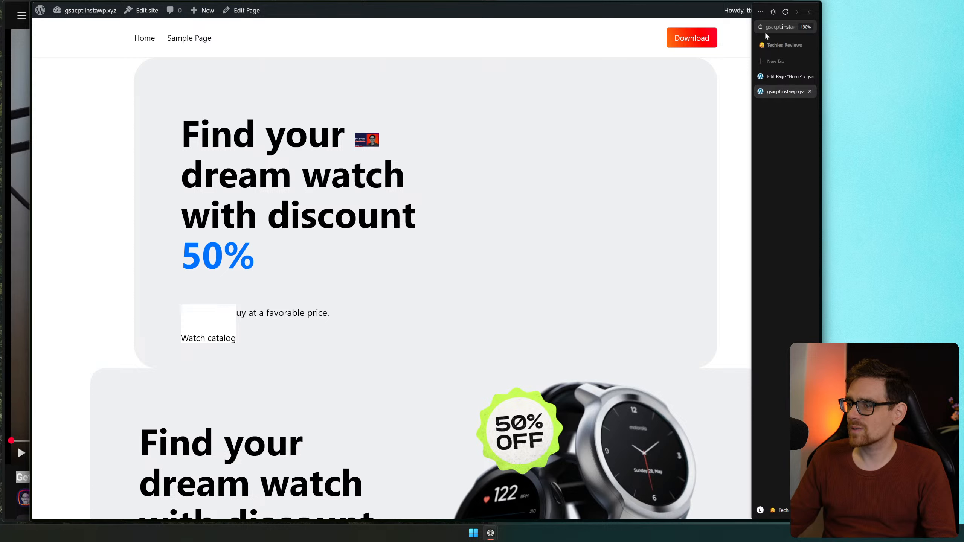
left_click(784, 12)
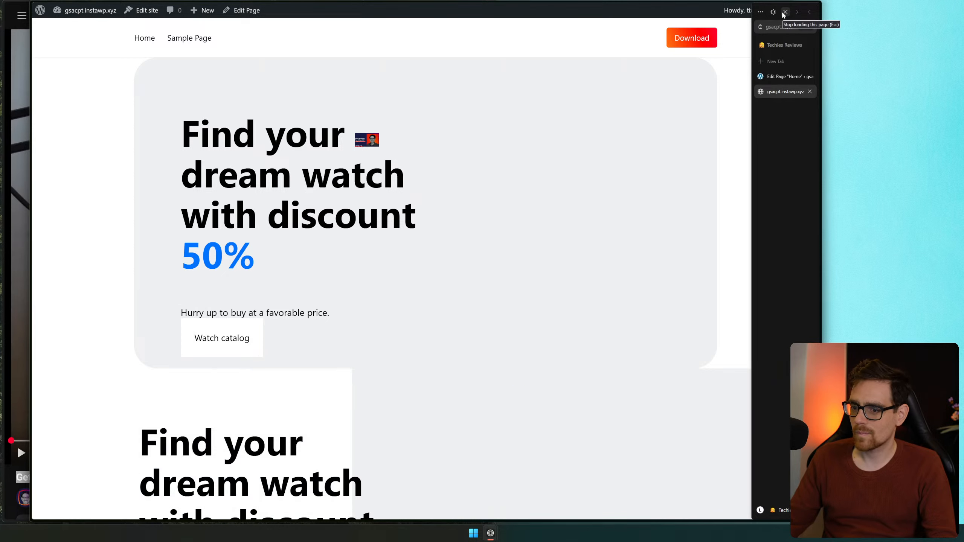
left_click(790, 77)
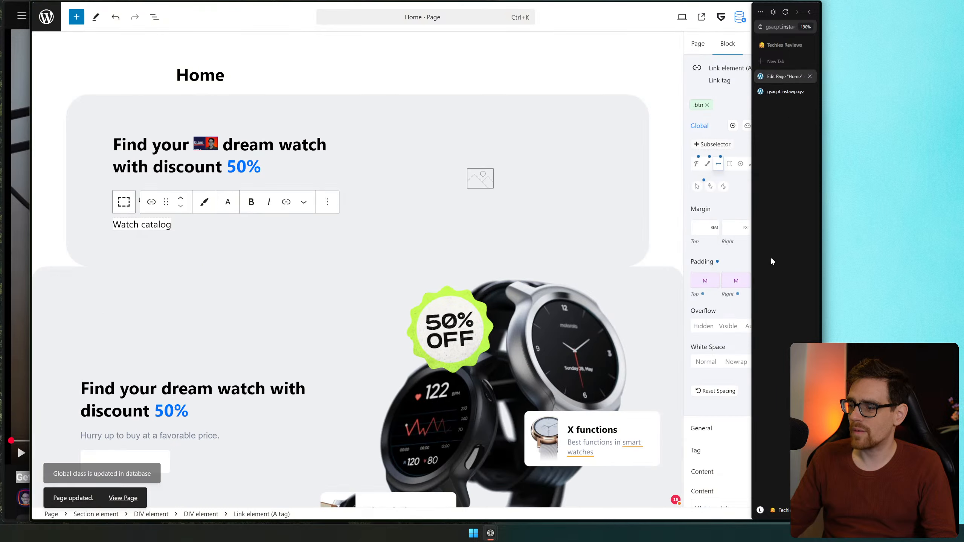
Set the btn class's padding to the S variable, var(--space-s), on all four sides
left_click(711, 282)
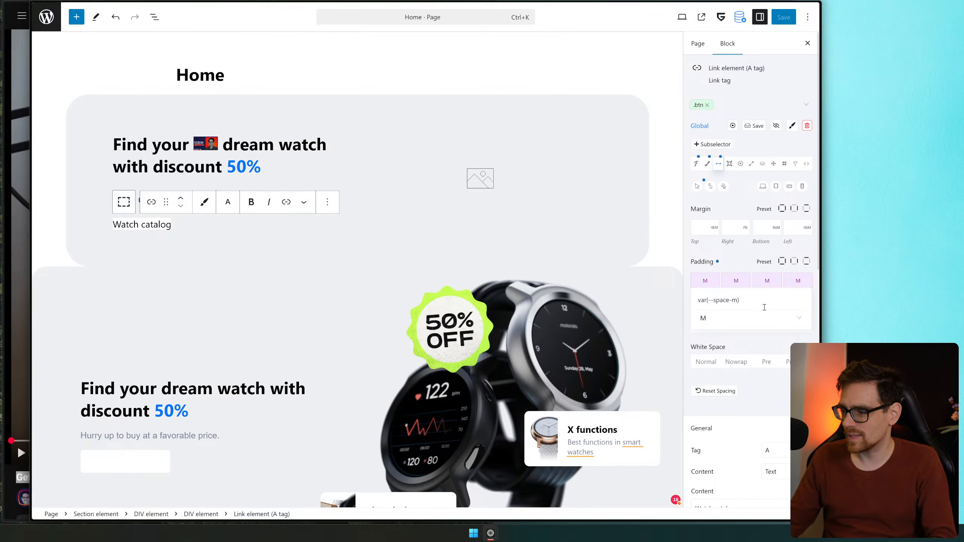
key("BackSpace")
type("m")
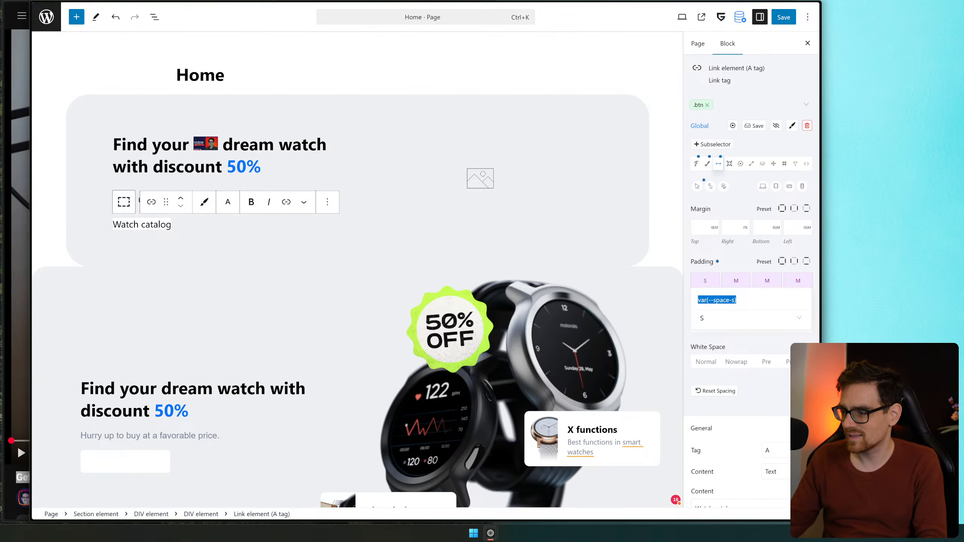
left_click(741, 285)
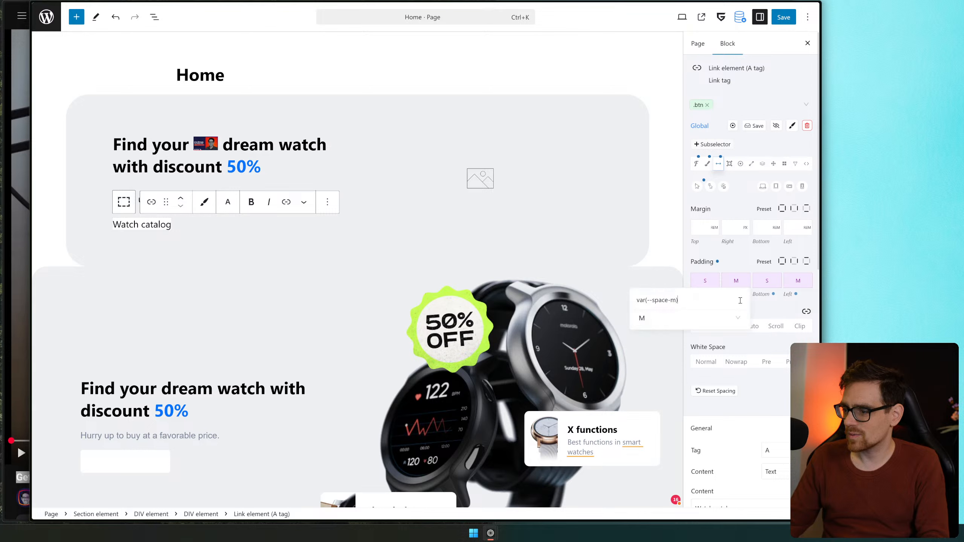
triple_click(737, 301)
type("var(--space-s)")
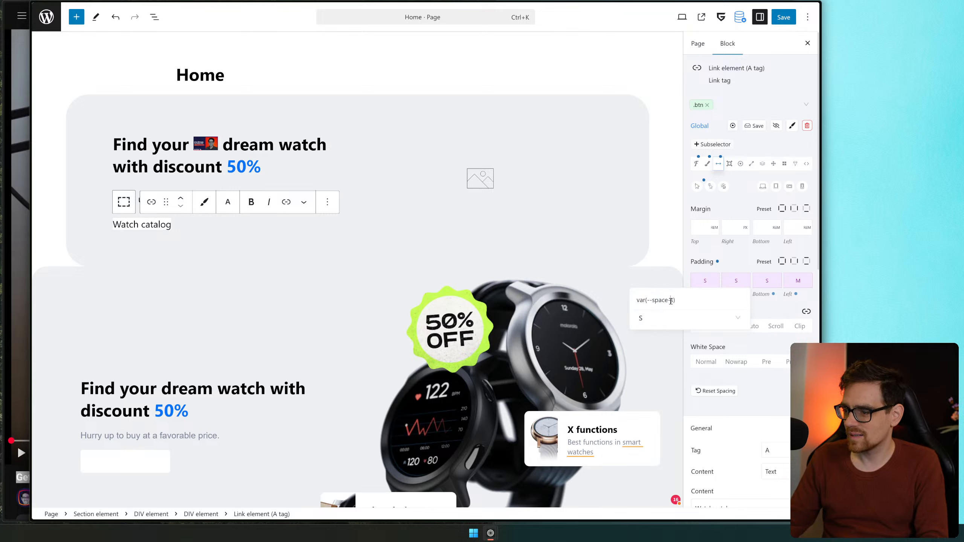
left_click(806, 285)
triple_click(736, 300)
type("var(--space-s)")
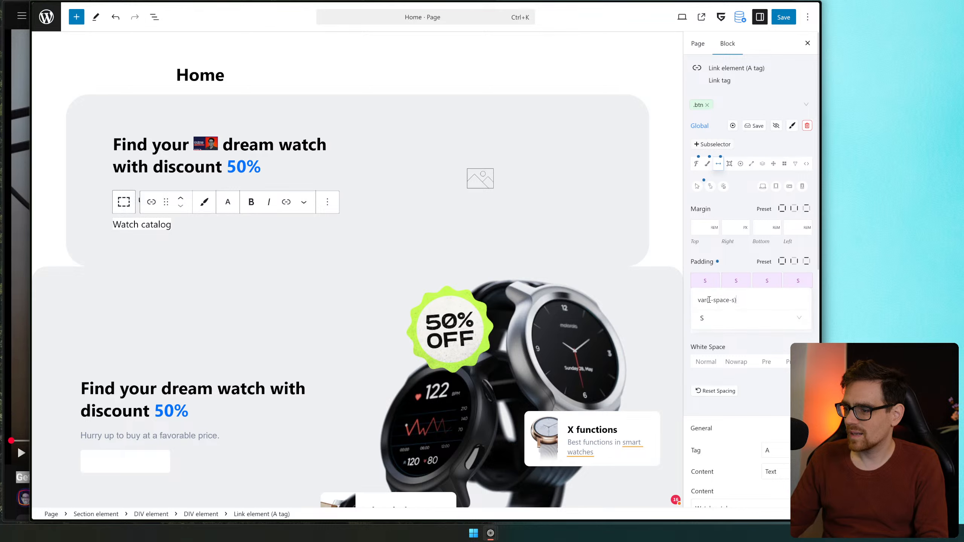
Reduce the btn class's top and bottom padding to the XS variable, and save the global class and the page
left_click(705, 280)
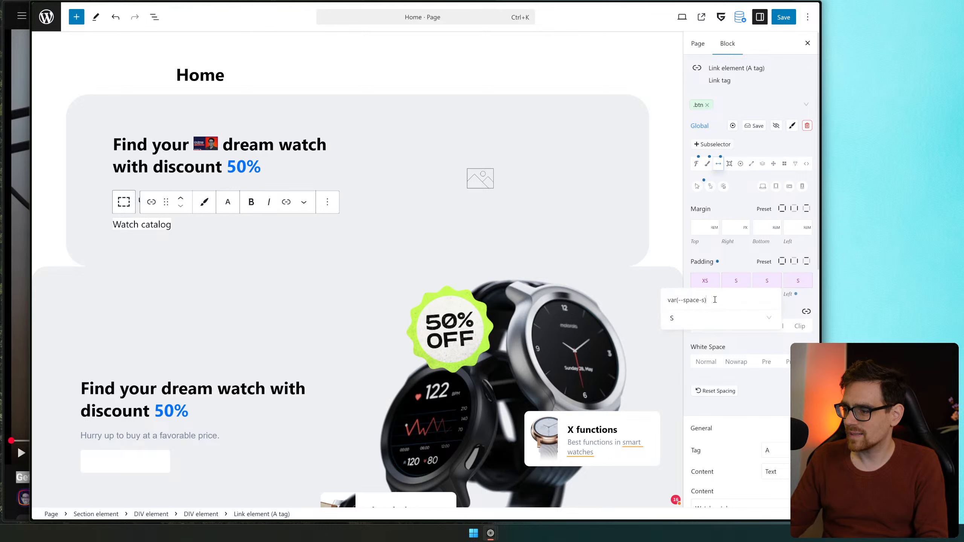
left_click(785, 45)
left_click(755, 125)
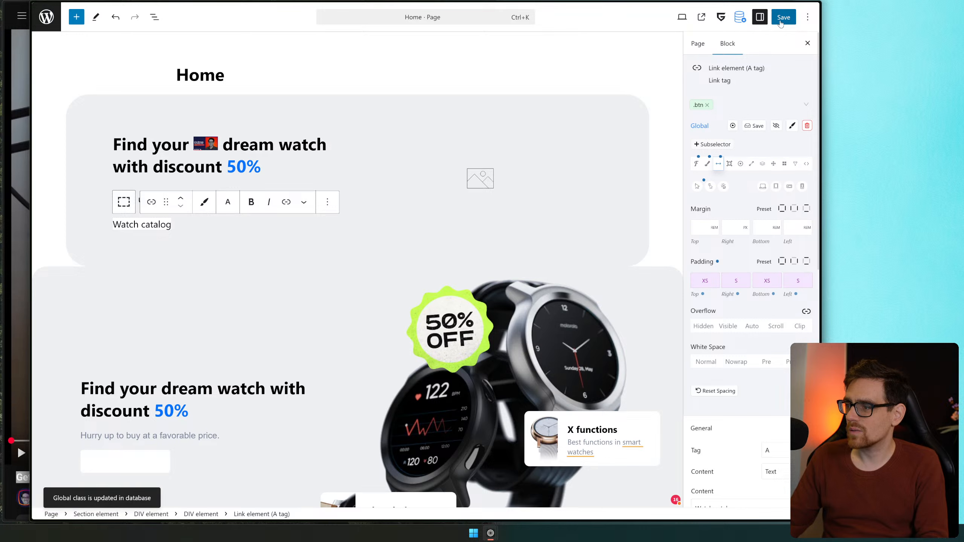
left_click(784, 19)
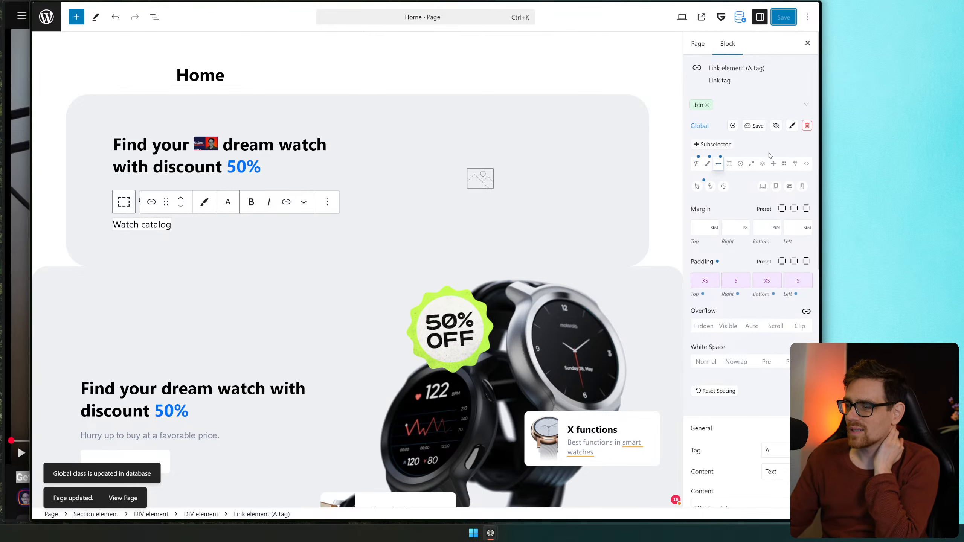
Reload the published Home page to examine the Watch catalog button's padding, and go back to the editor
mouse_move(802, 69)
left_click(785, 92)
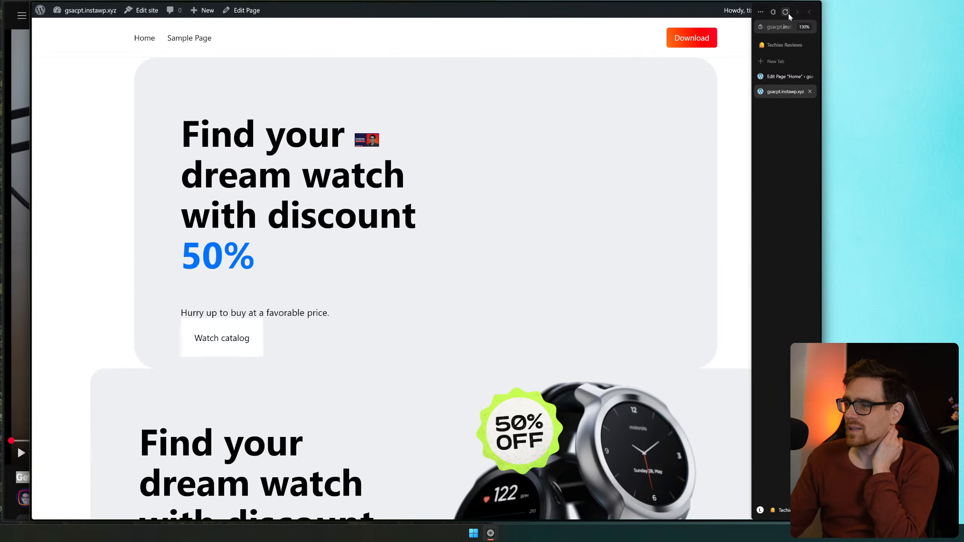
left_click(786, 12)
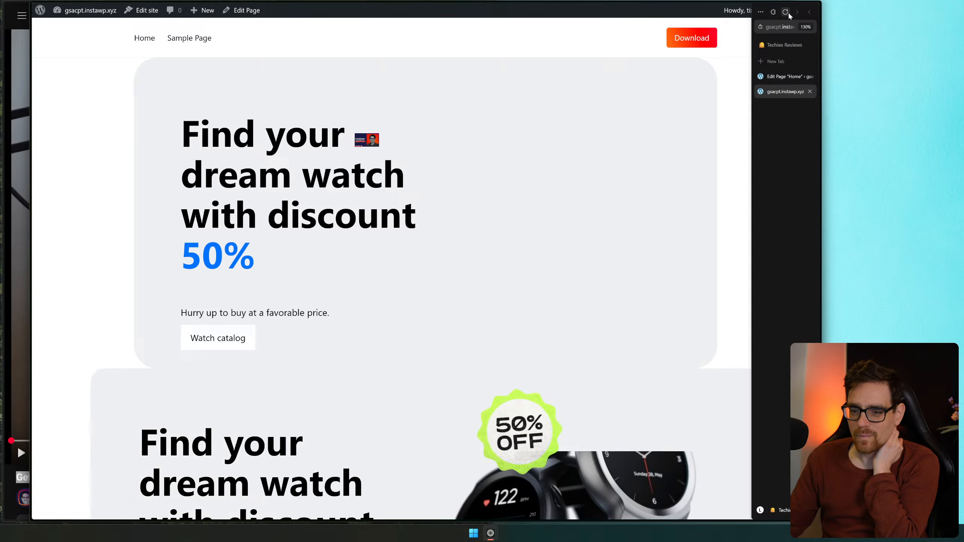
left_click(784, 76)
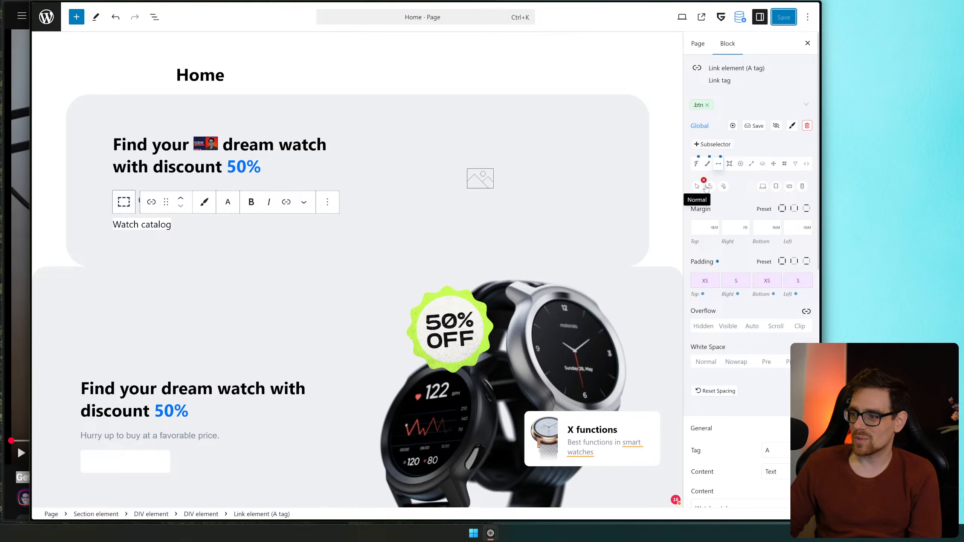
Check the btn class's top-left and top-right border radius fields for global variable presets
left_click(729, 164)
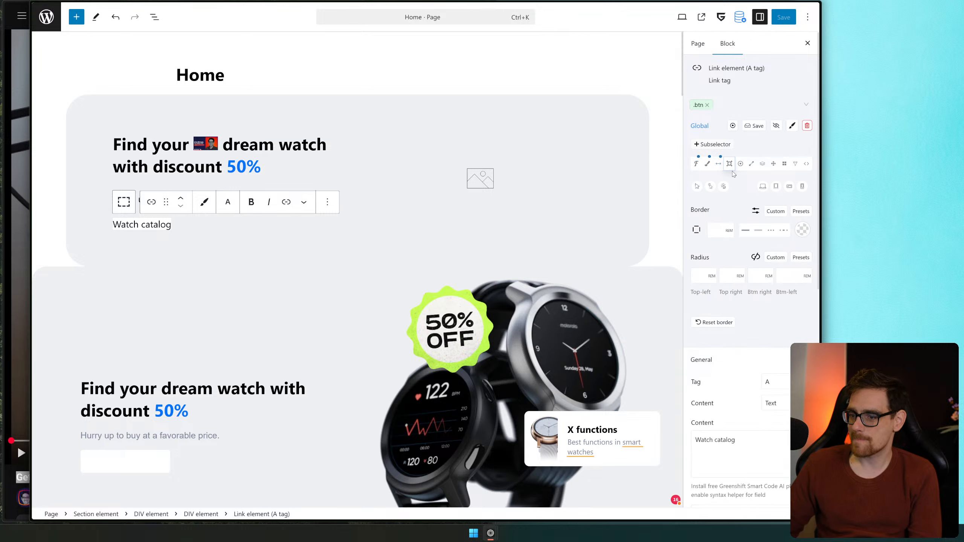
left_click(695, 277)
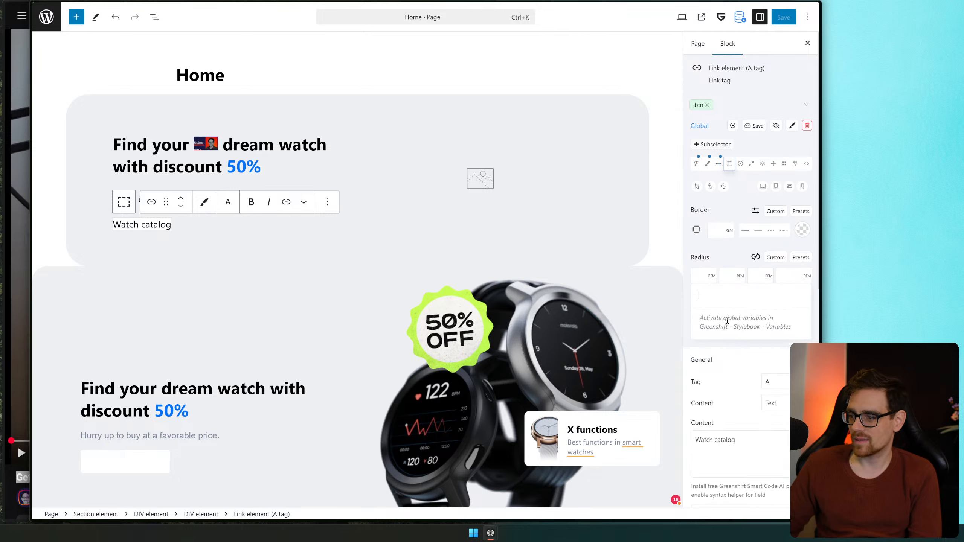
left_click(726, 274)
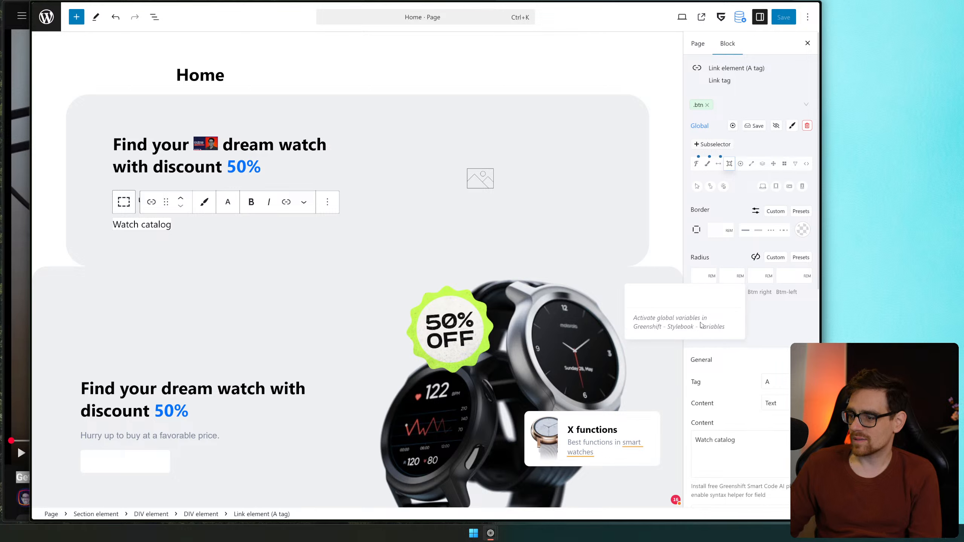
left_click(698, 272)
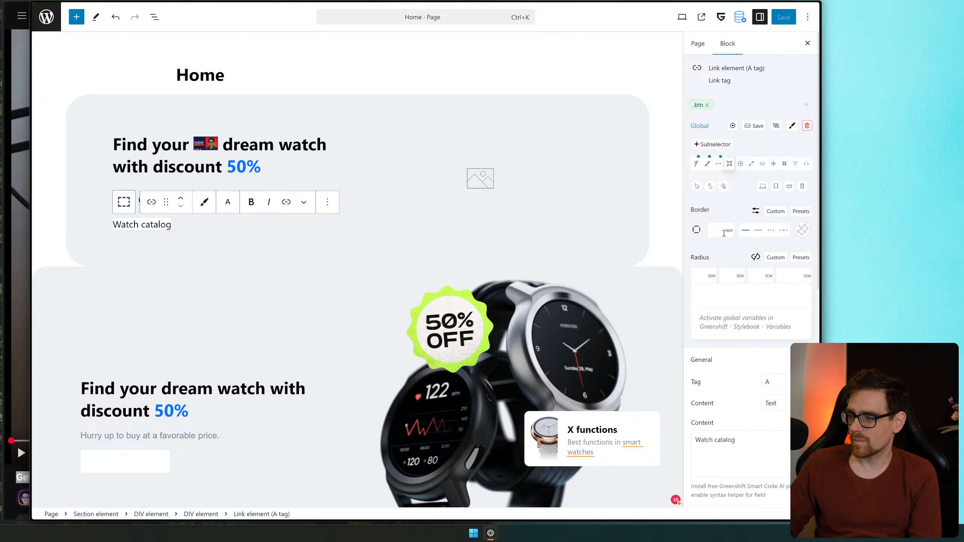
Find the radius variables among the btn class's top margin presets and choose Radius-m
left_click(718, 164)
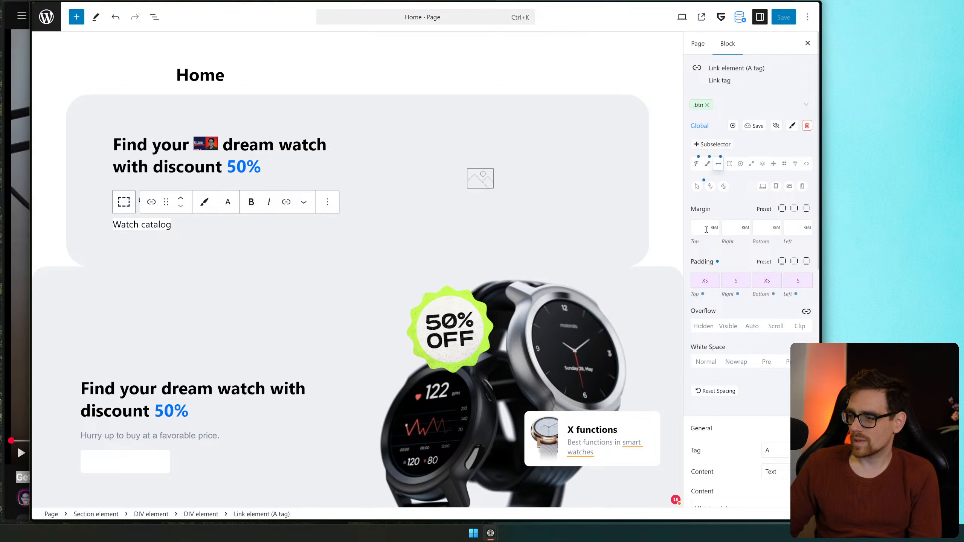
left_click(706, 229)
scroll(729, 333, "down", 4)
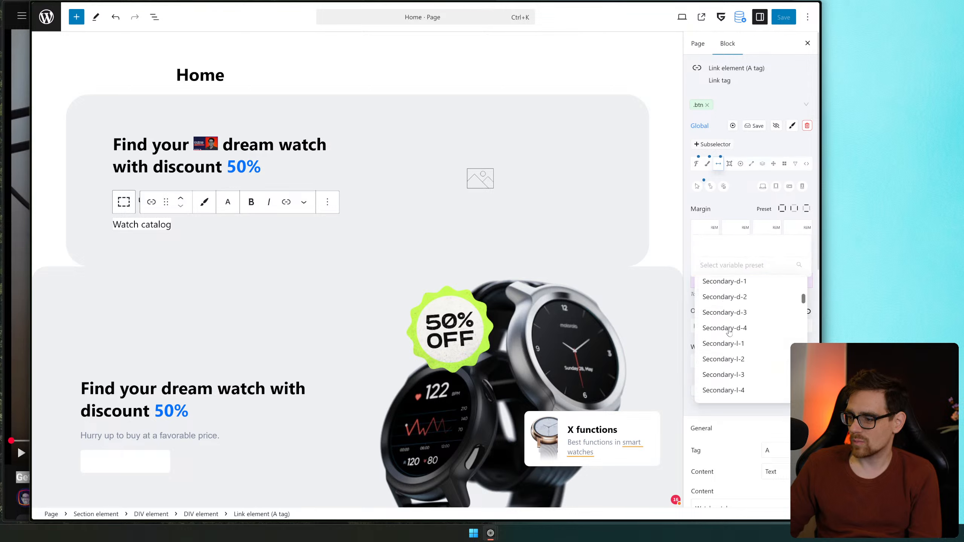
scroll(729, 332, "down", 4)
type("ti")
key("BackSpace")
key("BackSpace")
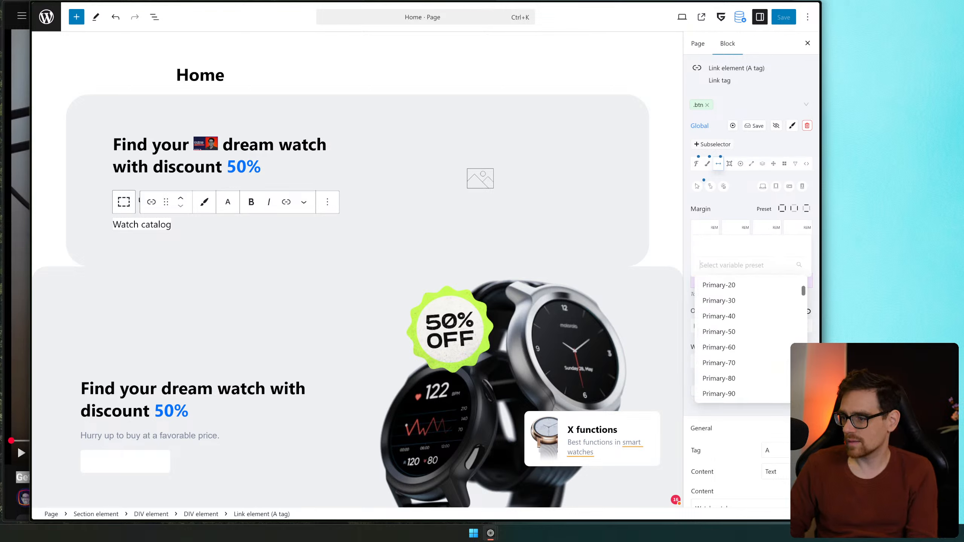
type("rad")
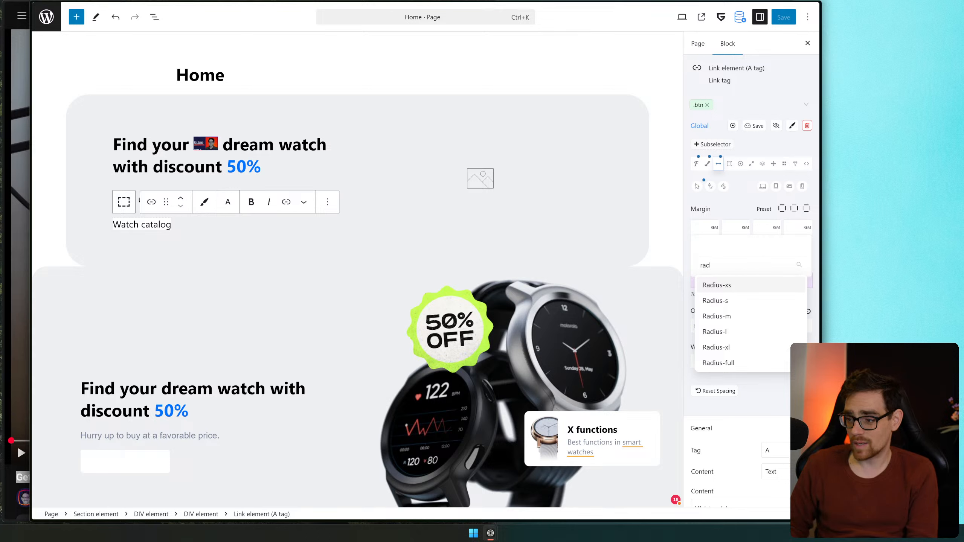
key("Down")
key("Down")
key("Down")
left_click(740, 313)
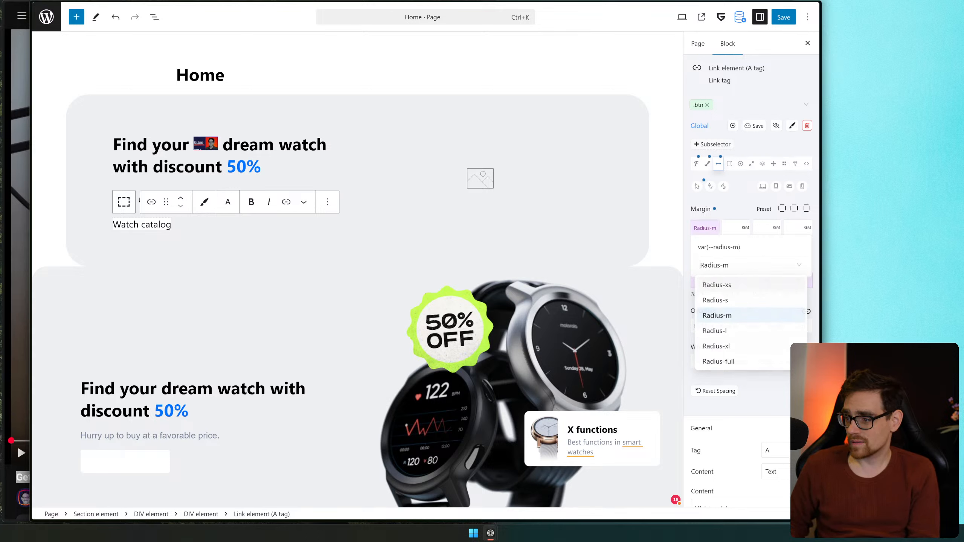
Copy the value var(--radius-m) from the btn class's top margin and clear that margin
triple_click(752, 245)
key("ctrl+c")
key("BackSpace")
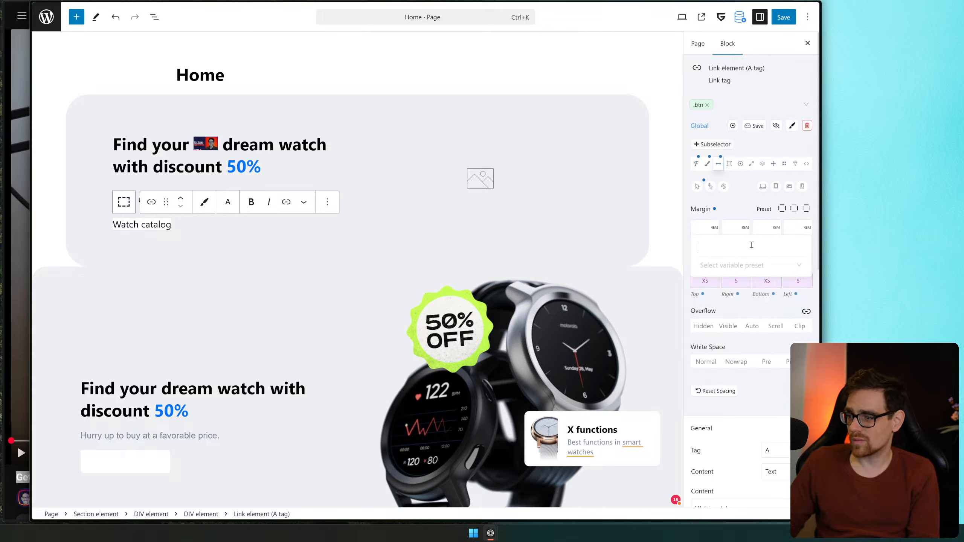
Set the btn class's border radius to var(--radius-m) on all four corners
left_click(729, 163)
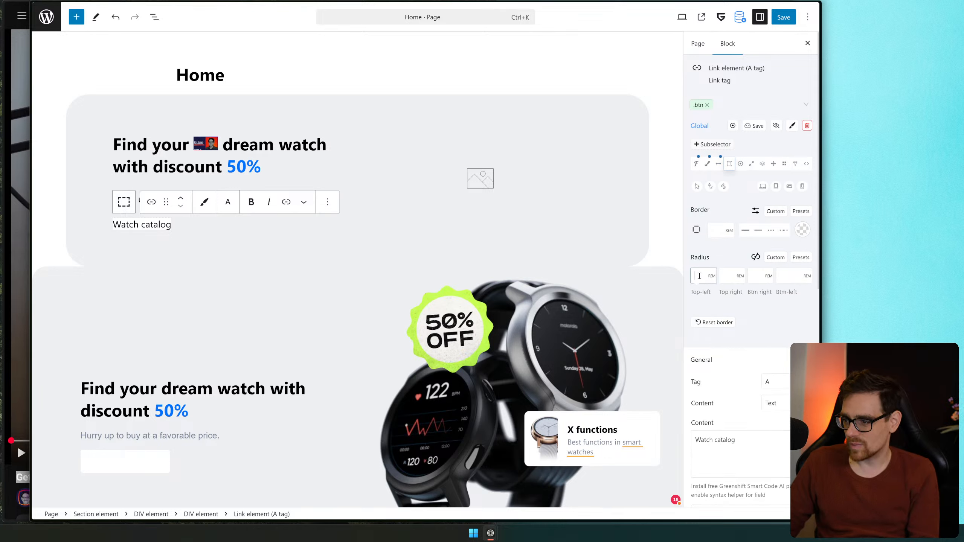
key("ctrl+v")
left_click(726, 277)
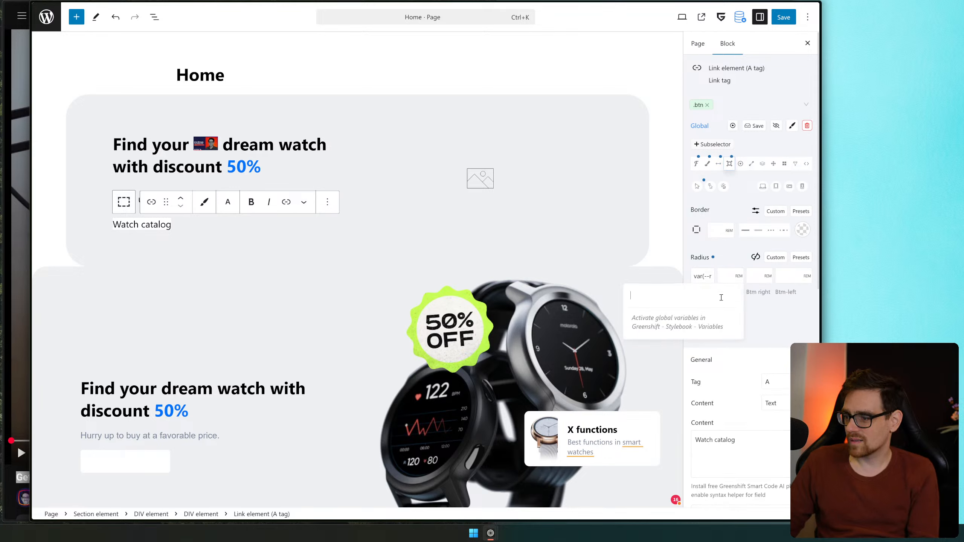
key("ctrl+v")
left_click(768, 279)
key("ctrl+v")
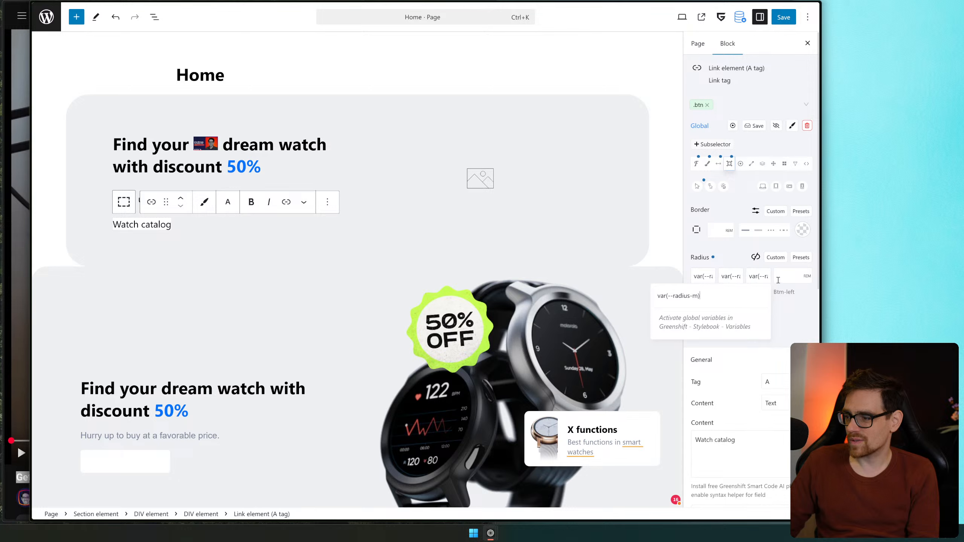
left_click(778, 279)
key("ctrl+v")
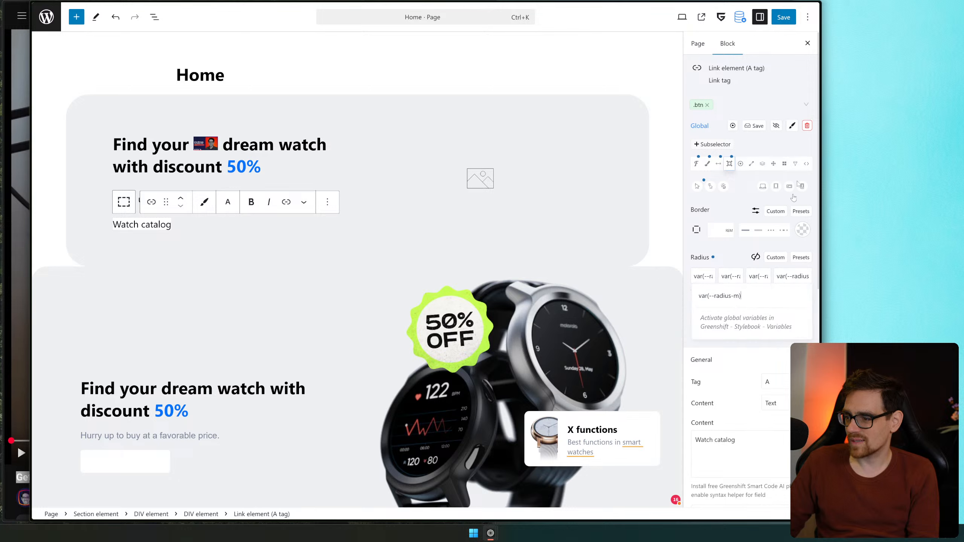
Save the btn global class with its corner radius, and update the Home page
left_click(767, 55)
left_click(762, 124)
key("ctrl+s")
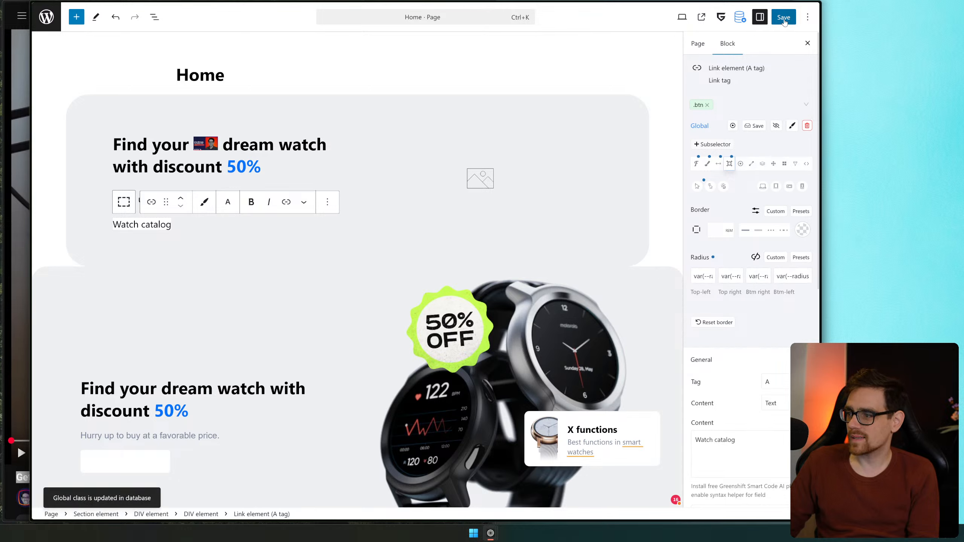
Reload the published Home page to examine the Watch catalog button's rounded corners, and go back to the editor
mouse_move(814, 38)
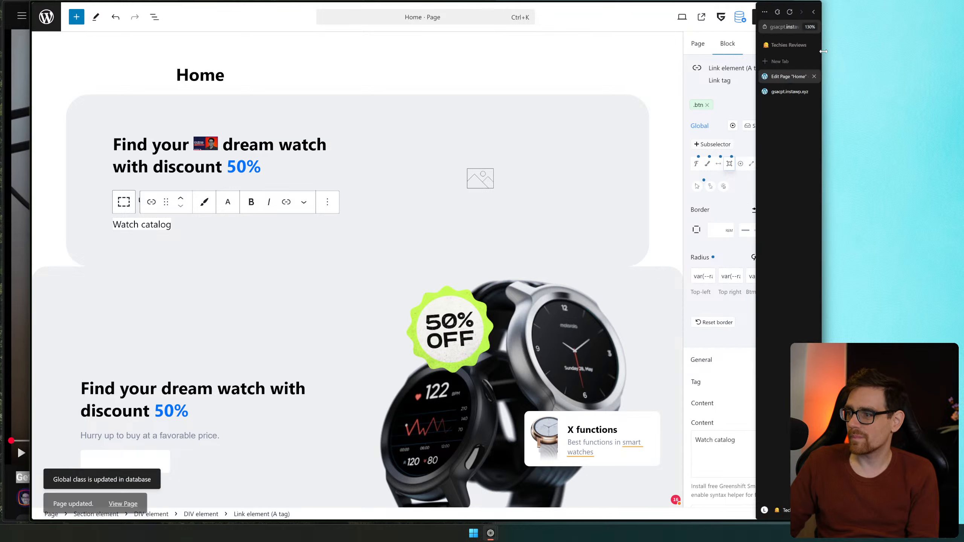
left_click(785, 91)
left_click(785, 11)
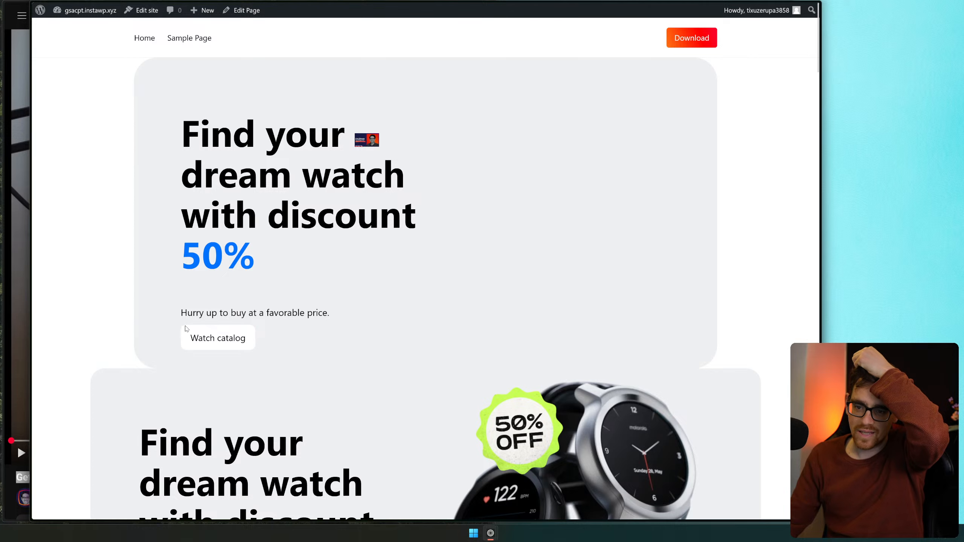
left_click_drag(198, 337, 355, 355)
left_click(383, 355)
mouse_move(819, 30)
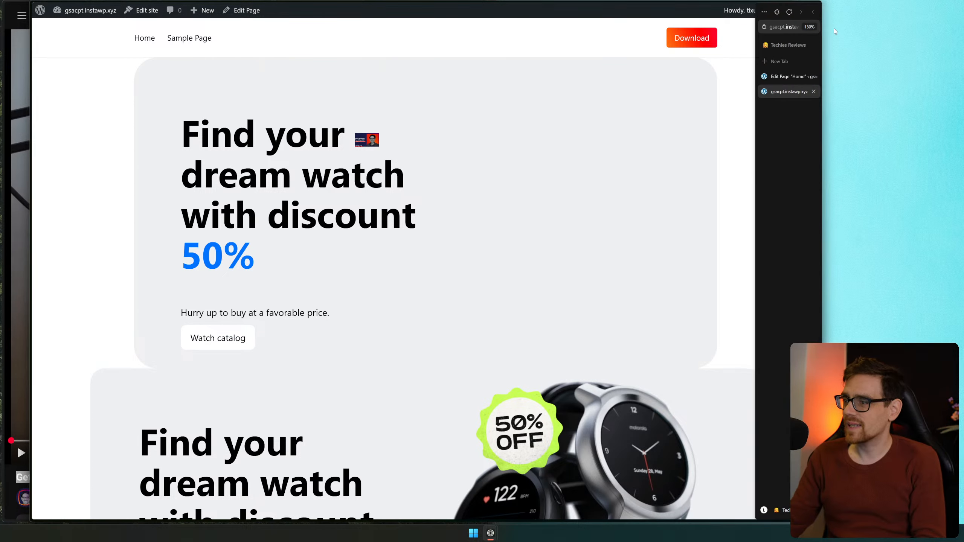
left_click(779, 78)
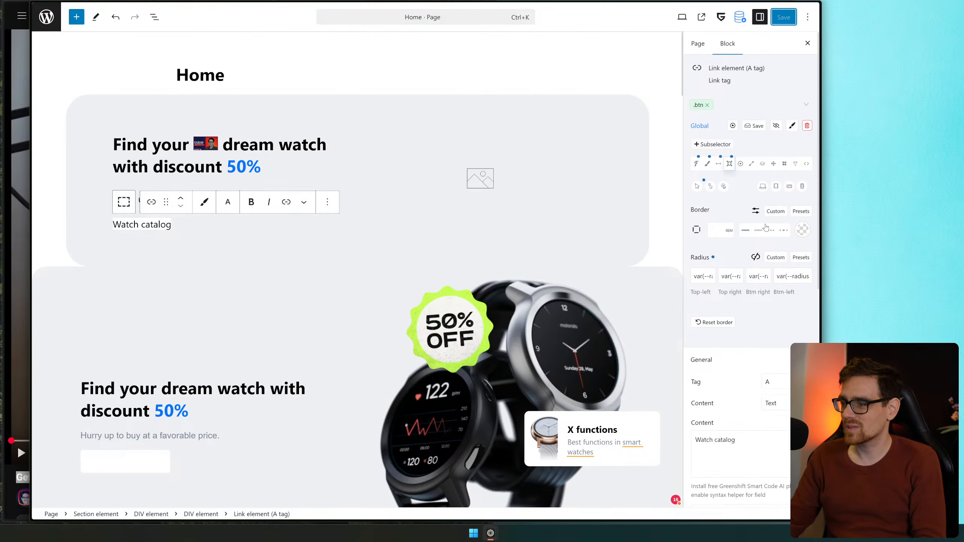
scroll(380, 265, "down", 5)
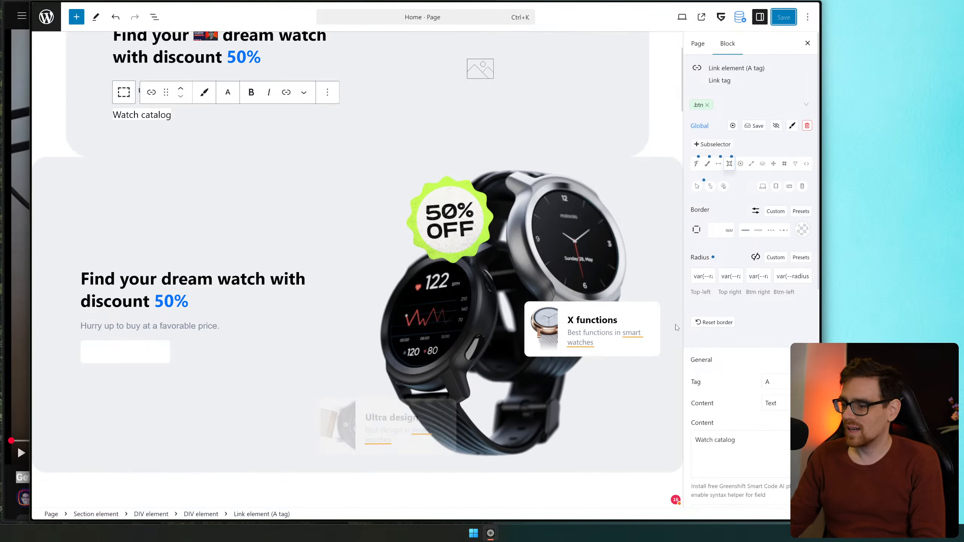
scroll(752, 315, "down", 3)
scroll(752, 315, "down", 4)
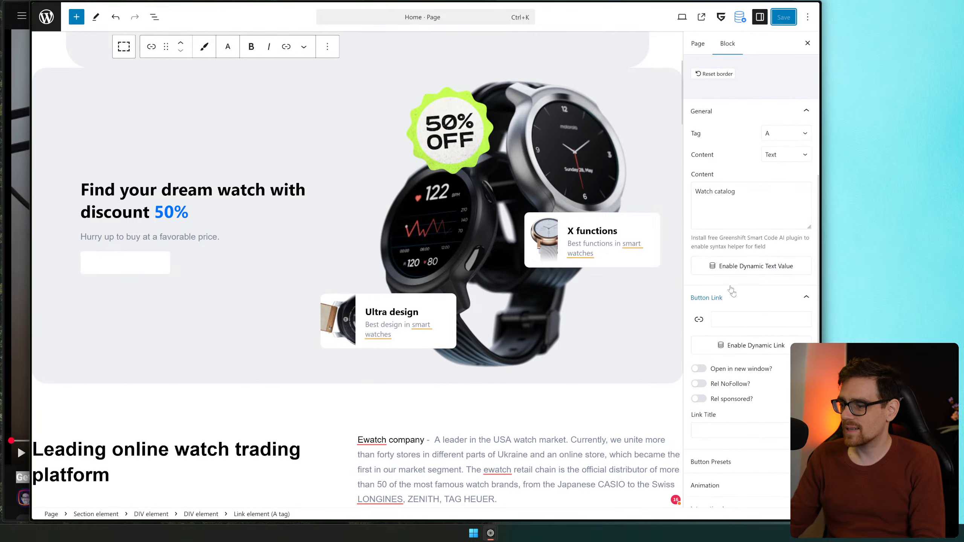
left_click(755, 323)
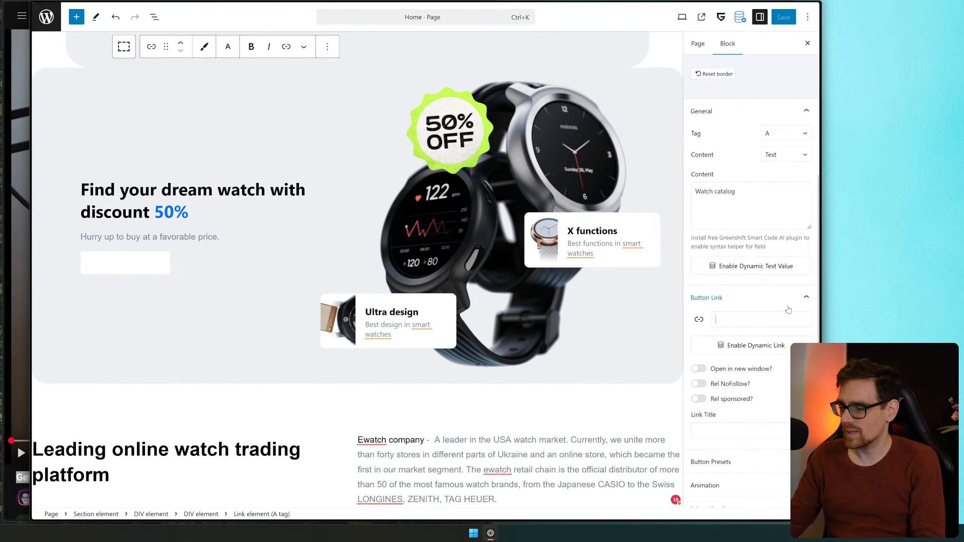
type("https://t")
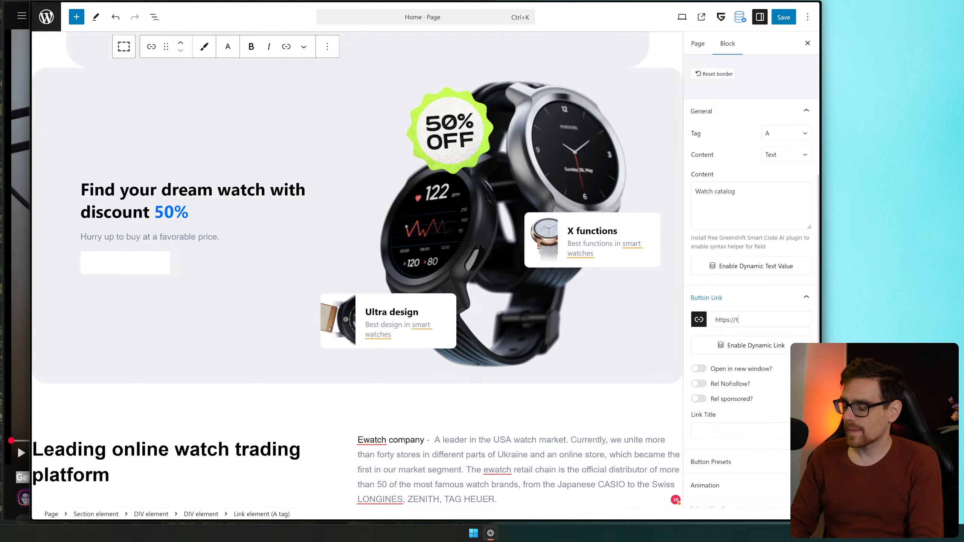
key("BackSpace")
type("greenshif")
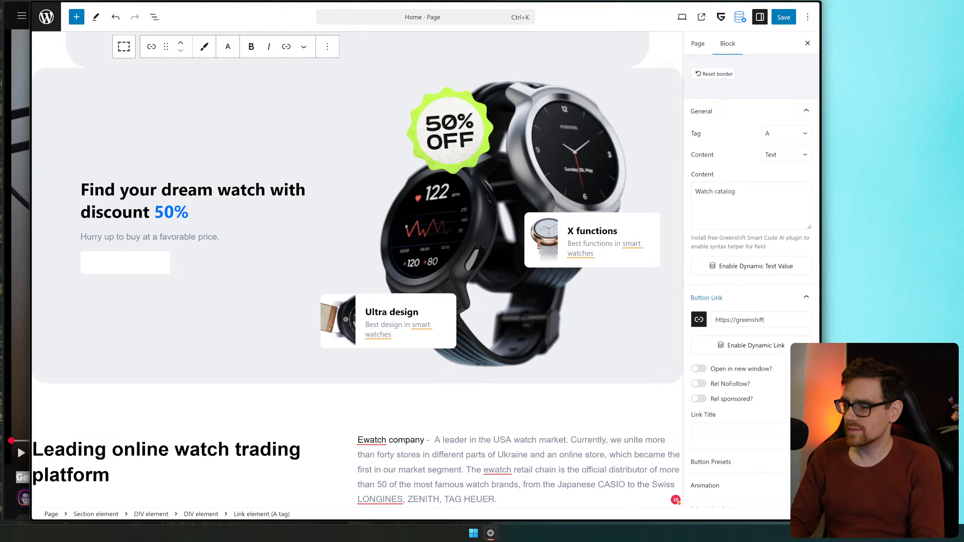
type("twp.com")
key("ctrl+a")
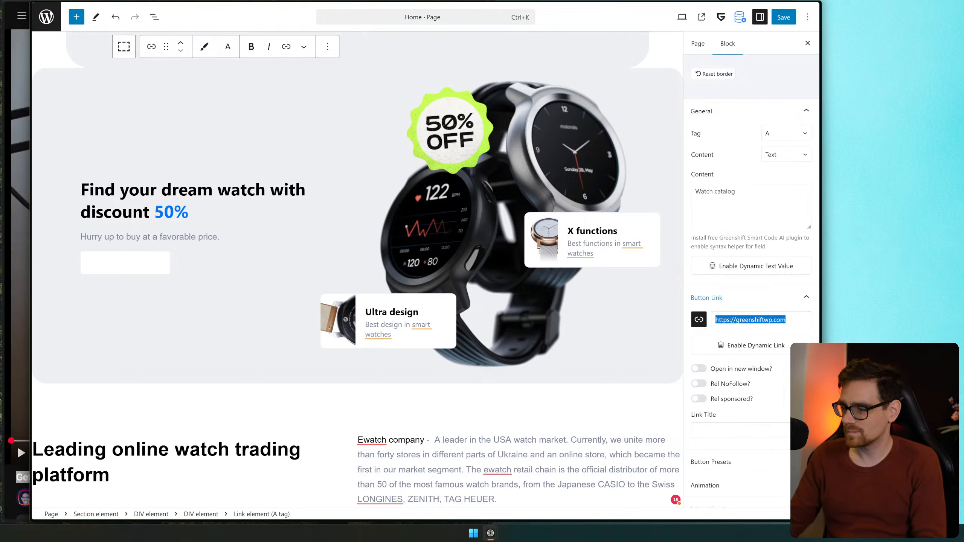
left_click(783, 17)
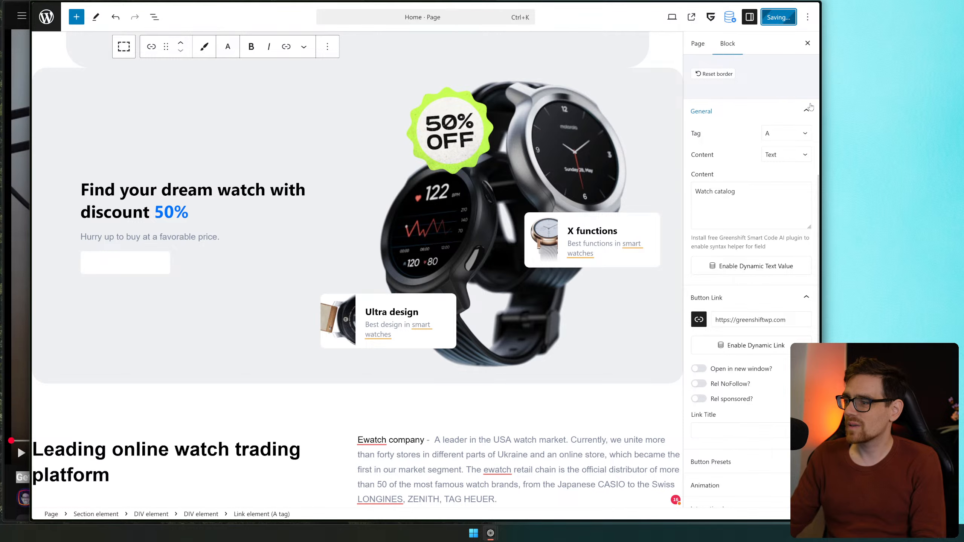
Reload the published Home page to examine the hero section with the linked button, and return to the editor
left_click(785, 91)
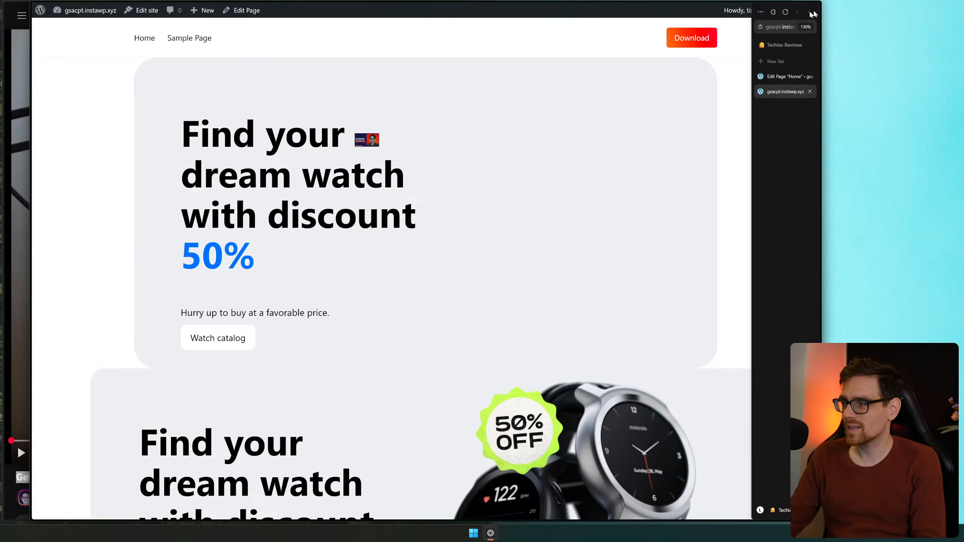
left_click(784, 12)
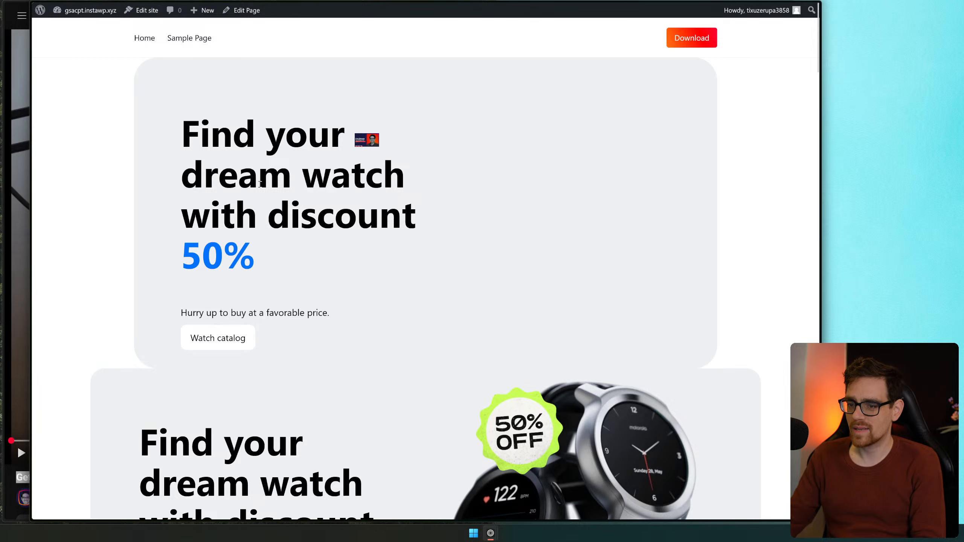
left_click_drag(258, 176, 437, 262)
left_click(584, 259)
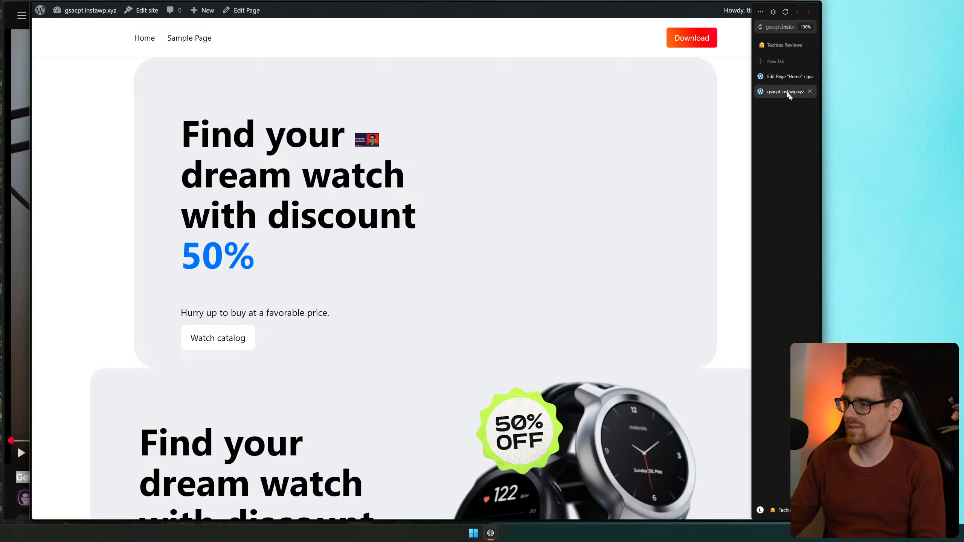
left_click(789, 93)
Set the animation type of the first hero section's H1 heading to Clip Up
left_click(129, 187)
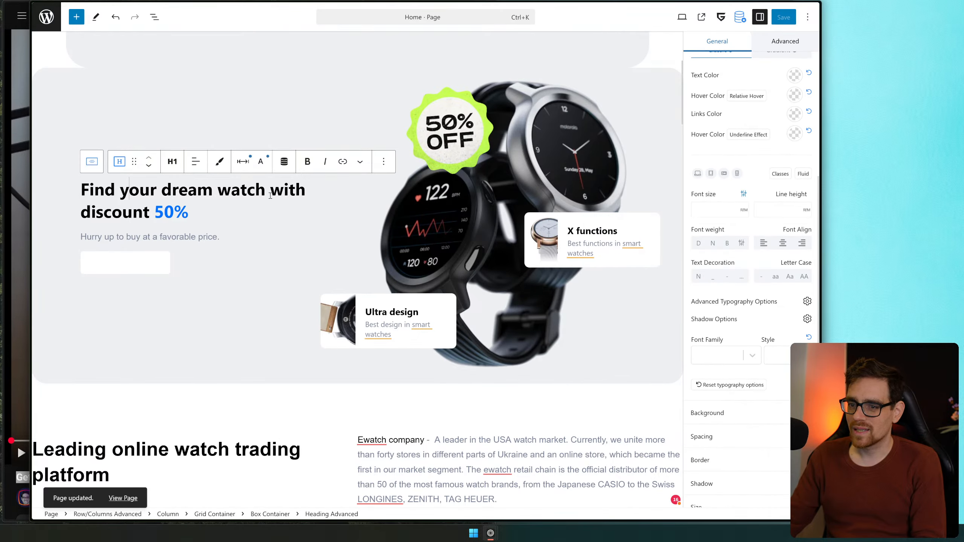
scroll(130, 182, "up", 5)
left_click(137, 145)
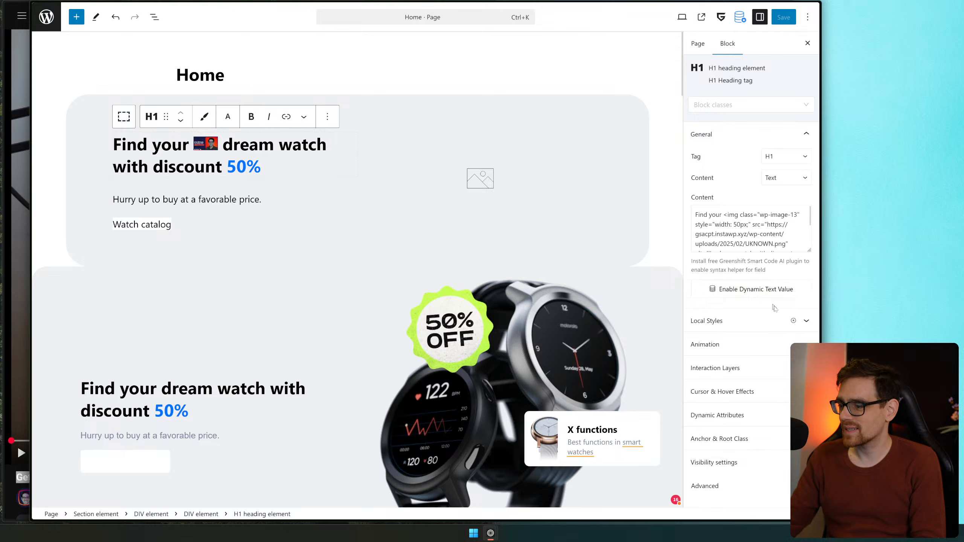
left_click(721, 345)
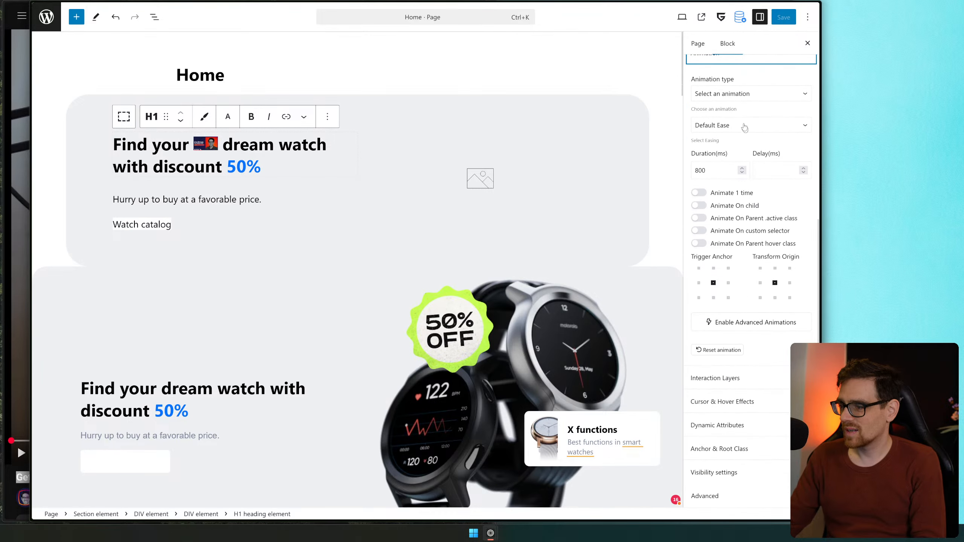
left_click(749, 95)
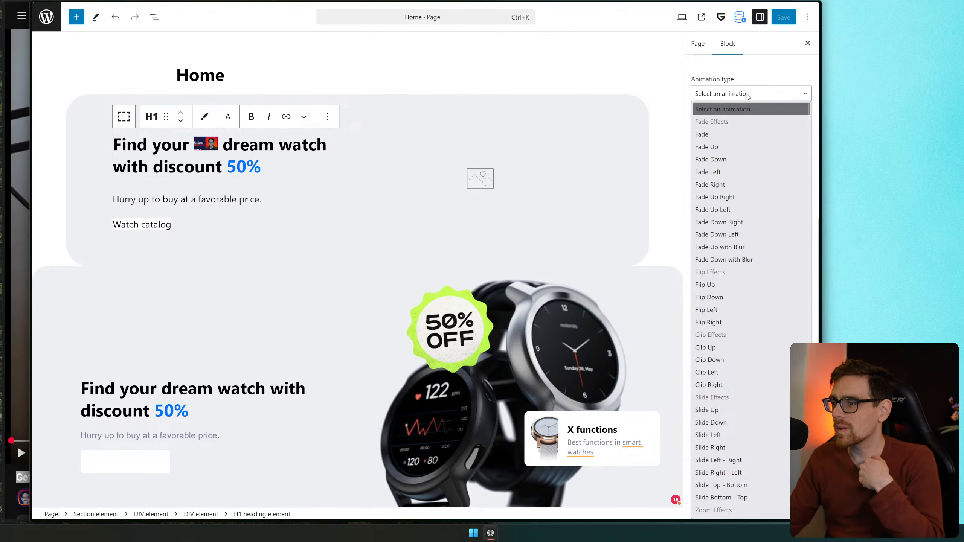
scroll(775, 229, "down", 5)
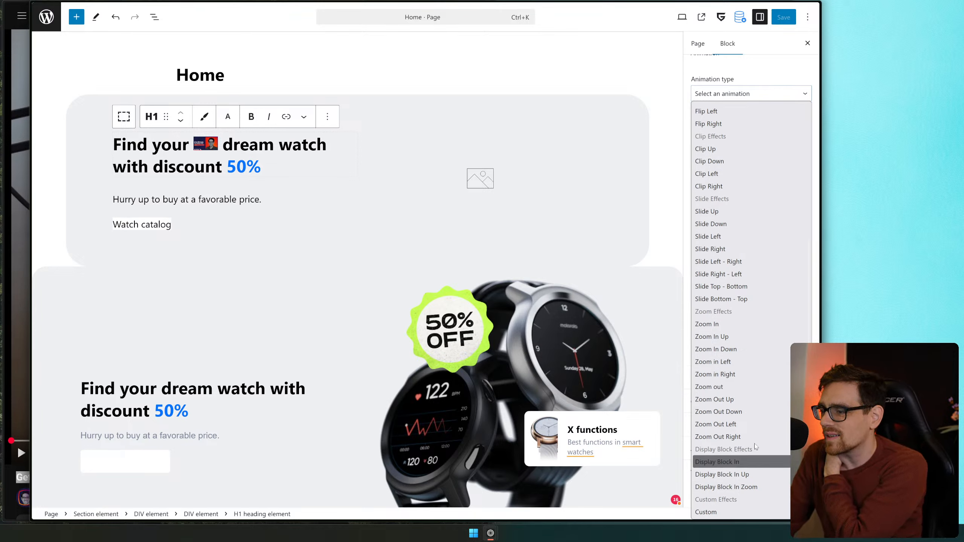
left_click(742, 149)
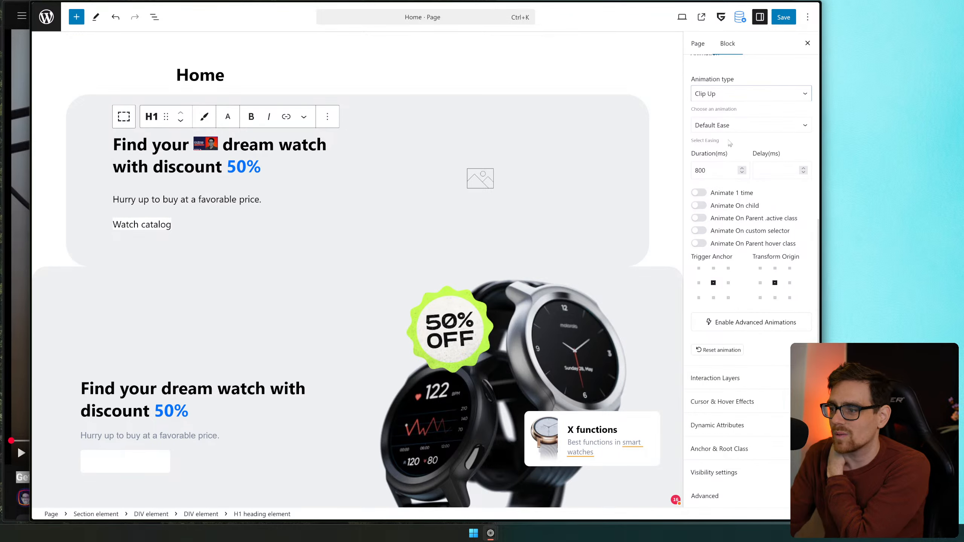
Examine the animation types available for the first hero section's H1 heading
left_click(732, 96)
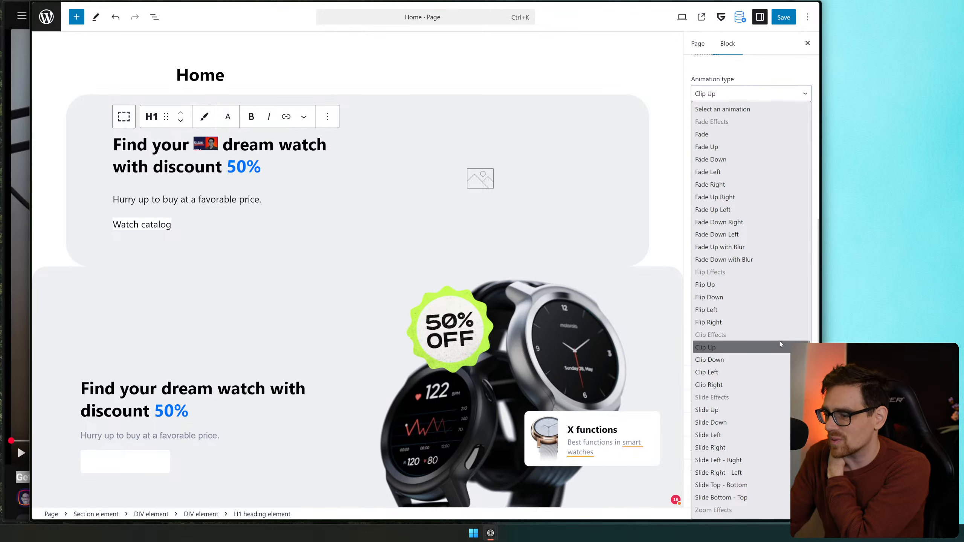
scroll(779, 344, "down", 1)
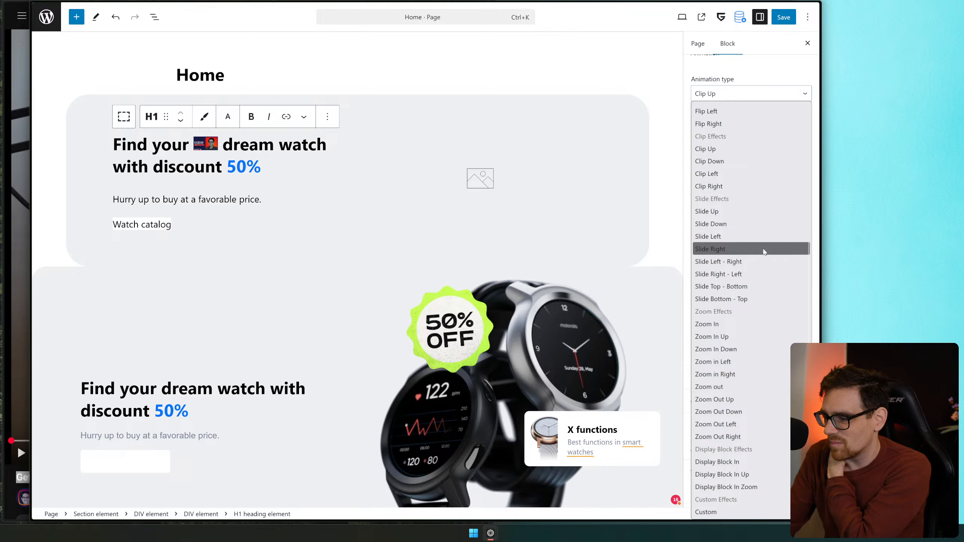
left_click(741, 89)
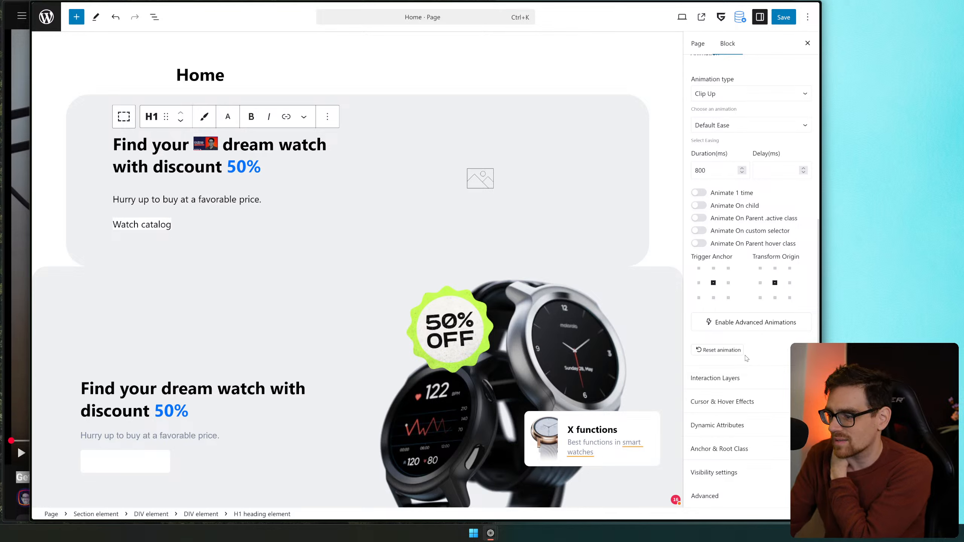
Add a new interaction layer to the H1 heading and expand its trigger selection
left_click(744, 378)
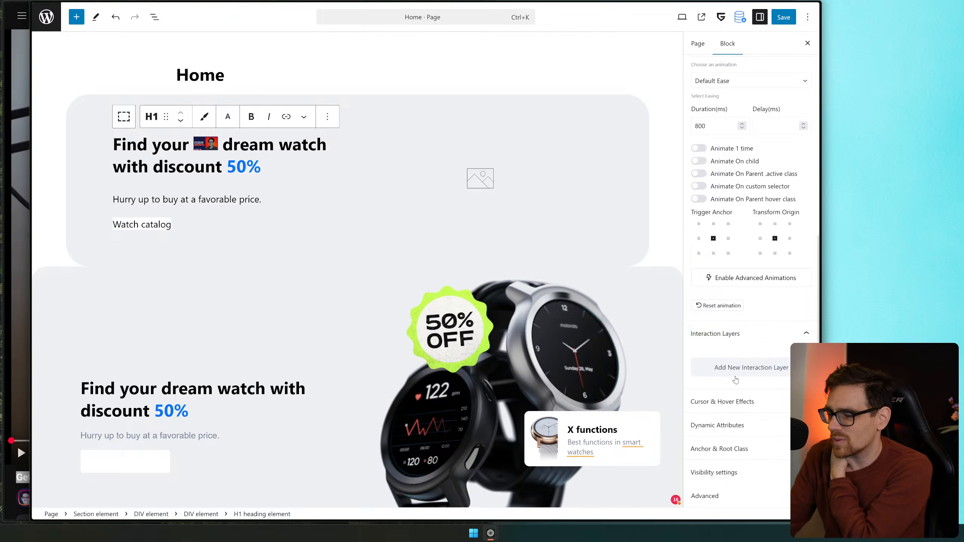
left_click(751, 368)
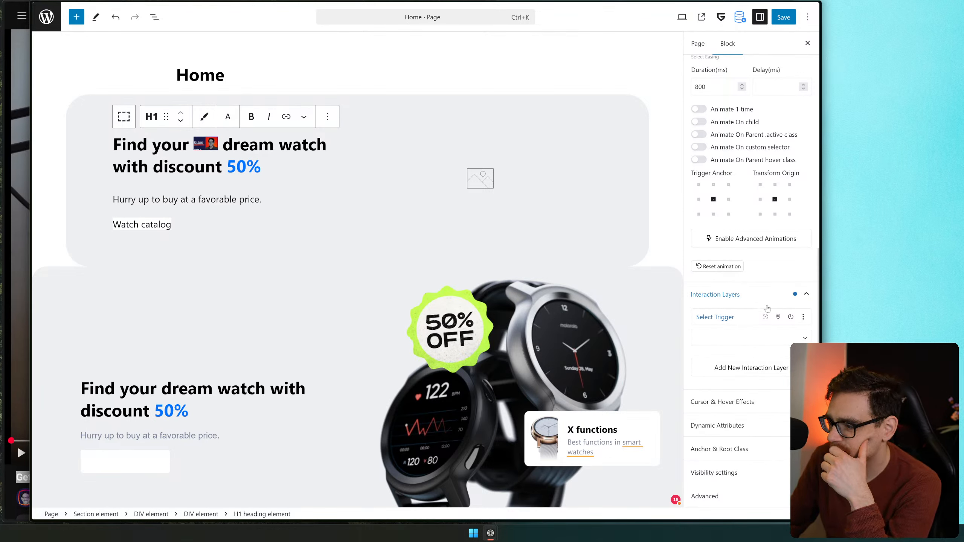
left_click(709, 319)
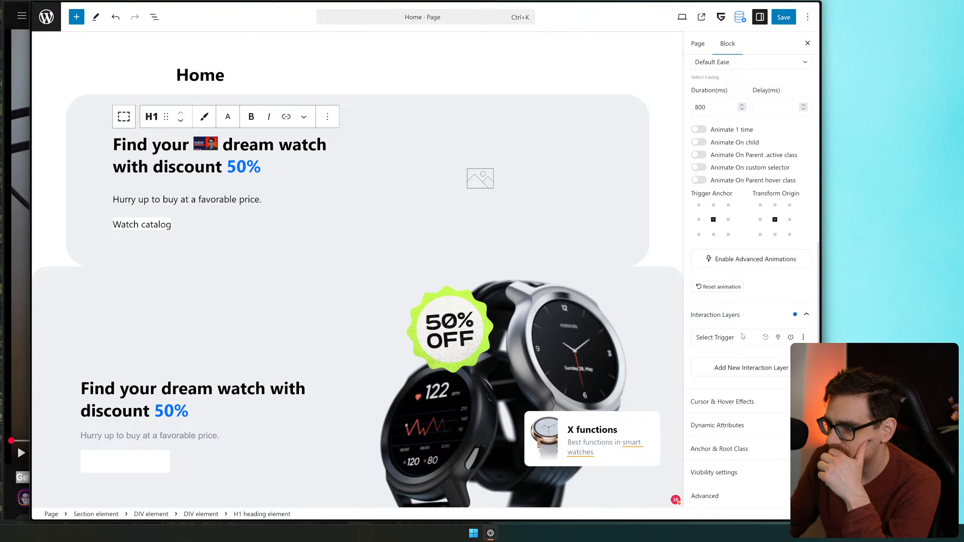
left_click(728, 337)
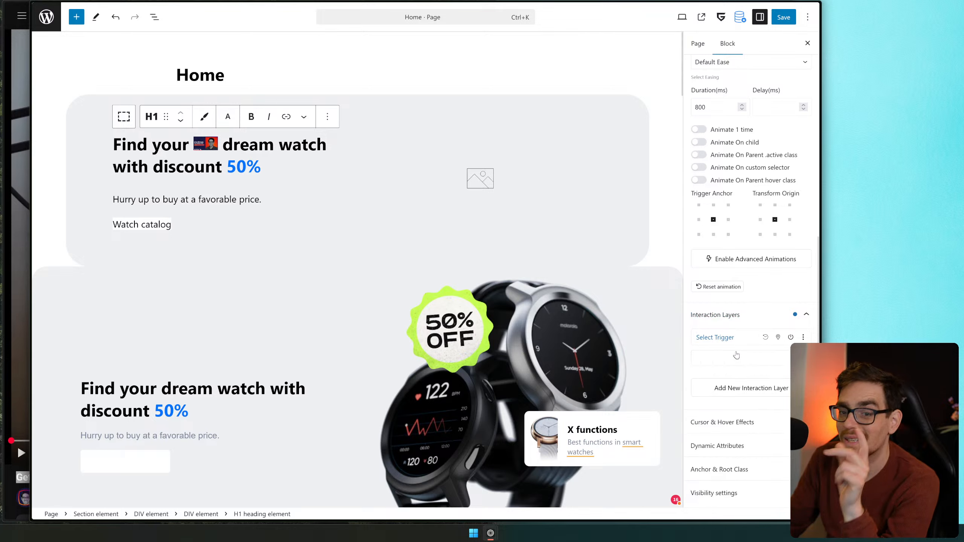
Switch to YouTube in a new browser tab and search for "interaction layers"
mouse_move(837, 269)
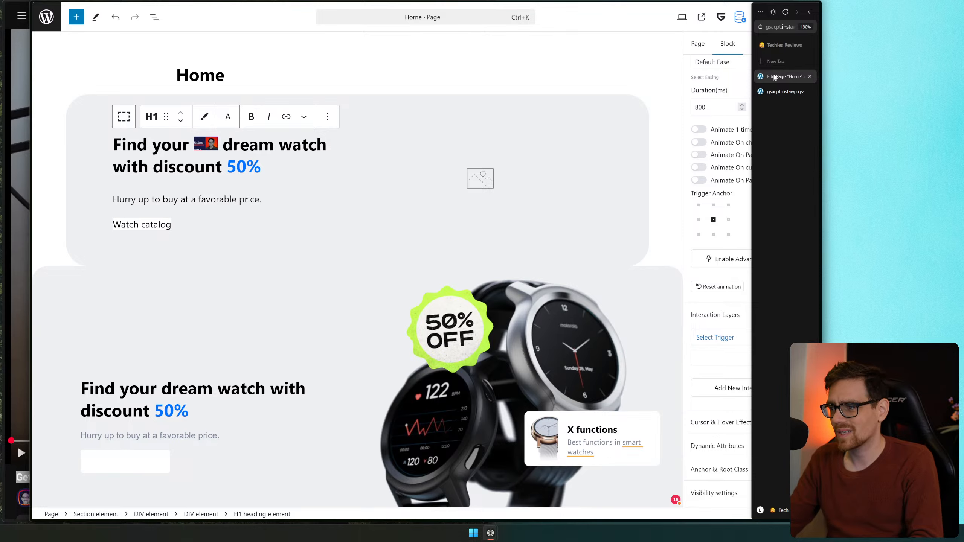
left_click(776, 61)
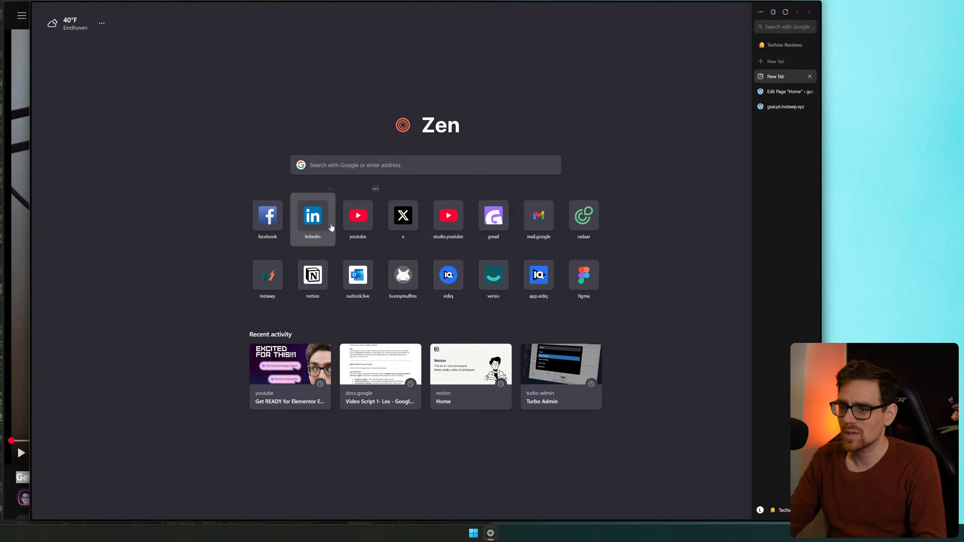
left_click(366, 227)
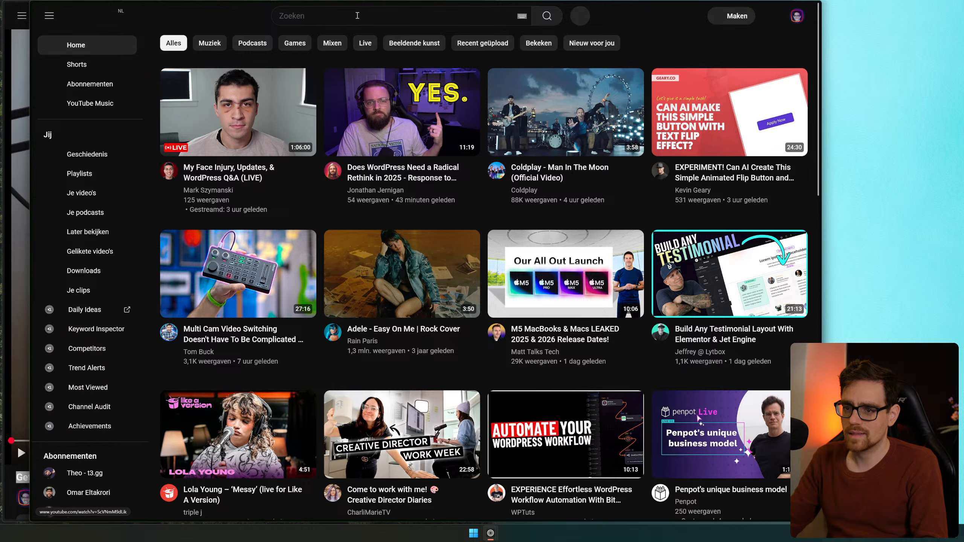
left_click(355, 20)
type("interac")
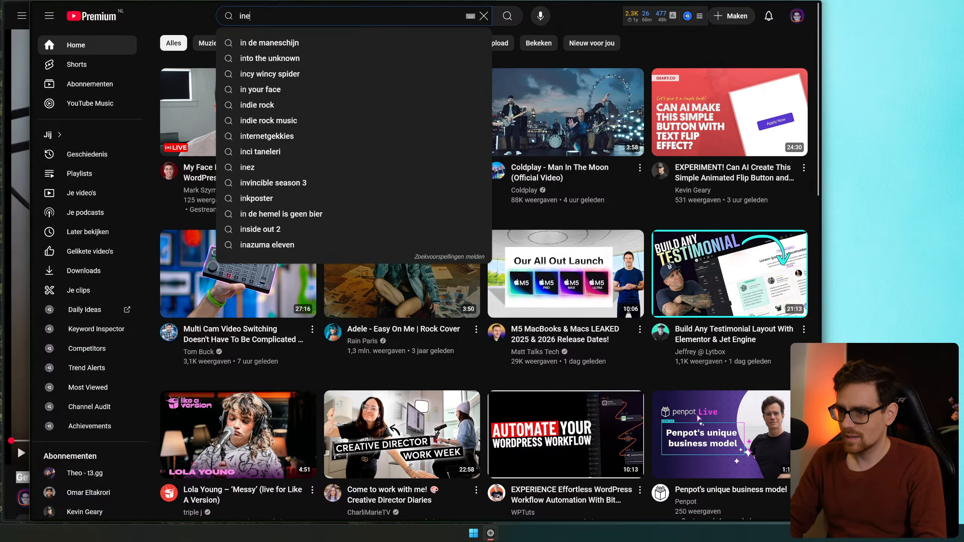
type("tion layers")
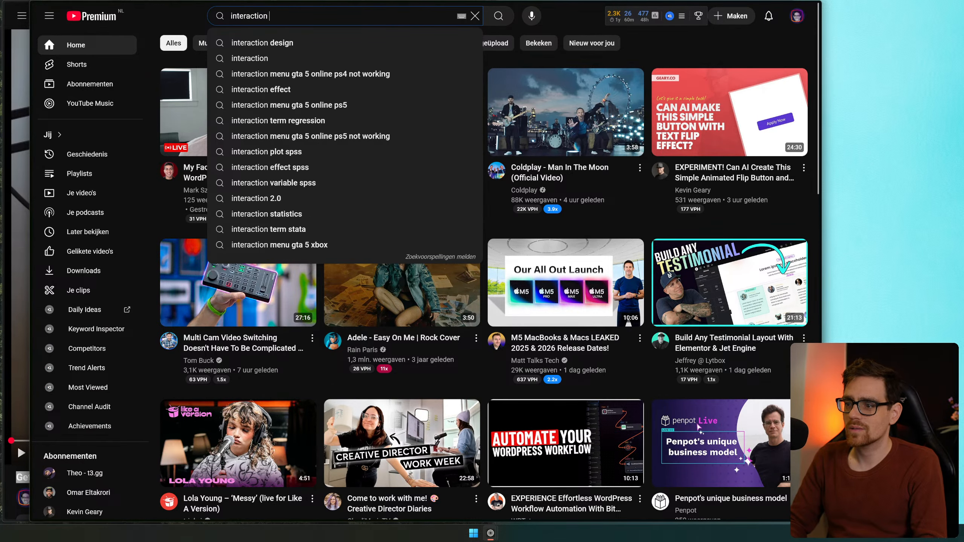
key("Return")
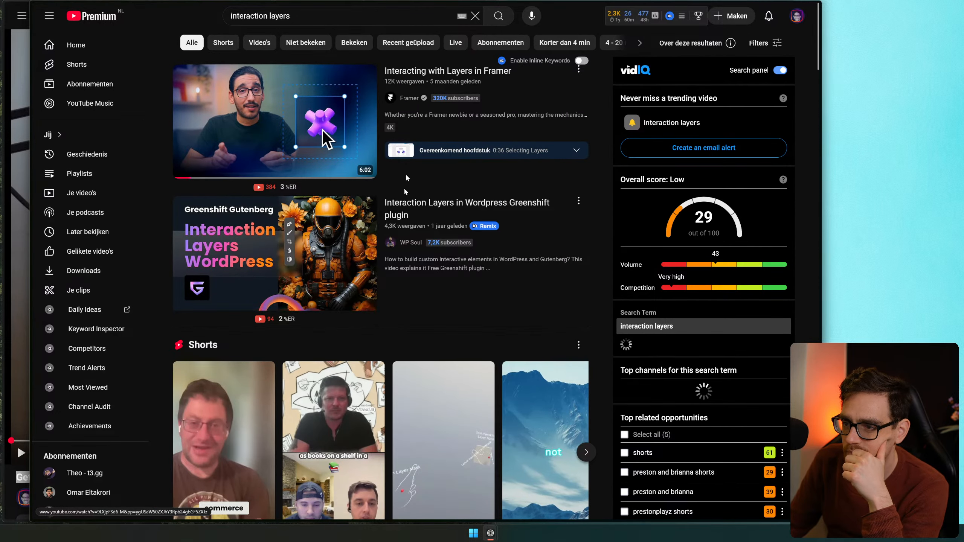
Look through the search results for Greenshift interaction layer videos and open the Techies Reviews channel
scroll(418, 178, "down", 10)
mouse_move(437, 162)
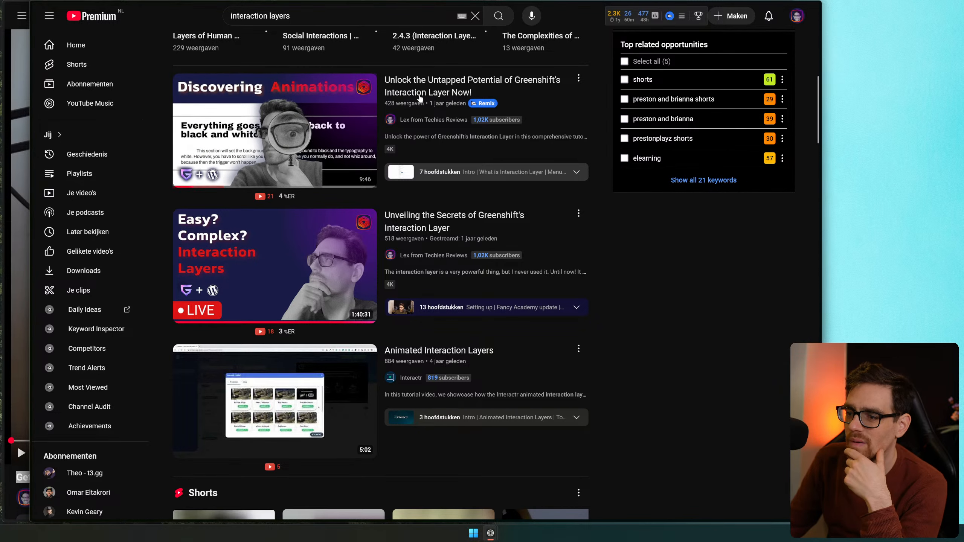
mouse_move(401, 92)
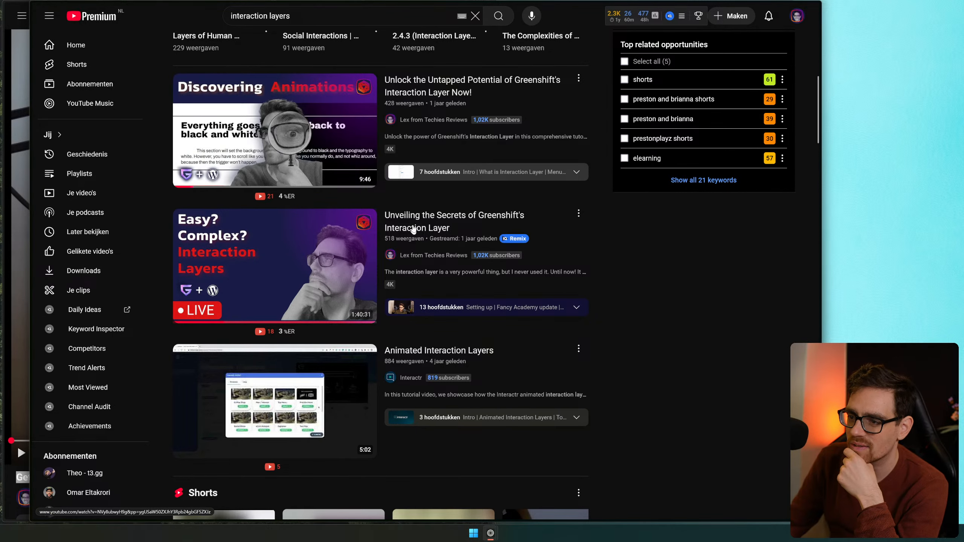
mouse_move(405, 252)
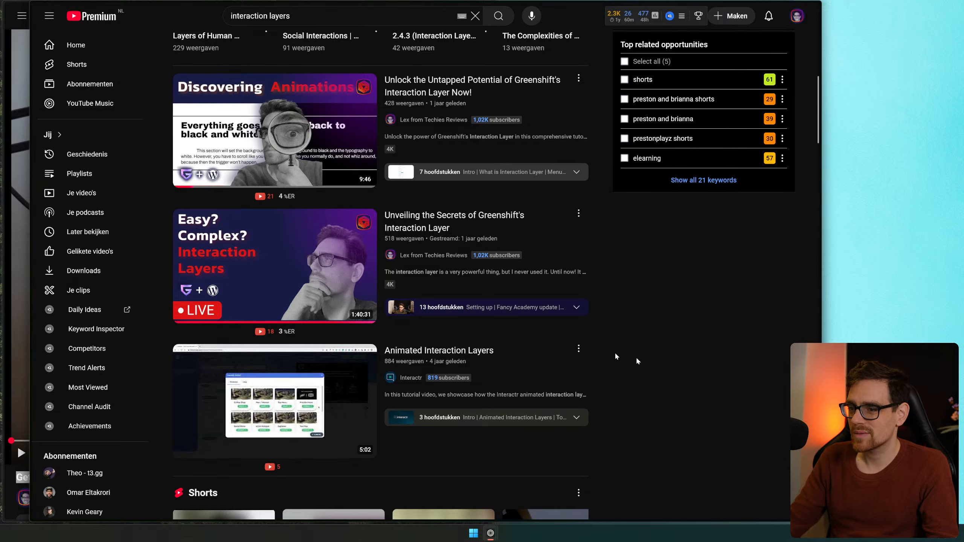
mouse_move(821, 306)
mouse_move(791, 94)
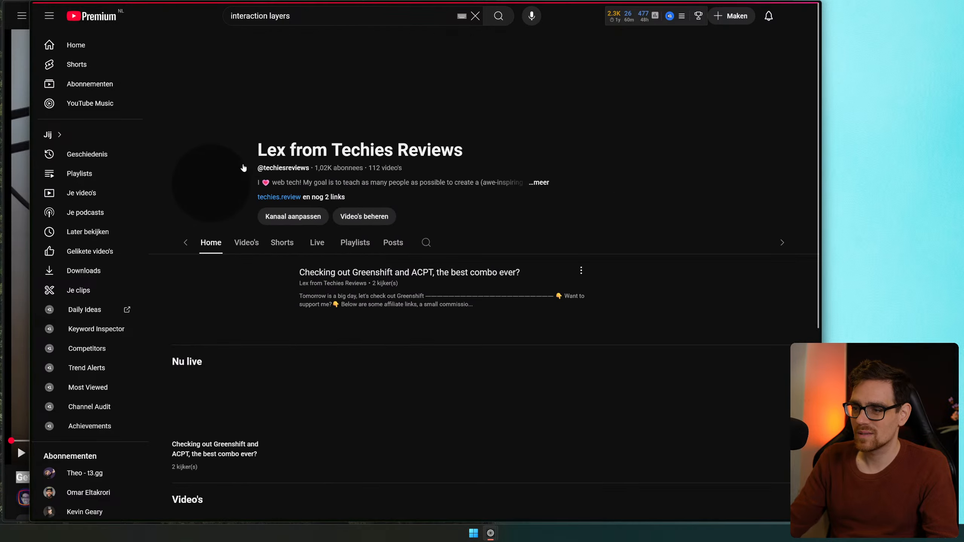
Browse the Techies Reviews channel's videos for Greenshift animation tutorials, and return to the Home page editor
left_click(208, 250)
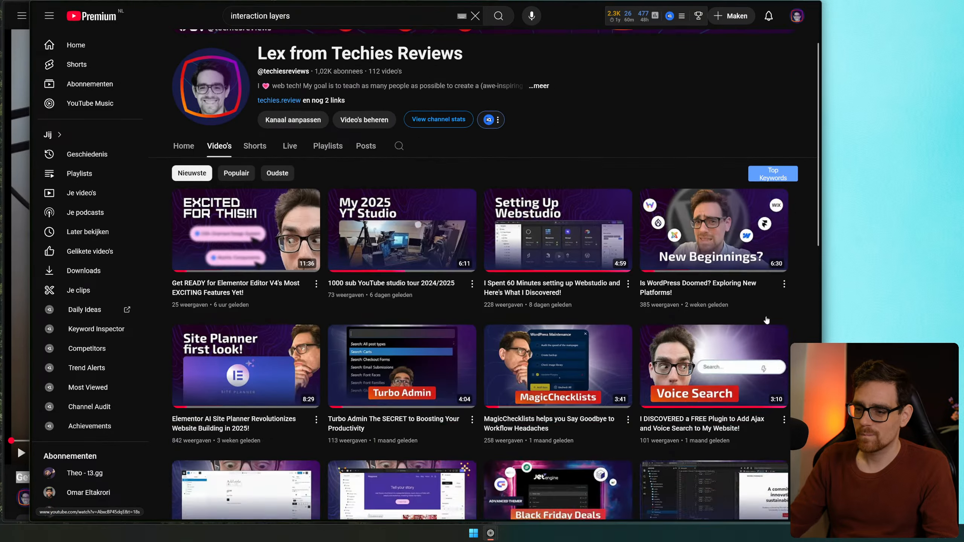
scroll(592, 356, "down", 15)
scroll(491, 451, "down", 12)
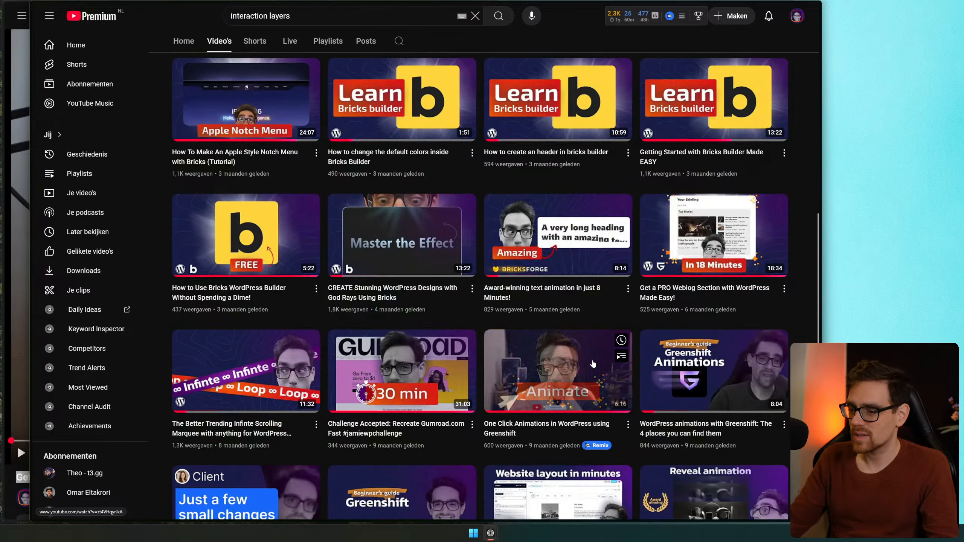
scroll(492, 451, "up", 10)
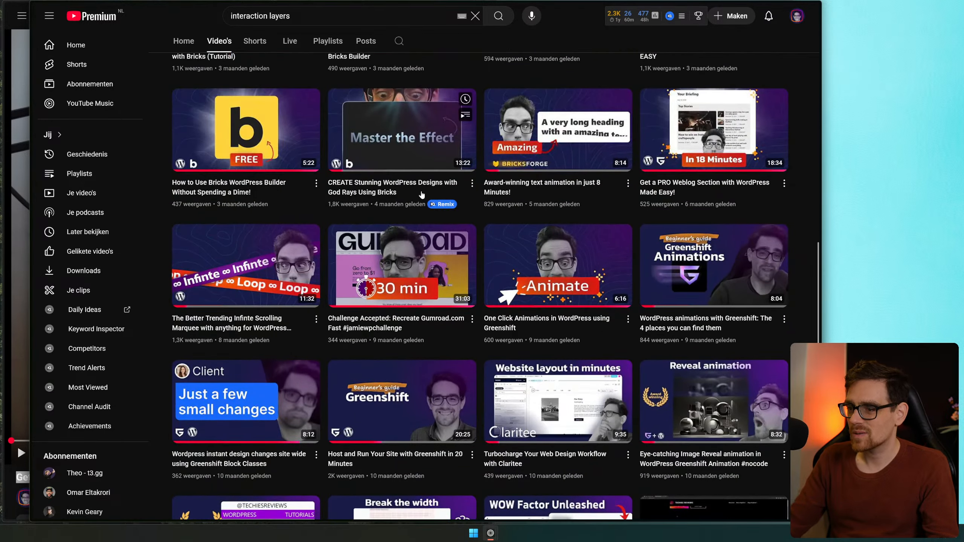
scroll(708, 319, "down", 5)
scroll(707, 323, "down", 6)
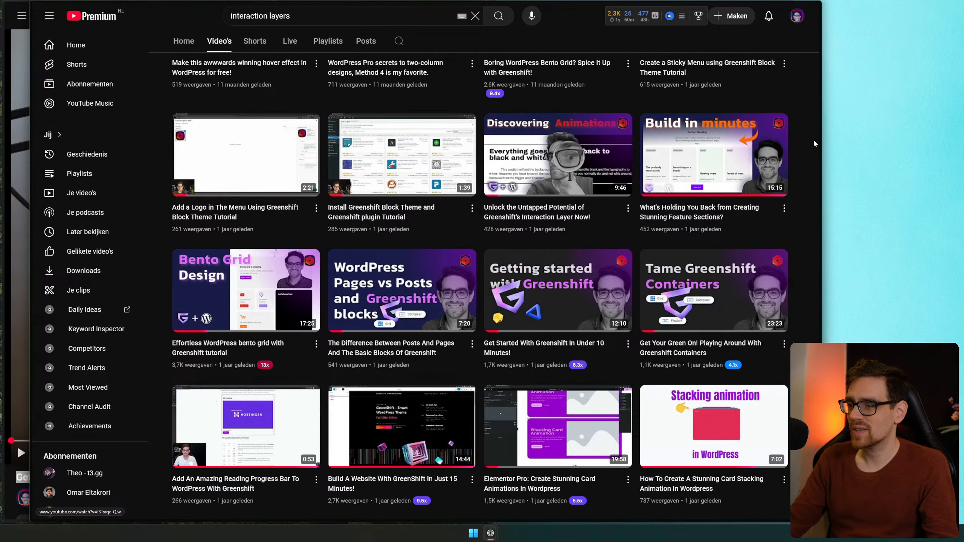
mouse_move(813, 119)
left_click(775, 92)
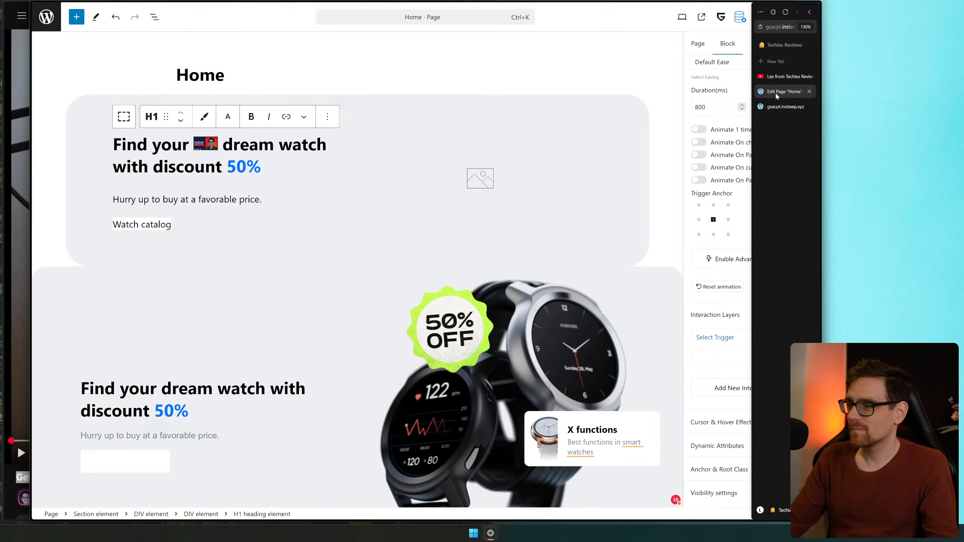
Fill the first hero section's empty image element with UKNOWN.png from the media library
left_click(232, 198)
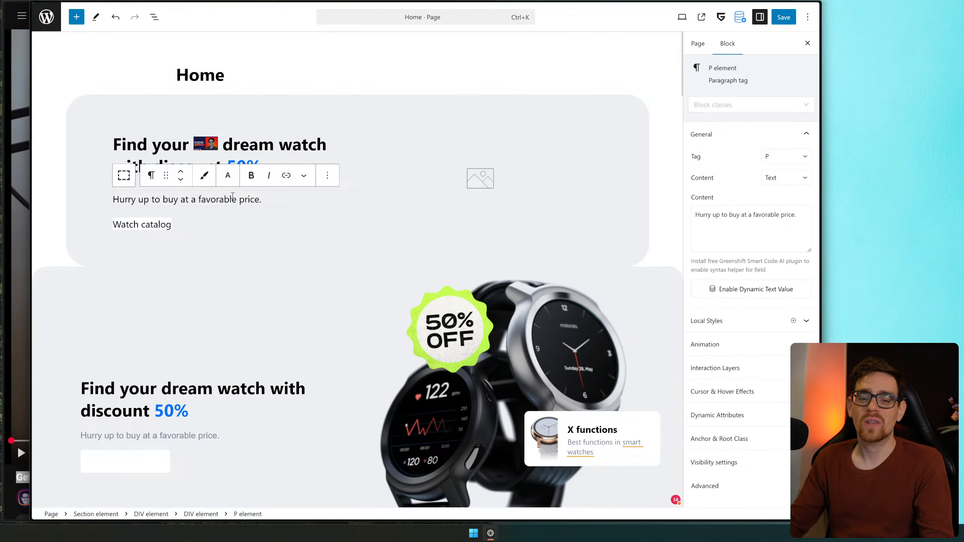
left_click(487, 186)
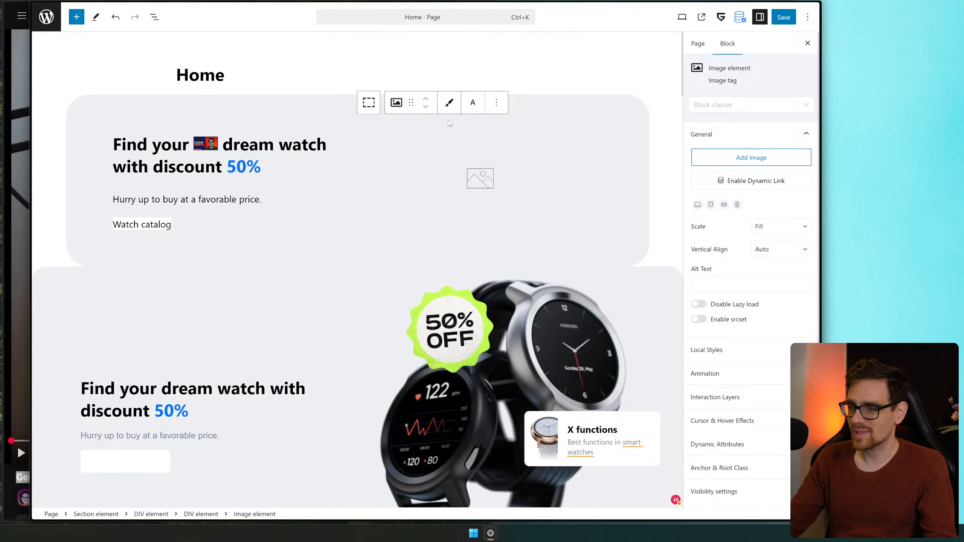
scroll(734, 211, "down", 1)
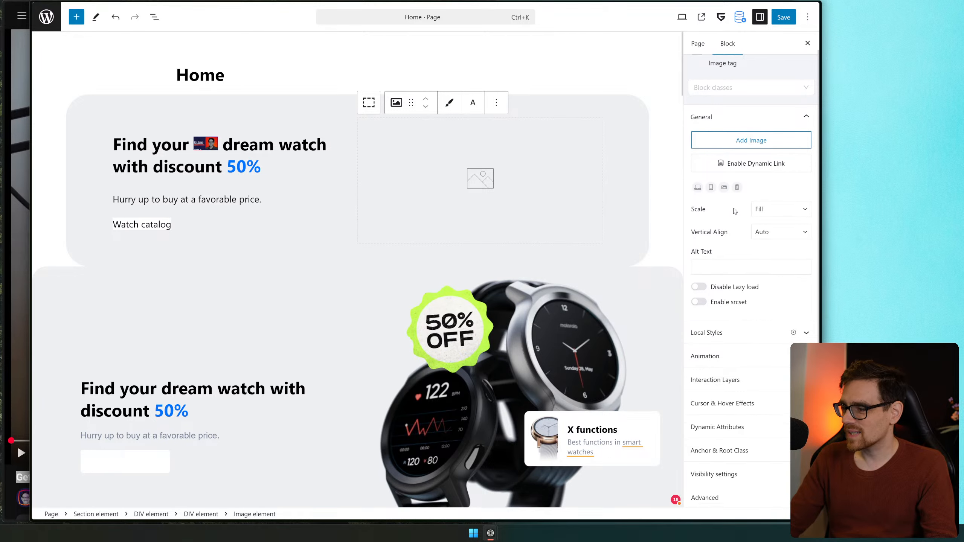
left_click(747, 141)
left_click(715, 166)
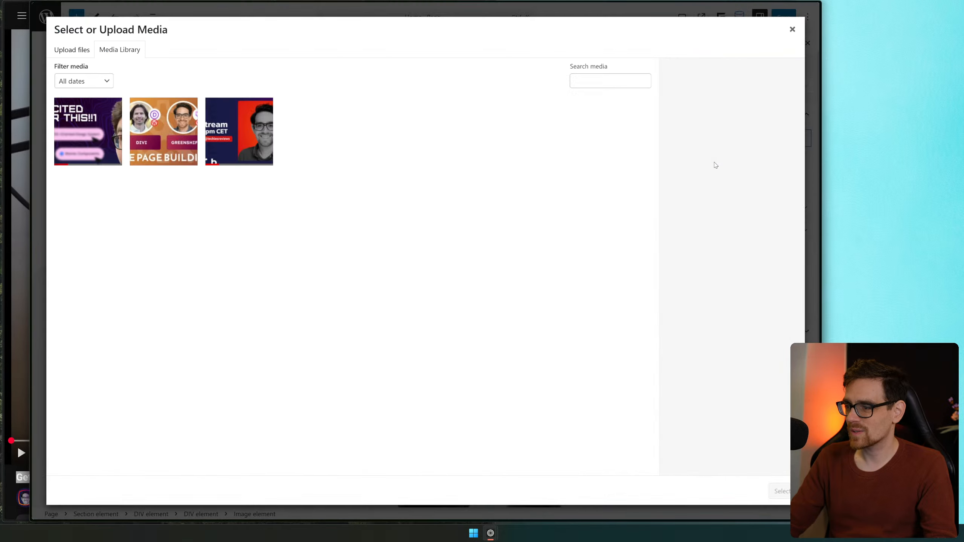
left_click(77, 50)
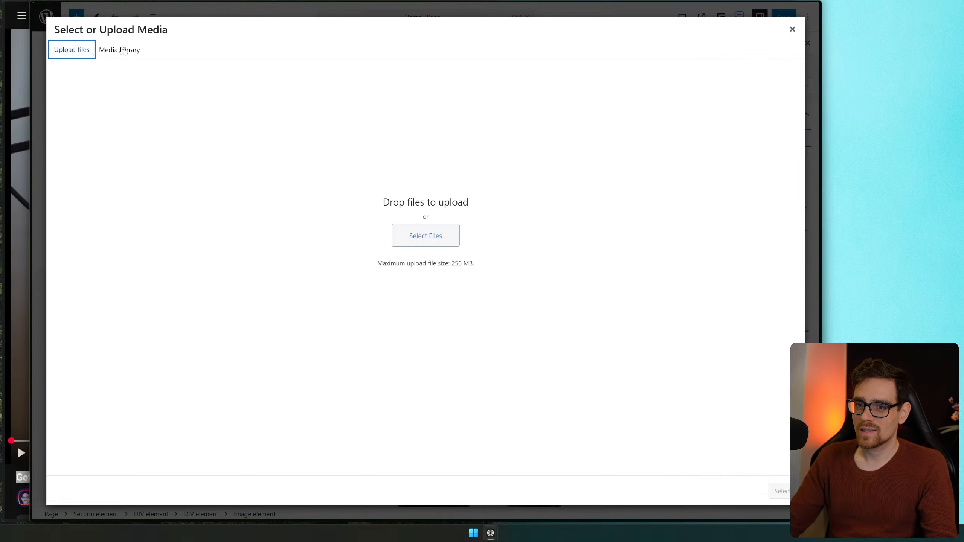
left_click(122, 51)
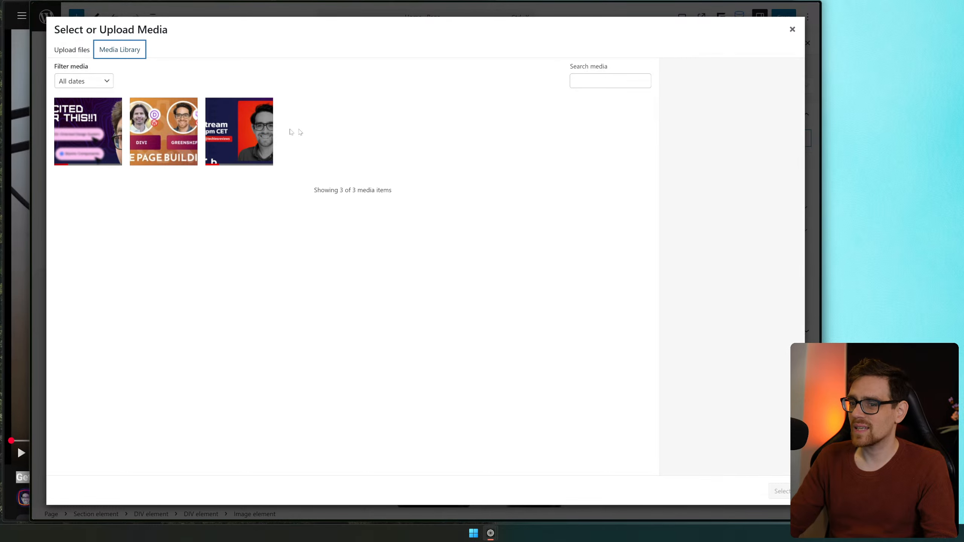
left_click(255, 150)
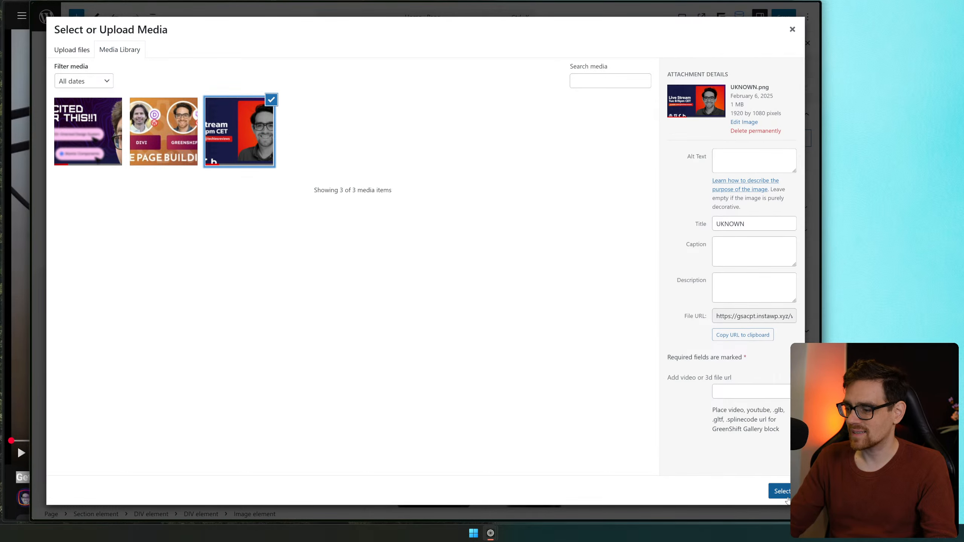
left_click(781, 491)
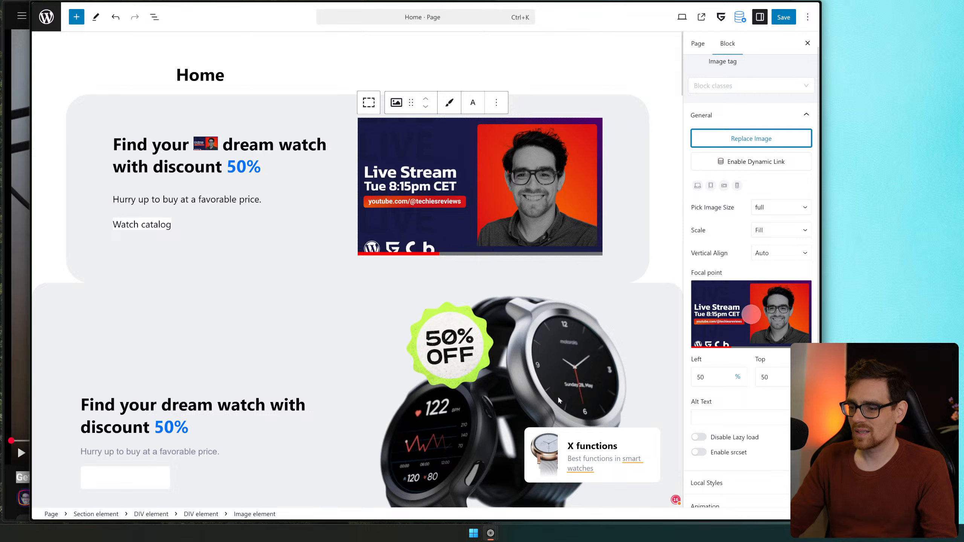
Set the focal point of the second hero section's watch image to 50% left and 50% top, and review its image settings
left_click(594, 349)
mouse_move(751, 379)
left_mouse_down()
mouse_move(759, 353)
mouse_move(750, 419)
mouse_move(753, 374)
left_mouse_up()
scroll(761, 259, "down", 5)
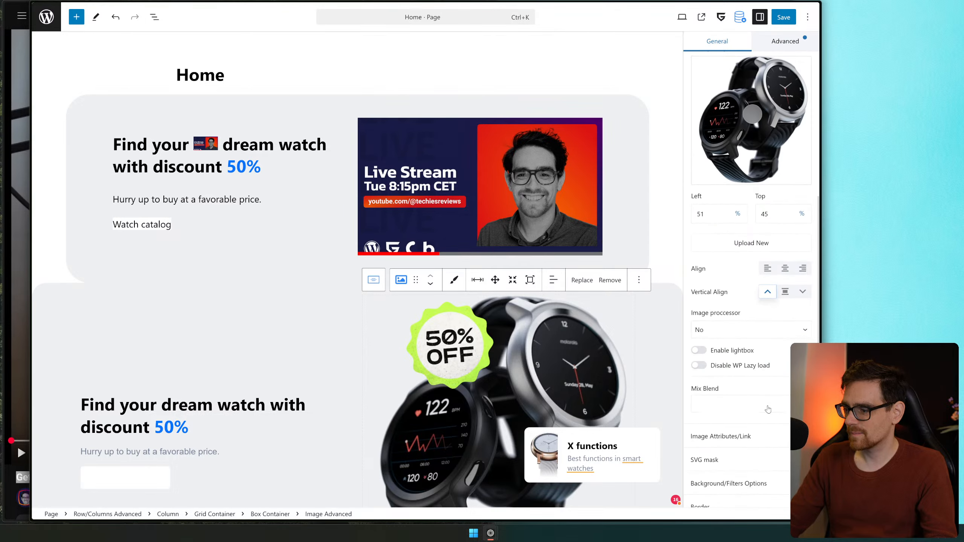
scroll(721, 379, "up", 5)
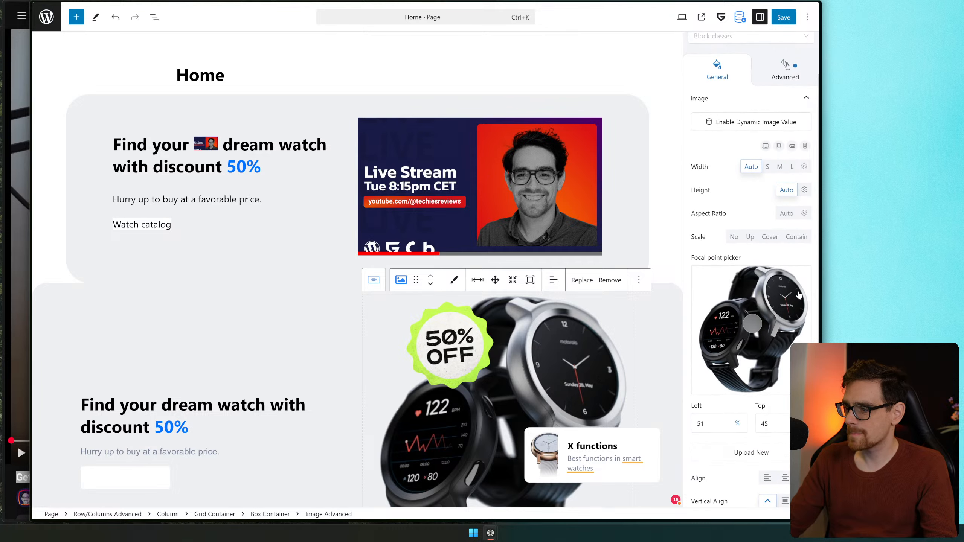
left_click(797, 293)
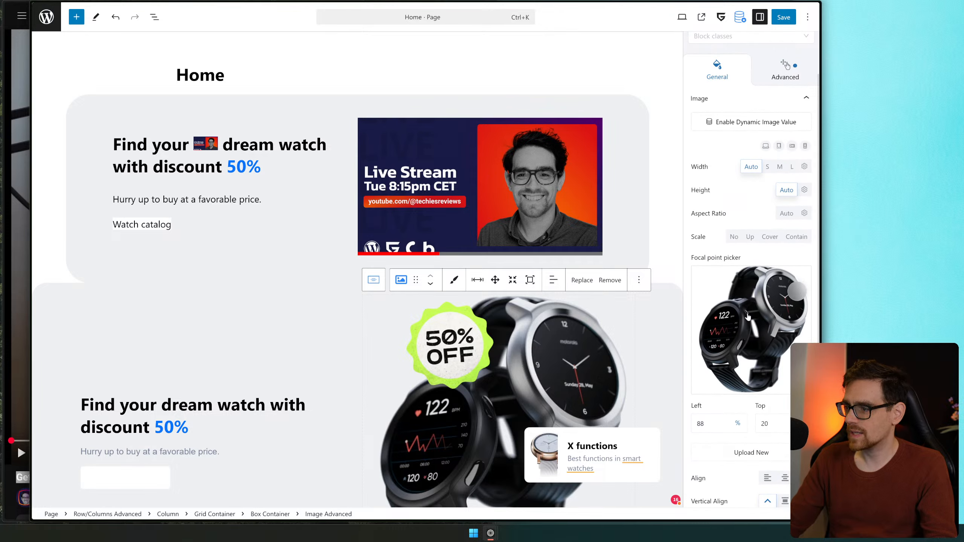
left_click_drag(748, 317, 754, 330)
scroll(756, 384, "down", 7)
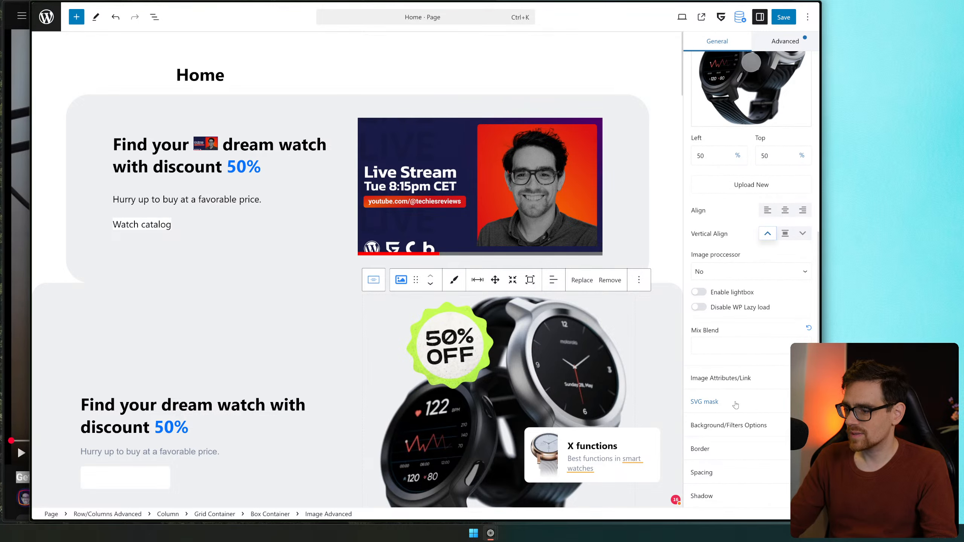
scroll(697, 333, "up", 5)
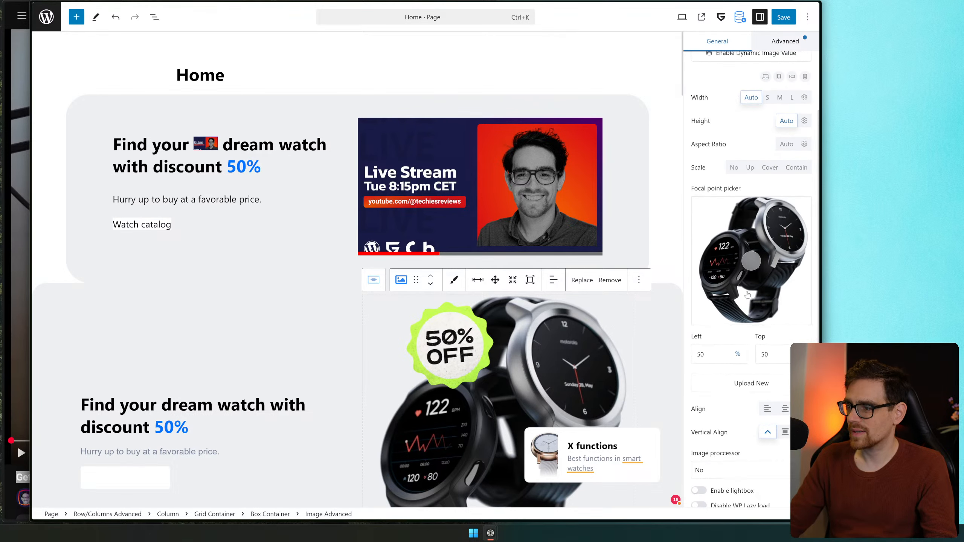
Set the second hero section's watch image focal point to 51% left and copy the image's media URL
left_click_drag(751, 260, 752, 262)
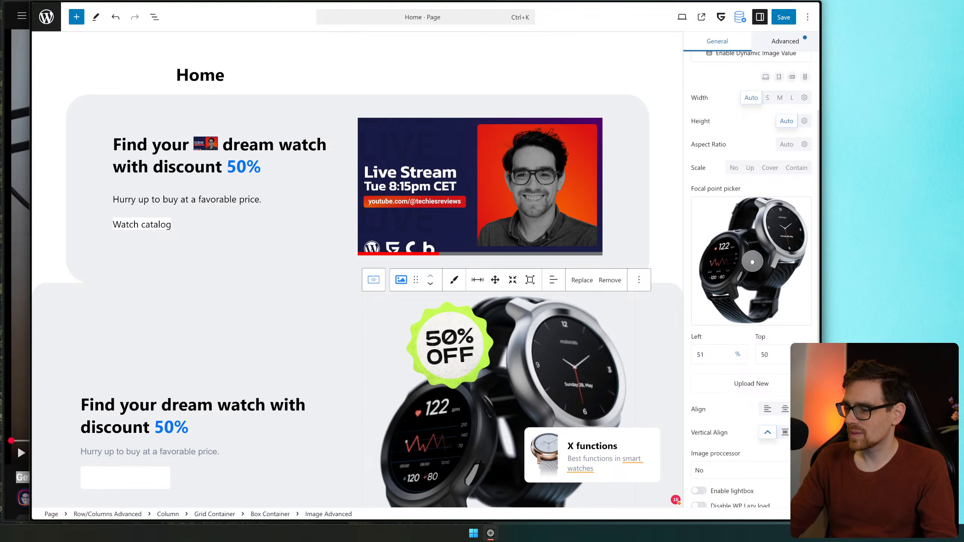
left_click(767, 384)
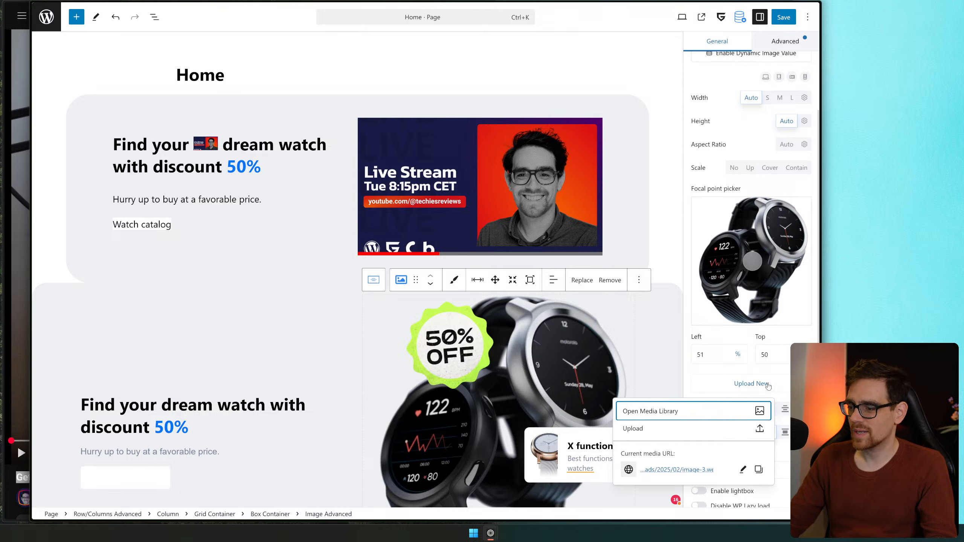
left_click(743, 470)
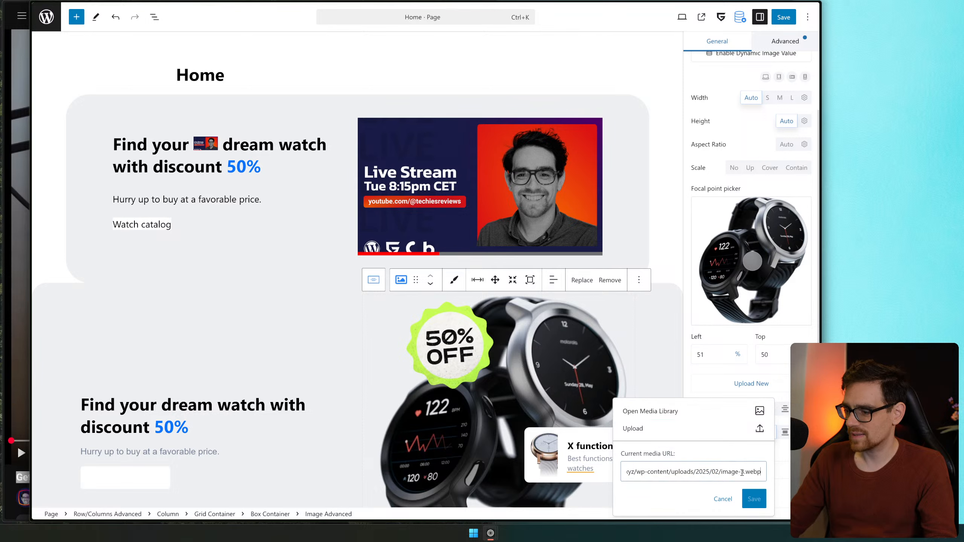
double_click(736, 473)
key("ctrl+a")
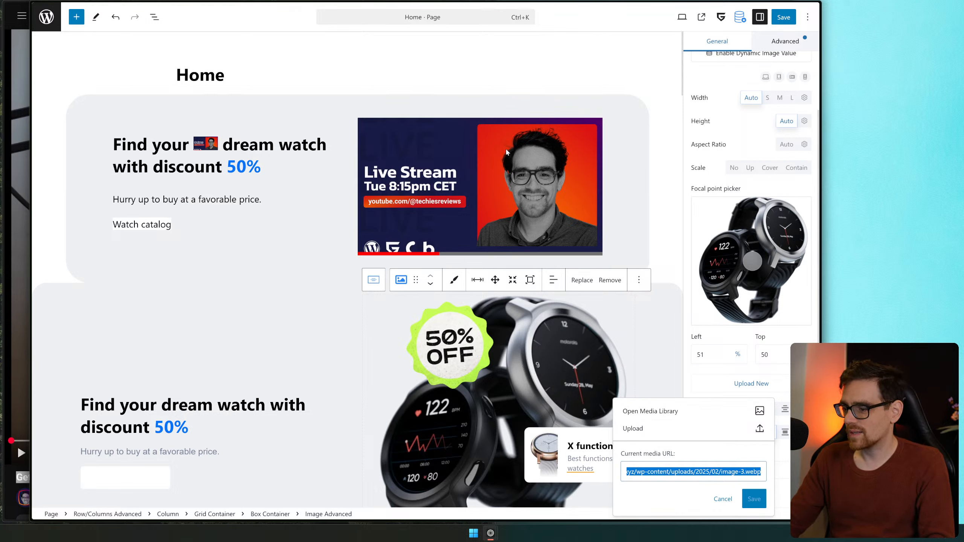
Replace the first hero section's image with the watch image image-3.webp by entering its copied media URL
left_click(498, 133)
mouse_move(770, 277)
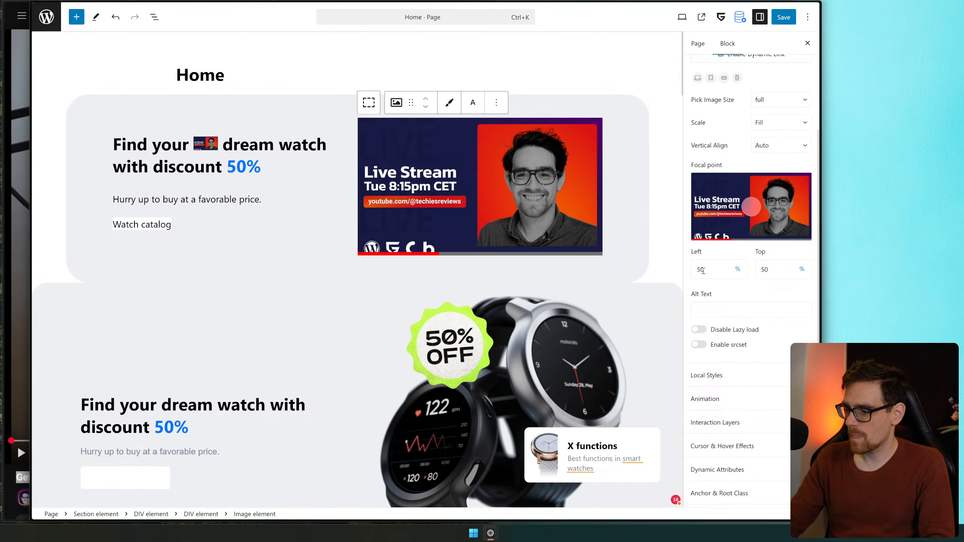
scroll(721, 209, "up", 3)
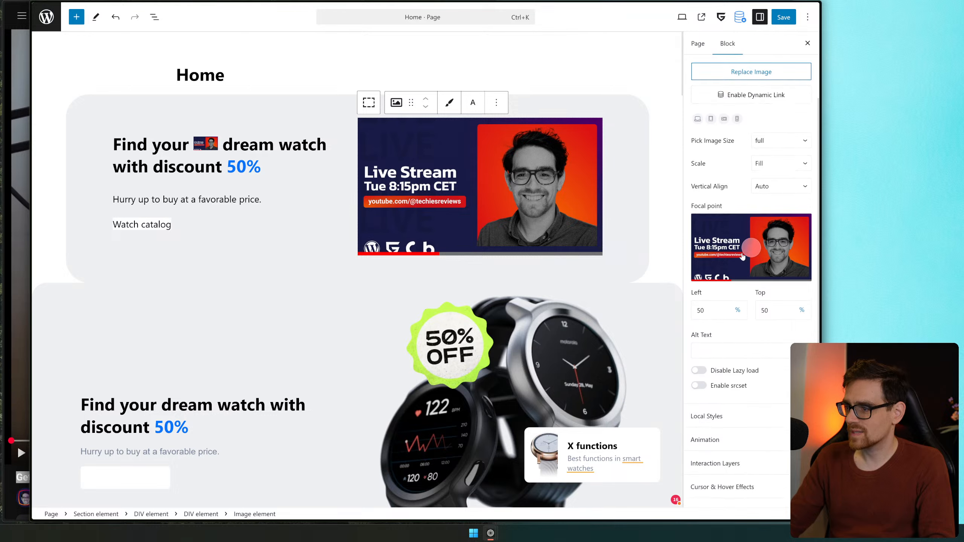
left_click(761, 130)
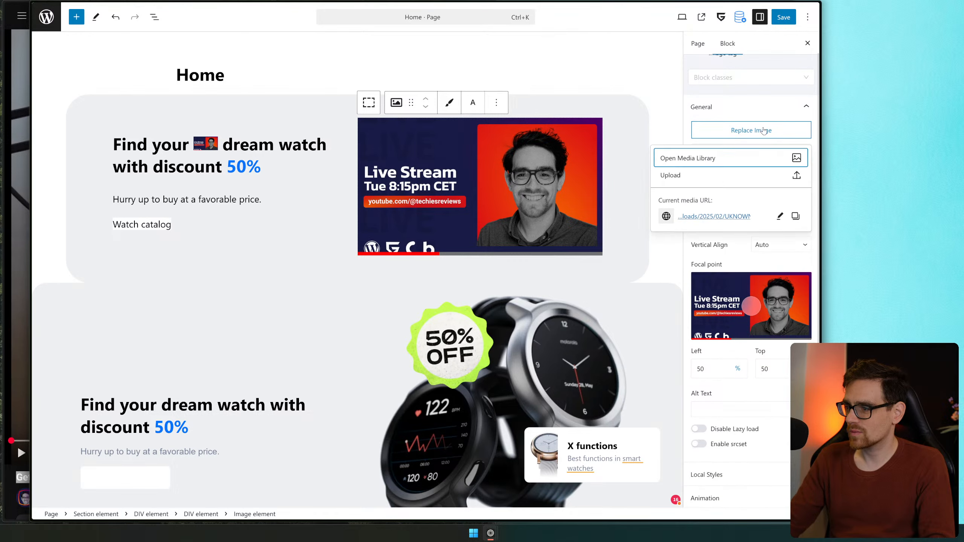
left_click(780, 216)
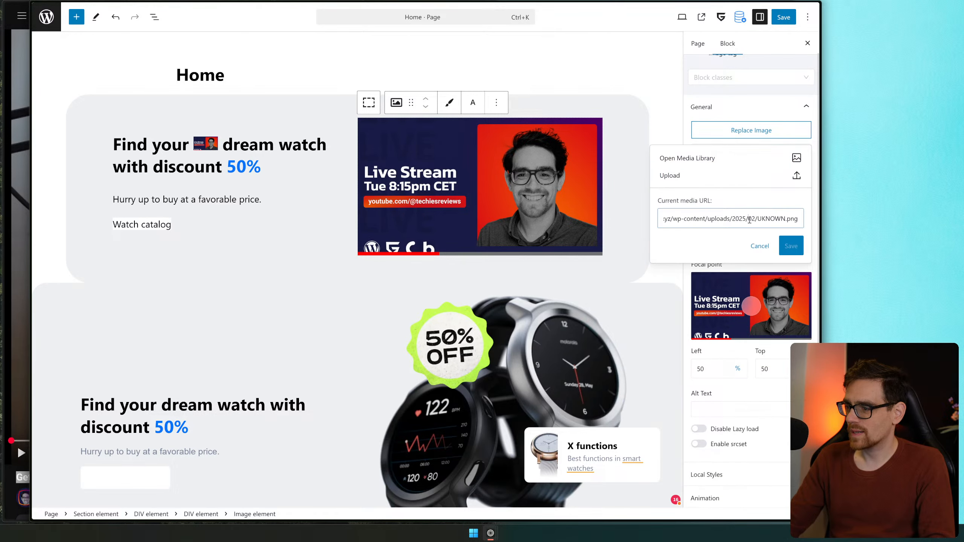
key("ctrl+v")
left_click(797, 251)
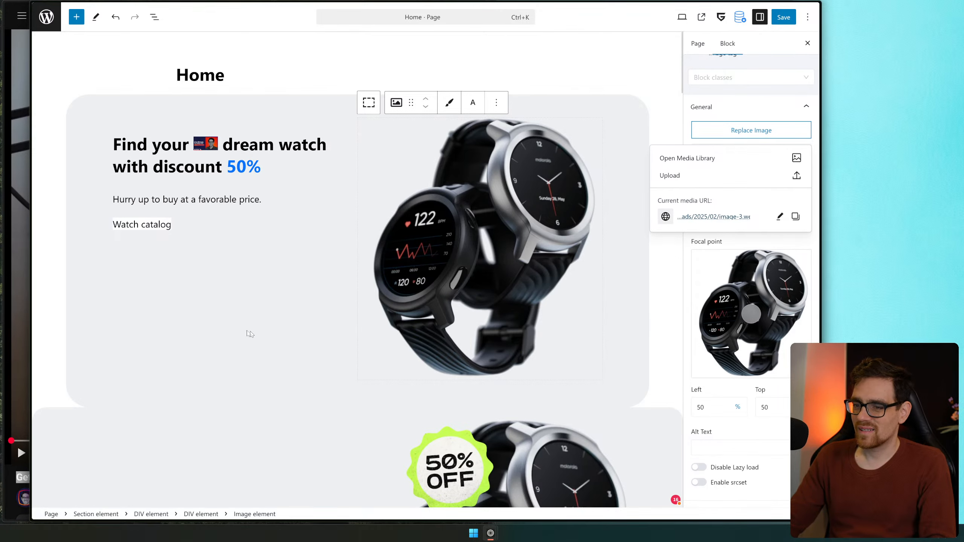
scroll(304, 354, "down", 5)
scroll(295, 361, "up", 5)
Select the DIV holding the first hero section's text and expand it in the page's block structure
left_click(270, 275)
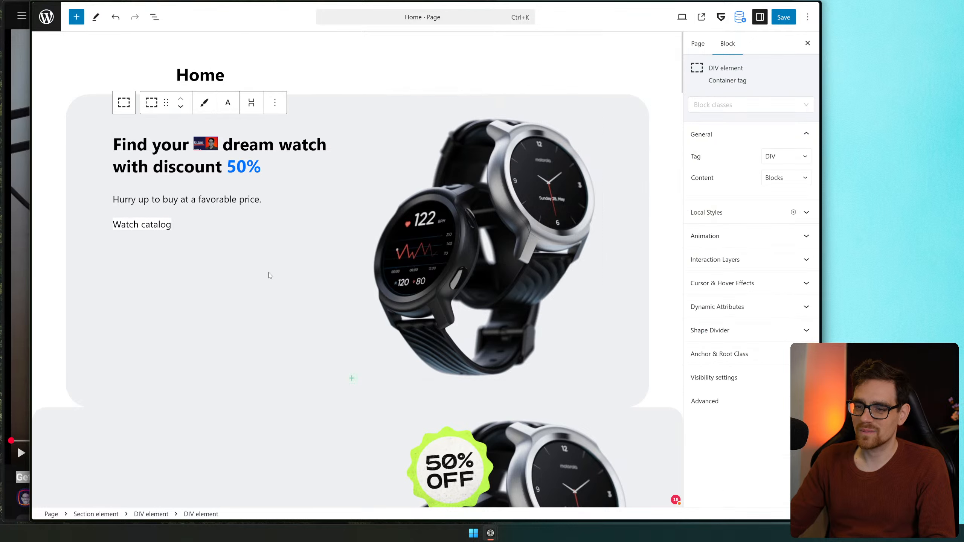
left_click(155, 106)
left_click(79, 17)
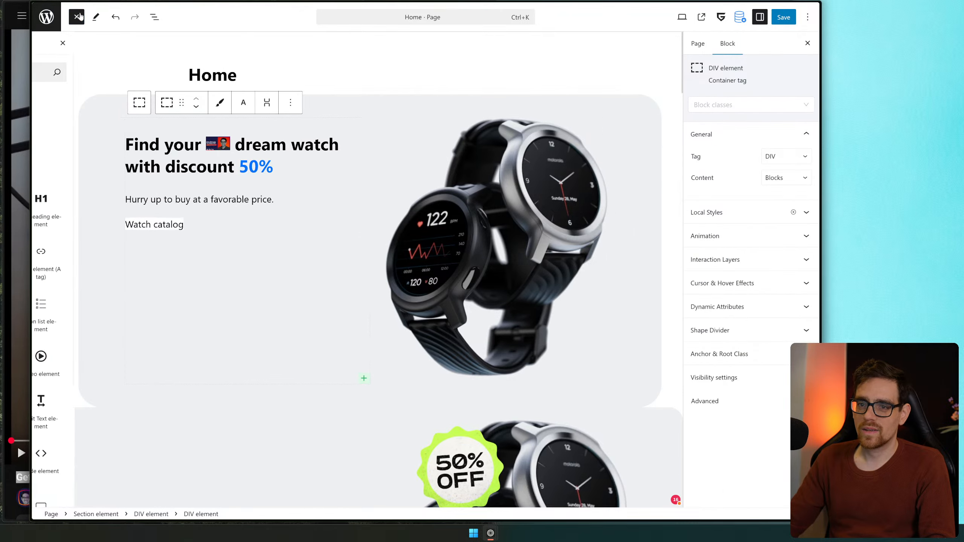
left_click(79, 18)
left_click(154, 17)
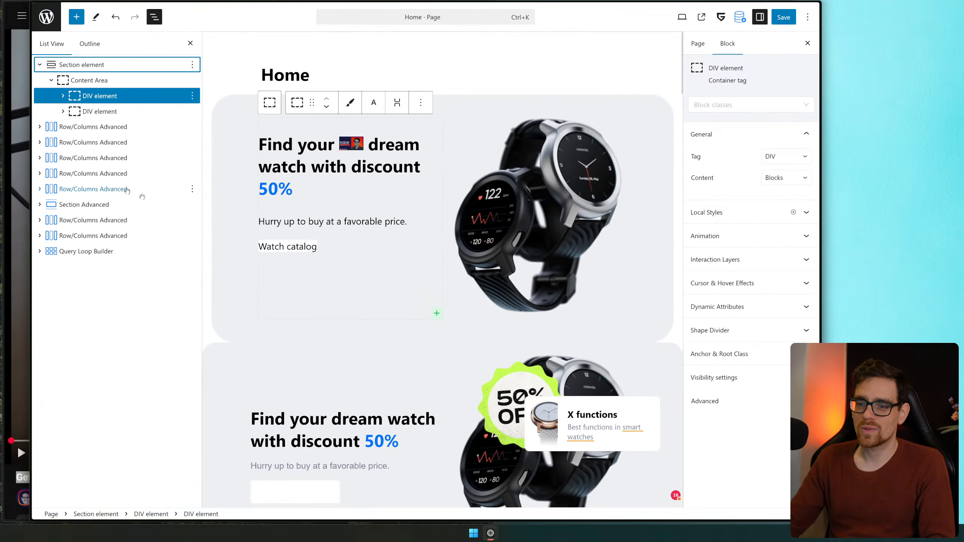
left_click(62, 96)
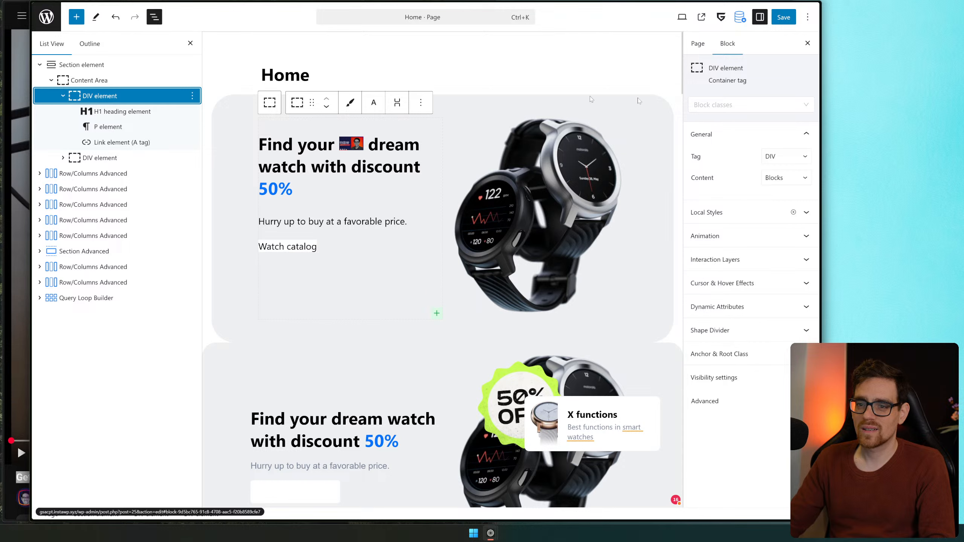
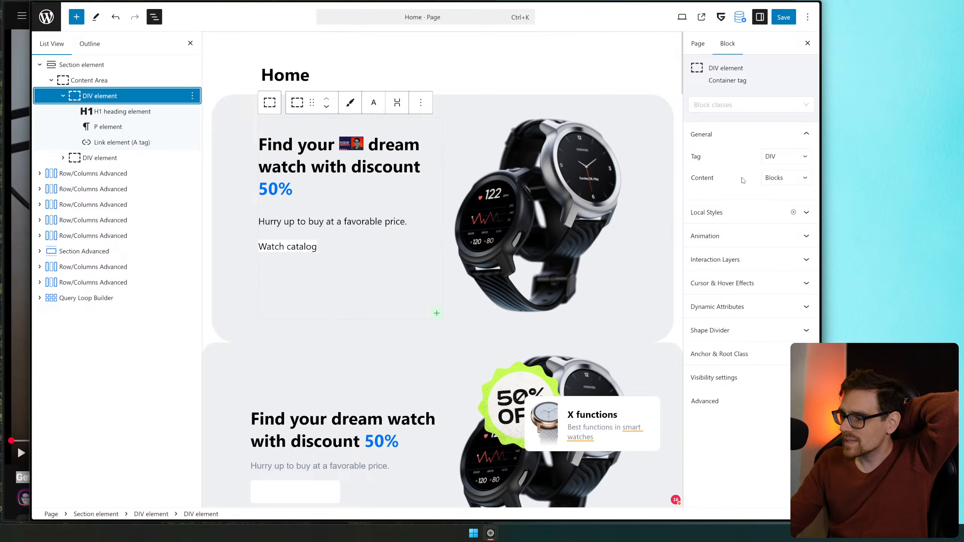
Set the first hero text DIV's layout to flex with a column direction and centered content justification
left_click(735, 213)
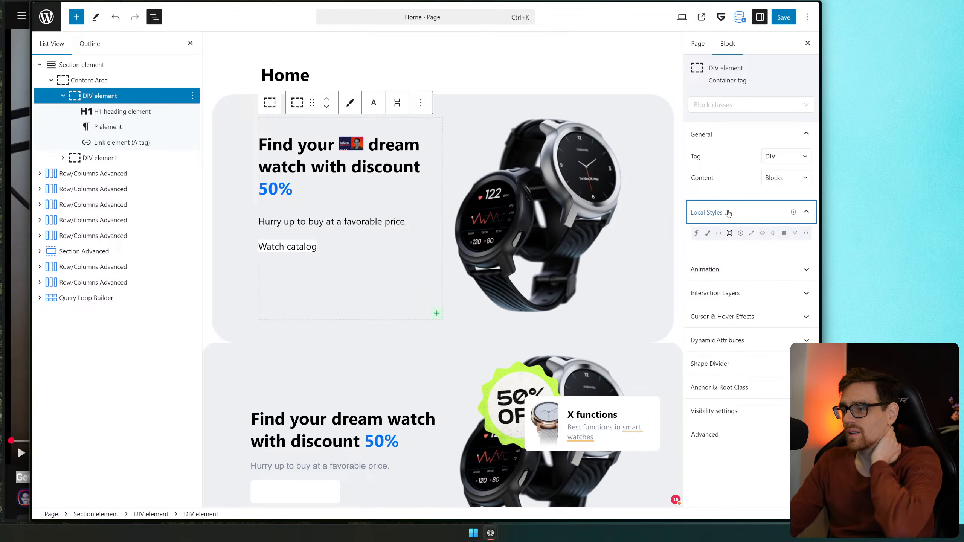
left_click(783, 233)
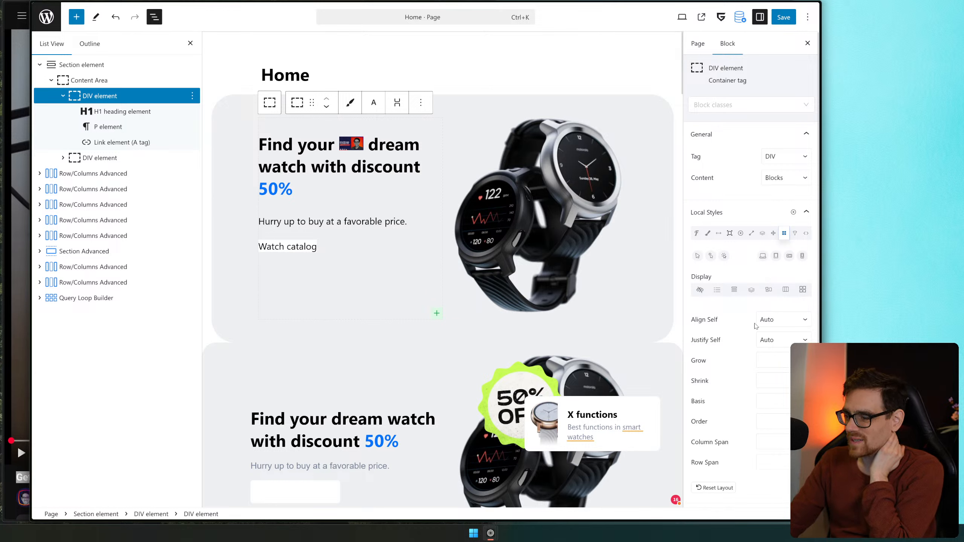
scroll(755, 326, "down", 2)
scroll(724, 157, "up", 2)
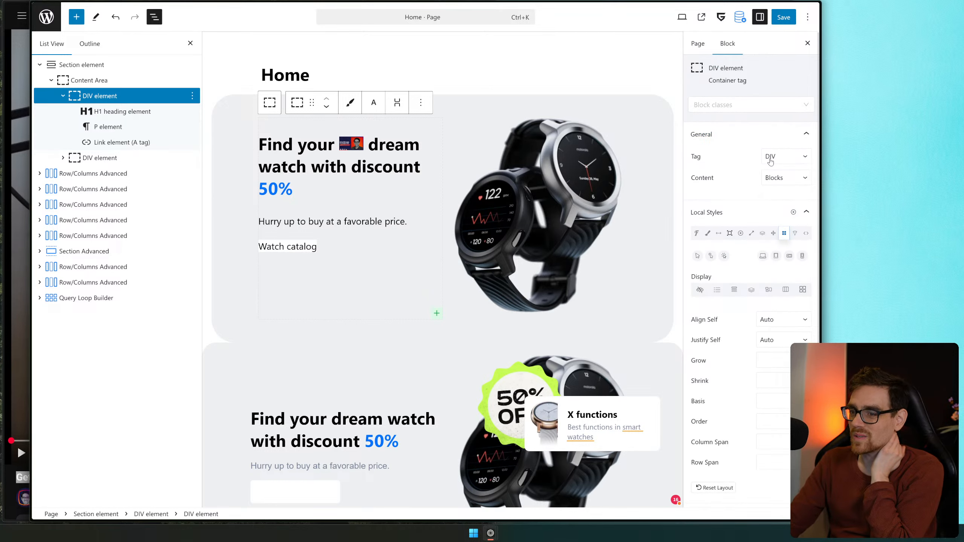
scroll(768, 284, "down", 1)
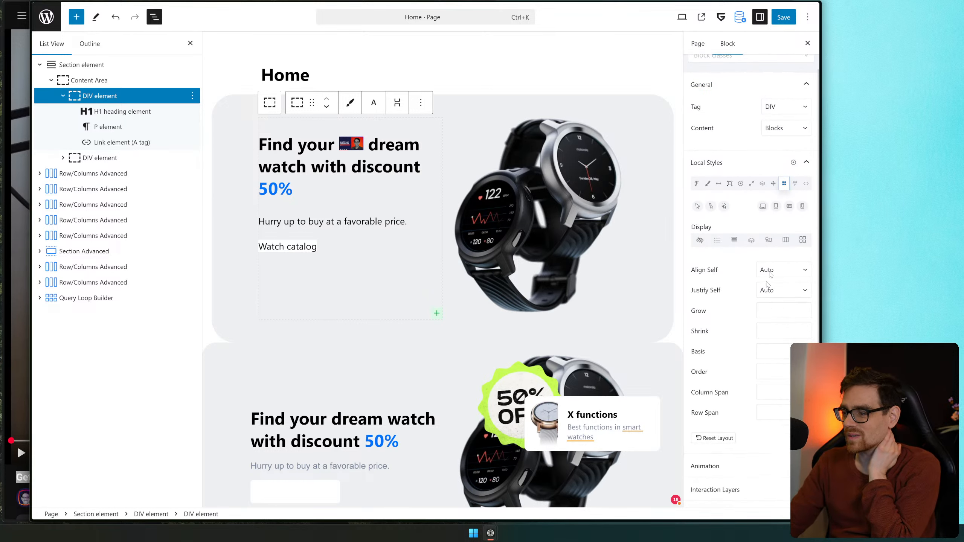
left_click(787, 239)
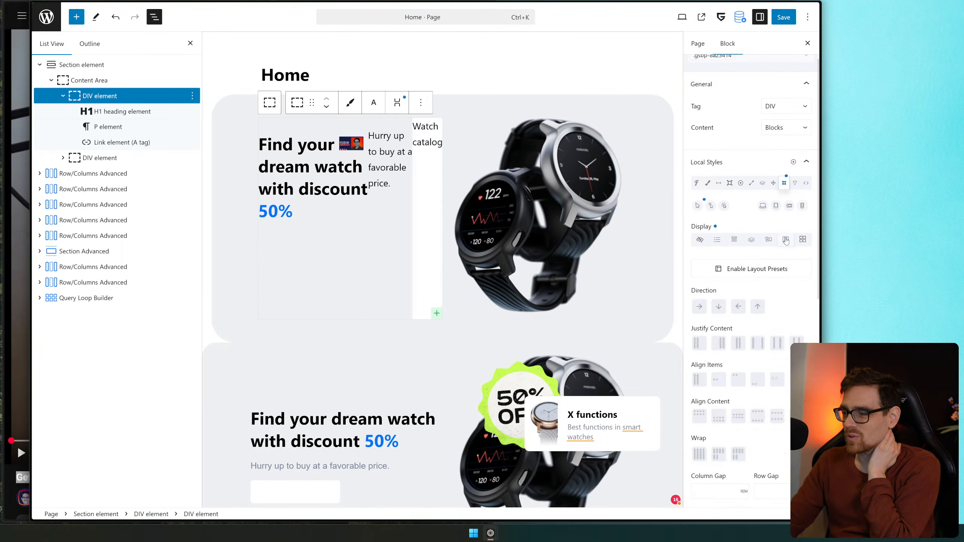
left_click(718, 308)
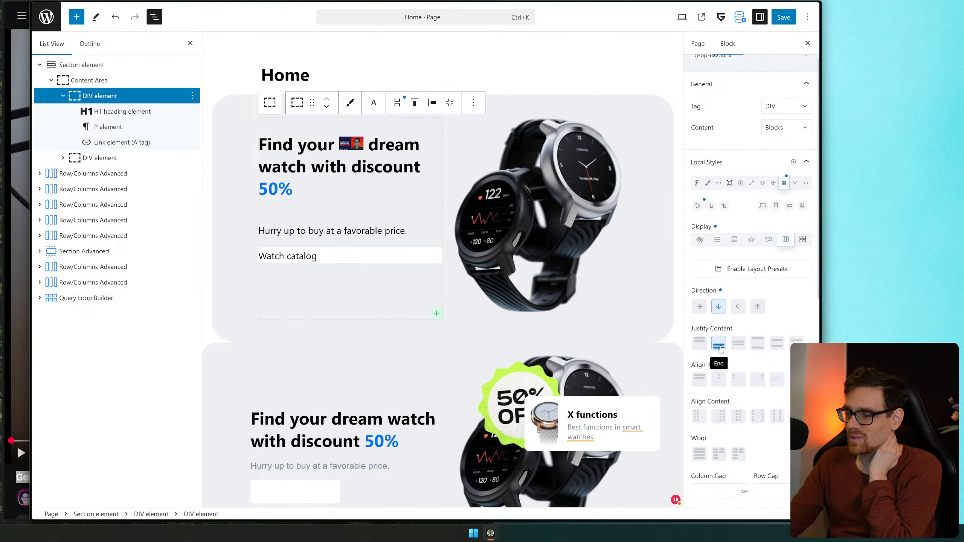
left_click(736, 346)
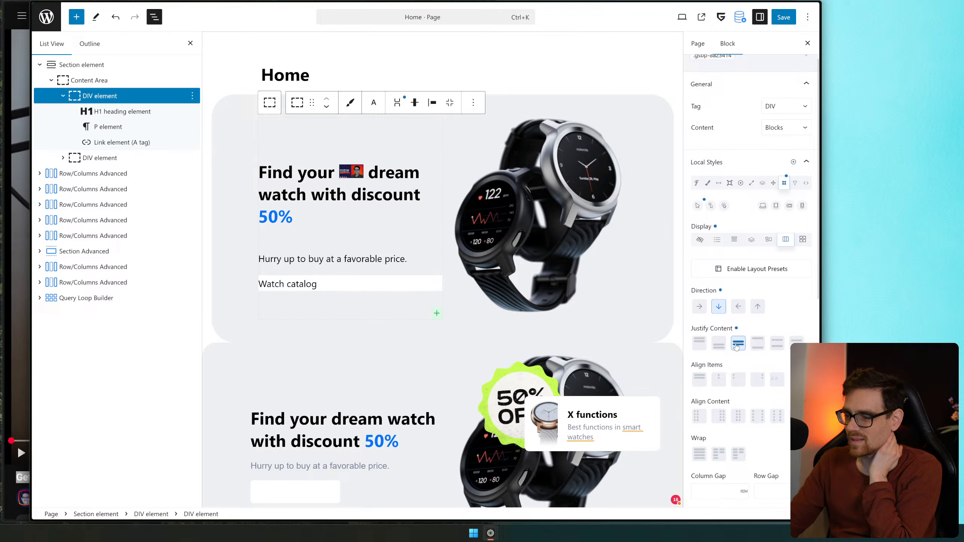
scroll(457, 238, "down", 4)
scroll(437, 300, "up", 4)
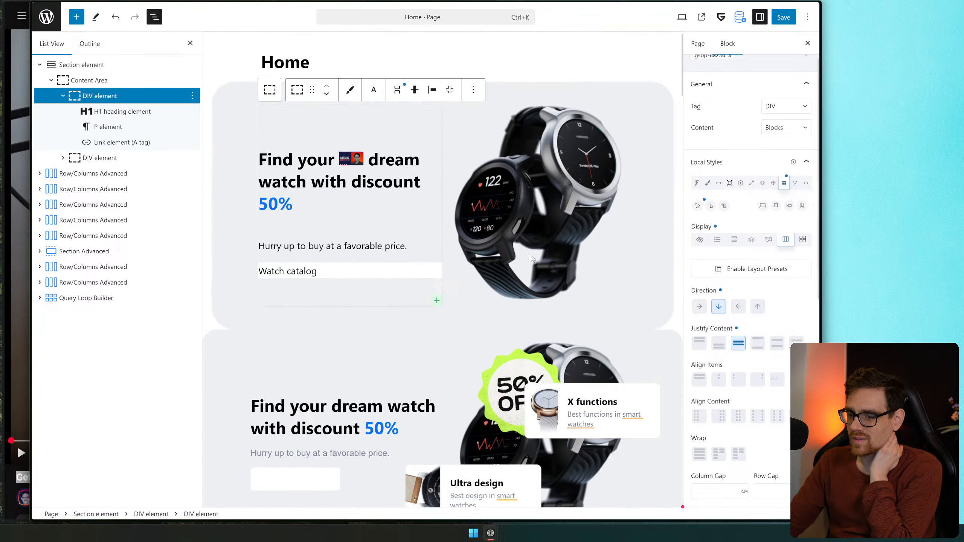
Examine the first hero section's elements and the nested images and box containers behind the second hero's X functions card
left_click(330, 259)
scroll(493, 361, "down", 3)
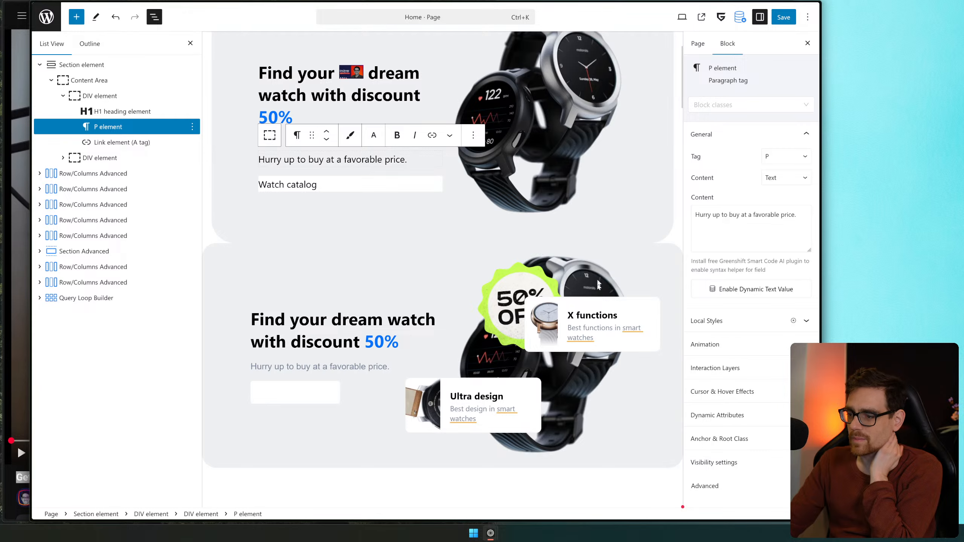
scroll(598, 285, "up", 3)
left_click(447, 138)
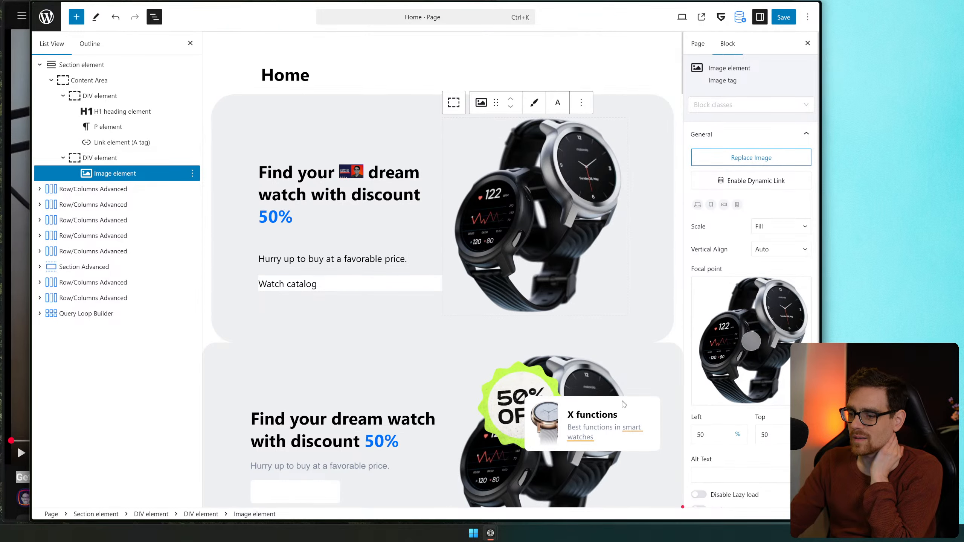
left_click(604, 410)
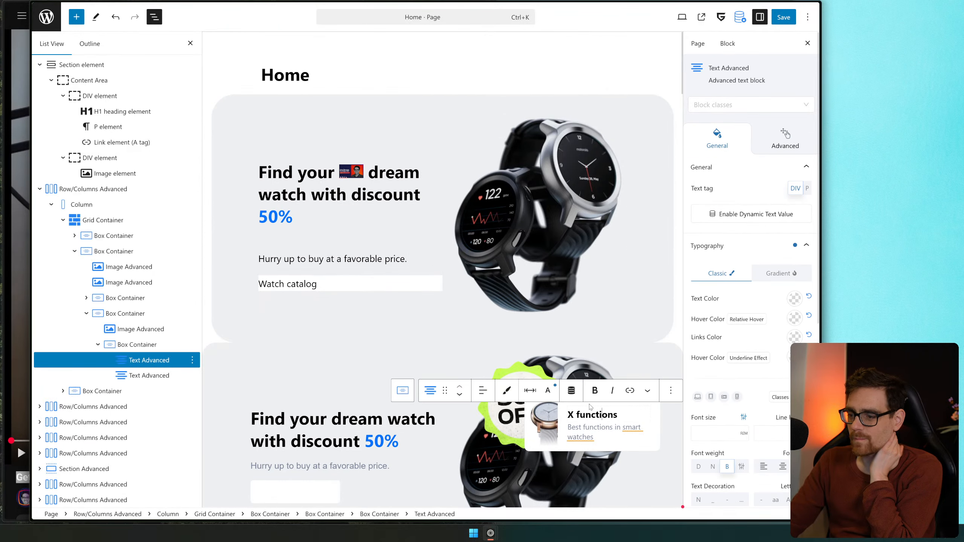
left_click(147, 346)
left_click(138, 313)
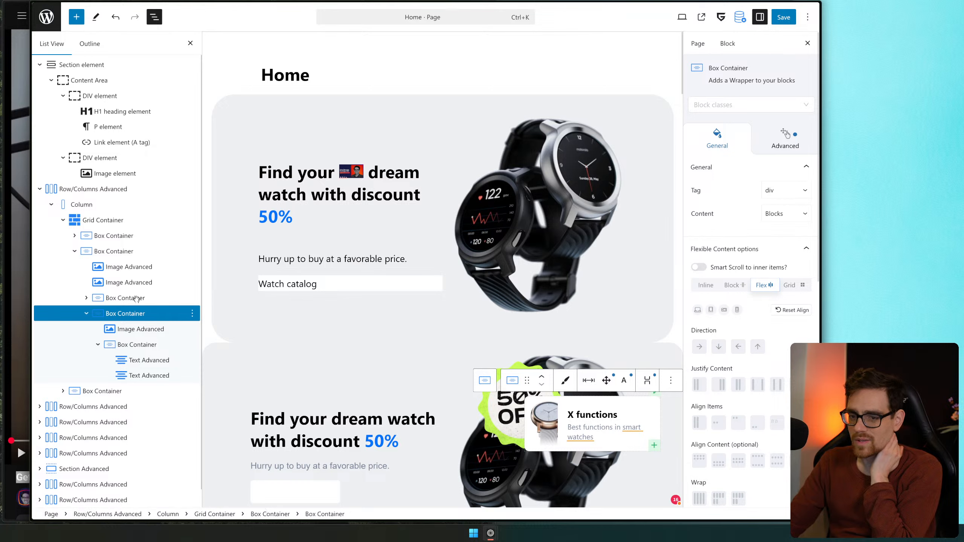
left_click(134, 267)
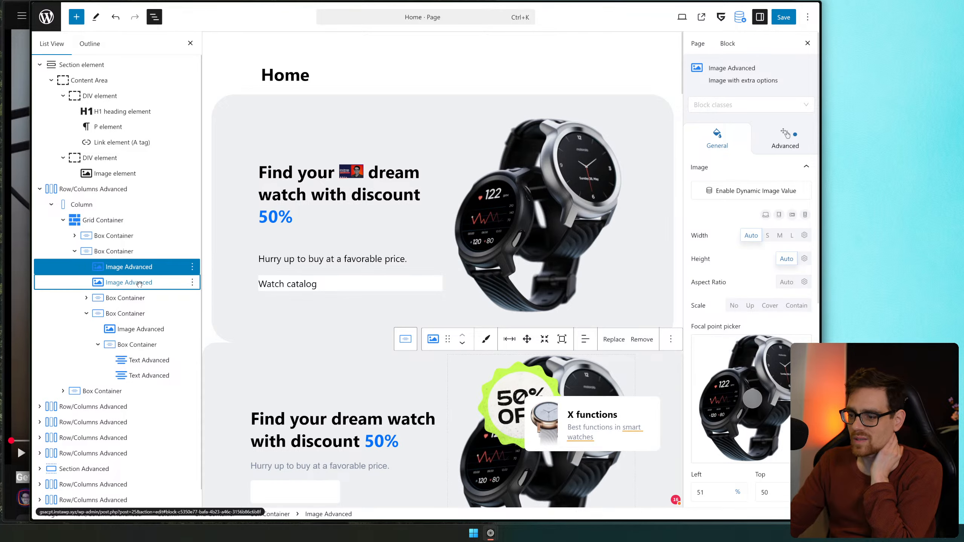
left_click(125, 313)
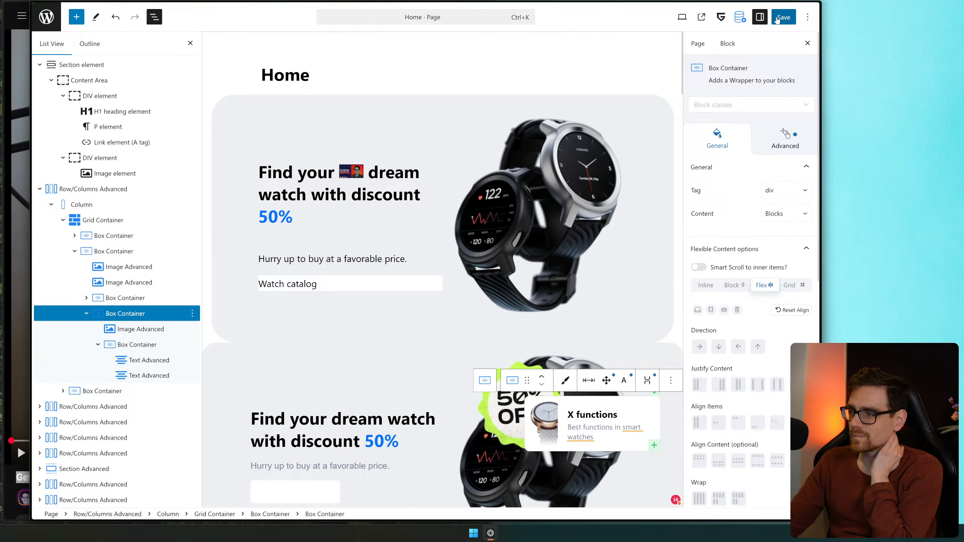
Save the Home page
left_click(777, 20)
mouse_move(804, 245)
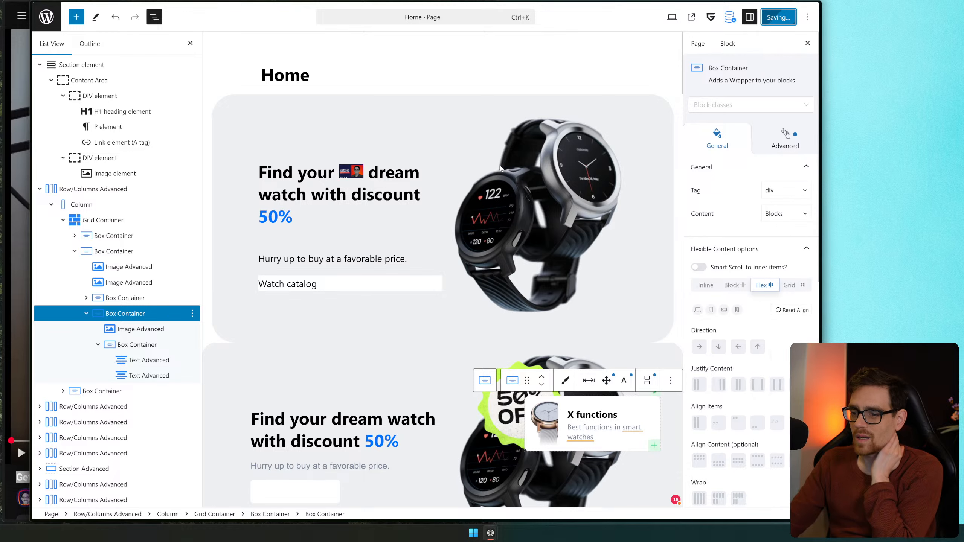
scroll(493, 175, "down", 5)
scroll(493, 175, "up", 5)
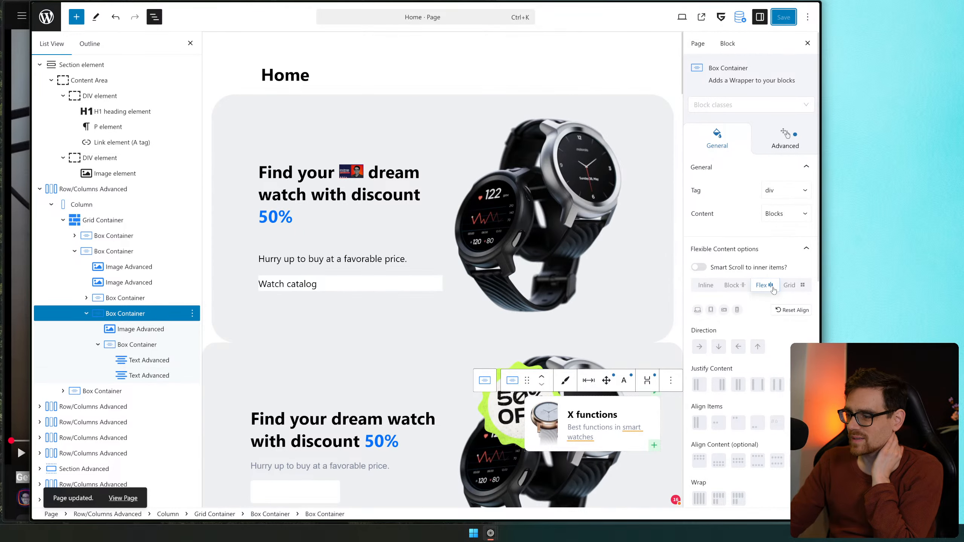
Review the X functions box container's background settings and the first hero H1 heading's animation settings
scroll(759, 286, "down", 10)
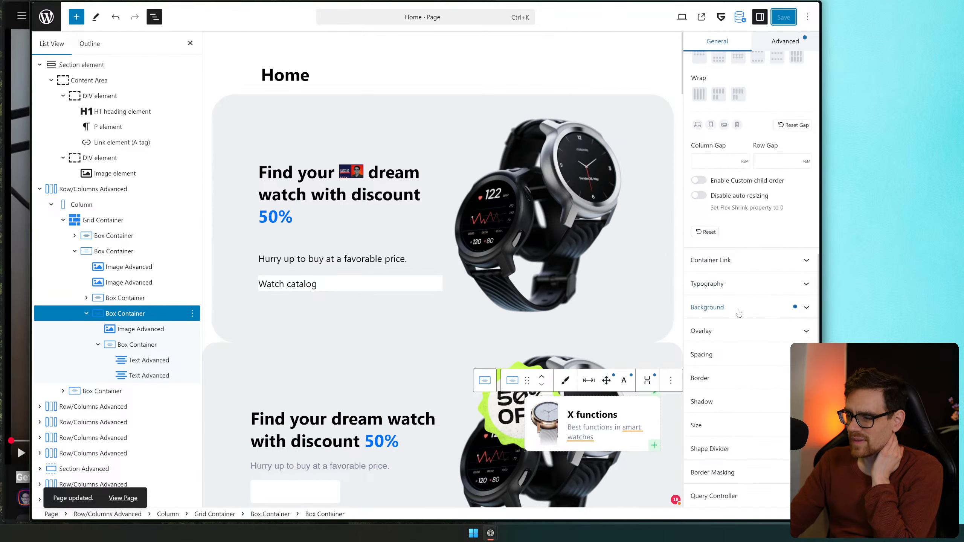
left_click(738, 313)
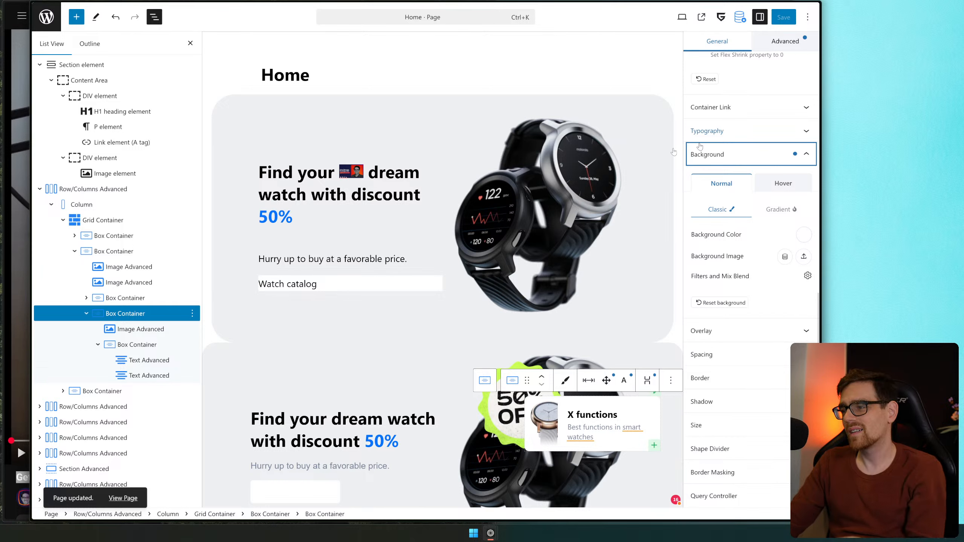
left_click(338, 193)
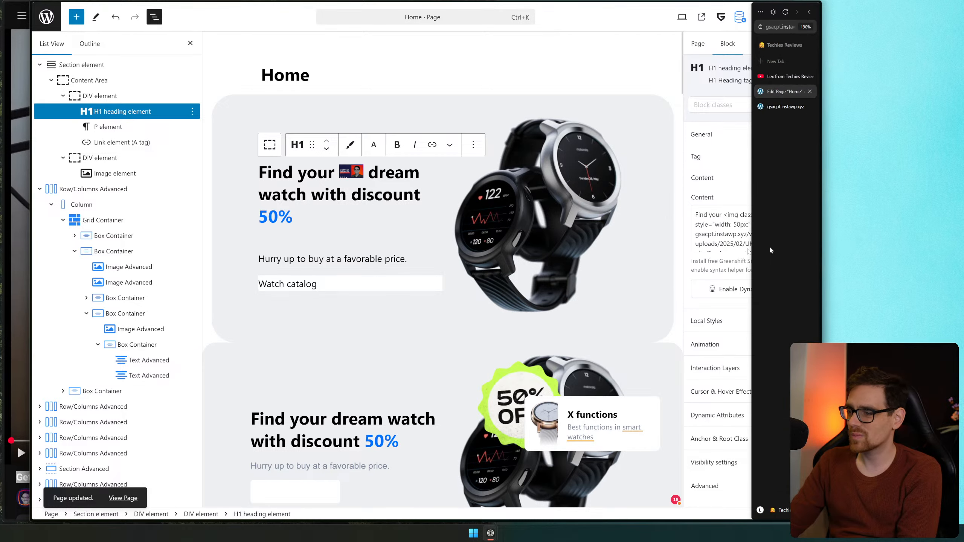
left_click(757, 345)
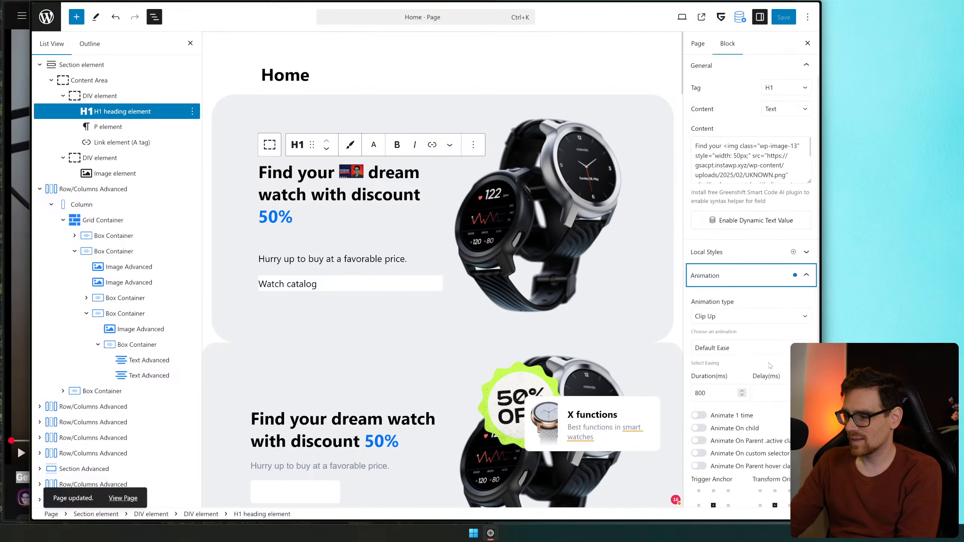
scroll(770, 365, "down", 2)
left_click(711, 193)
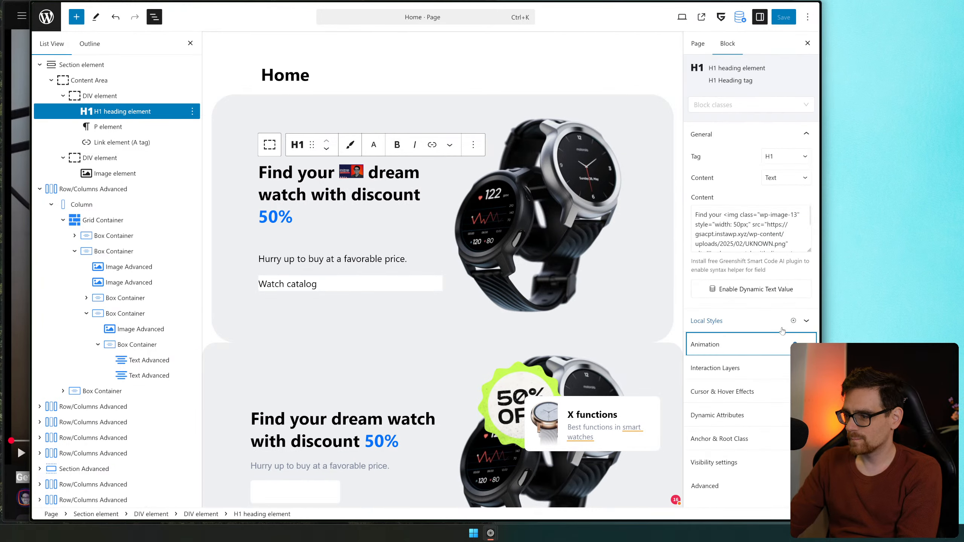
Set the trigger of the first hero H1 heading's interaction layer to Motion Scroll, with the custom trigger selector option enabled
left_click(752, 365)
scroll(743, 349, "down", 1)
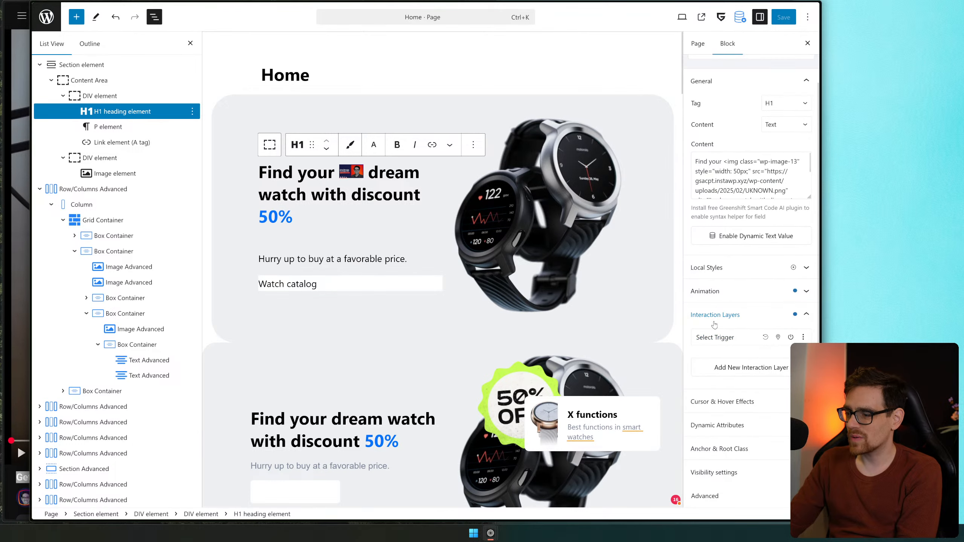
left_click(748, 364)
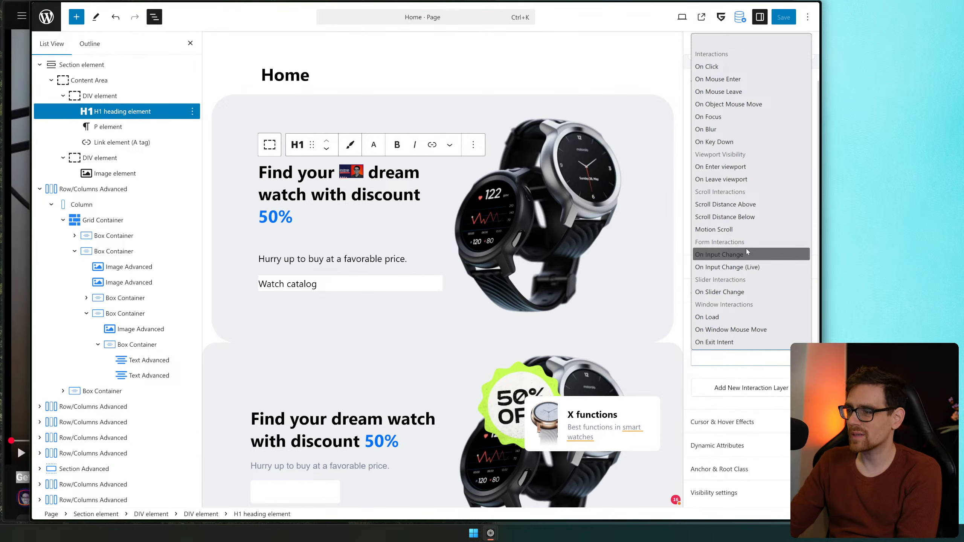
left_click(748, 368)
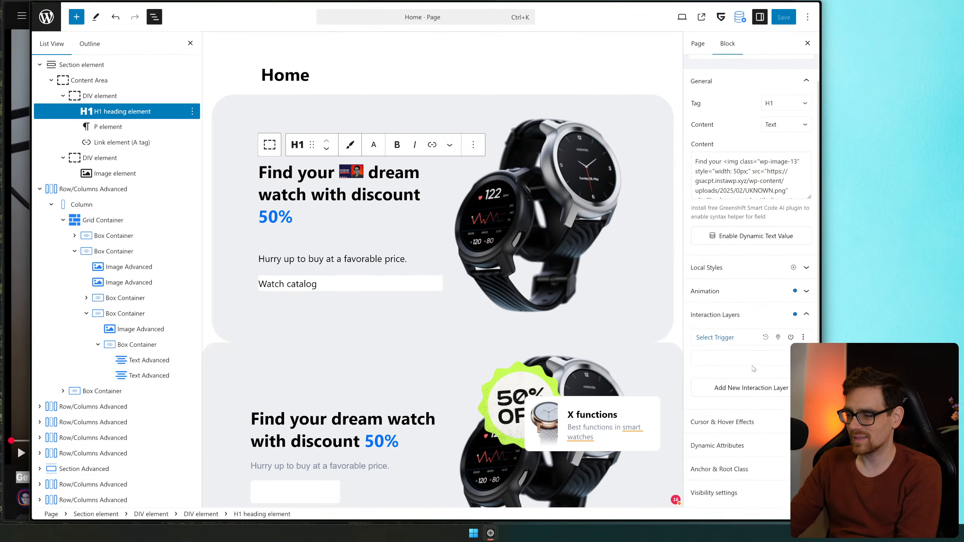
left_click(803, 338)
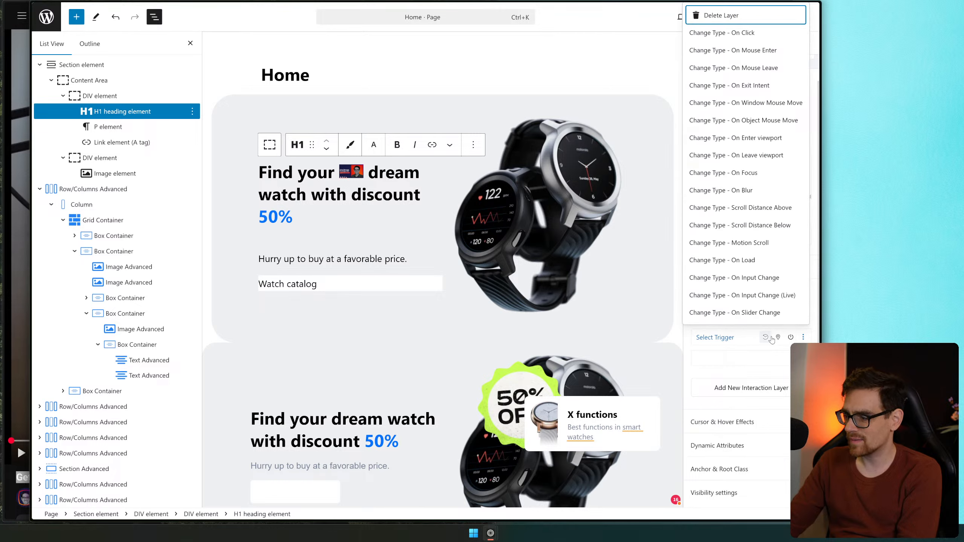
left_click(708, 340)
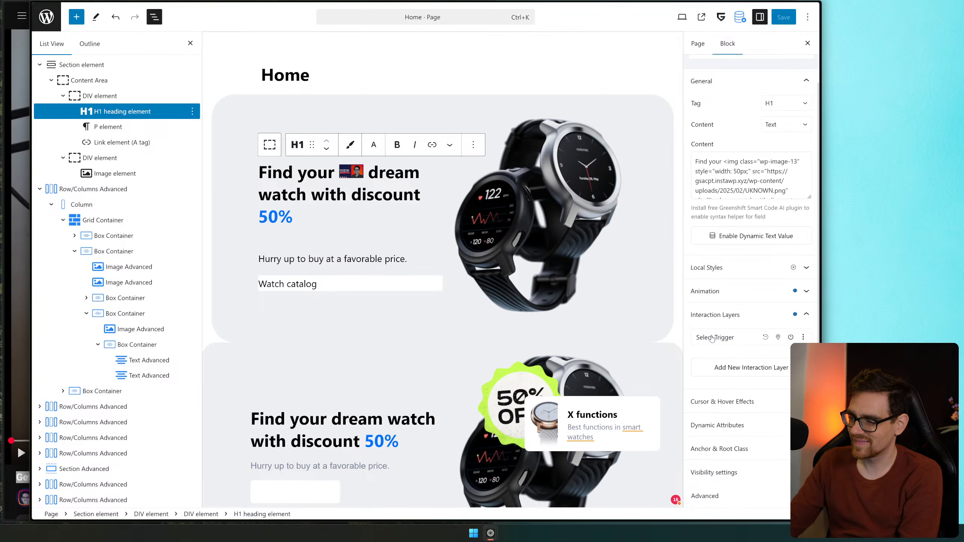
left_click(783, 337)
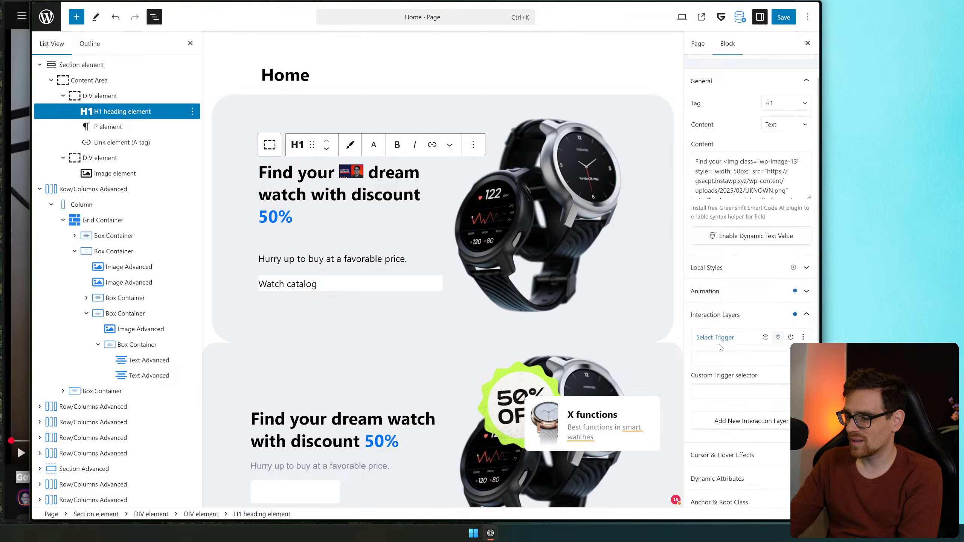
left_click(729, 337)
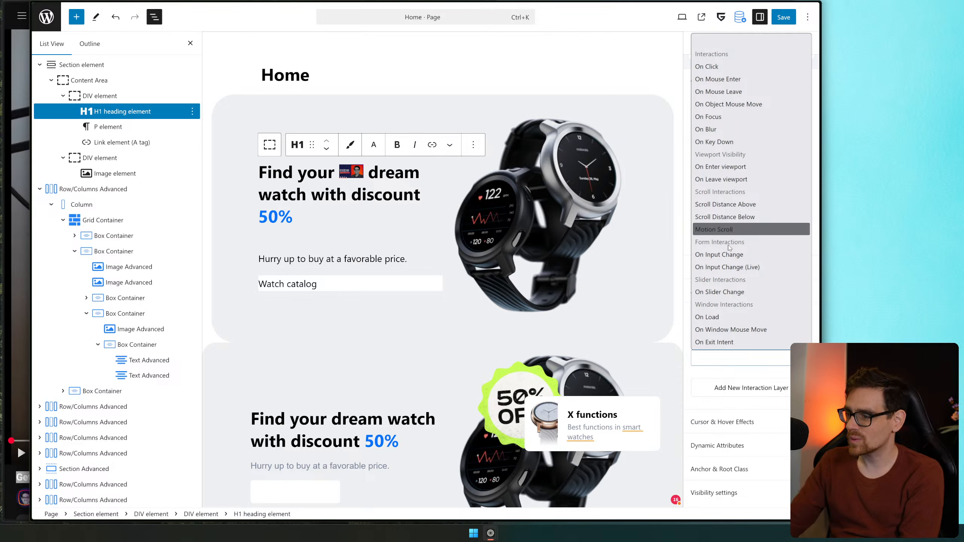
left_click(737, 230)
Open the motion.dev website in a new browser tab
key("ctrl+t")
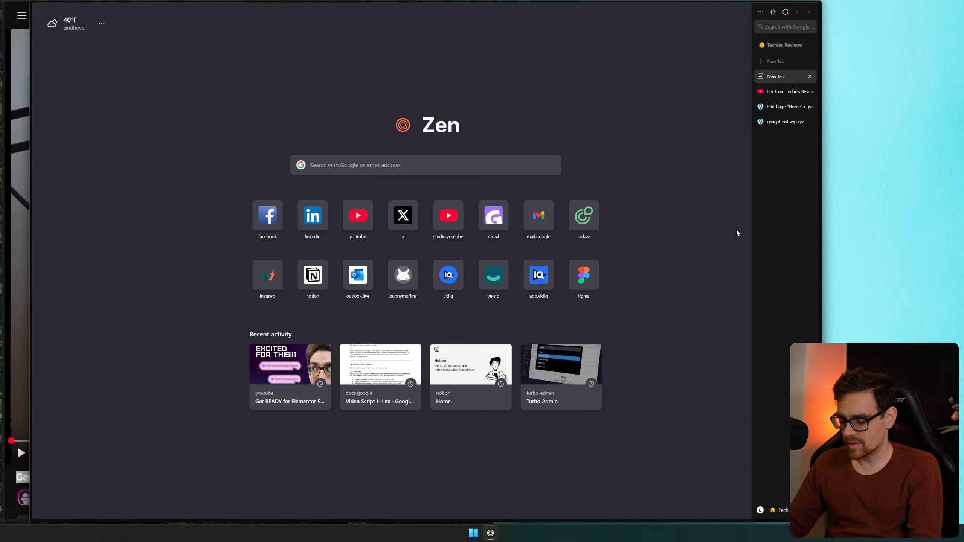
type("motino.de")
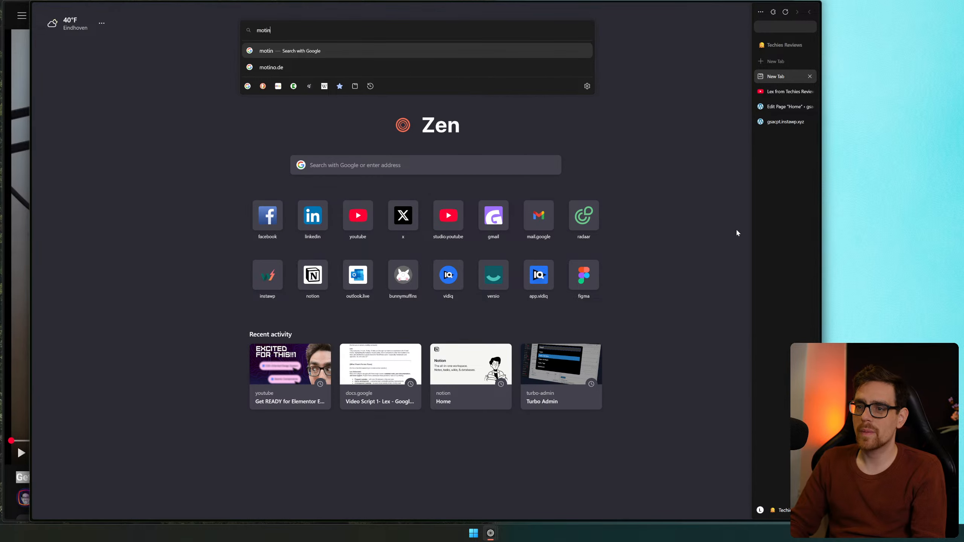
key("BackSpace")
type("on.dev")
key("Return")
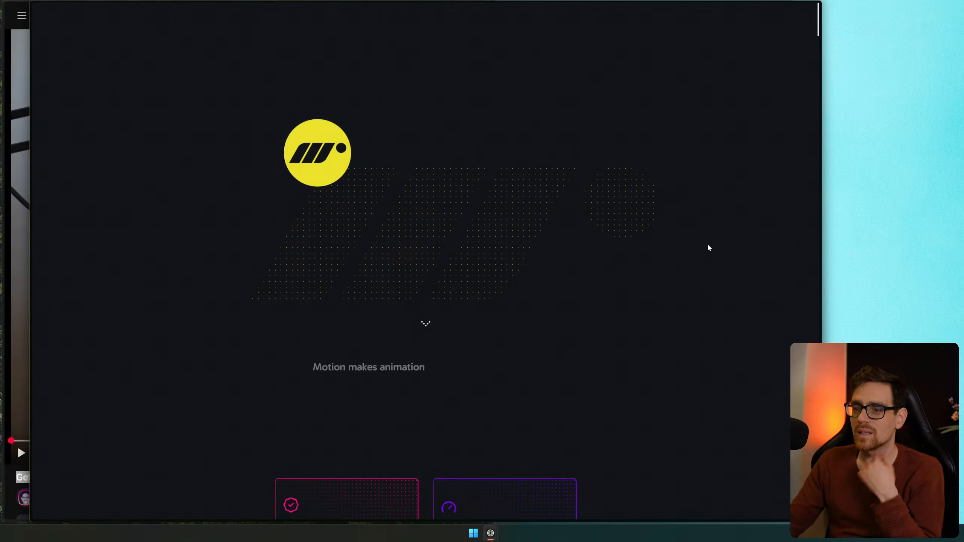
Examine the Motion library's introduction, feature cards and animation examples from Simple through Exit animations
scroll(592, 266, "down", 6)
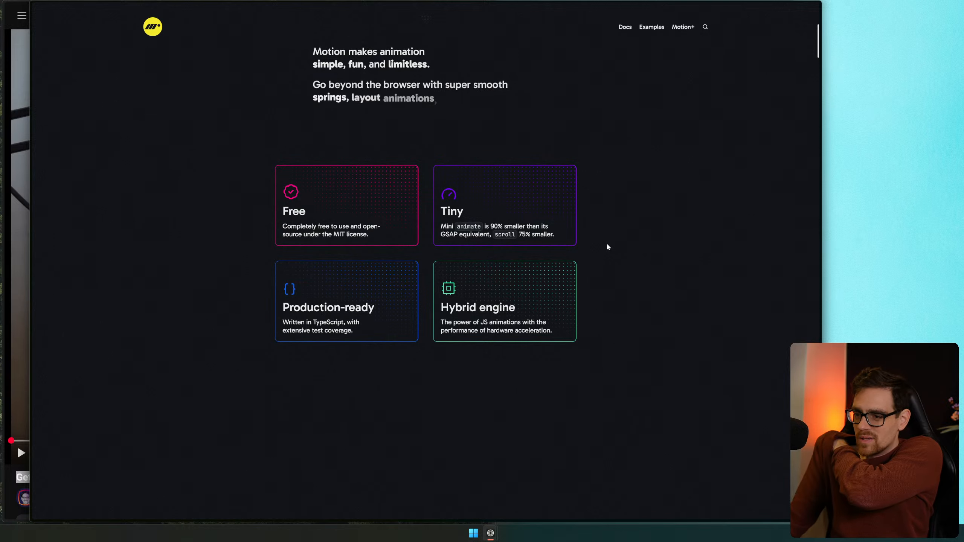
scroll(447, 150, "up", 3)
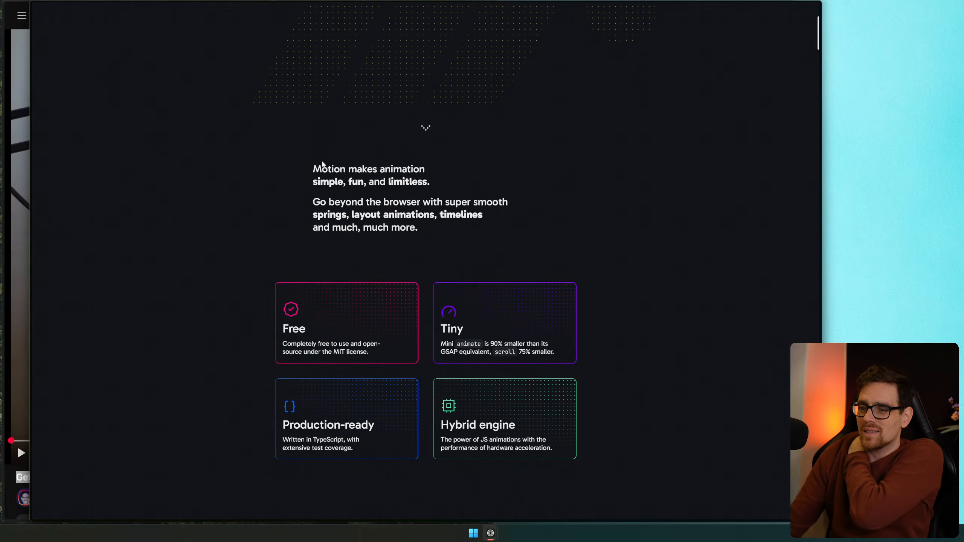
left_click_drag(313, 178, 688, 240)
left_click(657, 247)
scroll(645, 230, "up", 4)
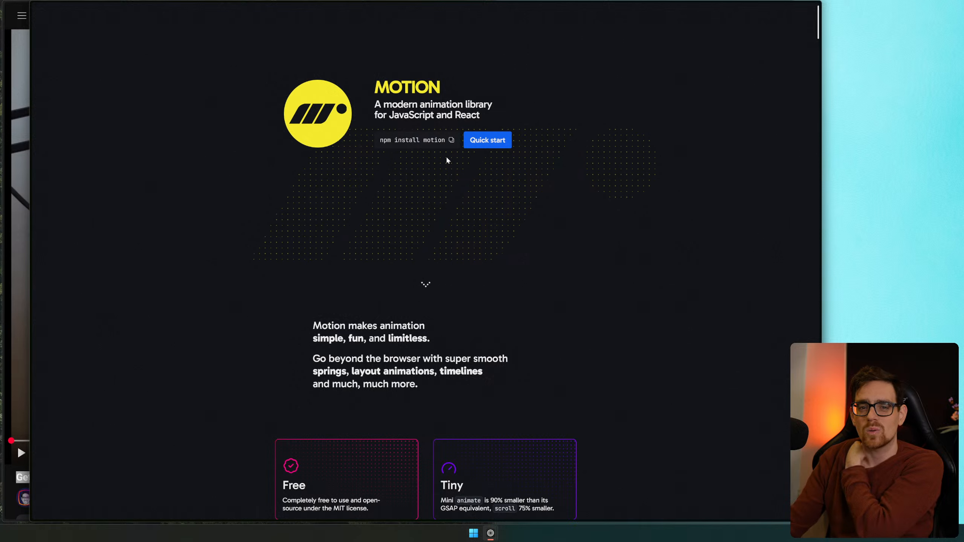
scroll(531, 149, "down", 10)
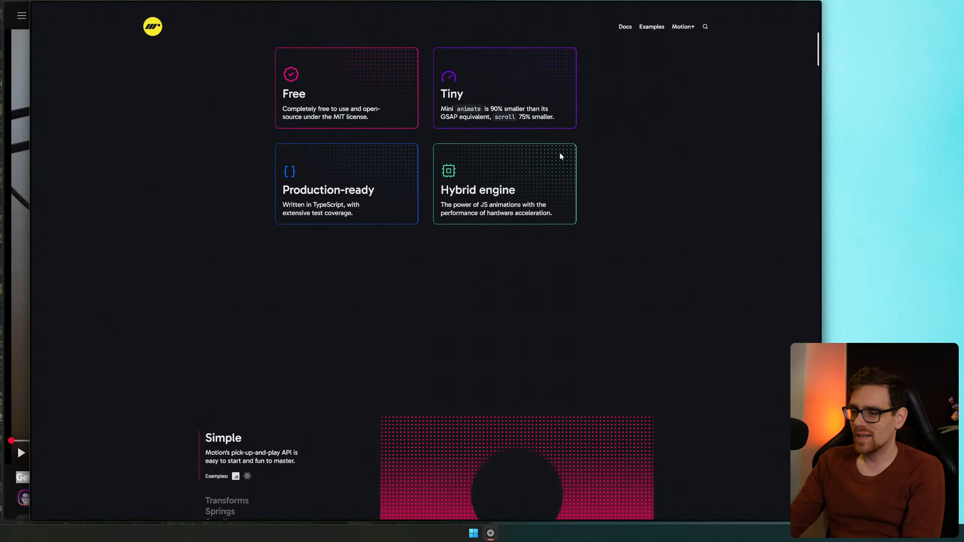
scroll(561, 156, "down", 6)
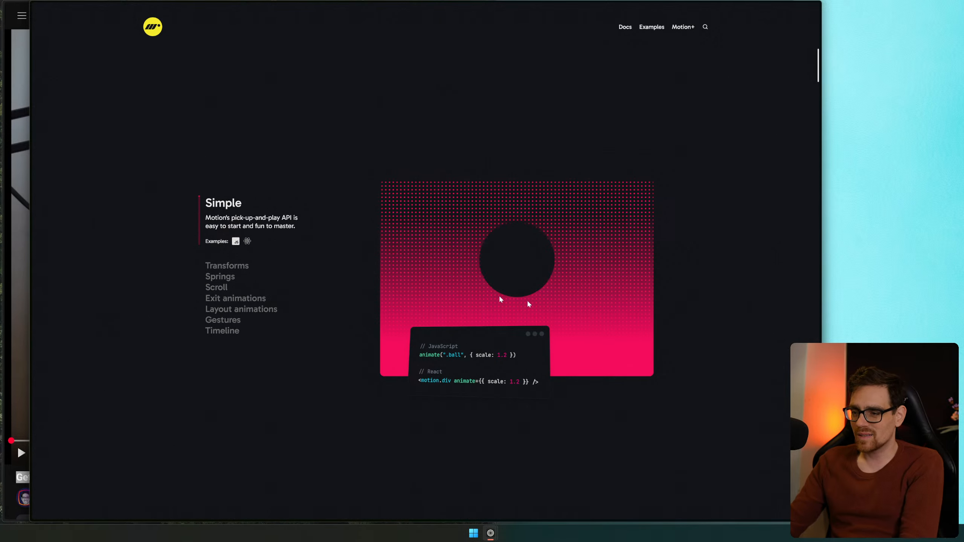
scroll(529, 304, "down", 1)
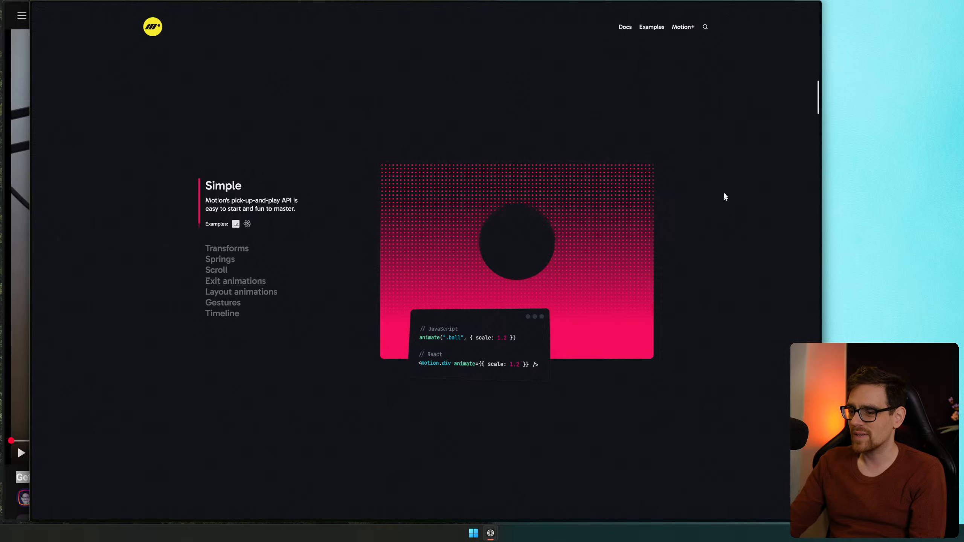
scroll(724, 196, "down", 6)
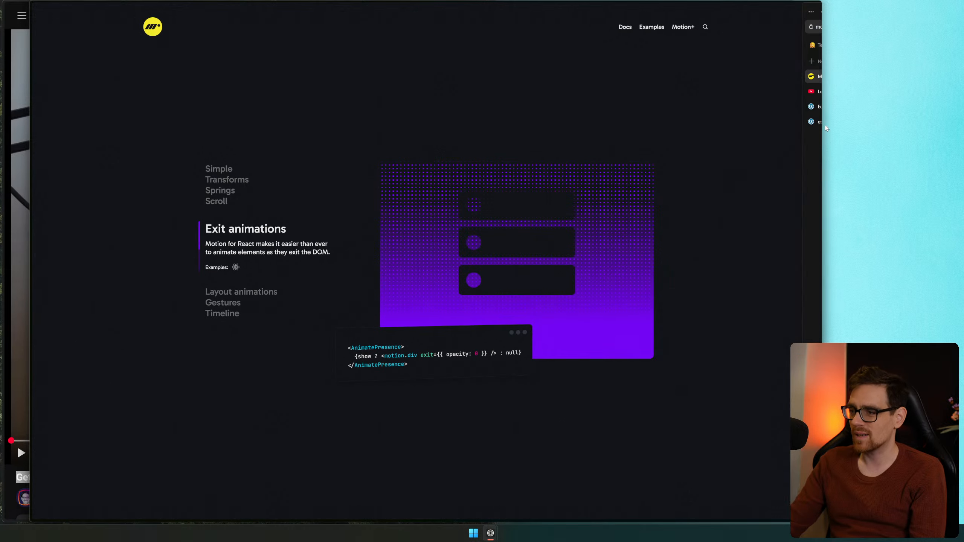
Return to the Home page editor and close the YouTube tab
left_click(776, 91)
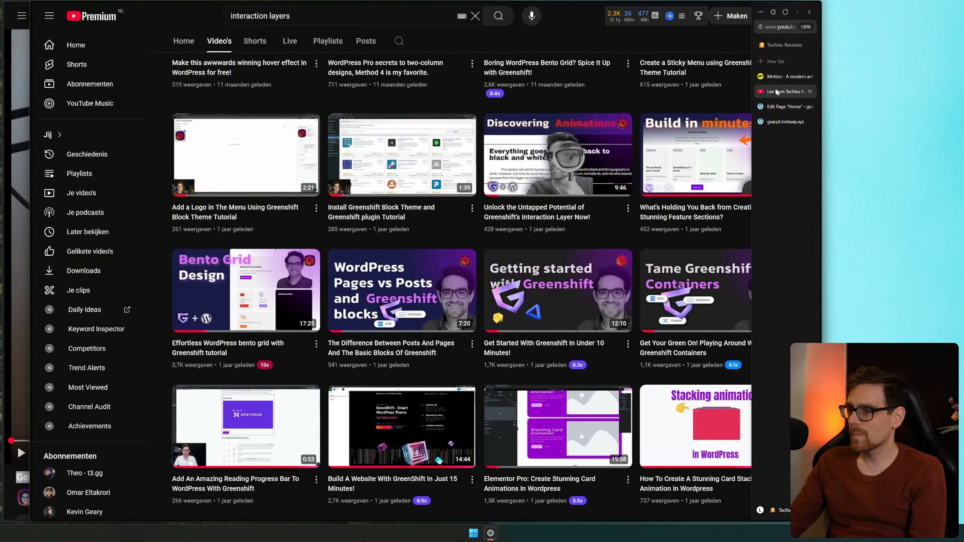
left_click(779, 107)
left_click(810, 92)
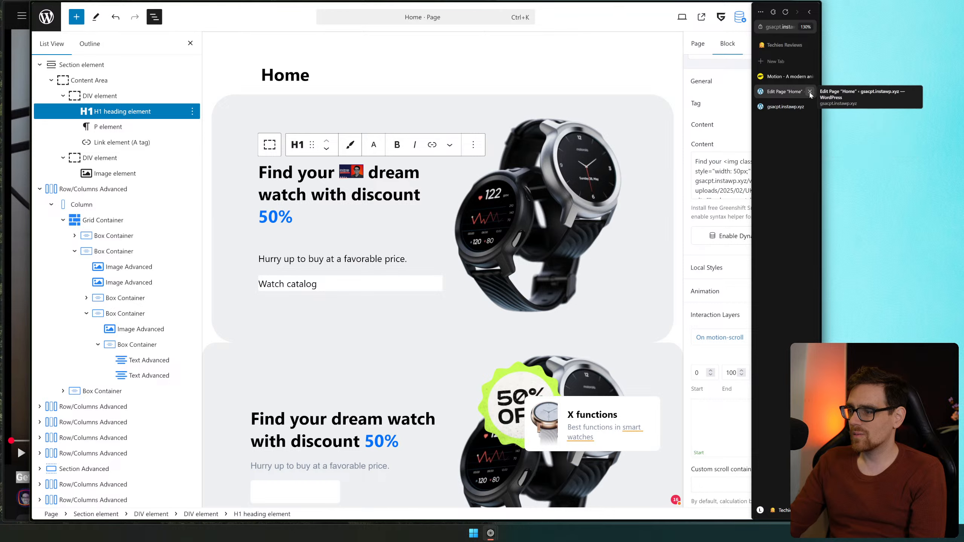
Examine the motion-scroll layer's start and end ranges, custom scroll container, action, layer type and execution delay options
scroll(723, 263, "down", 4)
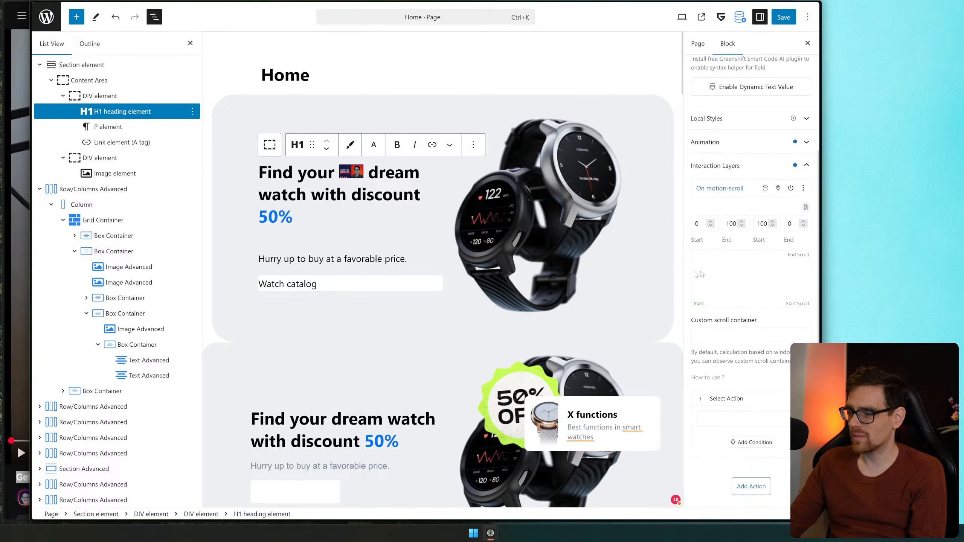
scroll(739, 218, "down", 1)
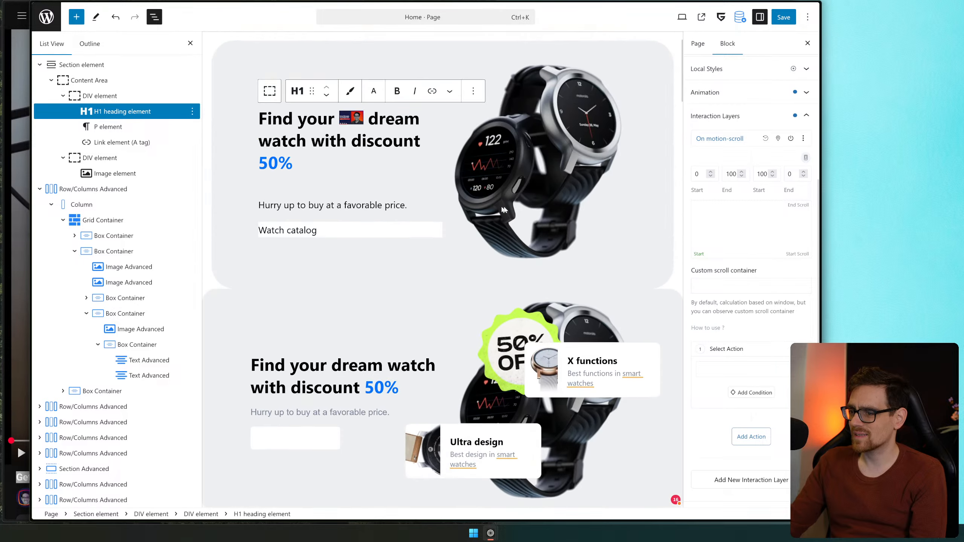
scroll(757, 283, "down", 3)
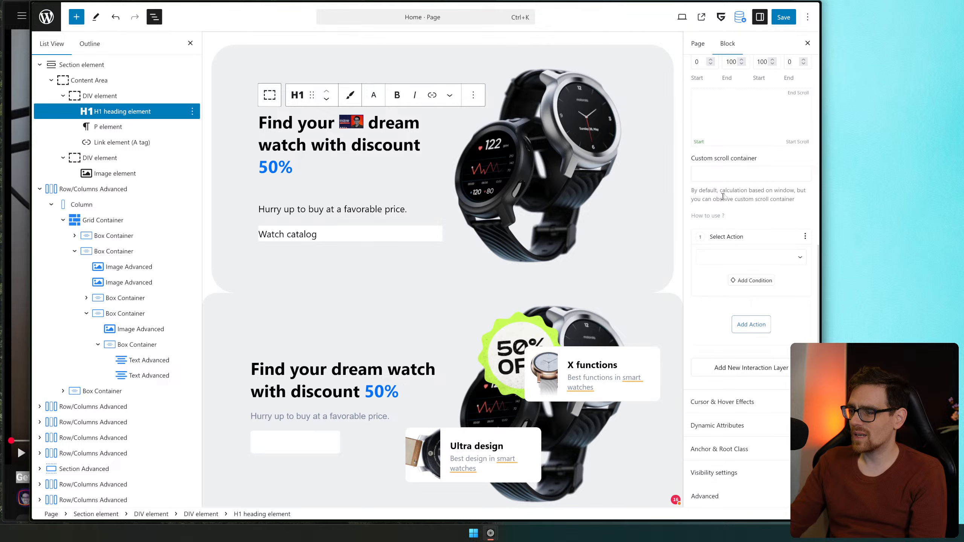
scroll(712, 245, "up", 1)
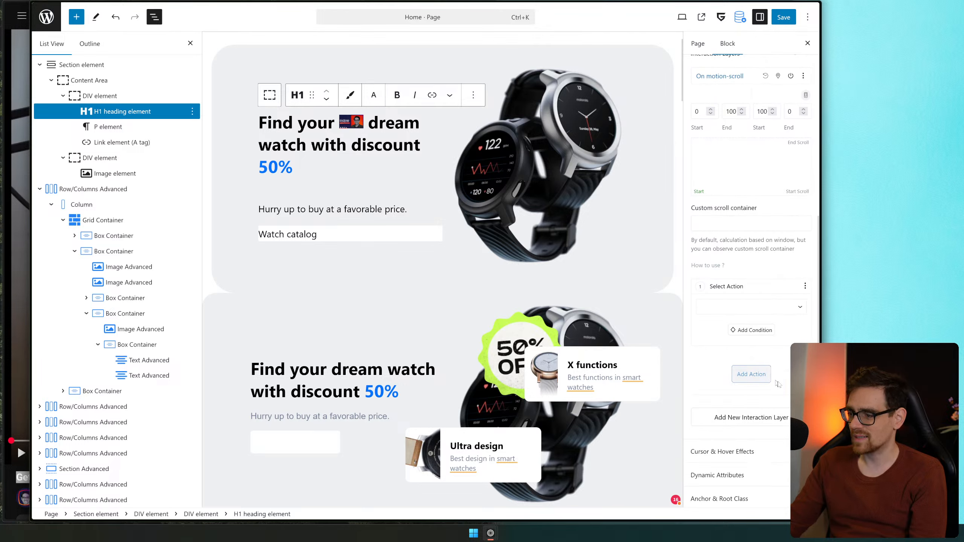
scroll(733, 285, "up", 4)
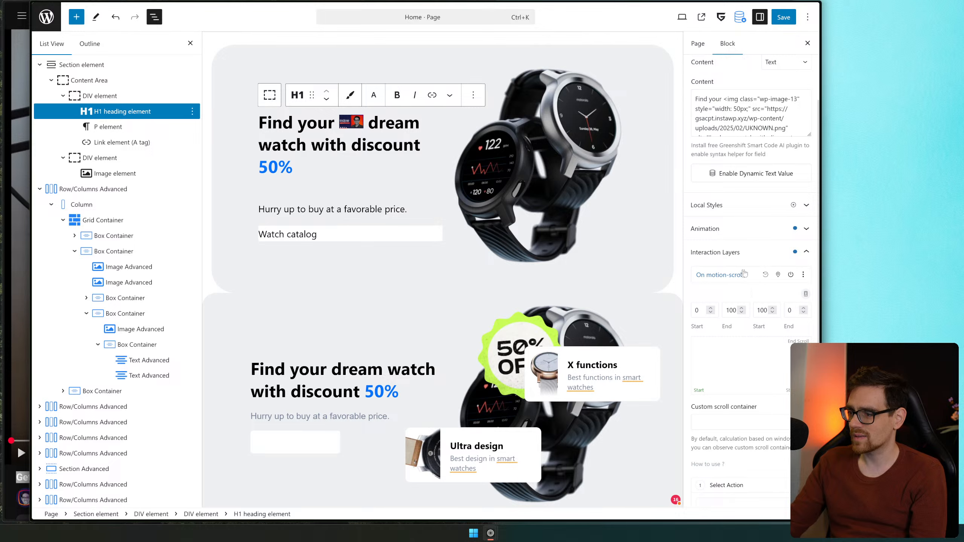
left_click(803, 275)
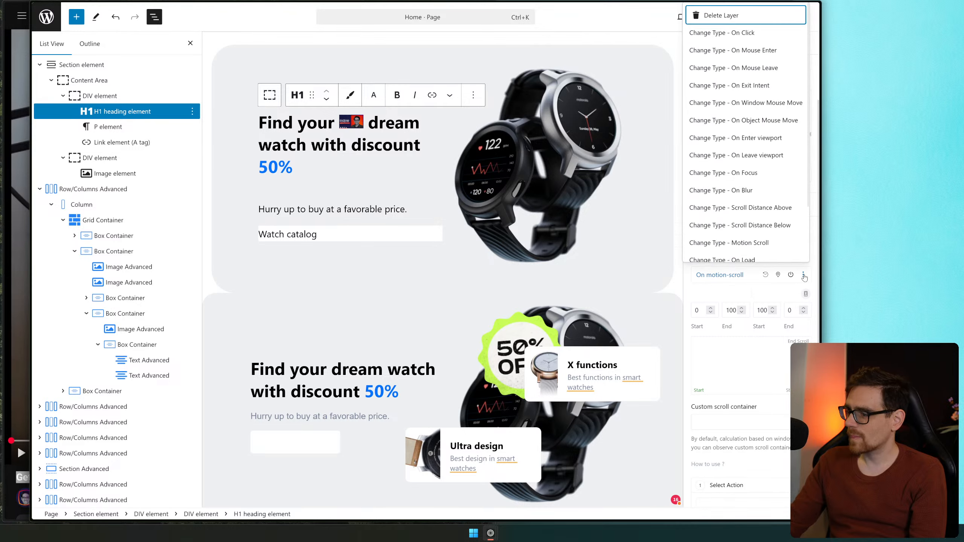
left_click(733, 276)
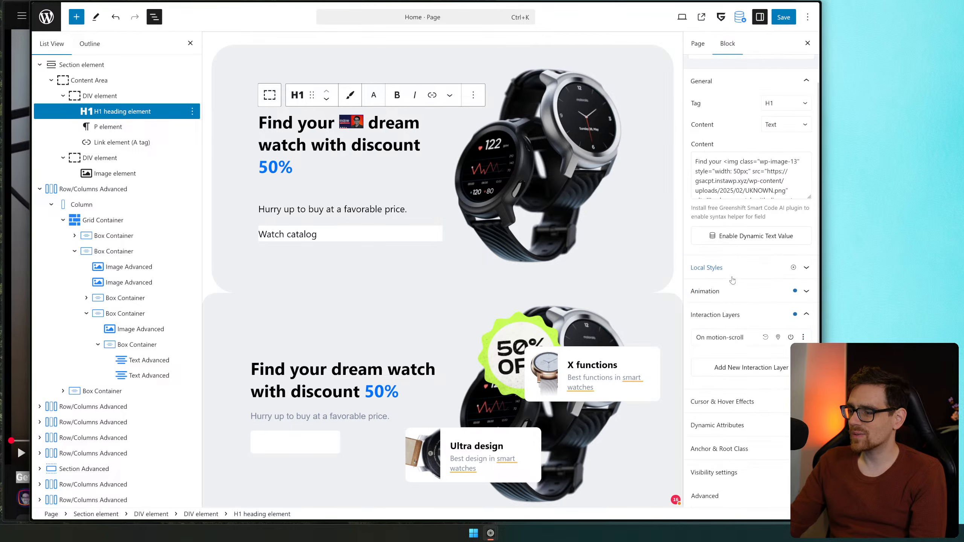
left_click(752, 315)
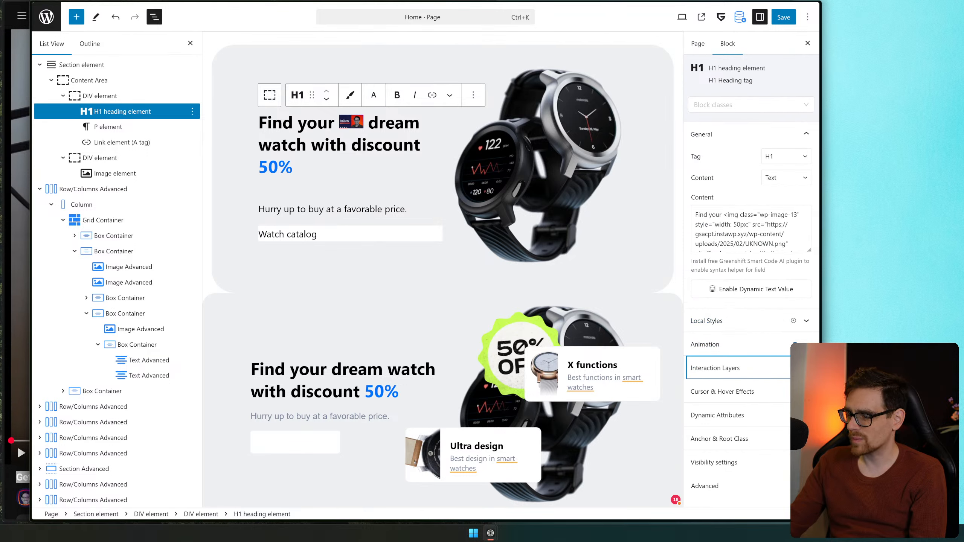
left_click(758, 366)
scroll(720, 392, "down", 8)
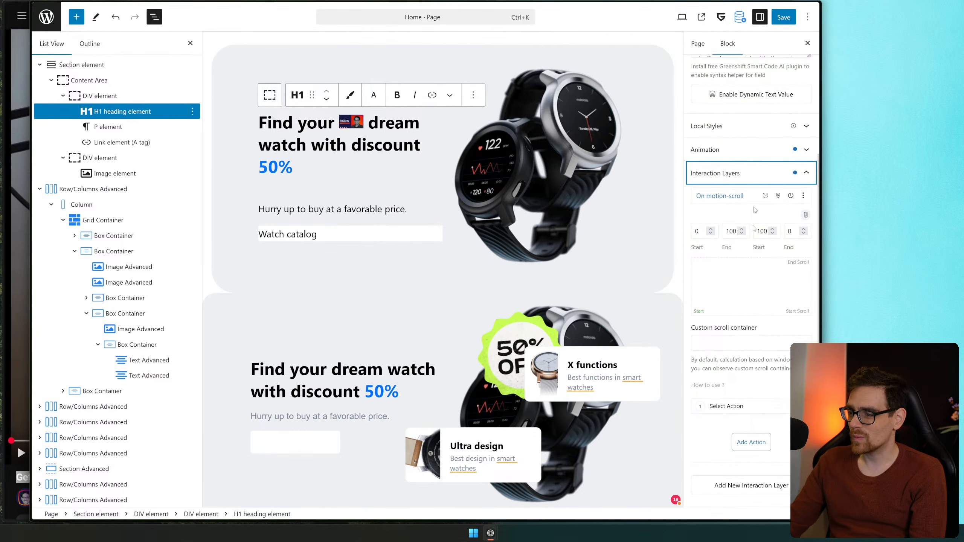
scroll(767, 198, "up", 3)
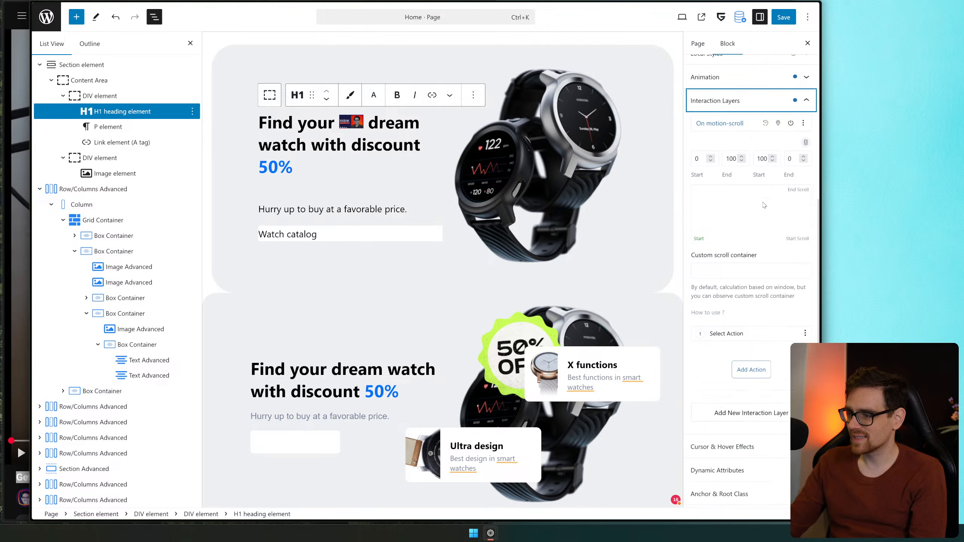
left_click(767, 180)
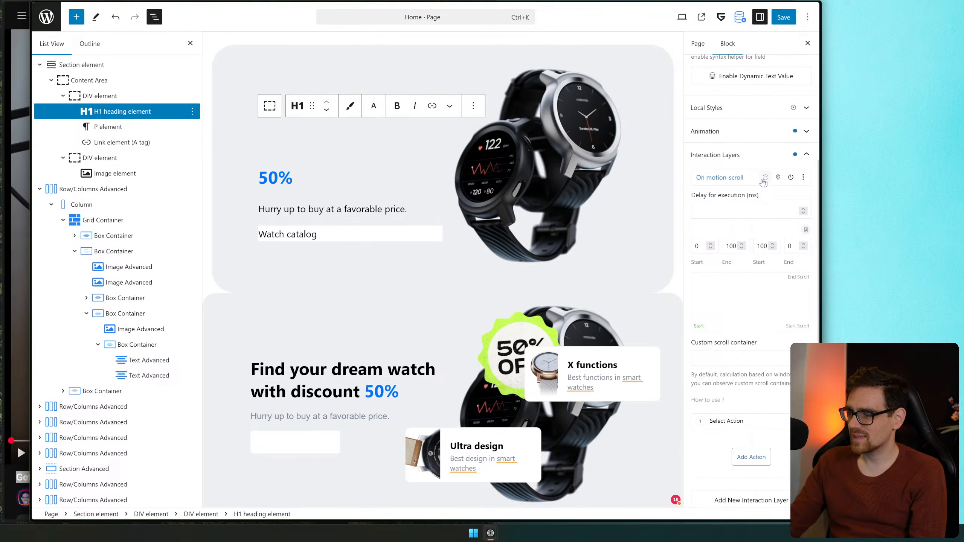
Delete the motion-scroll interaction layer from the first hero's H1 heading
left_click(803, 179)
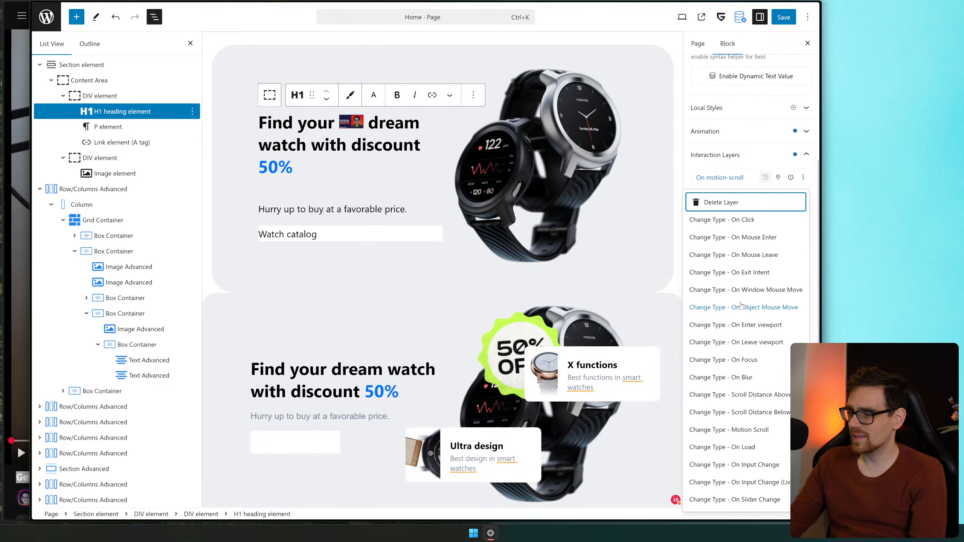
left_click(747, 199)
left_click(464, 274)
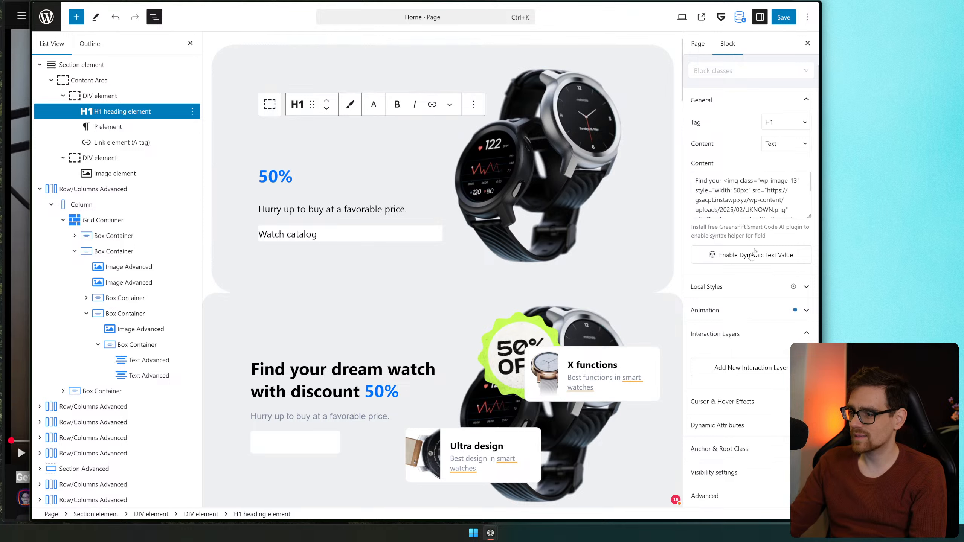
Enable advanced animations for the first hero's H1 heading and choose the Text animation type
left_click(749, 309)
scroll(750, 311, "down", 4)
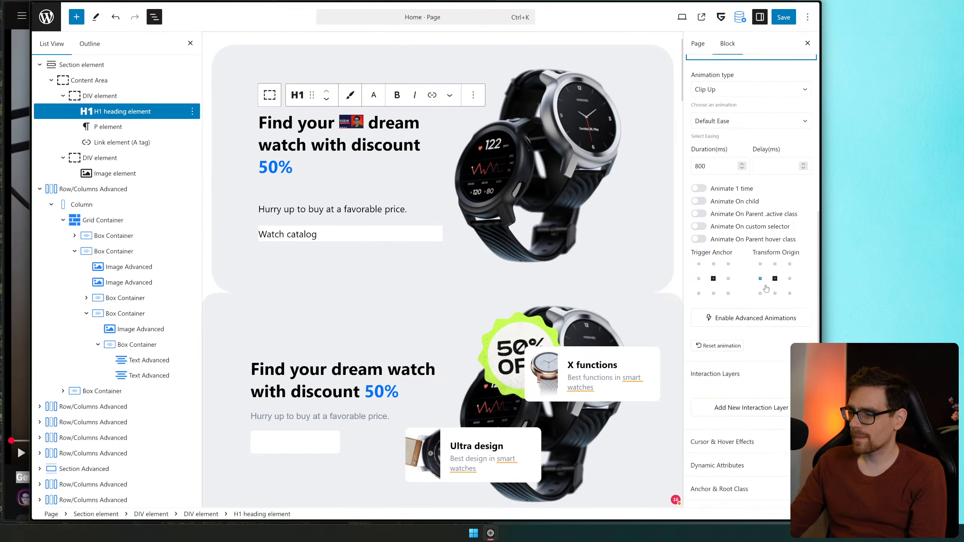
left_click(767, 318)
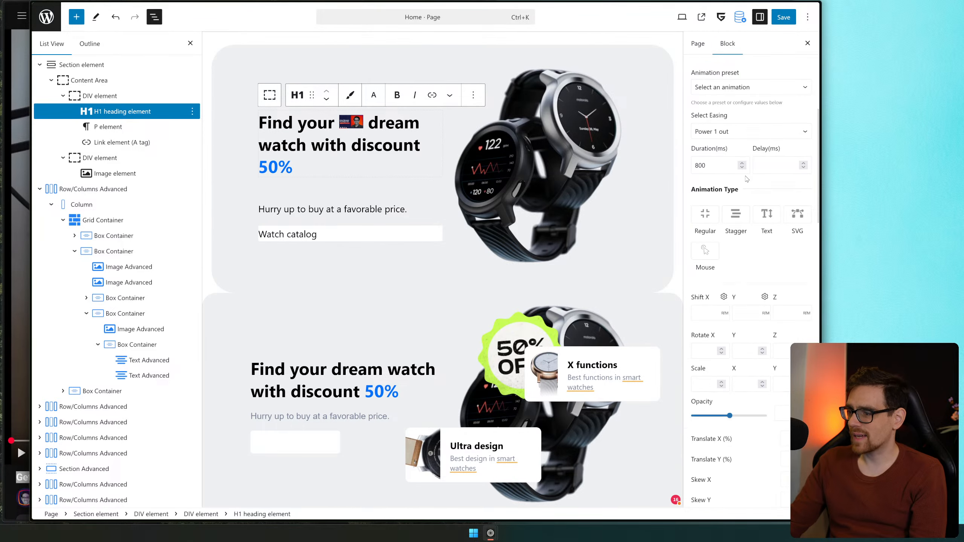
left_click(767, 215)
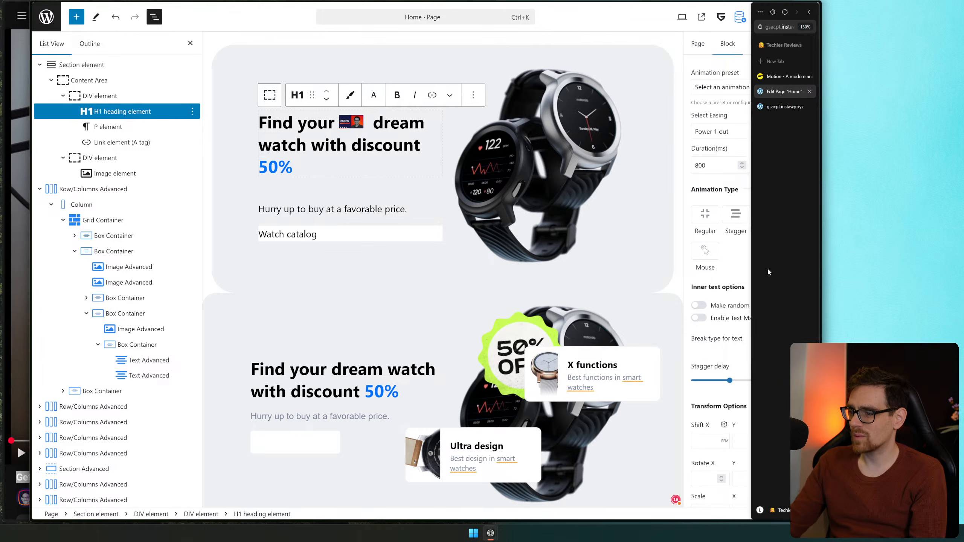
Enable the text mask for the H1 heading's animation, break the text by lines, and set the stagger delay to 0.5
left_click(698, 319)
scroll(782, 311, "down", 3)
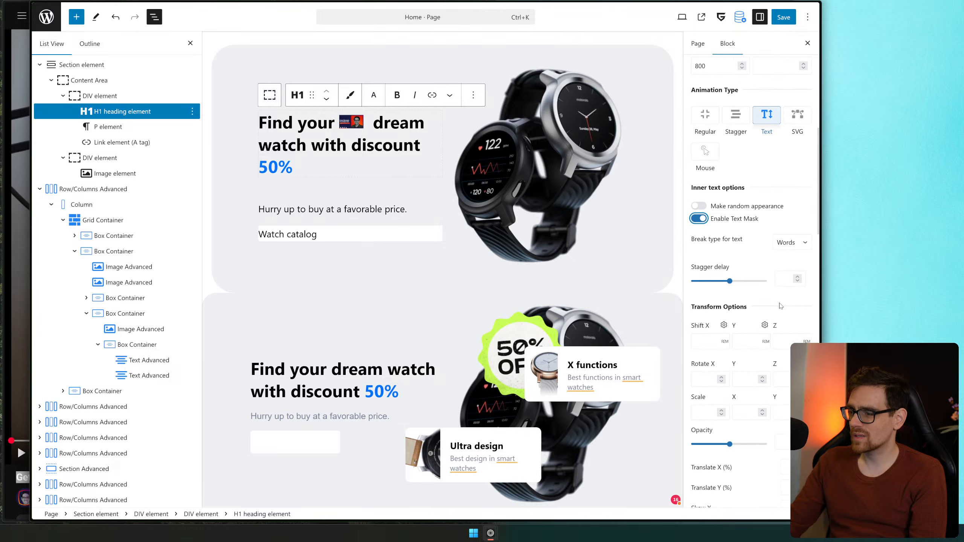
left_click(804, 243)
left_click(785, 258)
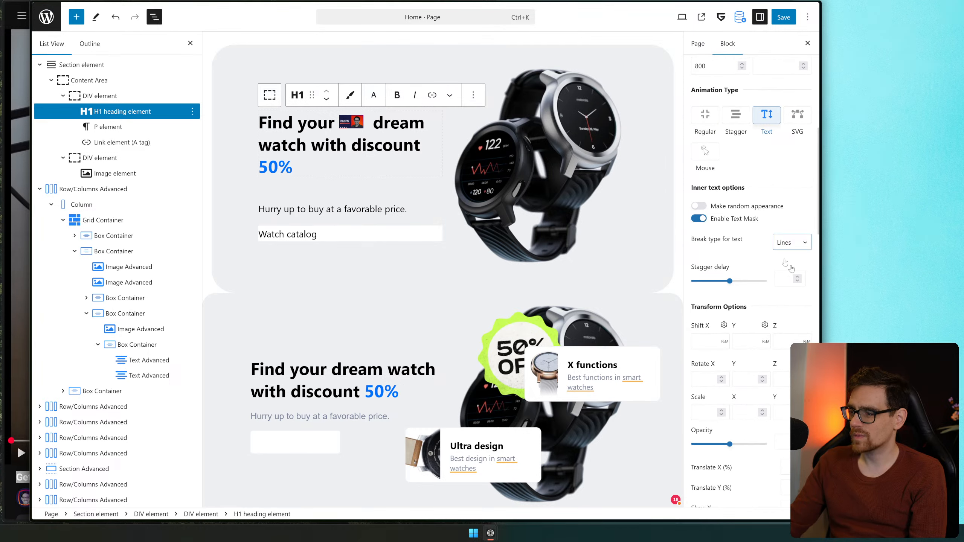
type(".5")
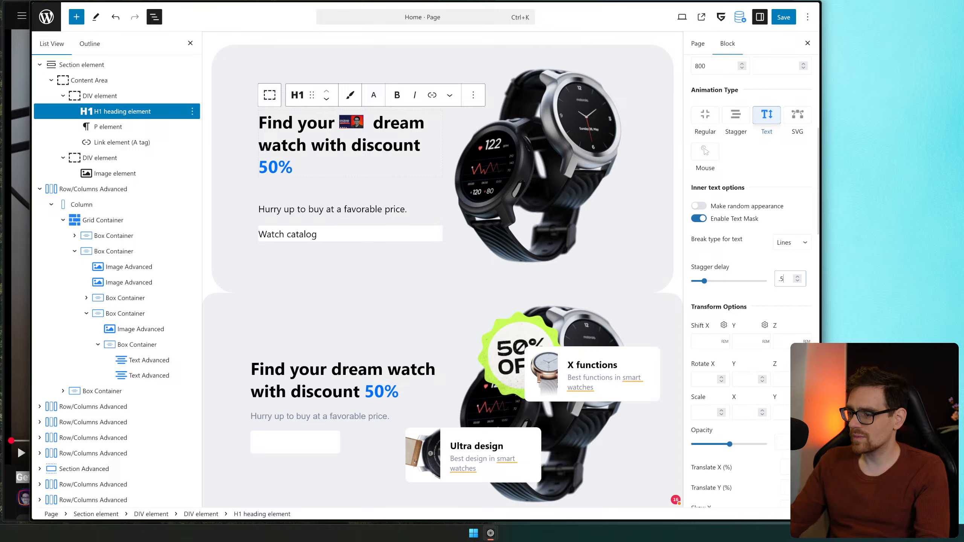
Clear the trial 10 rem Shift X from the heading's text animation and set Shift Y to 10 rem instead
left_click(702, 347)
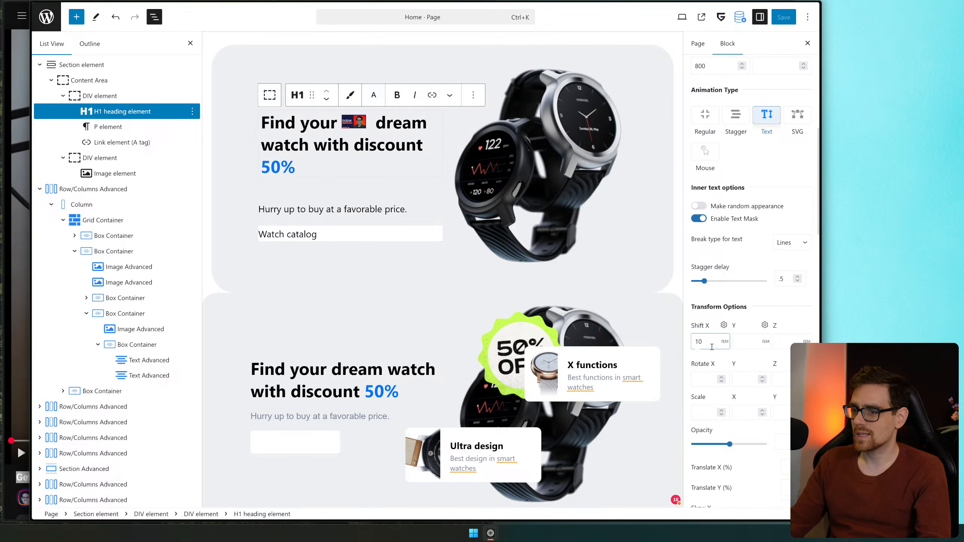
key("BackSpace")
key("BackSpace")
left_click(739, 341)
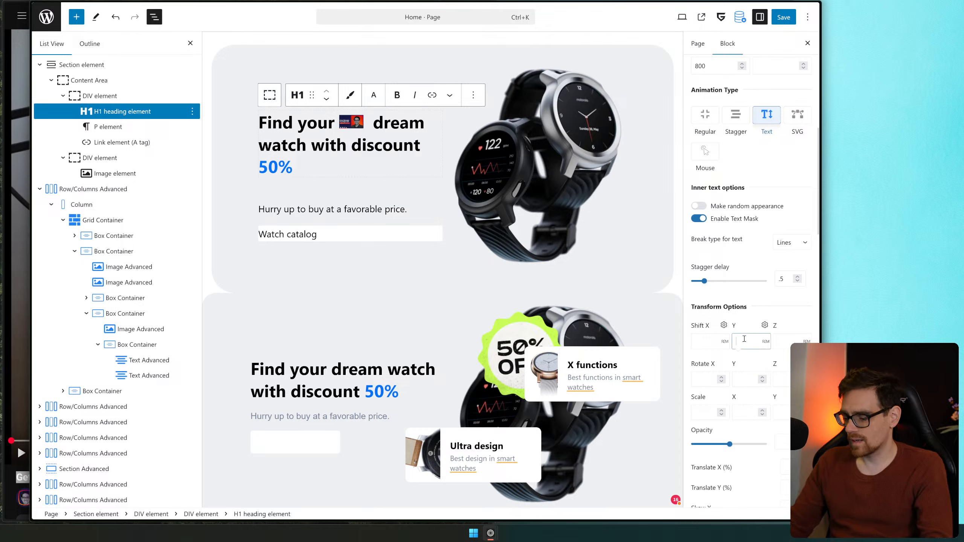
type("10")
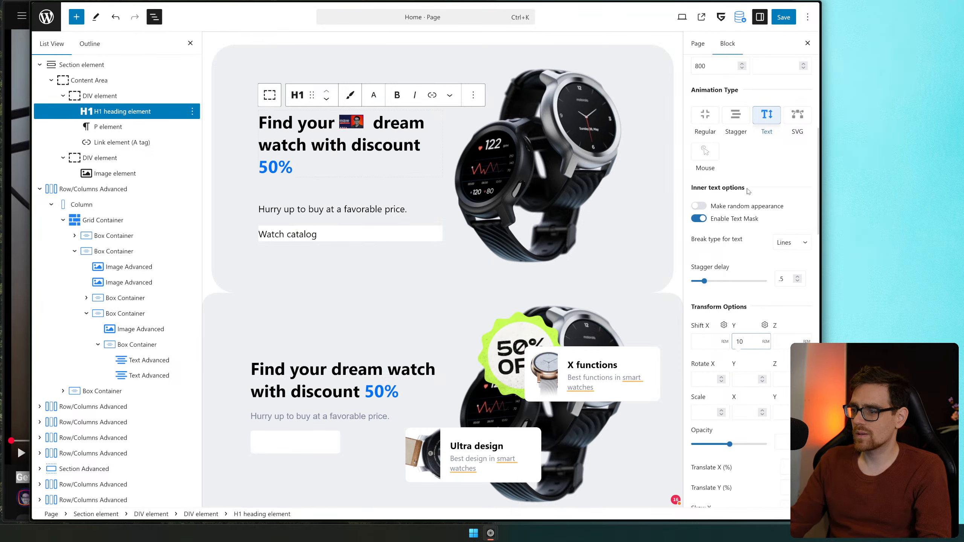
Disable the text mask and set the heading animation's opacity to 0
left_click(694, 219)
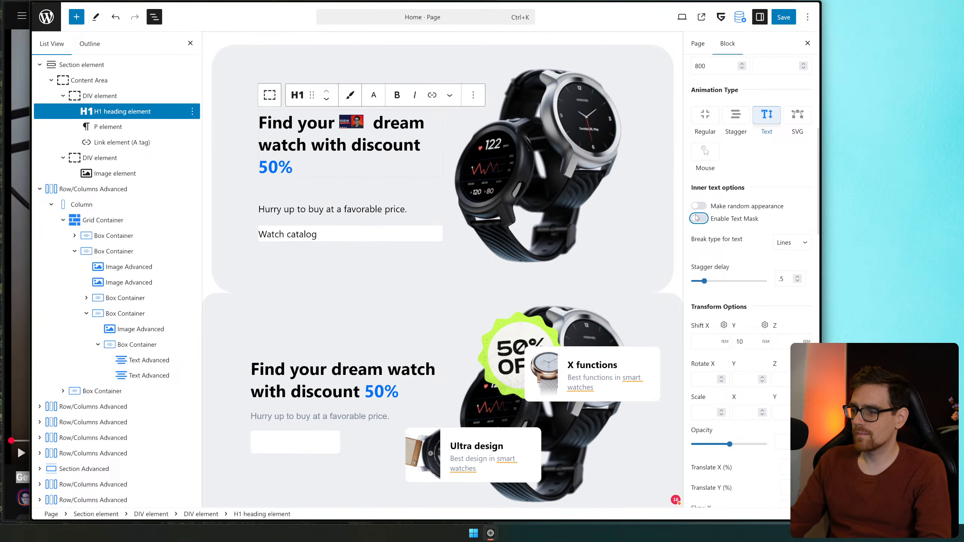
scroll(734, 234, "down", 4)
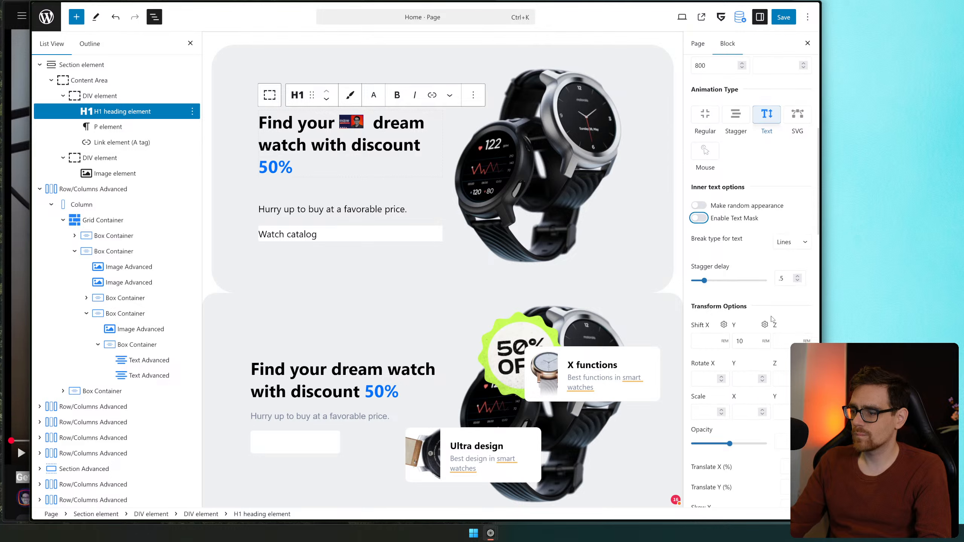
left_click(784, 293)
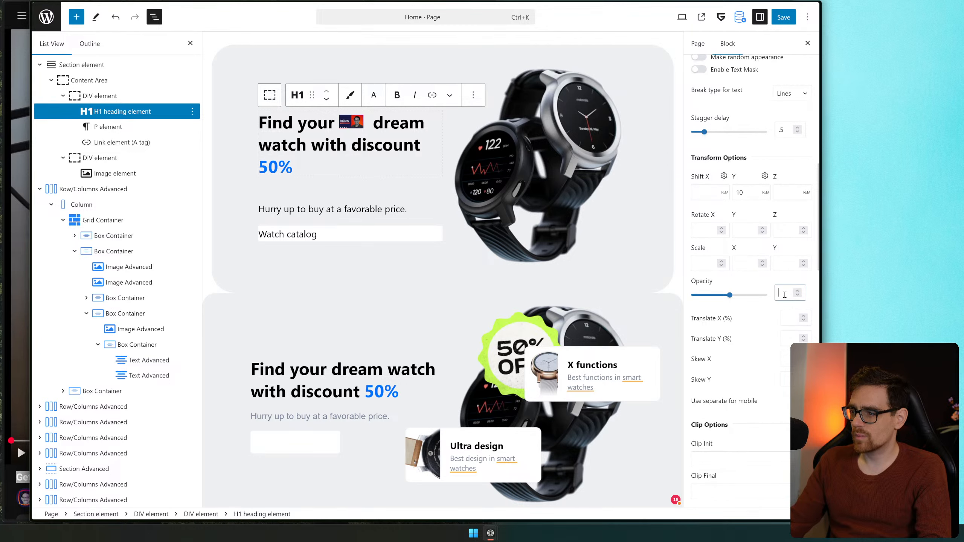
type("0")
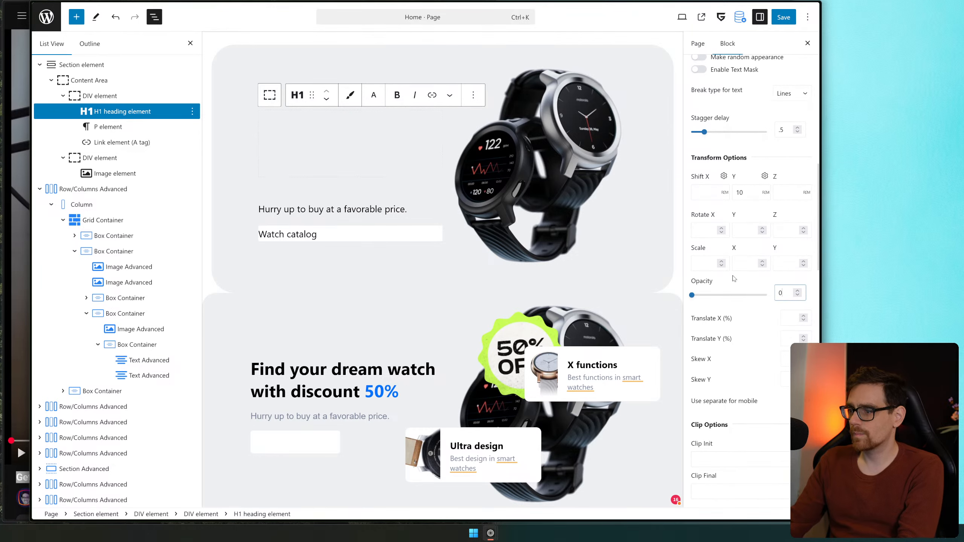
Try Shift Y values of -10 and 2 rem for the heading's text animation, settling on 1 rem
double_click(742, 193)
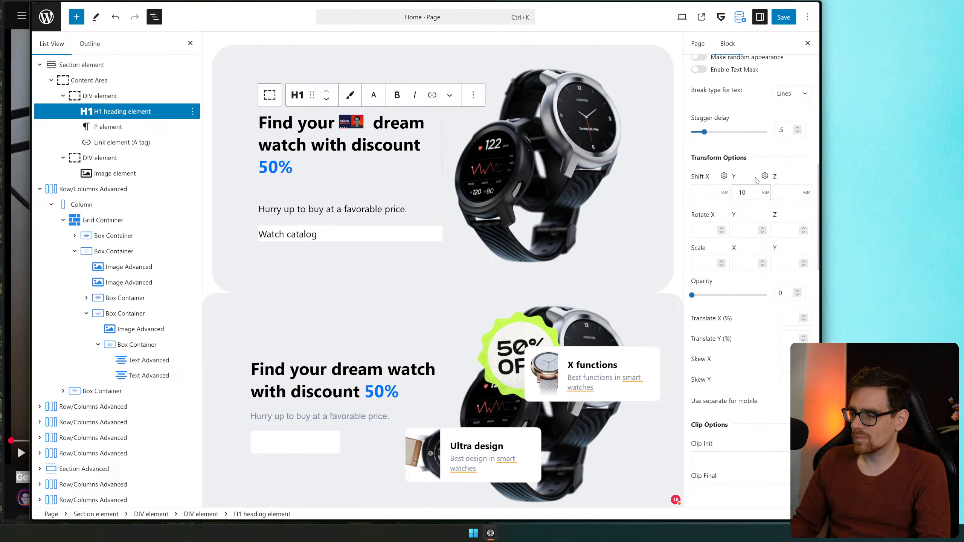
key("Left")
key("Left")
key("BackSpace")
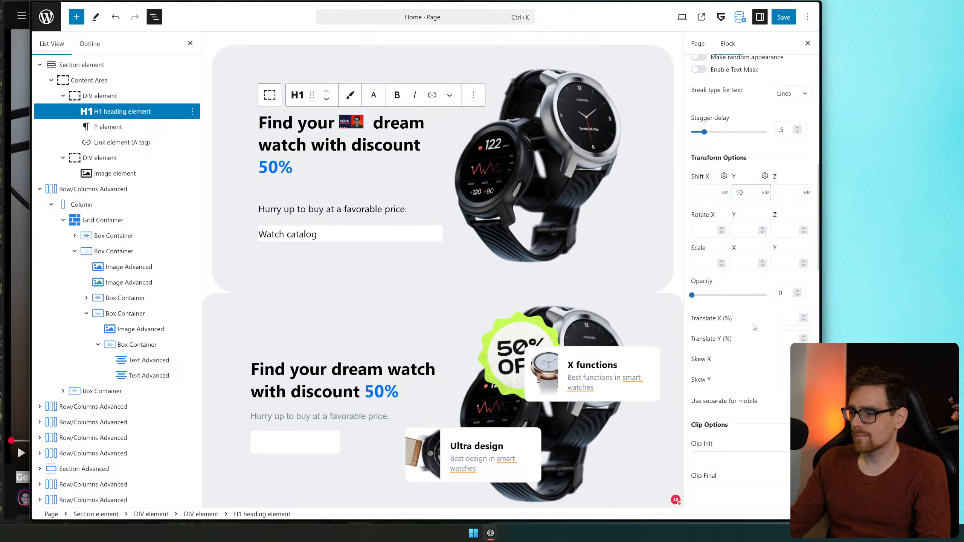
key("Delete")
key("Delete")
type("2")
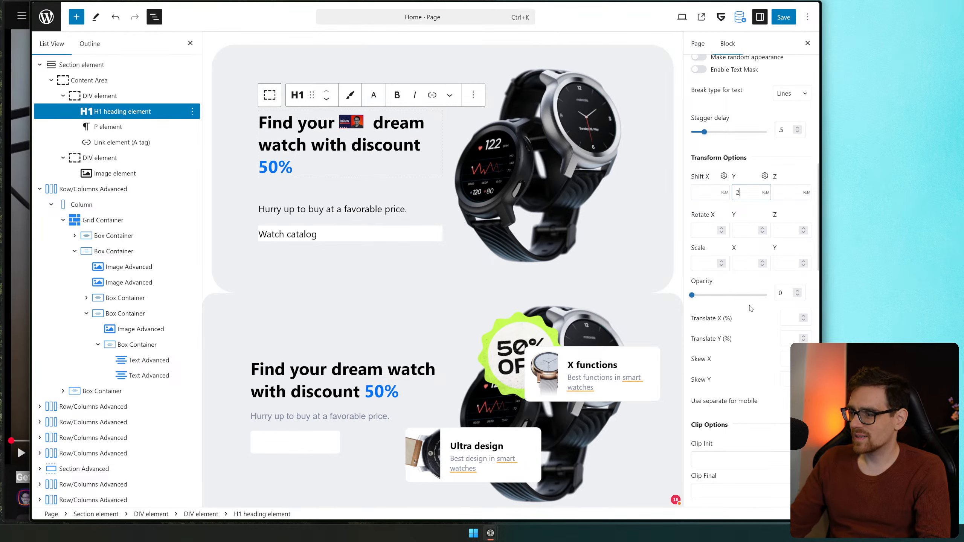
key("BackSpace")
type("1")
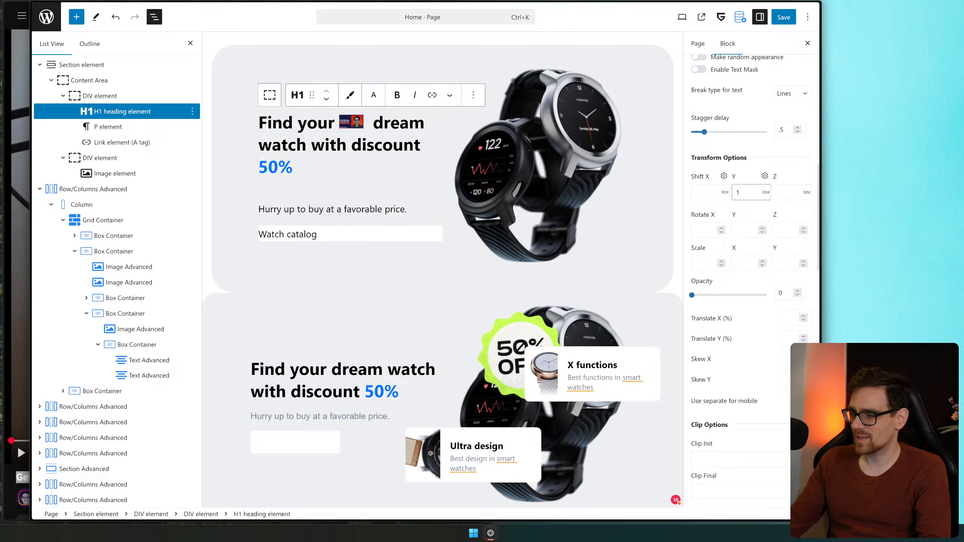
Try the Bottom zero preset as the heading animation's initial clip and inset(0% 100% 0% 0%) as its final clip
scroll(743, 334, "down", 8)
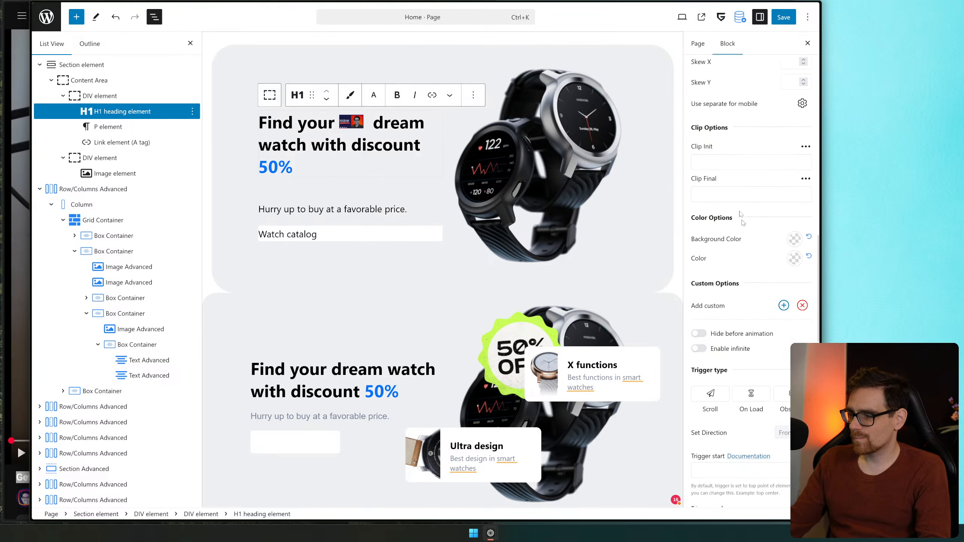
left_click(806, 146)
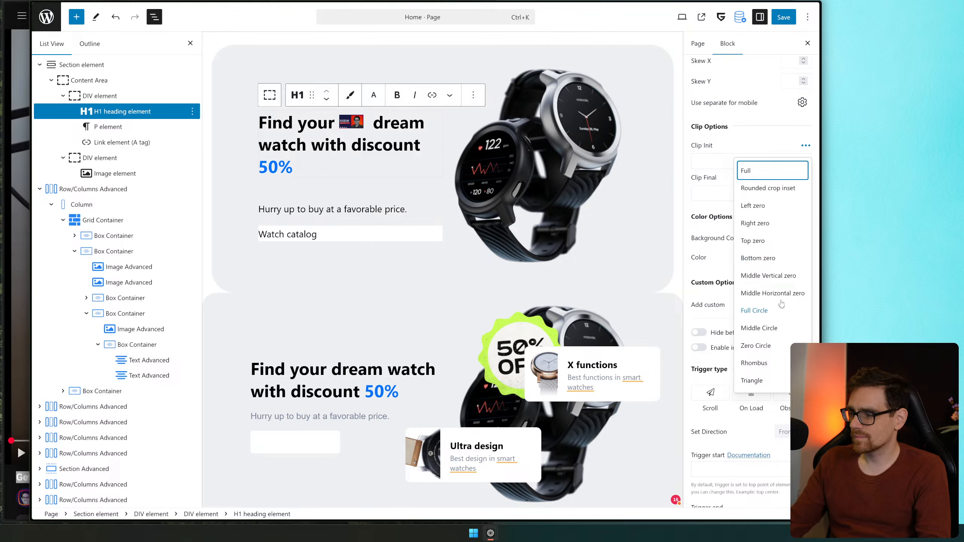
left_click(771, 259)
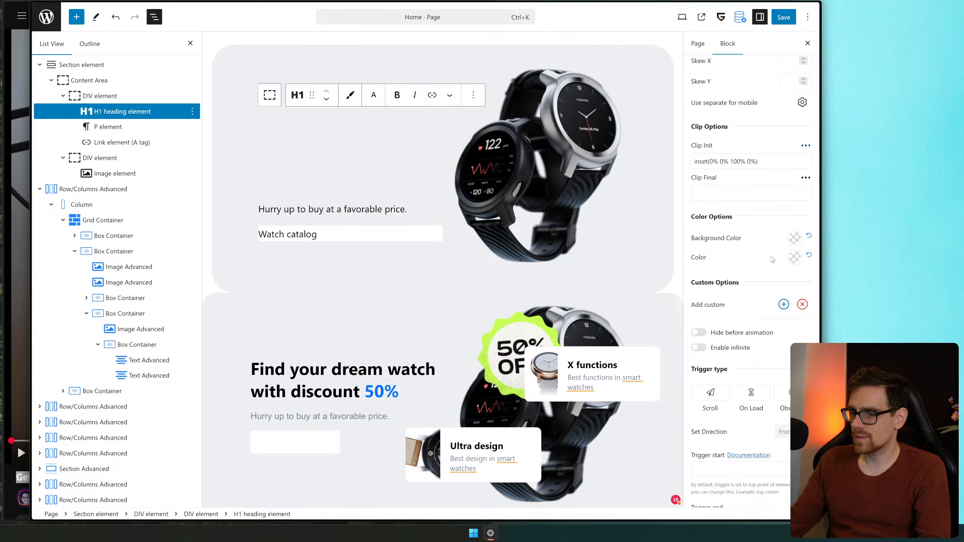
left_click(806, 178)
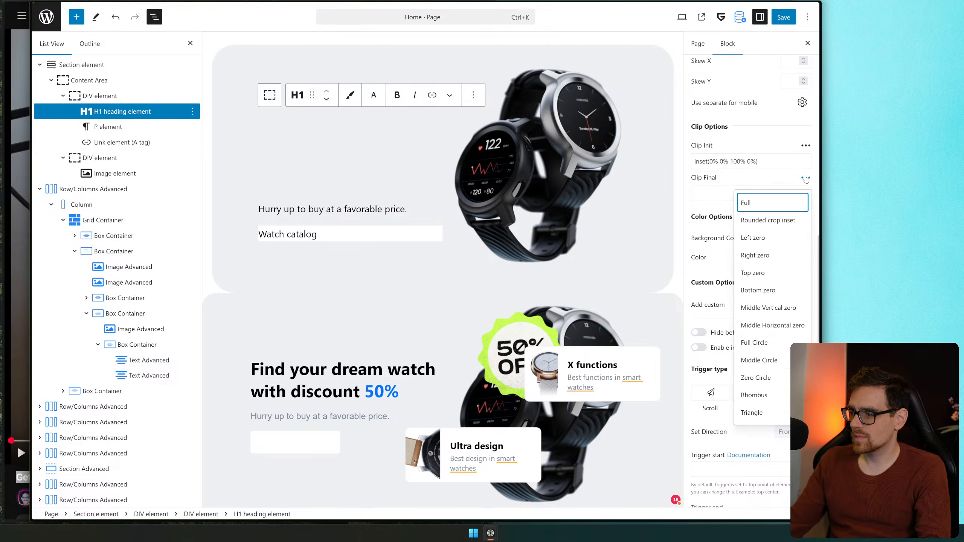
left_click(796, 201)
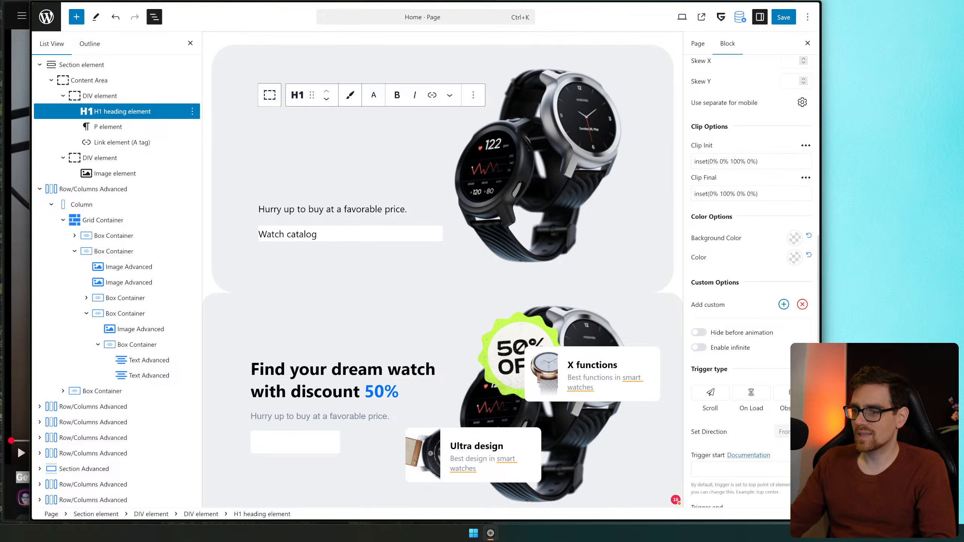
Clear both the final and initial clip values of the heading's animation
key("ctrl+a")
key("BackSpace")
scroll(743, 207, "down", 2)
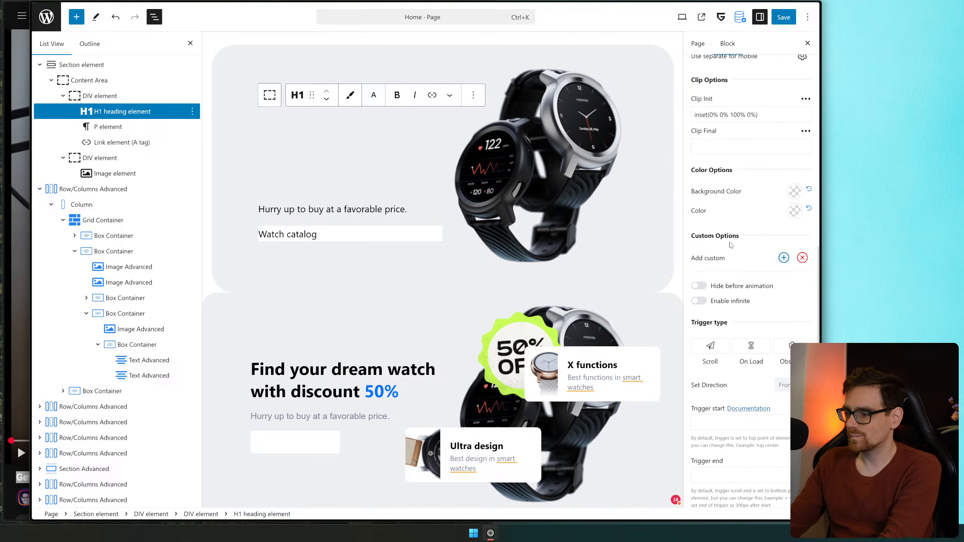
left_click_drag(777, 112, 682, 113)
key("BackSpace")
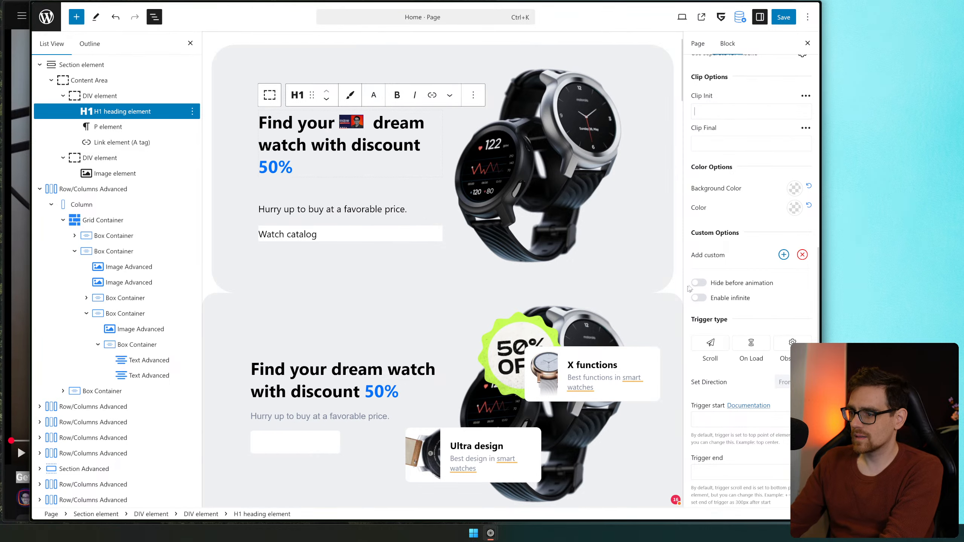
Set the heading animation's trigger type to On Load and save the Home page
scroll(755, 308, "down", 4)
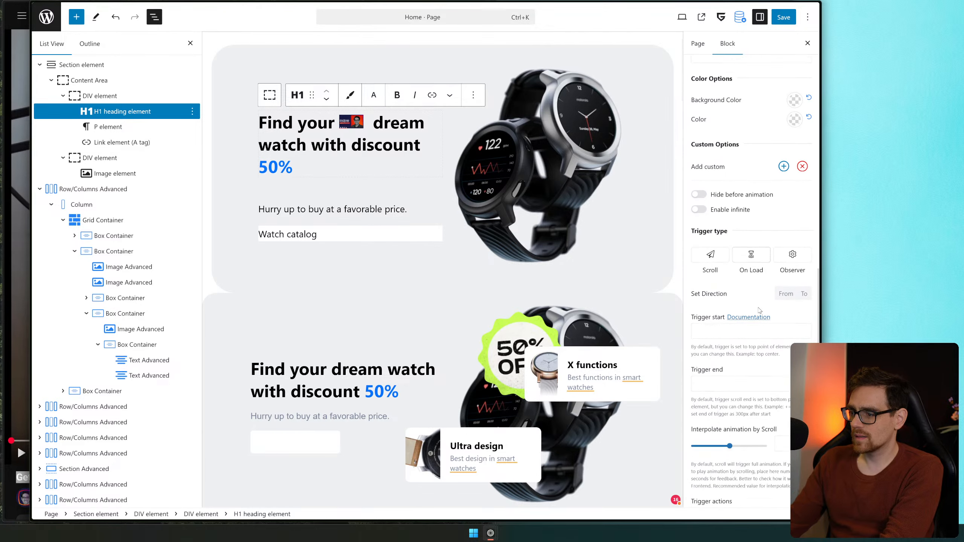
left_click(764, 248)
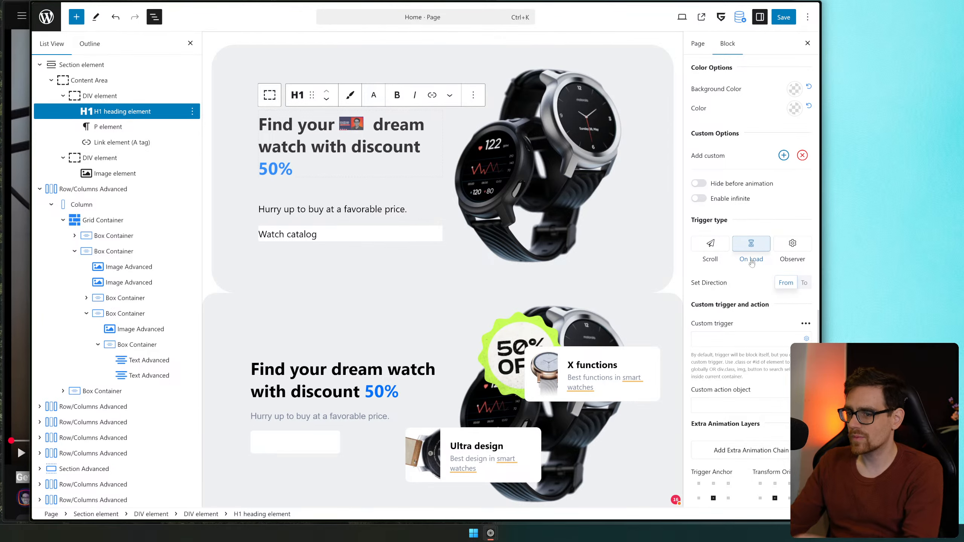
scroll(757, 281, "up", 3)
scroll(756, 279, "up", 4)
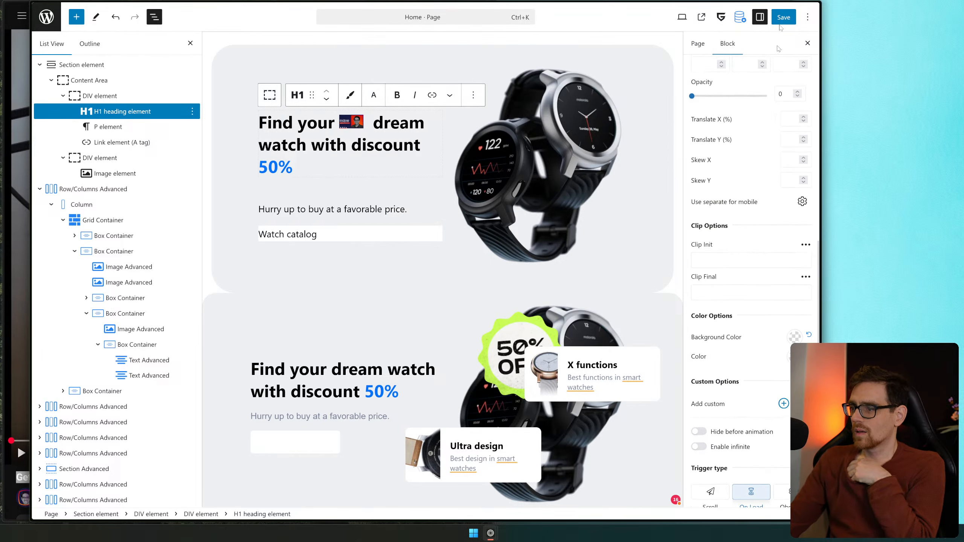
left_click(782, 17)
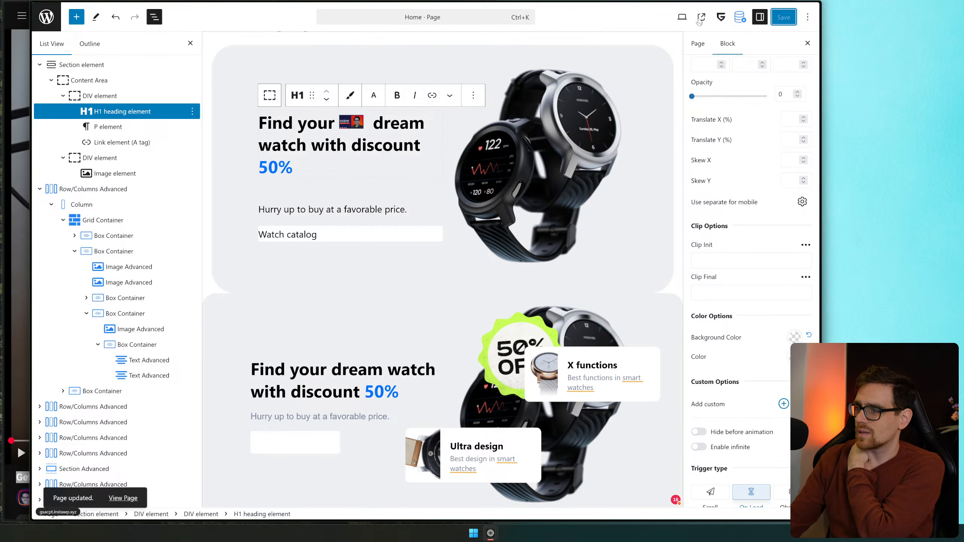
View the published Home page to check the hero heading's load animation and return to the page editor
left_click(700, 18)
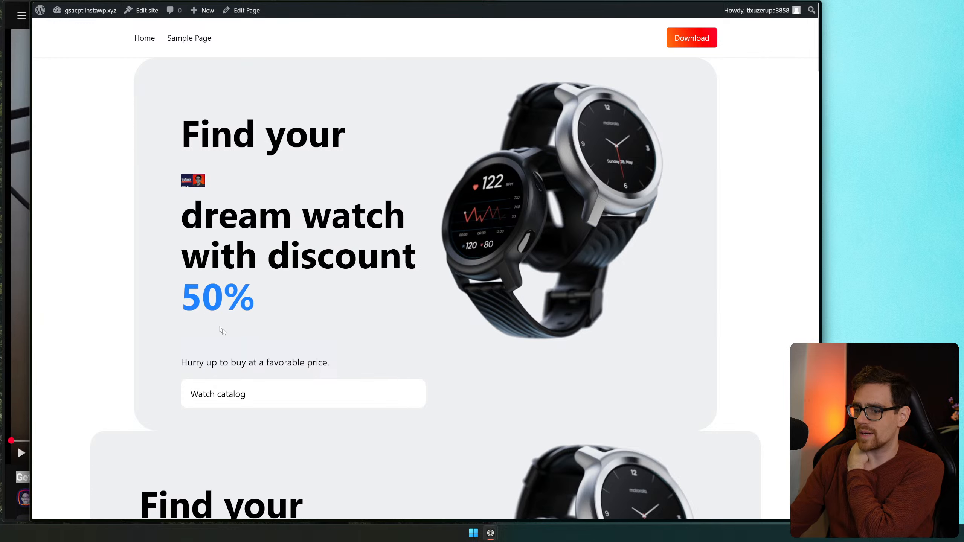
left_click_drag(258, 78, 266, 303)
mouse_move(816, 76)
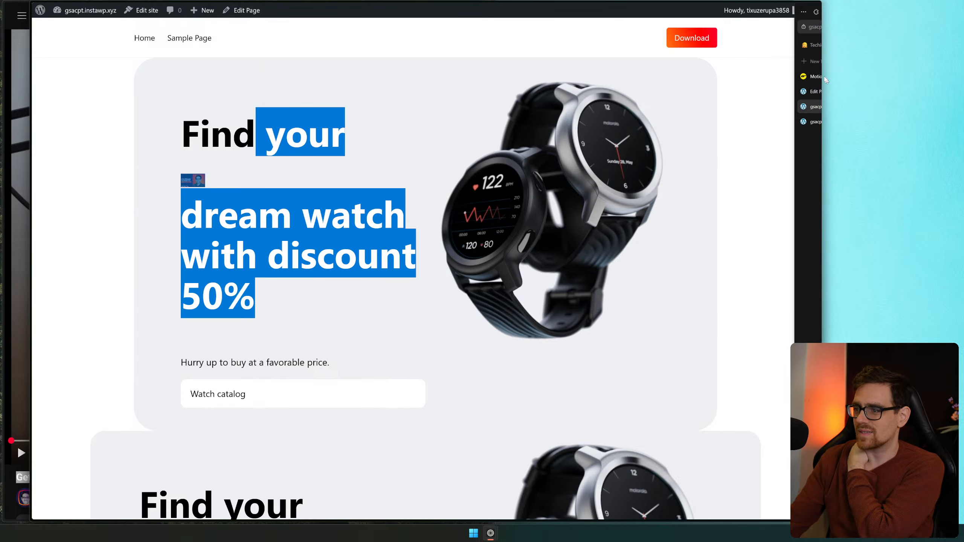
left_click(783, 91)
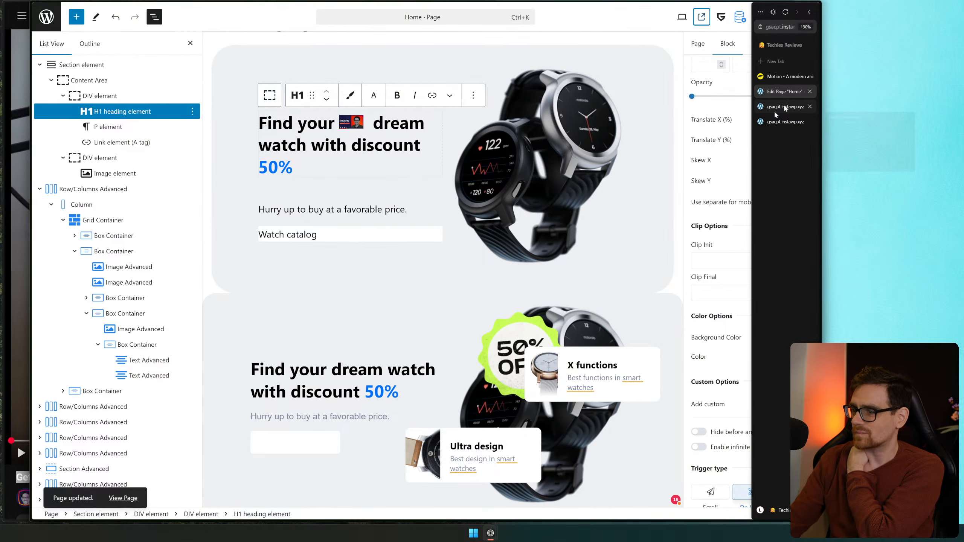
Review the H1 heading's block settings, from the trigger and extra animation layers to its duration, text and transform options
scroll(759, 223, "down", 6)
scroll(759, 223, "down", 4)
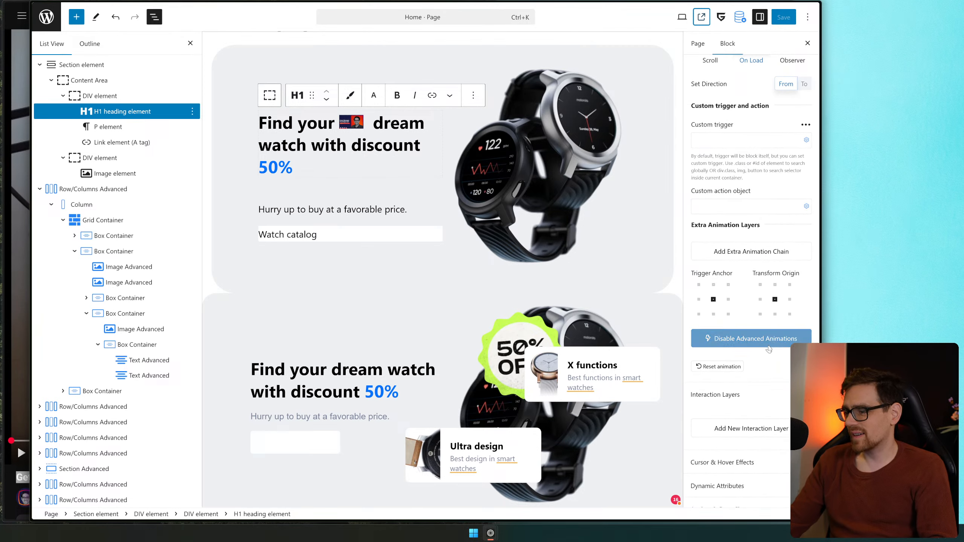
scroll(768, 349, "down", 2)
scroll(771, 330, "up", 8)
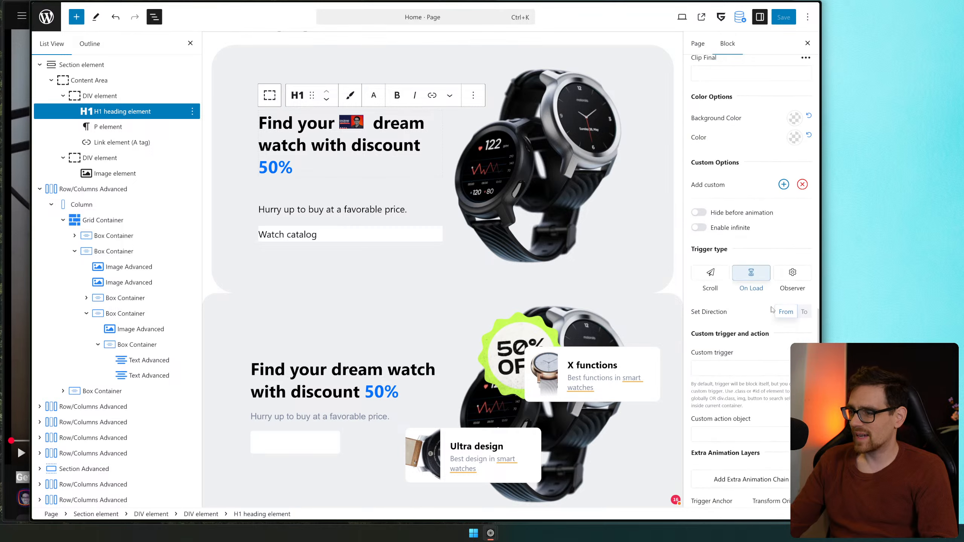
scroll(770, 309, "up", 10)
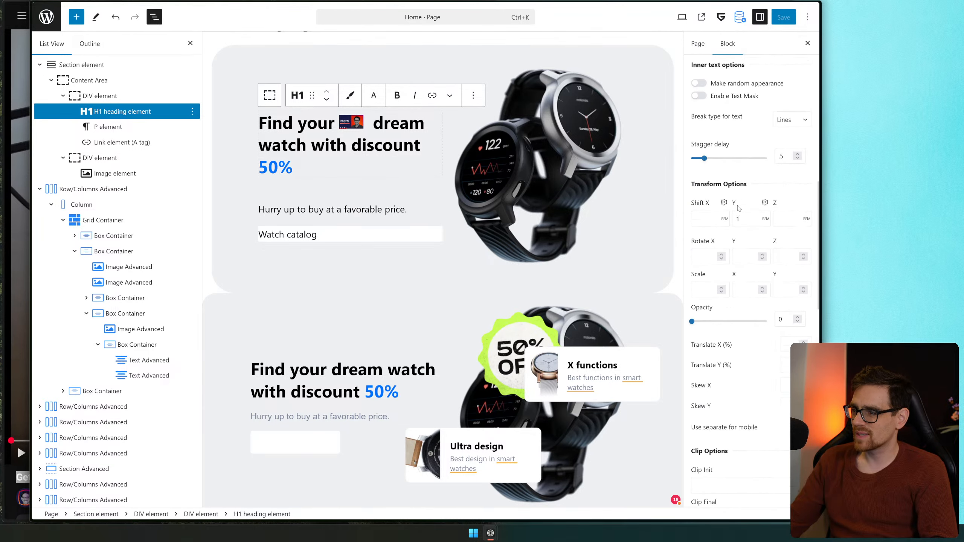
scroll(740, 220, "up", 10)
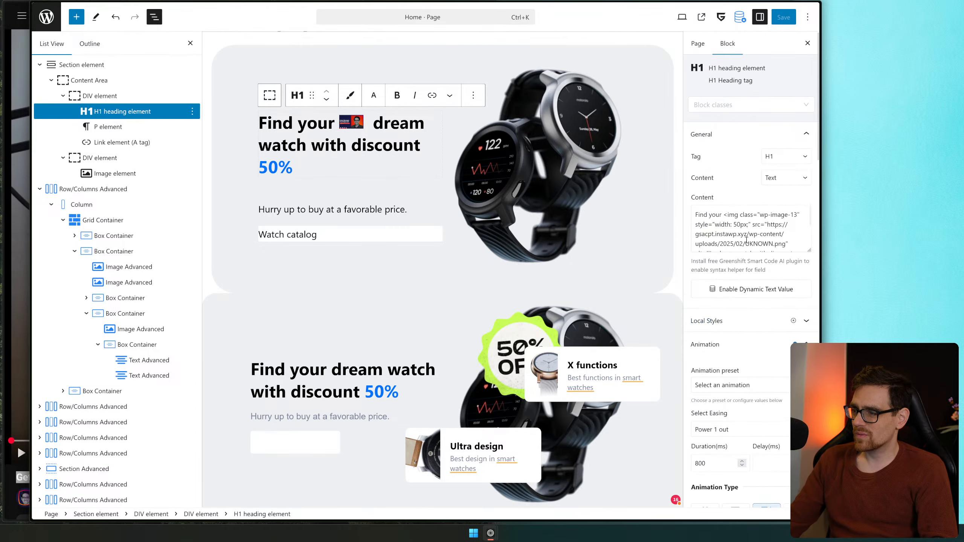
left_click(742, 133)
left_click(754, 182)
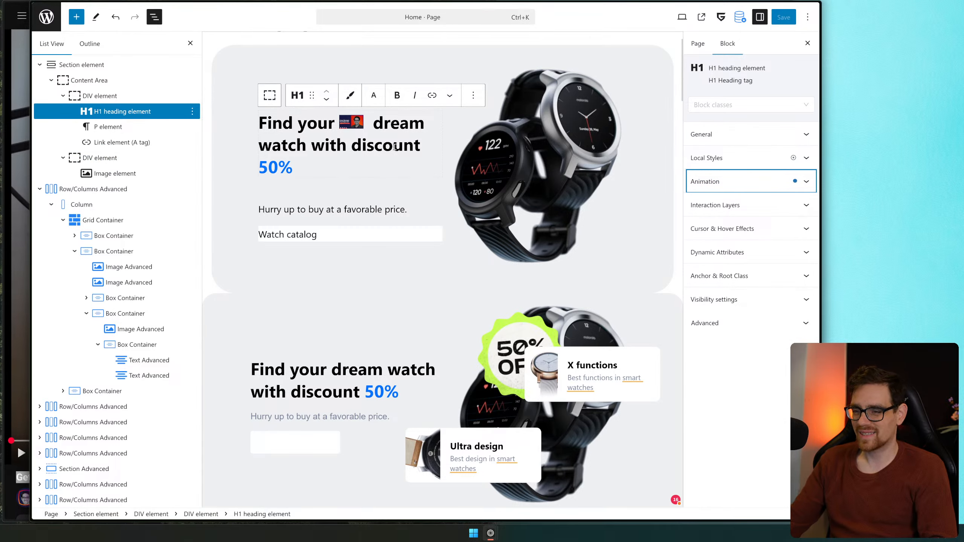
left_click(739, 181)
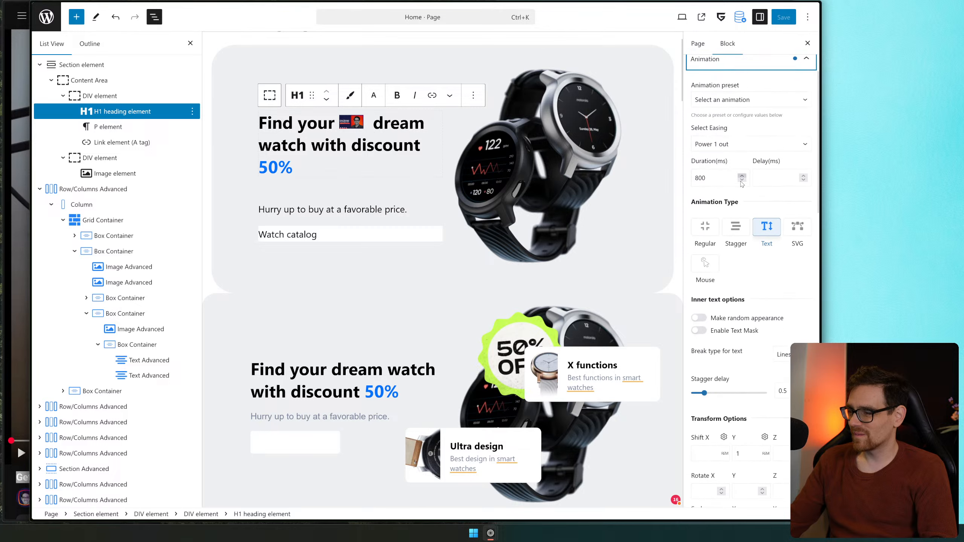
scroll(706, 228, "down", 5)
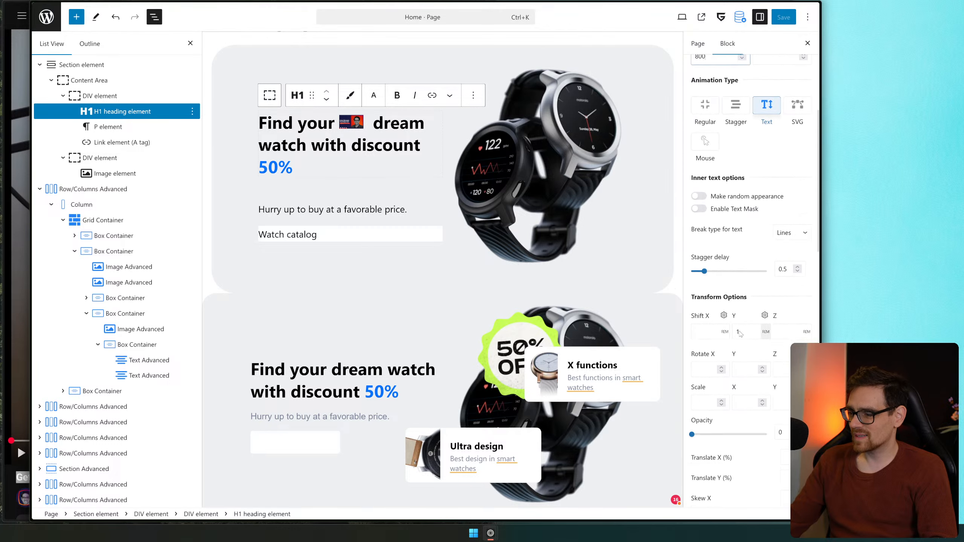
Try the text values auto and autowergaw as the heading animation's Shift X and clear the field
left_click(702, 239)
type("auto")
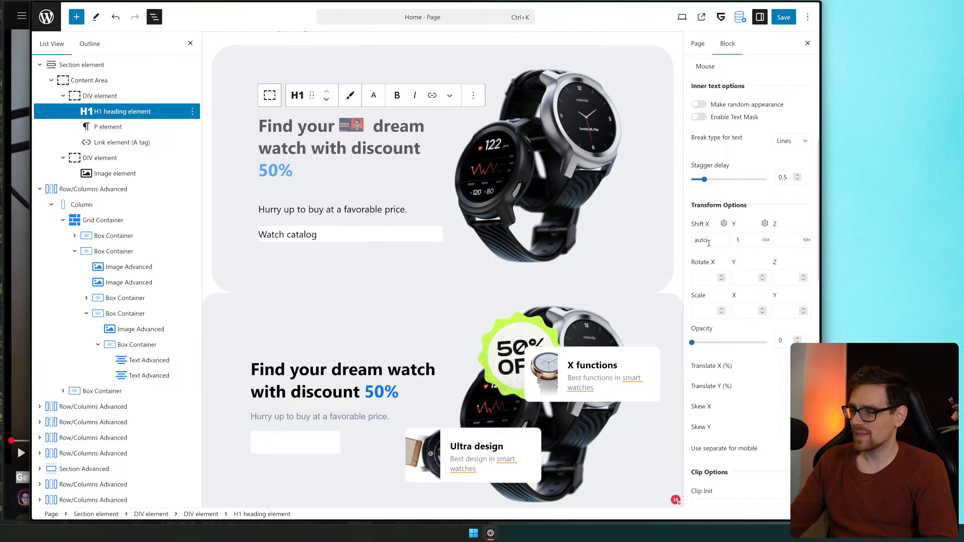
type("wergaw")
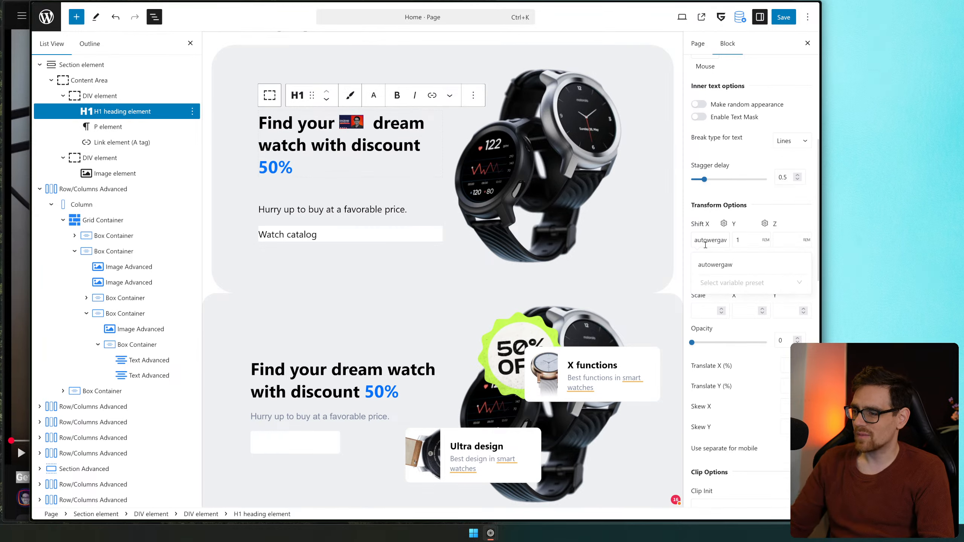
key("BackSpace")
key("BackSpace")
key("BackSpace")
key("BackSpace")
key("BackSpace")
key("BackSpace")
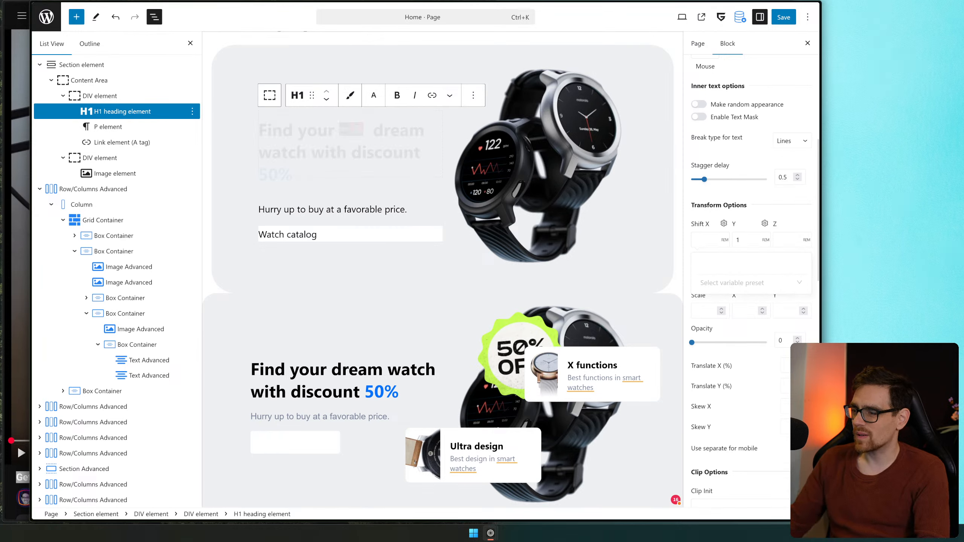
Try 213424 rem for the heading animation's X and Z shift and clear both values
type("213424")
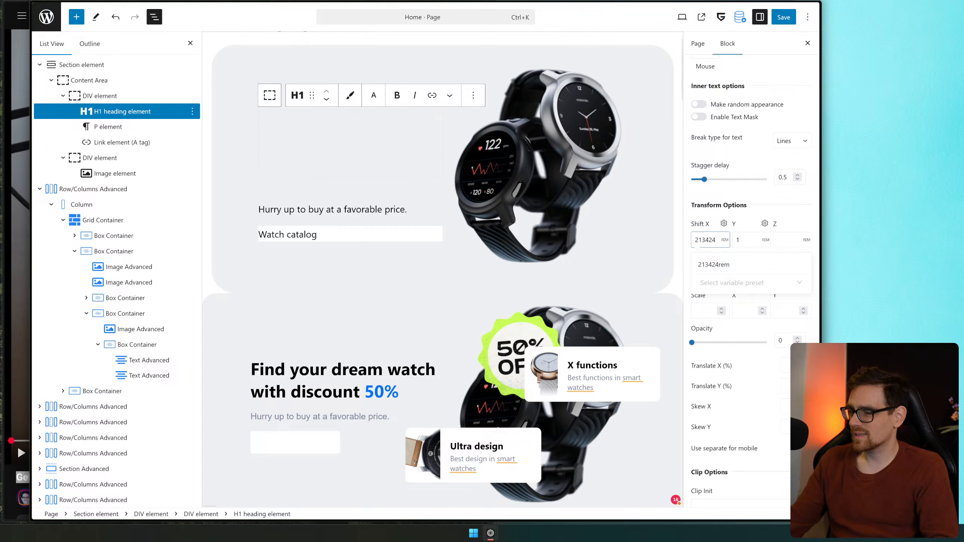
key("ctrl+a")
left_click(780, 241)
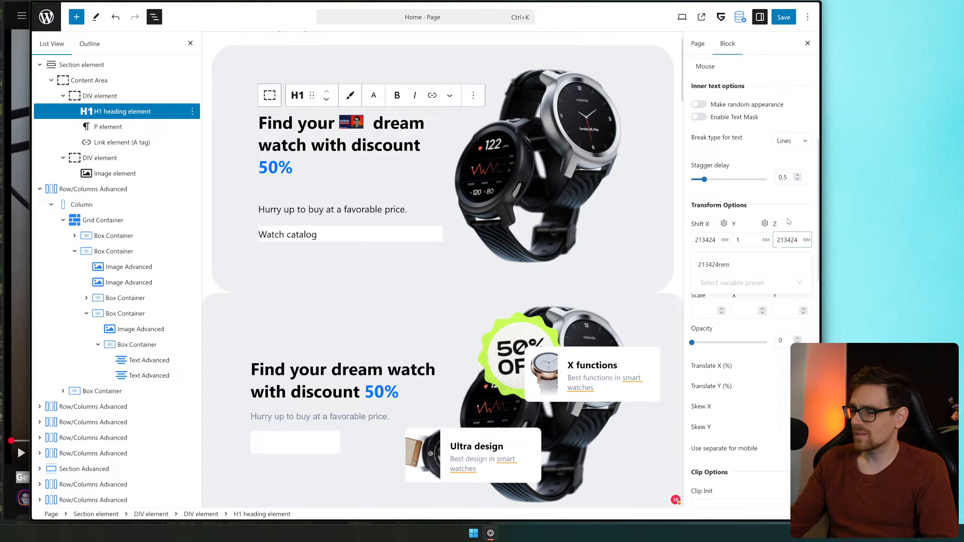
double_click(703, 239)
key("BackSpace")
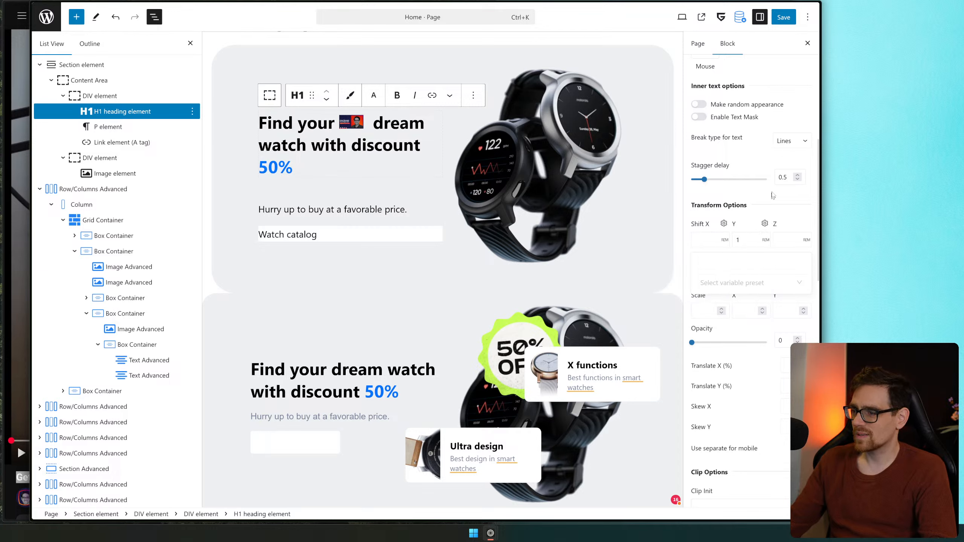
Try auto and 21342143 as the H1 heading's top margin in its local spacing styles
scroll(772, 196, "up", 9)
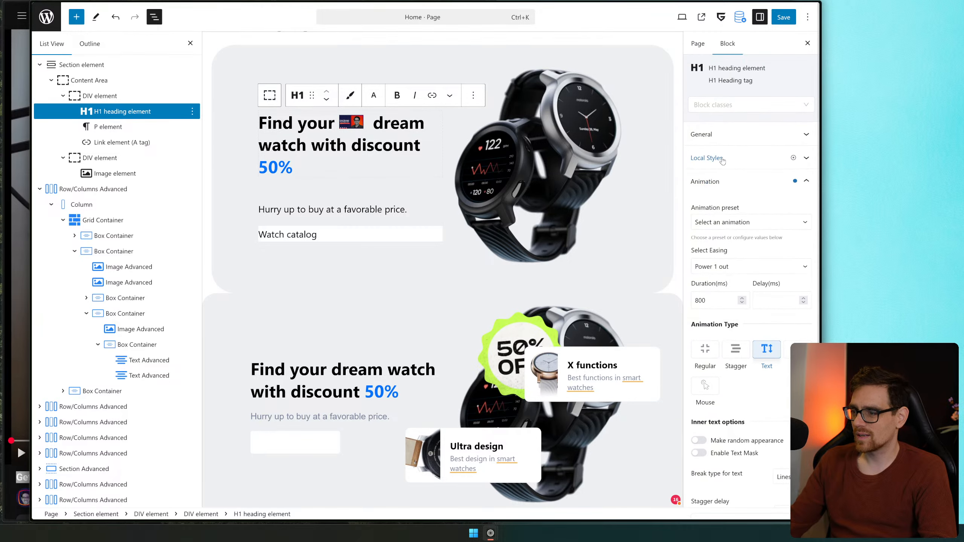
left_click(722, 159)
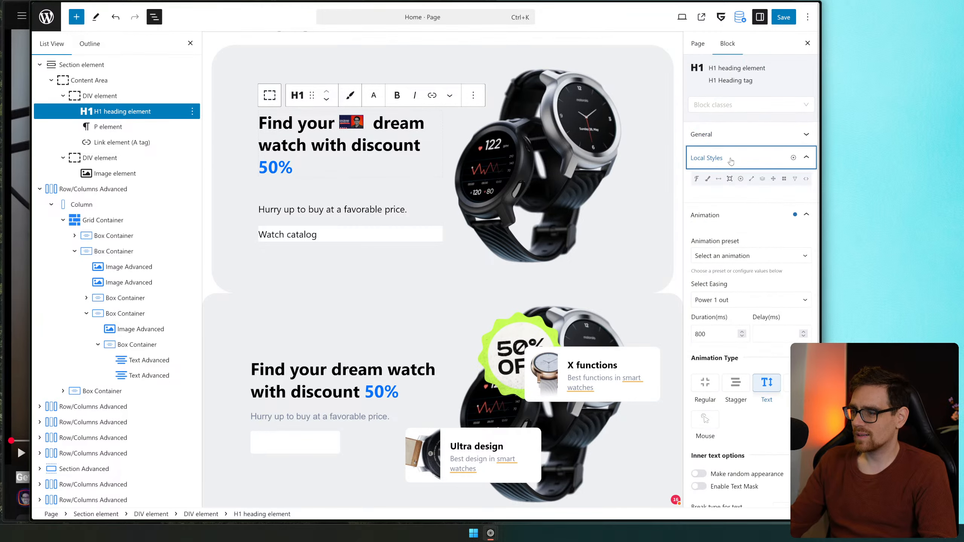
left_click(717, 180)
left_click(703, 241)
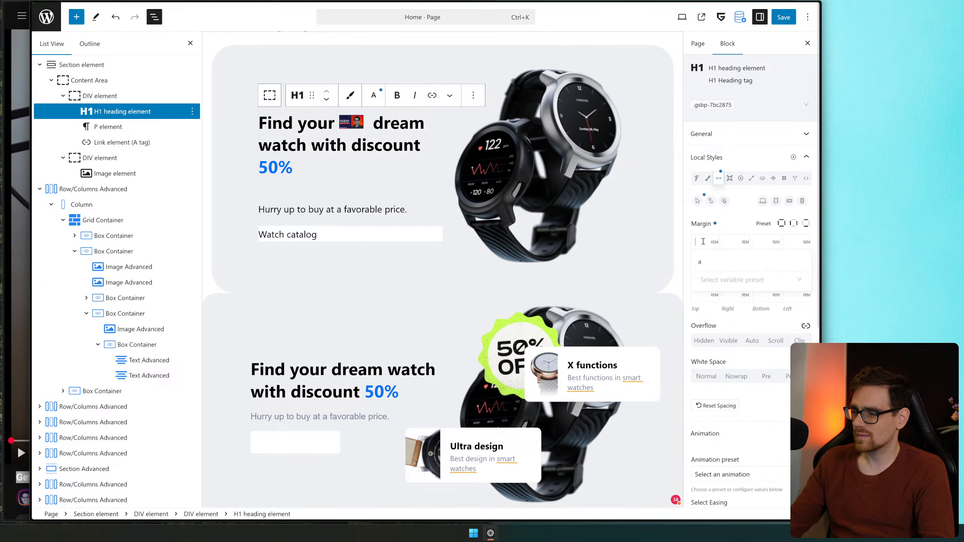
type("auto")
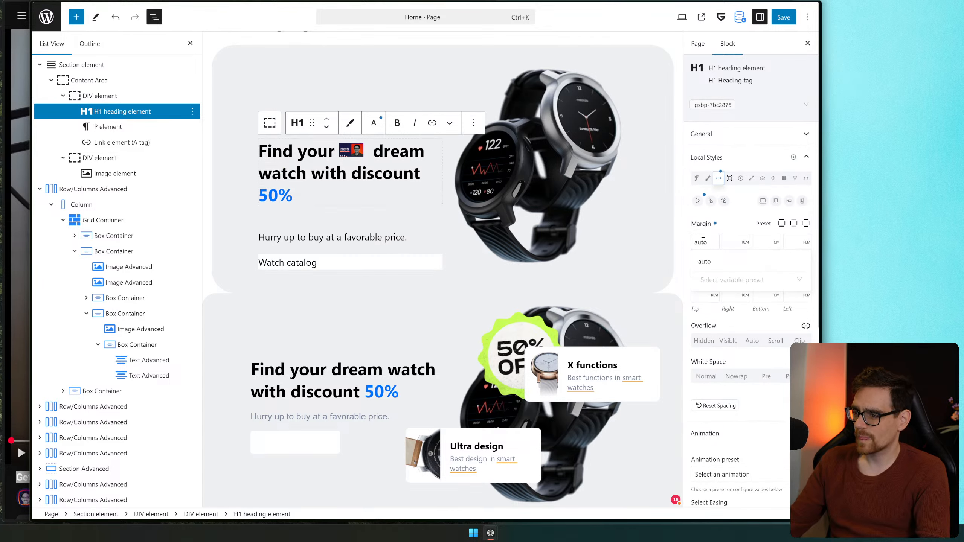
type("21342143")
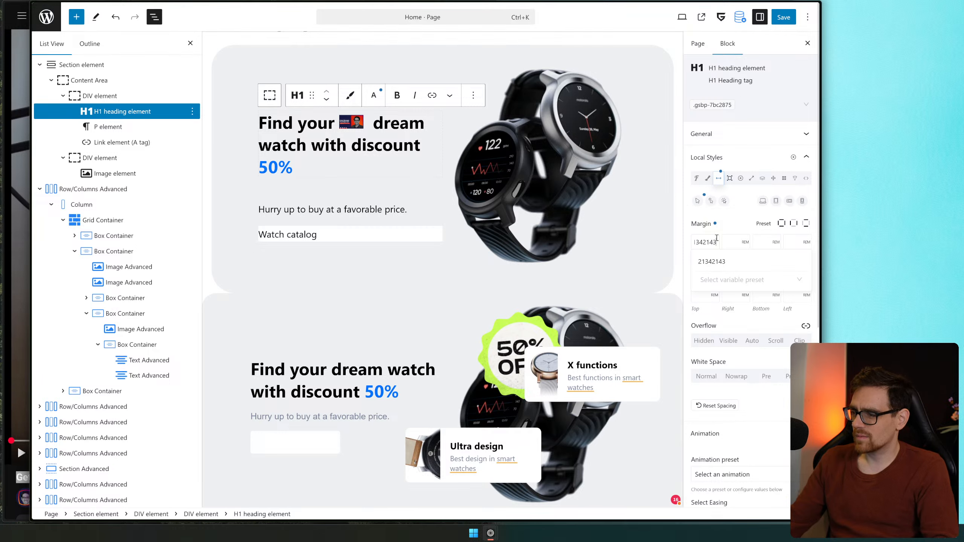
Try a 2143 rem bottom margin on the H1 heading, clear the top margin and reset all margins
key("ctrl+a")
left_click(762, 240)
type("21342143")
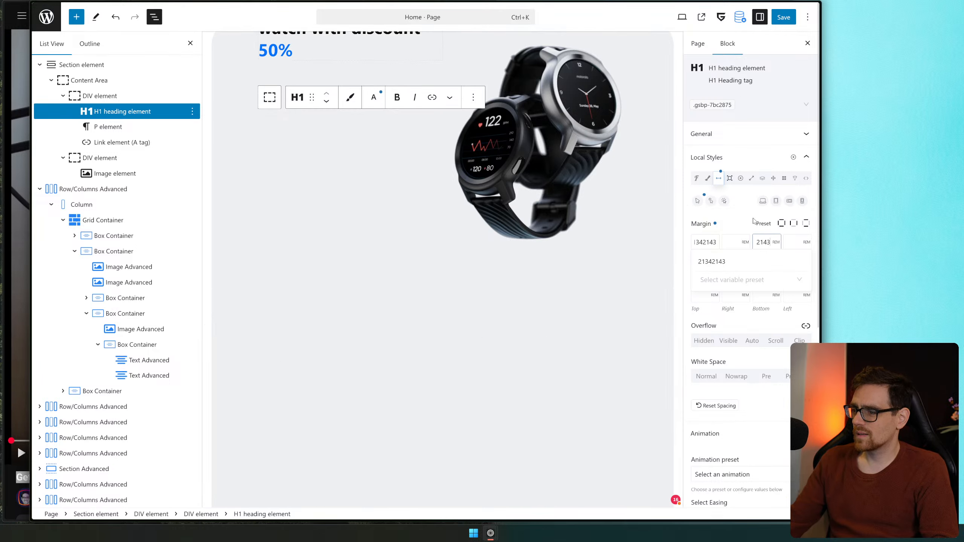
left_click(704, 241)
key("ctrl+a")
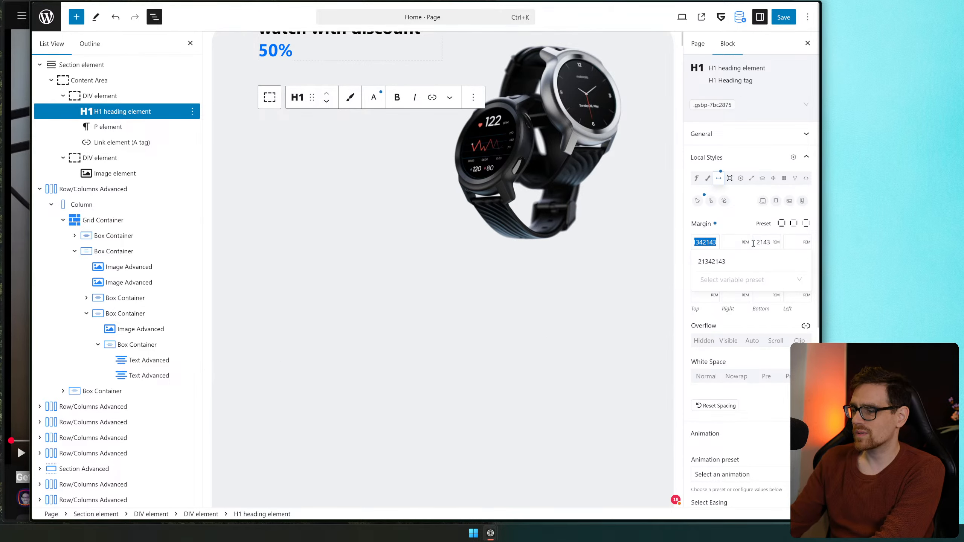
key("BackSpace")
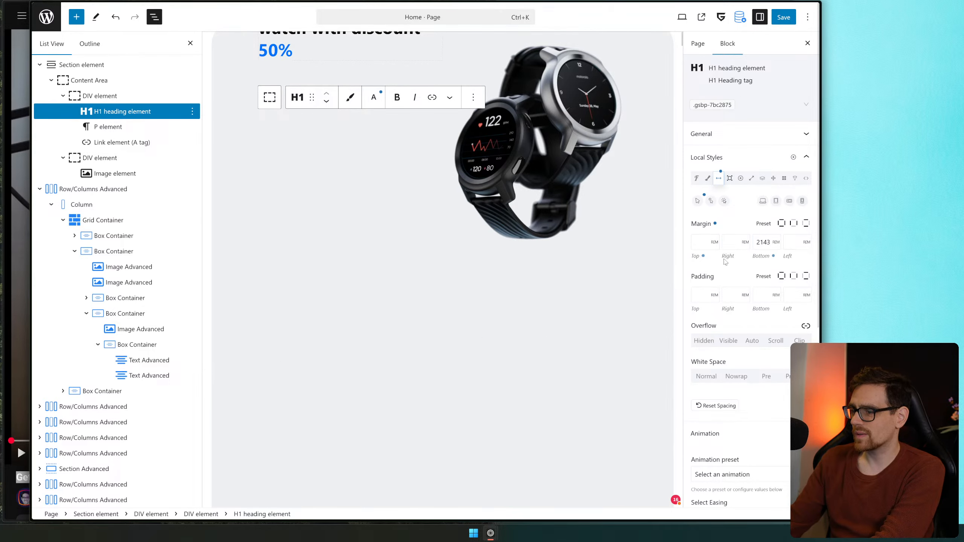
double_click(714, 224)
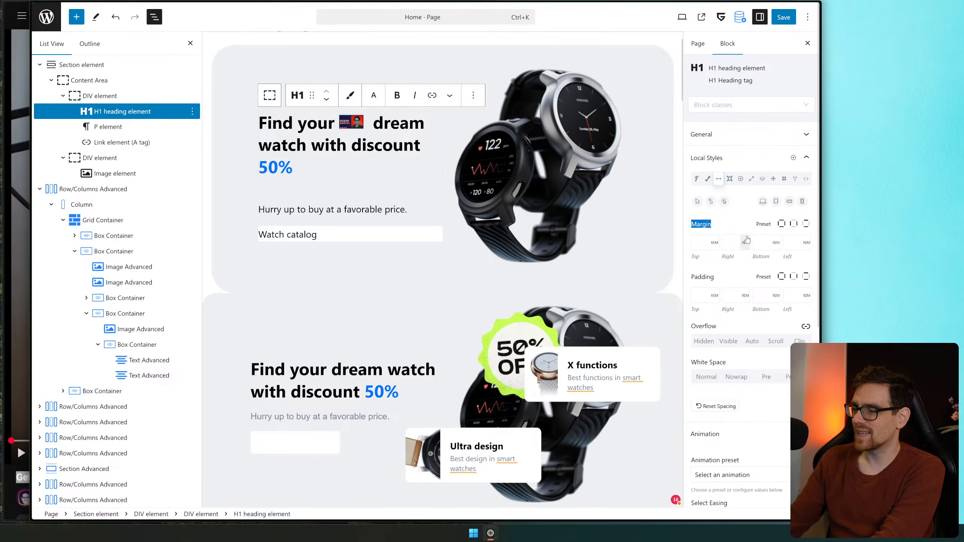
Try a 123 rem top-left border radius on the H1 heading, clear it and reset the radius
left_click(729, 179)
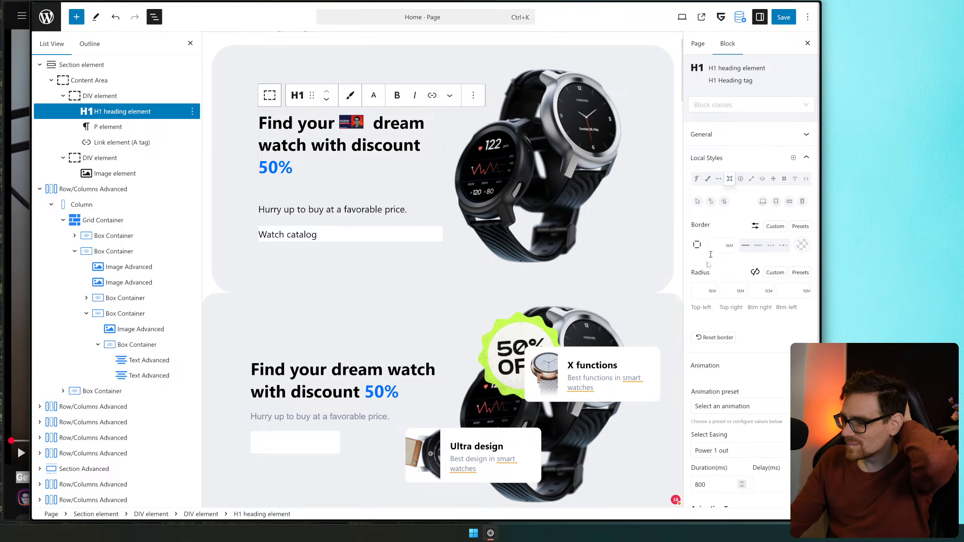
type("123")
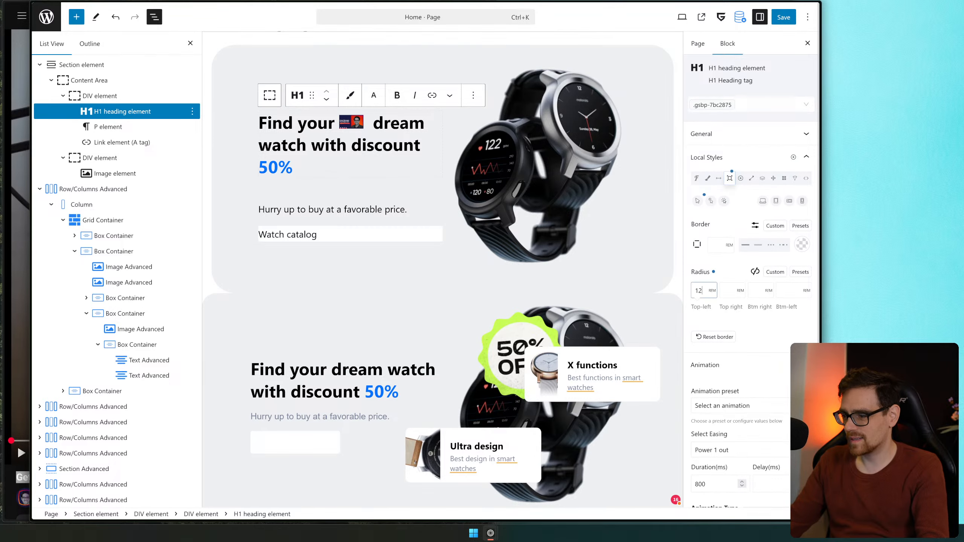
left_click(761, 291)
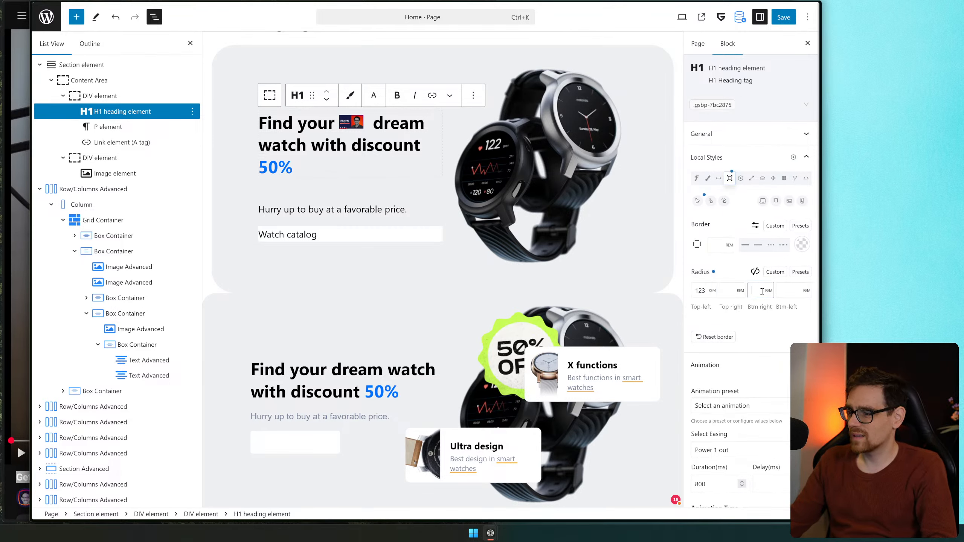
key("ctrl+a")
key("BackSpace")
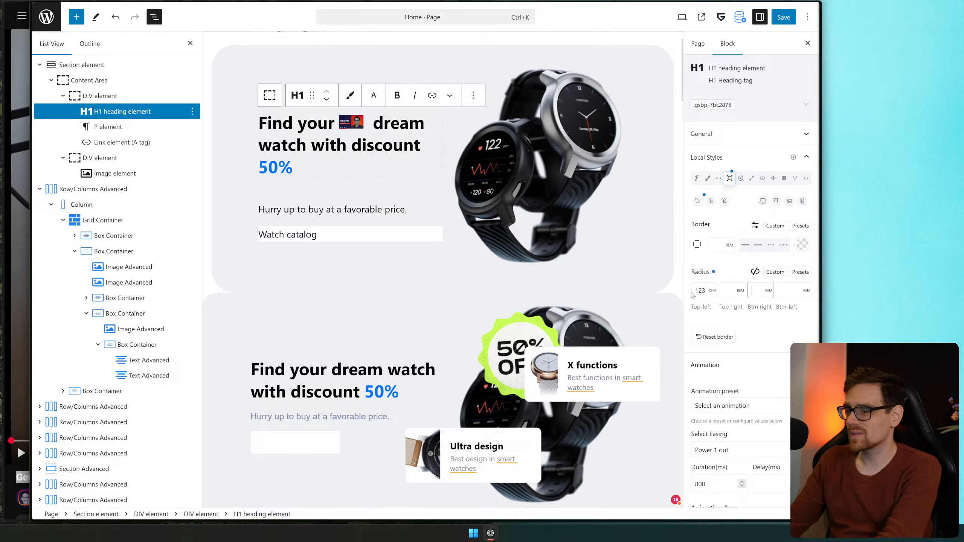
left_click(700, 291)
key("ctrl+a")
key("BackSpace")
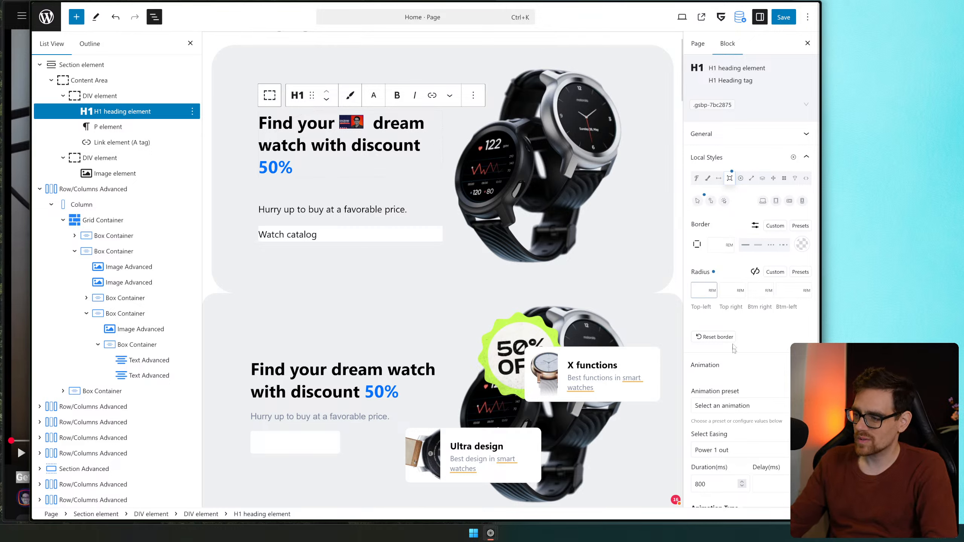
left_click(713, 272)
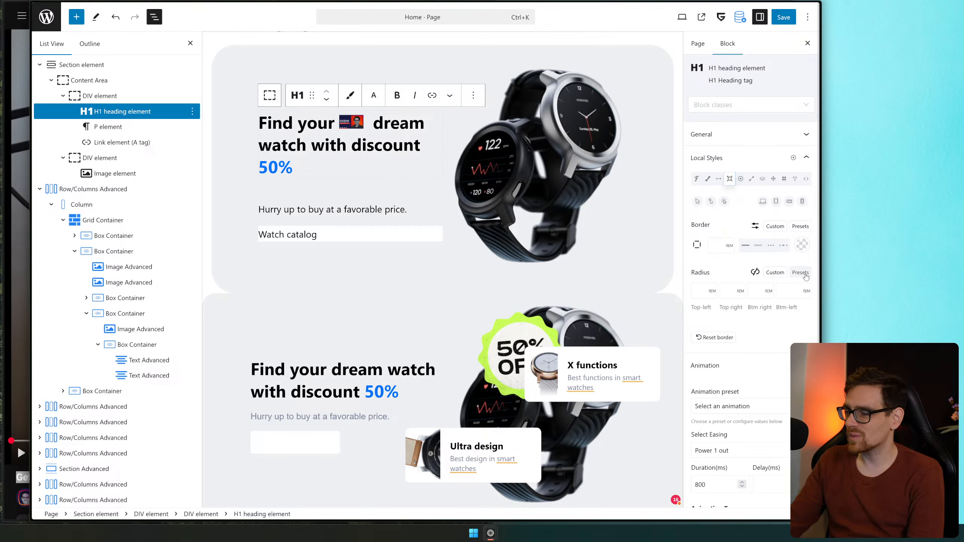
Try the X Large radius preset on all corners of the H1 heading, inspect its variable and reset the radius
mouse_move(804, 275)
left_click(730, 242)
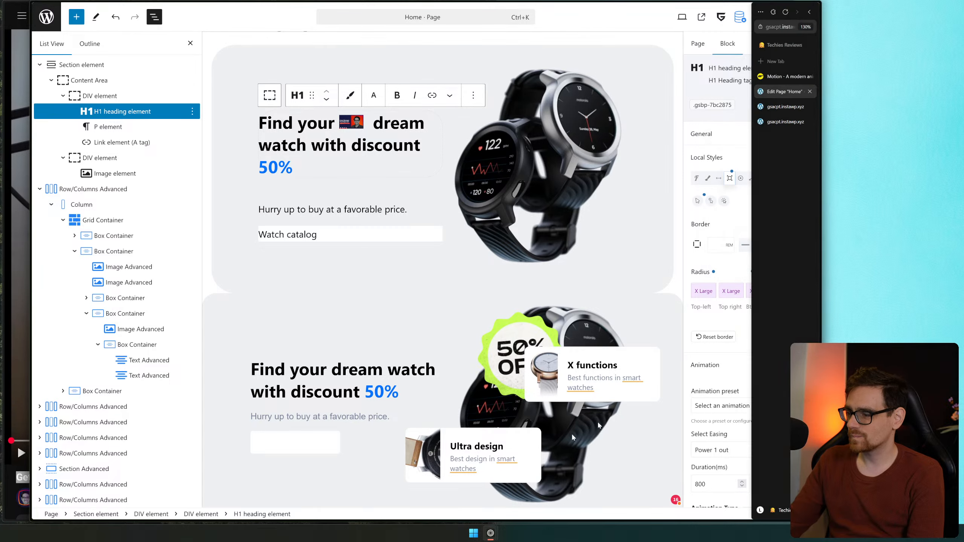
left_click(705, 292)
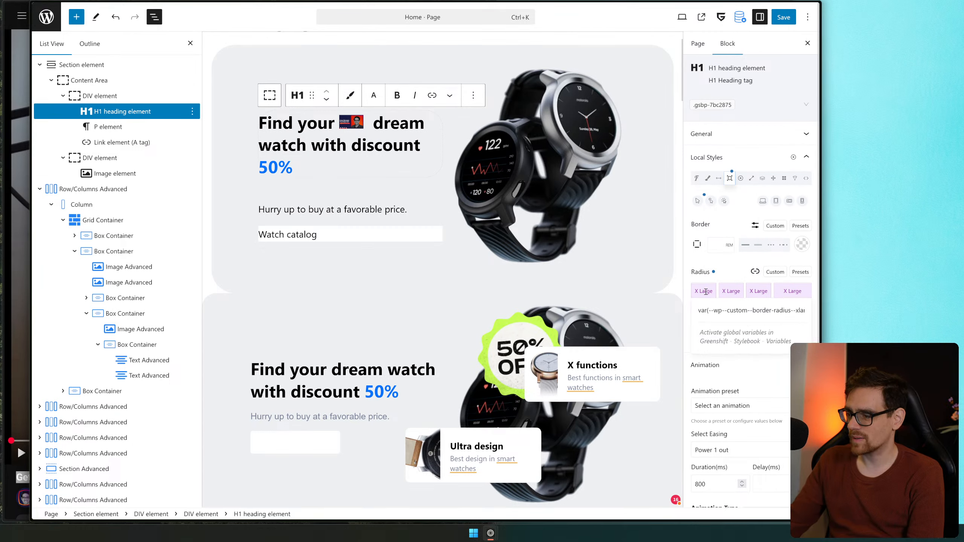
left_click_drag(739, 309, 680, 320)
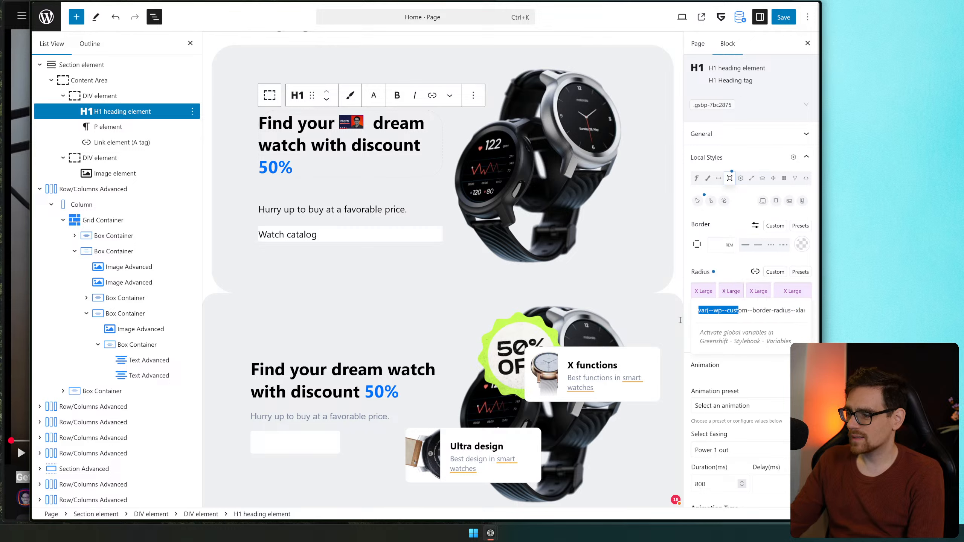
left_click(755, 273)
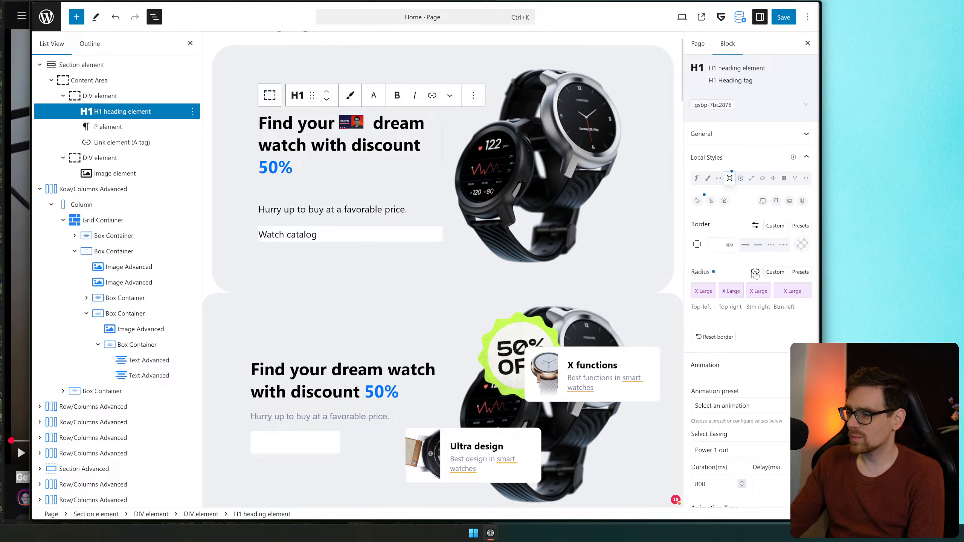
left_click(714, 273)
Save the Home page and open the global variables in the GreenShift Stylebook
left_click(784, 17)
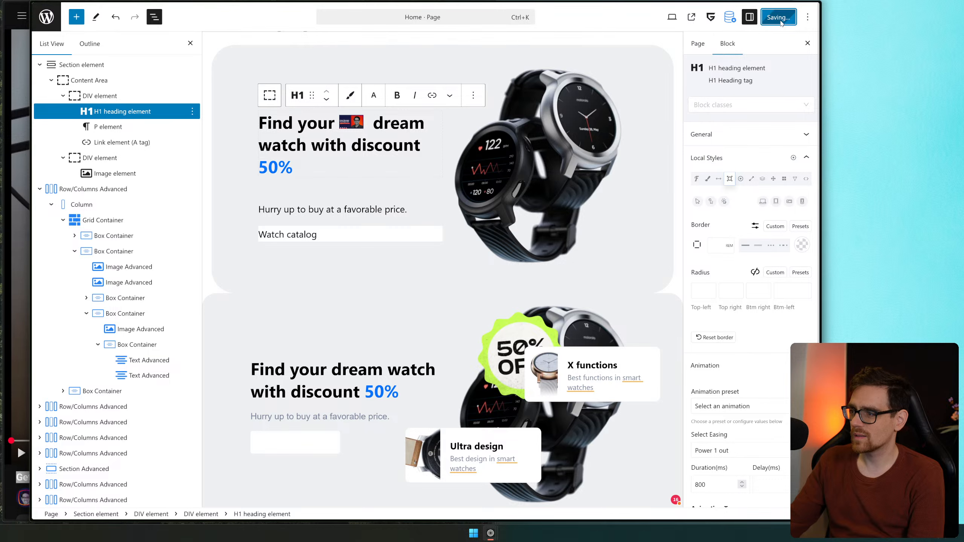
left_click(50, 22)
mouse_move(97, 244)
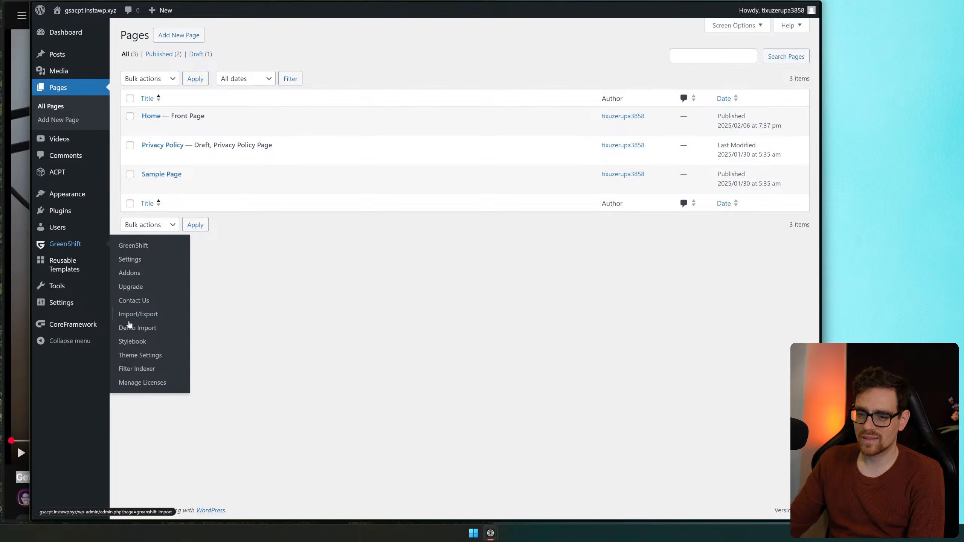
left_click(132, 342)
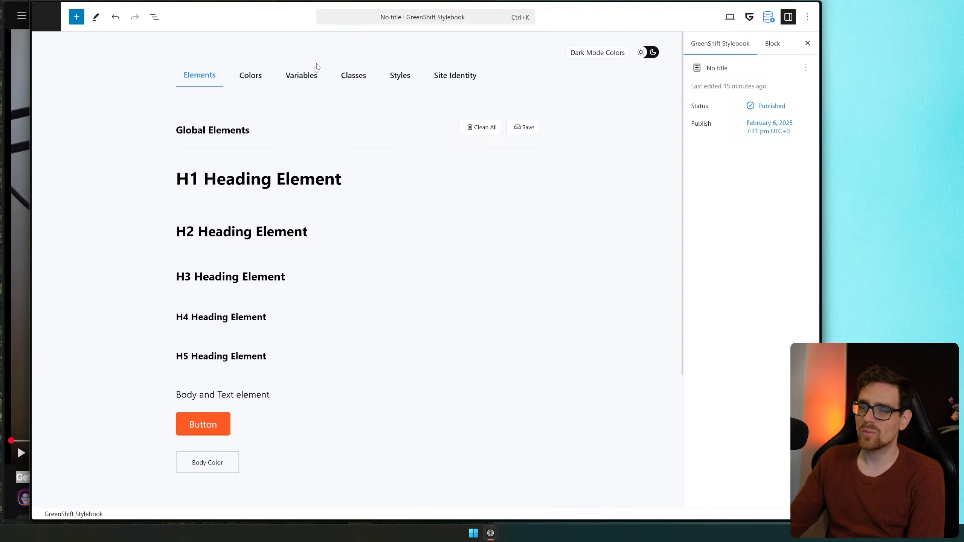
left_click(316, 71)
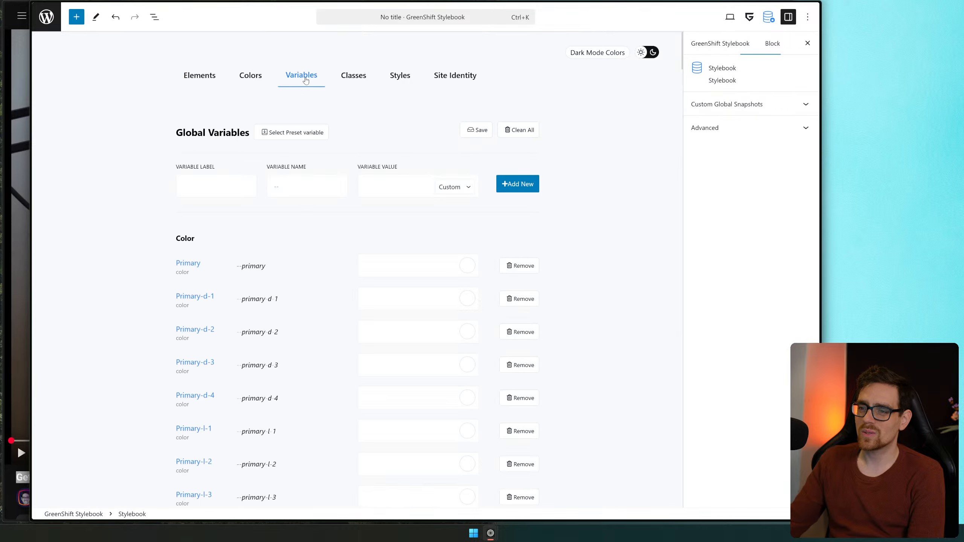
Examine the Stylebook's global variables, from the preset variable selector and color entries to the CSS code import area
left_click(307, 137)
left_click(607, 319)
scroll(565, 300, "down", 10)
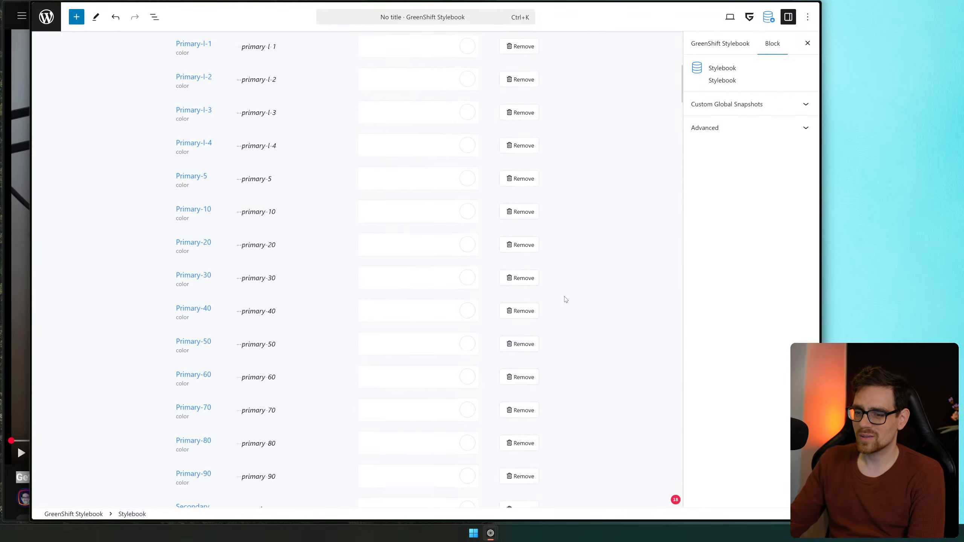
scroll(565, 300, "down", 20)
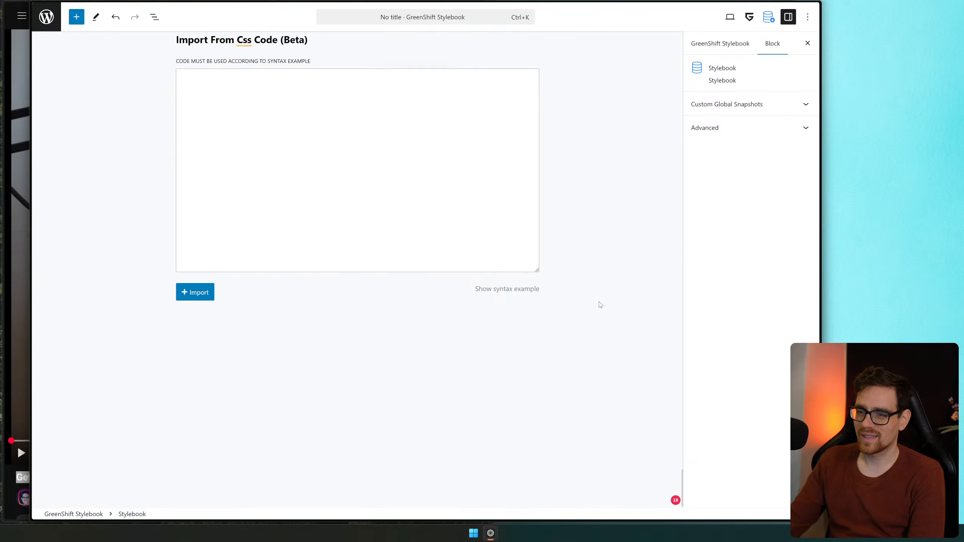
scroll(600, 305, "up", 6)
middle_click(595, 288)
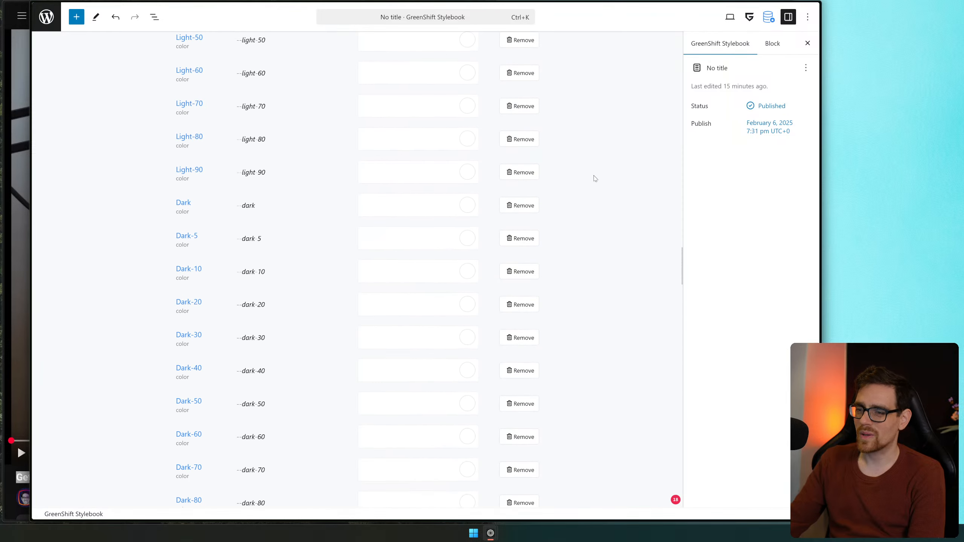
scroll(283, 179, "up", 15)
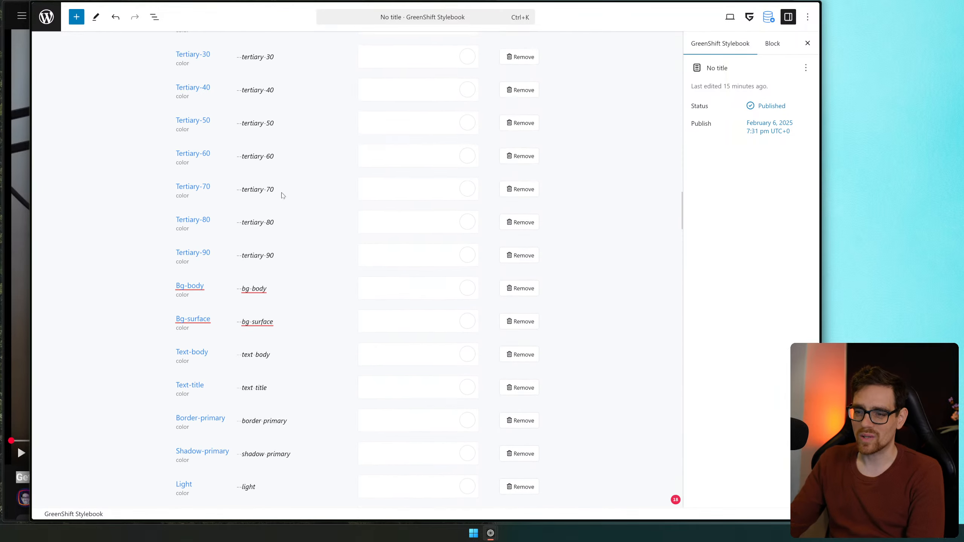
scroll(282, 195, "up", 20)
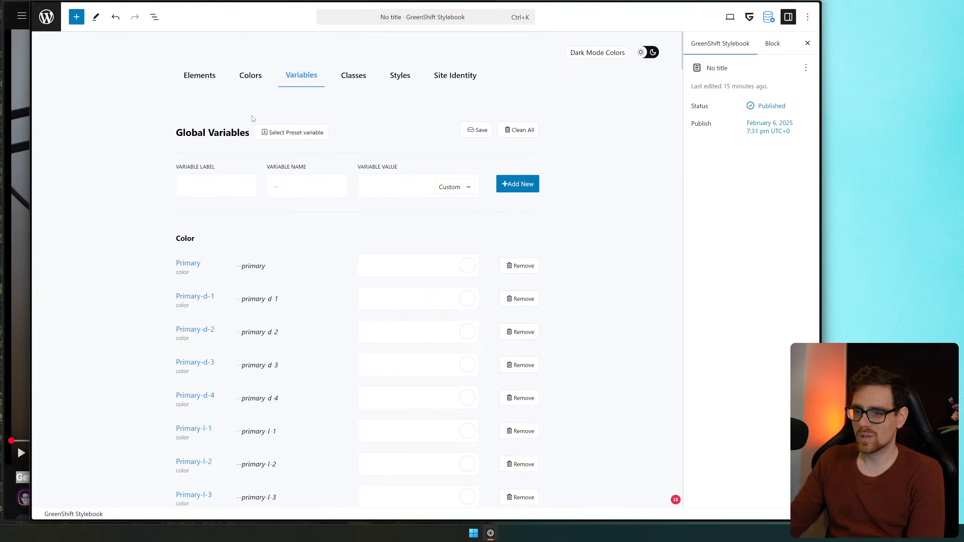
left_click(281, 132)
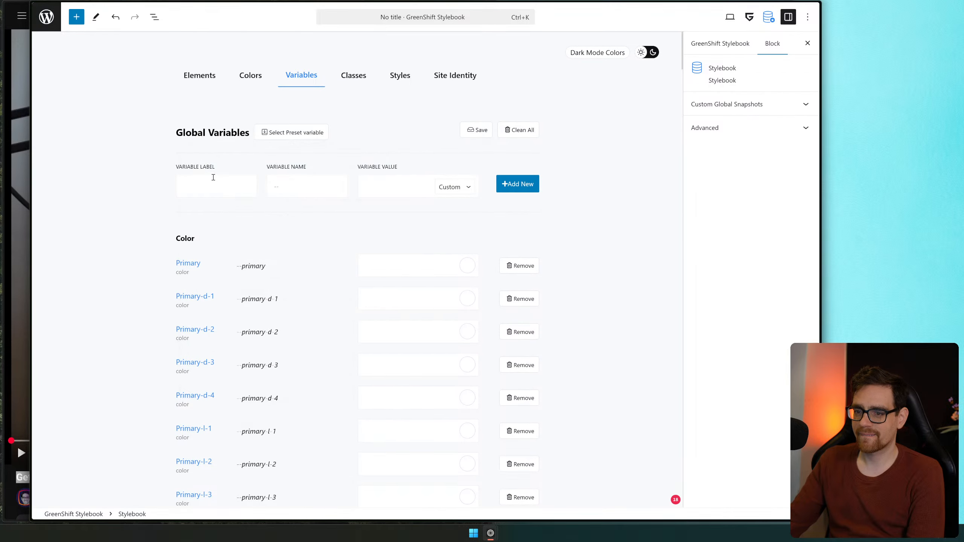
Review the Stylebook's preset variables, theme colors and Greenshift color presets, and save the theme colors
left_click(280, 129)
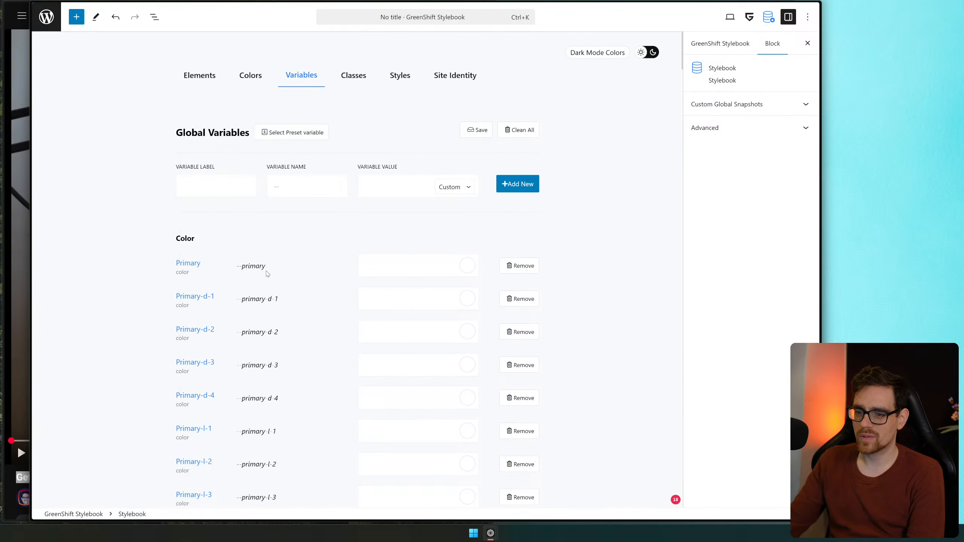
left_click(308, 131)
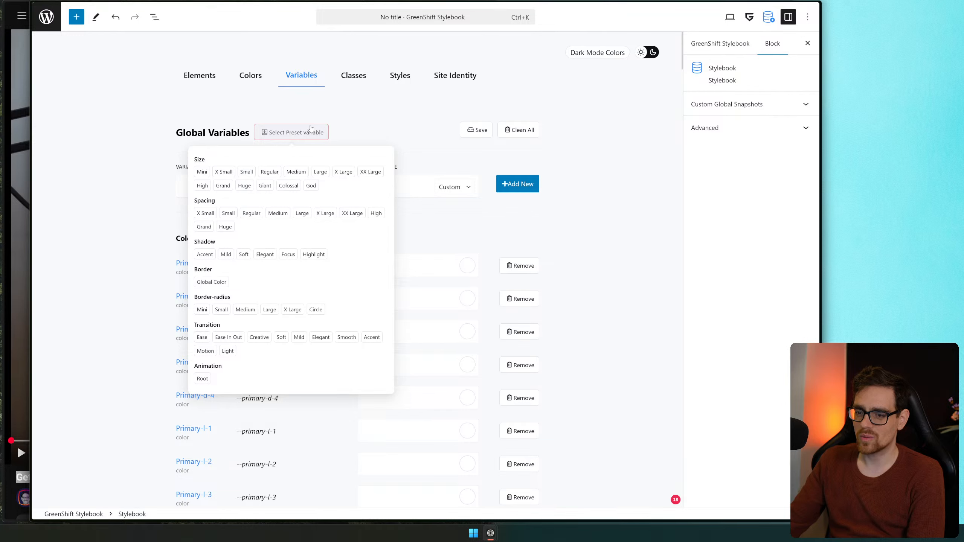
left_click(252, 74)
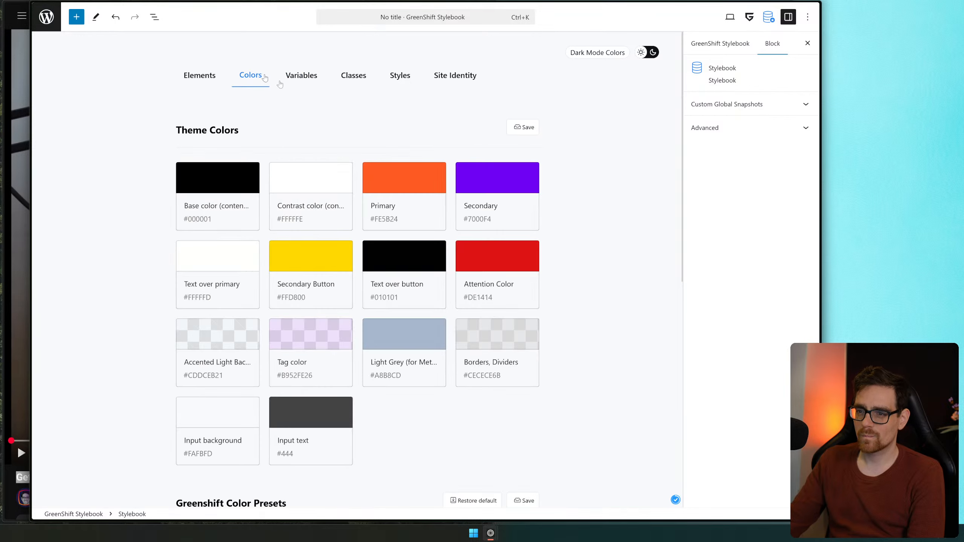
scroll(381, 276, "down", 5)
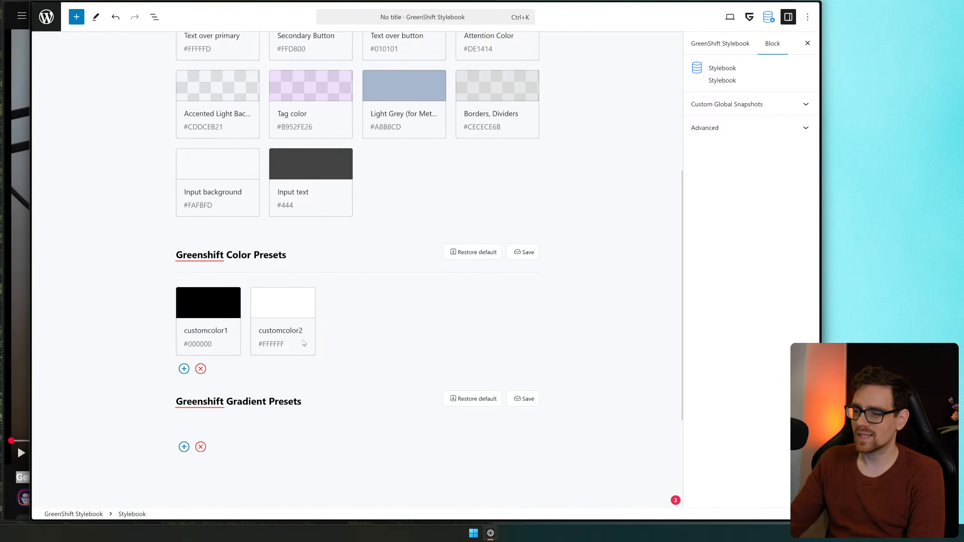
scroll(423, 349, "up", 5)
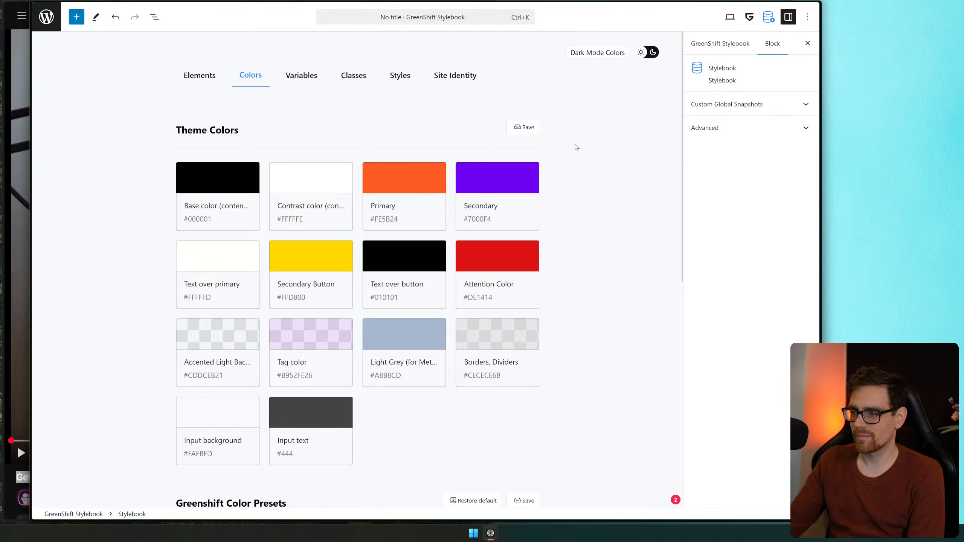
left_click(532, 132)
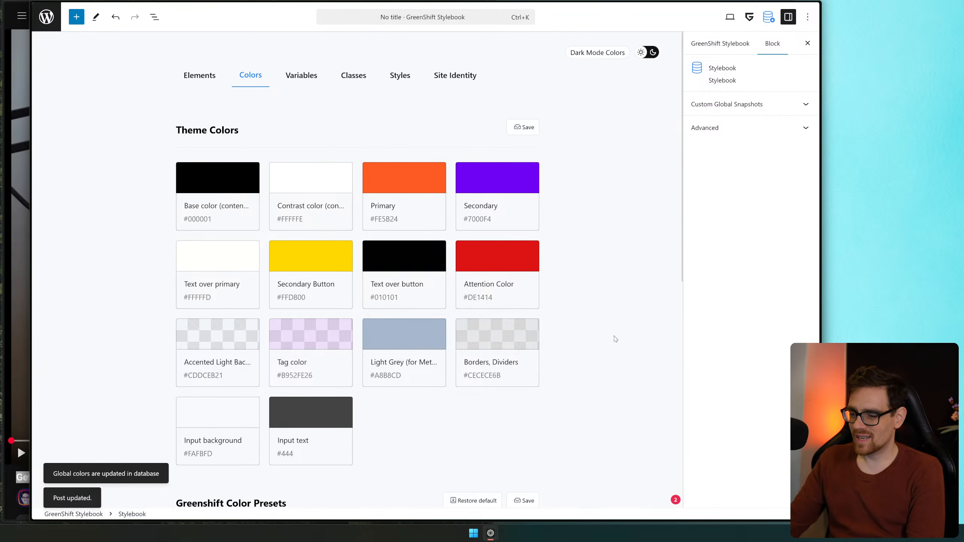
scroll(569, 366, "down", 5)
scroll(564, 366, "up", 5)
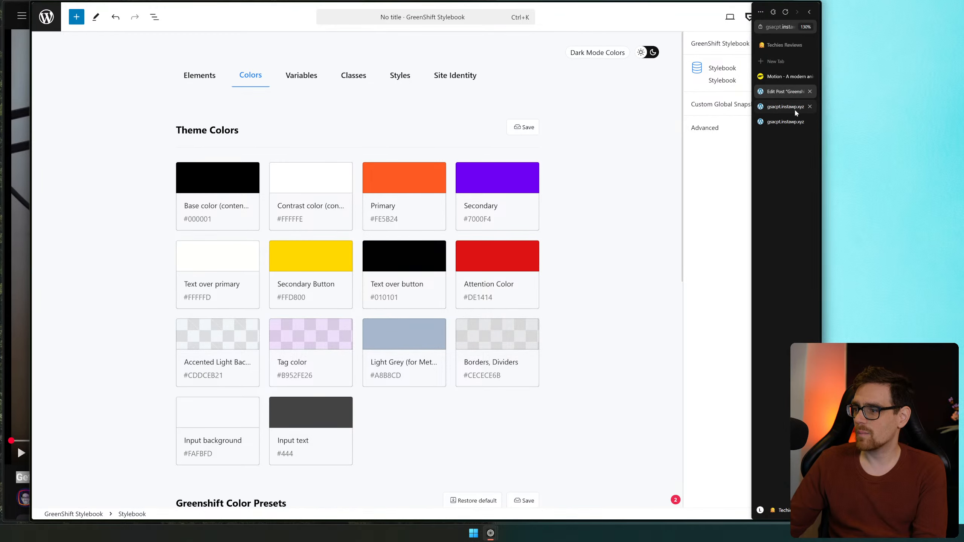
Switch to the live site's page and open the Live Page Building Bridge Builders E06 video from its post card on YouTube
left_click(795, 110)
scroll(407, 168, "down", 20)
scroll(426, 227, "down", 15)
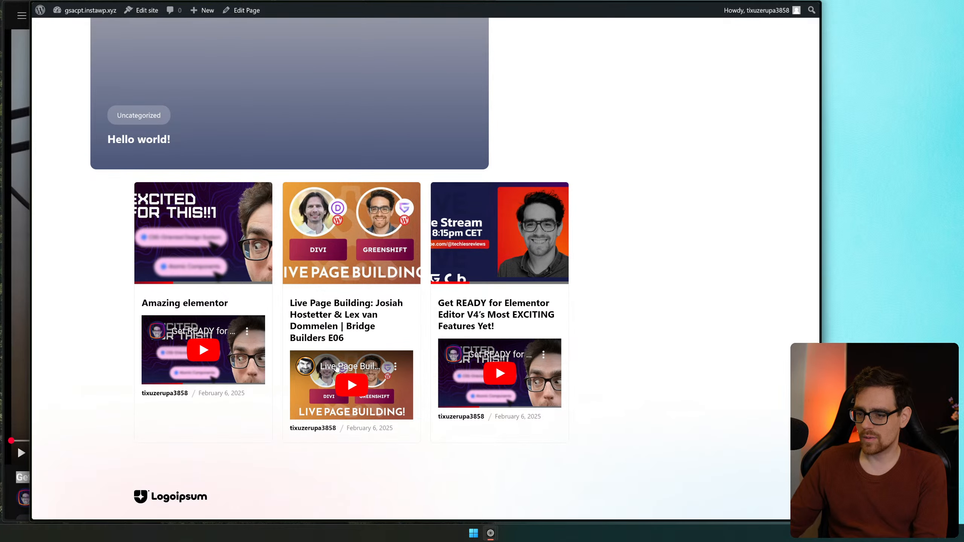
left_click(336, 367)
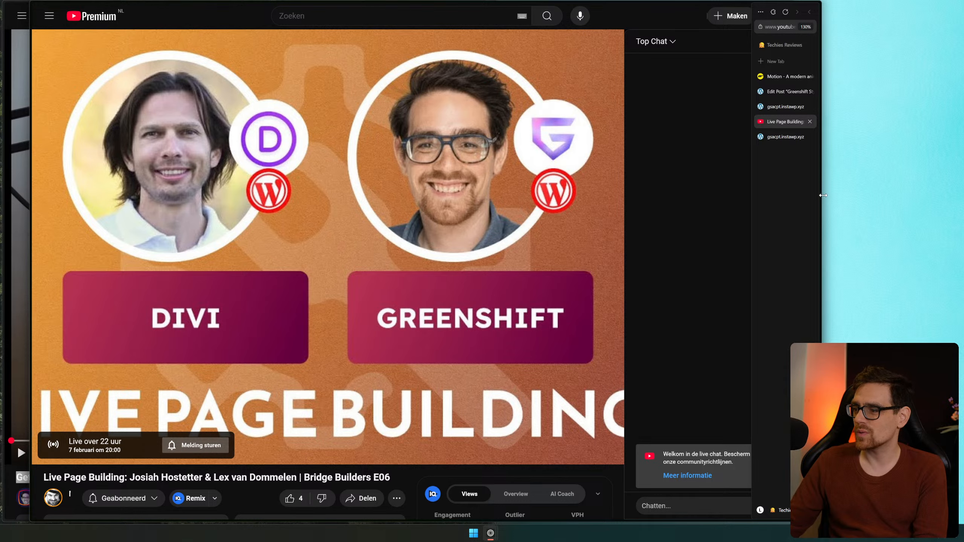
Widen the browser window and select the YouTube video's full web address
left_click_drag(823, 195, 948, 197)
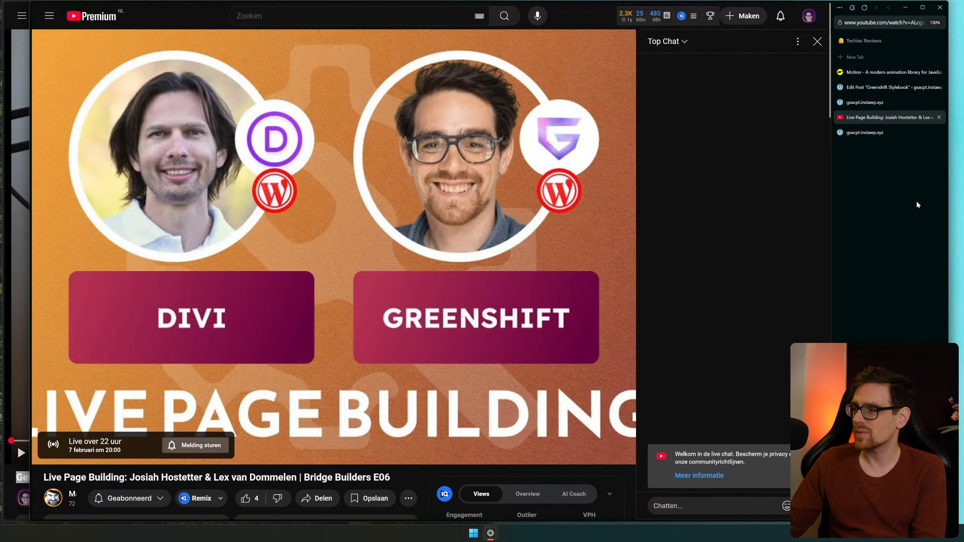
left_click(862, 24)
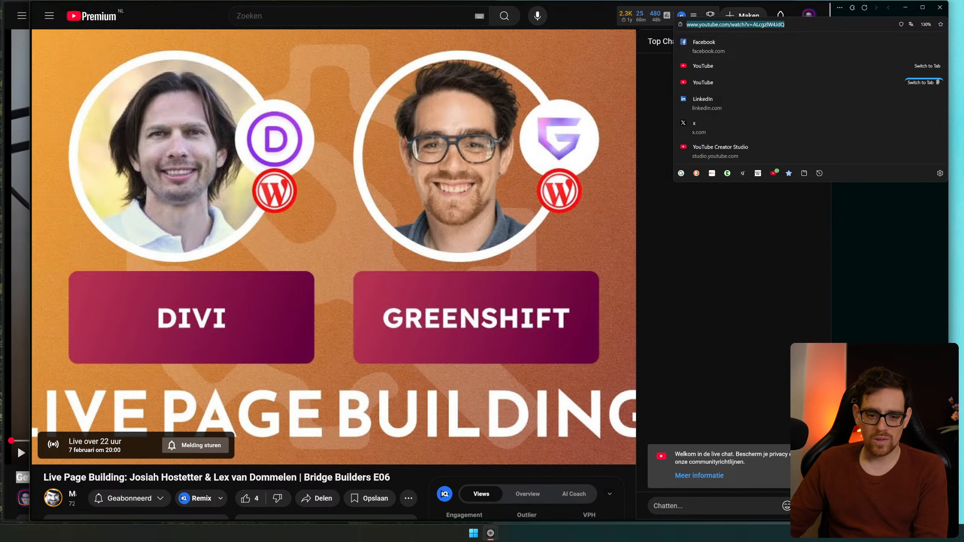
key("Escape")
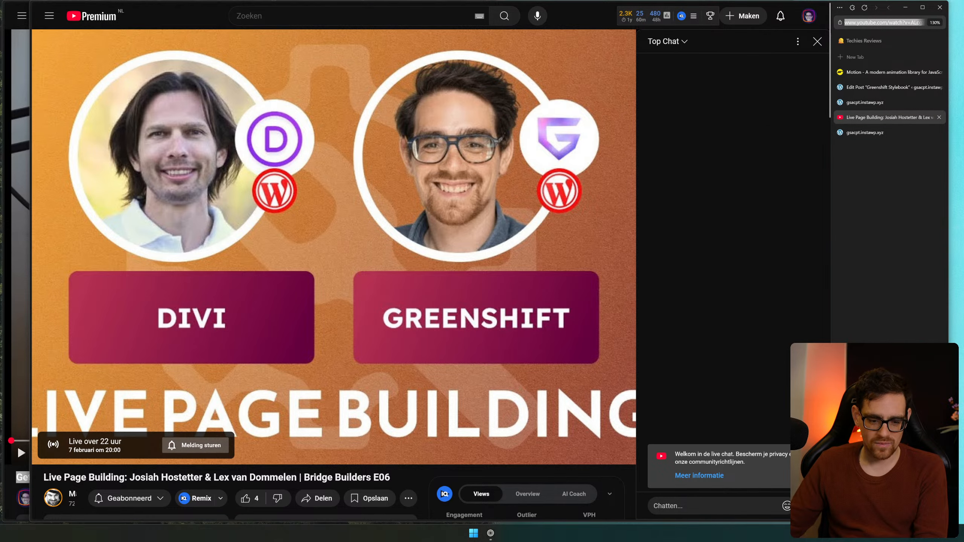